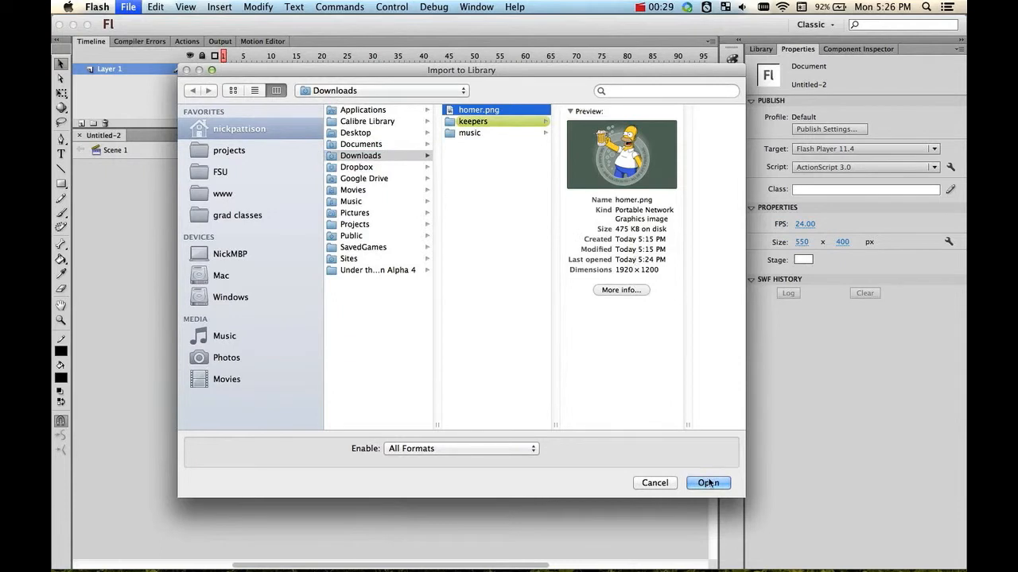
Import homer.png from the Downloads folder into the library and display the library's contents
left_click(712, 485)
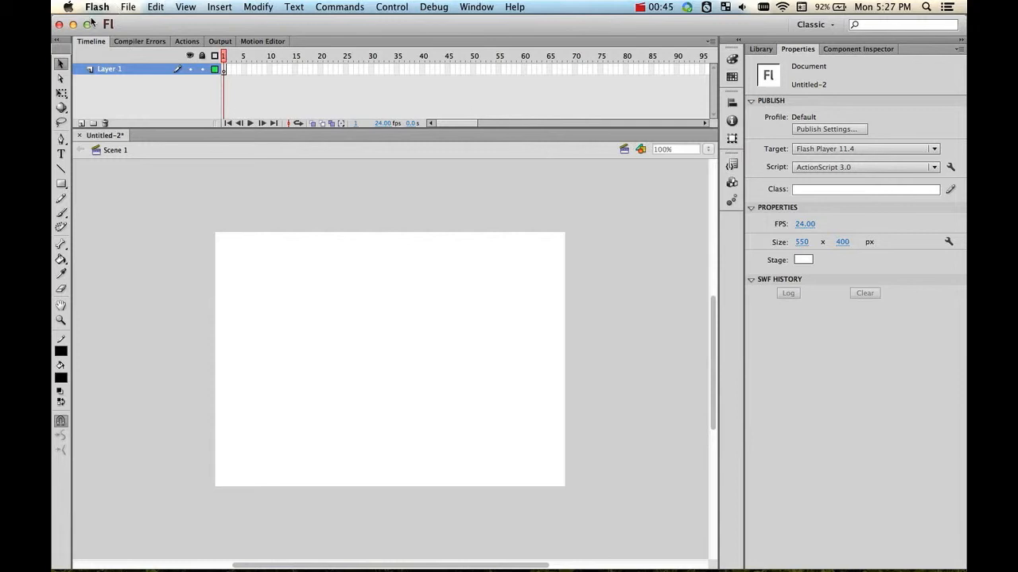
left_click(761, 50)
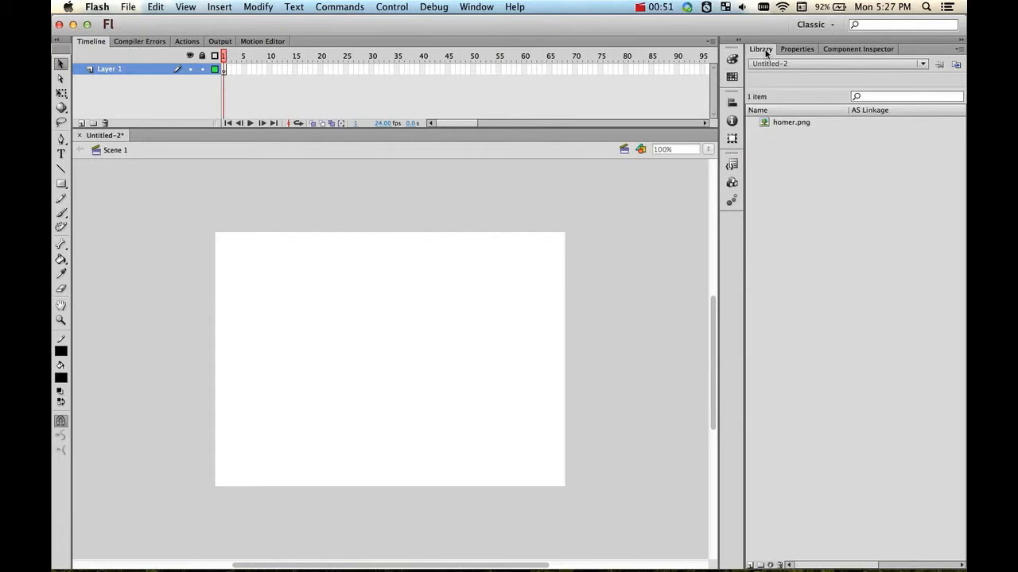
Hide the document's library and show it again
left_click(476, 6)
mouse_move(488, 119)
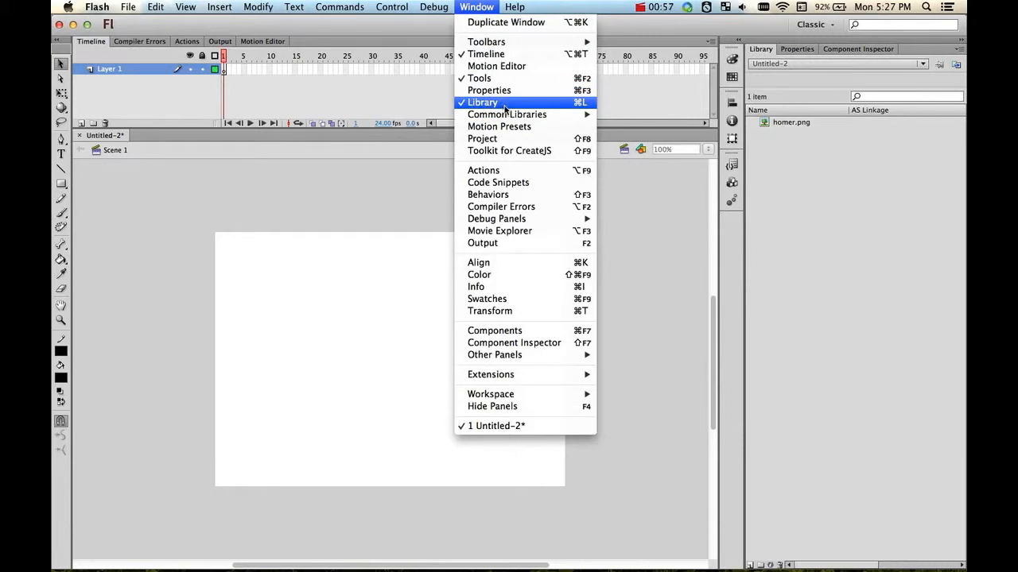
left_click(583, 103)
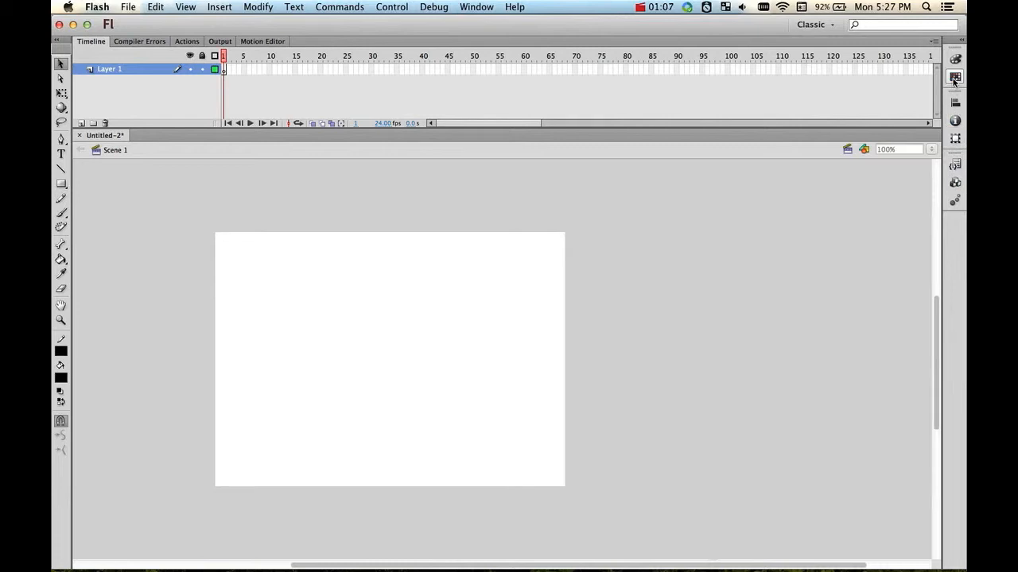
left_click(476, 6)
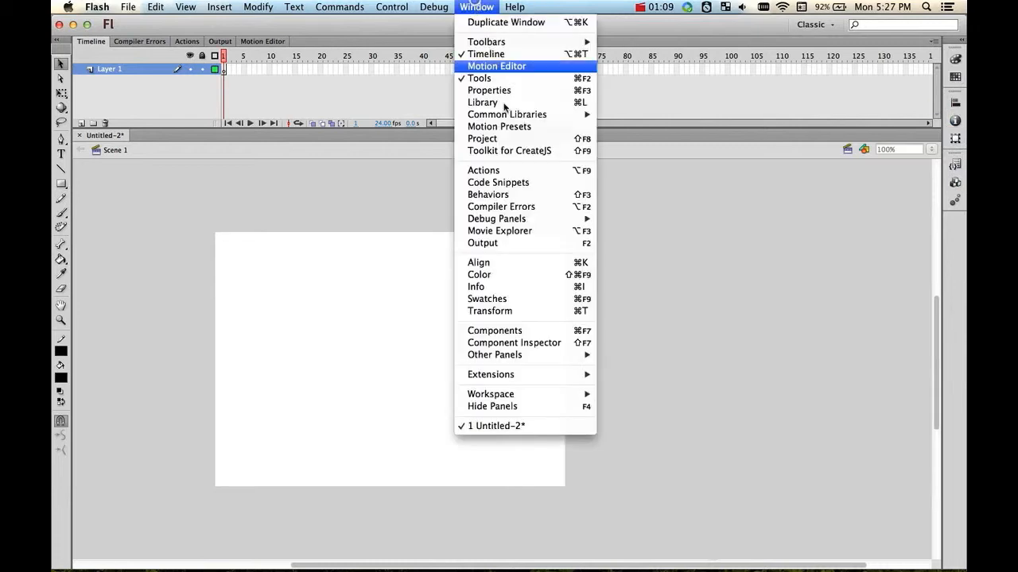
left_click(505, 101)
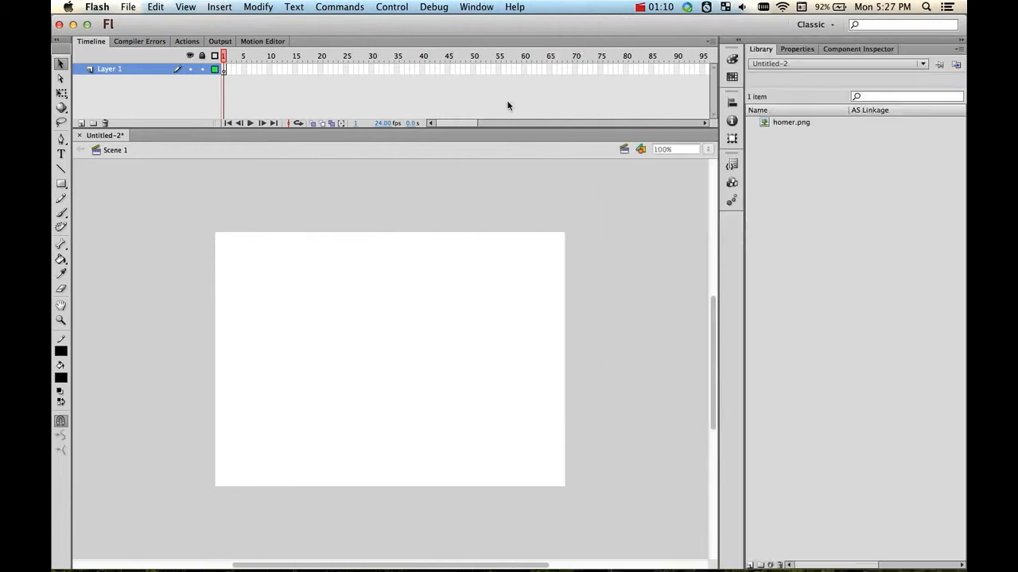
Place homer.png from the library on the stage and position it so Homer's head and mouth are over the canvas
left_click(793, 123)
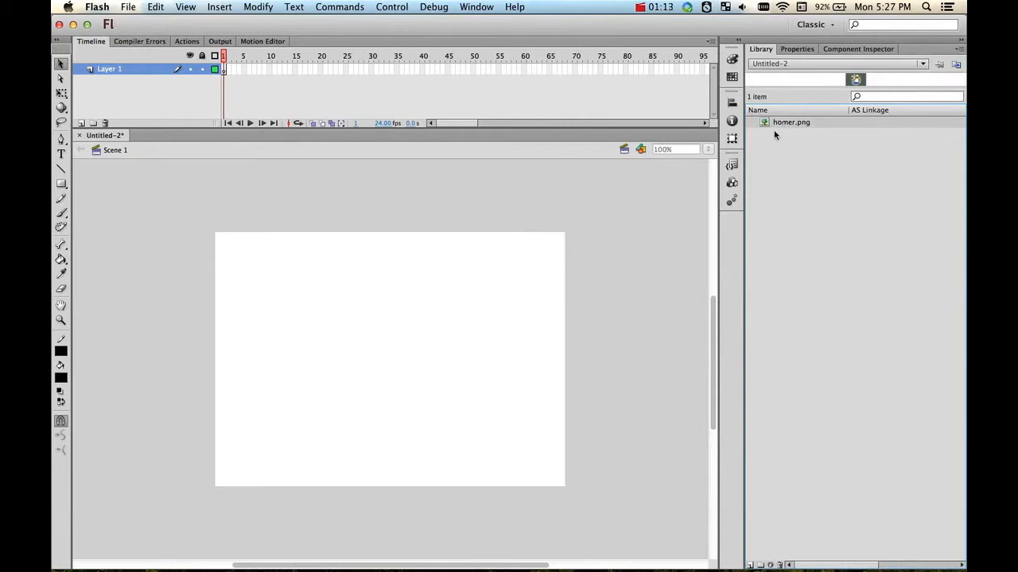
left_click_drag(765, 126, 506, 315)
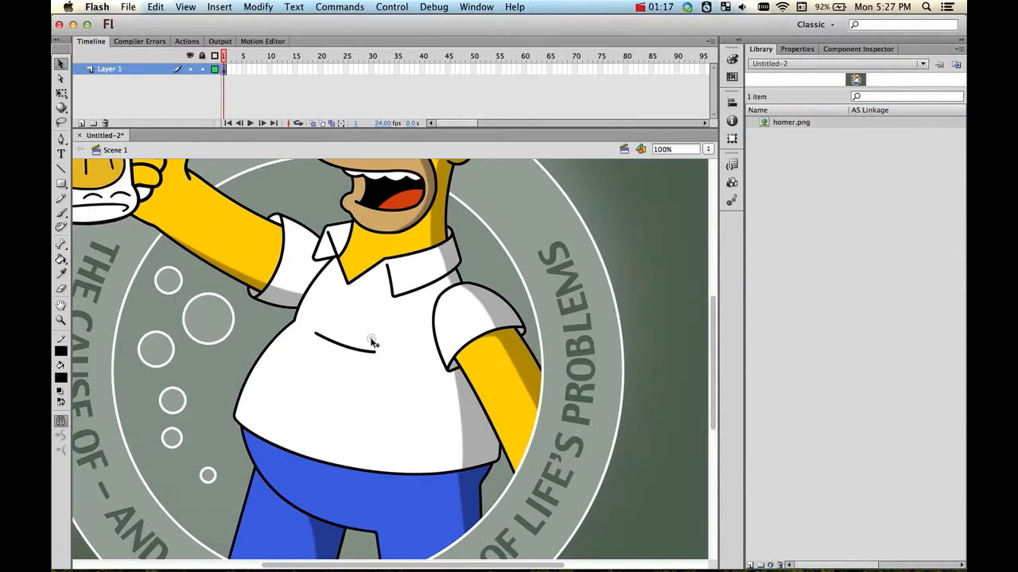
scroll(370, 341, "up", 5)
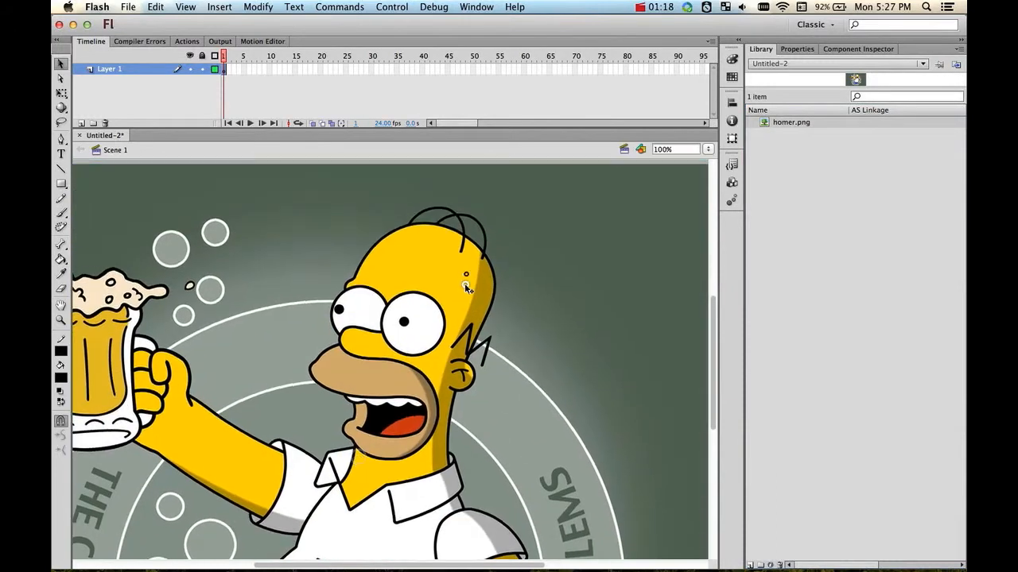
left_click_drag(465, 284, 445, 283)
mouse_move(443, 344)
left_mouse_down()
mouse_move(469, 470)
mouse_move(453, 345)
left_mouse_up()
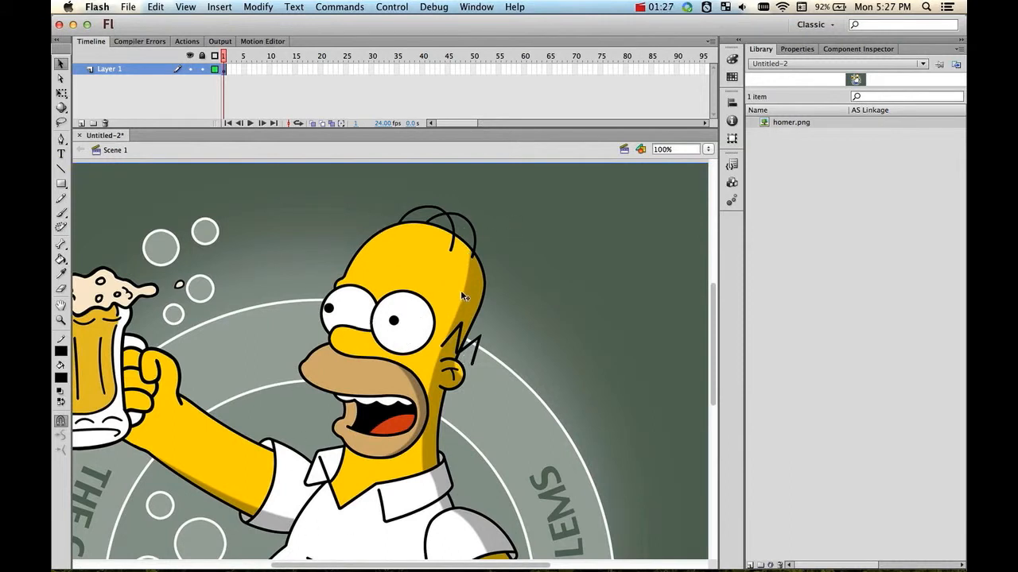
mouse_move(351, 277)
left_mouse_down()
mouse_move(352, 335)
mouse_move(351, 293)
mouse_move(363, 284)
left_mouse_up()
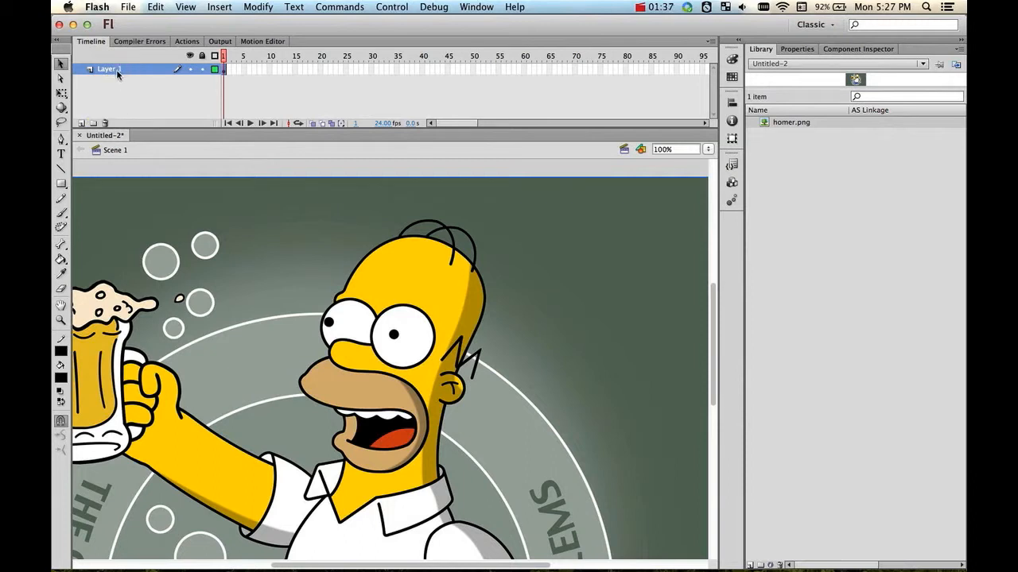
Rename Layer 1 as reference
double_click(116, 69)
type("refe")
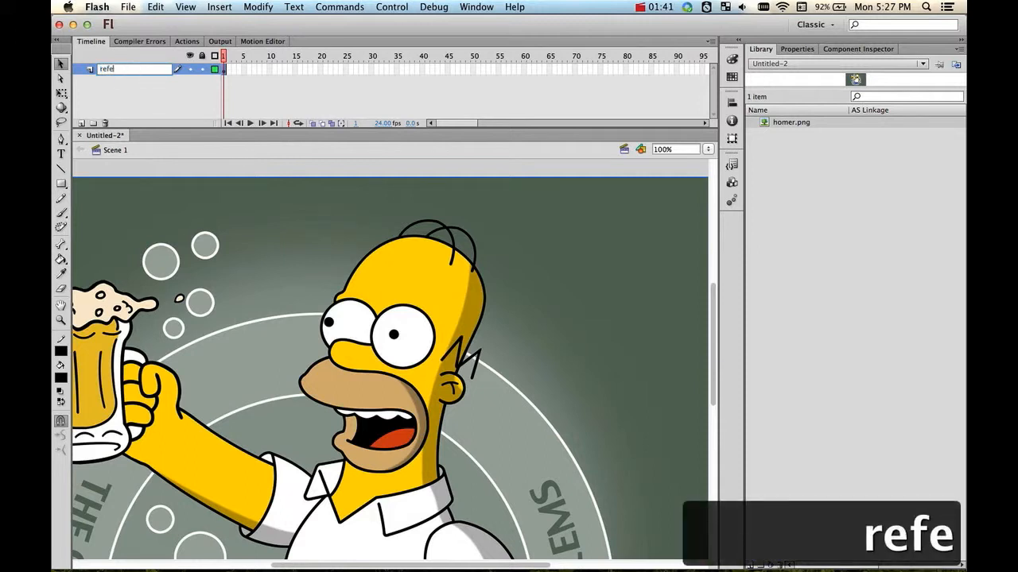
type("rence")
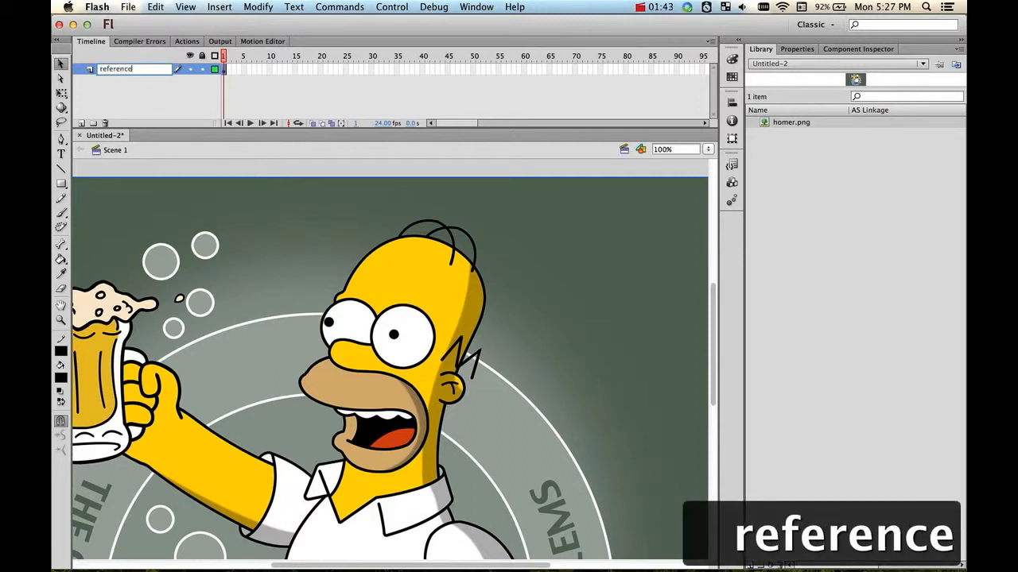
key("Return")
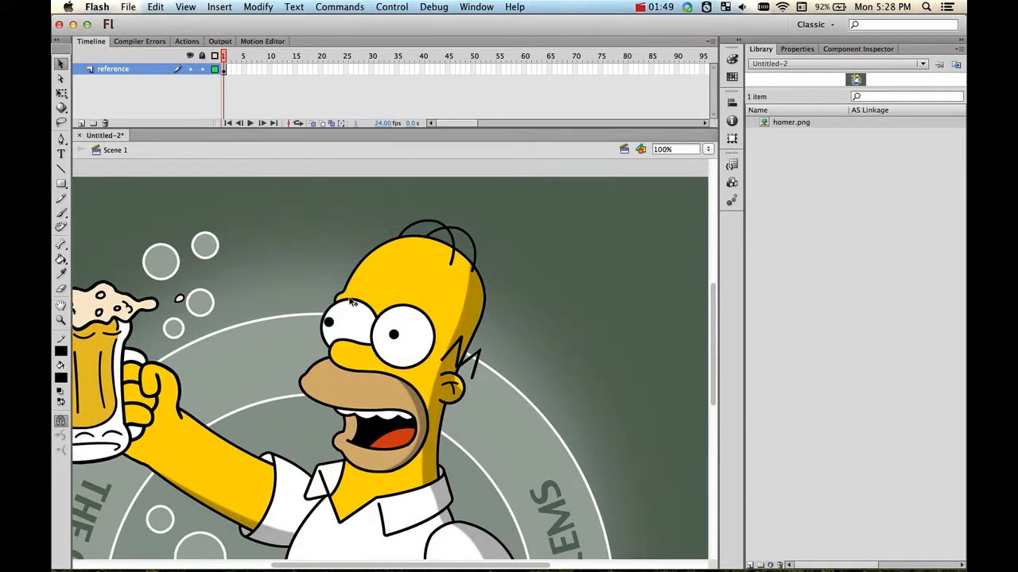
Finish positioning the Homer image, lock the reference layer and add a new layer above it
scroll(384, 278, "up", 5)
scroll(384, 277, "right", 2)
left_click_drag(407, 391, 409, 392)
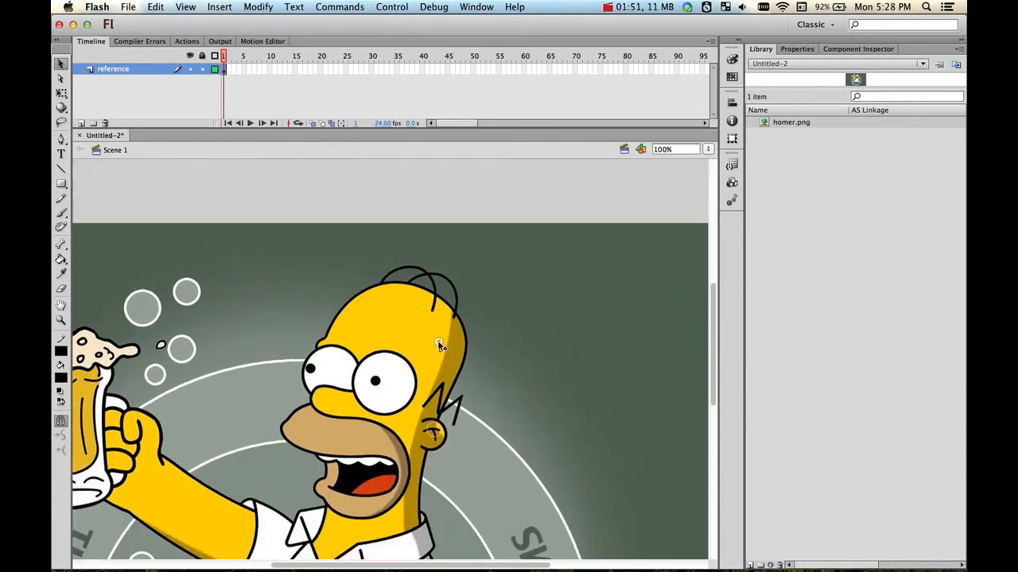
left_click_drag(440, 345, 436, 314)
left_click(203, 69)
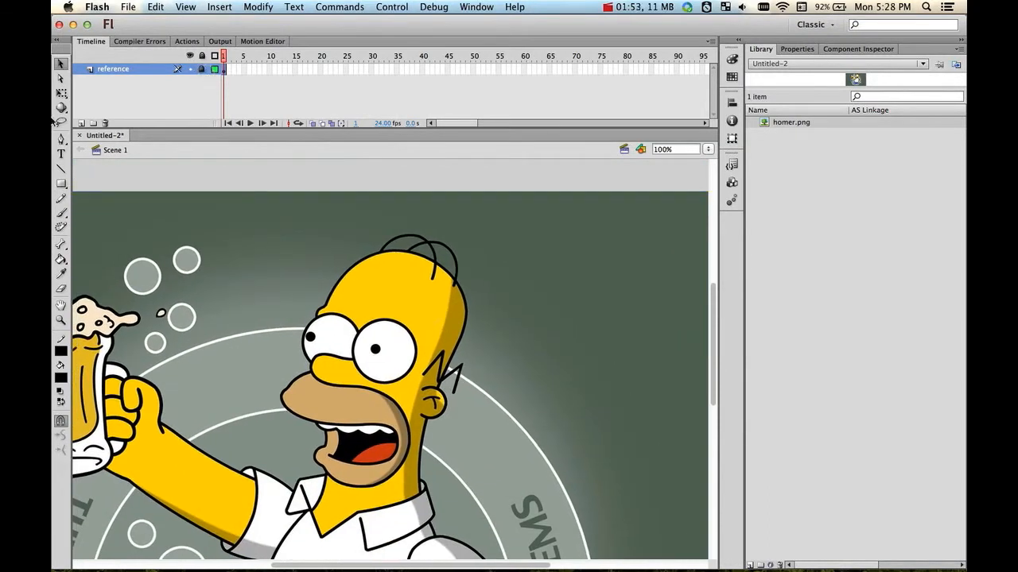
left_click(81, 124)
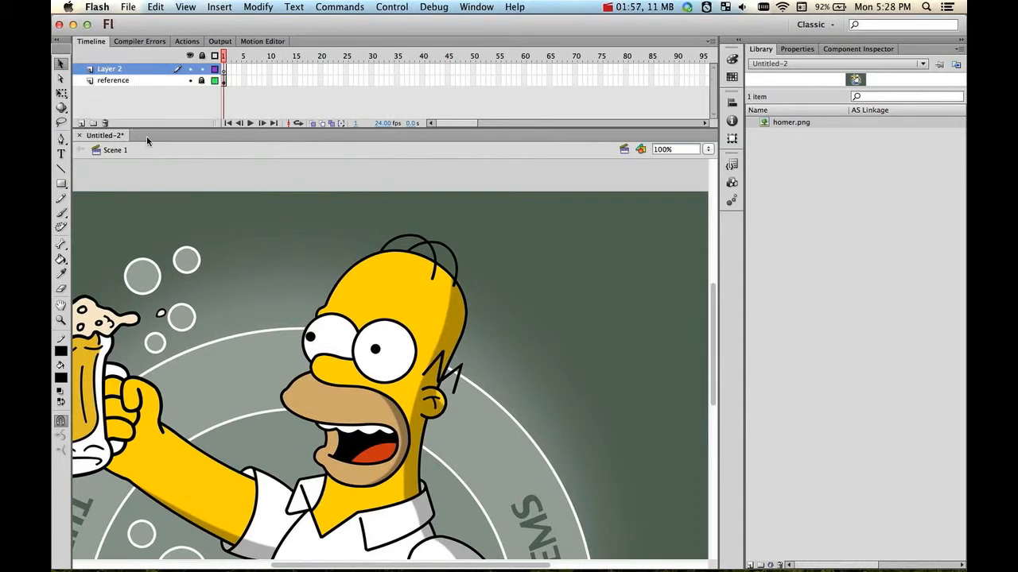
Trace the mouth with the Pen tool from the lower-lip corner around the opening and along the upper lip's underside
scroll(492, 448, "down", 4)
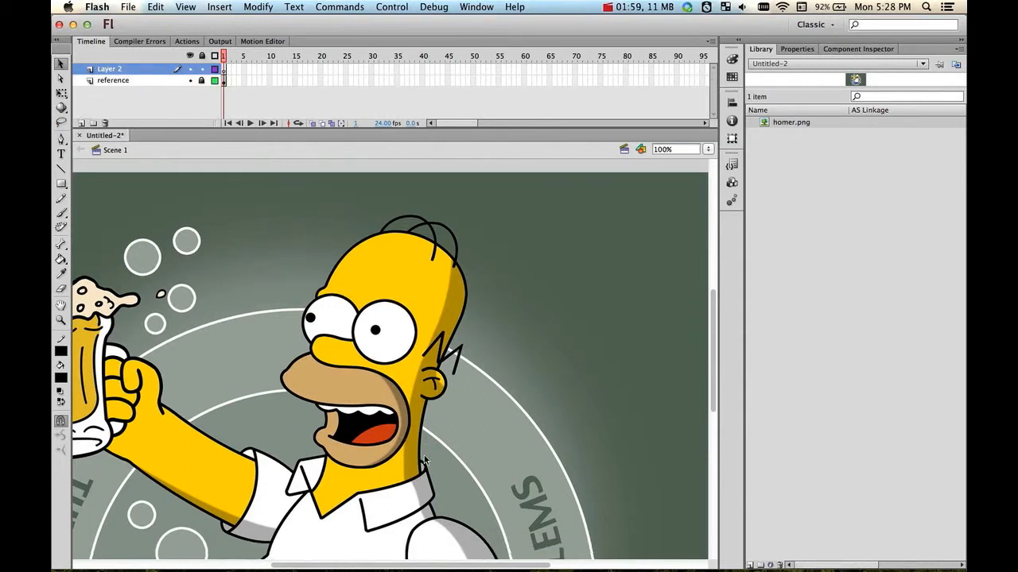
scroll(529, 430, "up", 1)
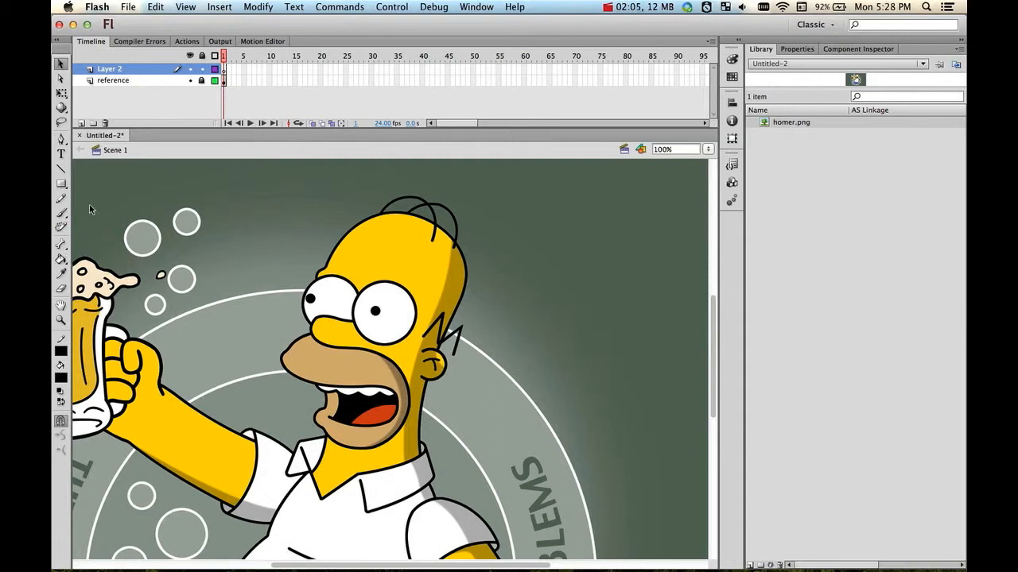
left_click(61, 322)
left_click(63, 321)
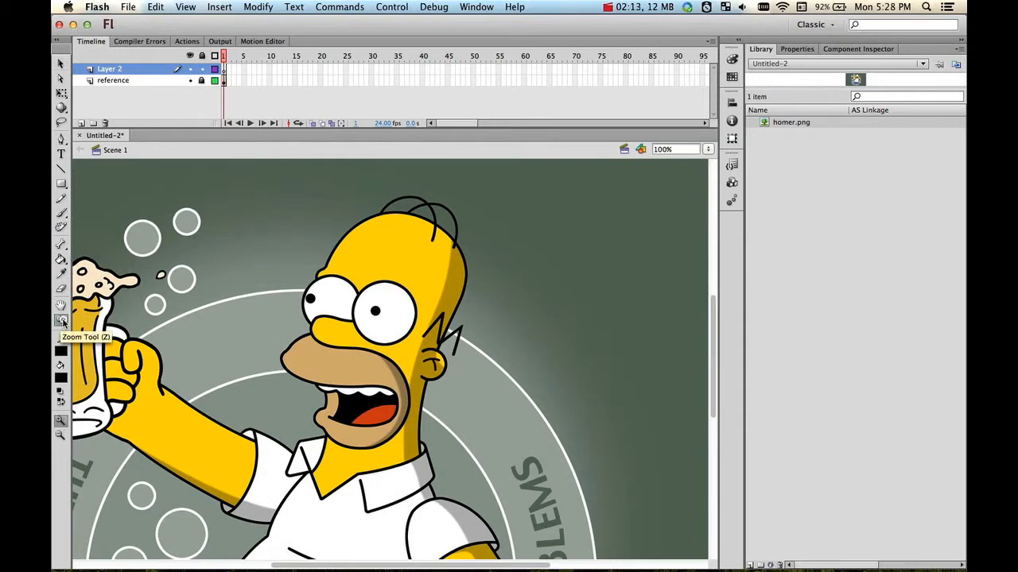
left_click_drag(251, 214, 520, 458)
scroll(364, 420, "down", 2)
scroll(364, 420, "down", 3)
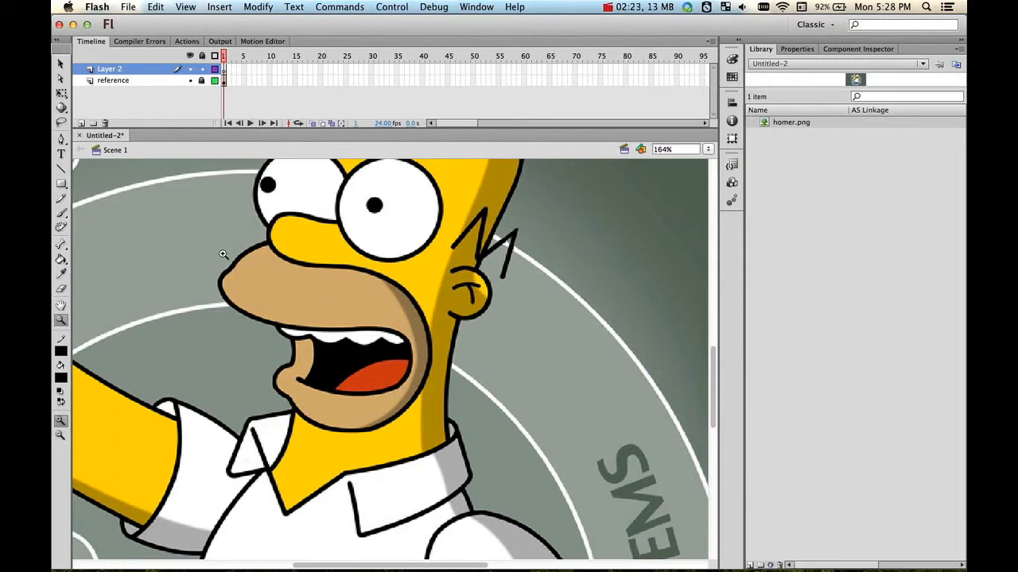
key("p")
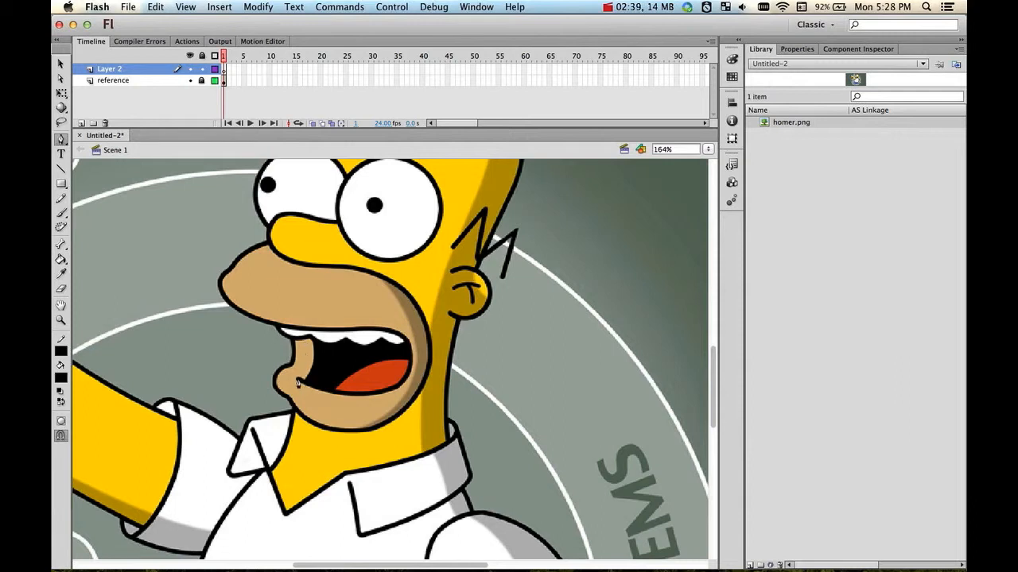
left_click_drag(356, 395, 389, 392)
left_click_drag(411, 359, 411, 337)
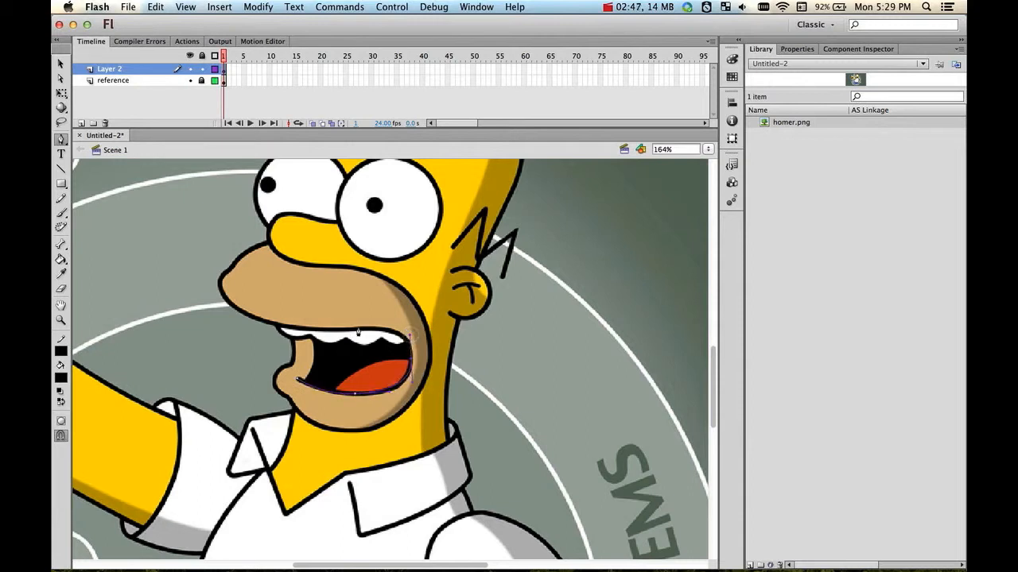
left_click(311, 327)
left_click_drag(239, 311, 215, 291)
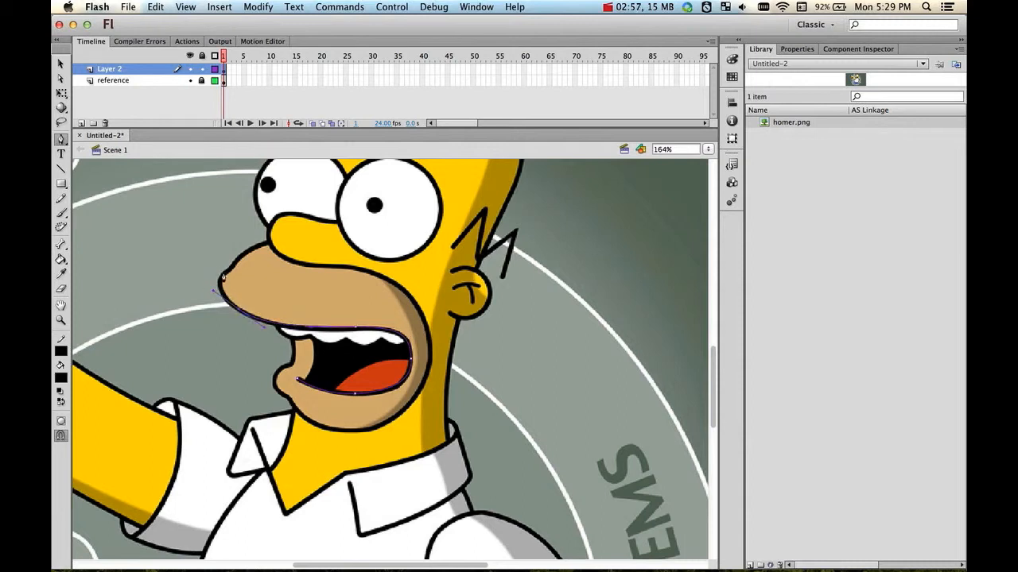
Continue the path over the top of the muzzle, down the cheek and around the chin, ending at the upper lip
left_click_drag(224, 274, 229, 266)
left_click_drag(293, 250, 337, 256)
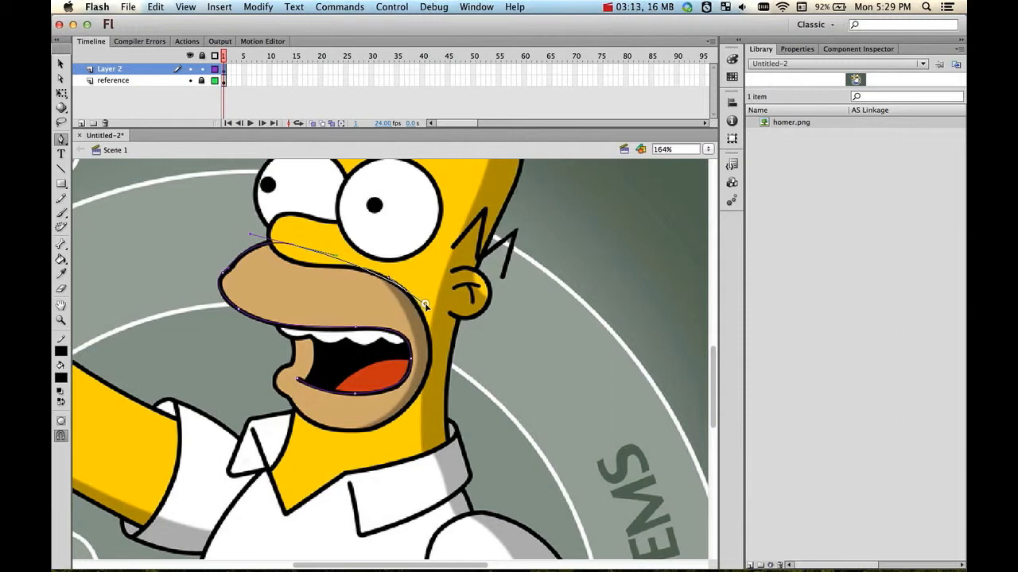
left_click_drag(424, 304, 428, 374)
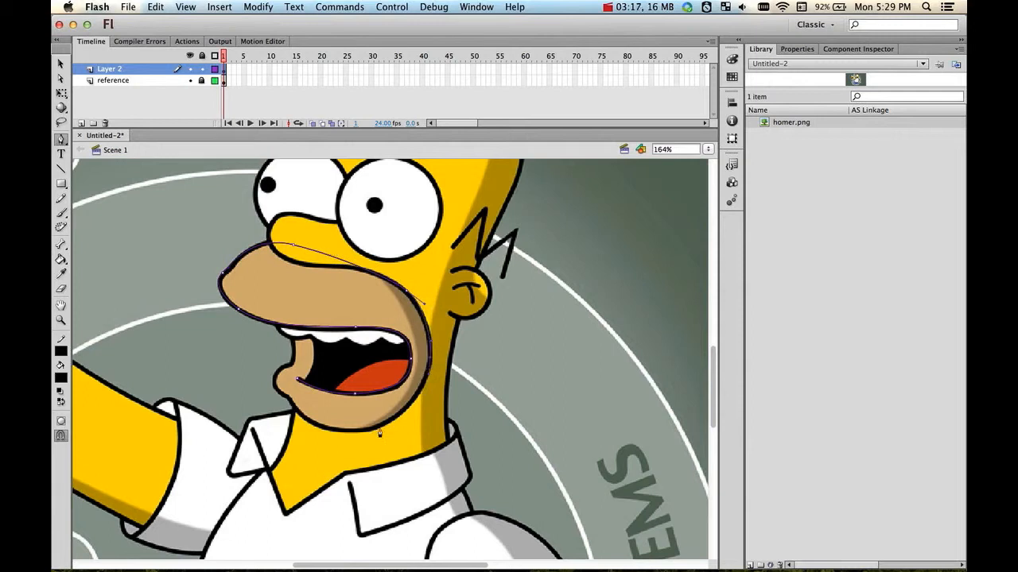
left_click_drag(380, 429, 293, 405)
left_click(288, 396)
left_click_drag(274, 381, 297, 357)
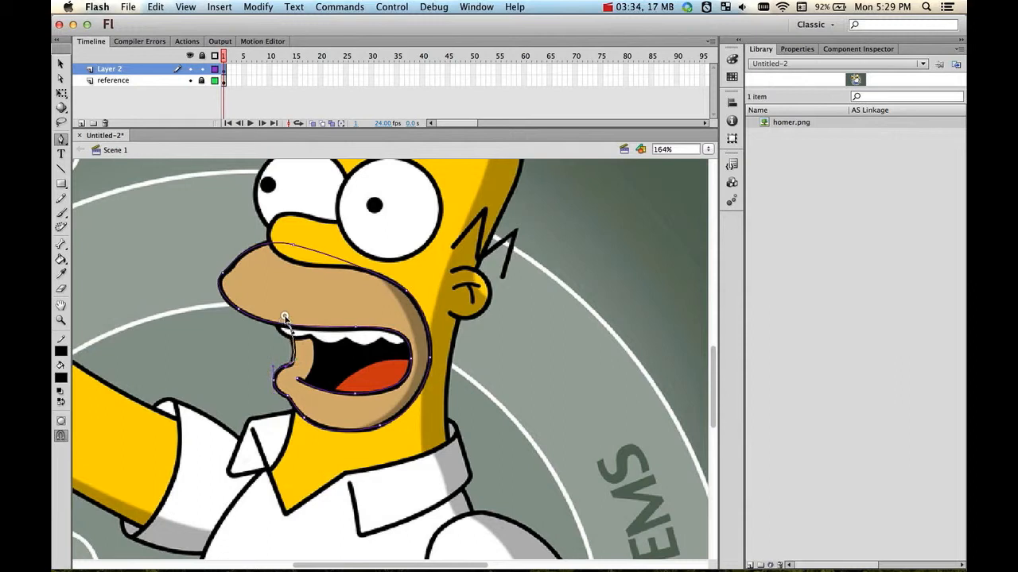
left_click(285, 318)
Hide the reference layer and deselect the traced mouth outline
left_click(190, 81)
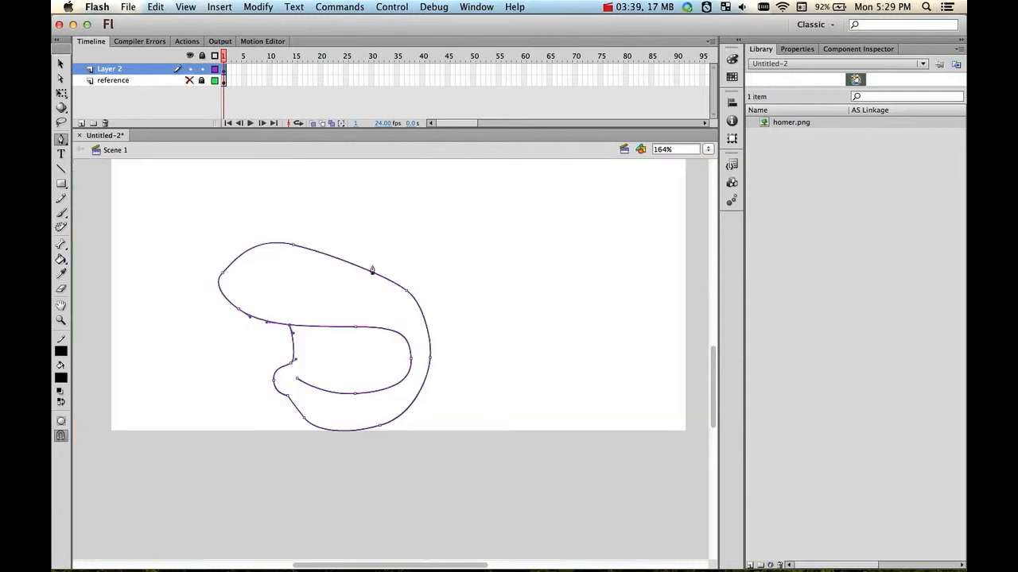
scroll(305, 347, "down", 2)
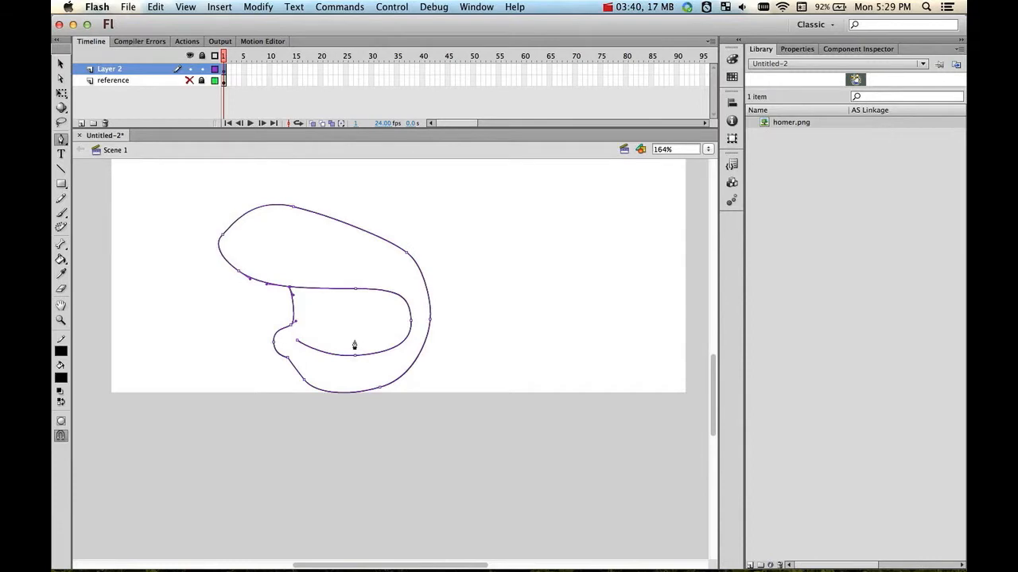
left_click(61, 63)
left_click(167, 319)
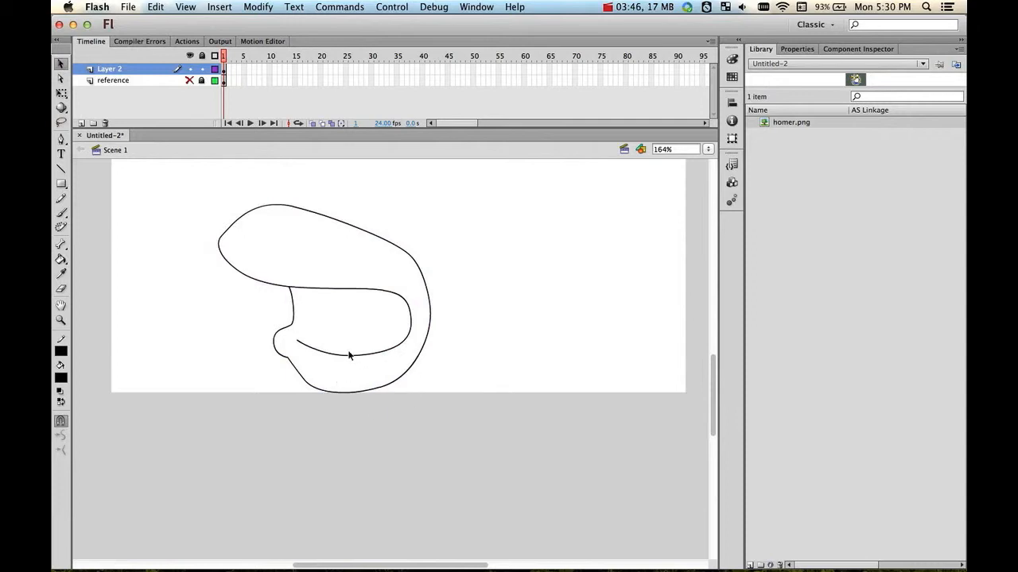
Toggle the reference layer's visibility to compare the traced mouth outline with the Homer image
left_click(188, 80)
left_click(189, 80)
left_click(188, 81)
left_click(188, 80)
left_click(188, 80)
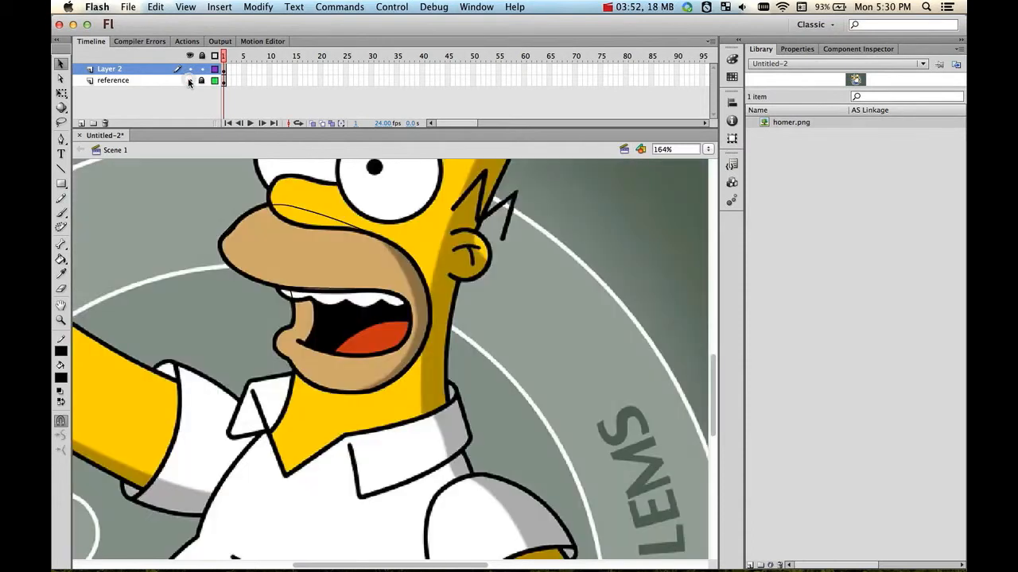
left_click(188, 80)
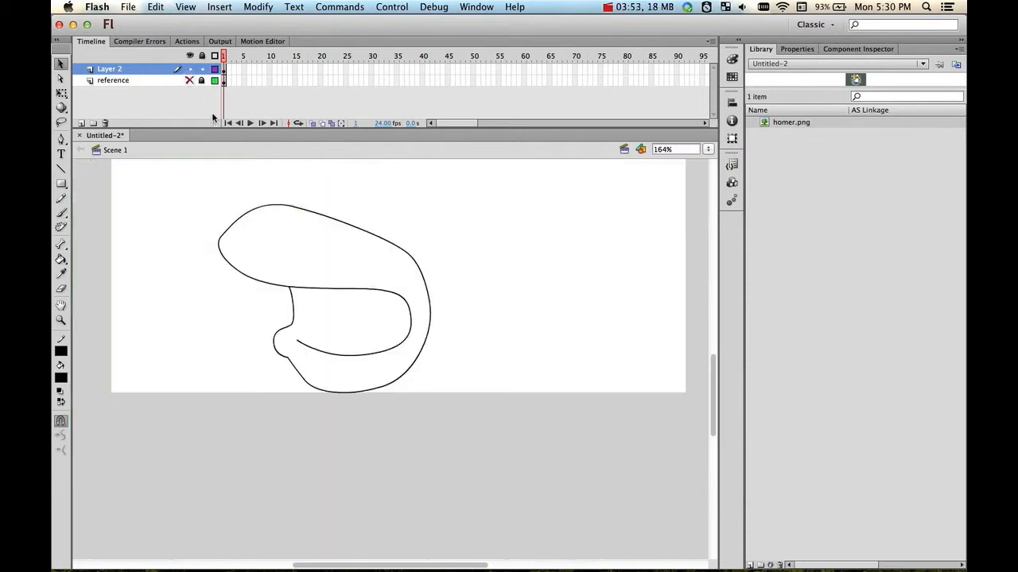
Select the whole traced mouth outline and set its stroke thickness to 2
double_click(331, 221)
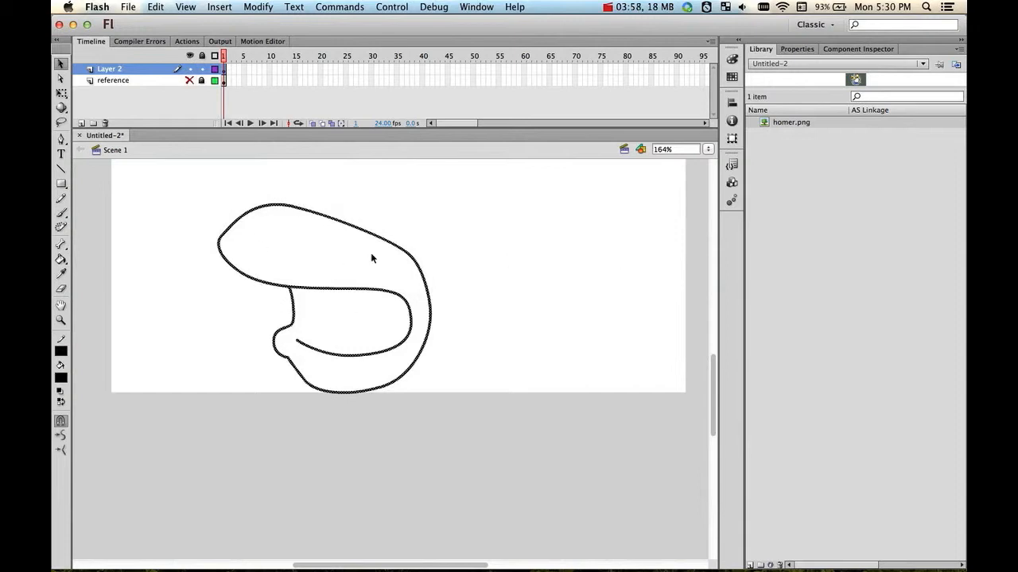
left_click(797, 48)
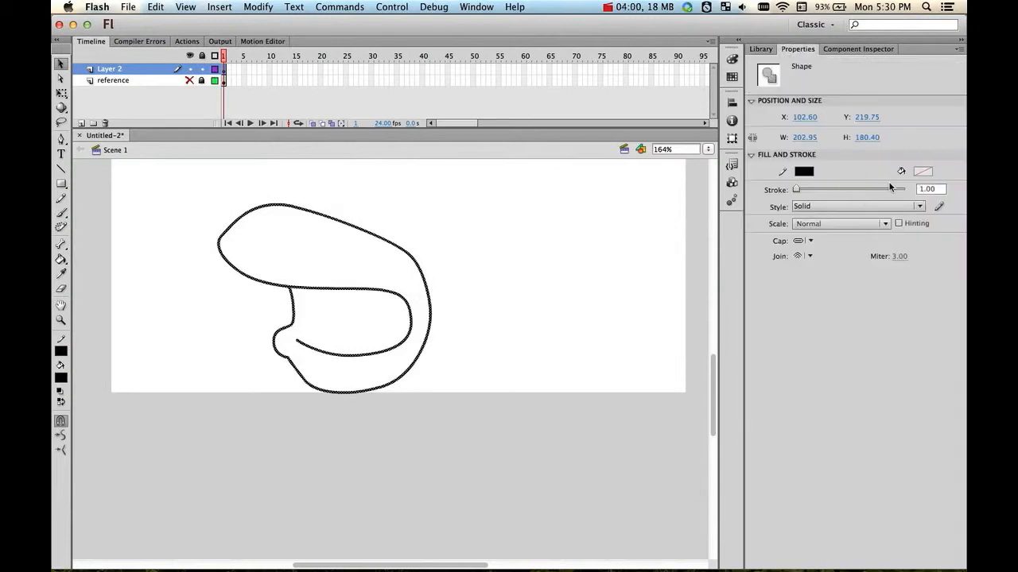
left_click(929, 189)
type("2")
key("Return")
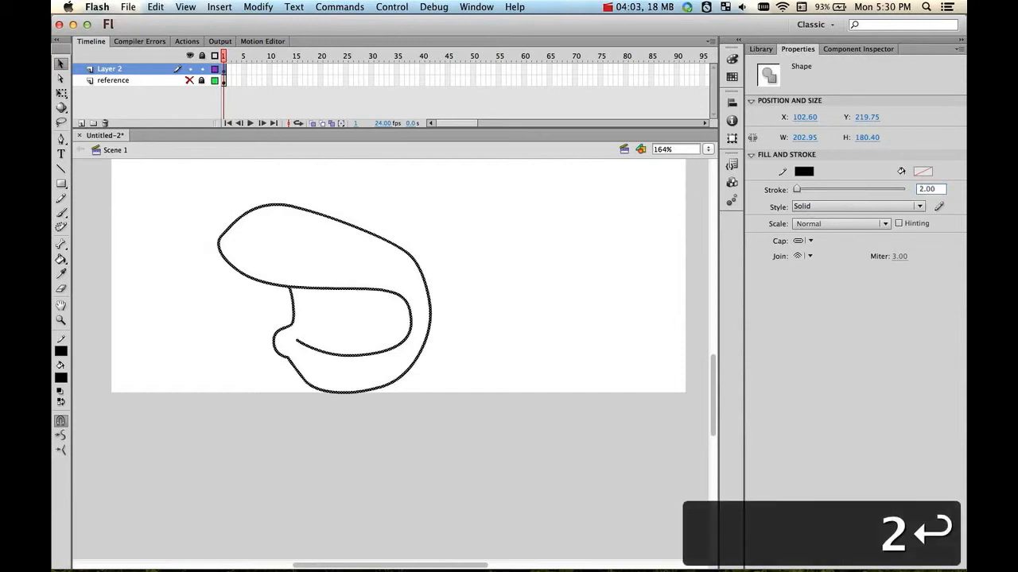
Set the traced mouth outline's stroke thickness to 3 and deselect it
left_click(926, 189)
type("3")
key("Return")
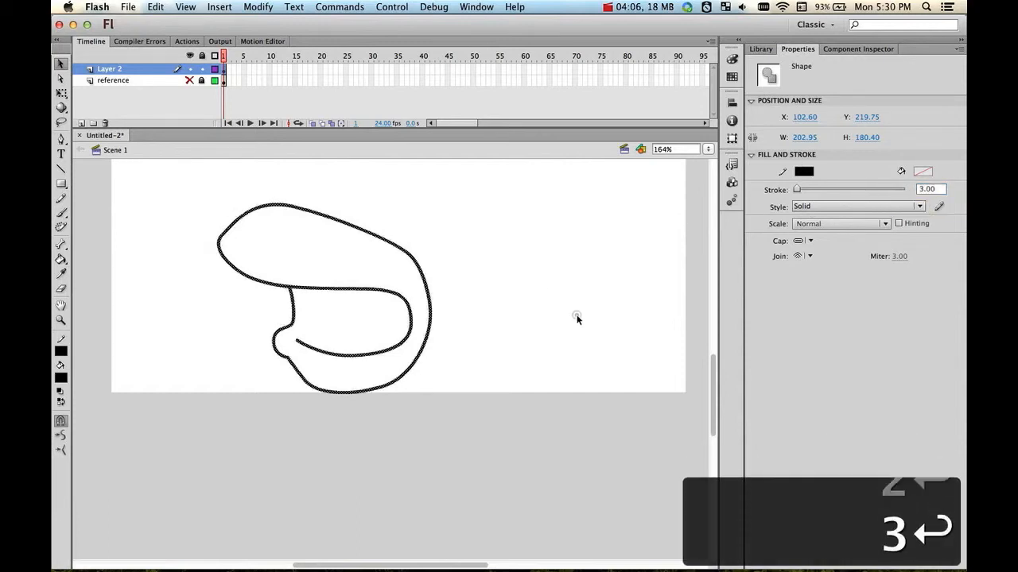
left_click(390, 195)
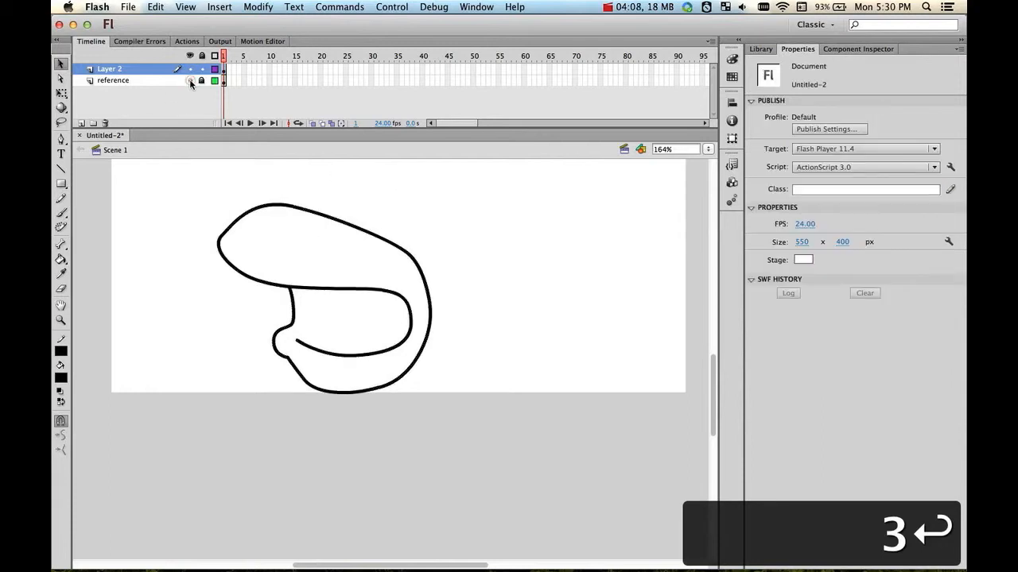
Show the reference layer and sample the tan of Homer's muzzle as the fill color with the Eyedropper
left_click(190, 81)
left_click(190, 80)
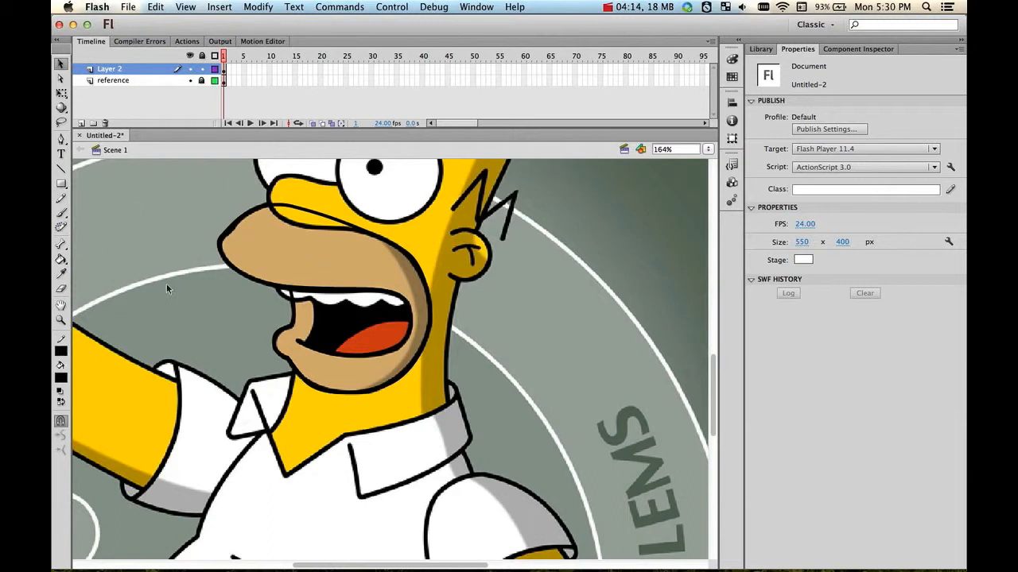
left_click(61, 273)
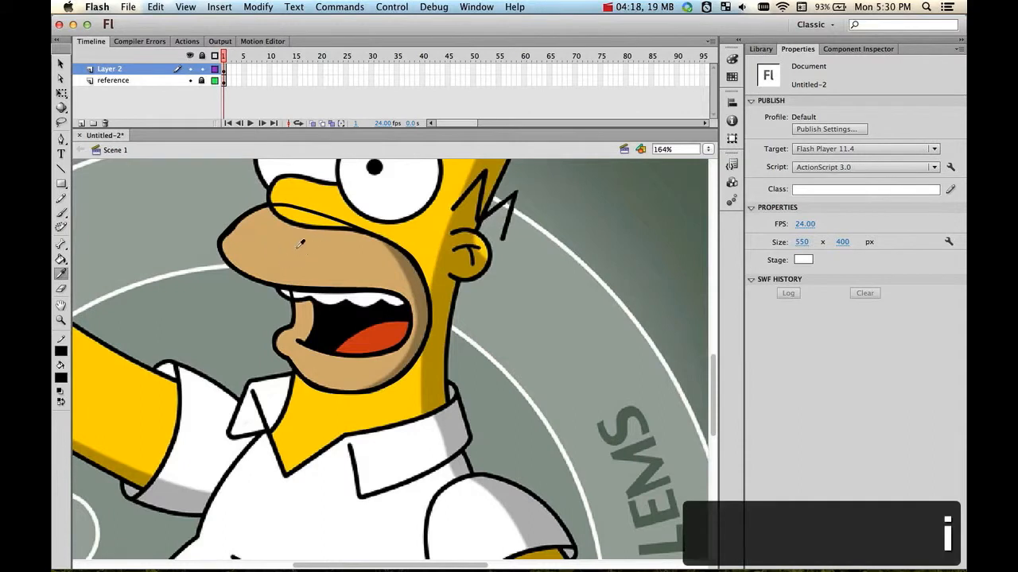
left_click(300, 250)
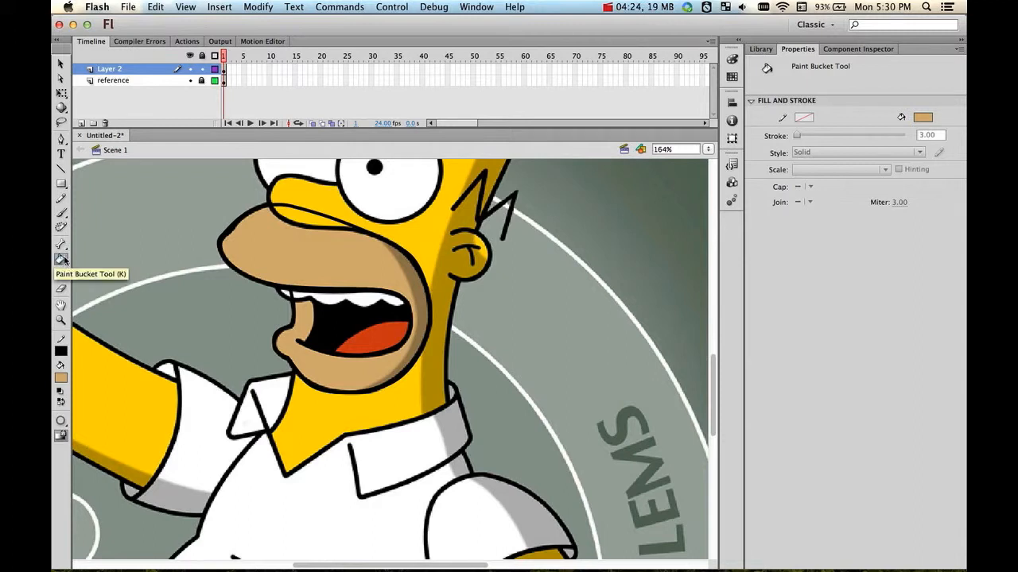
Fill the traced mouth shape with the sampled tan using the Paint Bucket tool
left_click_drag(66, 260, 110, 265)
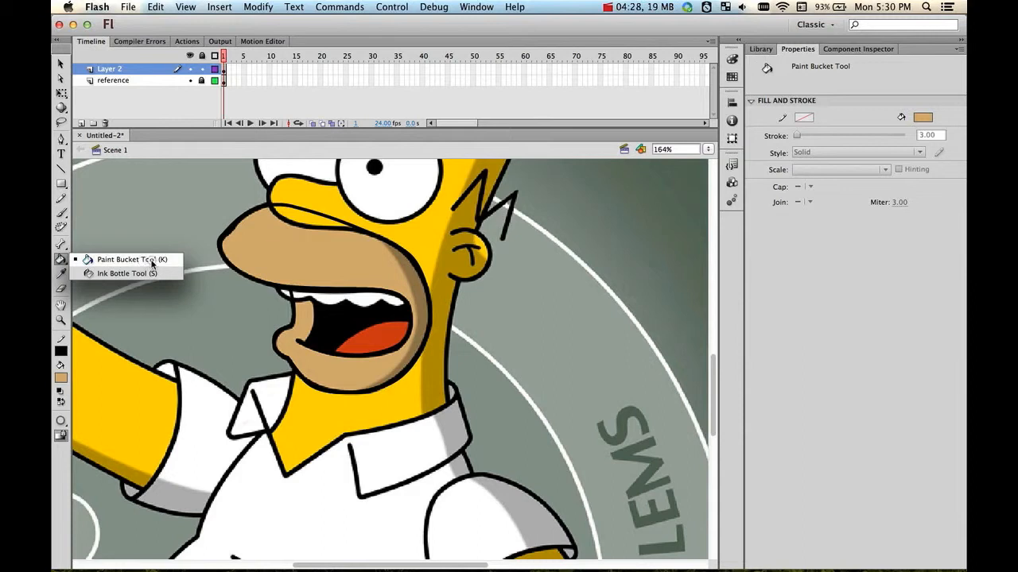
left_click_drag(156, 265, 155, 263)
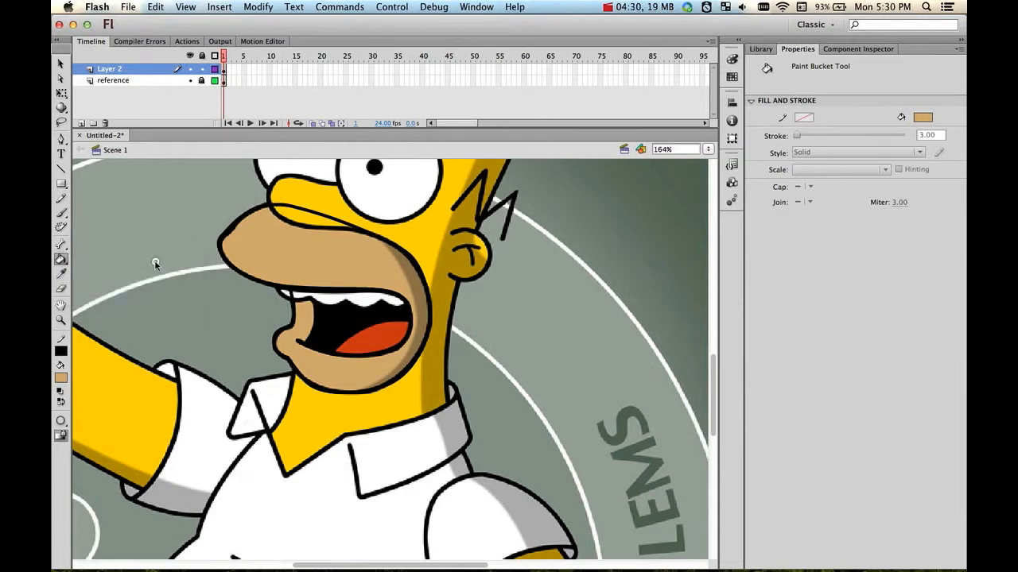
left_click(314, 262)
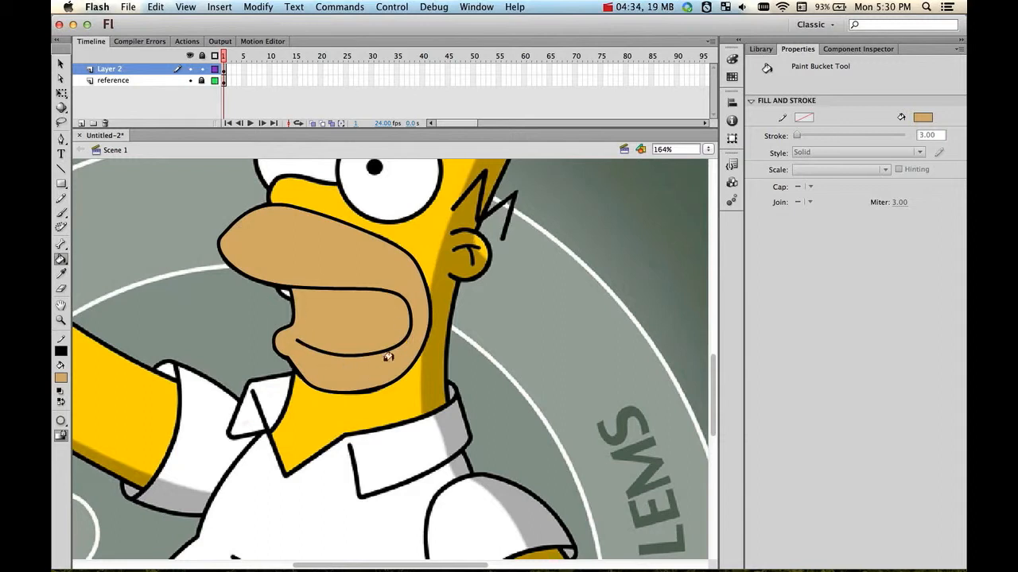
Toggle Layer 2's visibility repeatedly to compare the filled mouth shape with the reference image
left_click(190, 69)
left_click(191, 70)
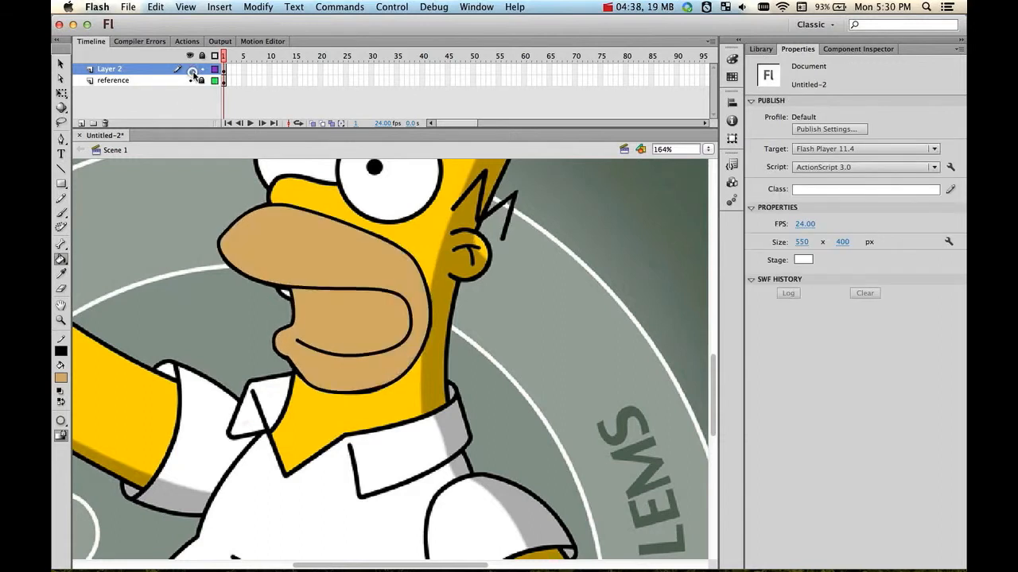
left_click(192, 70)
left_click(192, 70)
left_click(192, 70)
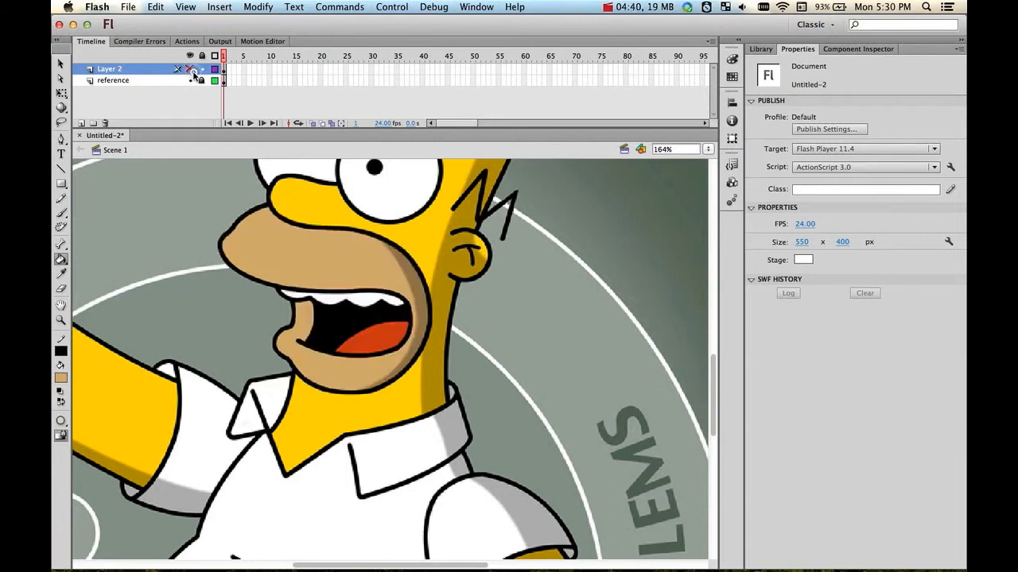
left_click(192, 70)
left_click(192, 70)
left_click(192, 70)
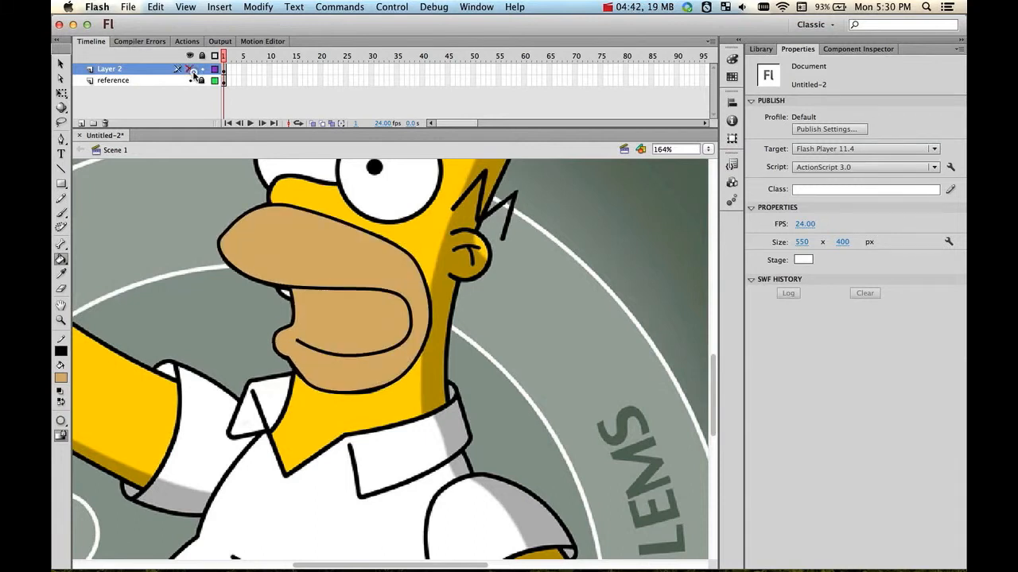
left_click(192, 70)
Smooth the outline's bend at the upper cheek by adjusting the direction handles of its anchor point with the Subselection tool
key("a")
left_click(410, 259)
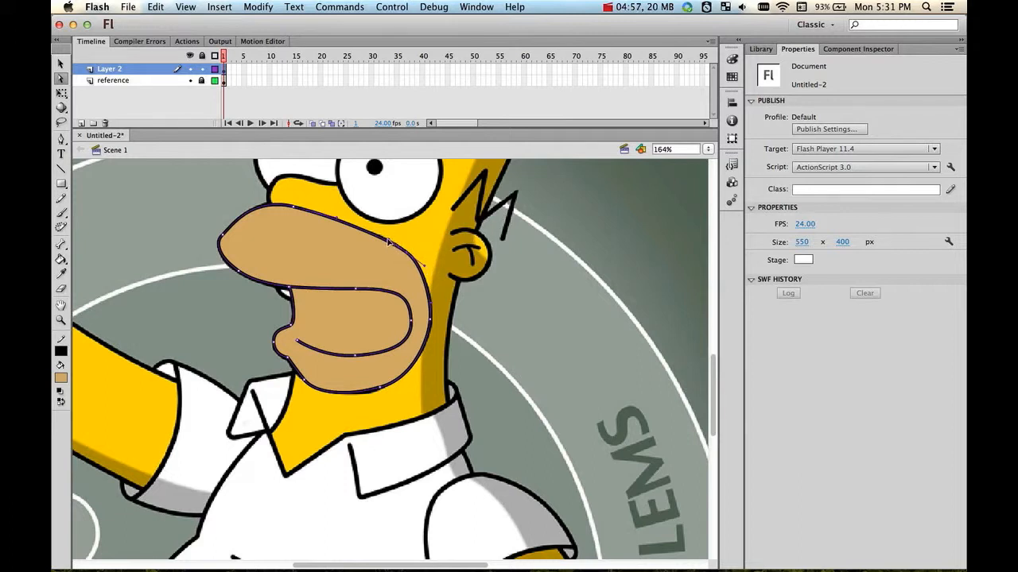
left_click(62, 320)
left_click_drag(382, 230, 451, 289)
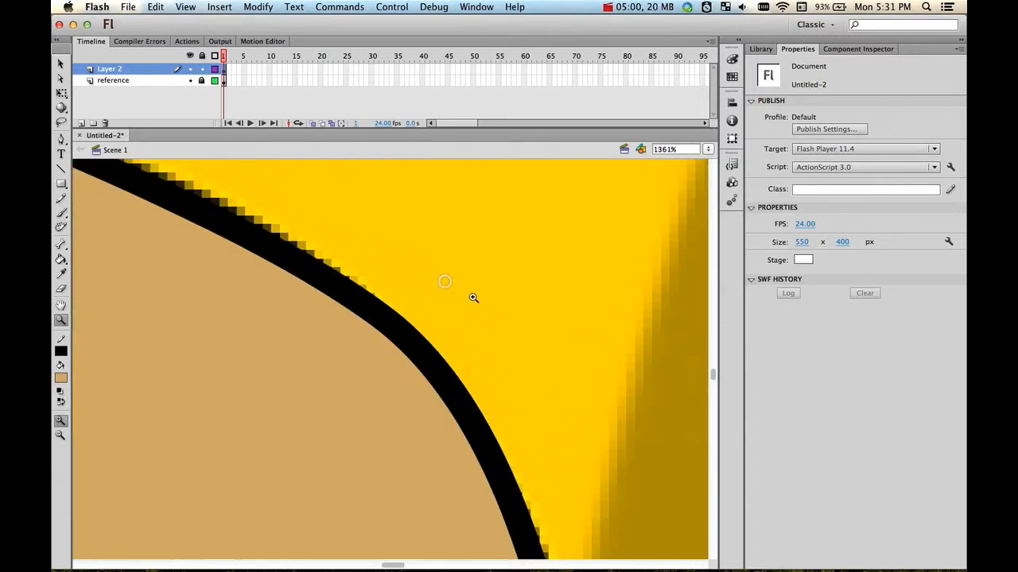
key("a")
left_click(415, 346)
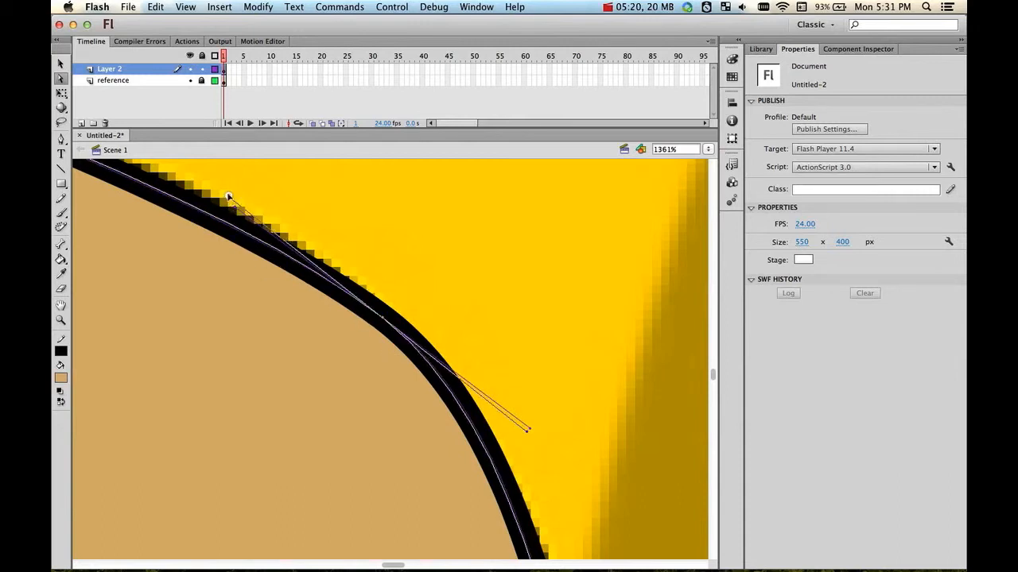
left_click_drag(186, 160, 242, 208)
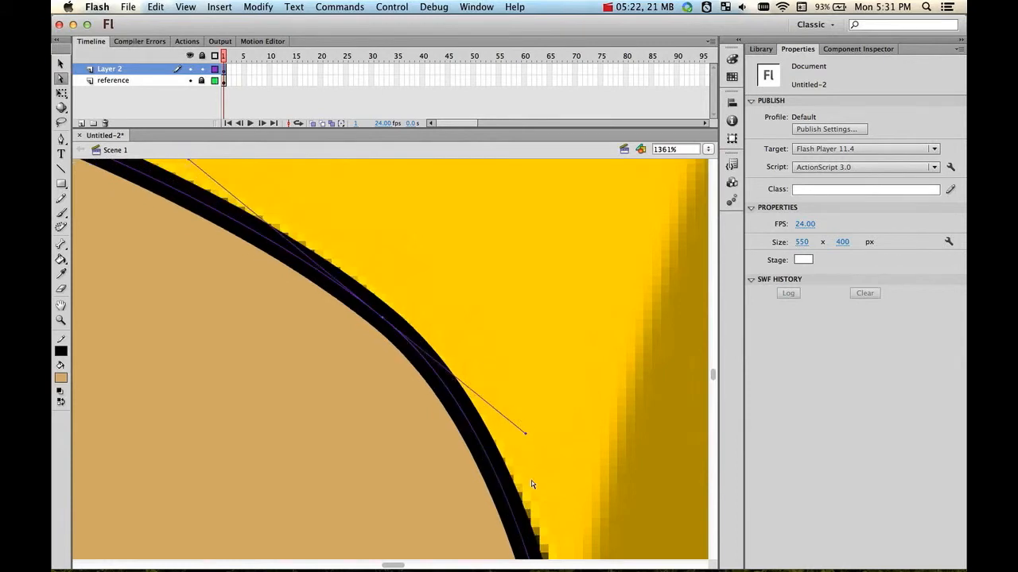
left_click_drag(523, 431, 557, 455)
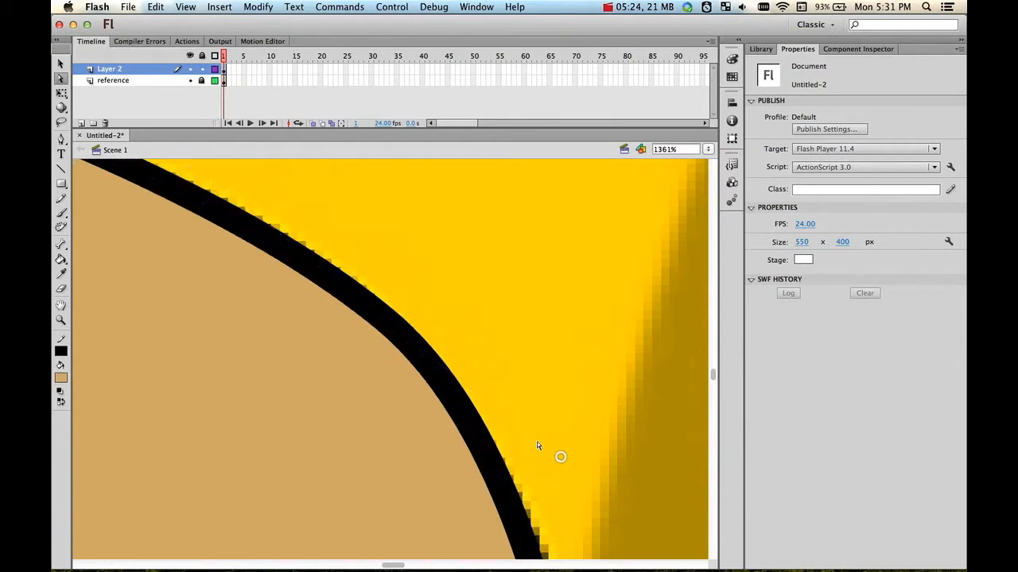
left_click(394, 341)
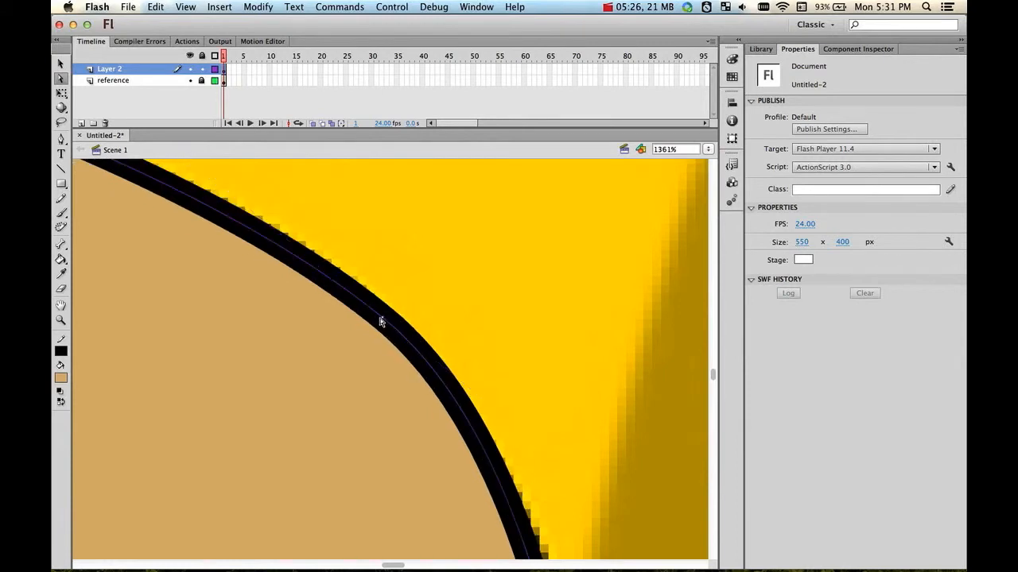
mouse_move(380, 317)
left_mouse_down()
mouse_move(527, 432)
mouse_move(569, 490)
left_mouse_up()
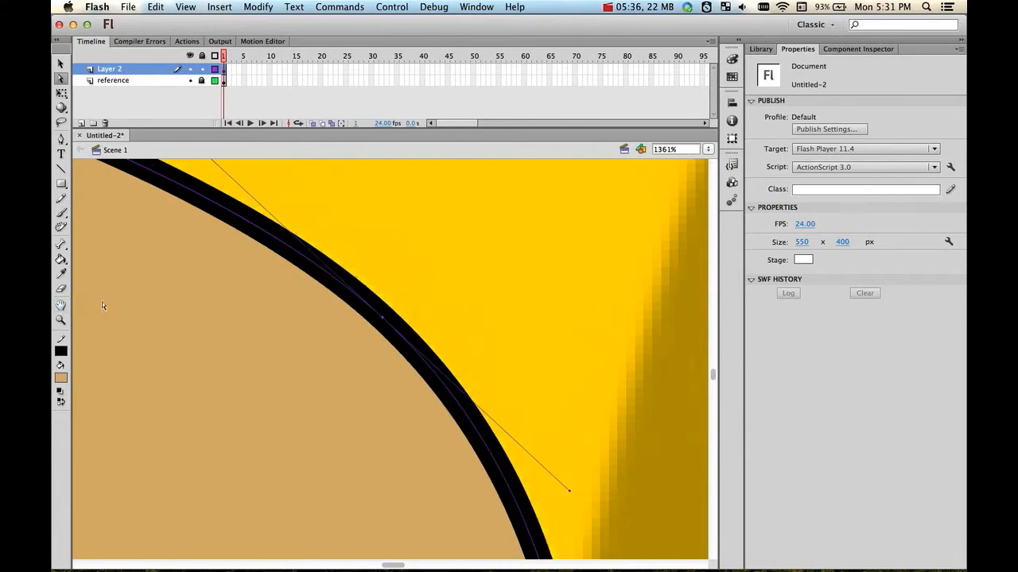
Toggle Layer 2's visibility at close range to compare the traced chin with the reference image
double_click(60, 322)
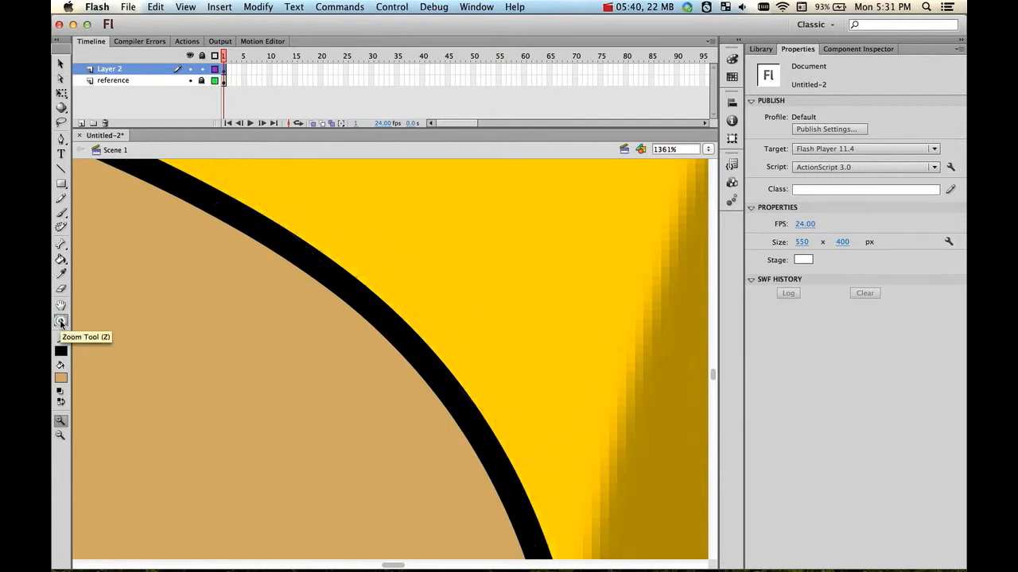
left_click(325, 412)
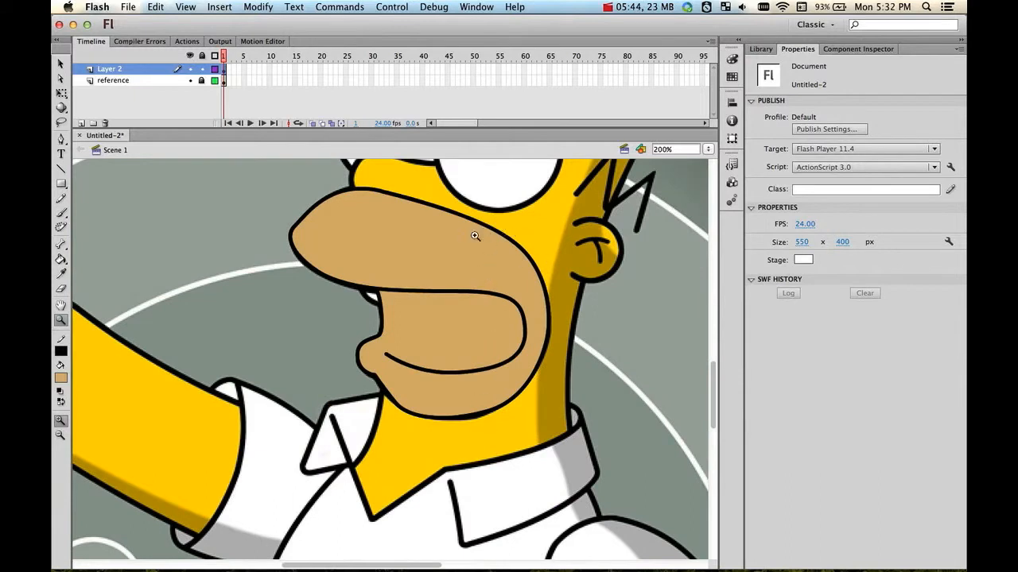
left_click(482, 415)
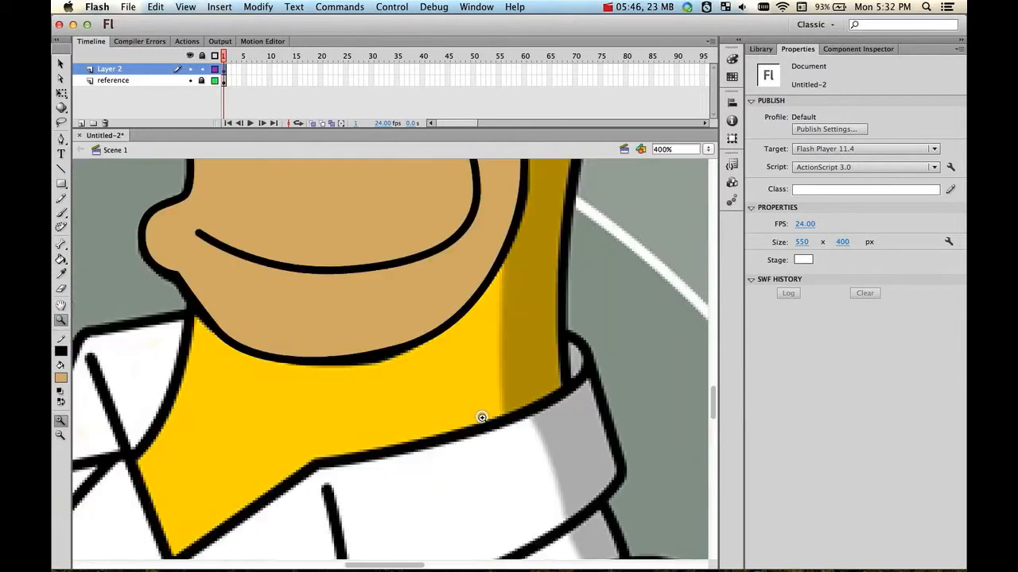
left_click(192, 70)
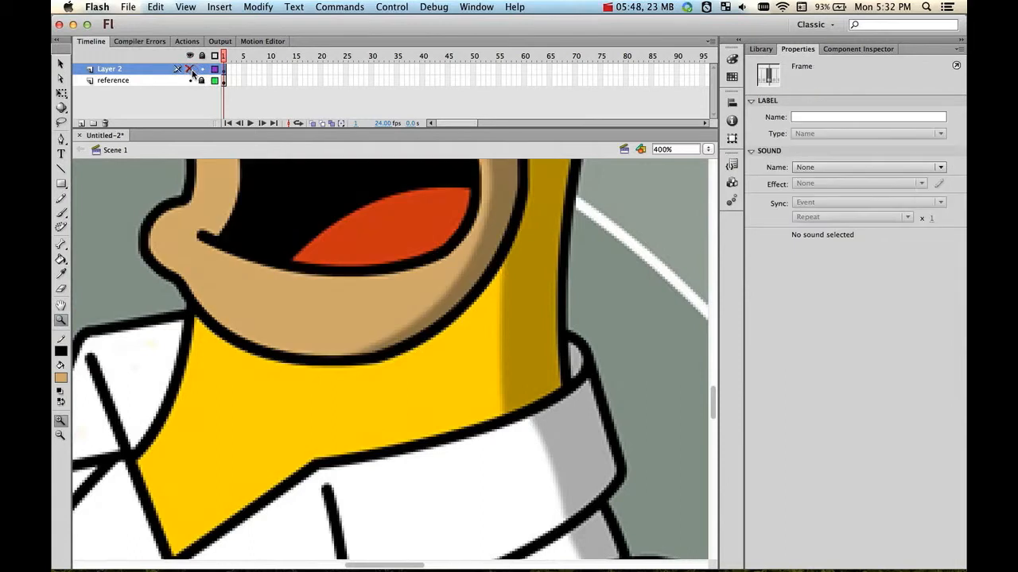
left_click(192, 70)
left_click(192, 70)
left_click(192, 70)
Nudge the anchor point under the chin down six increments and tilt its direction handles more steeply to follow the reference jaw line
key("a")
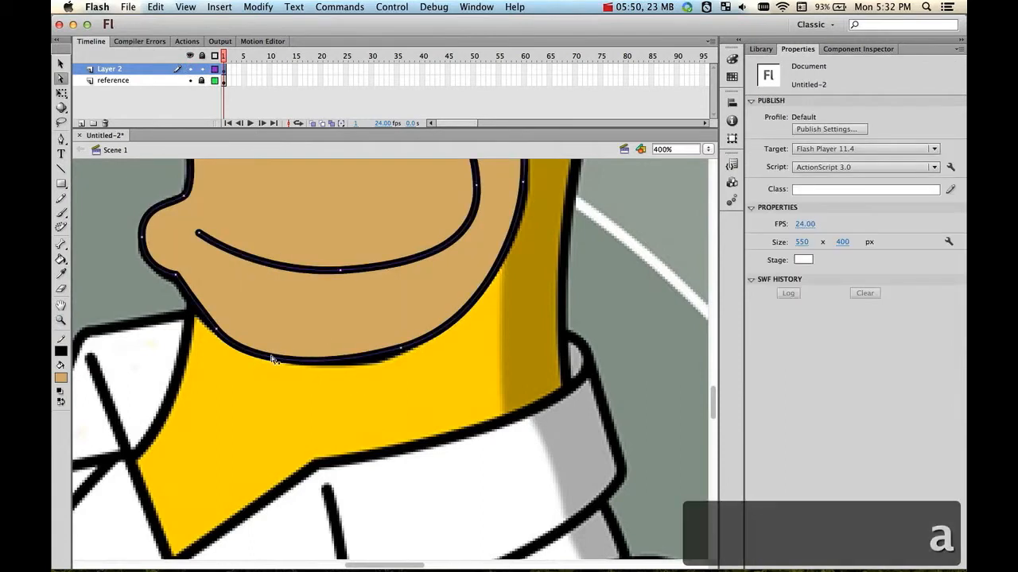
left_click(399, 350)
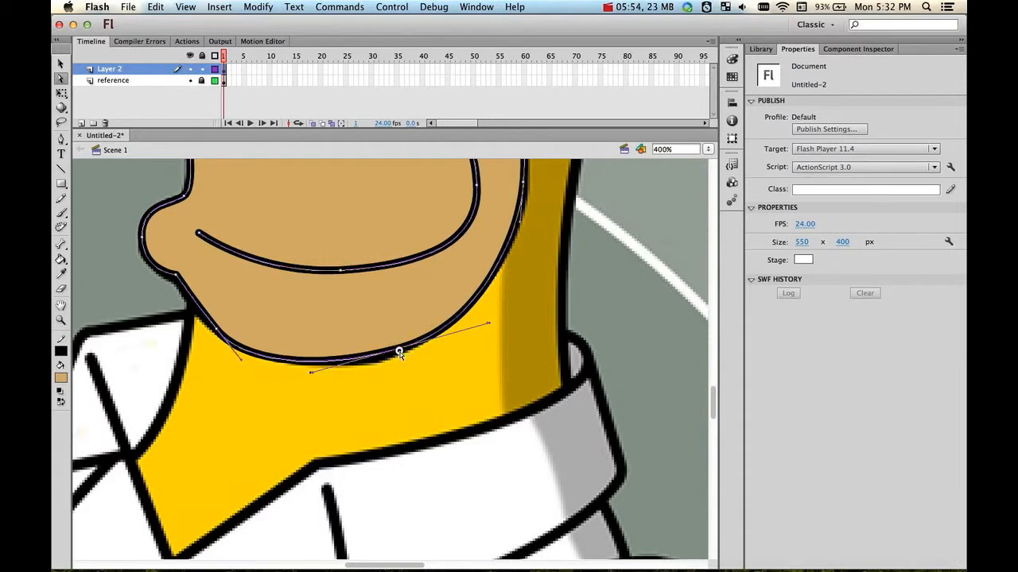
left_click_drag(399, 352, 402, 353)
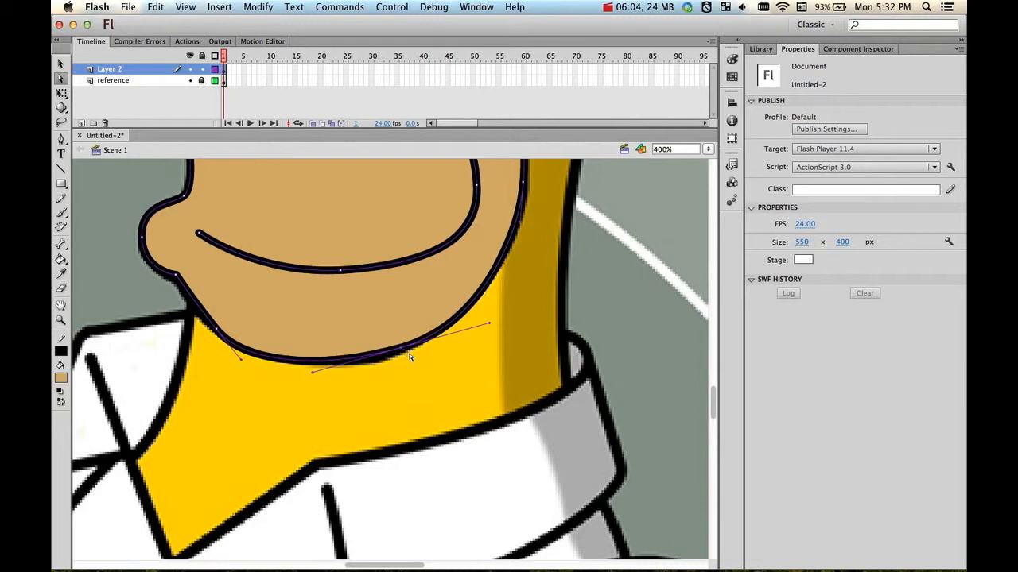
key("Down")
key("Down")
key("Down")
key("Down")
key("Down")
key("Down")
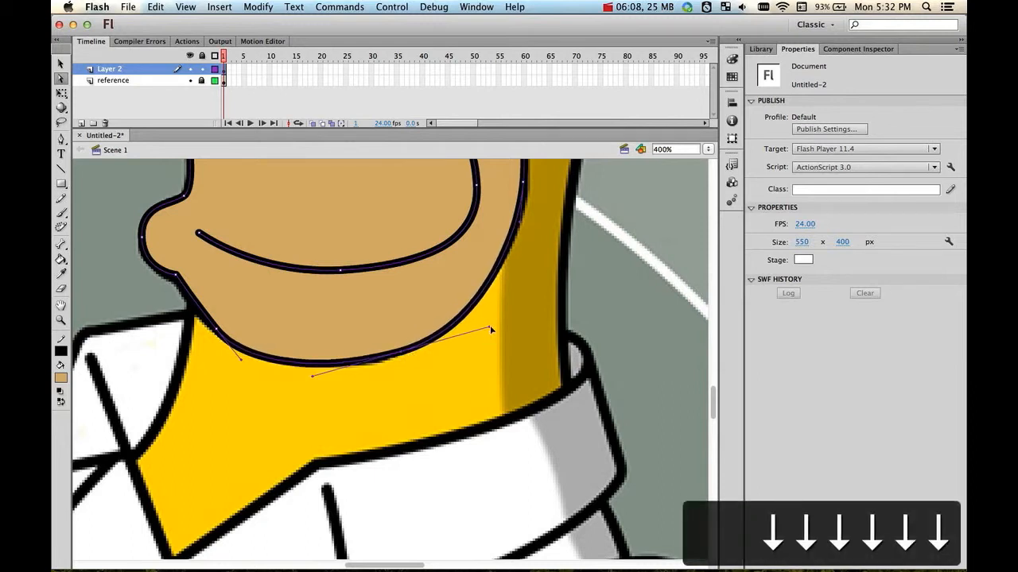
left_click_drag(489, 326, 489, 317)
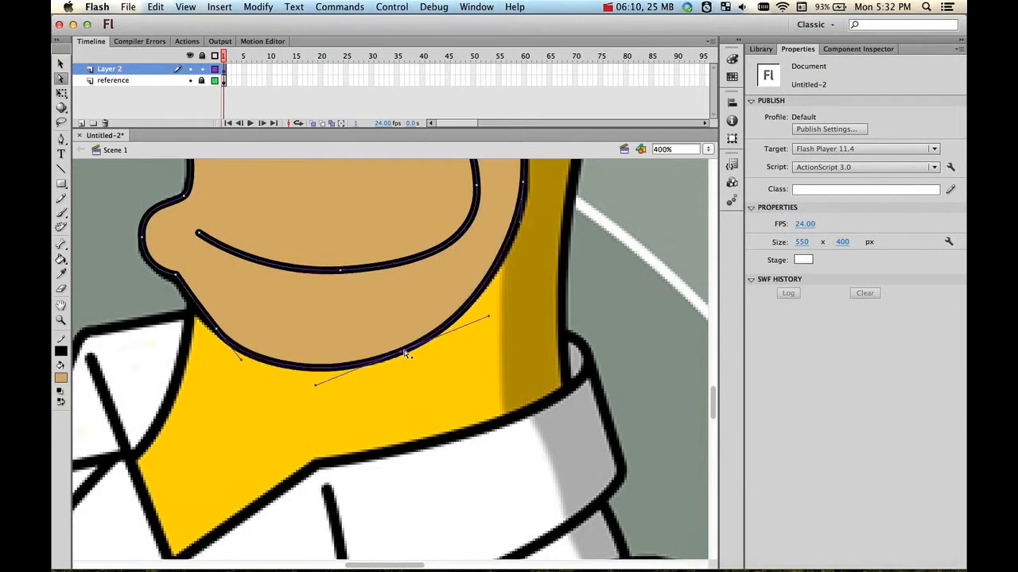
Fine-tune the anchor point under the chin by nudging it nine increments right and three up
key("Right")
key("Right")
key("Right")
key("Up")
key("Up")
key("Up")
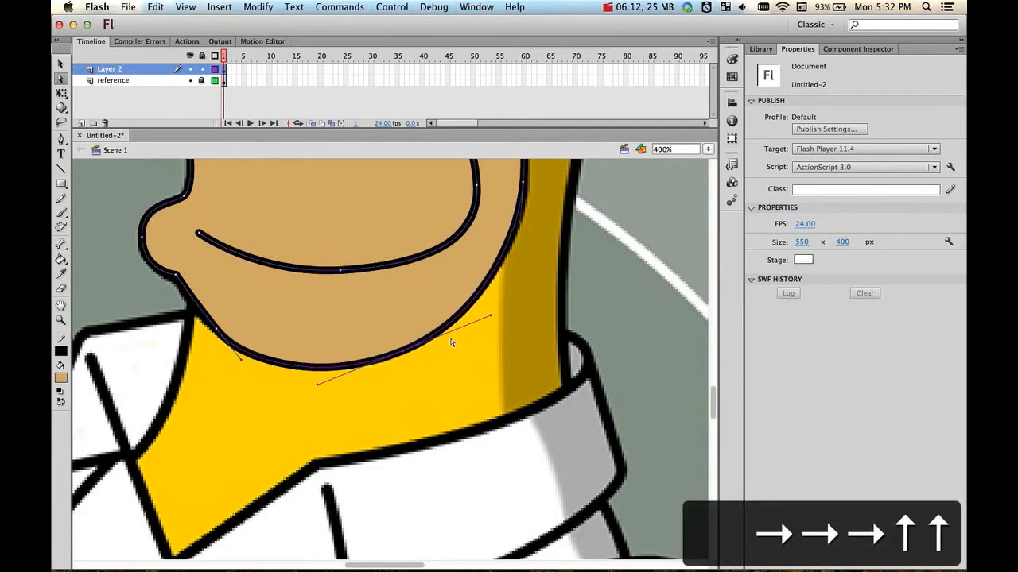
key("Right")
key("Right")
key("Right")
key("Right")
key("Right")
key("Right")
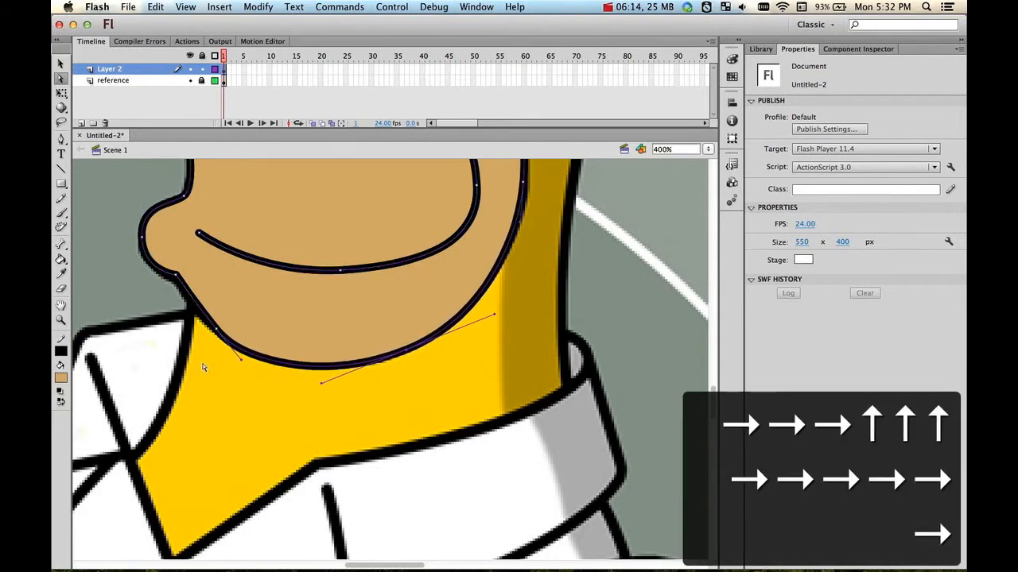
Hide the reference layer and rotate the direction handles of the anchor point at the front of the chin to round out its bend
left_click(217, 327)
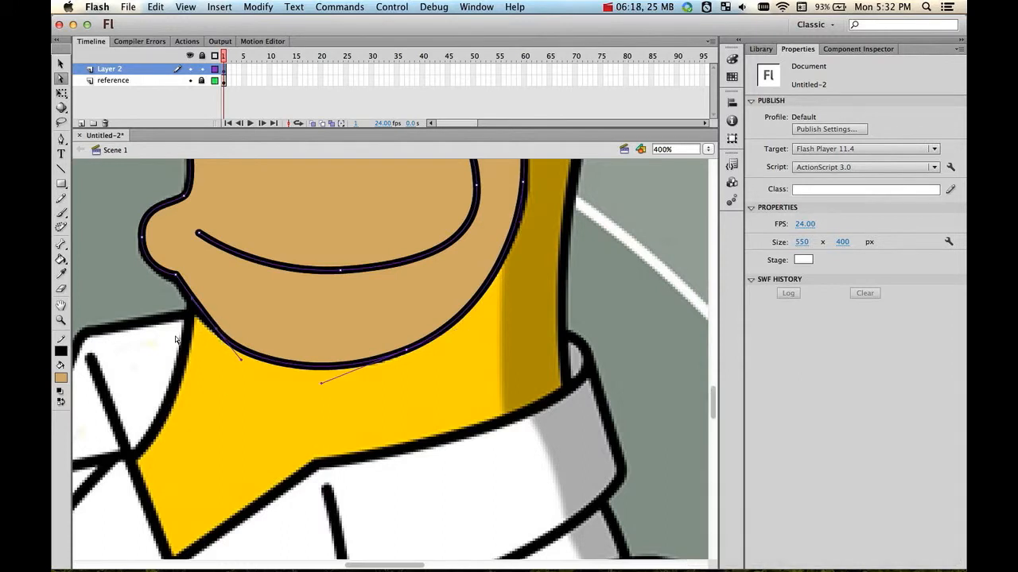
left_click(62, 319)
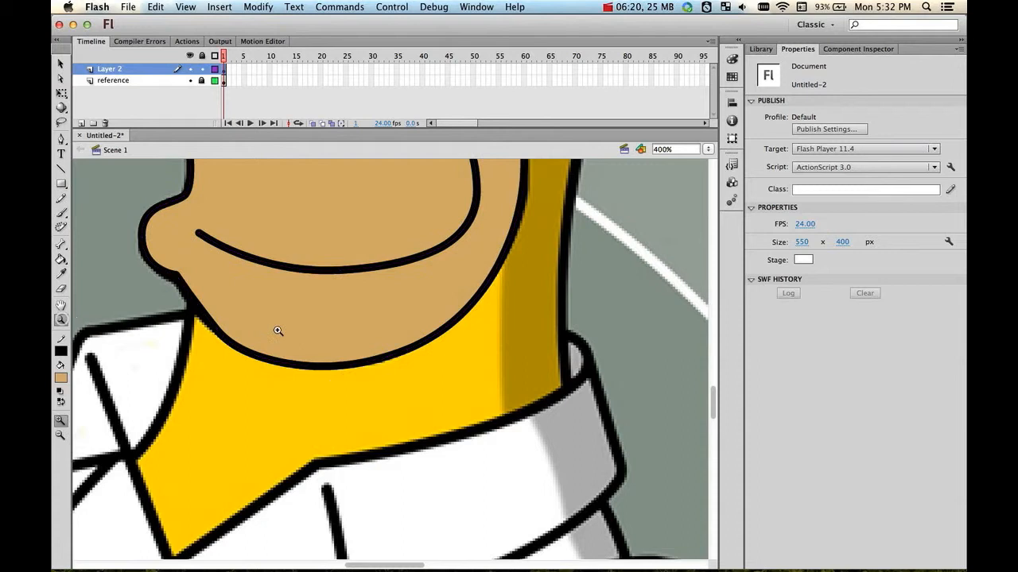
left_click(195, 314)
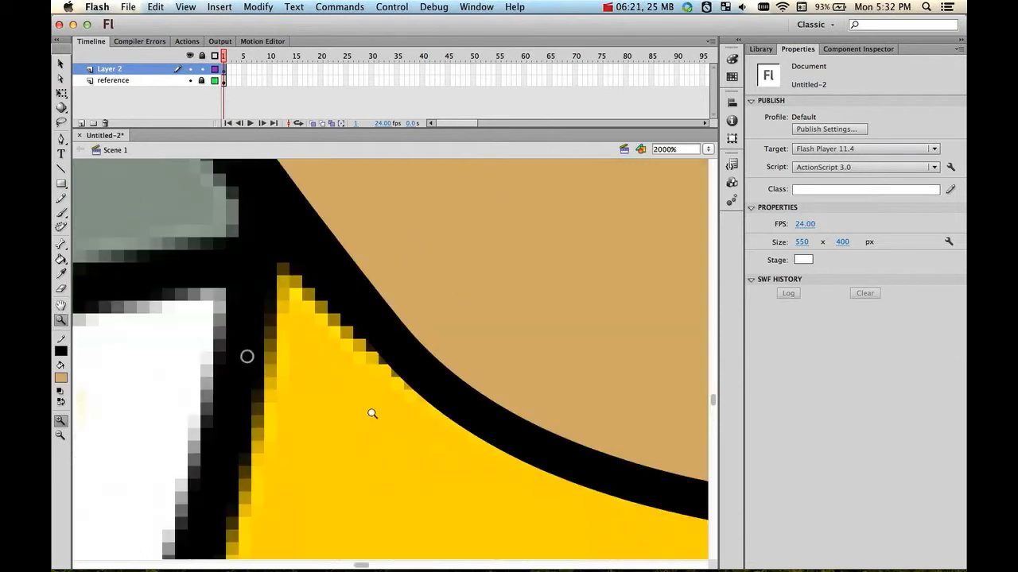
left_click(189, 81)
key("a")
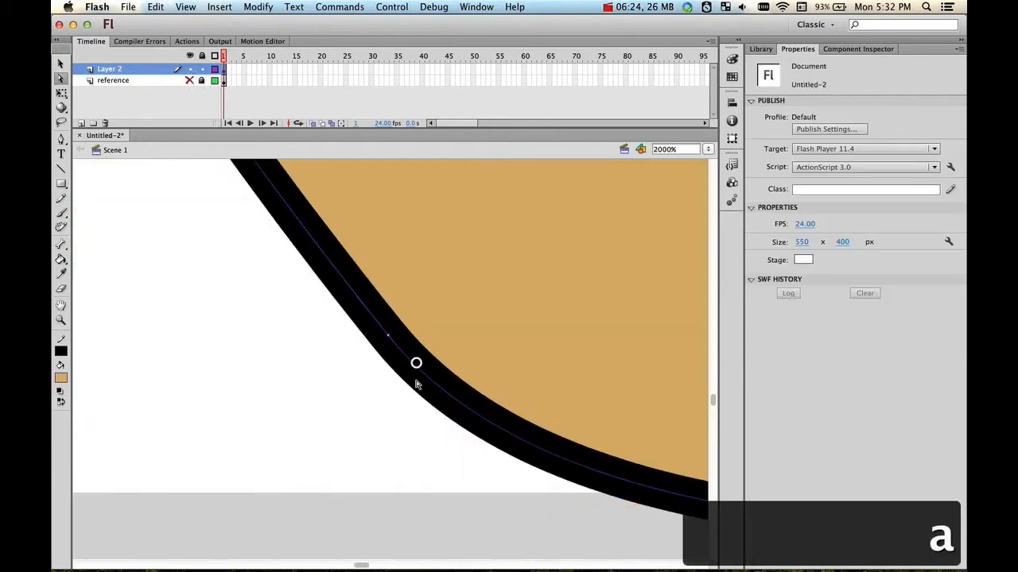
left_click(387, 335)
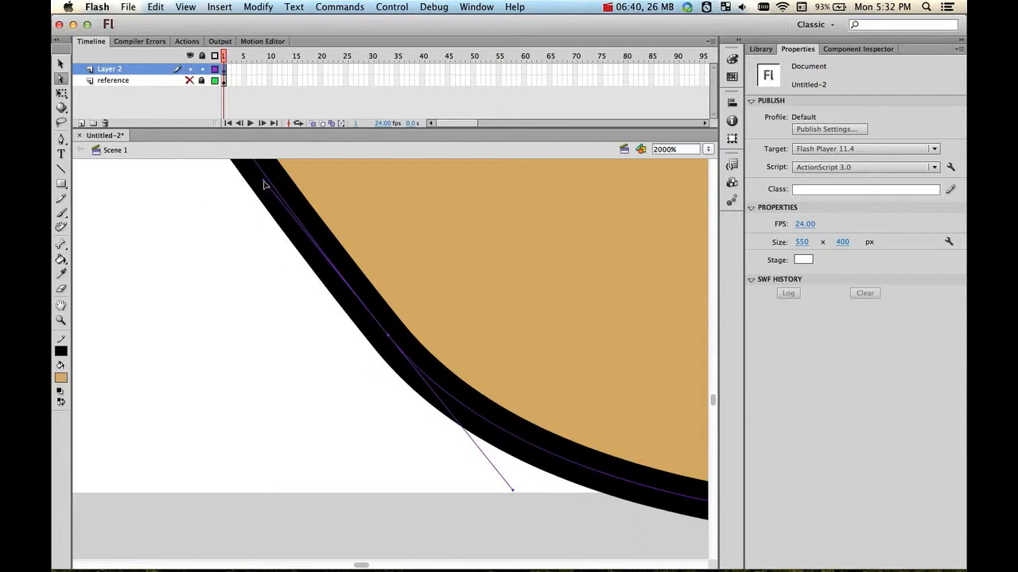
left_click_drag(265, 182, 236, 196)
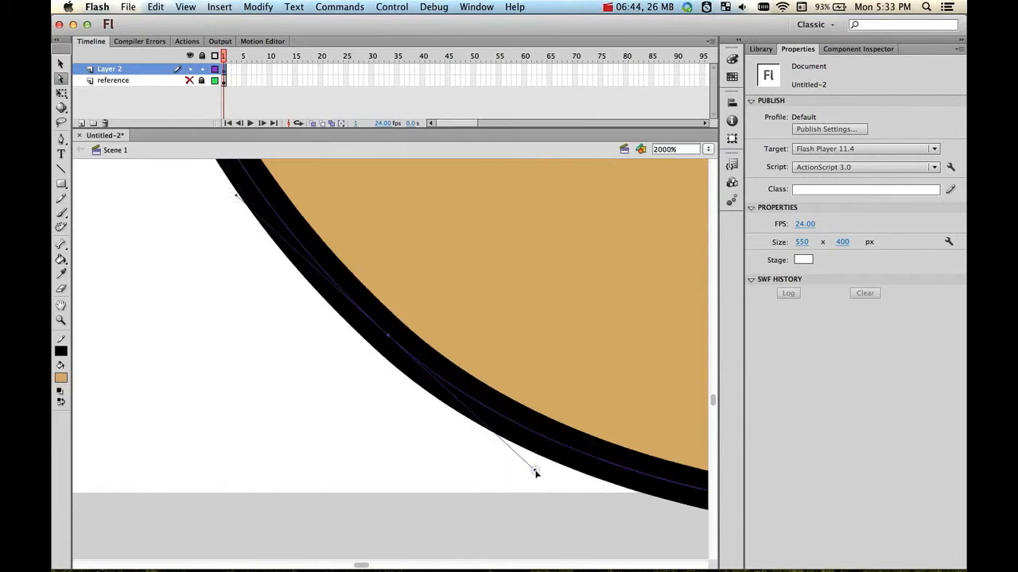
left_click_drag(536, 473, 545, 468)
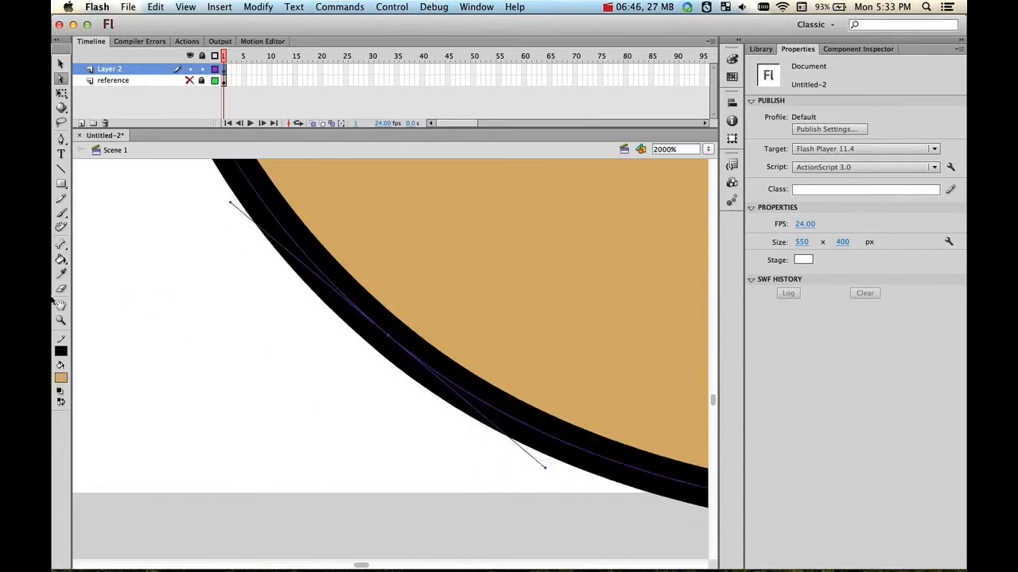
Nudge the anchor point at the front of the chin two increments right with the Subselection tool
double_click(61, 321)
left_click(404, 373)
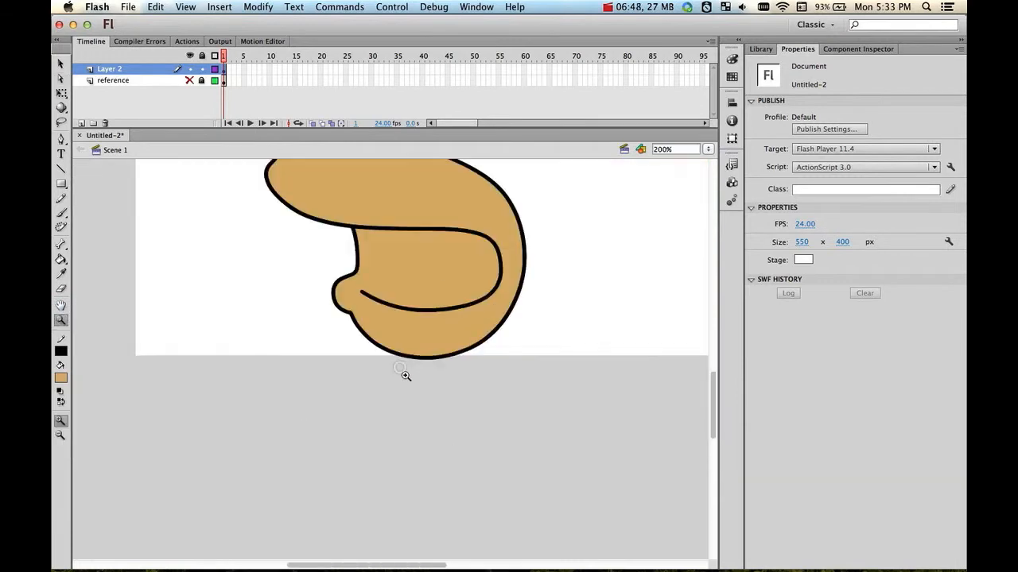
left_click(382, 353)
key("a")
left_click(396, 351)
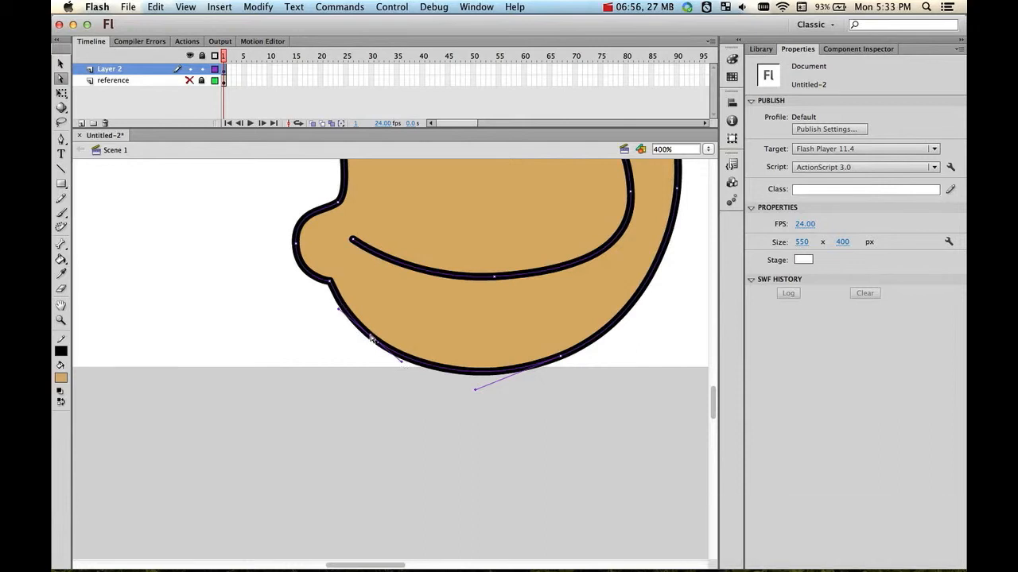
key("Right")
key("Right")
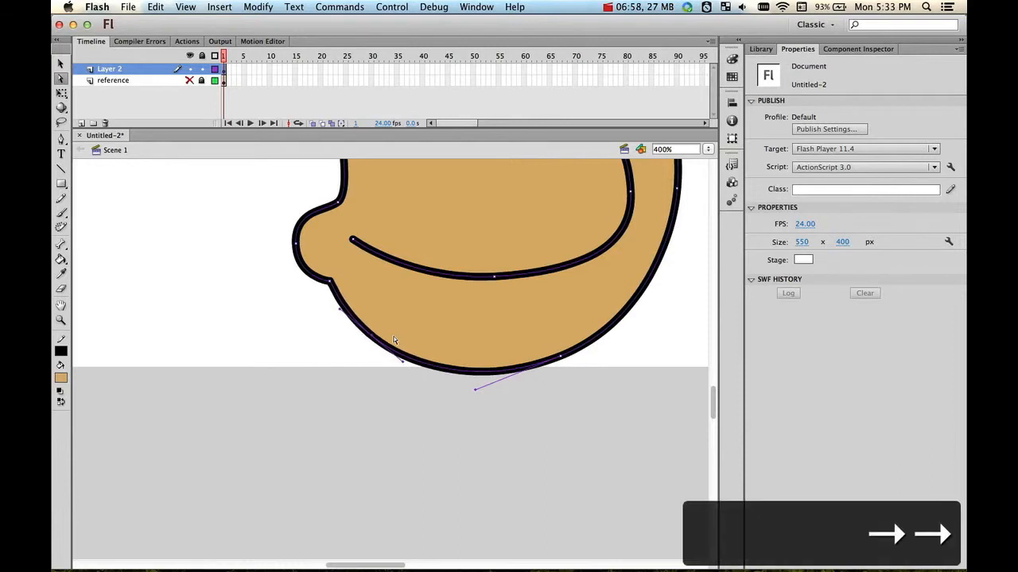
Show the reference layer and nudge the front chin anchor point three increments left to match the image
left_click(189, 81)
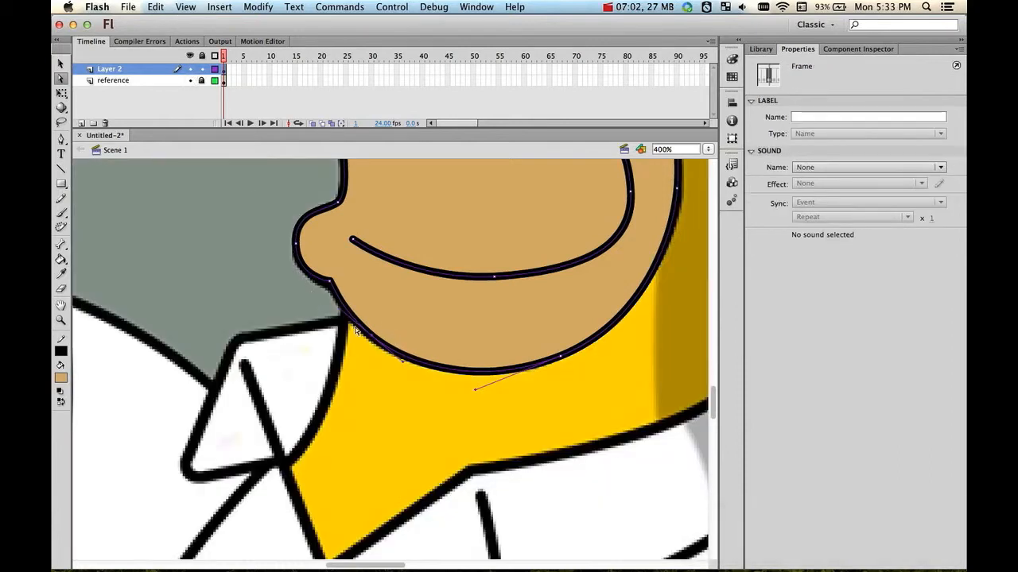
key("Left")
key("Left")
key("Left")
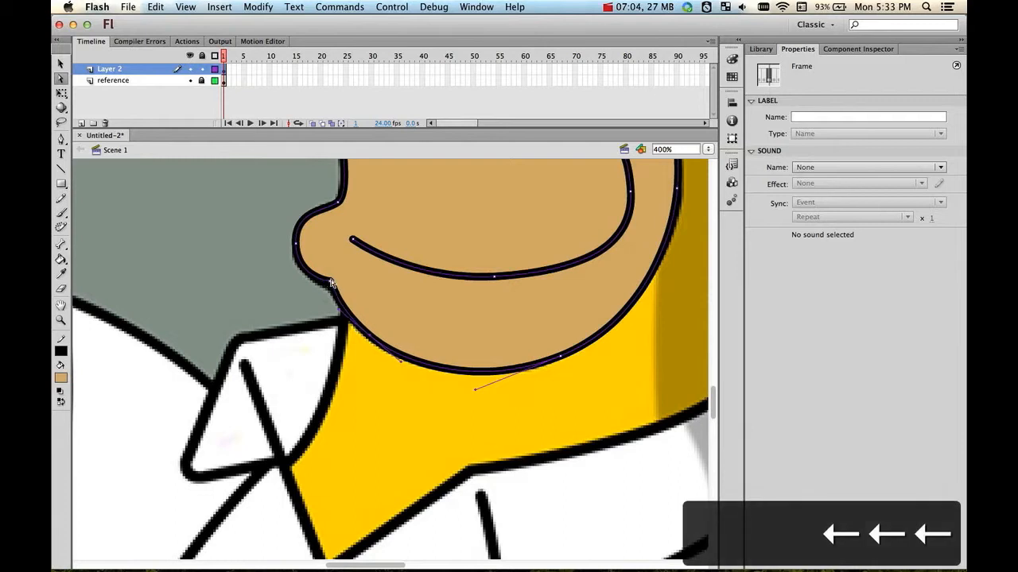
Nudge the corner anchor point where the lower lip meets the chin down five increments
left_click(327, 285)
key("Down")
key("Down")
key("Down")
key("Down")
key("Down")
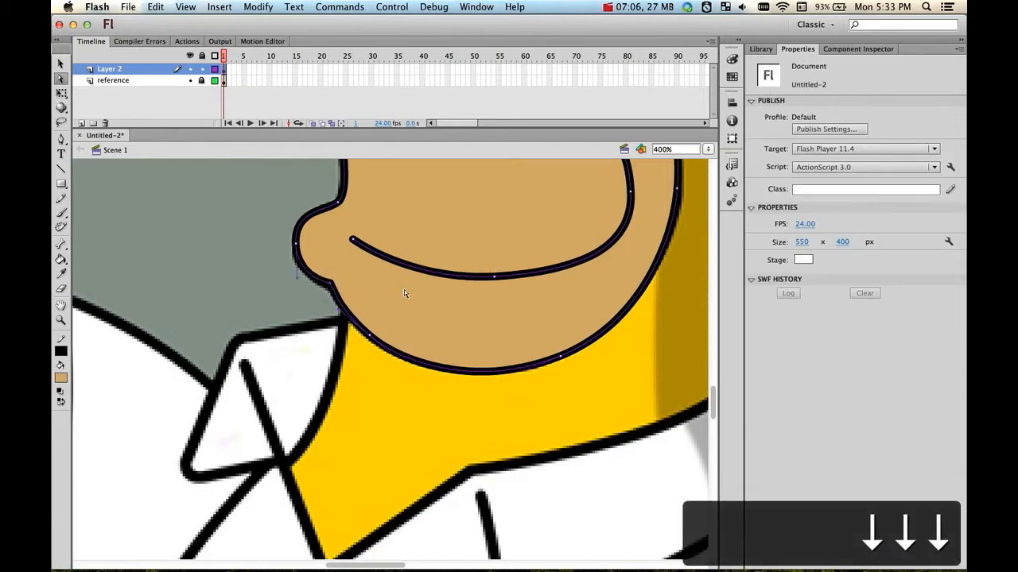
Hide the reference layer and review the whole traced mouth shape on its own
left_click_drag(540, 237, 550, 386)
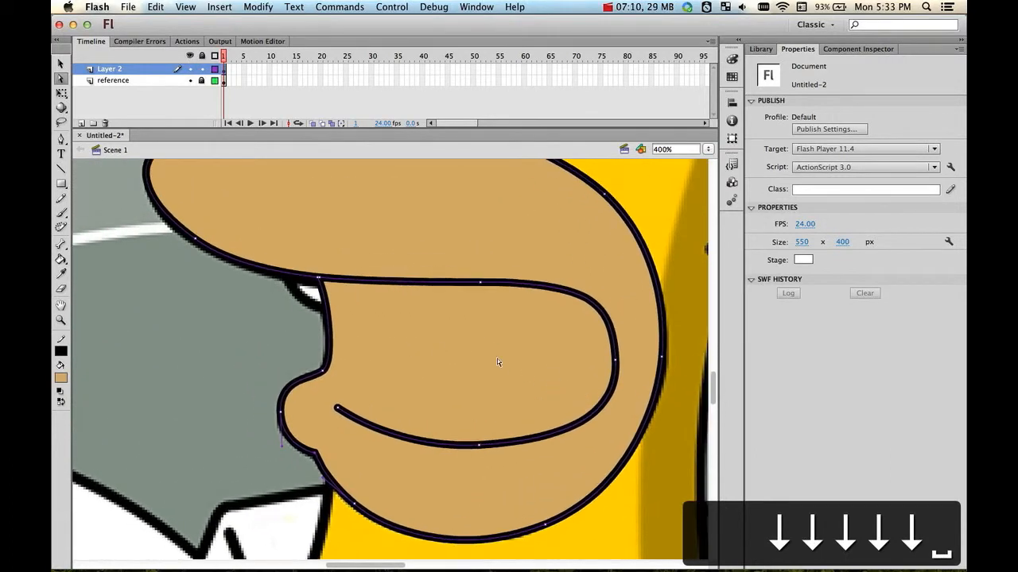
left_click_drag(497, 363, 398, 366)
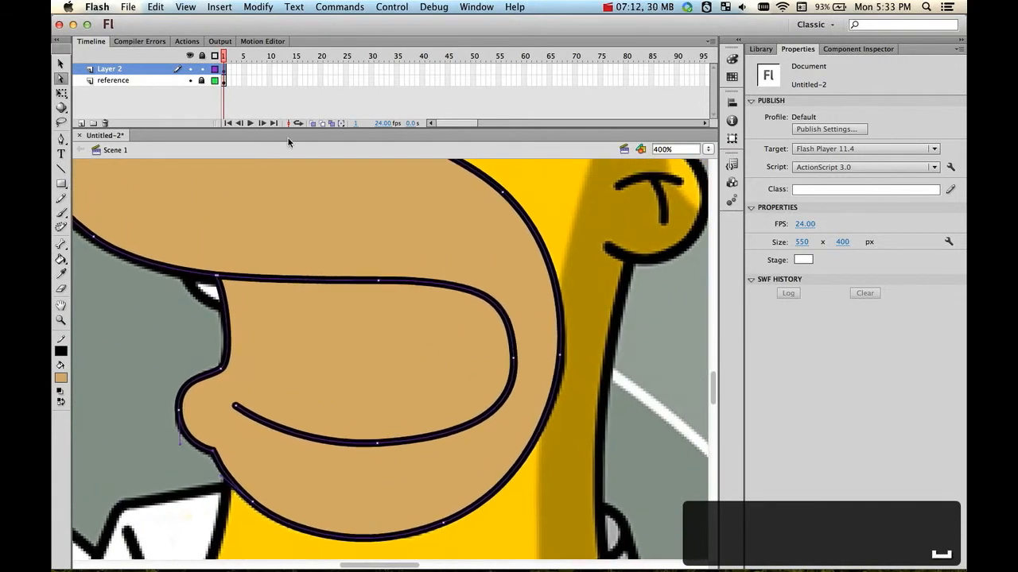
left_click(189, 81)
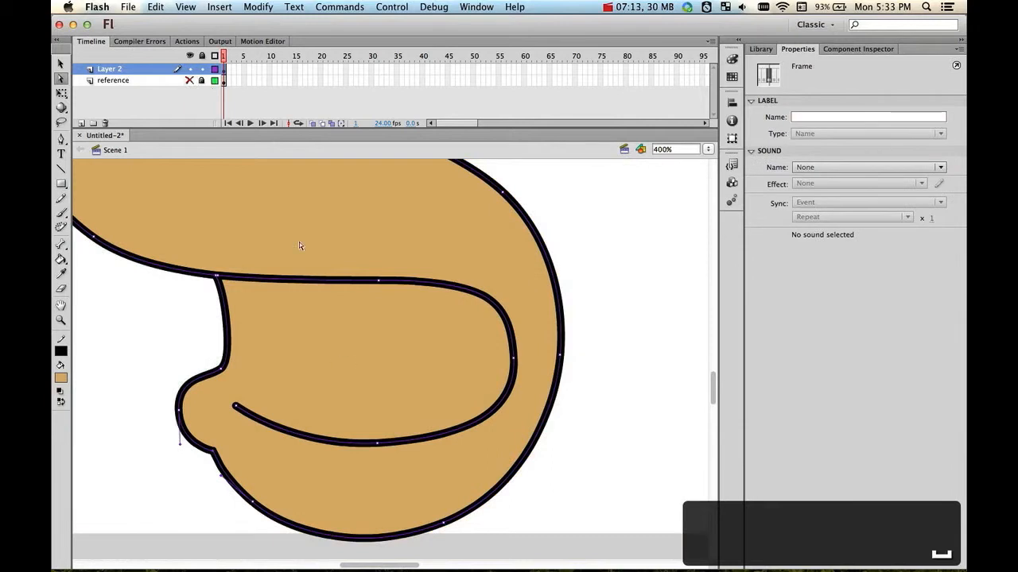
double_click(61, 320)
left_click(399, 397)
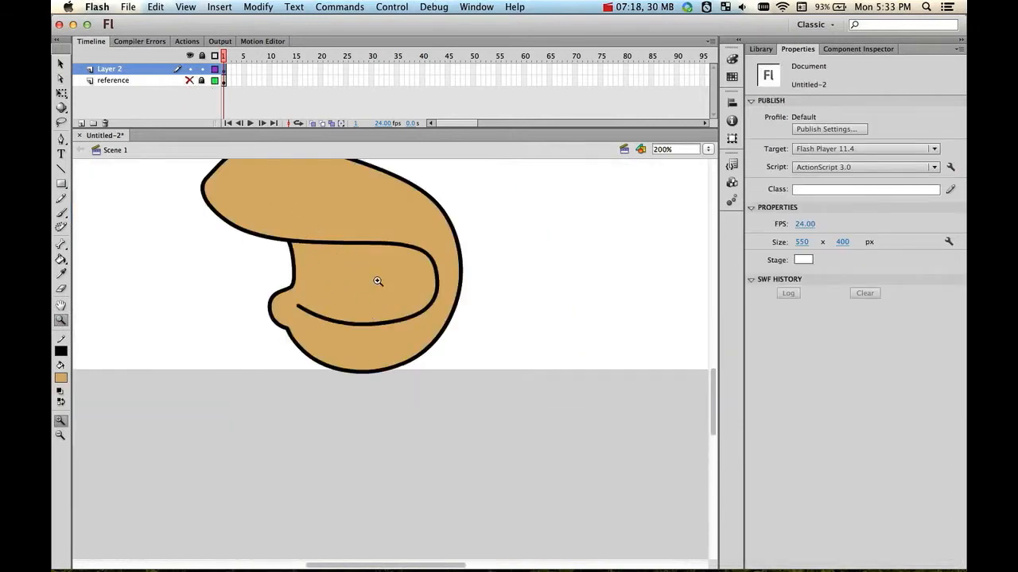
scroll(376, 279, "up", 3)
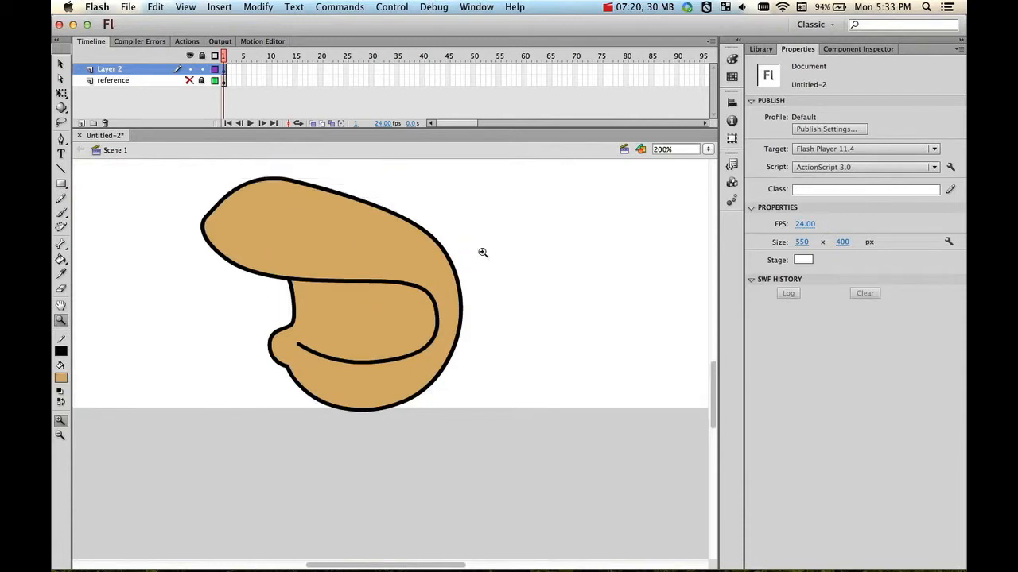
Delete the tan fill of the mouth shape, keeping only its black outlines
key("v")
left_click(322, 248)
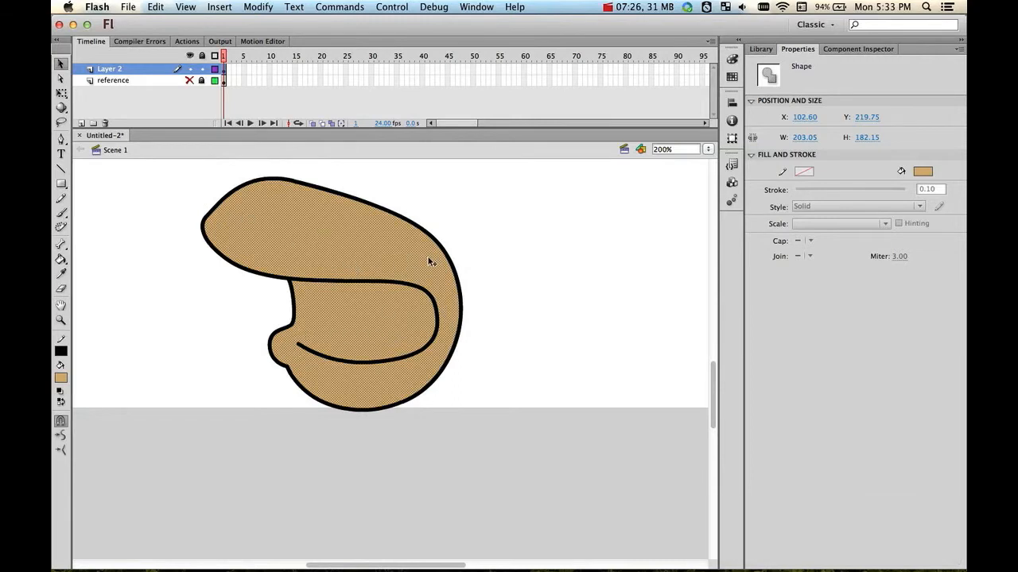
key("BackSpace")
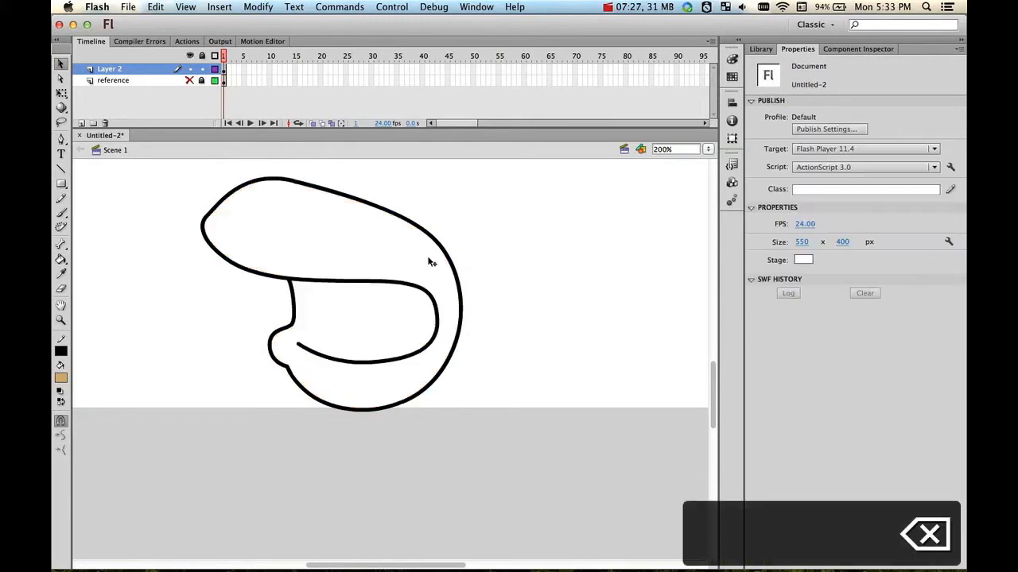
Show the reference layer and draw a straight black line with stroke 3 across the front of the mouth opening, overshooting both lip lines
left_click(189, 80)
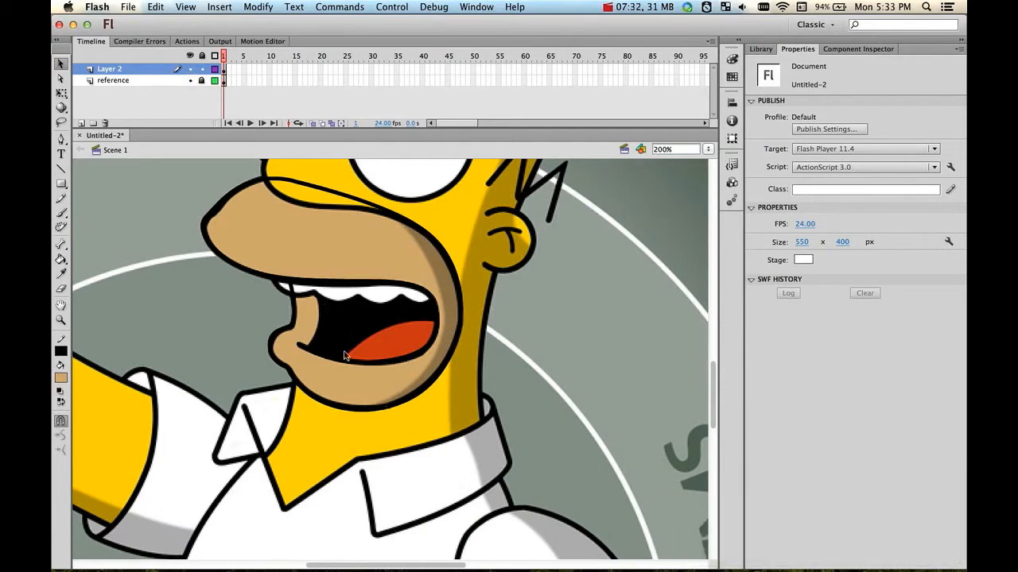
key("z")
left_click(330, 328)
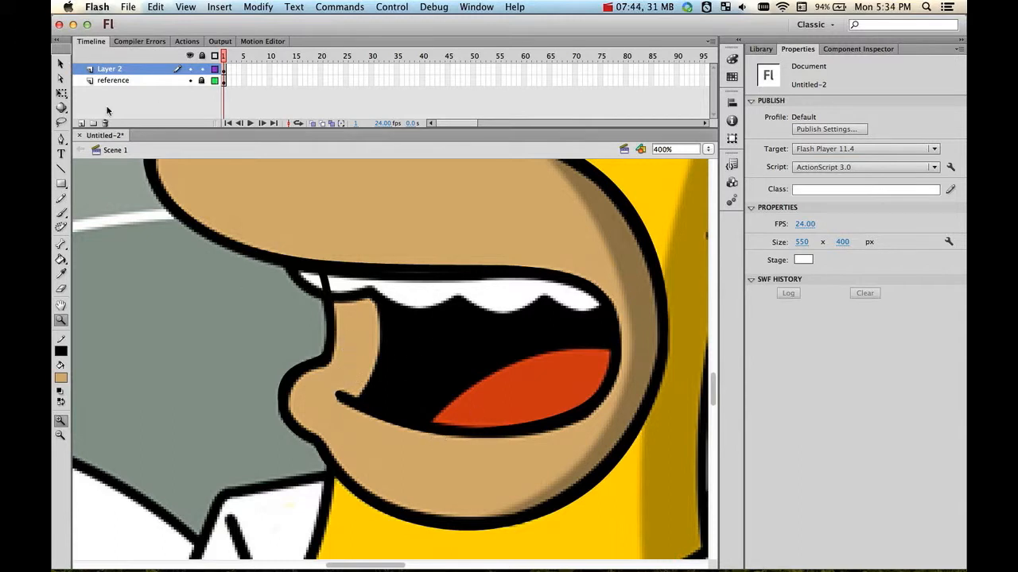
left_click(62, 169)
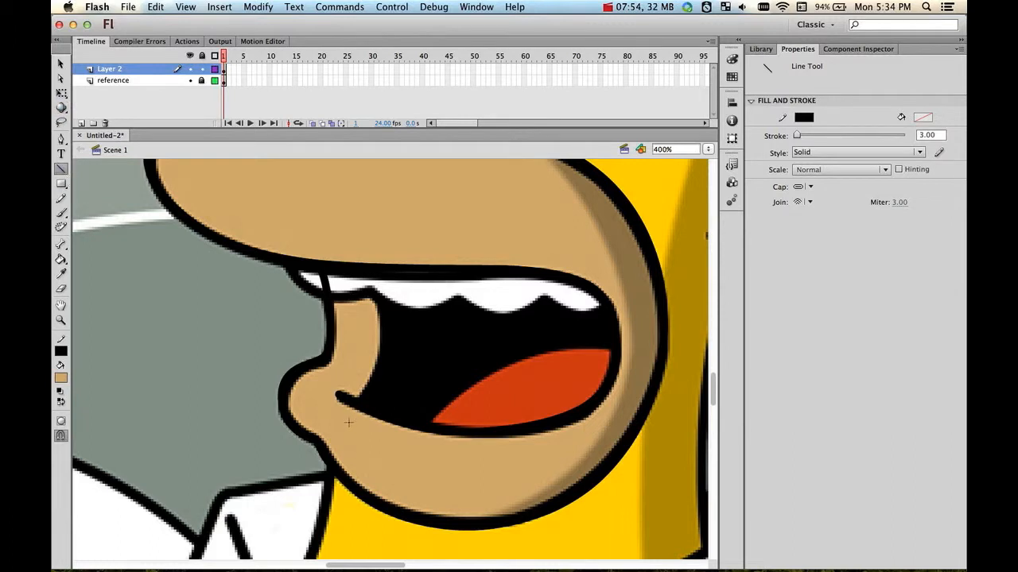
mouse_move(347, 424)
left_mouse_down()
mouse_move(379, 326)
mouse_move(389, 243)
mouse_move(387, 218)
mouse_move(369, 218)
left_mouse_up()
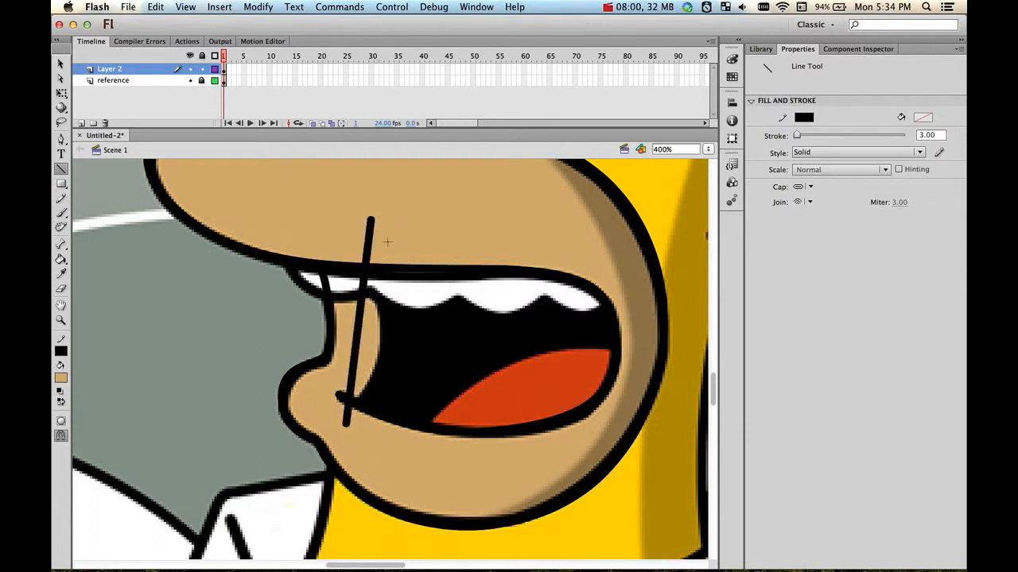
Bend the line's middle segment into a curve with the Selection tool, matching the front edge of the mouth opening in the reference
left_click(190, 81)
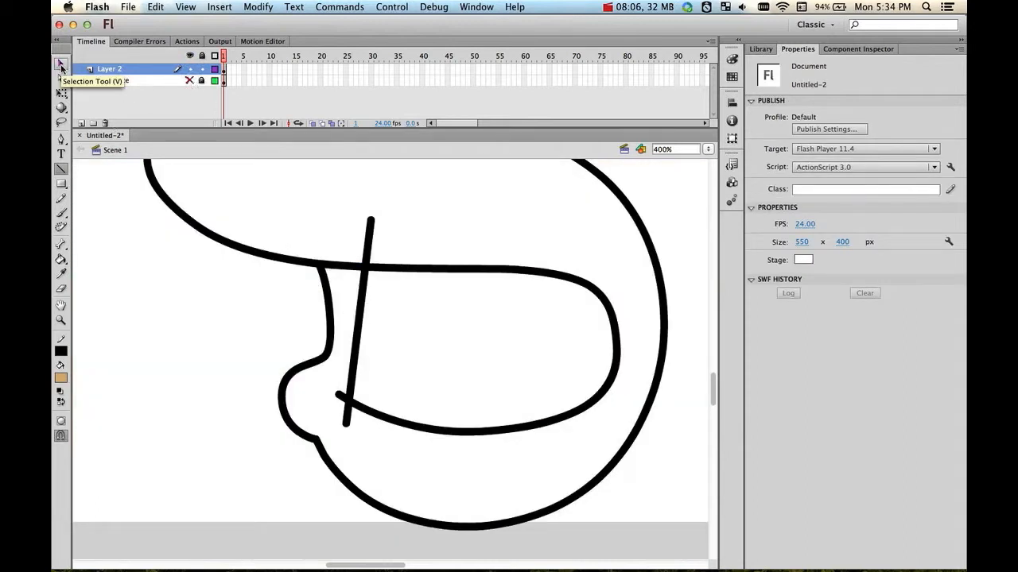
left_click(61, 65)
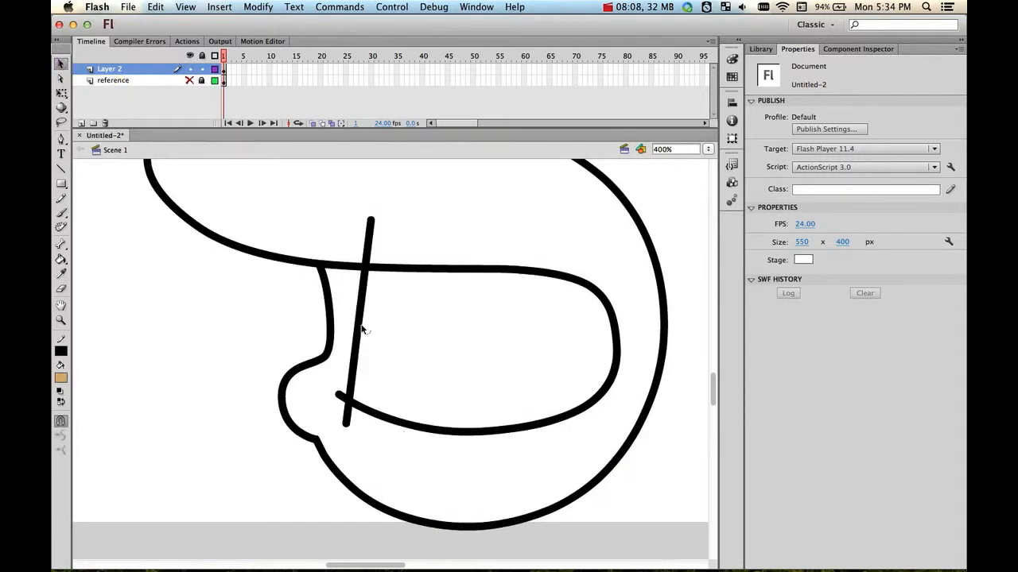
left_click_drag(359, 329, 395, 338)
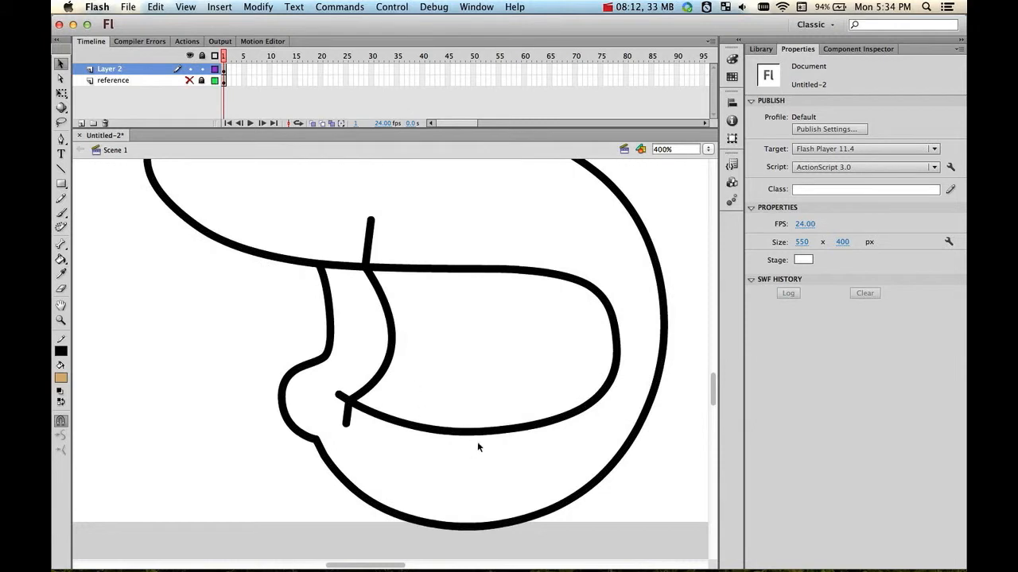
left_click(189, 80)
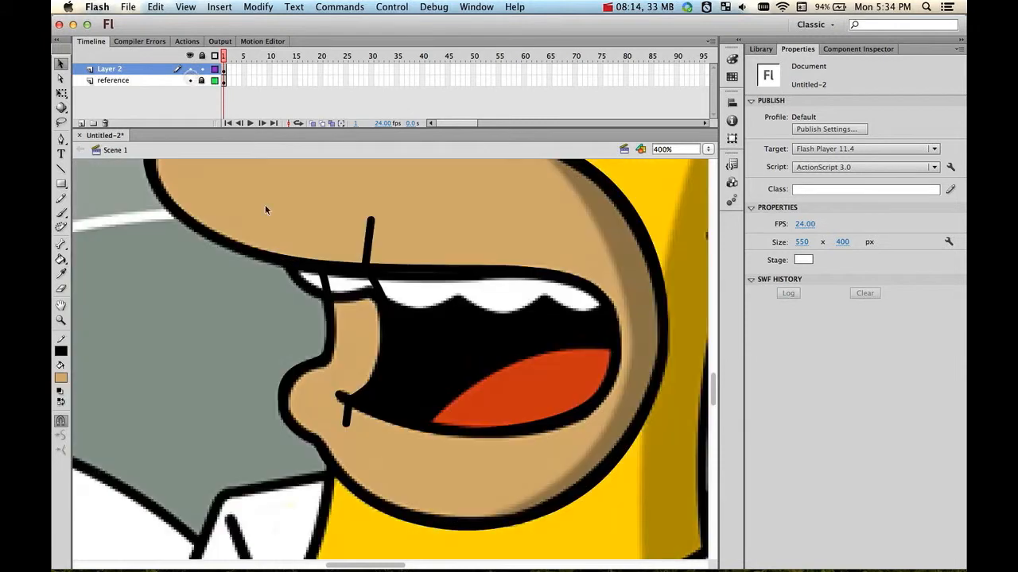
left_click_drag(393, 326, 382, 329)
Hide the reference layer and delete the two line ends overshooting the upper and lower lip outlines
left_click(190, 80)
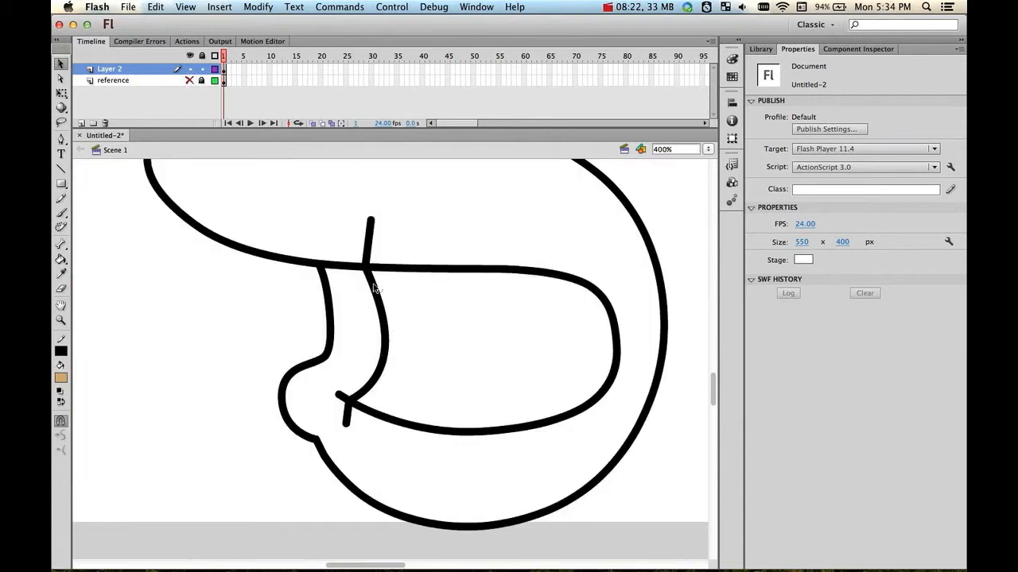
left_click(371, 241)
key("BackSpace")
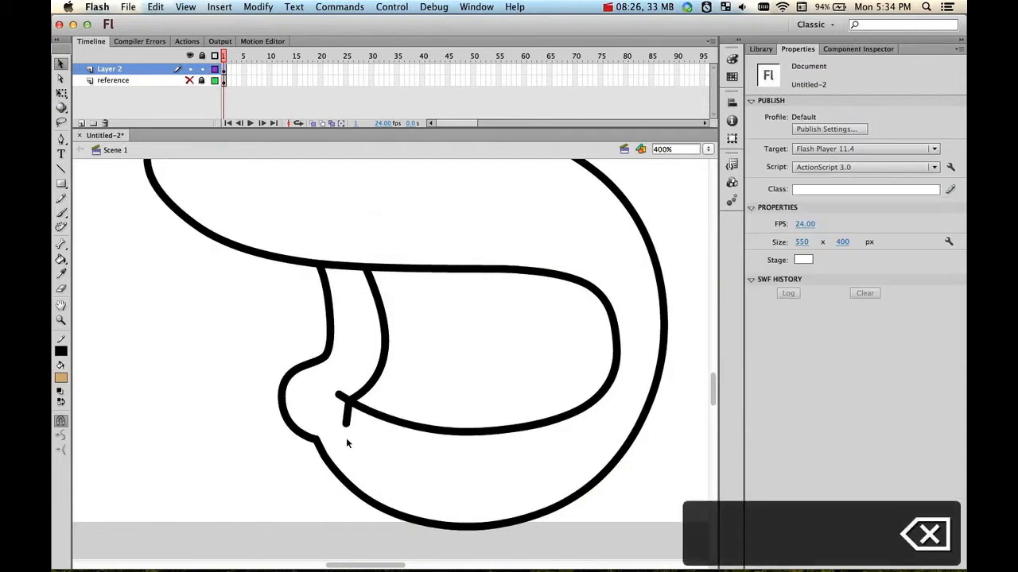
left_click(345, 413)
key("BackSpace")
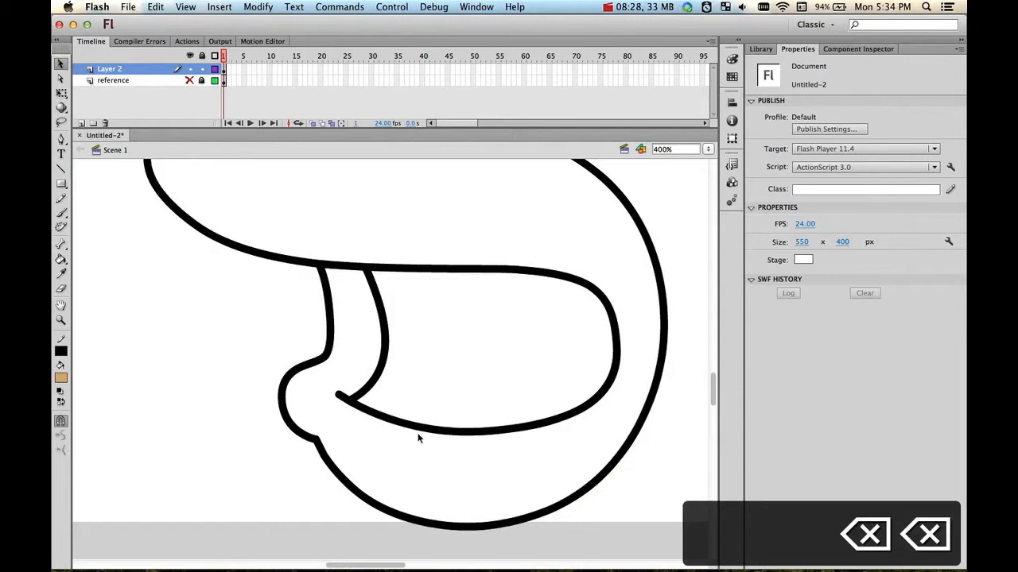
Show the reference layer and draw a straight line across the tongue, extending past the mouth outline at both ends
left_click_drag(470, 394, 304, 294)
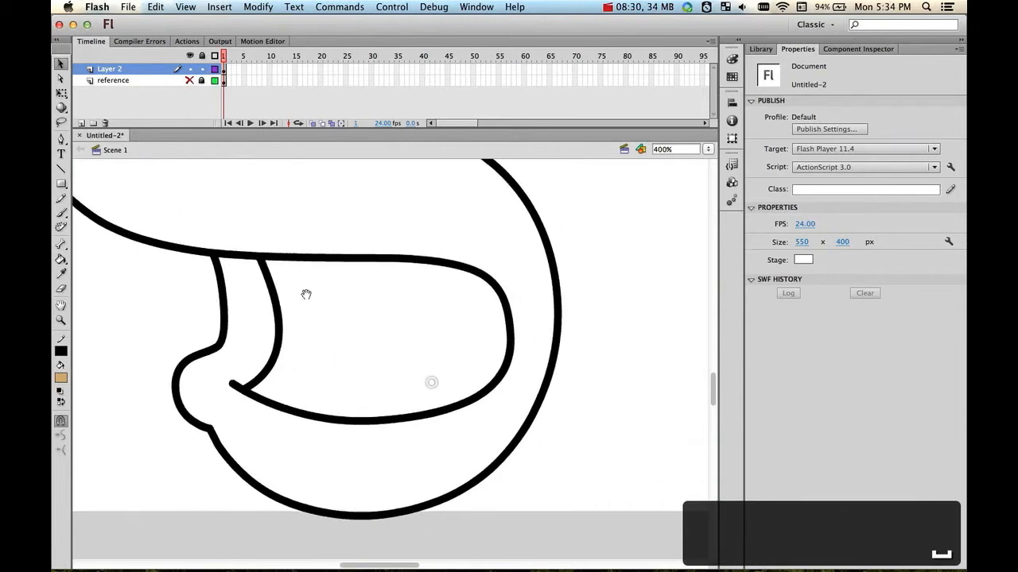
left_click(190, 81)
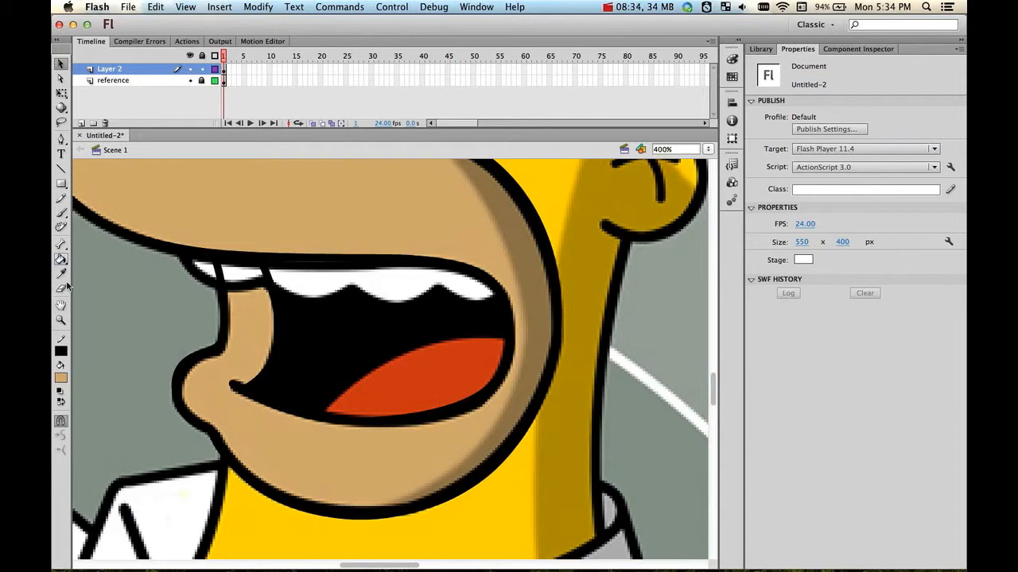
left_click(60, 168)
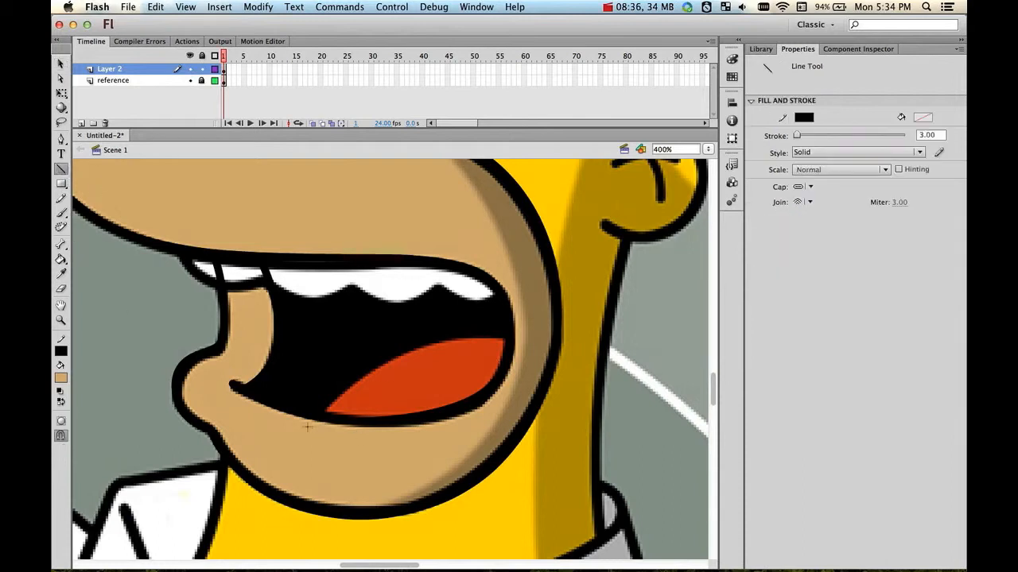
left_click_drag(301, 429, 547, 320)
left_click_drag(547, 320, 547, 321)
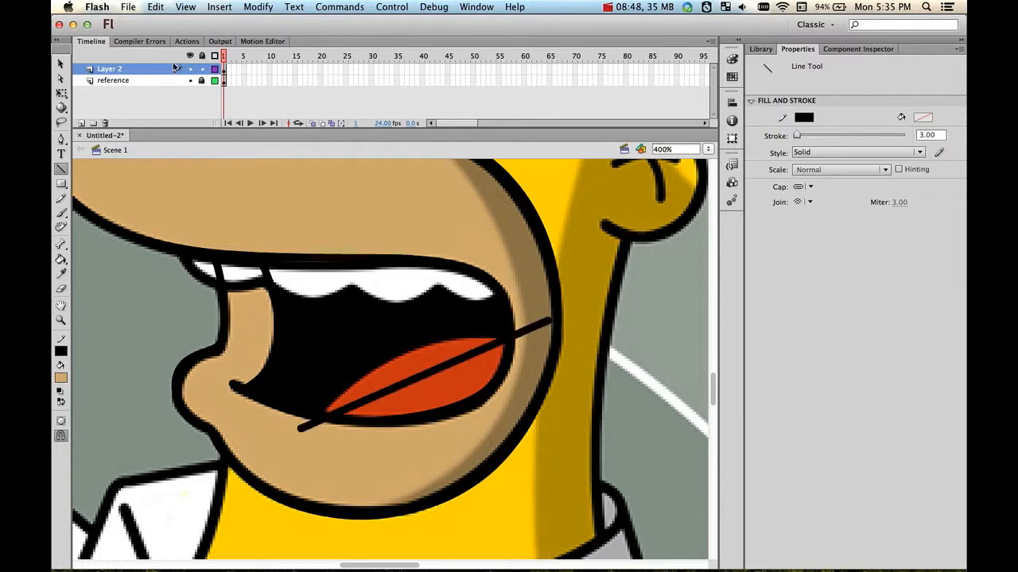
Hide the reference layer and bend the middle segment of the tongue line upward into an arched curve
left_click(190, 80)
key("v")
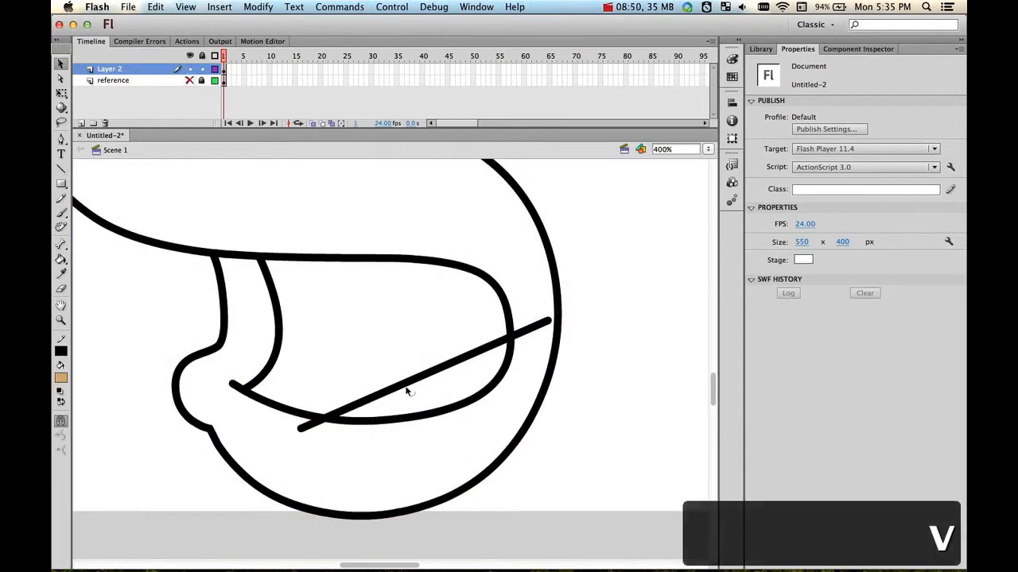
left_click_drag(403, 388, 382, 367)
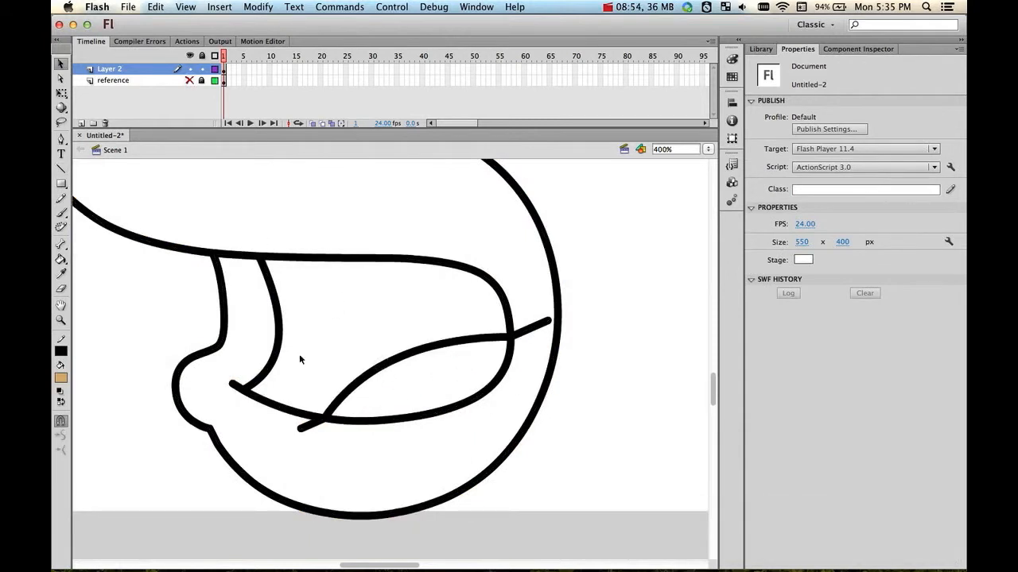
Delete the two ends of the tongue line that extend beyond the mouth outline
key("space")
left_click_drag(383, 386, 383, 367)
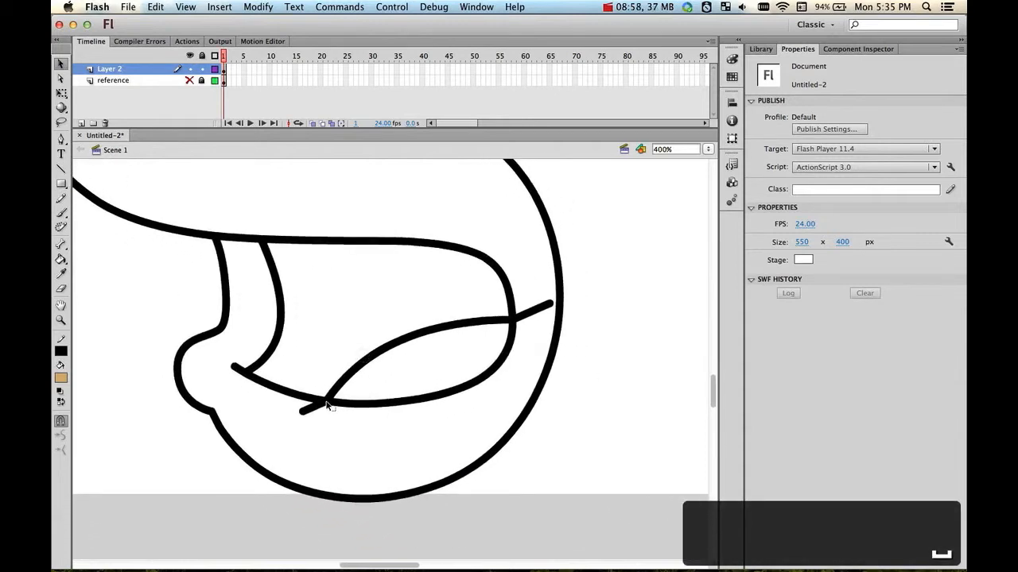
left_click(531, 312)
key("BackSpace")
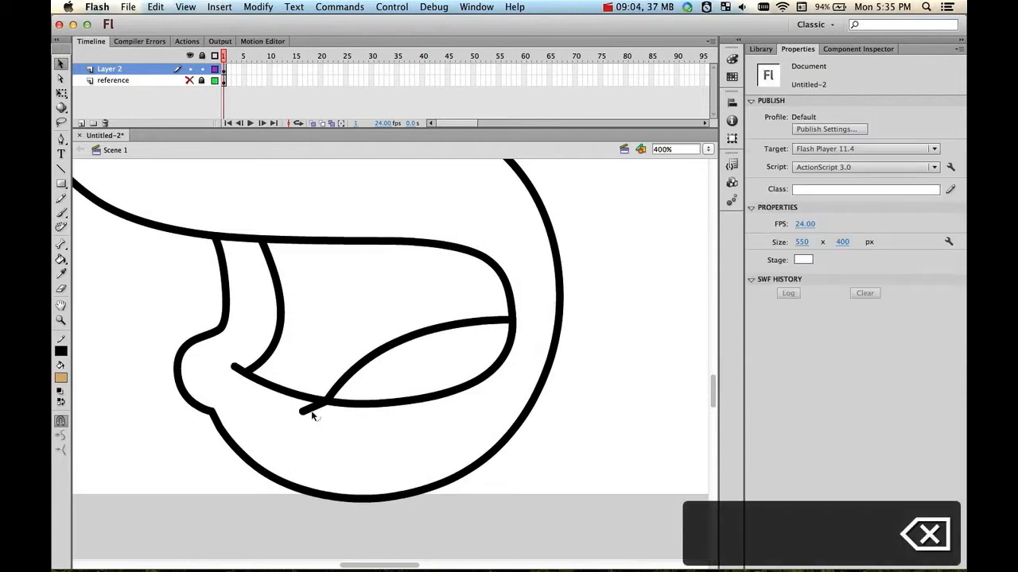
left_click(310, 411)
key("BackSpace")
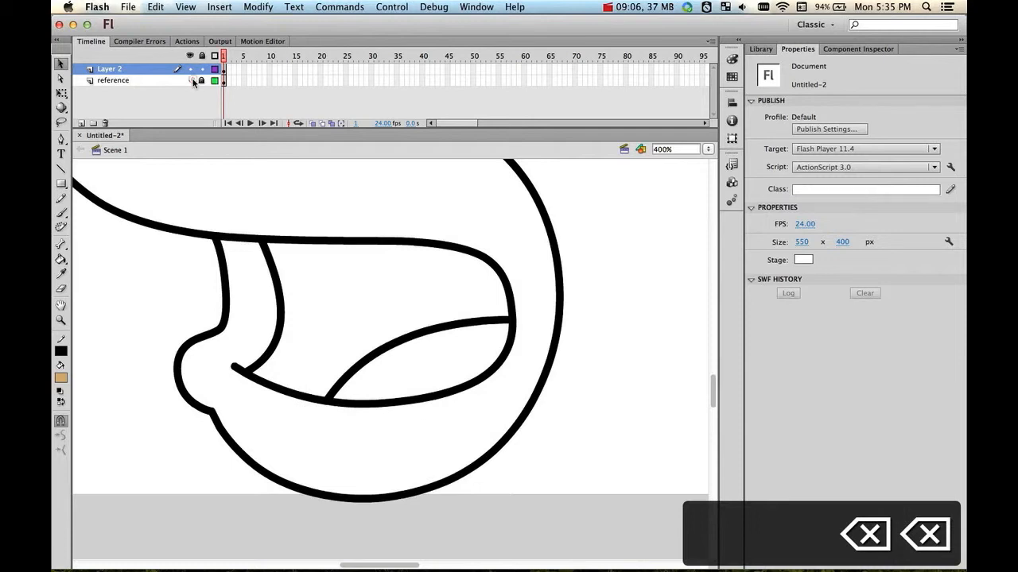
Show the reference layer, sample its tan muzzle colour and fill the area around the mouth opening with it
left_click(191, 81)
left_click(191, 80)
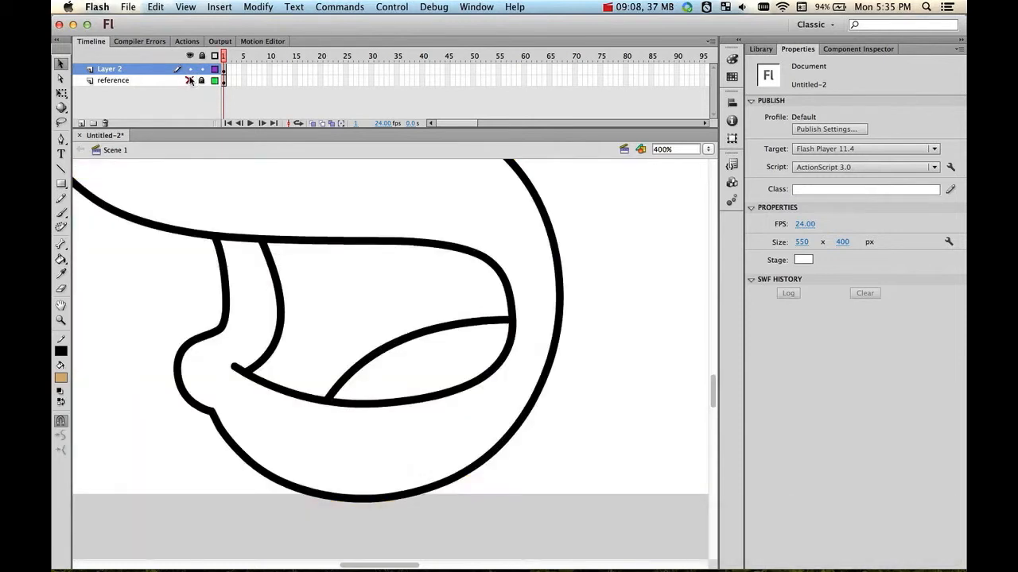
left_click(191, 81)
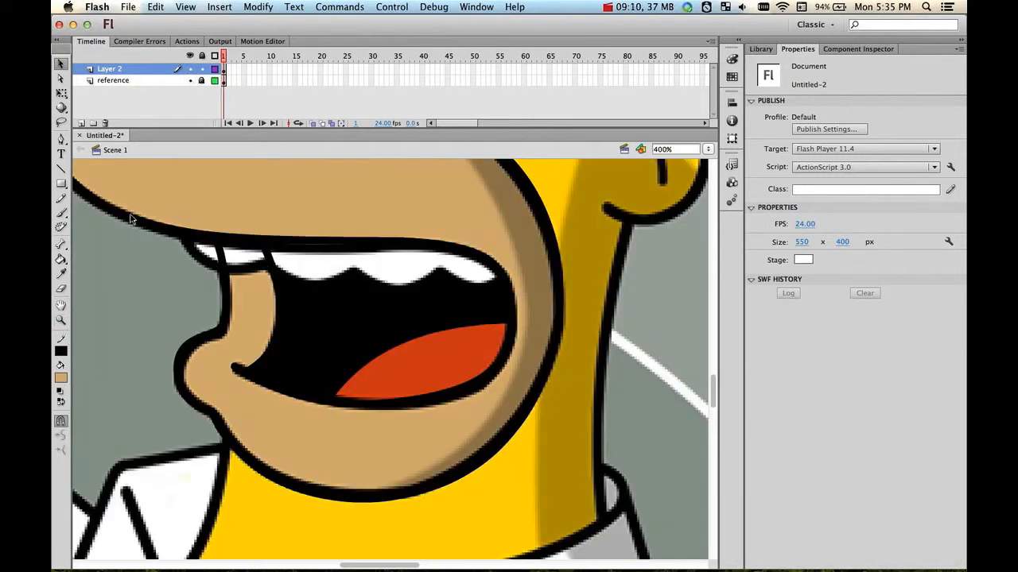
key("i")
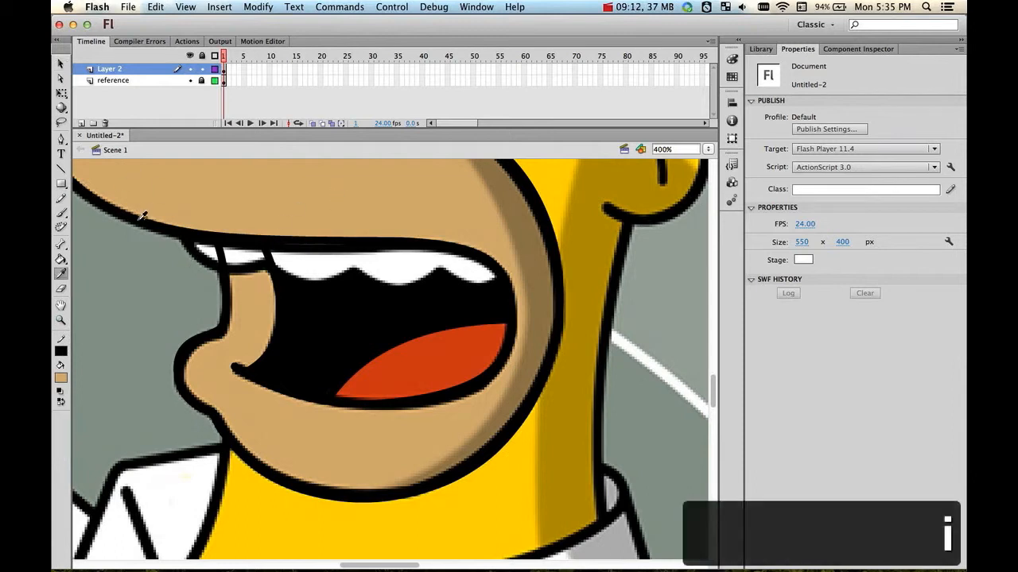
left_click(309, 189)
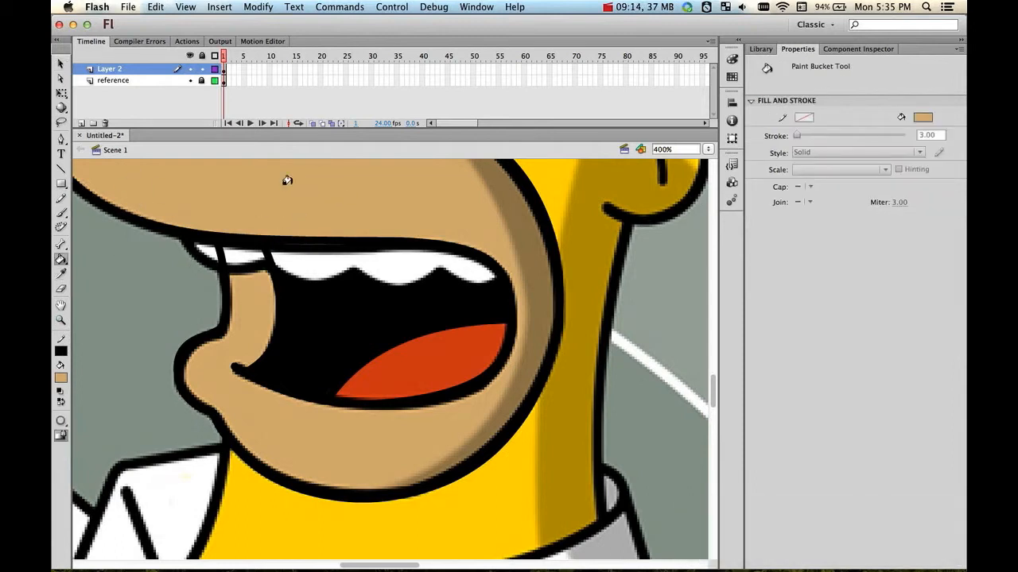
left_click(288, 183)
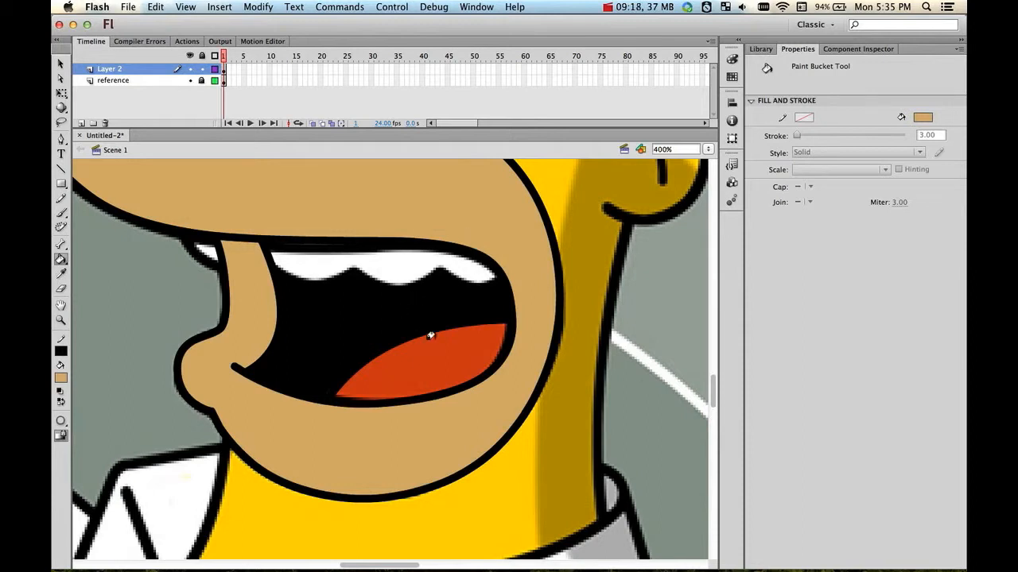
Fill the tongue with the reference's orange-red and the mouth opening with its black, sampling each colour first
key("i")
left_click(425, 359)
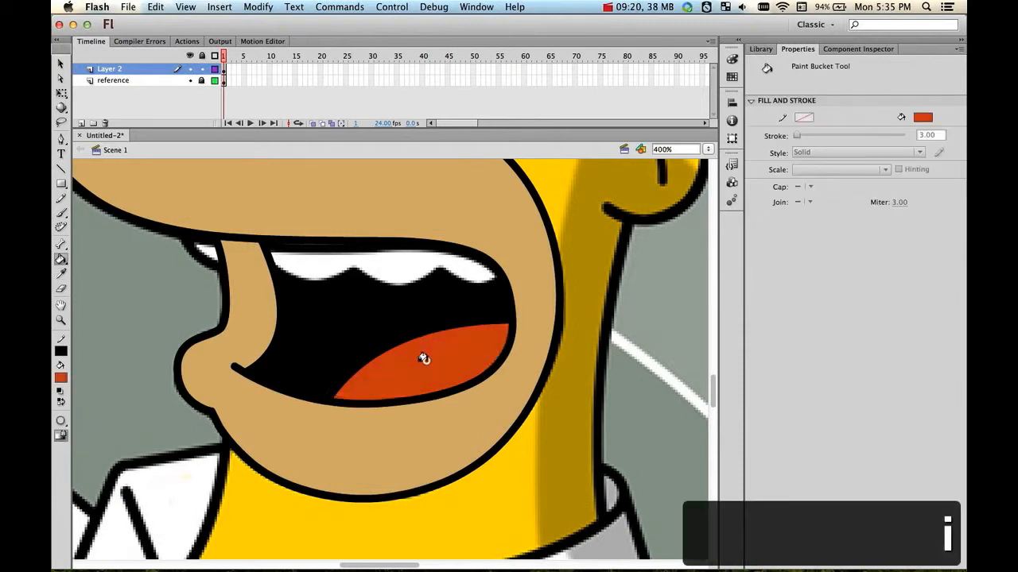
key("i")
left_click(364, 315)
left_click(350, 313)
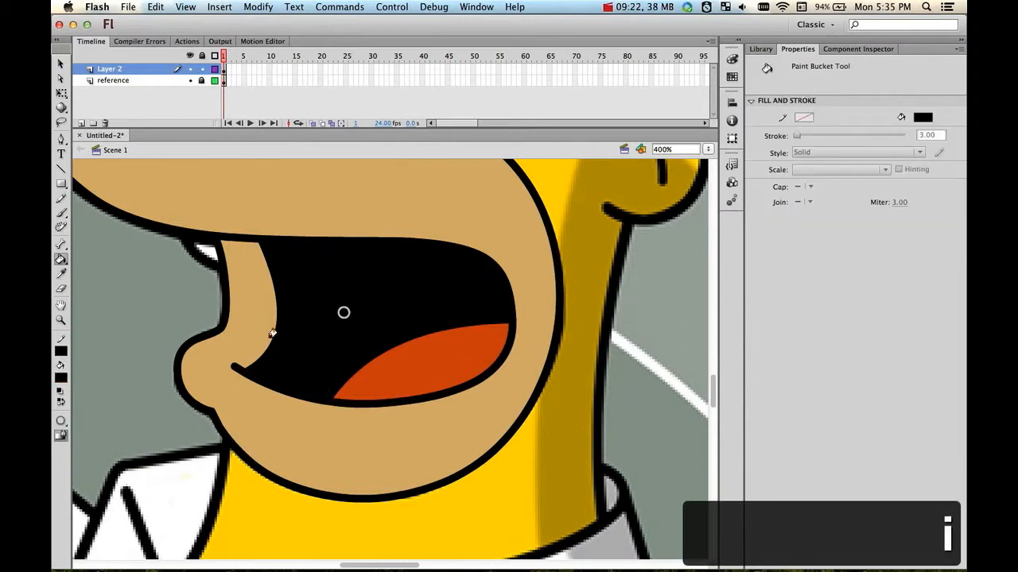
Hide the reference layer, then rename the drawing layer Layer 2 as "mouth" and lock it
double_click(61, 320)
left_click(189, 80)
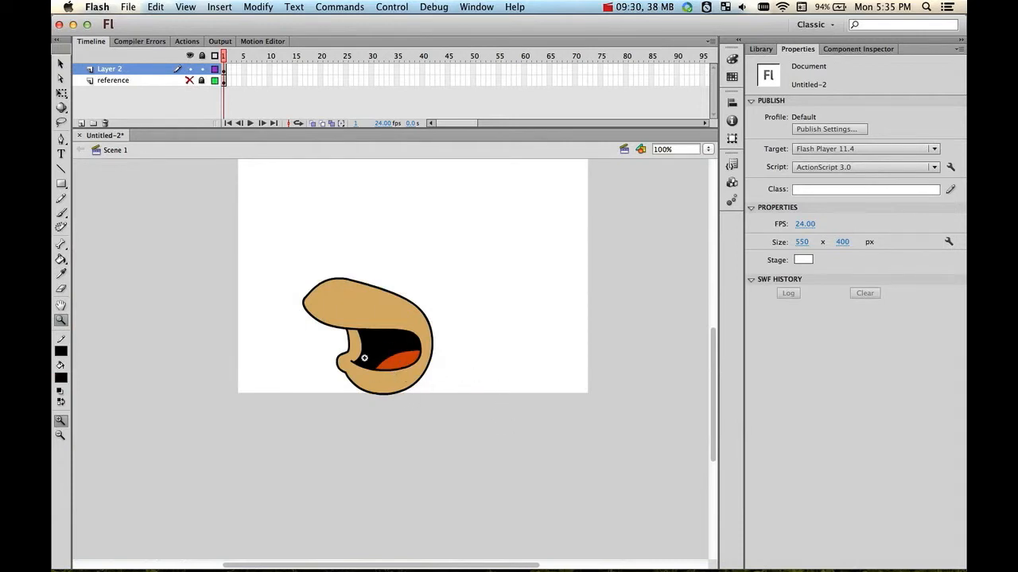
left_click(377, 350)
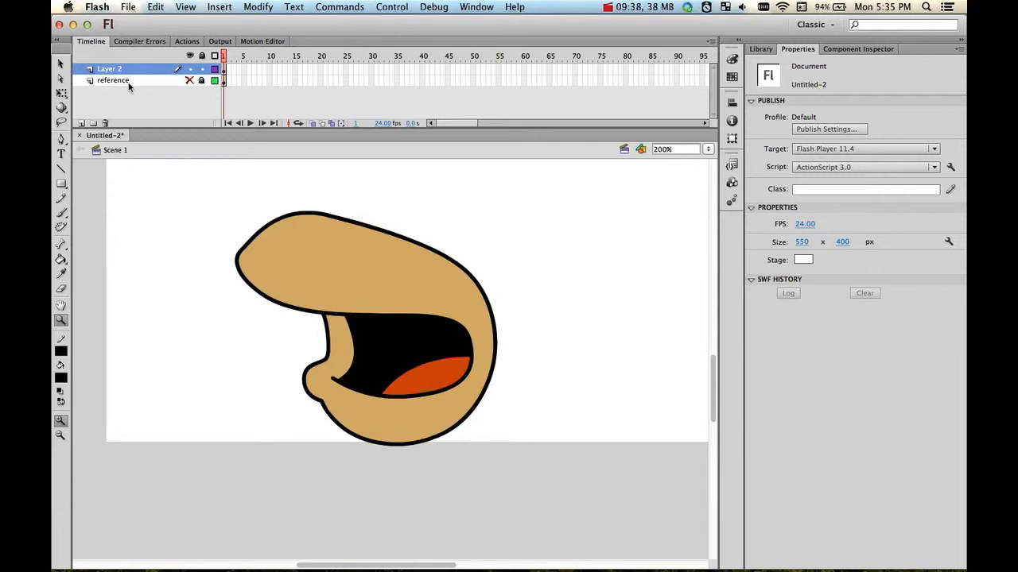
double_click(111, 70)
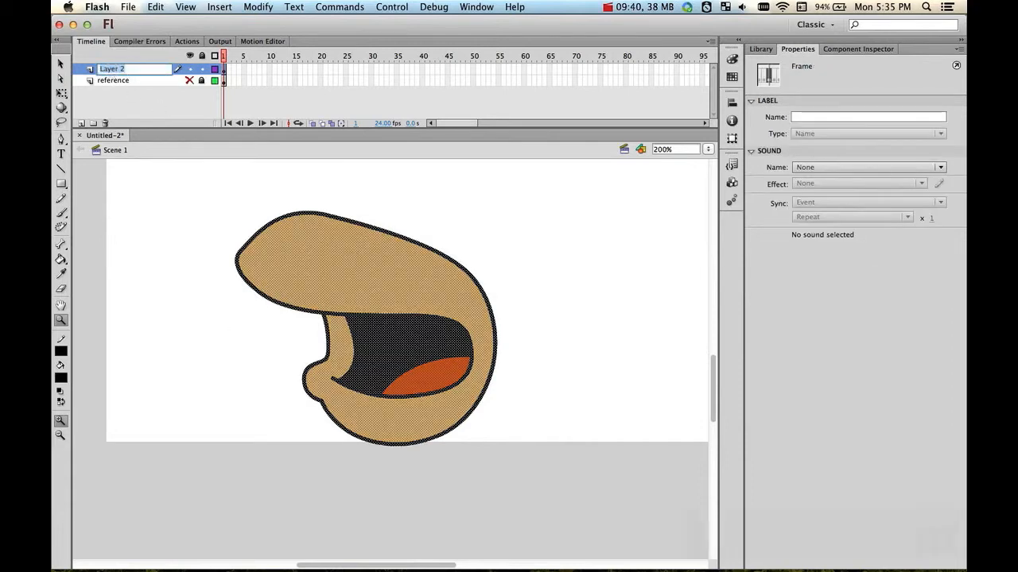
type("mouth")
key("Return")
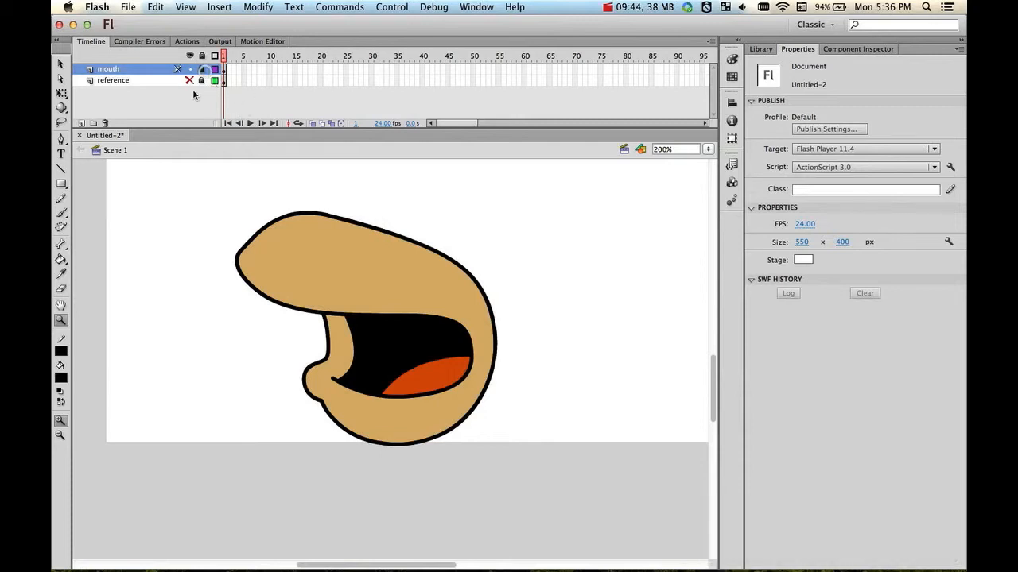
Add a new layer above the mouth layer and name it "teeth"
left_click(81, 123)
double_click(115, 69)
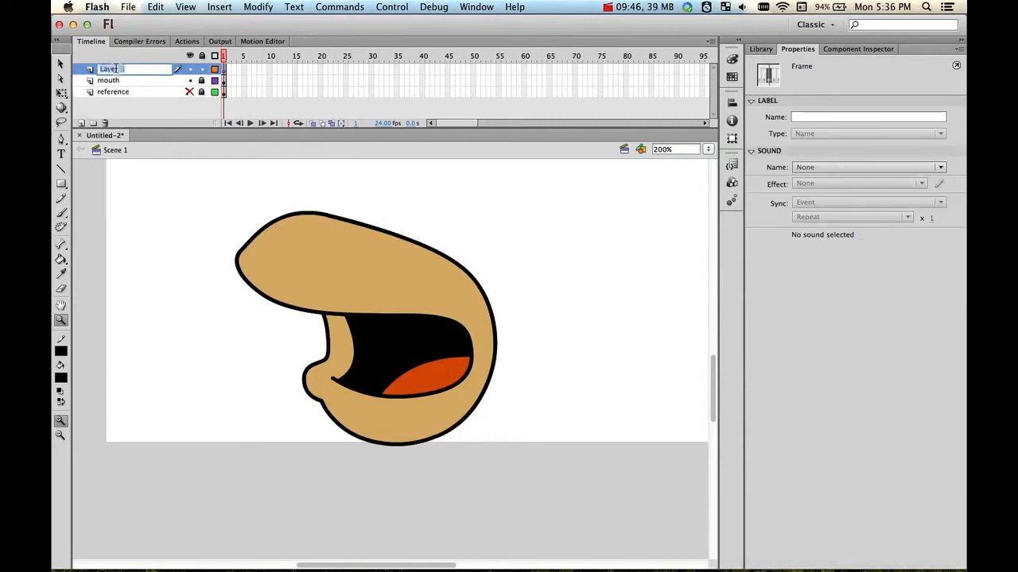
type("teeth")
key("Return")
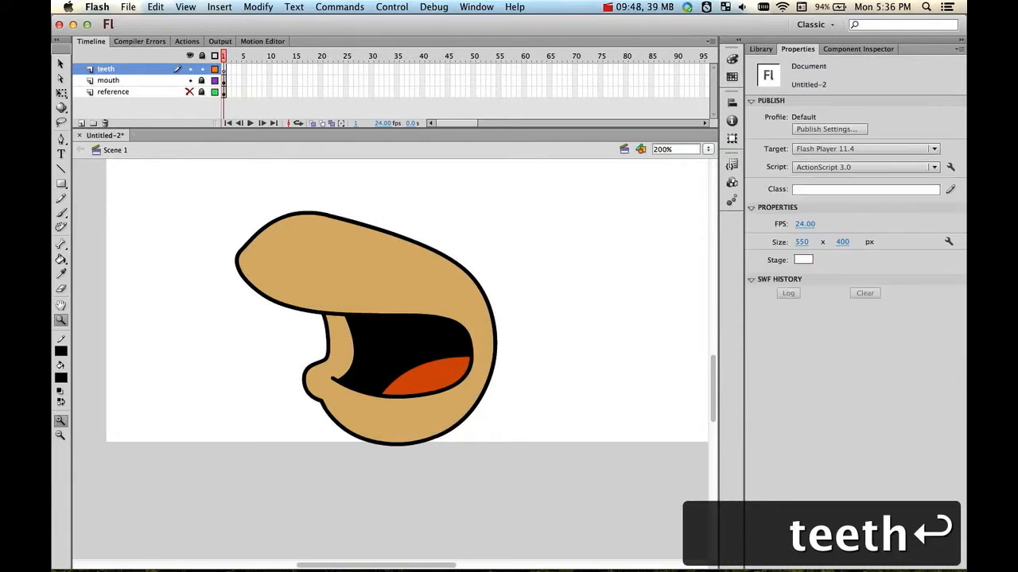
Hide the mouth layer and show the reference layer, with the teeth enlarged to 400% for tracing
left_click(190, 80)
left_click(190, 91)
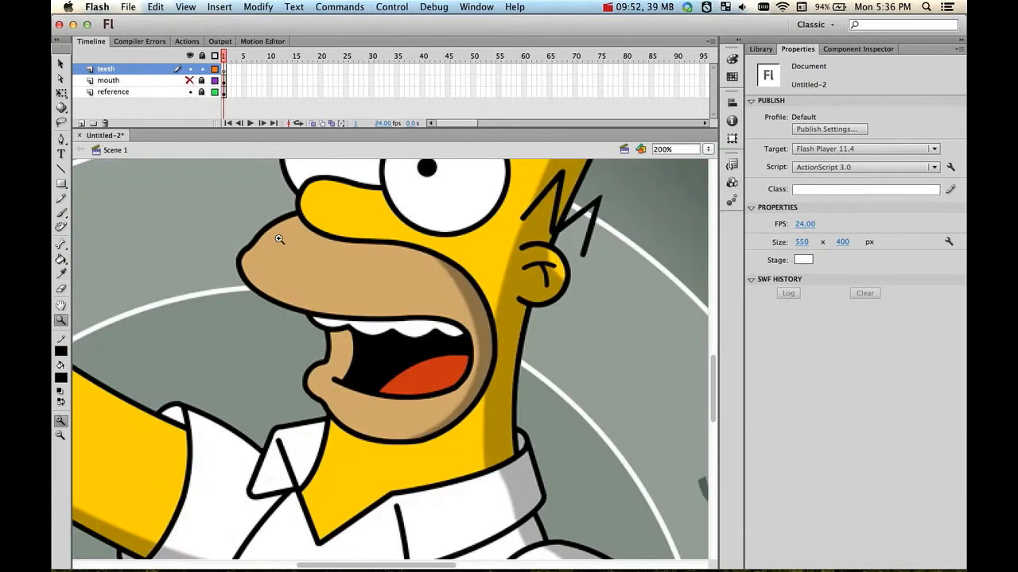
left_click(359, 338)
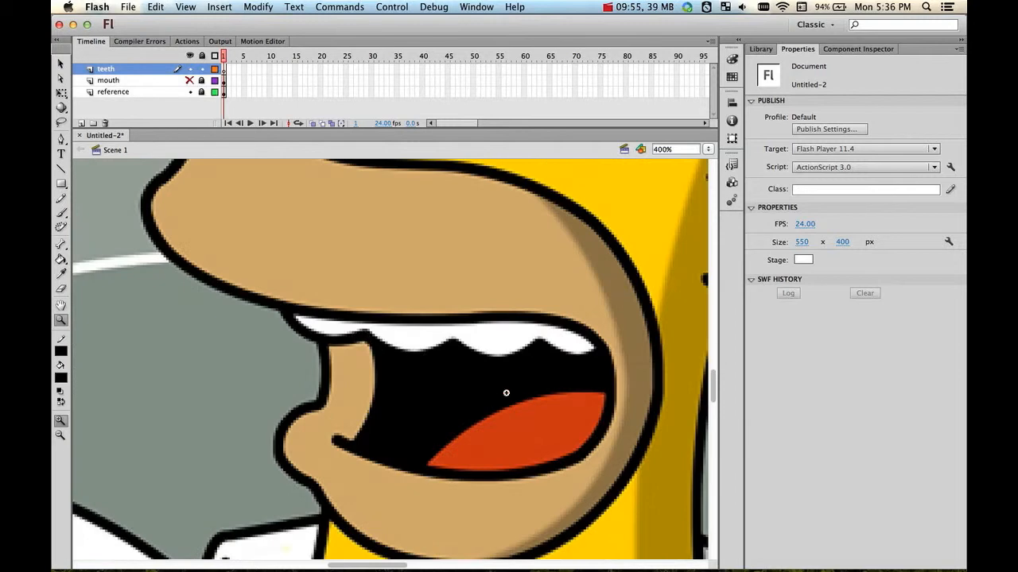
key("space")
left_click_drag(497, 387, 438, 347)
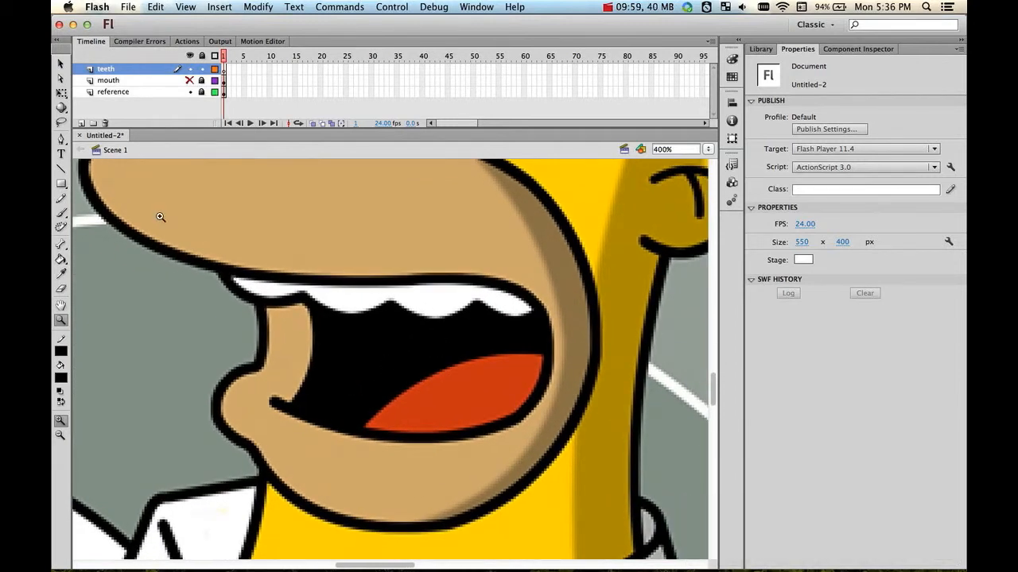
Draw a closed straight-sided teeth outline with the Pen tool, placing points at the tooth notches and closing it above the upper lip
left_click(61, 139)
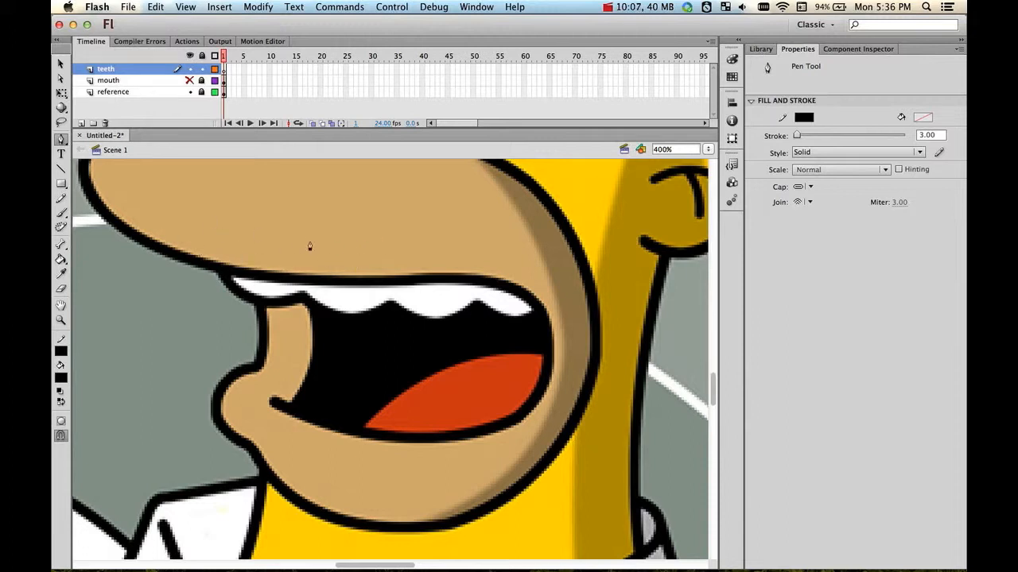
left_click(216, 243)
left_click(221, 269)
left_click(303, 296)
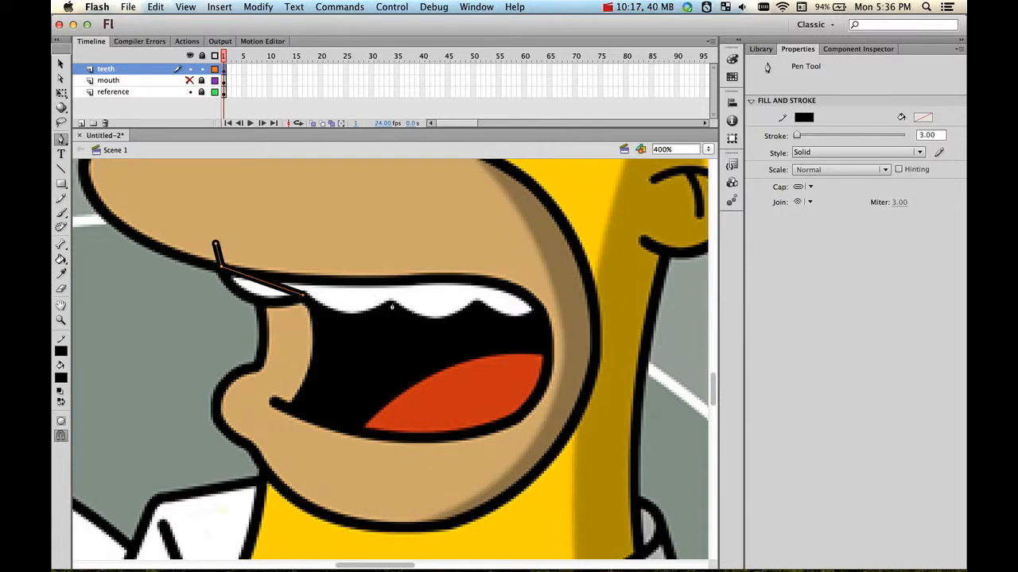
left_click(391, 304)
left_click(477, 302)
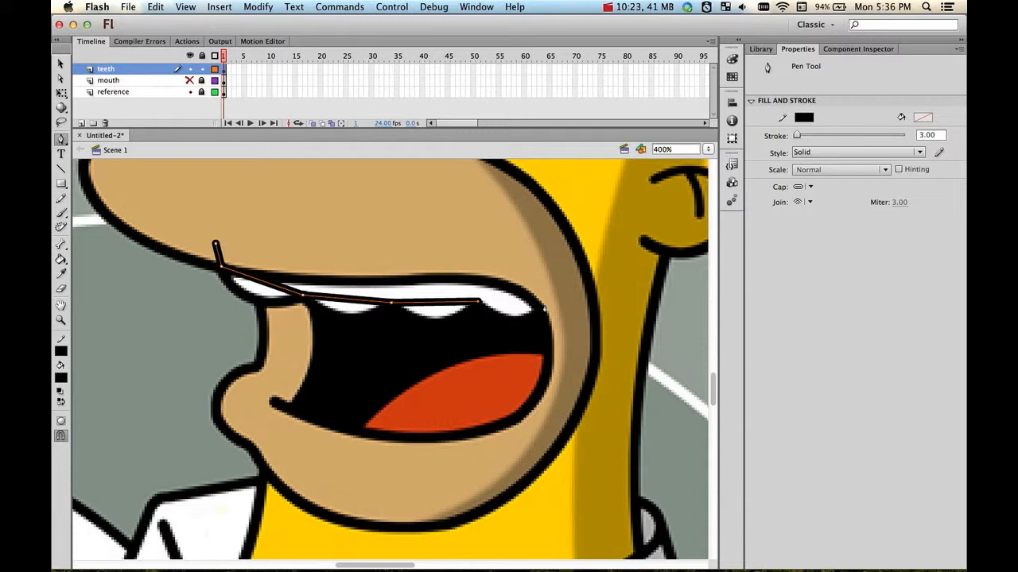
left_click(555, 288)
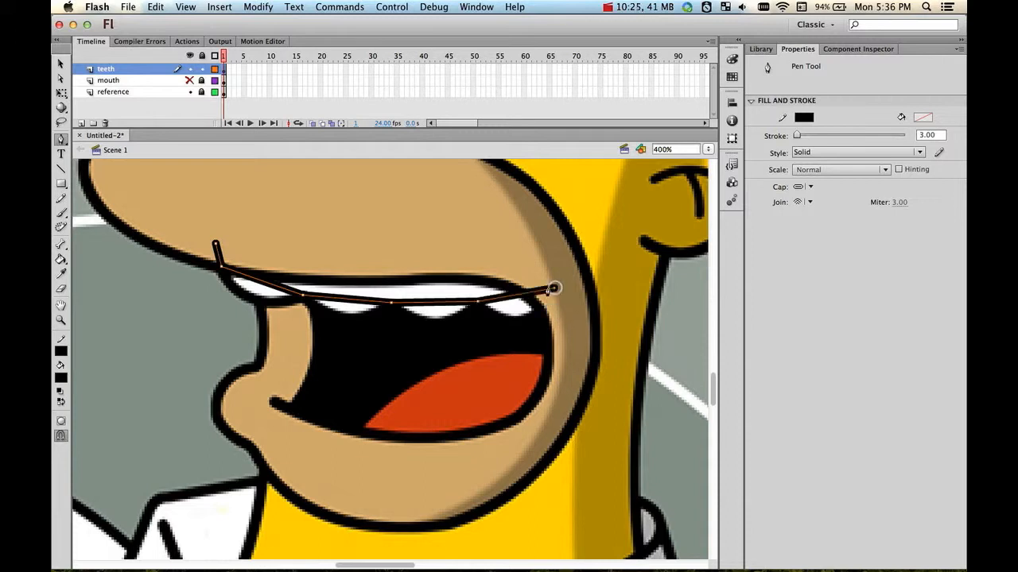
left_click(385, 230)
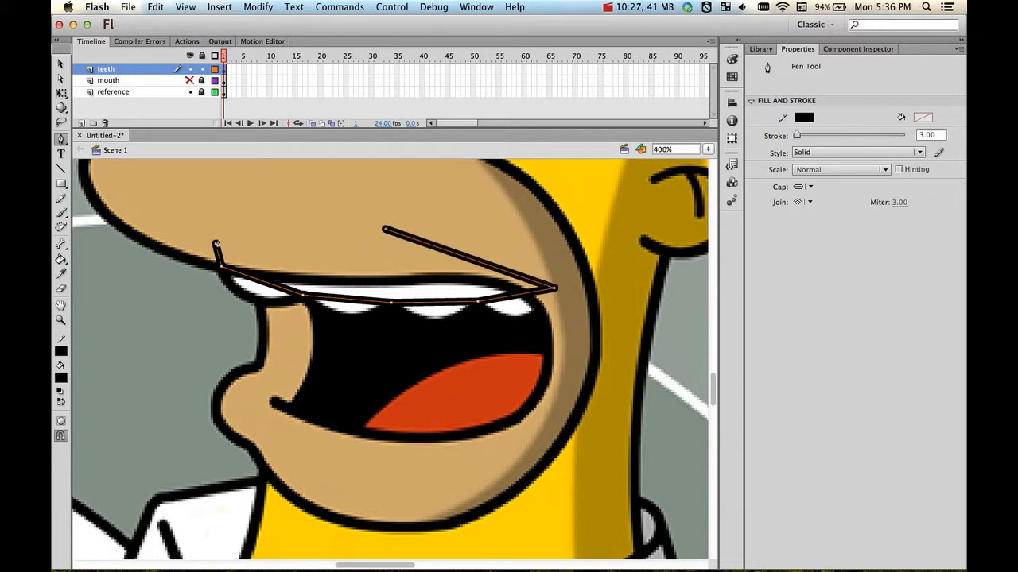
left_click(216, 244)
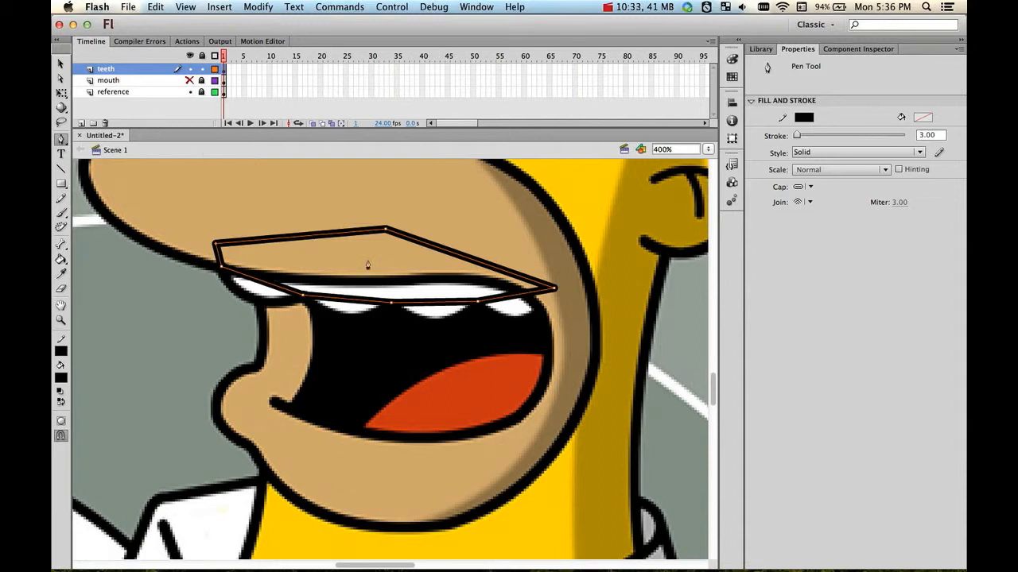
Bend the four lower segments of the teeth outline downward into rounded scallops matching the reference teeth
key("v")
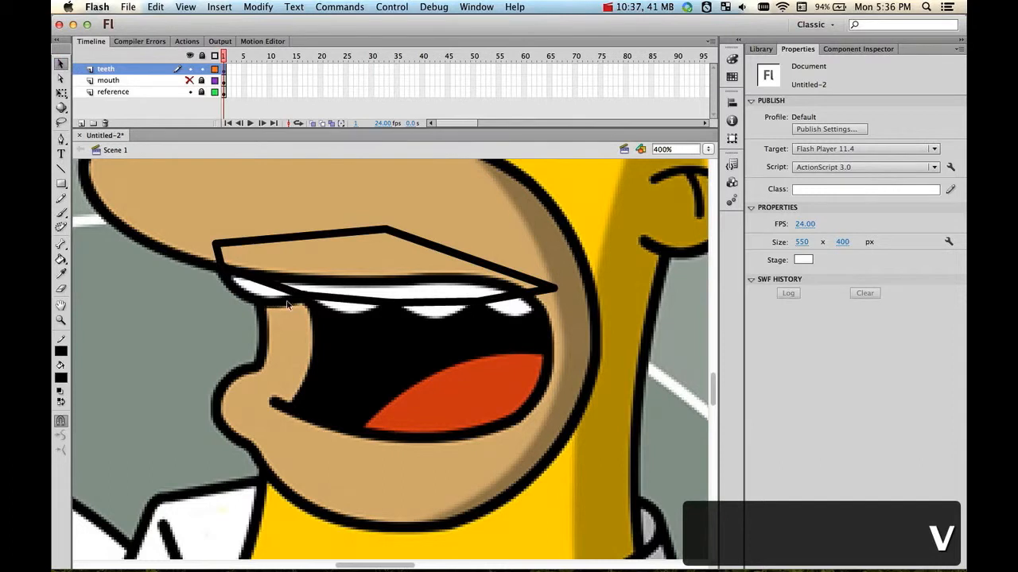
left_click_drag(265, 284, 254, 302)
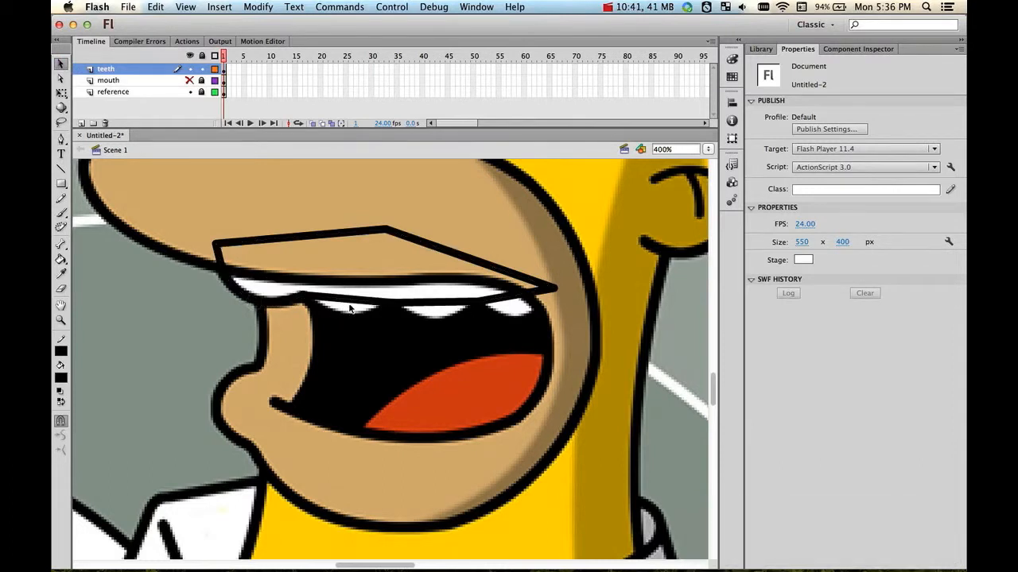
left_click_drag(349, 308, 347, 316)
left_click_drag(443, 309, 439, 318)
left_click_drag(531, 303, 530, 322)
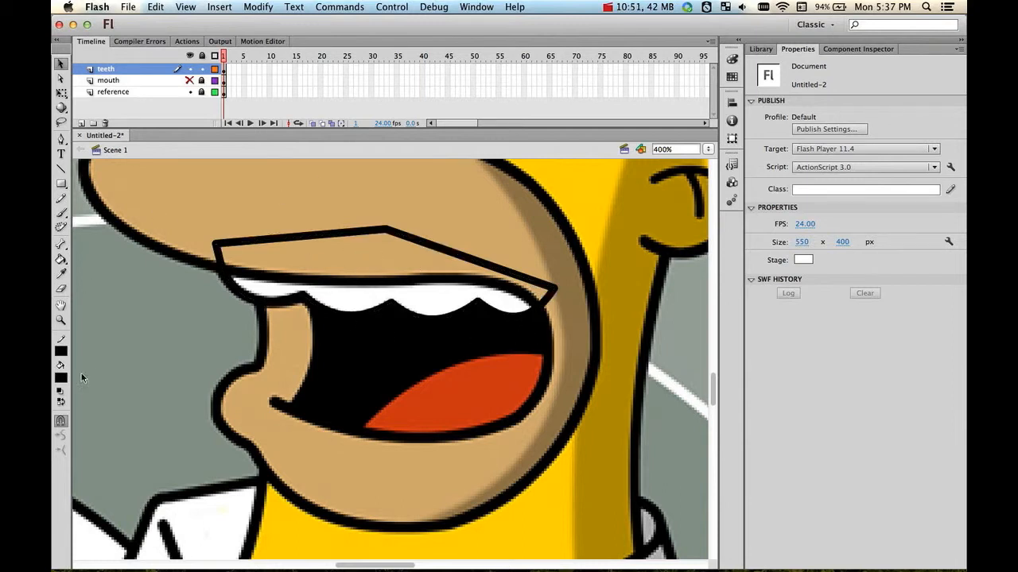
Sample white from the reference teeth and fill the closed teeth shape with it
key("i")
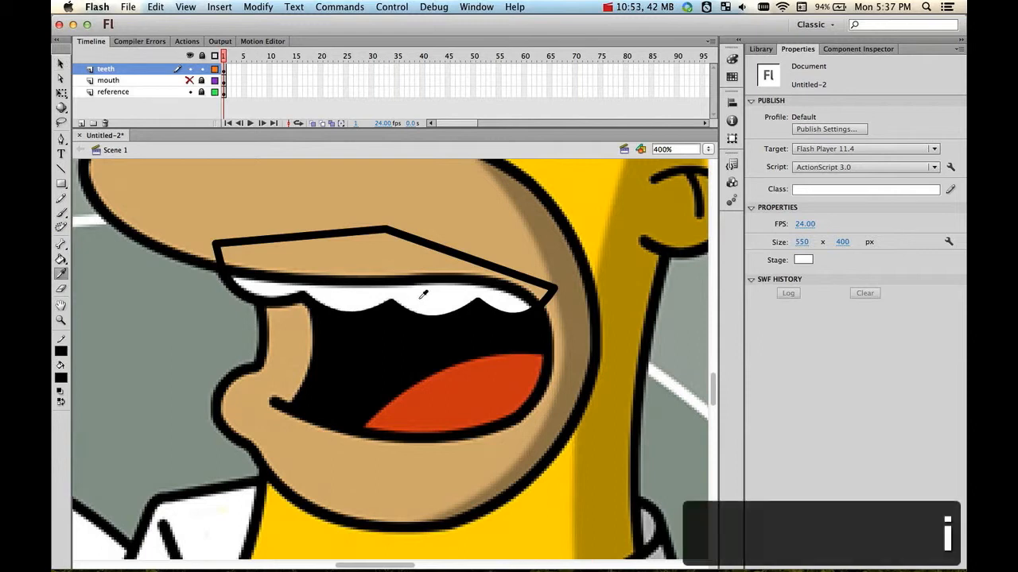
left_click(415, 293)
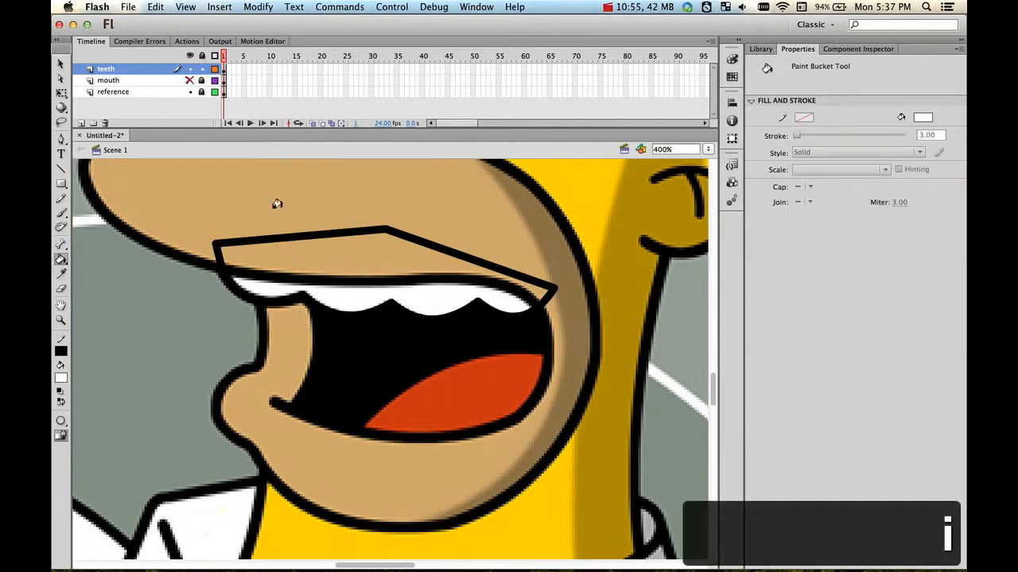
left_click(364, 250)
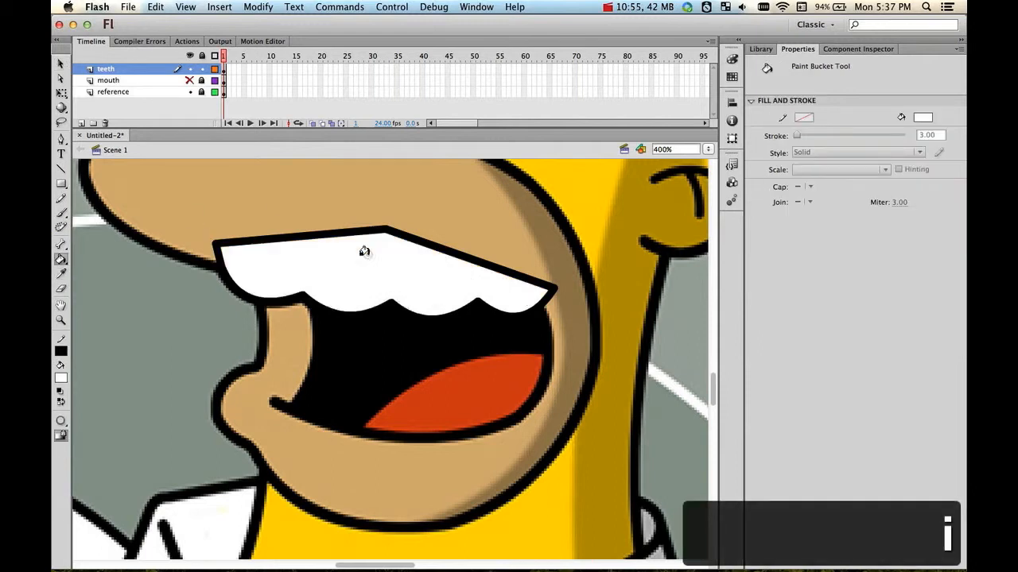
Show the mouth layer and hide the reference layer, viewing the whole drawing at 100%
left_click(190, 80)
left_click(190, 92)
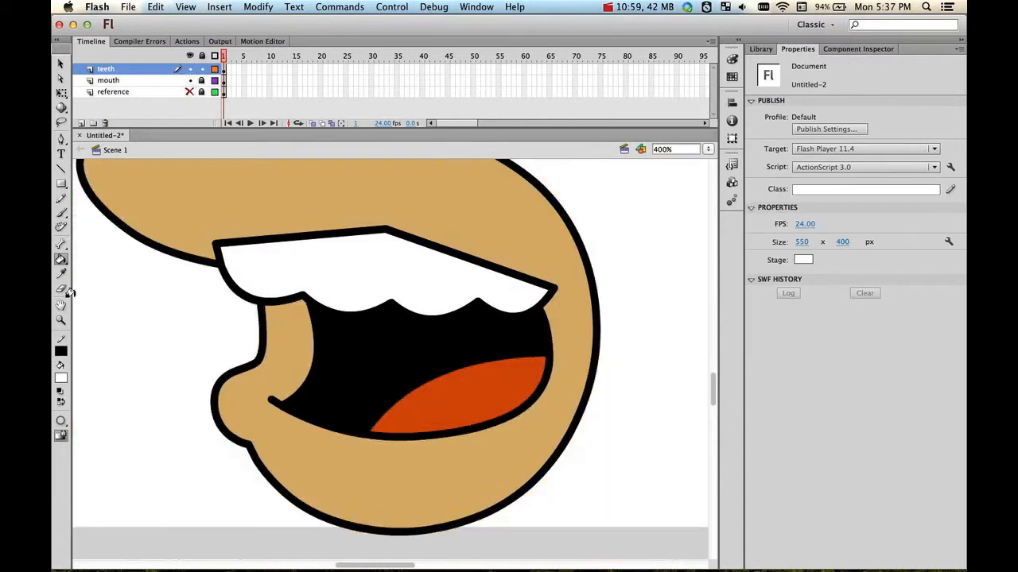
double_click(60, 319)
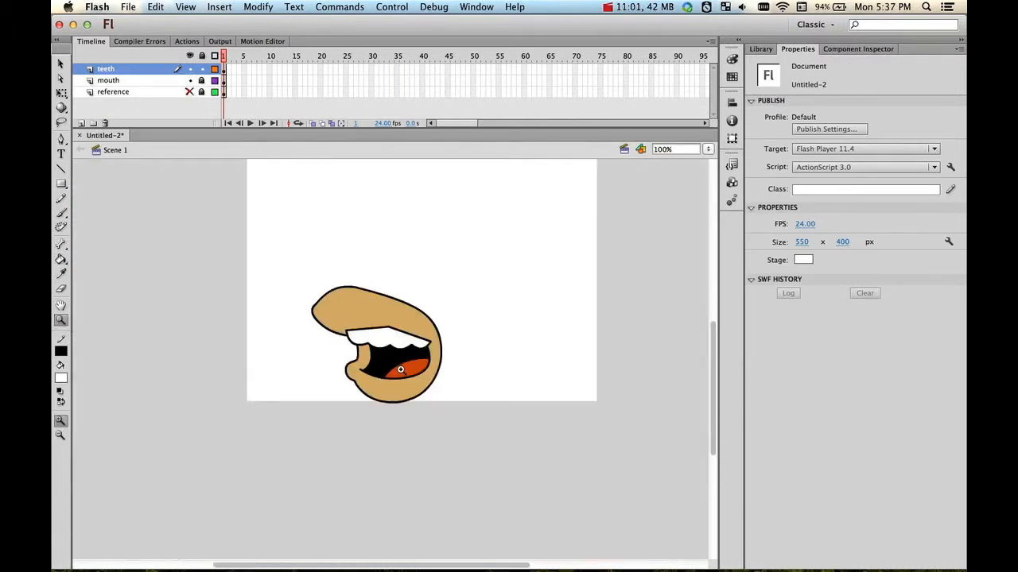
Unlock the mouth layer, select all its connected black outline strokes without the fills, and copy them
left_click(399, 365)
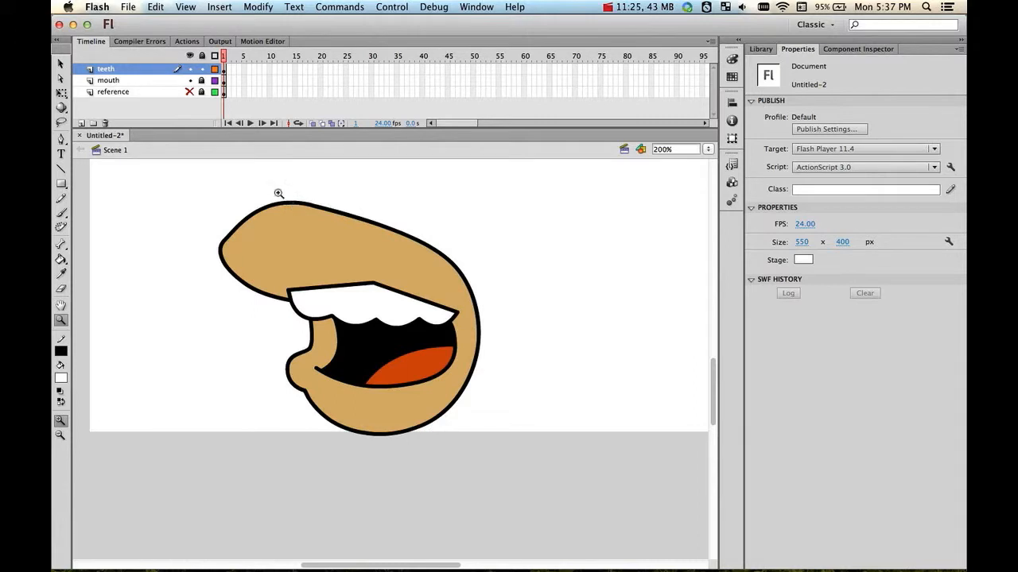
left_click(202, 80)
left_click(63, 63)
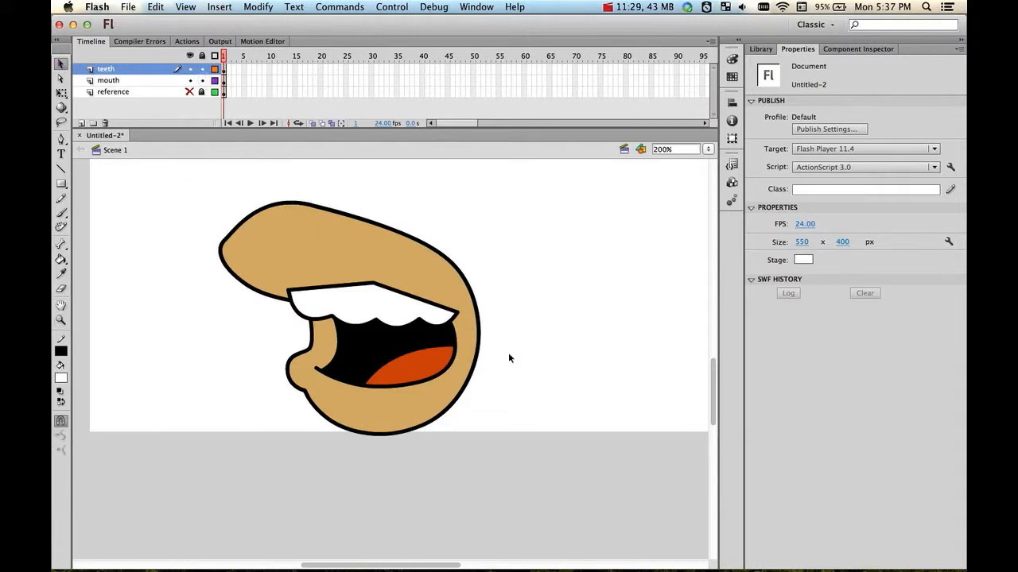
left_click(480, 339)
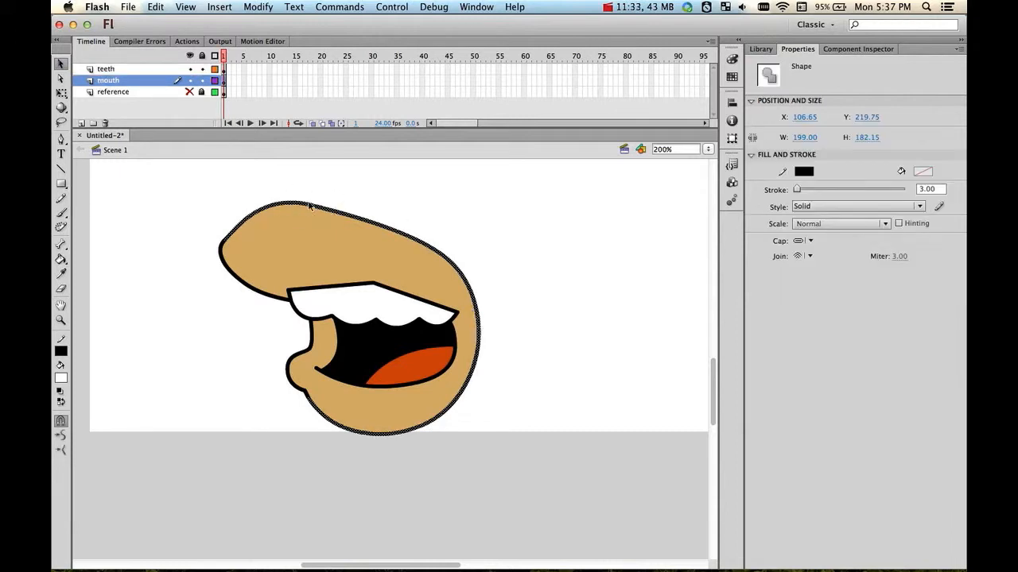
double_click(479, 339)
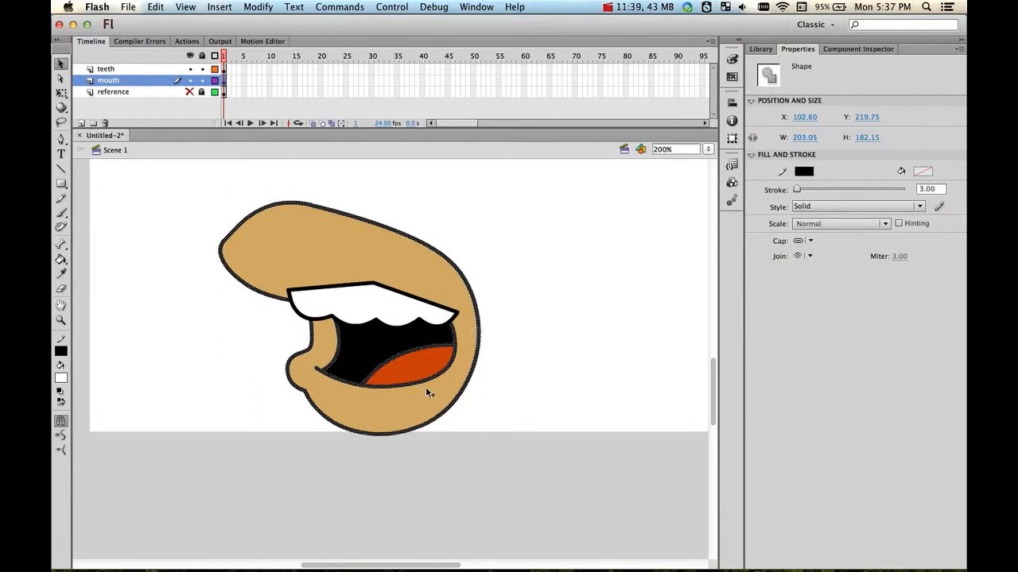
key("super+c")
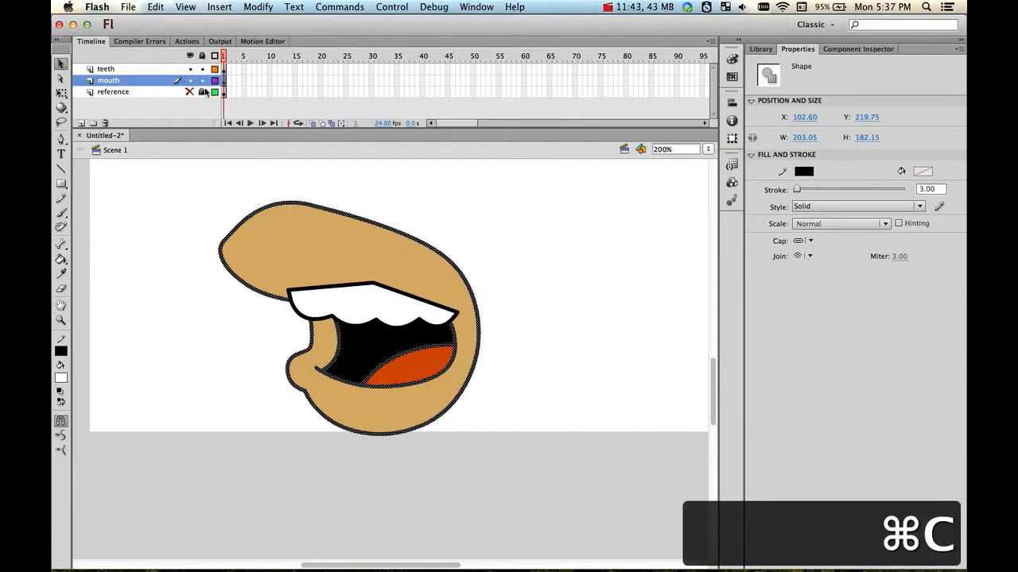
Lock the mouth layer and paste the copied outlines in place on the teeth layer
left_click(201, 80)
left_click(127, 70)
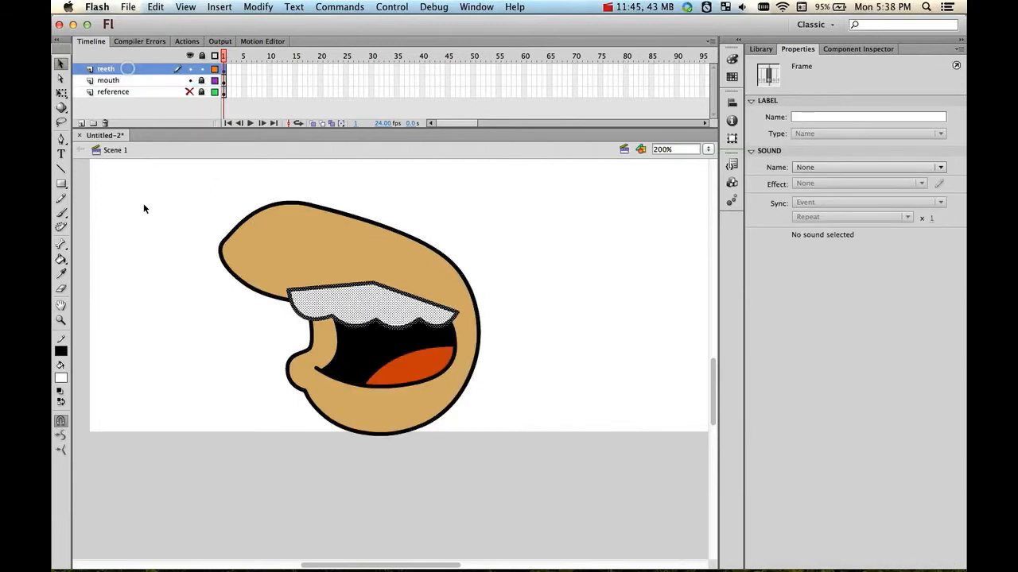
left_click(129, 208)
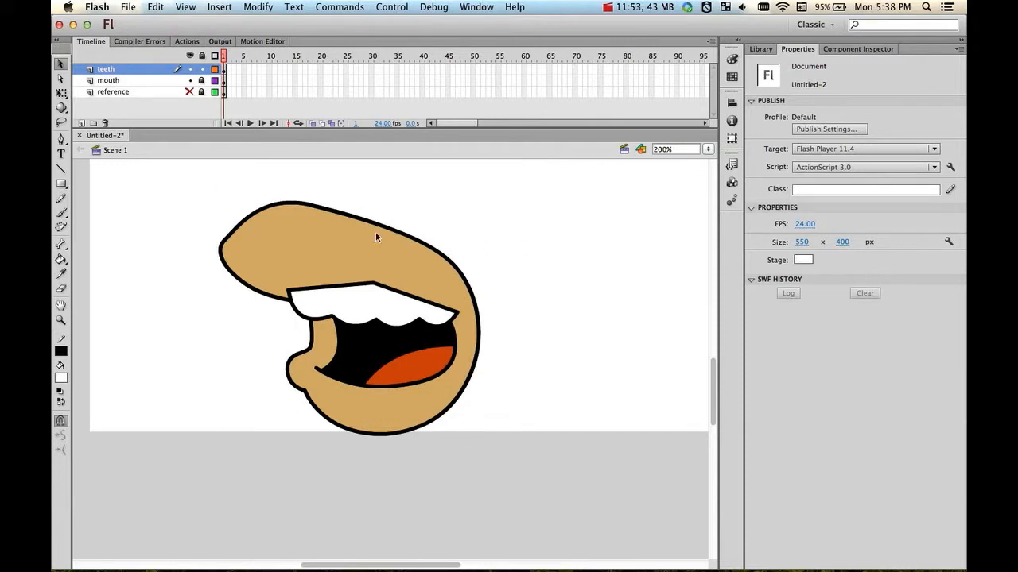
right_click(162, 202)
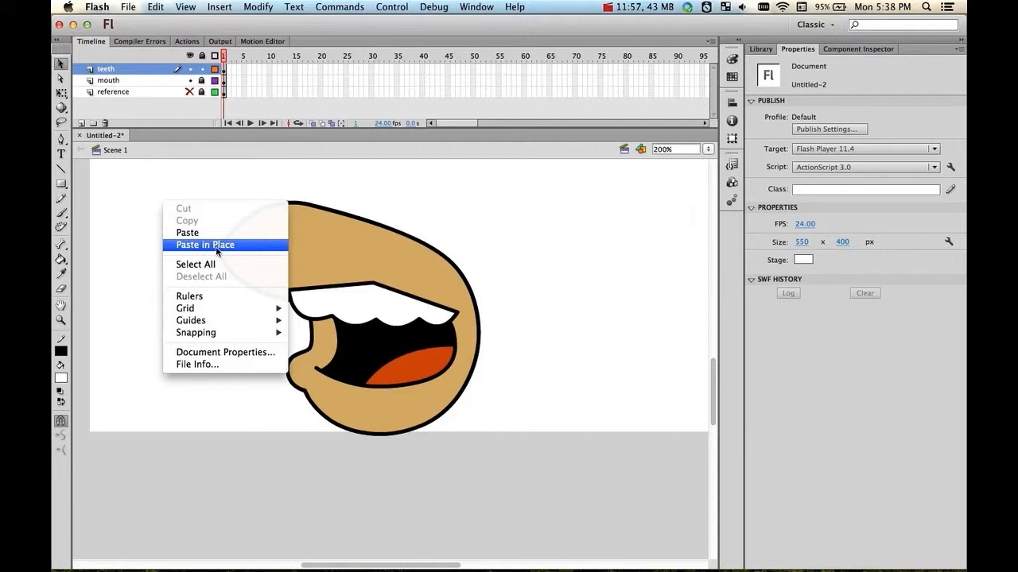
left_click(216, 251)
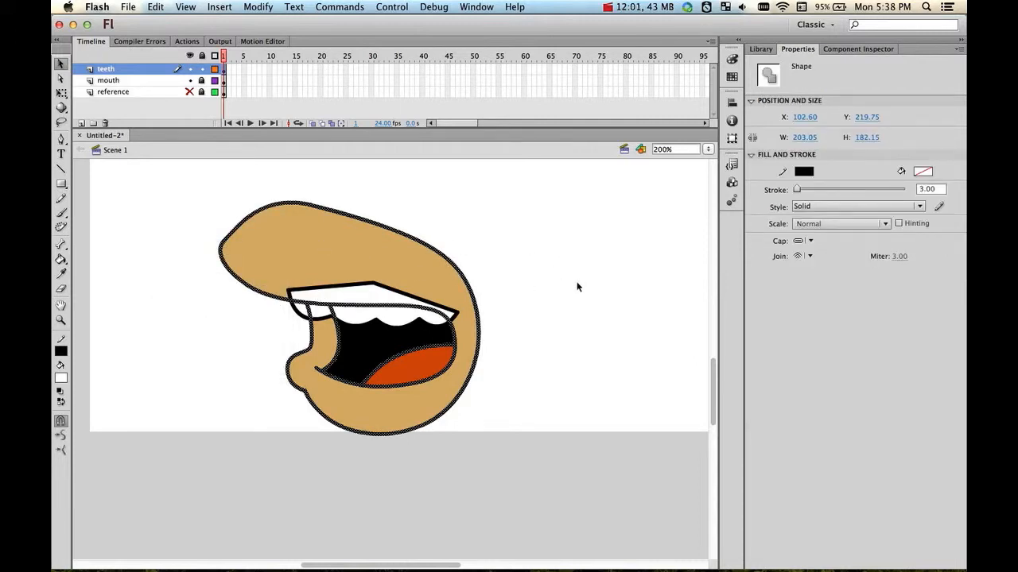
left_click(550, 273)
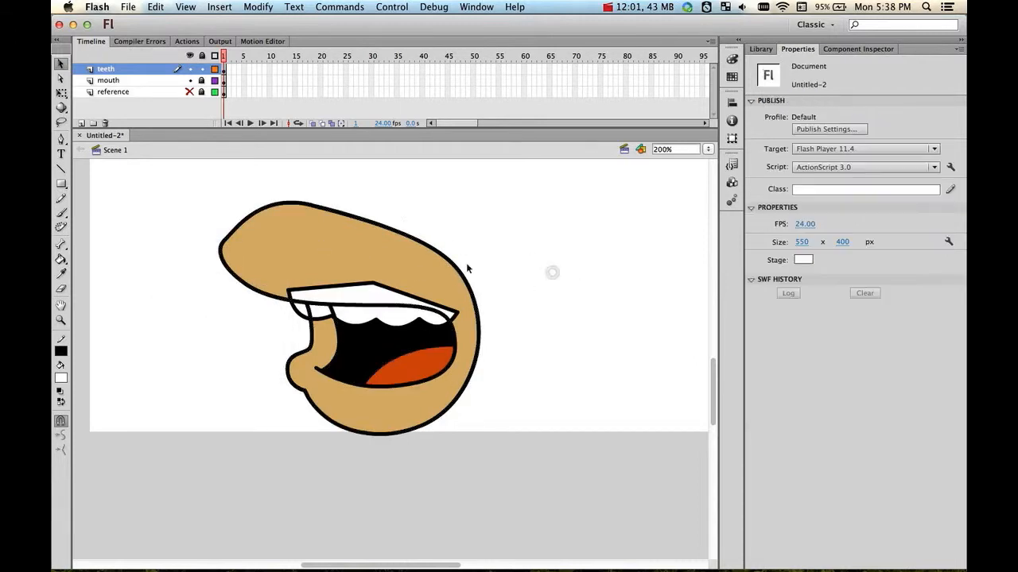
Hide the mouth layer and delete the pasted outer face, upper-lip overhang and chin strokes outside the teeth
left_click(189, 80)
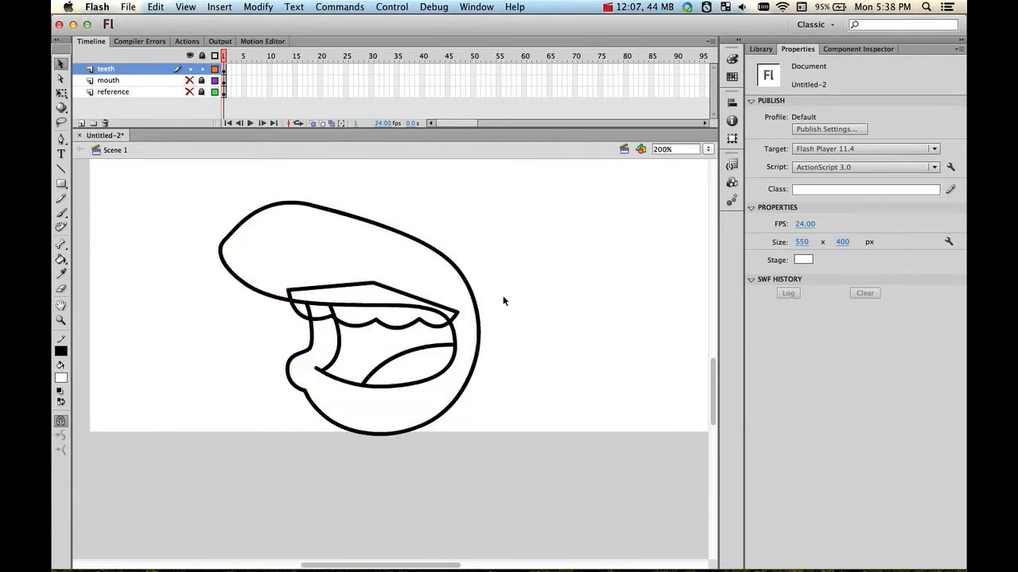
left_click(277, 206)
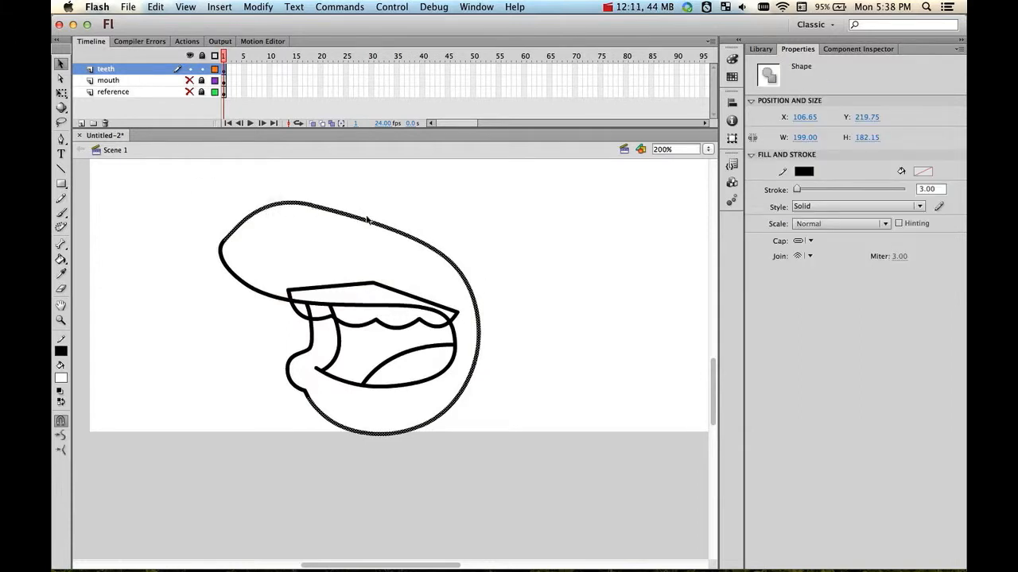
key("BackSpace")
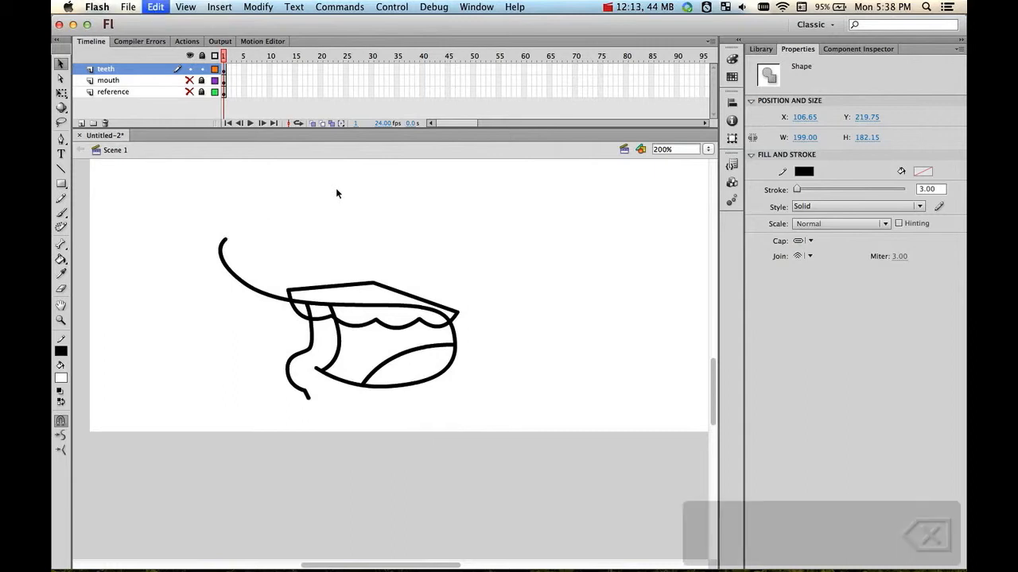
left_click(249, 286)
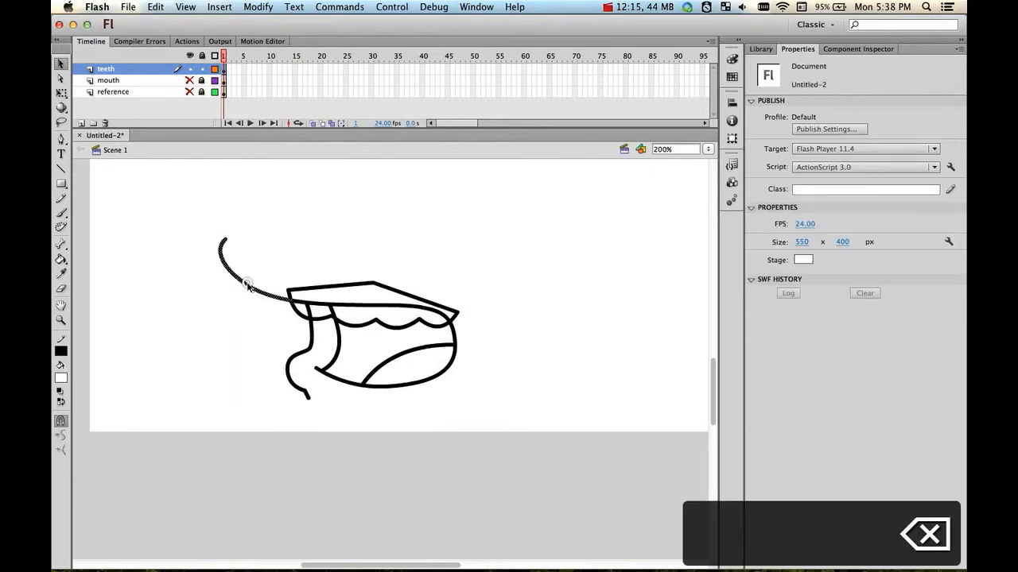
key("BackSpace")
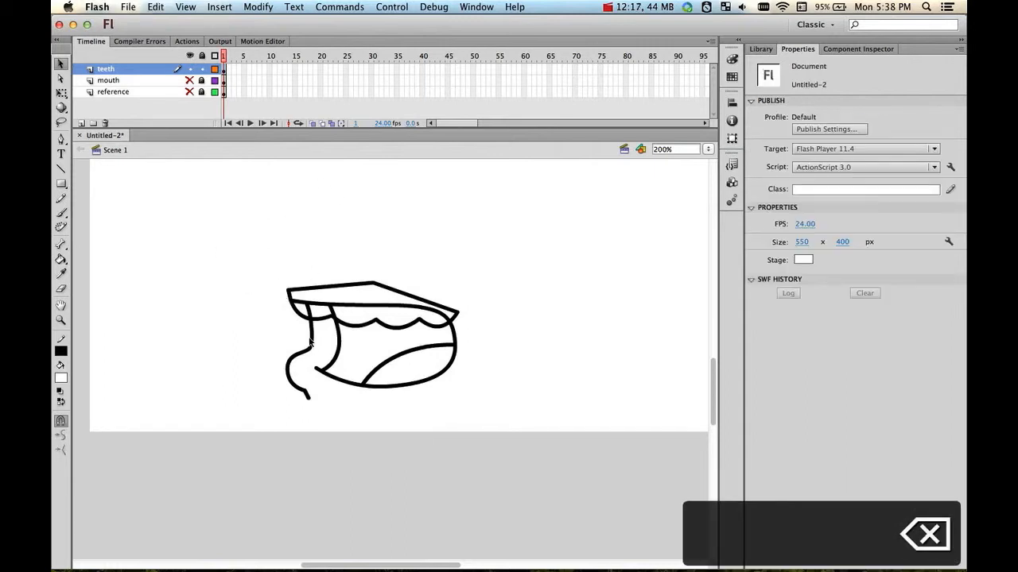
left_click(312, 338)
key("BackSpace")
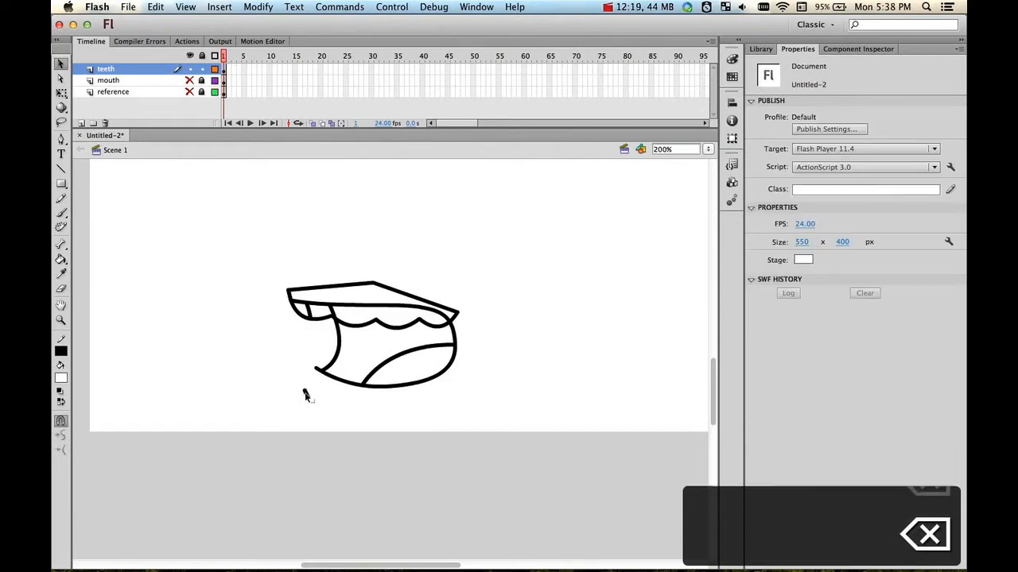
left_click(306, 394)
key("BackSpace")
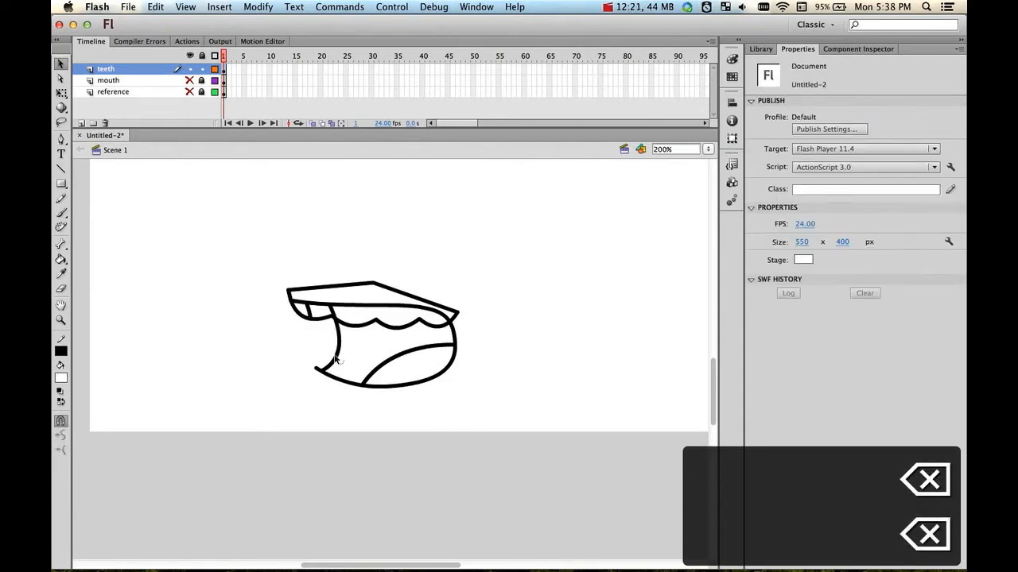
Delete the pasted mouth-corner, tongue and lower-lip strokes below the teeth, including the small leftover stub
left_click(340, 350)
key("BackSpace")
left_click(328, 377)
key("BackSpace")
left_click(380, 370)
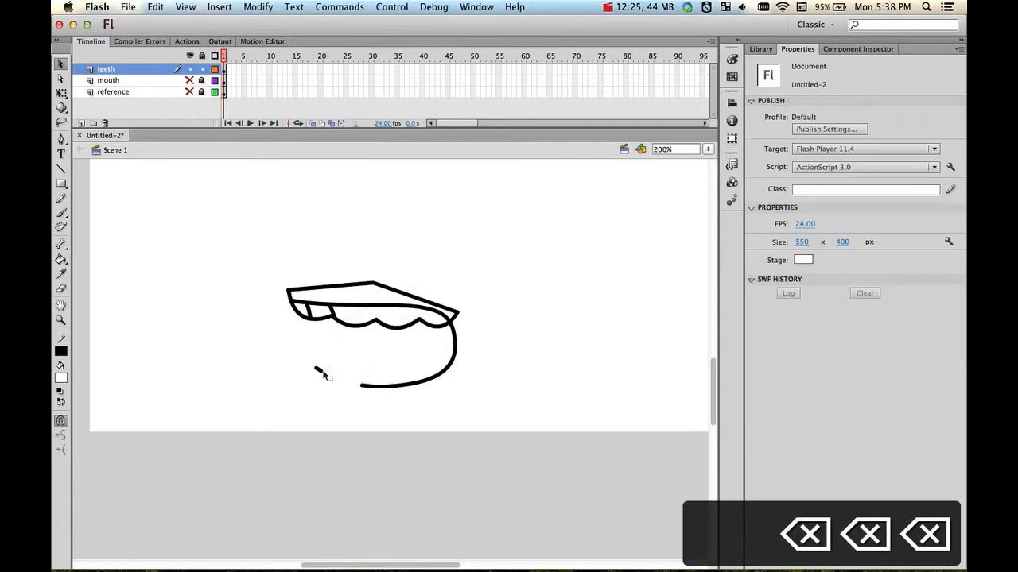
left_click(318, 371)
key("BackSpace")
left_click(392, 387)
key("BackSpace")
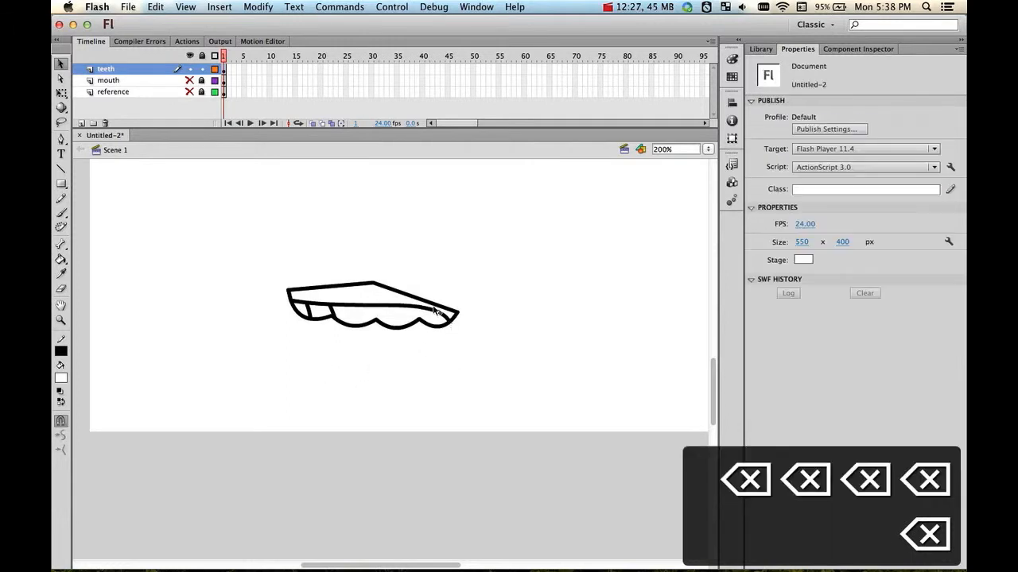
Delete the teeth outline segments that extend above and beyond the pasted upper-lip curve
left_click(305, 292)
key("BackSpace")
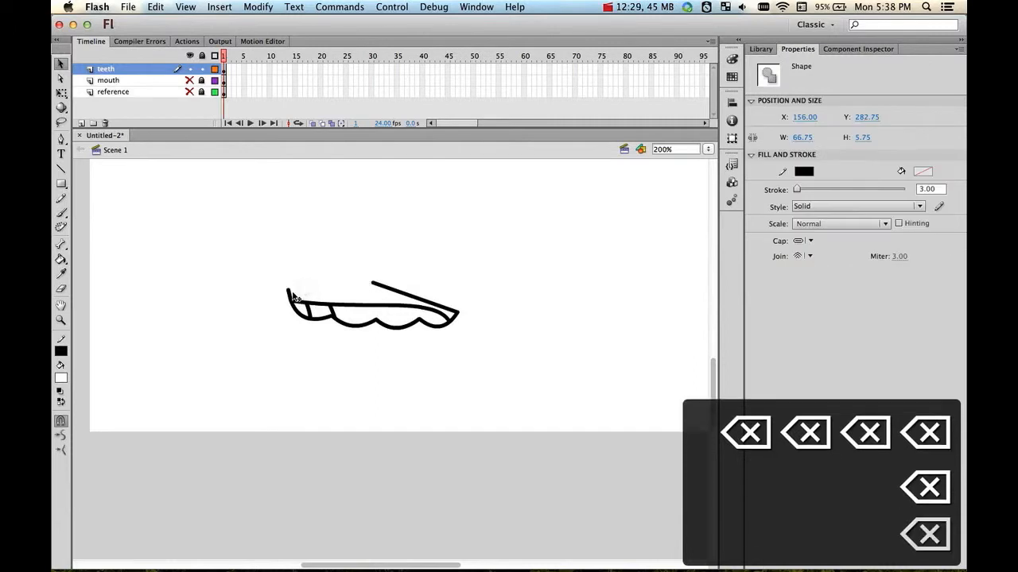
left_click(393, 291)
key("BackSpace")
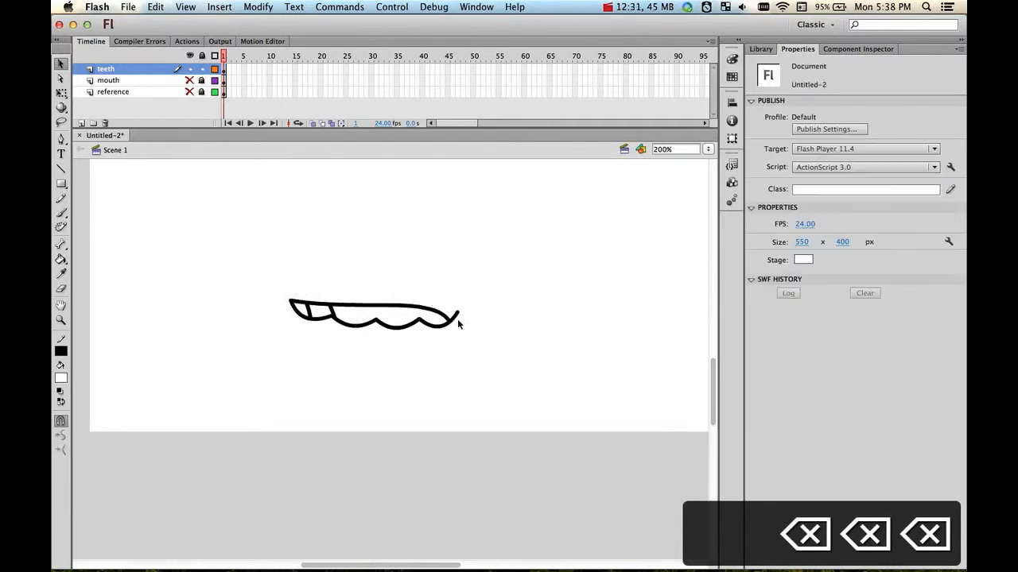
left_click(457, 318)
key("BackSpace")
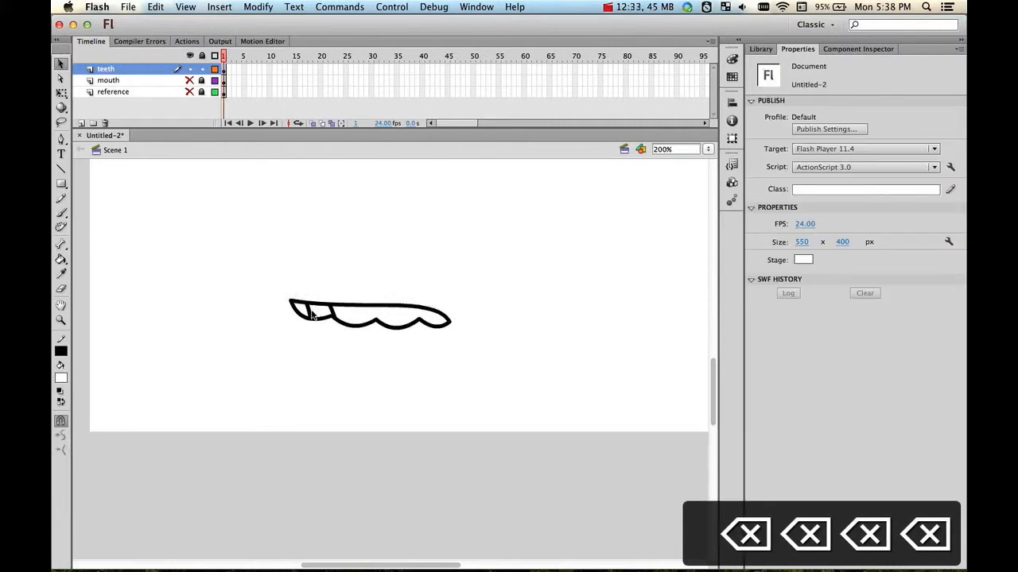
Show the mouth layer and delete the two short strokes crossing the teeth and the white fill above the lip line
left_click(190, 80)
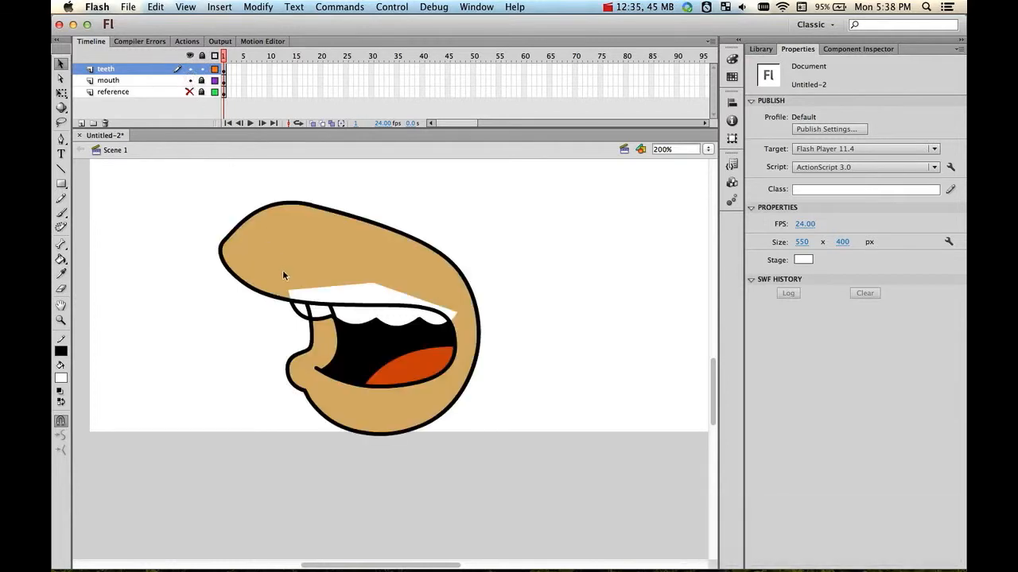
left_click(310, 314)
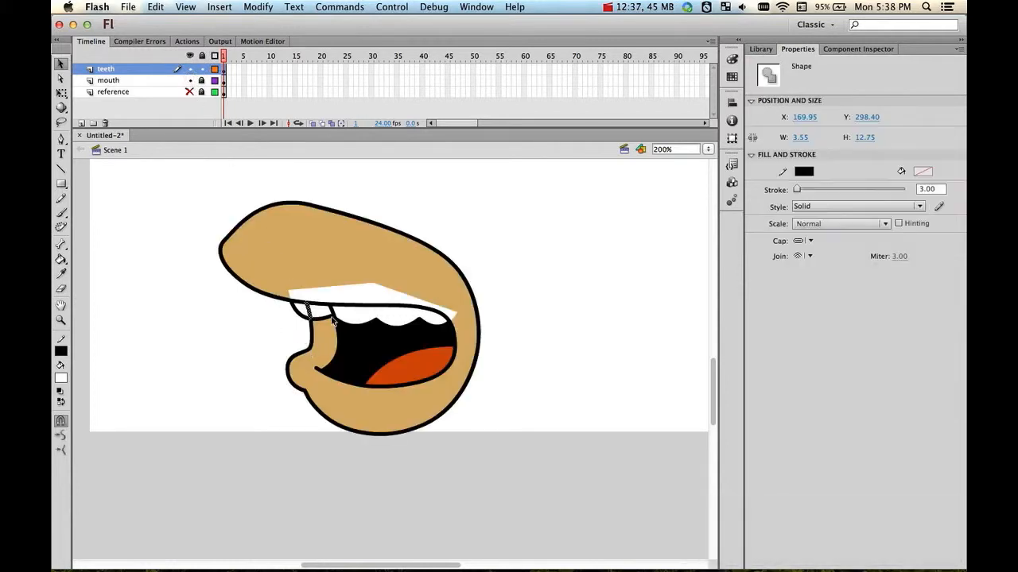
key("BackSpace")
left_click(332, 299)
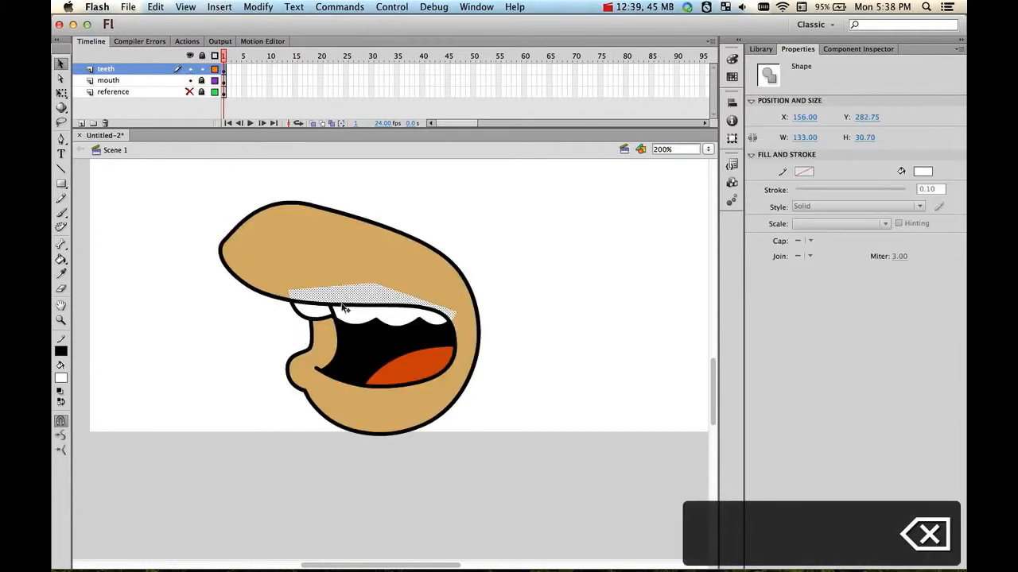
key("BackSpace")
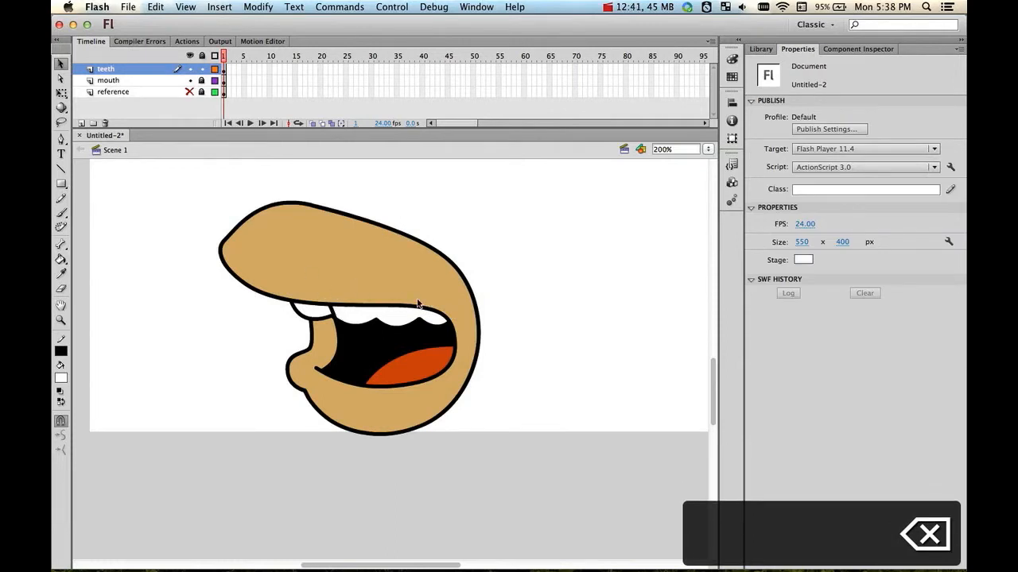
left_click(332, 311)
key("BackSpace")
Toggle the visibility of the mouth and teeth layers to check how the trimmed teeth fit the mouth
left_click(190, 81)
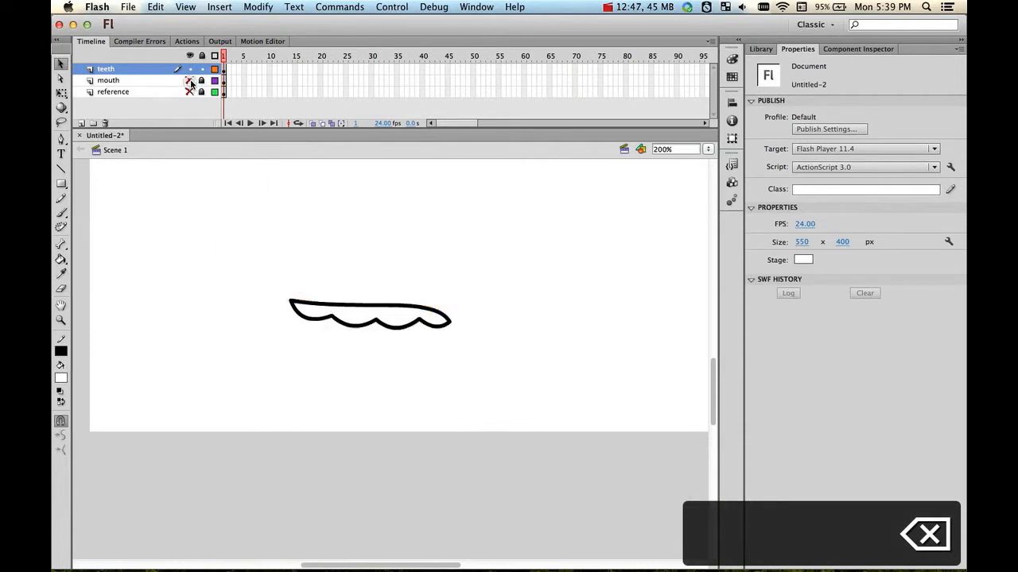
left_click(190, 80)
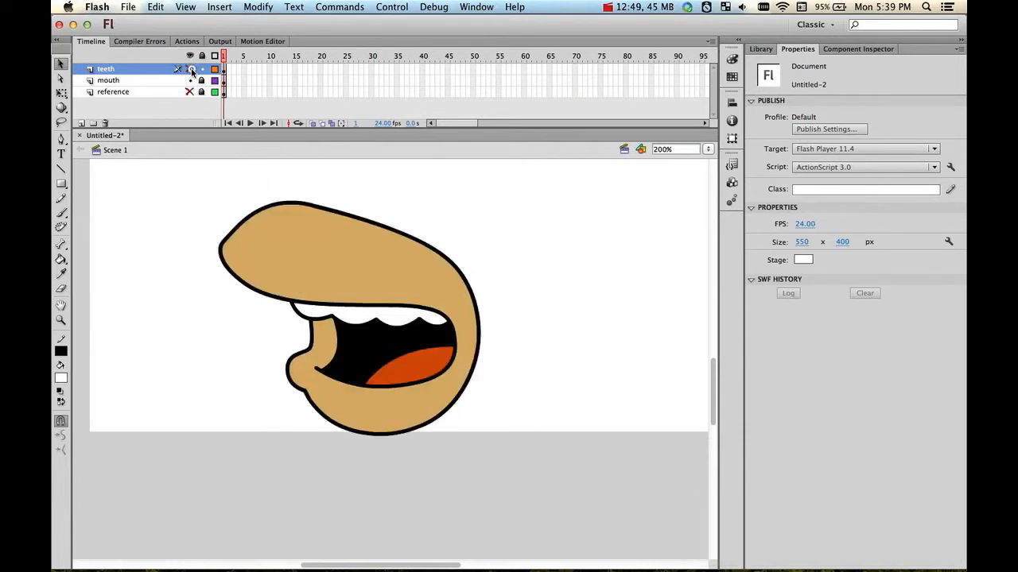
left_click(191, 70)
left_click(191, 70)
left_click(191, 70)
left_click(191, 70)
left_click(190, 82)
left_click(190, 82)
Lock the teeth layer
left_click(201, 69)
key("space")
mouse_move(541, 263)
left_mouse_down()
mouse_move(533, 357)
mouse_move(543, 312)
mouse_move(543, 324)
left_mouse_up()
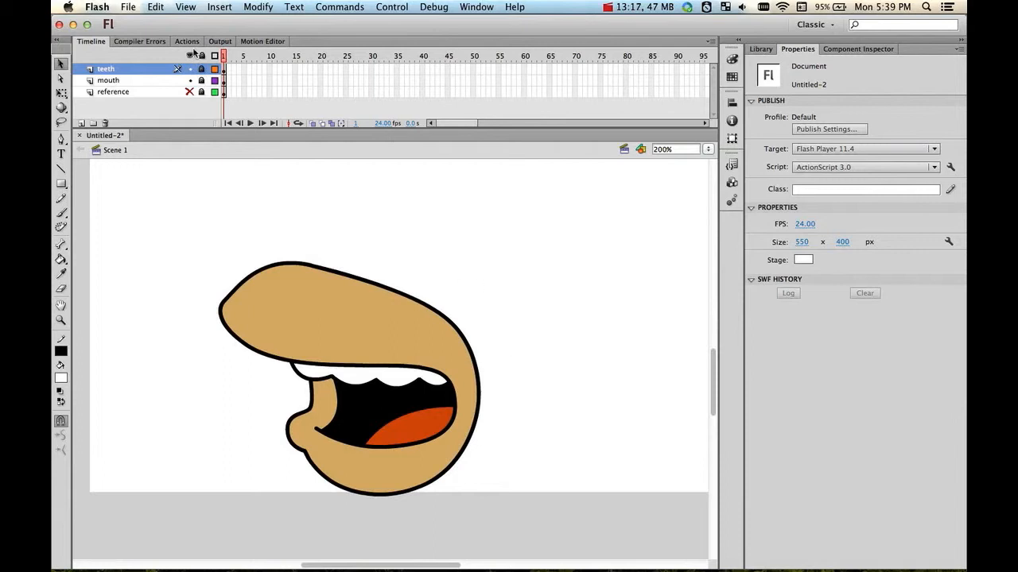
Start saving the document under a new name and choose the Desktop folder as its destination
left_click(130, 7)
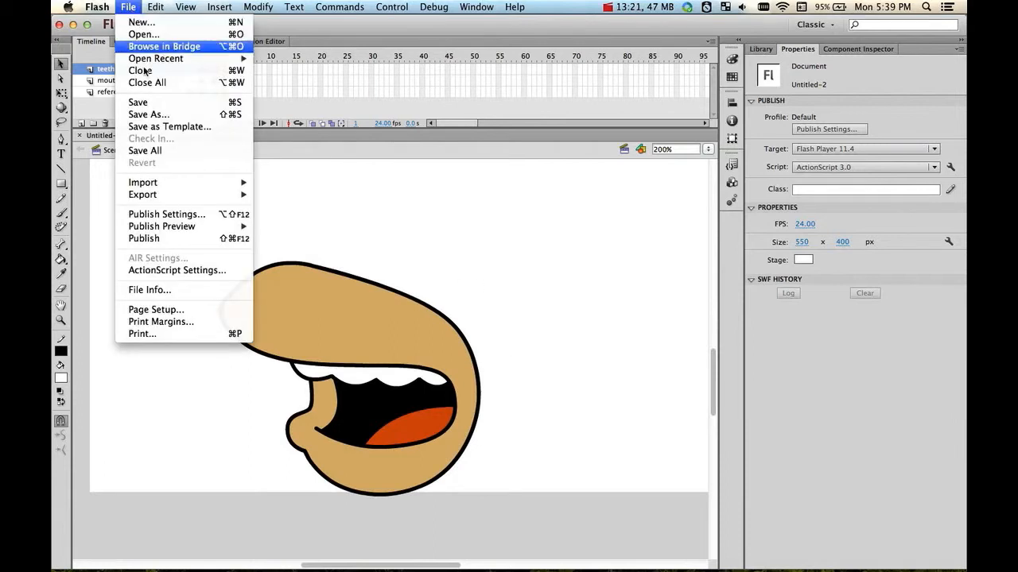
left_click(150, 116)
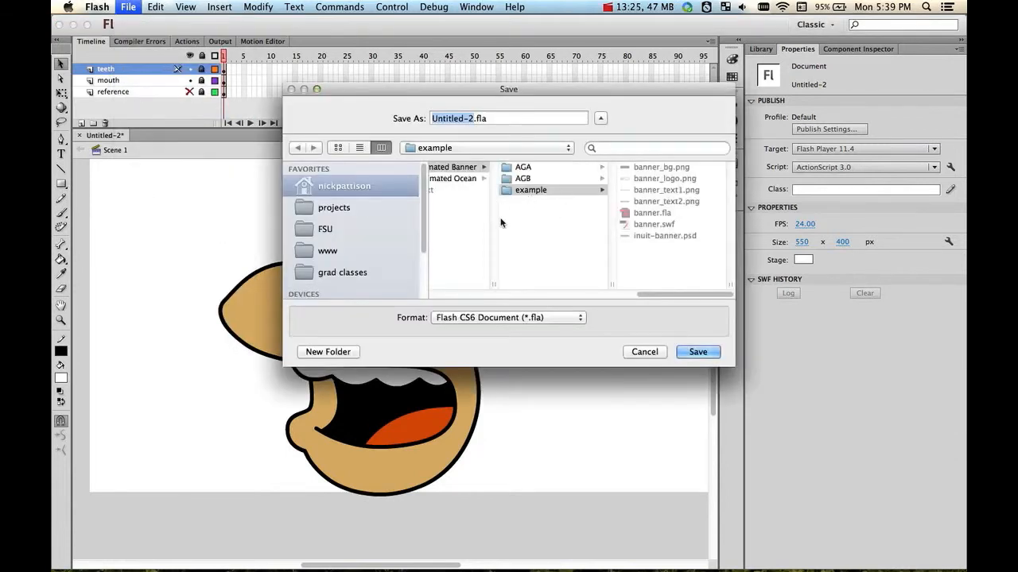
left_click(501, 223)
left_click(486, 252)
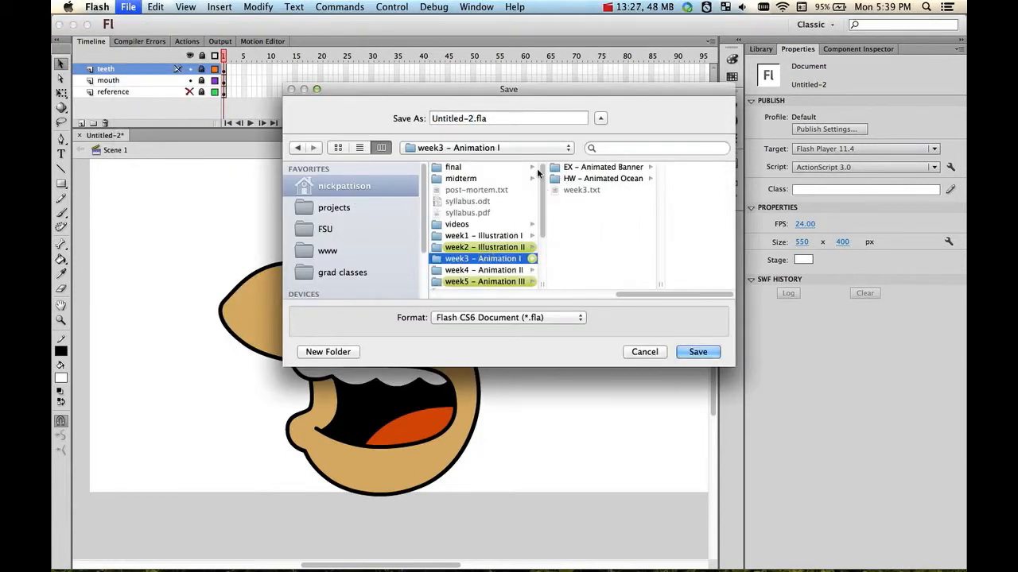
scroll(486, 222, "down", 3)
left_click(441, 147)
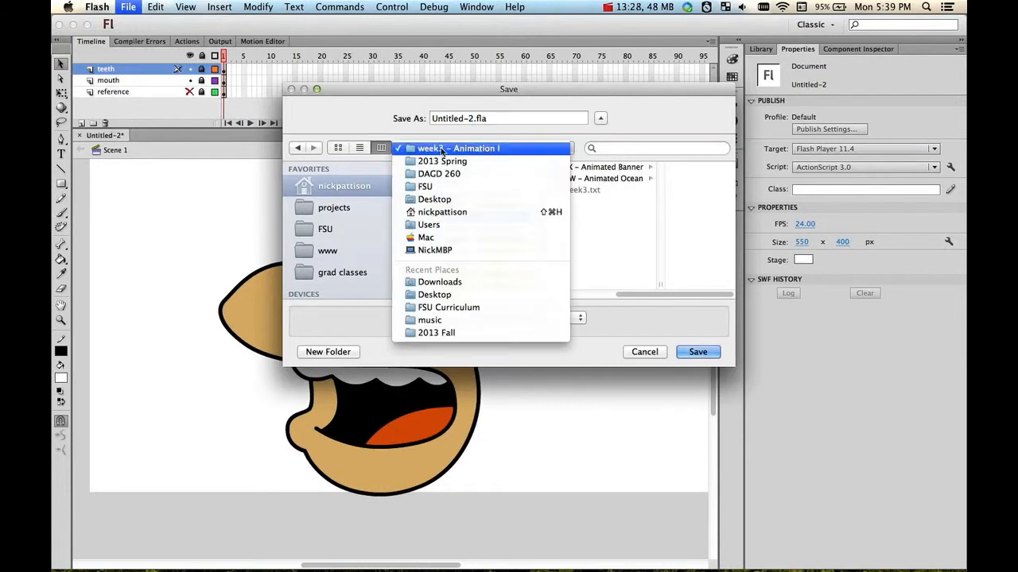
left_click(441, 150)
left_click(440, 149)
left_click(368, 186)
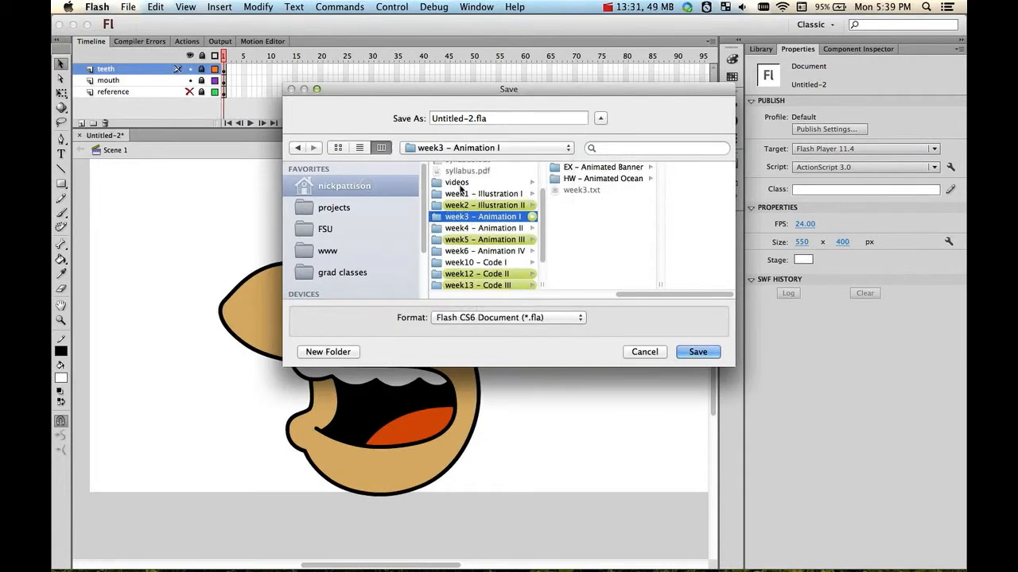
left_click(377, 189)
left_click(470, 190)
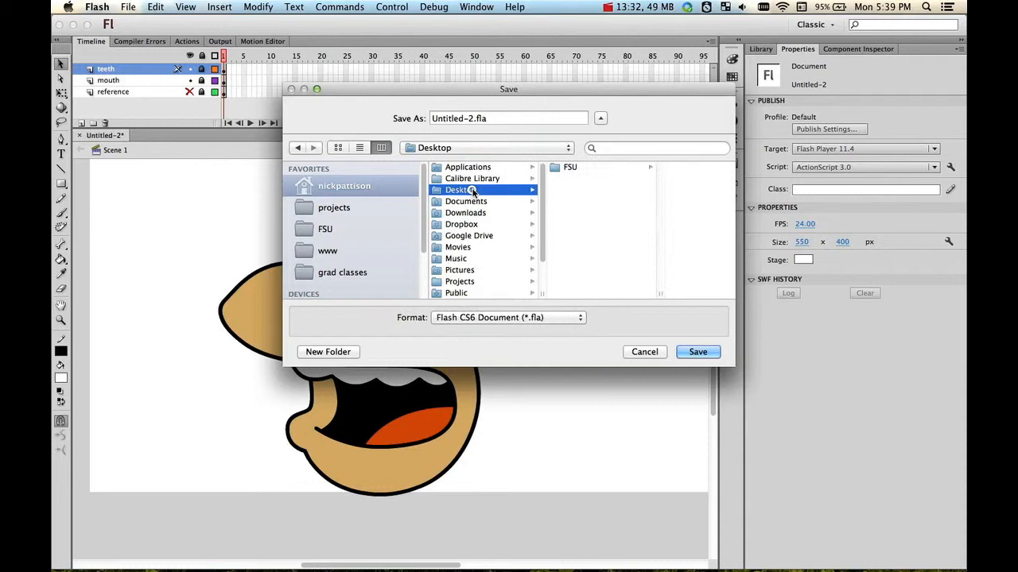
Name the file homer.fla and save it
left_click(469, 118)
left_click_drag(475, 117, 432, 118)
type("home")
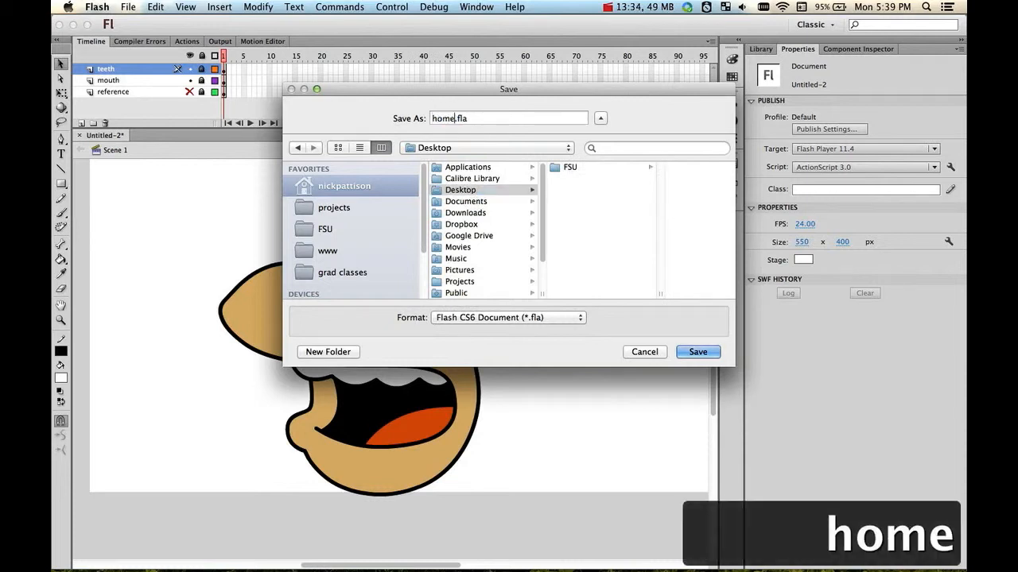
type("r")
key("Return")
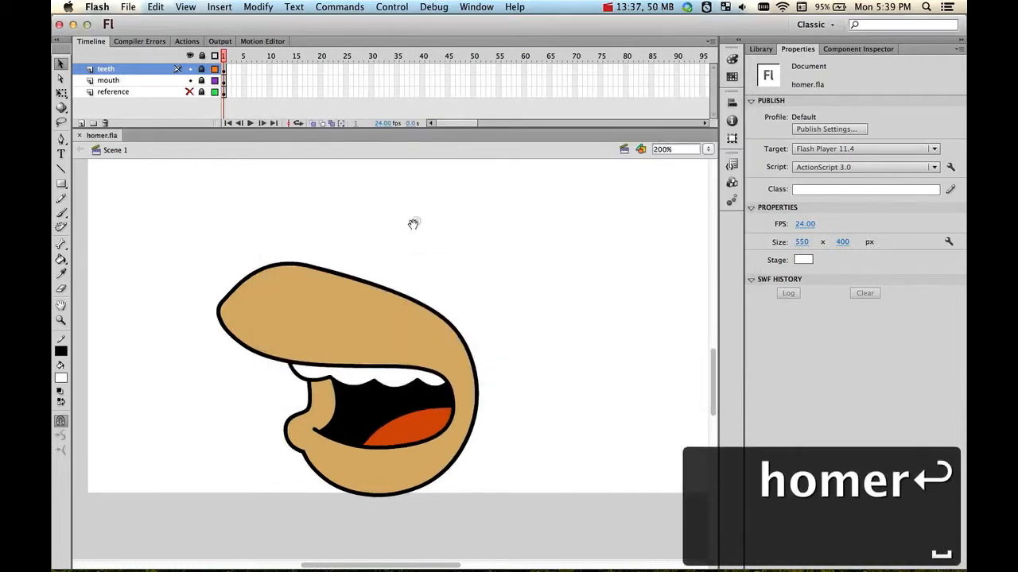
Show the reference layer and hide the teeth and mouth layers
left_click_drag(413, 223, 370, 302)
key("z")
left_click(393, 341, "alt")
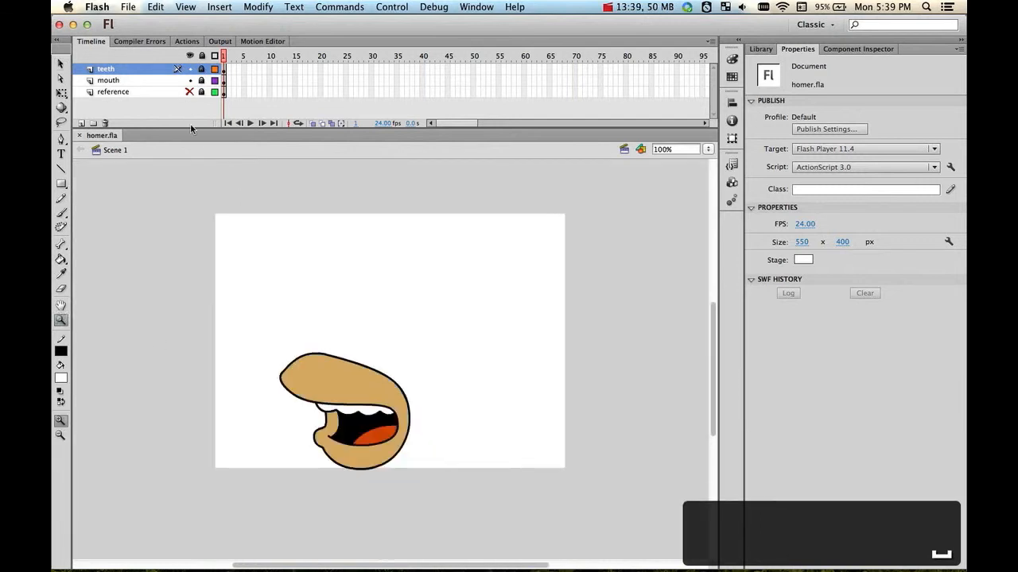
left_click(189, 93)
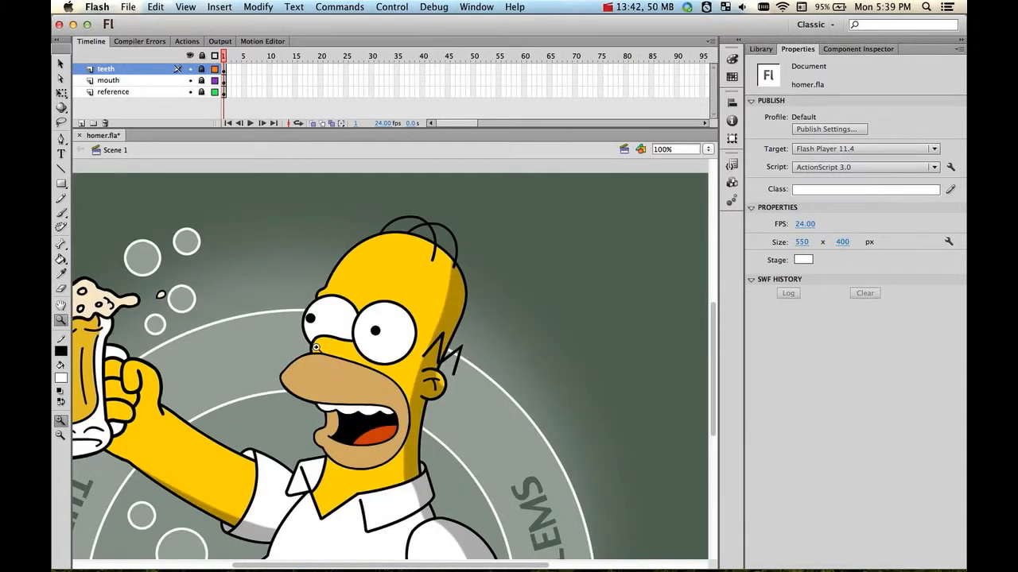
left_click(190, 69)
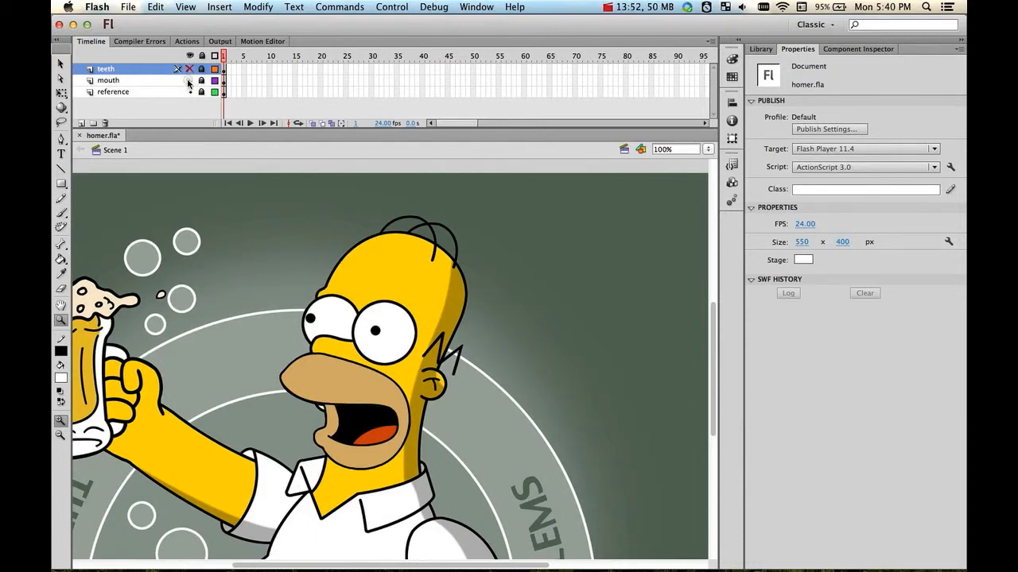
left_click(189, 81)
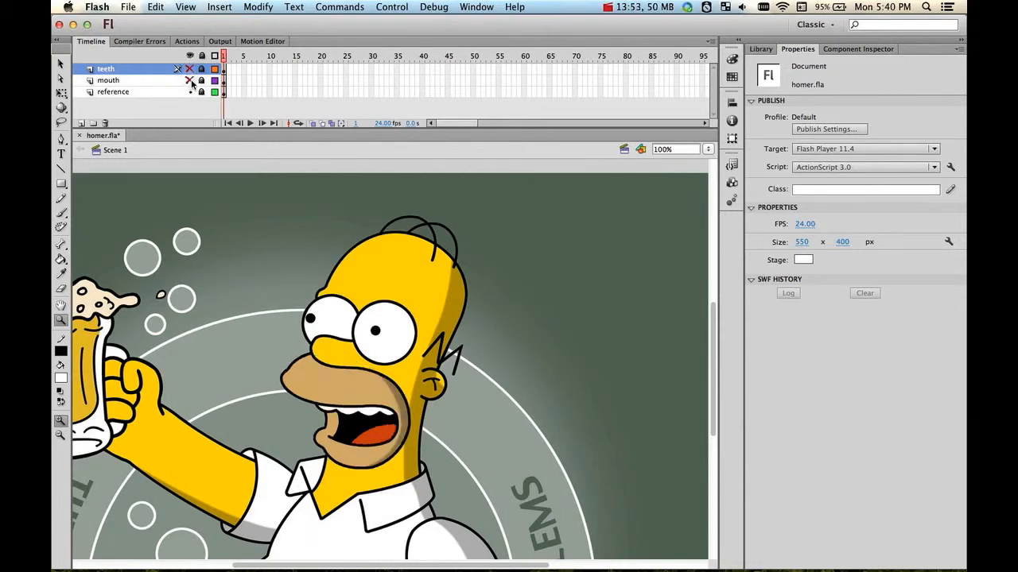
Add a new layer above the teeth layer and name it nose
left_click(81, 123)
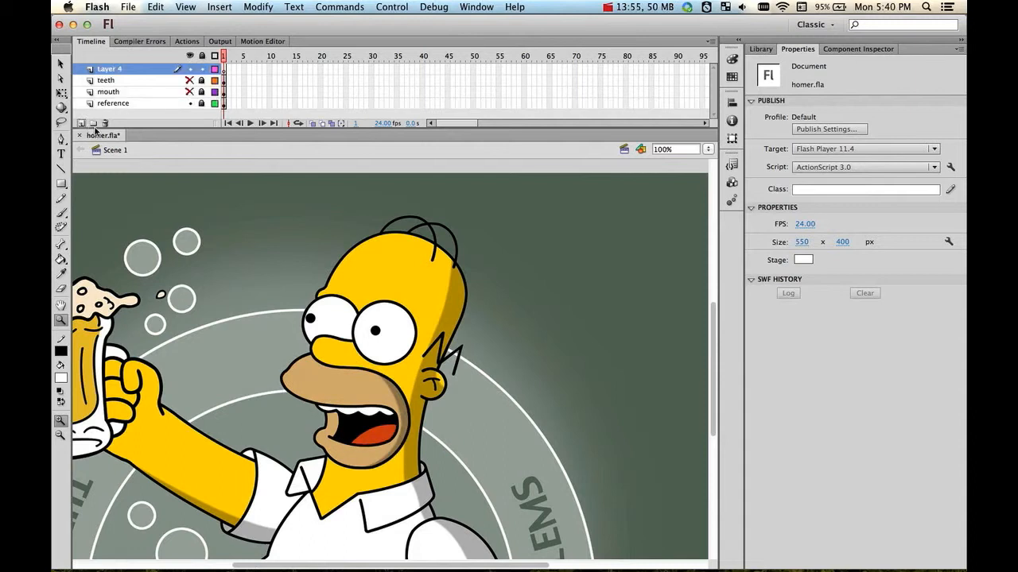
double_click(120, 70)
type("nose")
key("Return")
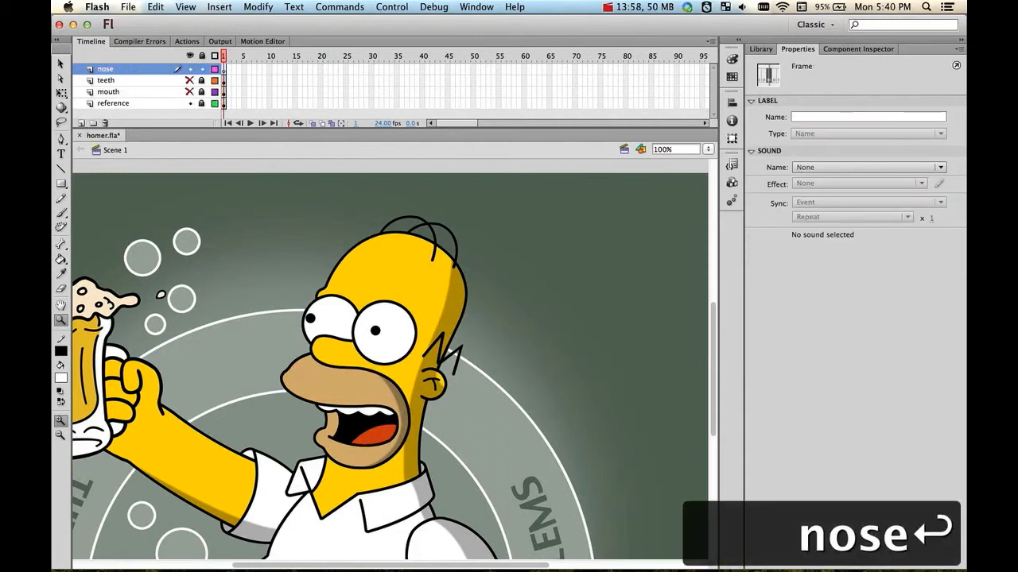
Trace the nose with the Pen tool as an open curve around its tip, extending both ends past the nose into the eye area
left_click_drag(280, 313, 424, 406)
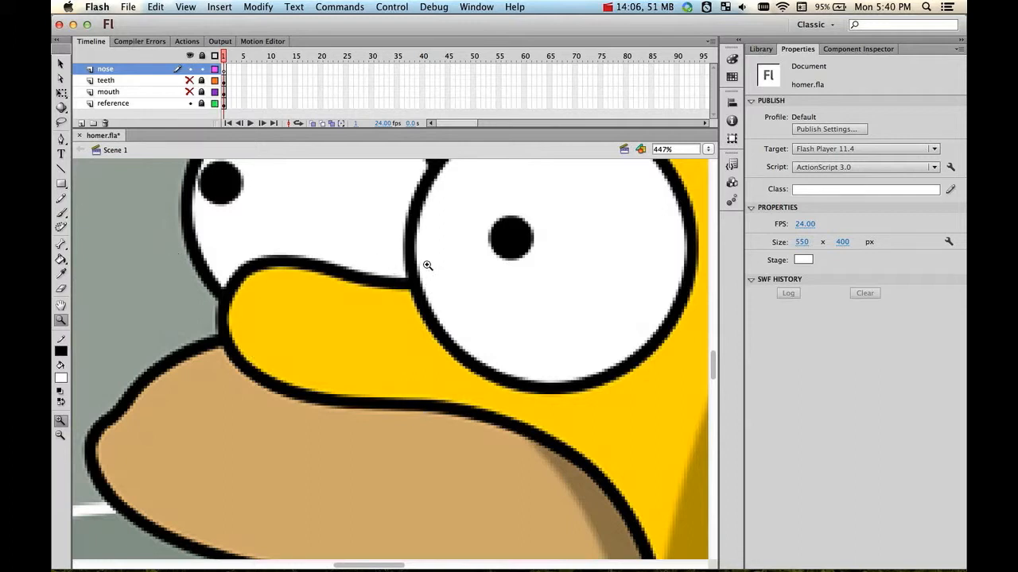
key("p")
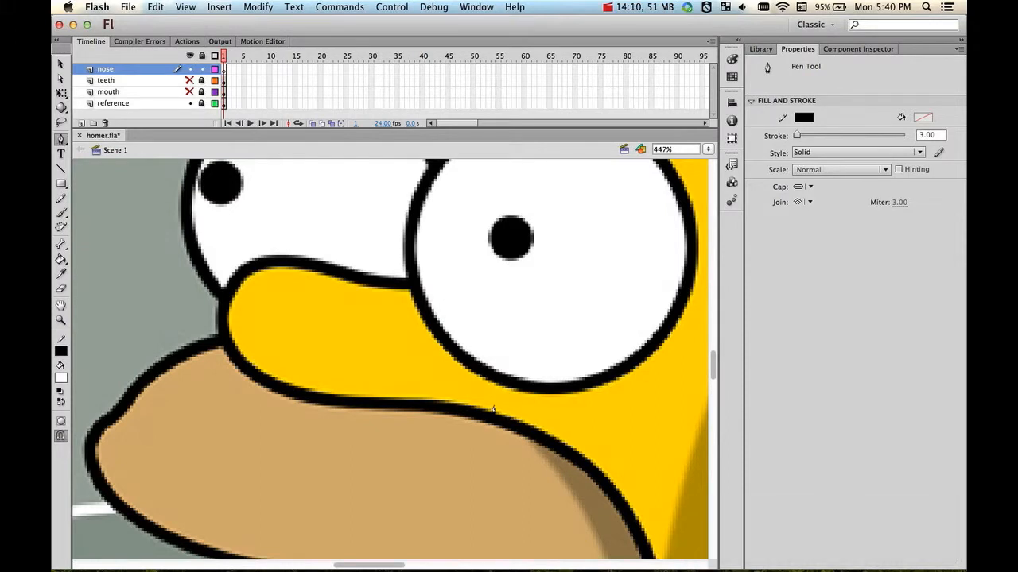
left_click(535, 400)
left_click_drag(344, 402, 303, 396)
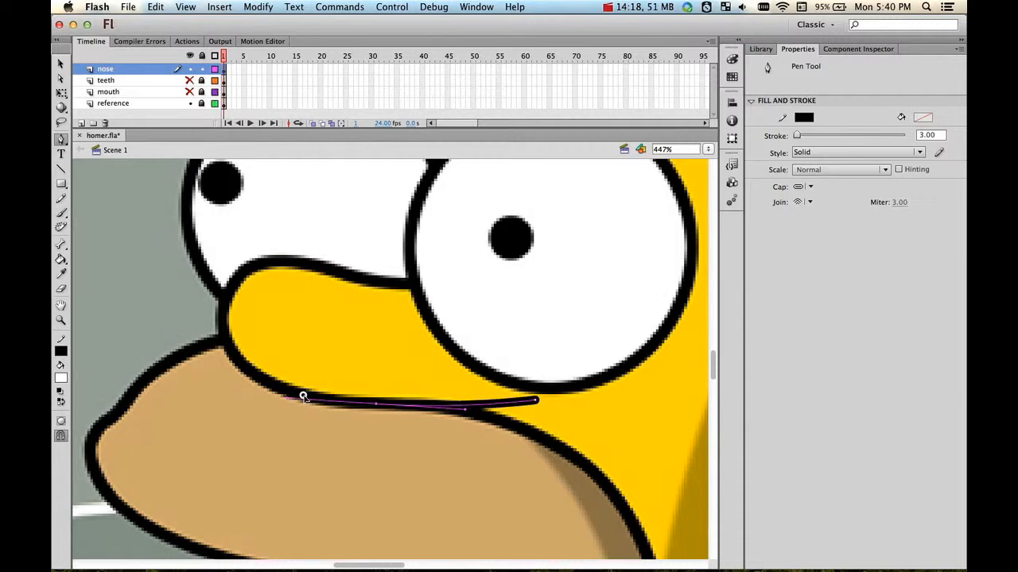
left_click_drag(224, 309, 236, 247)
mouse_move(382, 285)
left_mouse_down()
mouse_move(456, 291)
mouse_move(455, 303)
left_mouse_up()
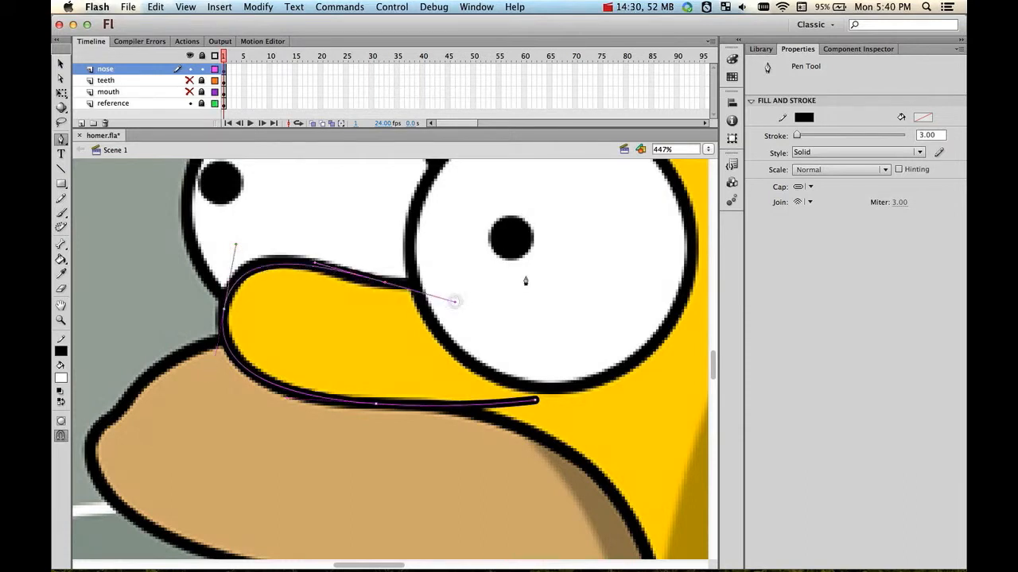
left_click(535, 272)
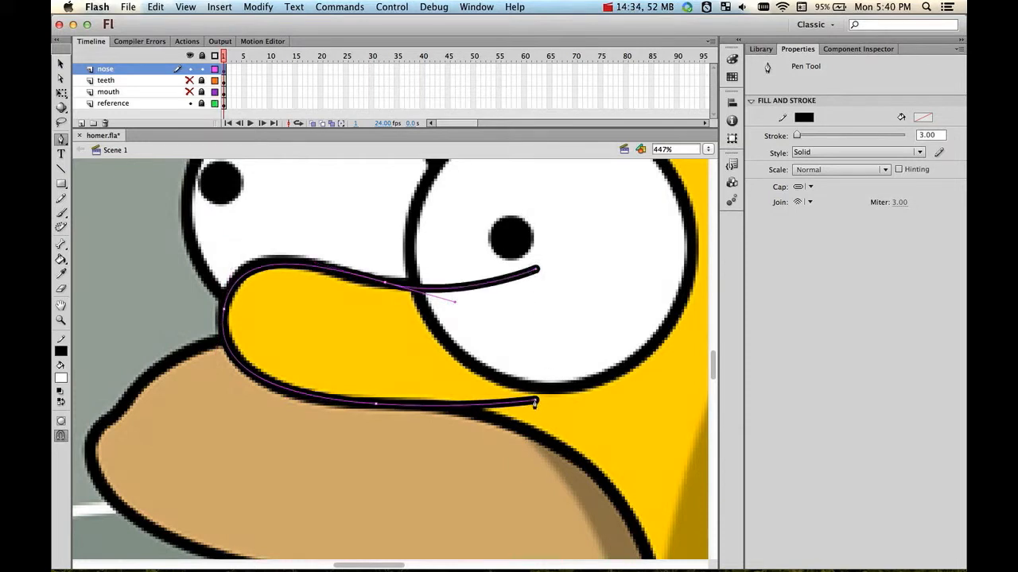
Try closing the nose outline with a straight edge and bending its upper curve to match the reference
left_click(535, 404)
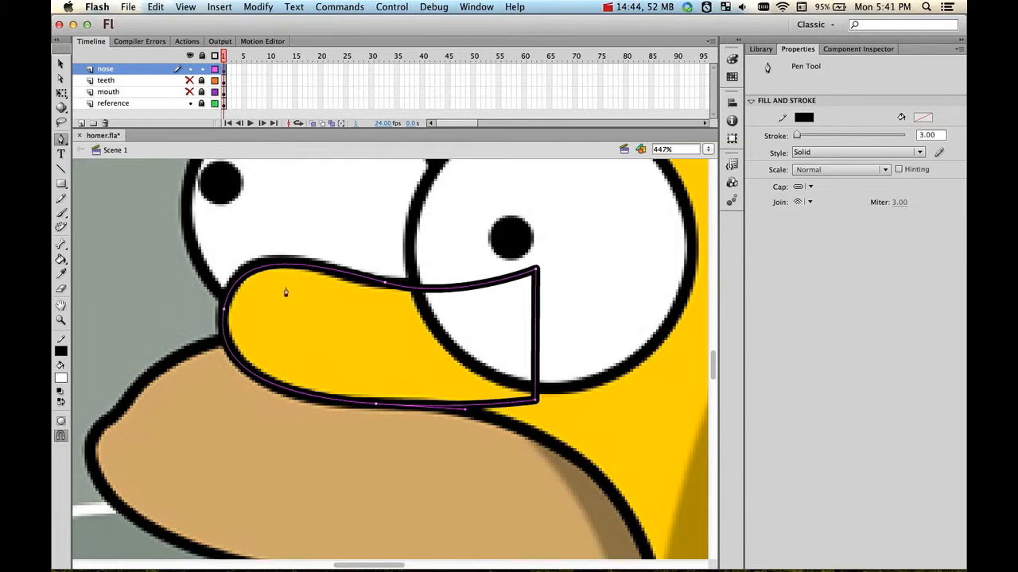
left_click(61, 63)
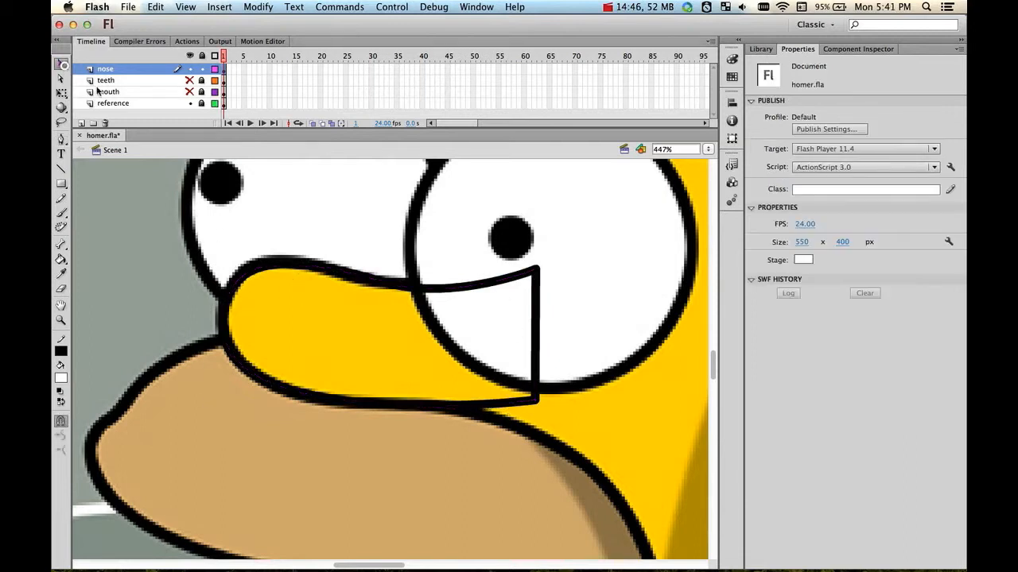
left_click_drag(454, 290, 430, 286)
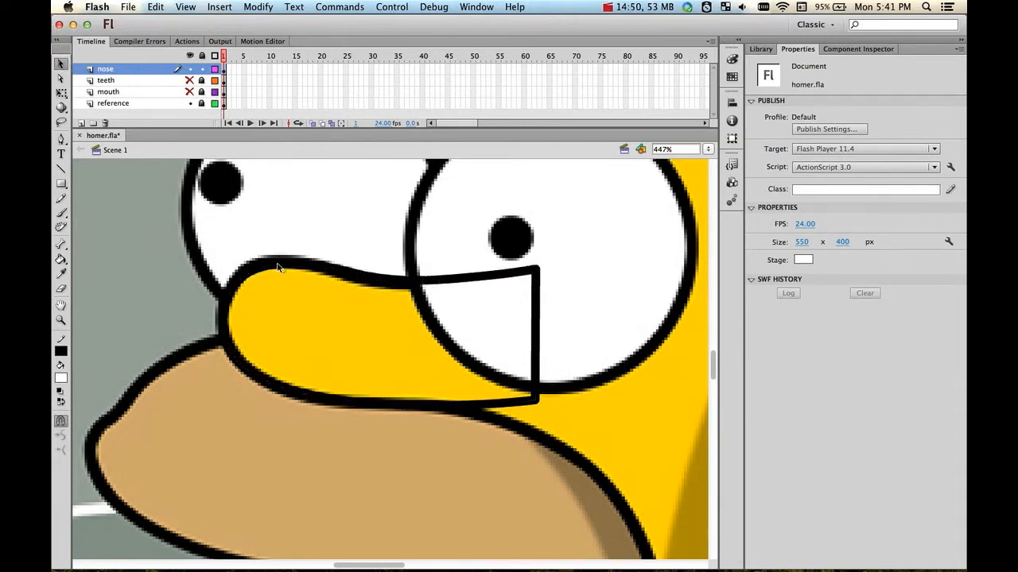
mouse_move(278, 267)
left_mouse_down()
mouse_move(271, 261)
mouse_move(281, 262)
left_mouse_up()
left_click(63, 77)
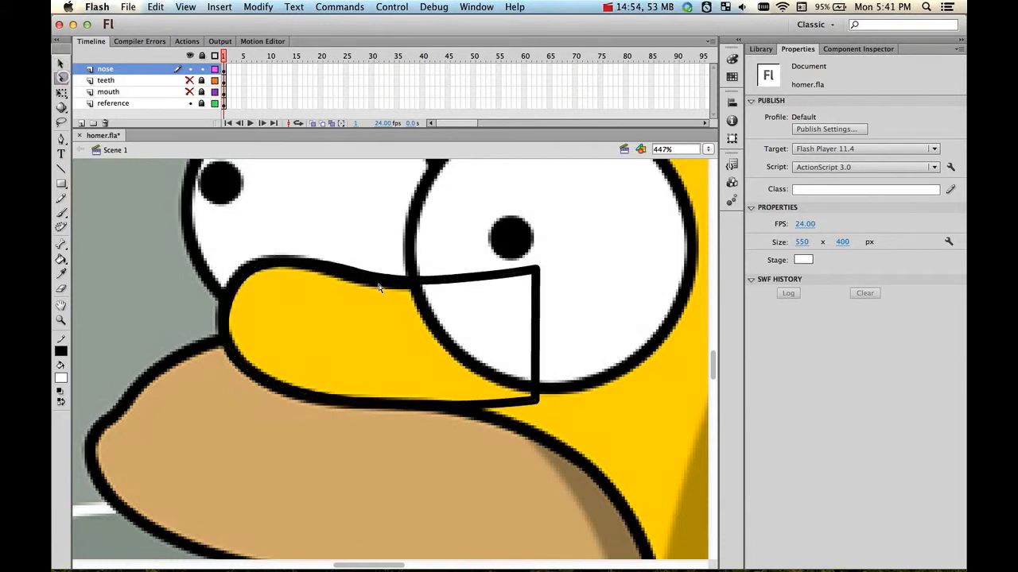
left_click(323, 269)
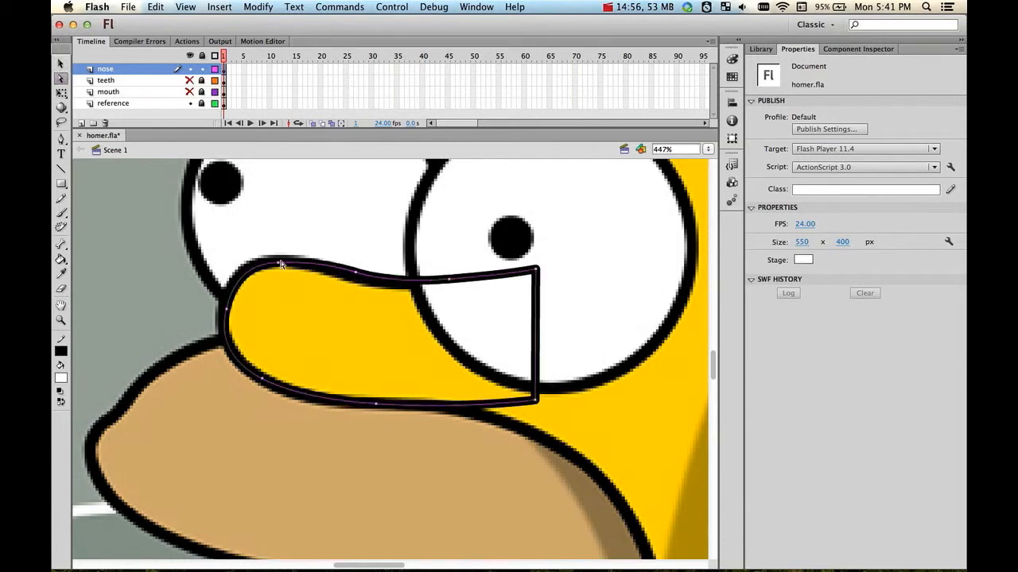
Undo the two curve adjustments and the straight closing edge of the nose outline
key("super+z")
key("super+z")
key("super+z")
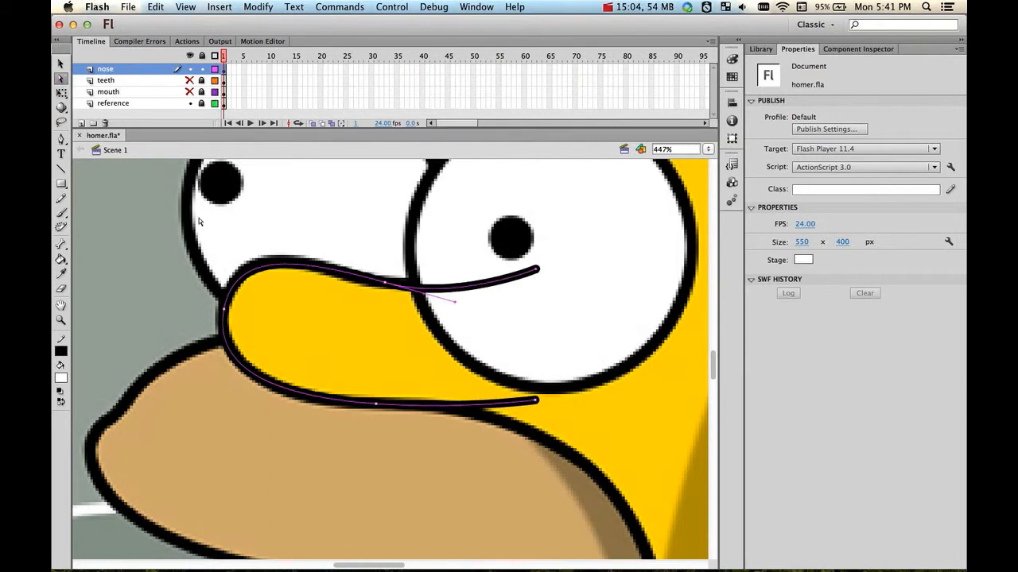
Adjust the upper curve handle of the nose-tip anchor with the Subselection tool to follow the reference
key("v")
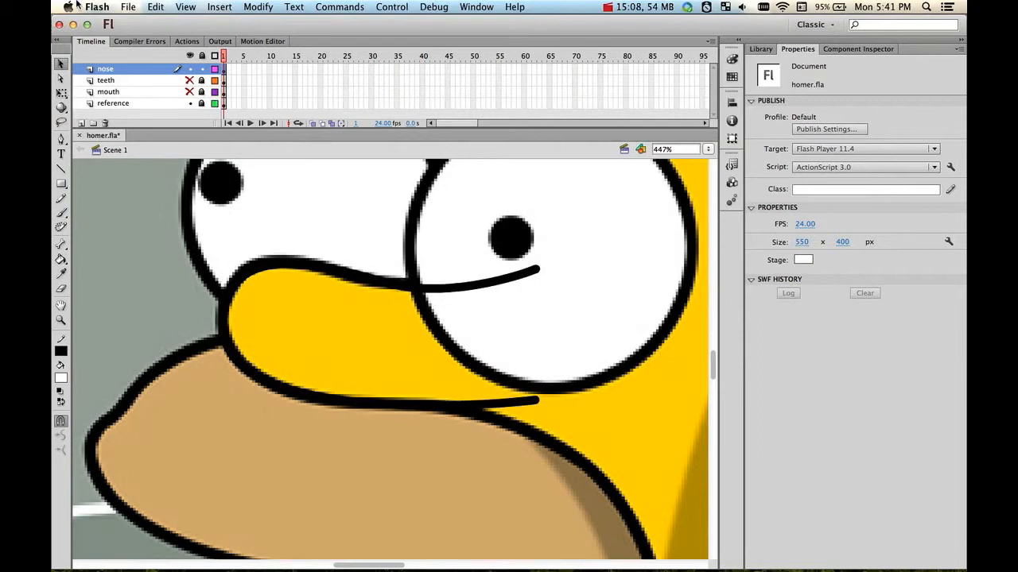
left_click(62, 169)
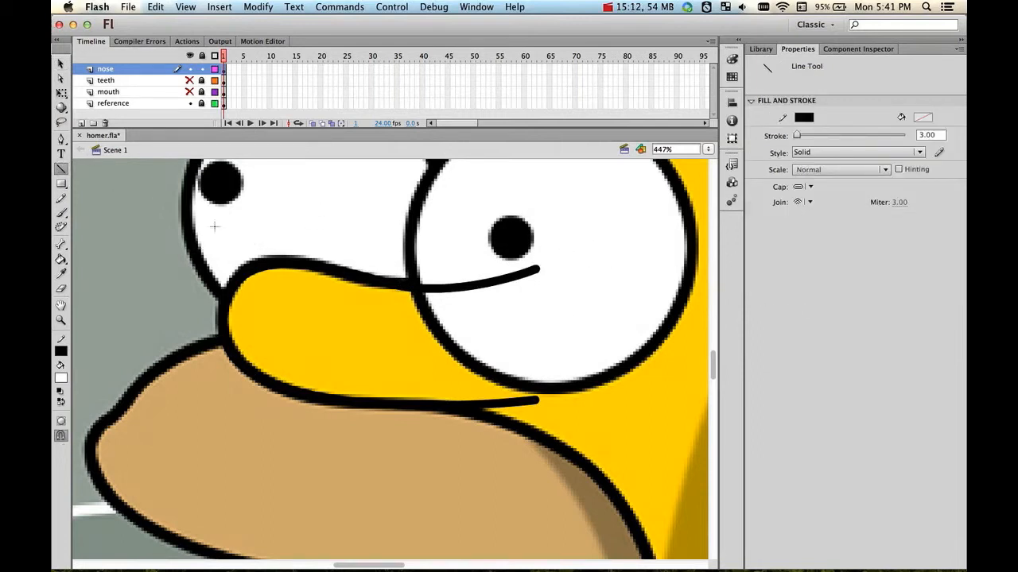
left_click(61, 78)
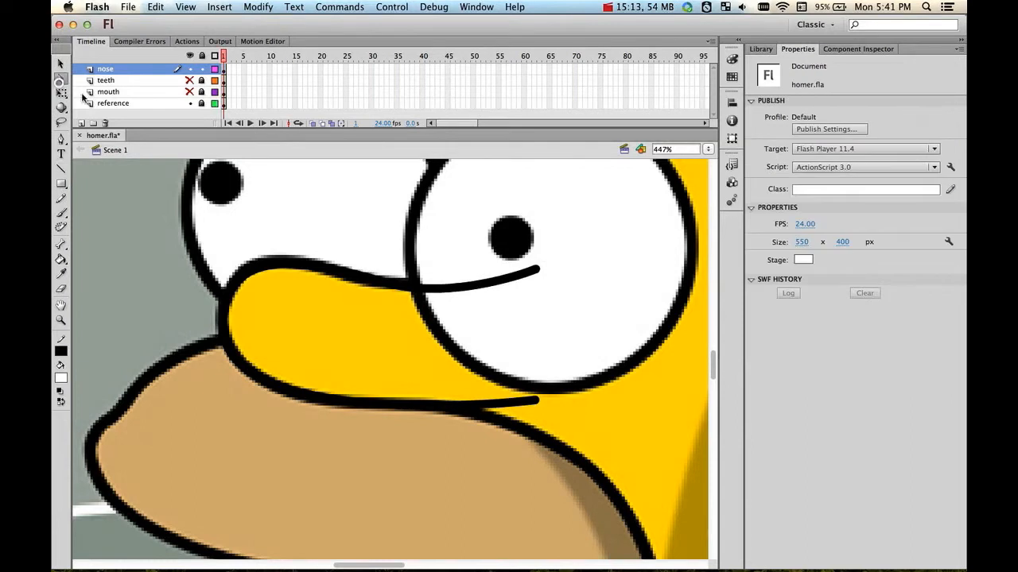
left_click(272, 265)
left_click(225, 308)
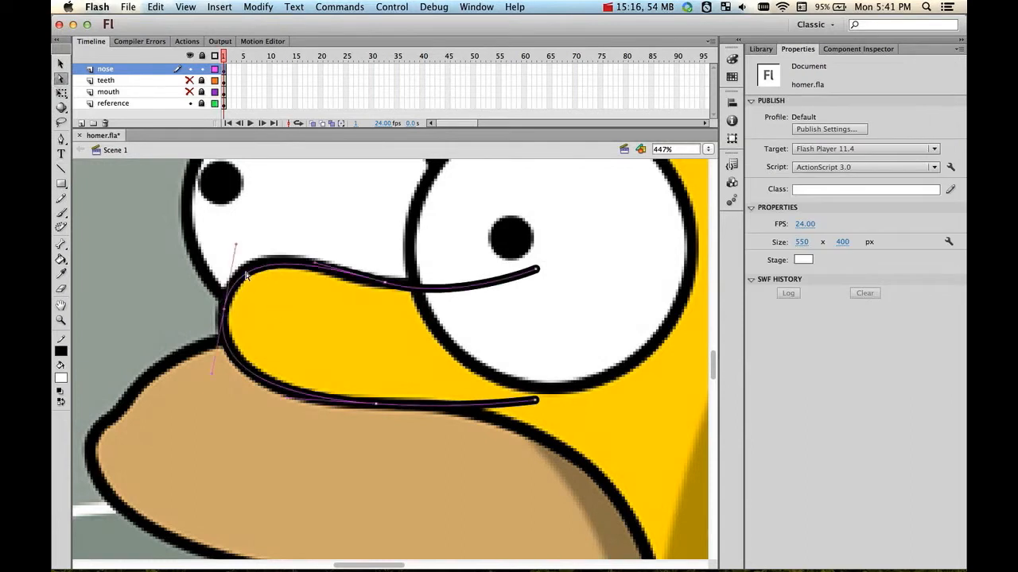
mouse_move(236, 248)
left_mouse_down()
mouse_move(231, 221)
mouse_move(230, 242)
left_mouse_up()
Reshape the upper nose curve at the anchor beside the large eye, shortening its handle and shifting the anchor slightly toward the tip
left_click(385, 285)
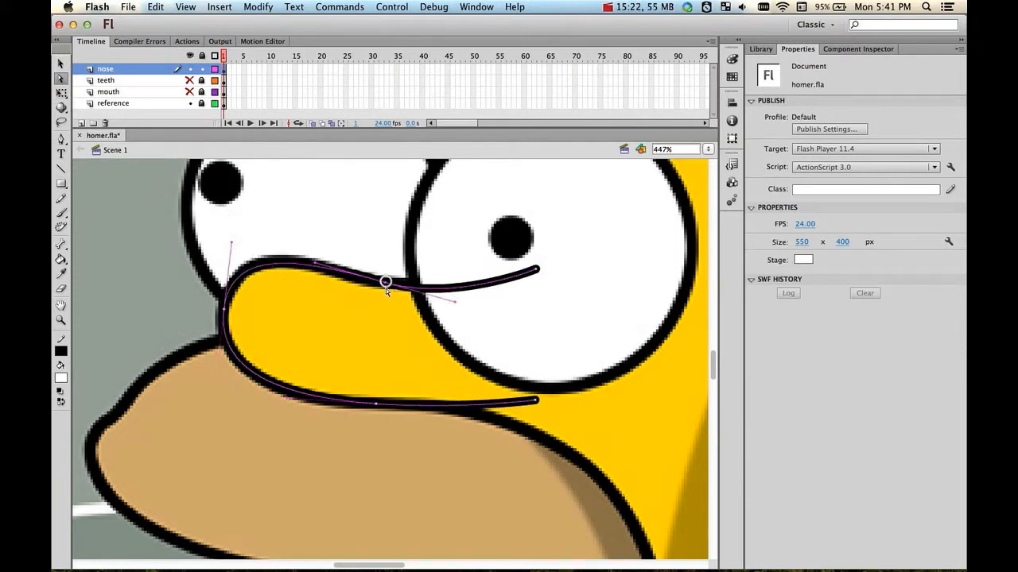
left_click_drag(455, 303, 364, 276)
left_click(383, 274)
left_click(342, 322)
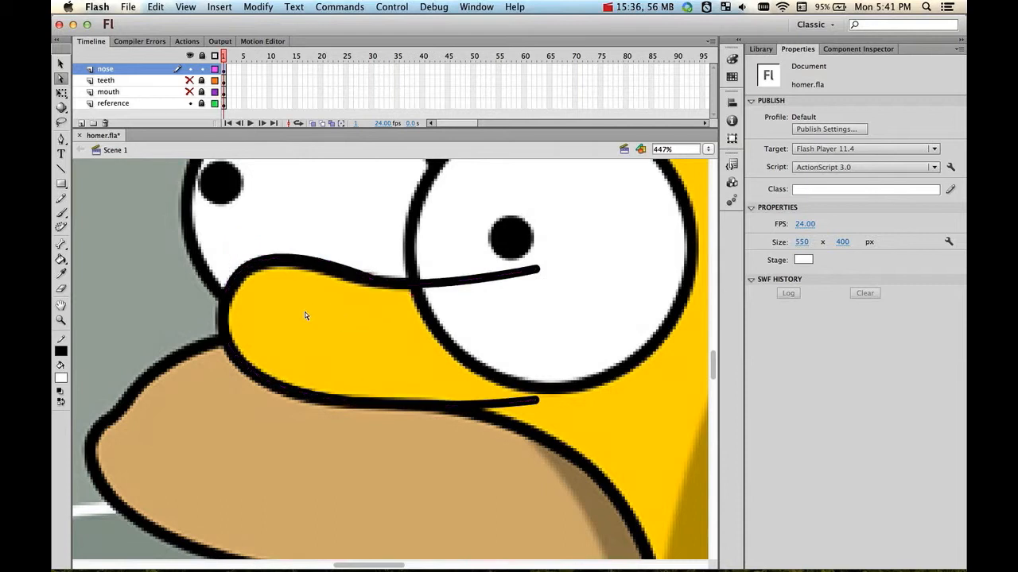
Fine-tune the handles of the nose-tip and upper anchors so the curve matches the reference, and deselect the path
left_click(282, 263)
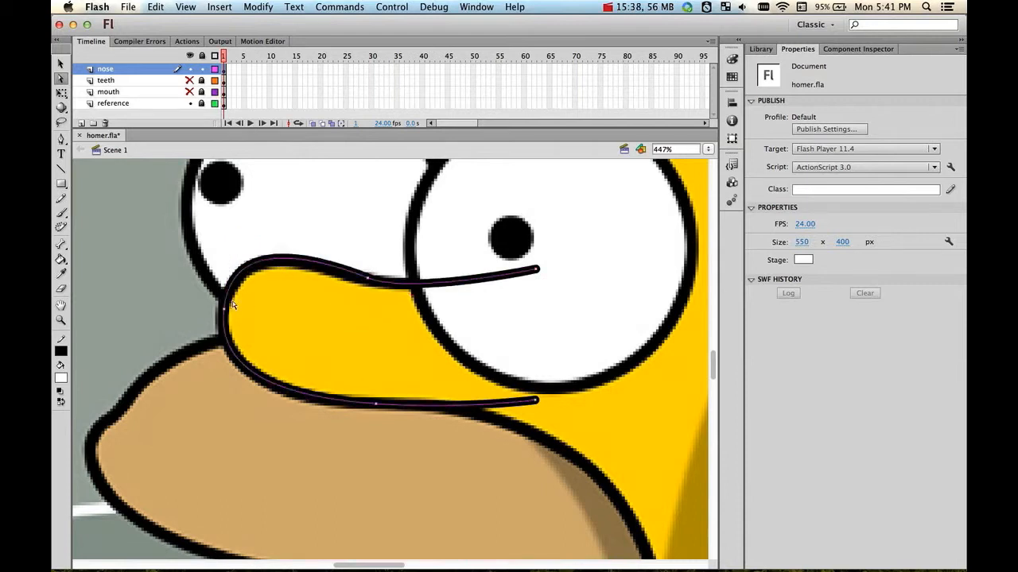
left_click_drag(225, 310, 236, 254)
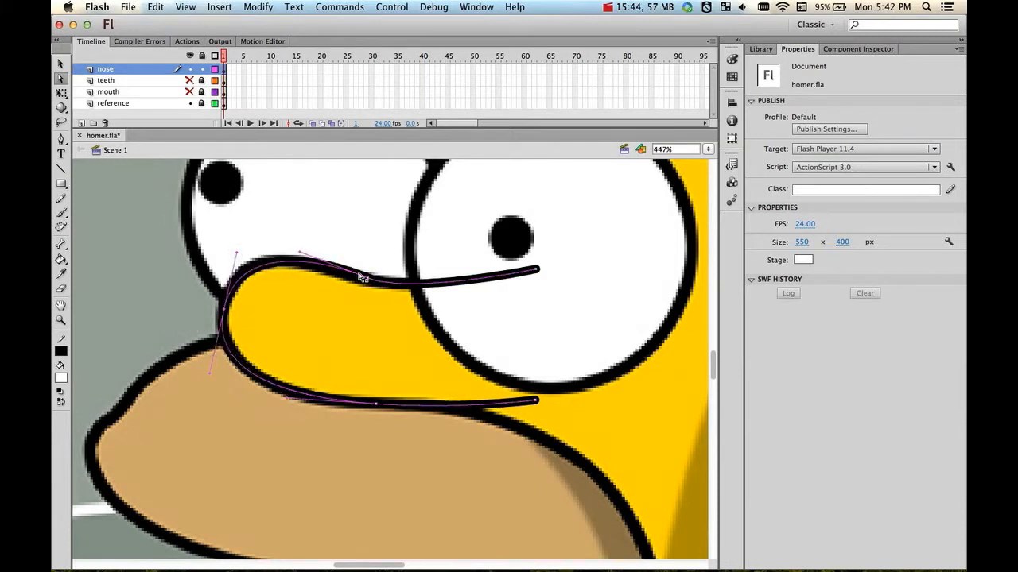
left_click_drag(368, 279, 411, 286)
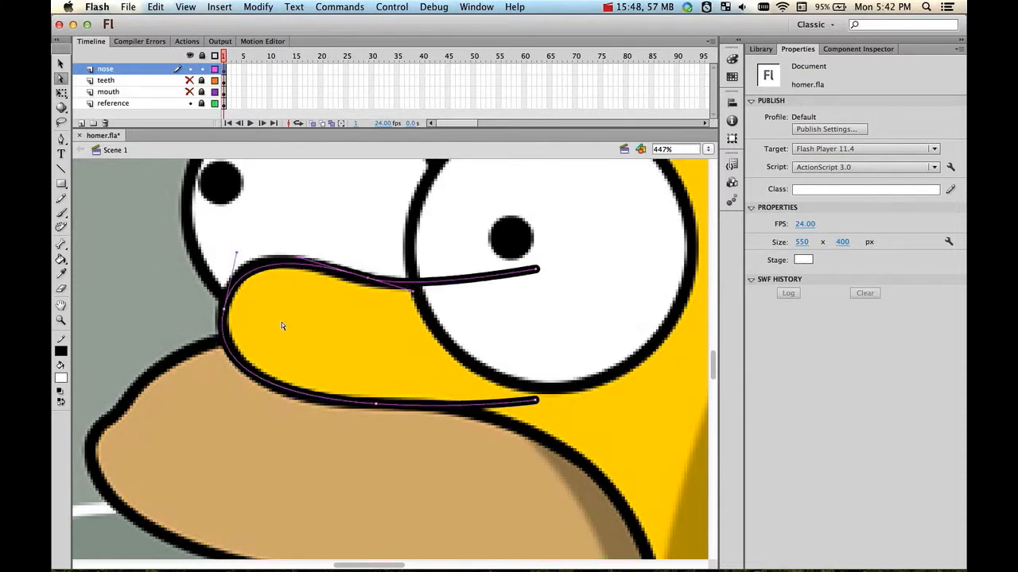
left_click(146, 262)
left_click_drag(533, 307, 453, 288)
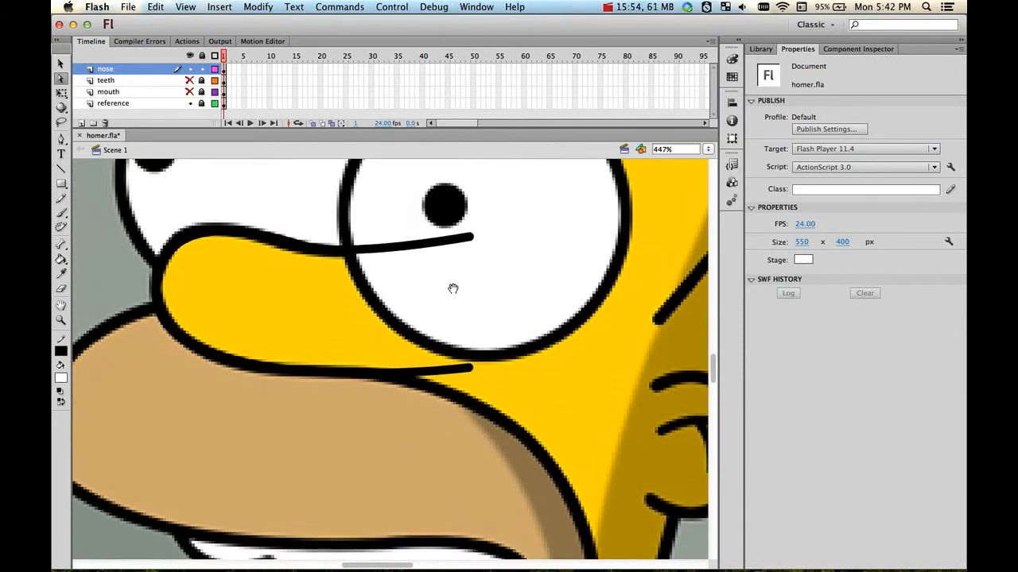
Hide the reference layer and smooth the dip in the nose's upper edge by lengthening the upper anchor's handle toward the open end
left_click(189, 103)
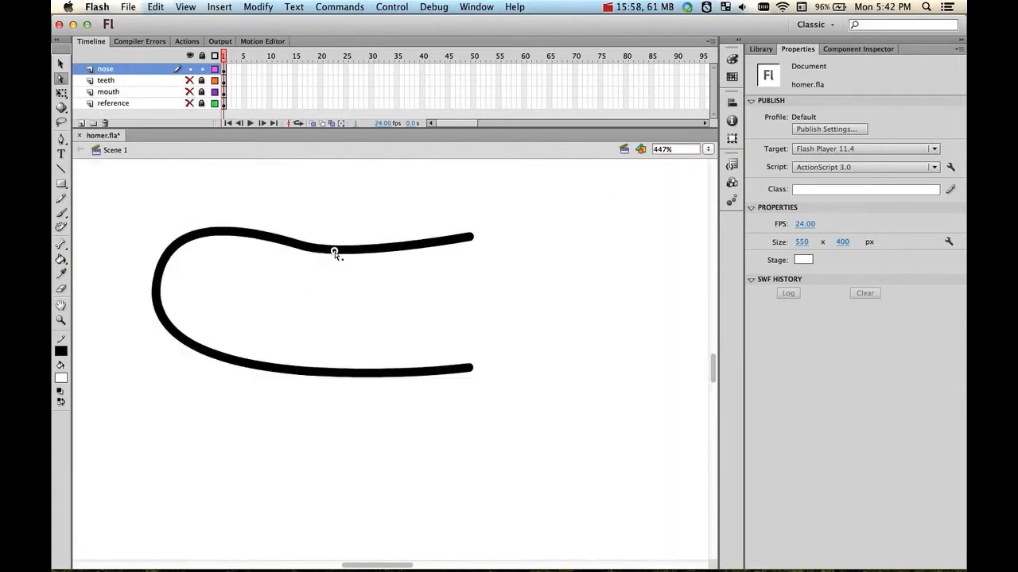
left_click(335, 252)
left_click(297, 244)
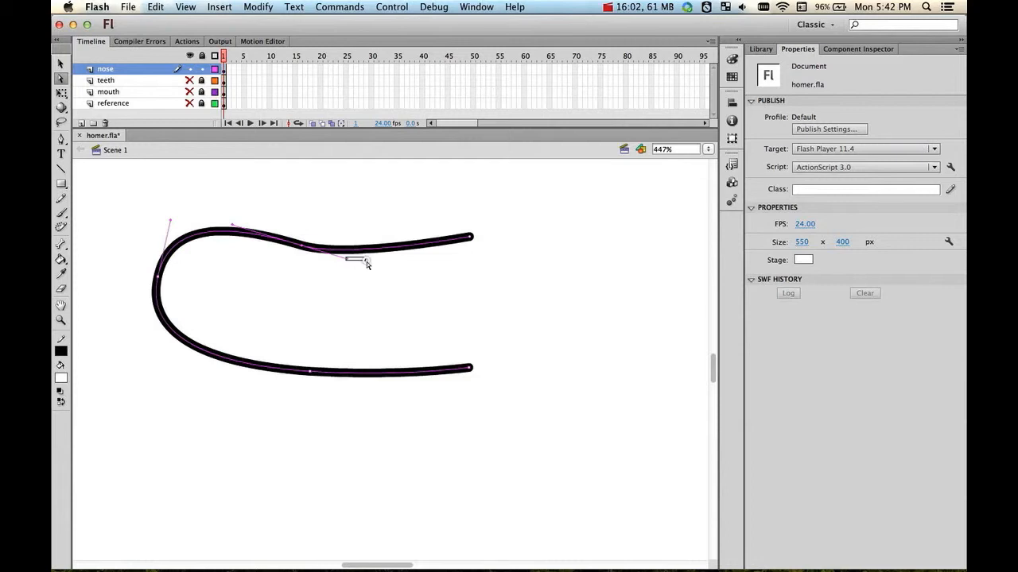
left_click(369, 262)
left_click(310, 248)
left_click(302, 246)
left_click_drag(345, 261, 387, 268)
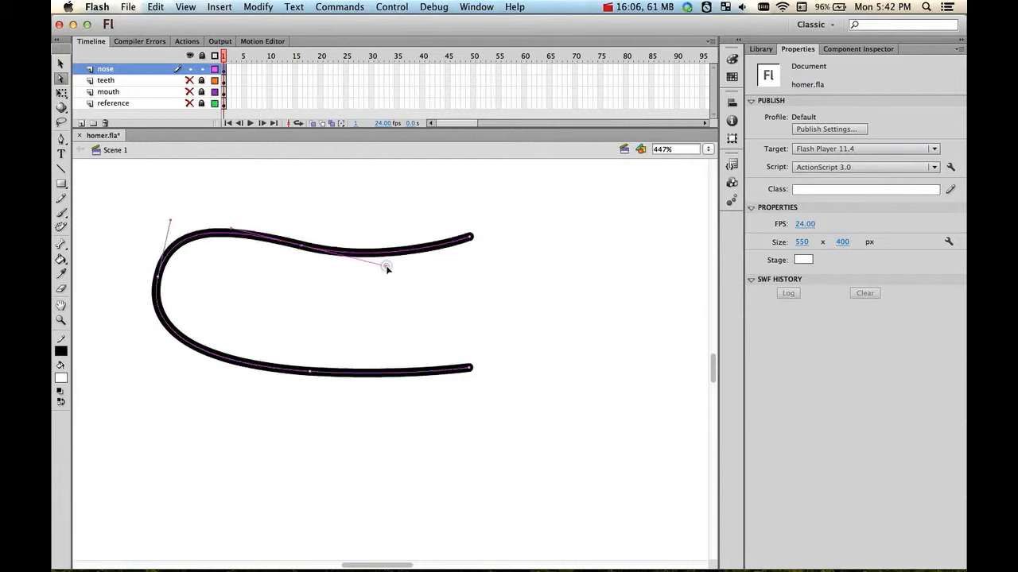
left_click(388, 221)
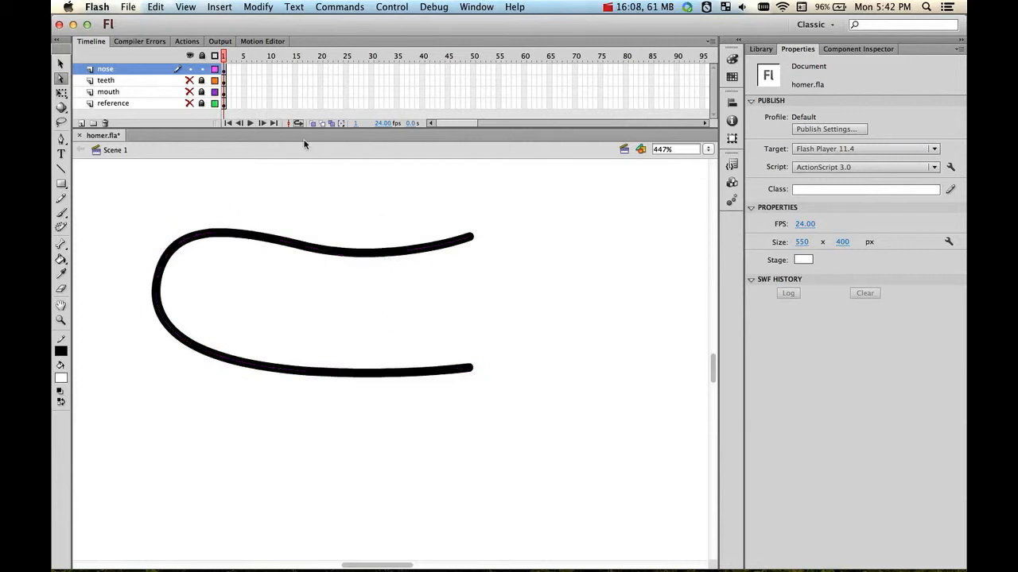
left_click(306, 250)
left_click(295, 209)
Close the nose's open end with a straight, near-vertical line crossing both strokes, show the reference, and fill the nose with its yellow
left_click(61, 167)
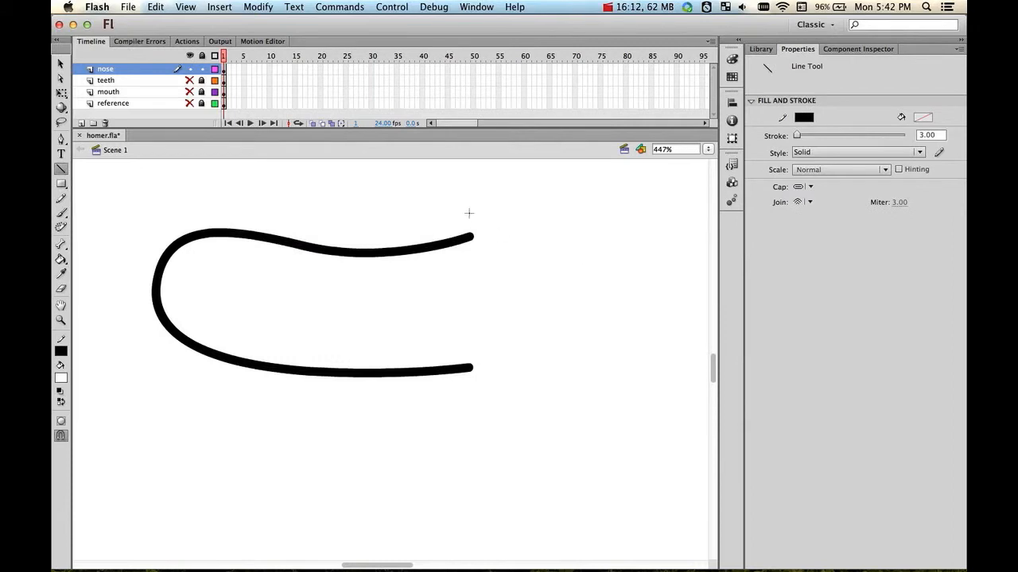
left_click_drag(469, 213, 459, 403)
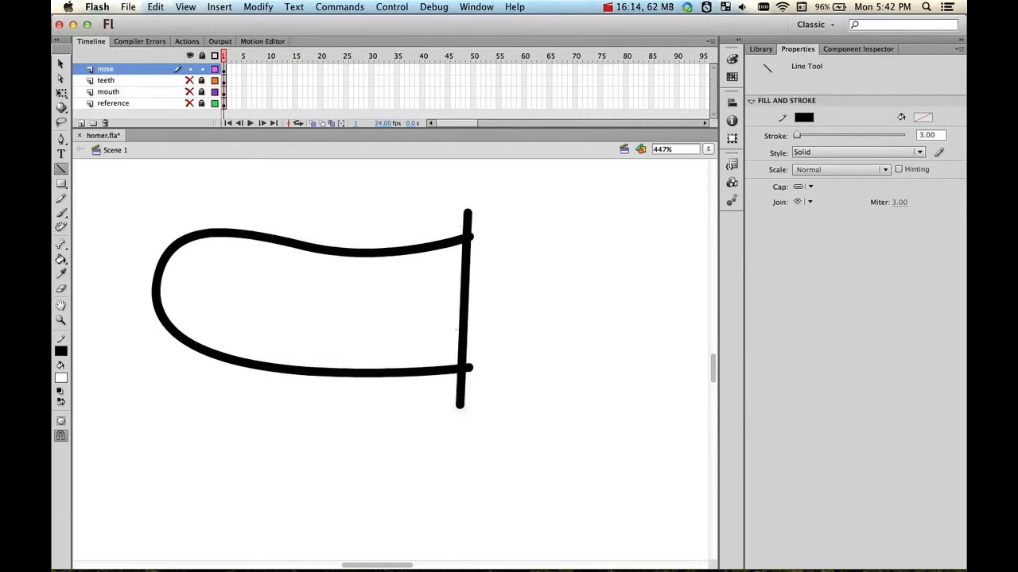
left_click(189, 103)
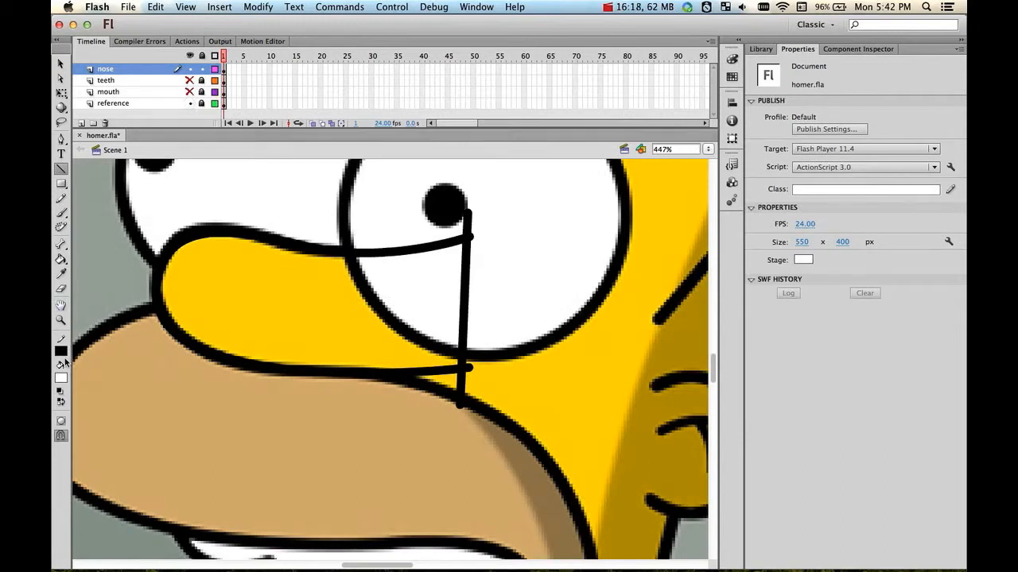
left_click(61, 259)
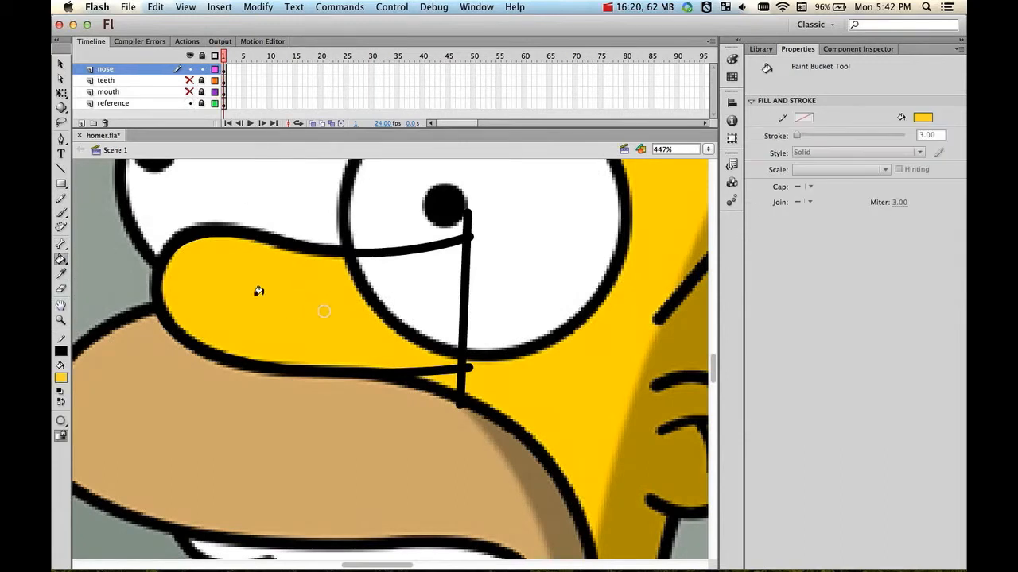
left_click(286, 306)
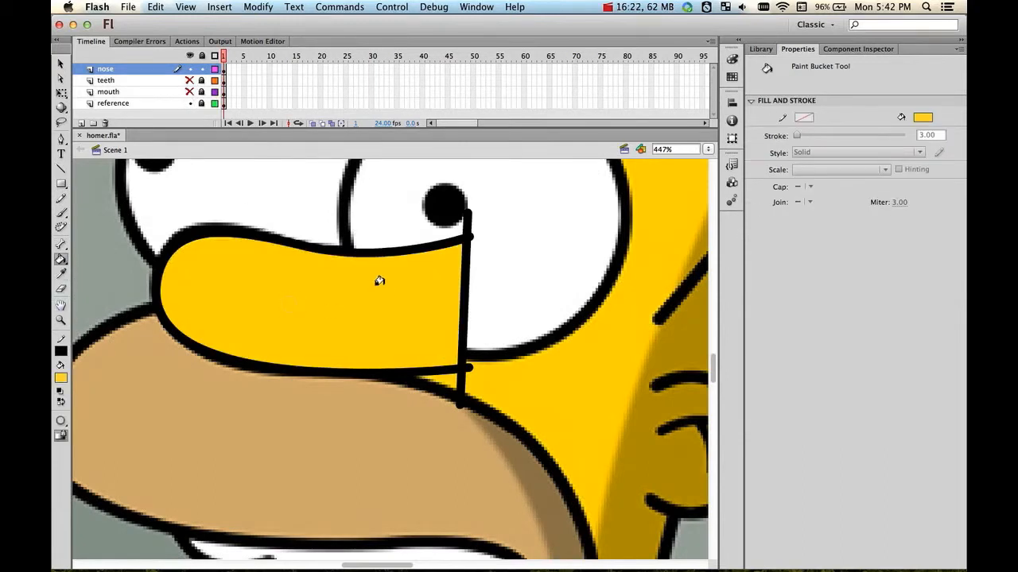
Hide the reference layer and delete all three segments of the straight line closing the nose
left_click(189, 103)
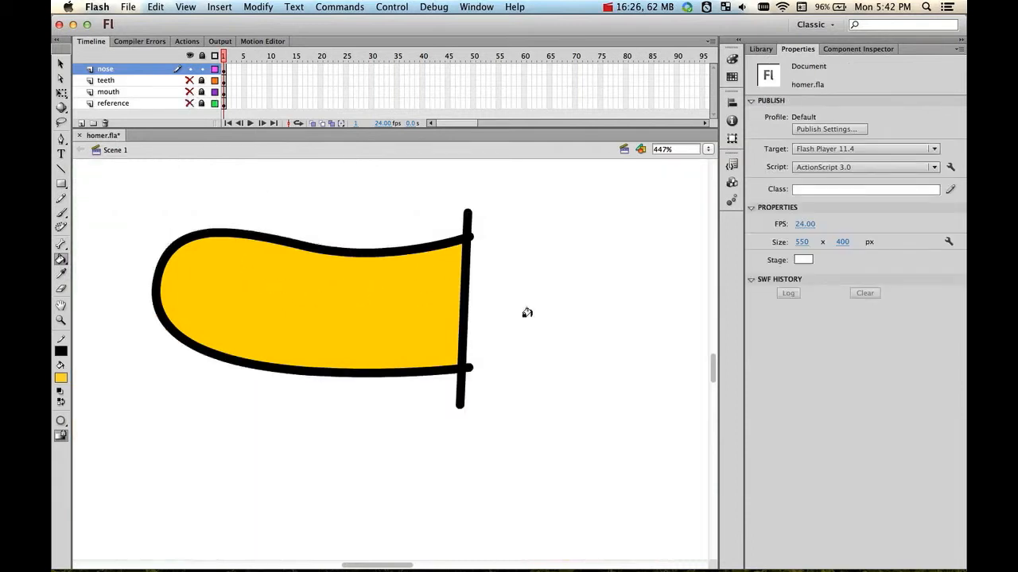
key("v")
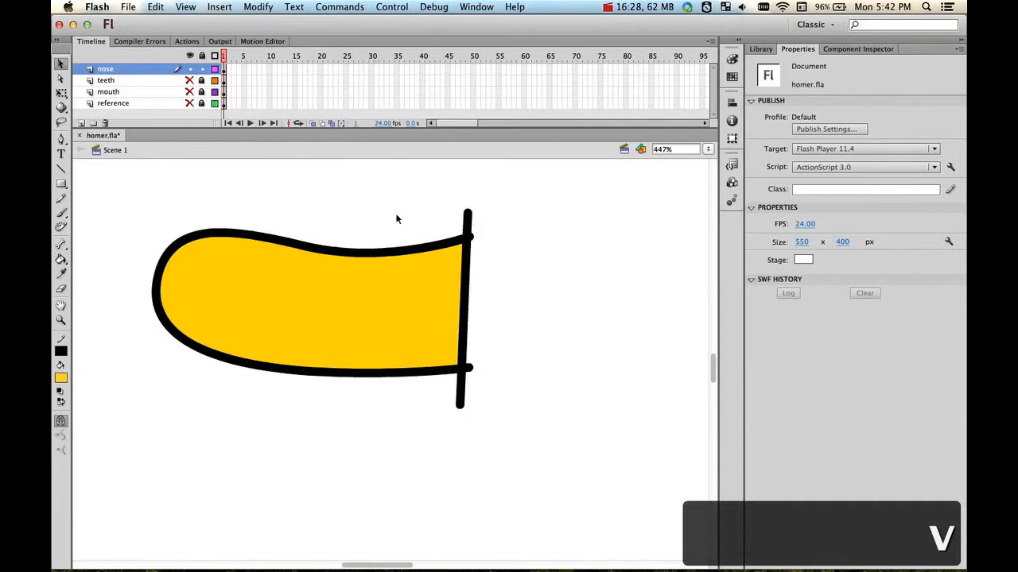
left_click(467, 221)
key("BackSpace")
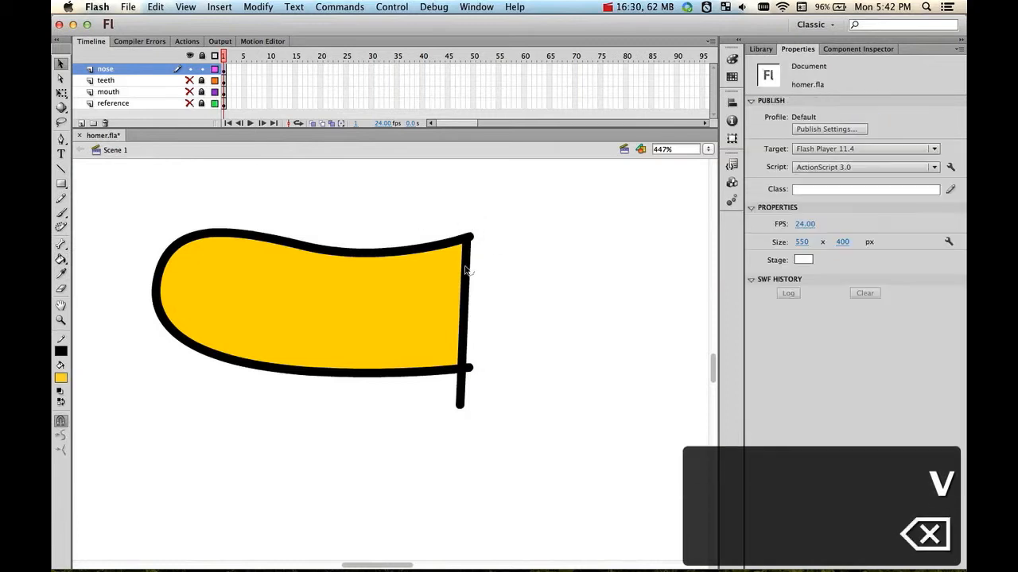
left_click(466, 271)
key("BackSpace")
left_click(461, 388)
key("BackSpace")
left_click(499, 353)
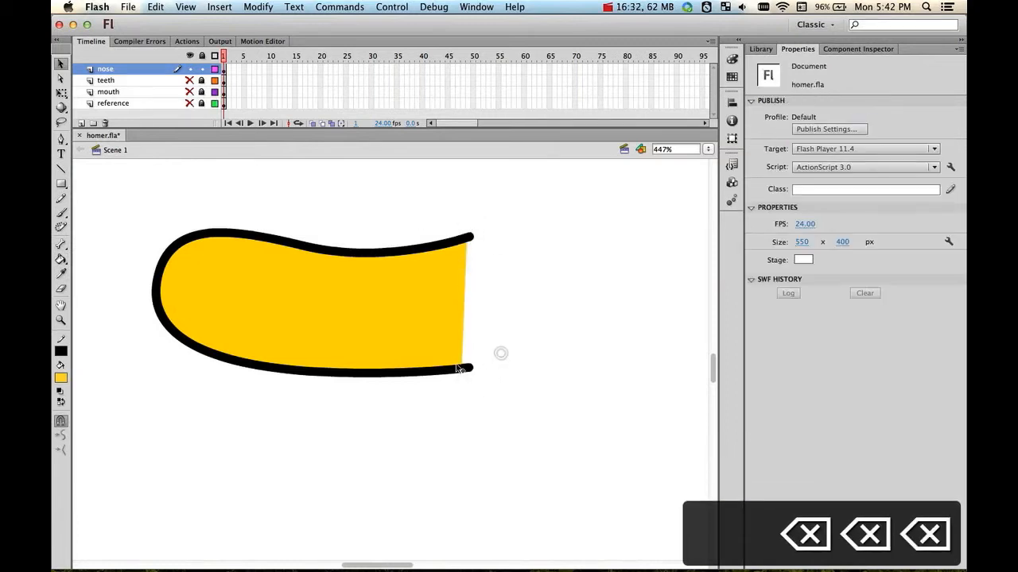
Toggle the mouth, teeth, nose and reference layers to compare where the nose's lower edge meets the mouth with the reference
left_click(190, 92)
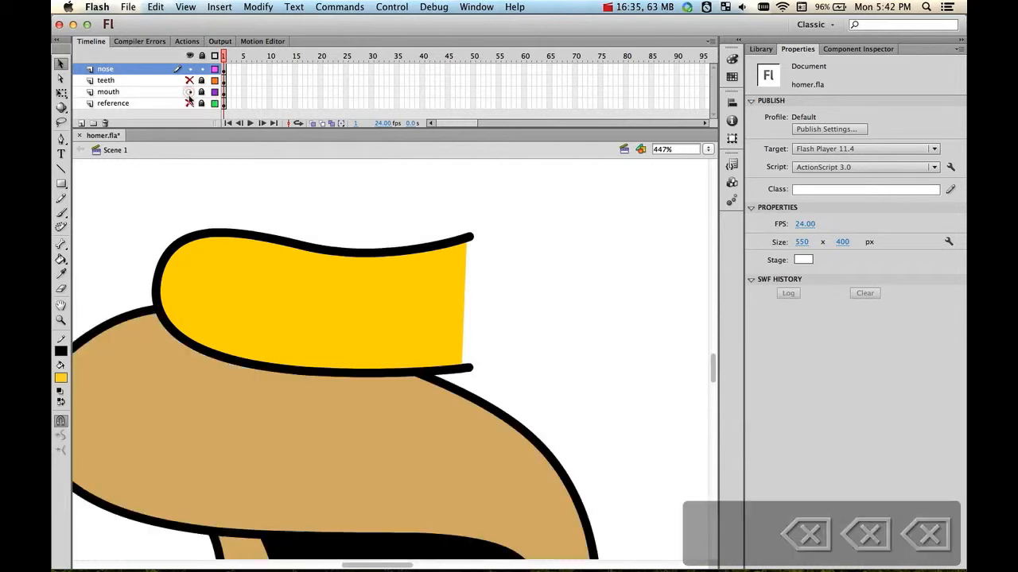
double_click(421, 370)
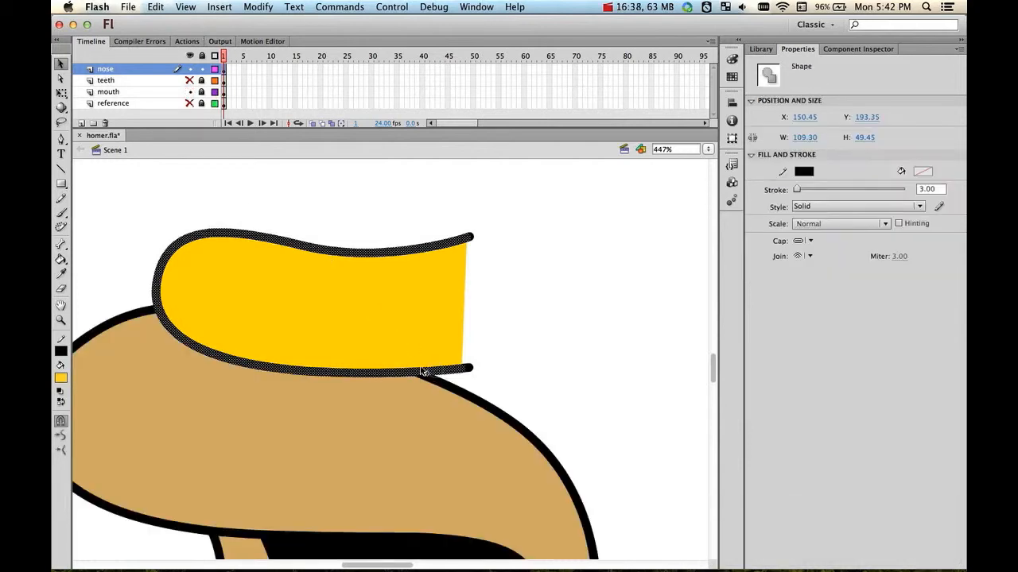
left_click(502, 359)
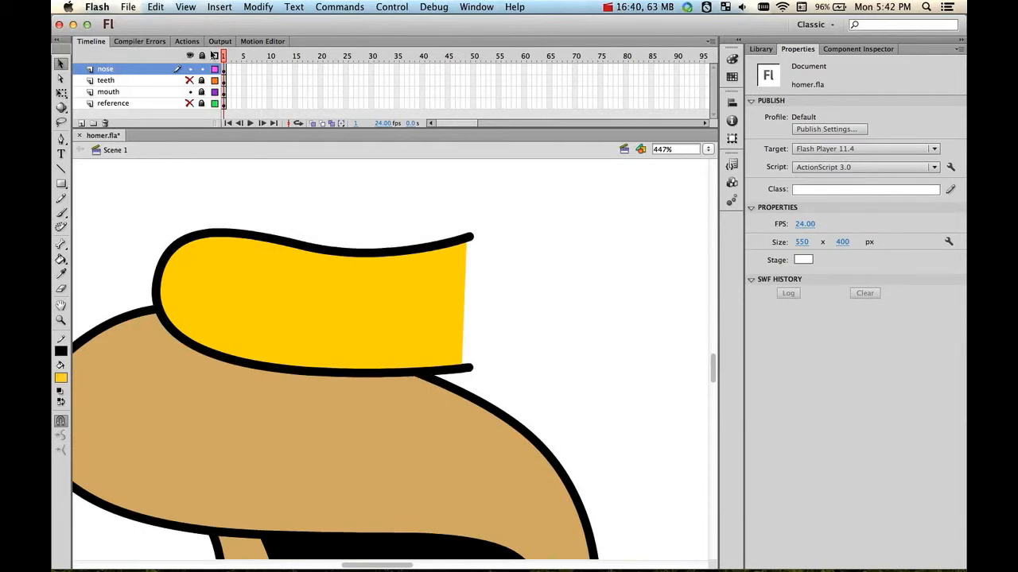
left_click(190, 81)
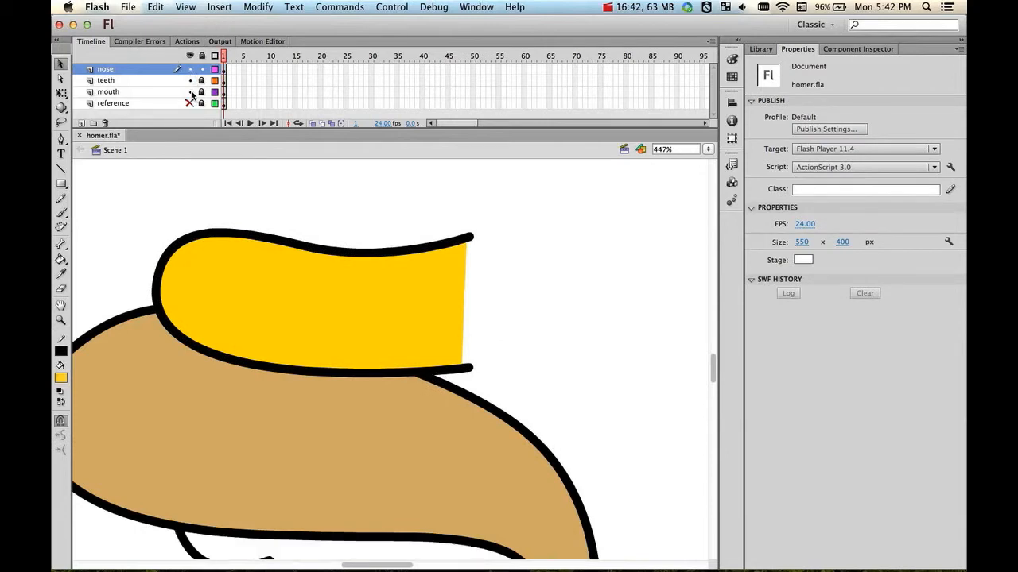
left_click(190, 91)
left_click(190, 80)
left_click(190, 68)
left_click(190, 103)
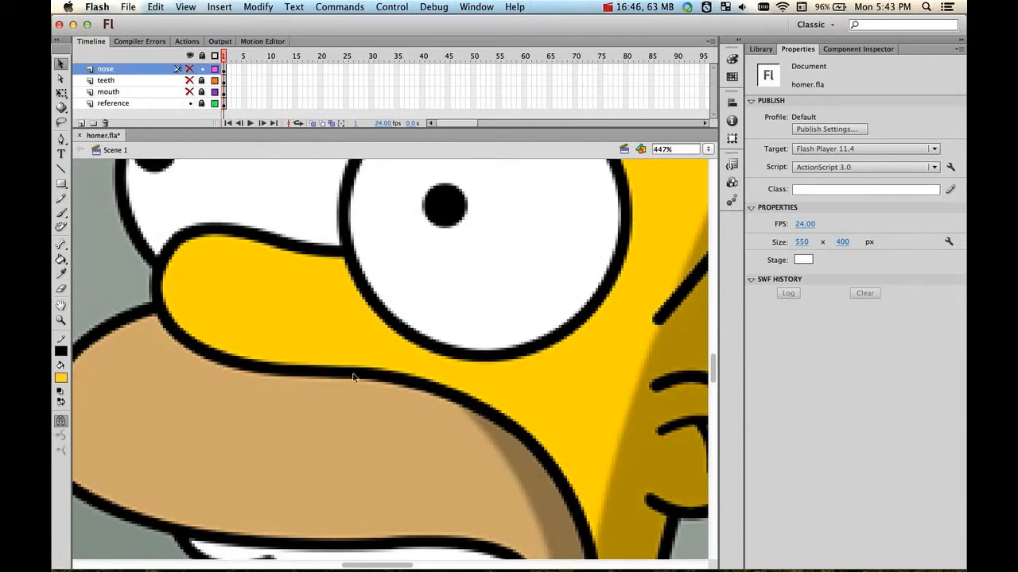
right_click(189, 69)
left_click(191, 70)
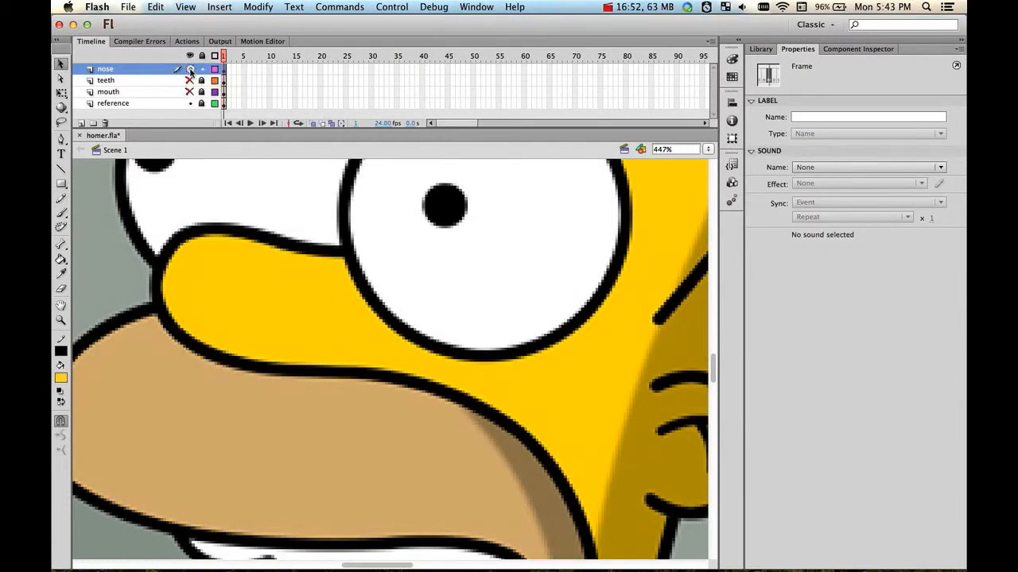
left_click(190, 69)
left_click(189, 91)
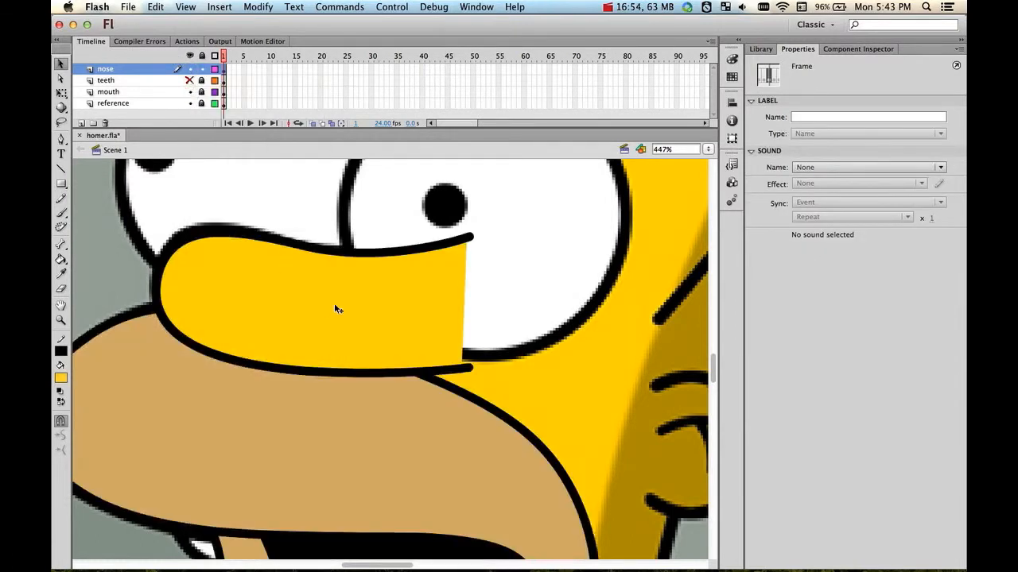
Move the end of the nose's lower edge down onto the mouth outline, delete the stray end point, and bend the curve to follow it
left_click(469, 369)
left_click(481, 369)
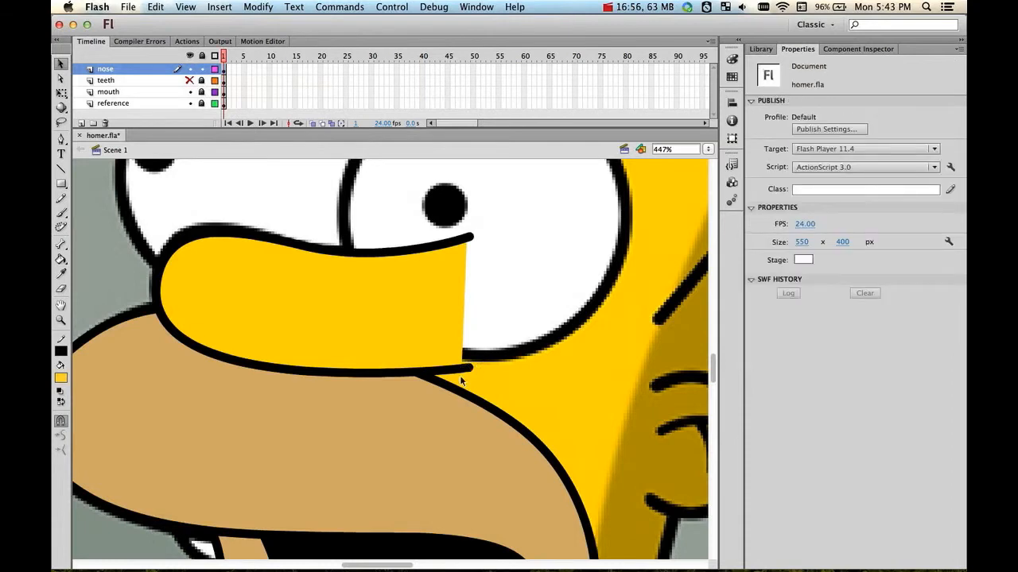
key("a")
left_click(465, 370)
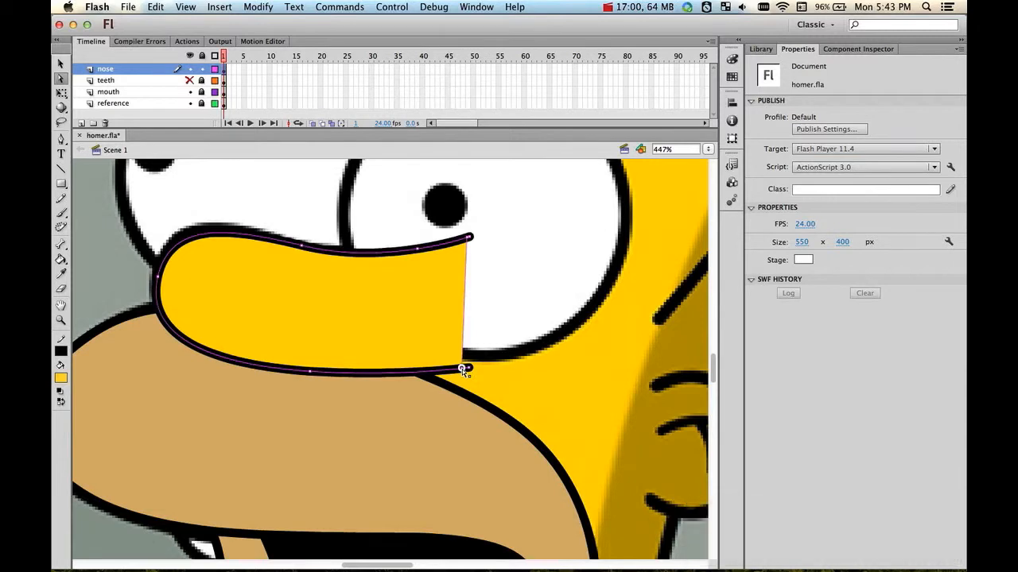
left_click_drag(464, 370, 447, 382)
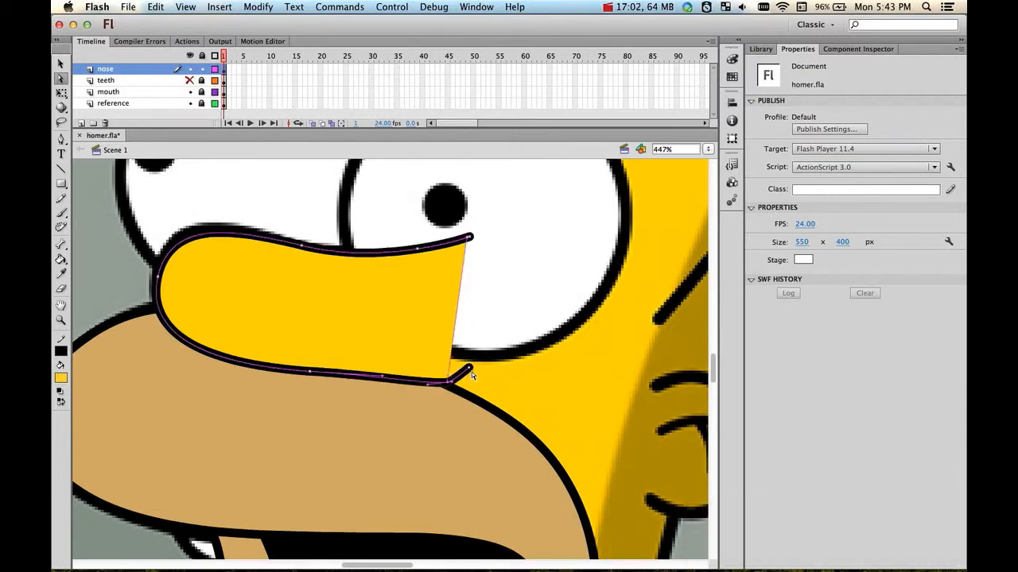
left_click(469, 369)
key("BackSpace")
left_click_drag(448, 387, 451, 392)
left_click_drag(428, 381, 418, 371)
left_click(477, 383)
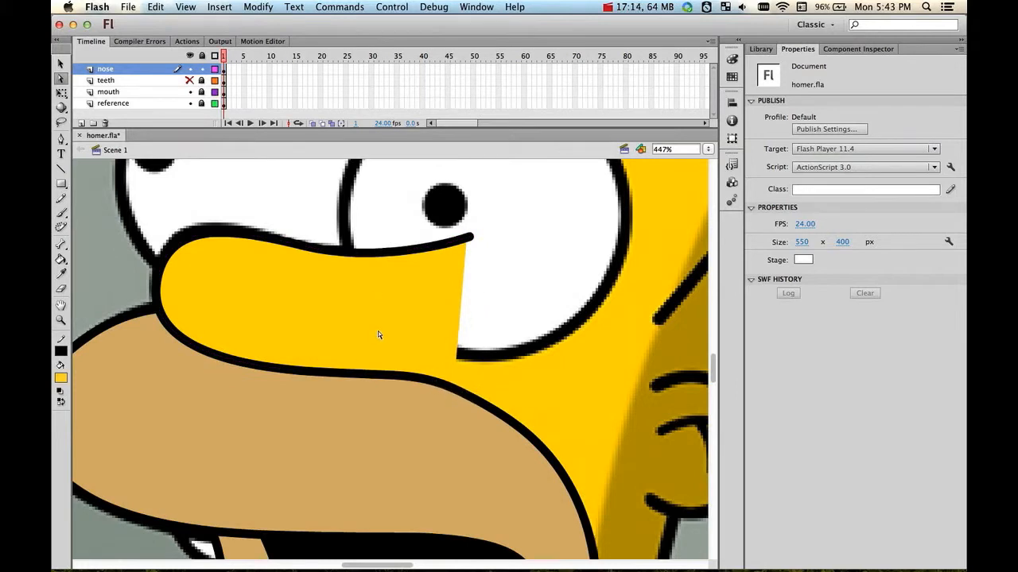
Hide the reference and show the teeth layer to review the traced nose, teeth and mouth together
double_click(61, 320)
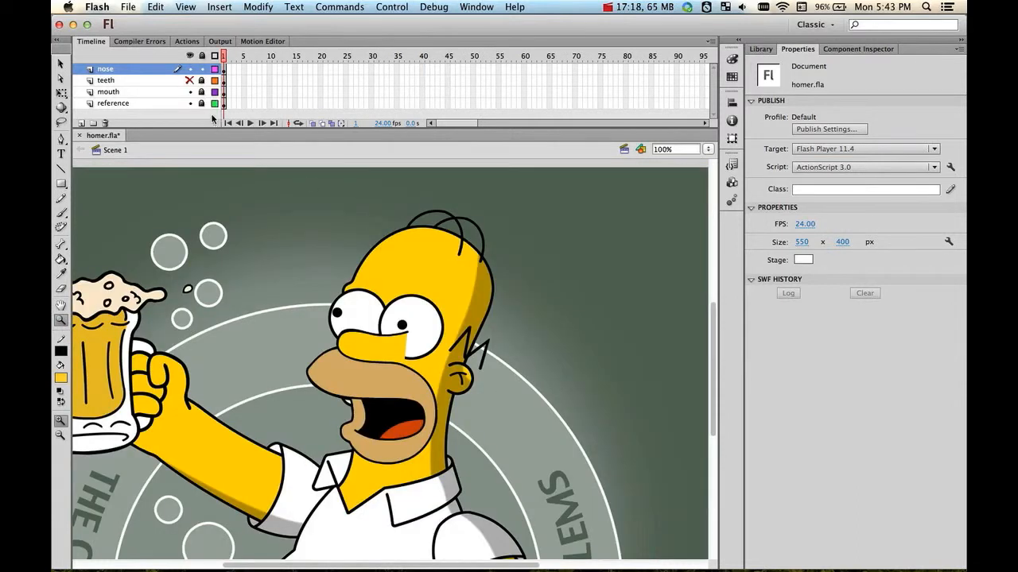
left_click(190, 103)
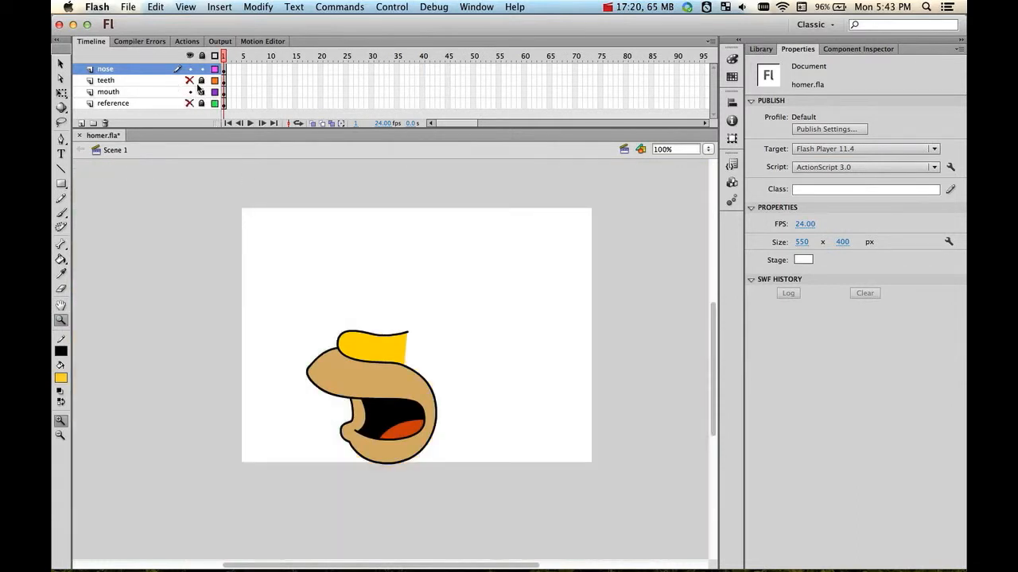
left_click(190, 80)
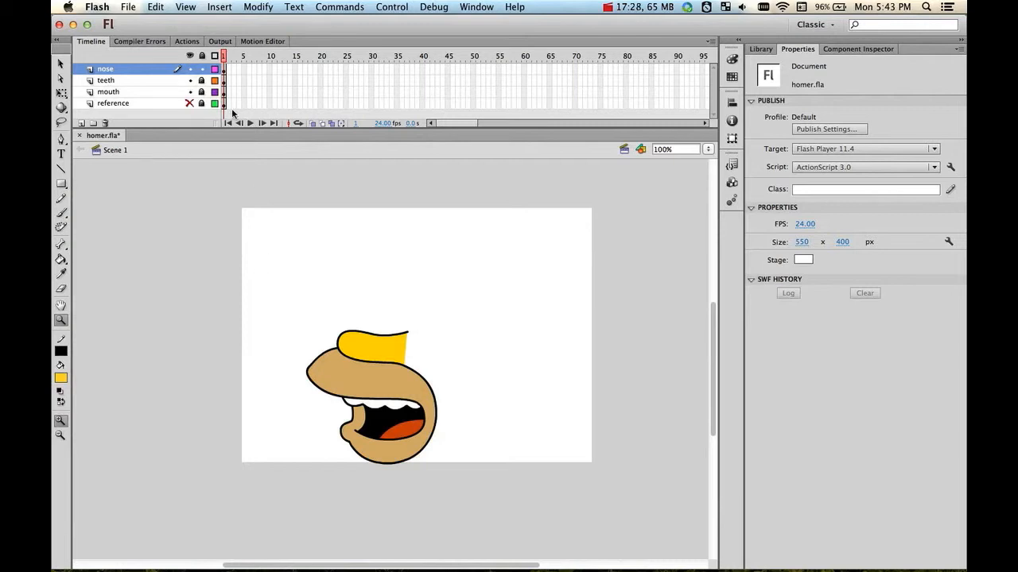
Lock the nose layer, add a new layer above it named "eye", and enlarge the timeline to fit all layers
left_click(202, 69)
left_click(81, 123)
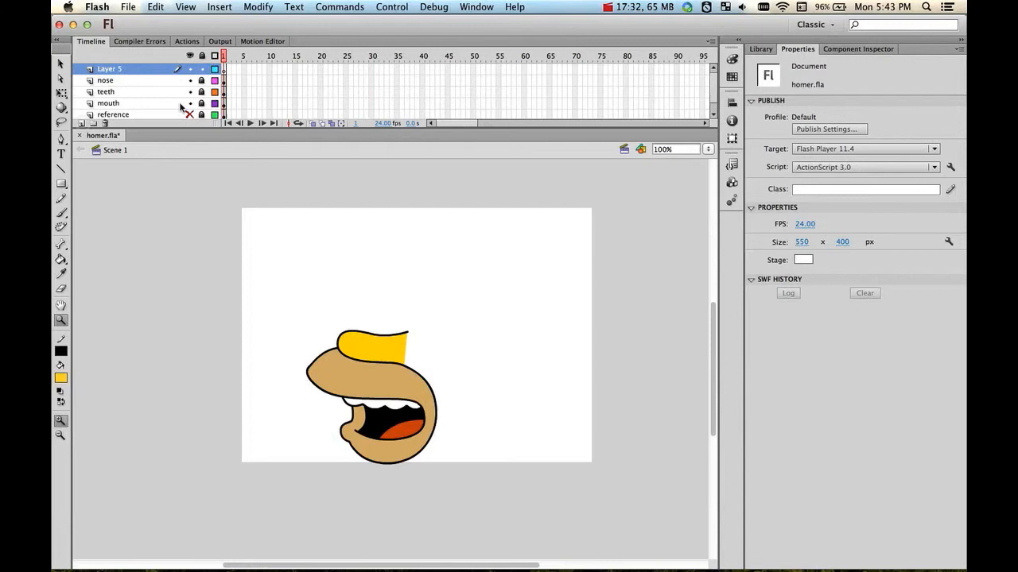
double_click(118, 71)
type("eye")
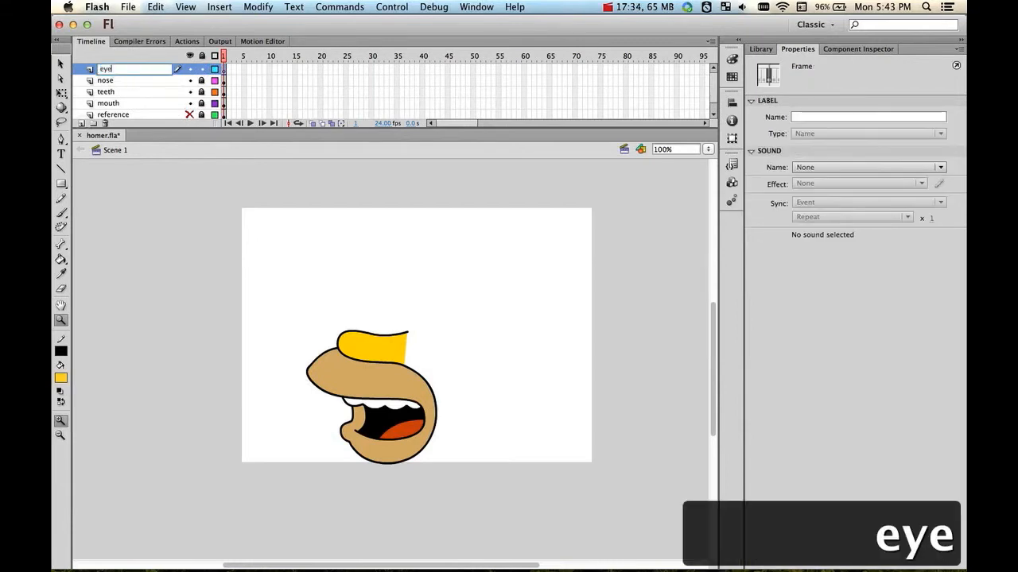
key("Return")
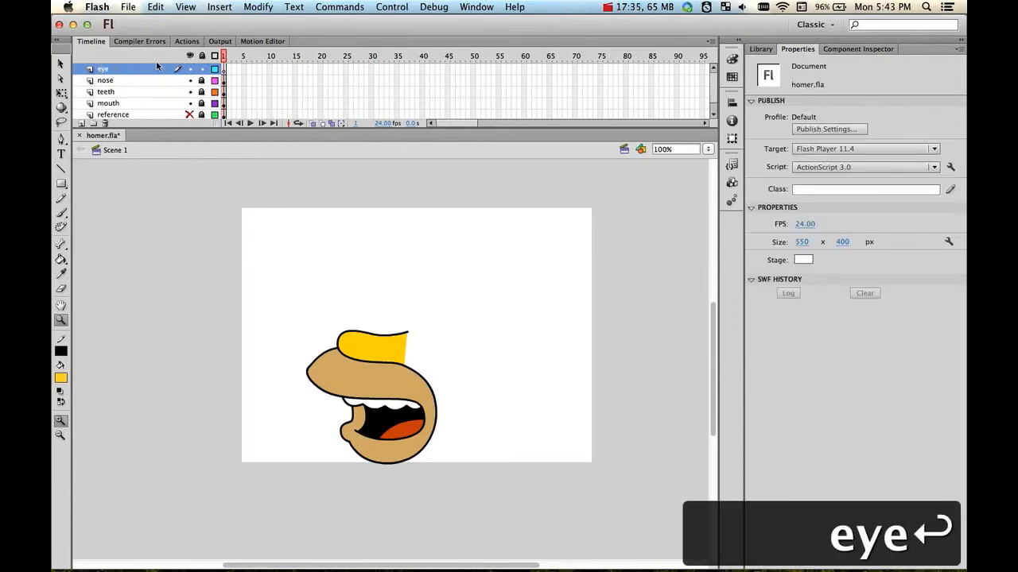
left_click_drag(207, 129, 207, 140)
Show the reference and draw a white-filled circle with a 3.00 black stroke over the large eye using the Oval tool
left_click(189, 114)
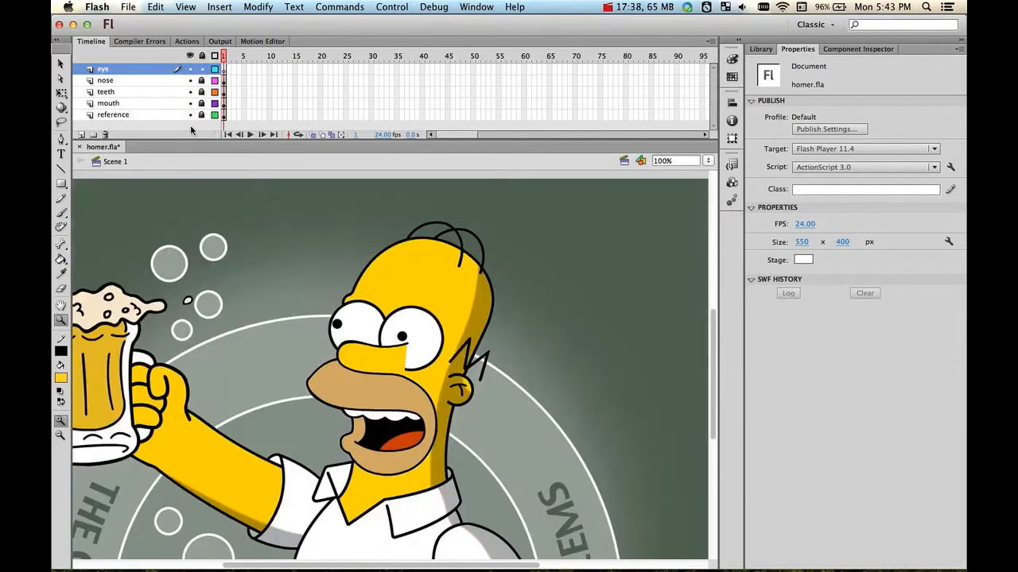
left_click(423, 346)
left_click(424, 347)
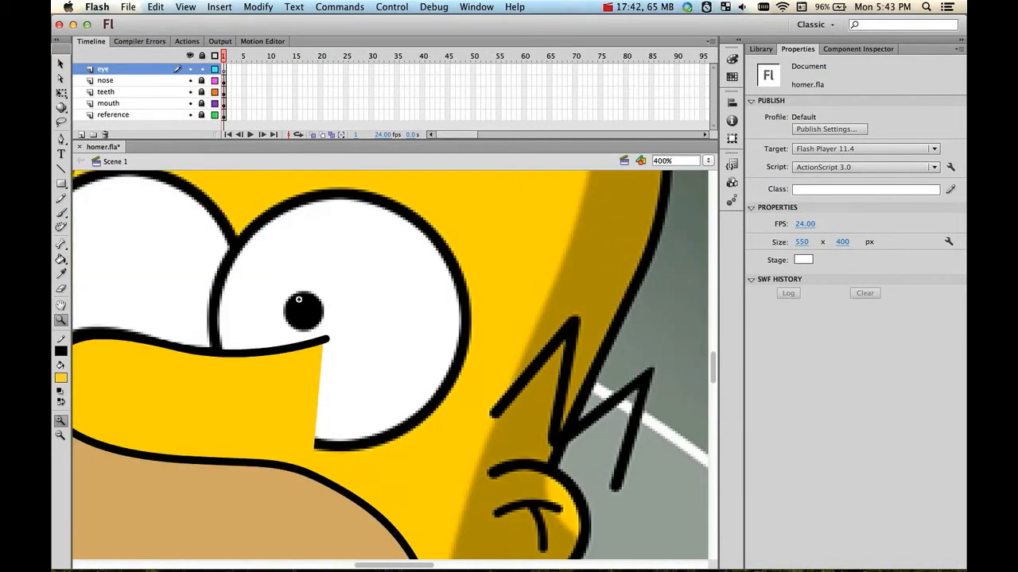
left_click(61, 184)
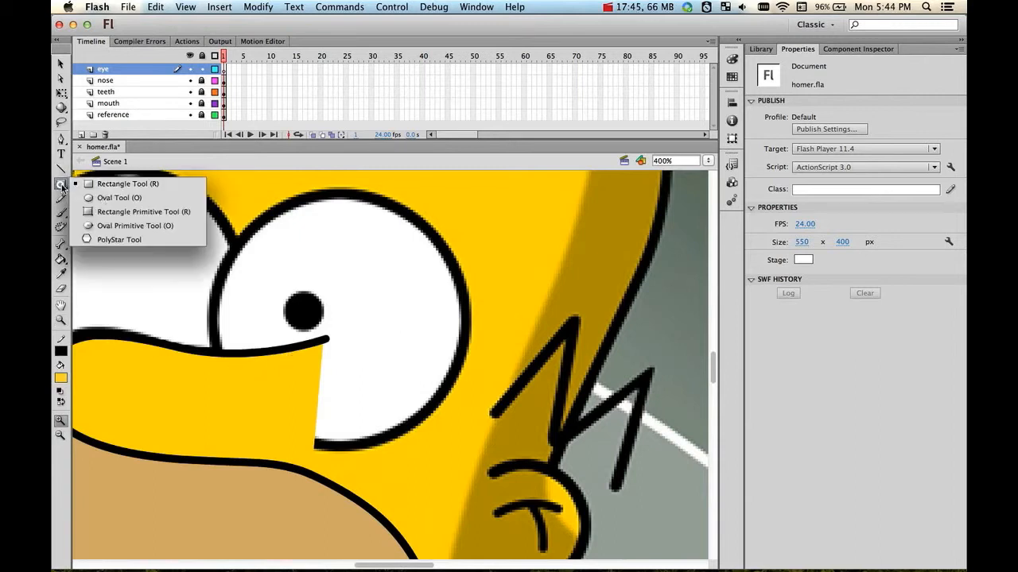
left_click(116, 199)
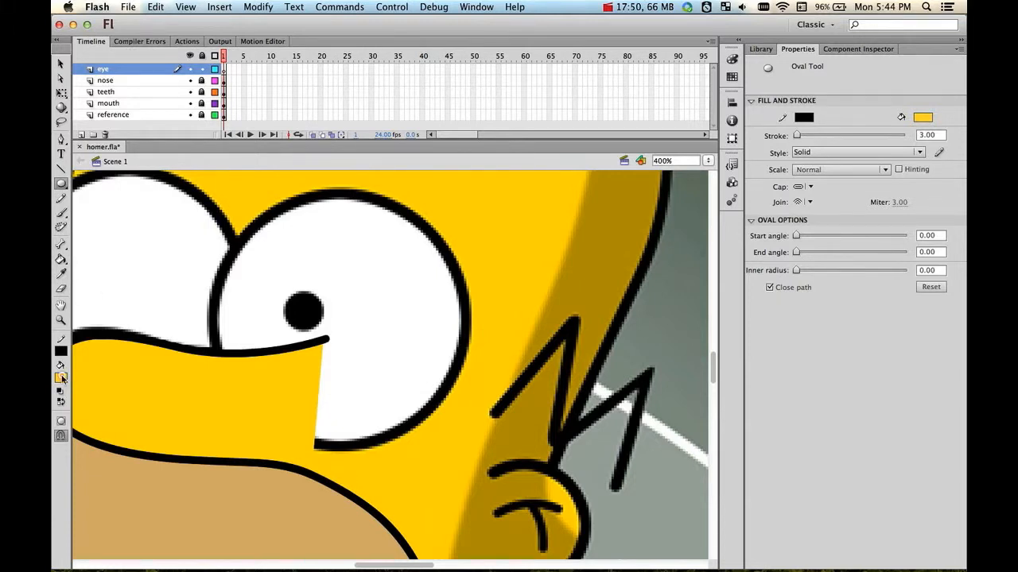
left_click(62, 377)
left_click(71, 451)
left_click(61, 351)
left_click(62, 380)
left_click_drag(215, 196, 462, 450)
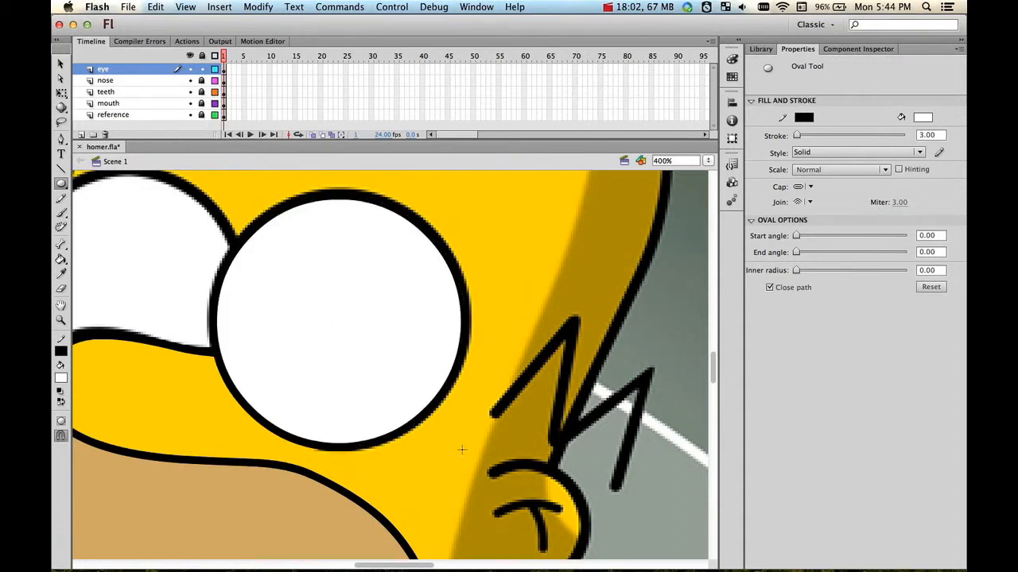
Nudge the white eye circle slightly up and right to X 216.75, Y 137.95 so it lines up with the reference eye
key("v")
double_click(318, 316)
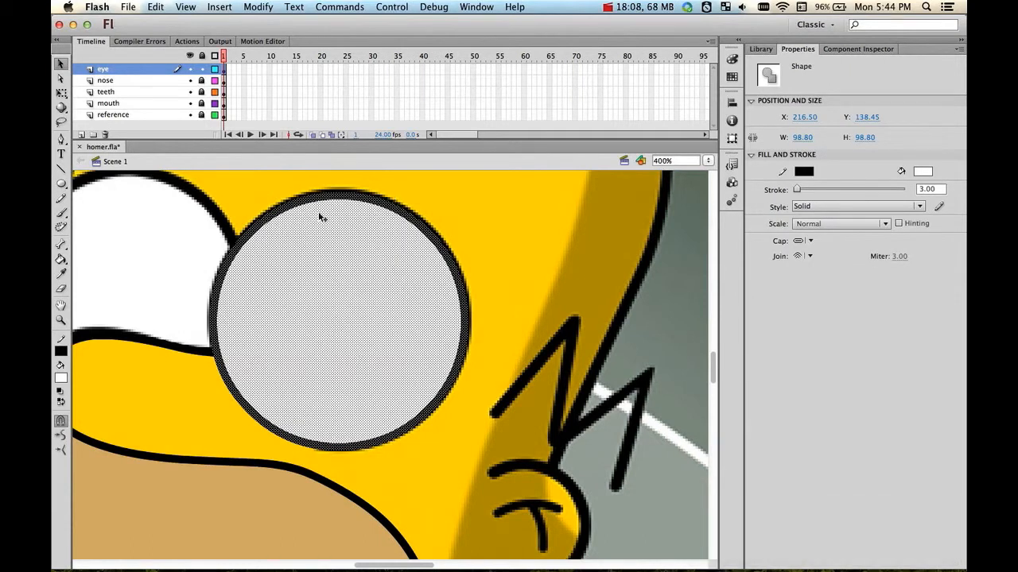
key("Up")
key("Up")
key("Up")
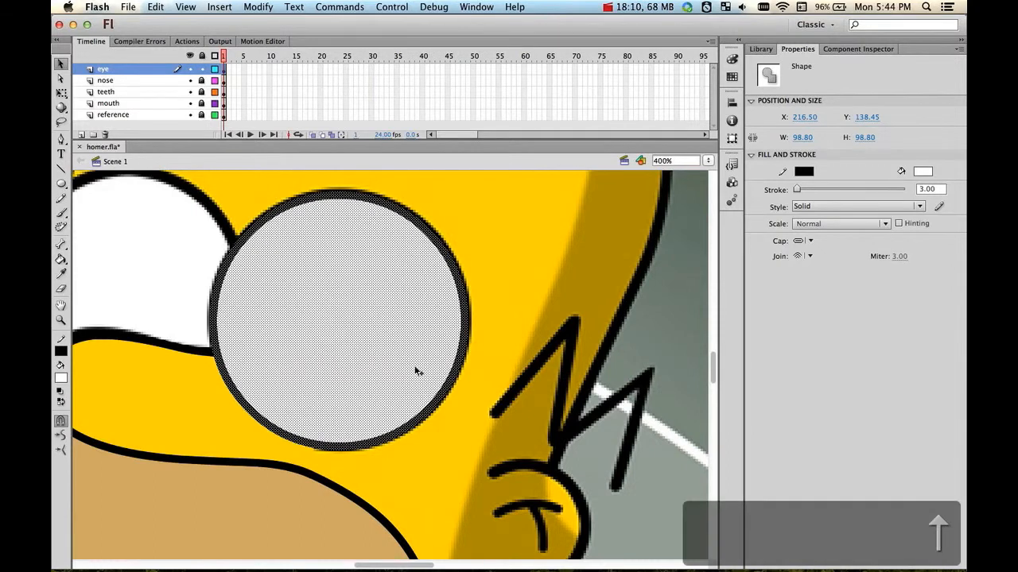
key("Right")
key("Right")
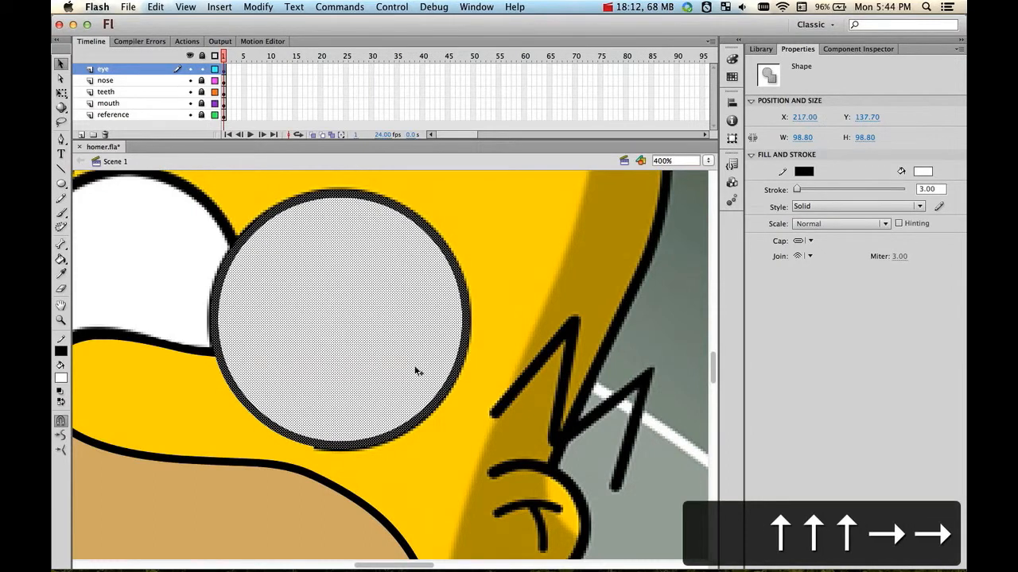
key("Left")
key("Down")
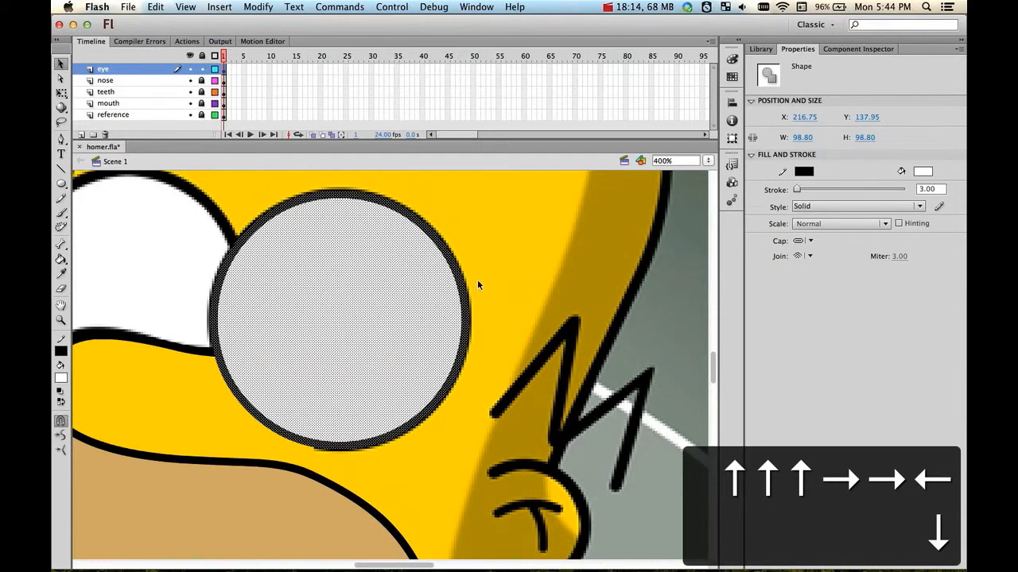
left_click(505, 243)
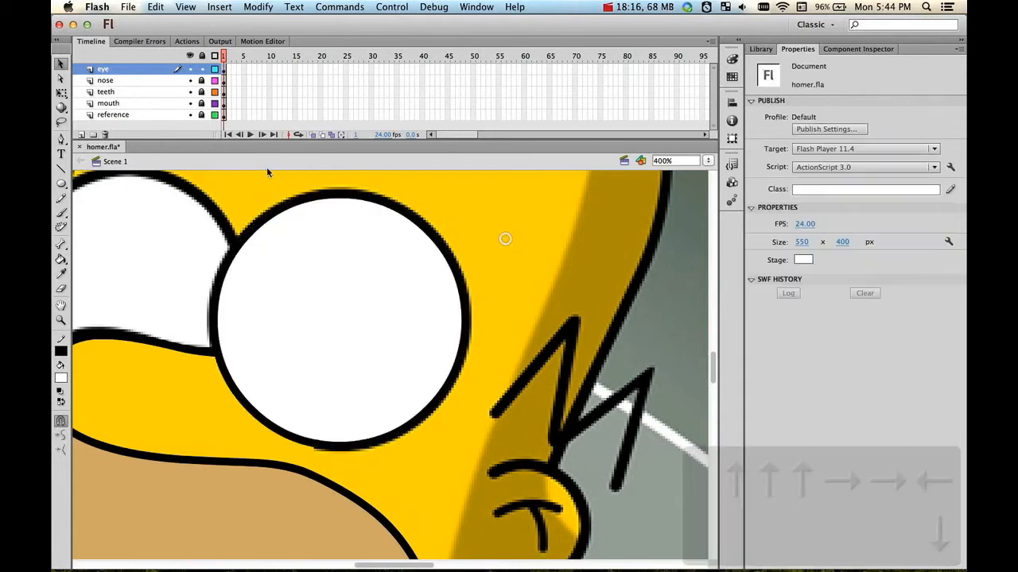
Lock and hide the eye layer, and add a new layer above it named "pupil"
left_click(203, 70)
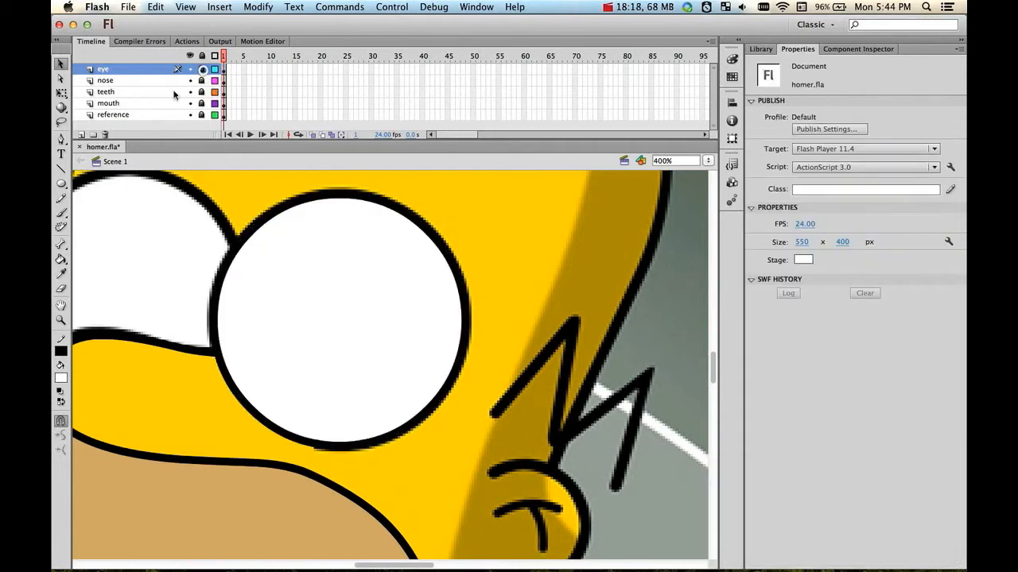
left_click(81, 134)
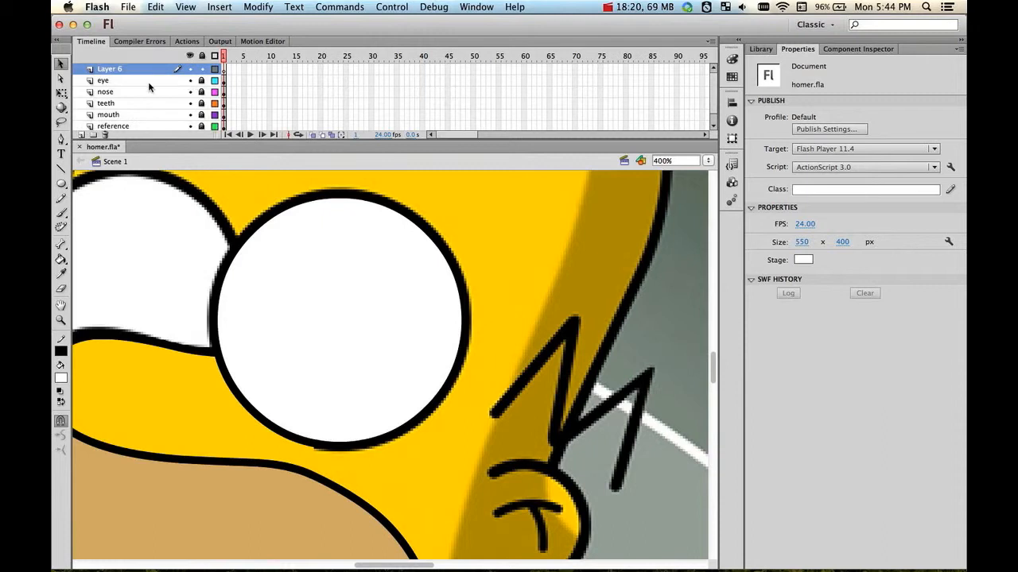
left_click(190, 81)
double_click(134, 69)
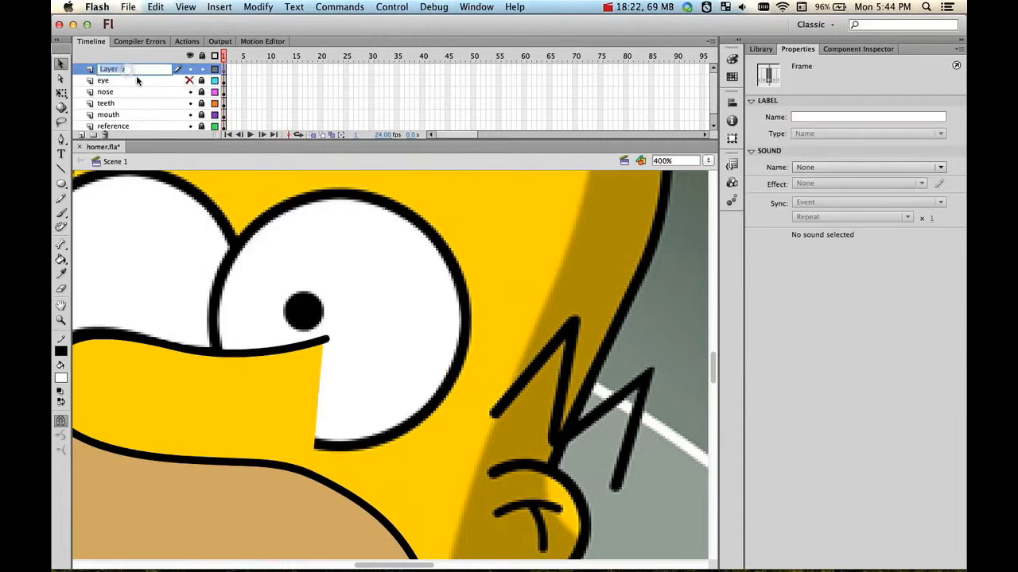
type("pupil")
key("Return")
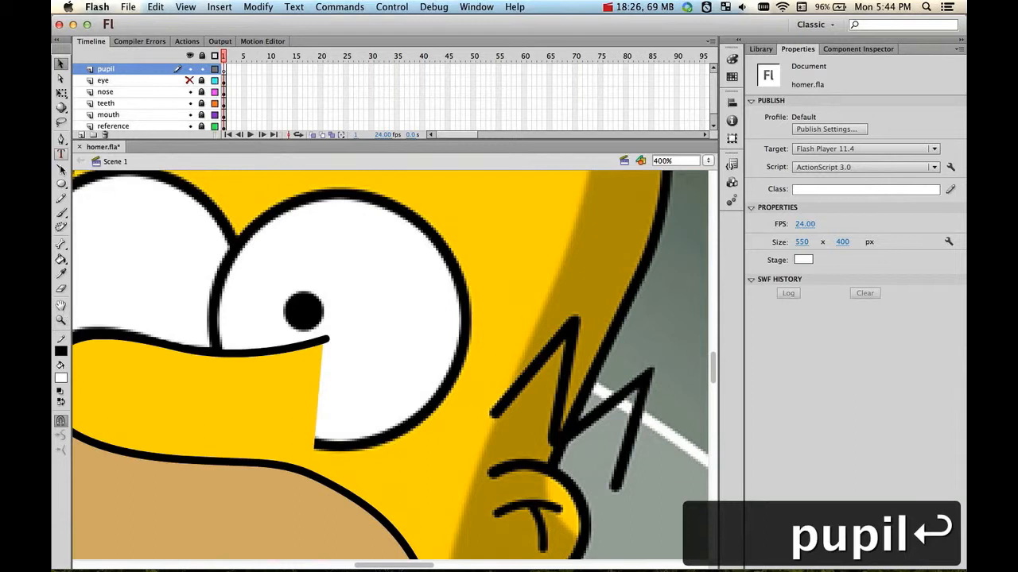
Draw a black-filled circle with no stroke, about 15.5 px wide, over the large eye's pupil using the Oval tool
left_click(61, 182)
left_click(61, 379)
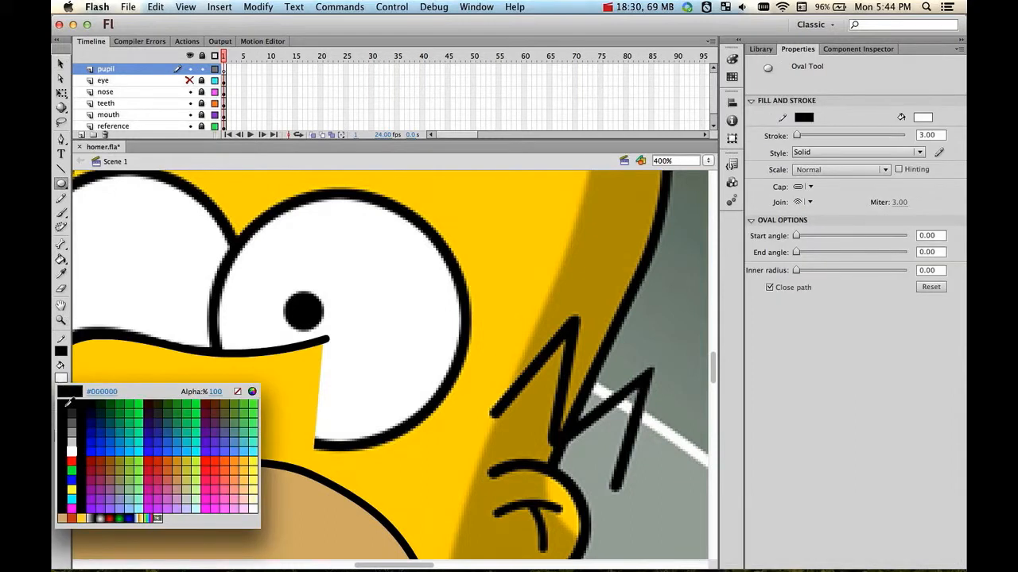
left_click(70, 405)
left_click(61, 354)
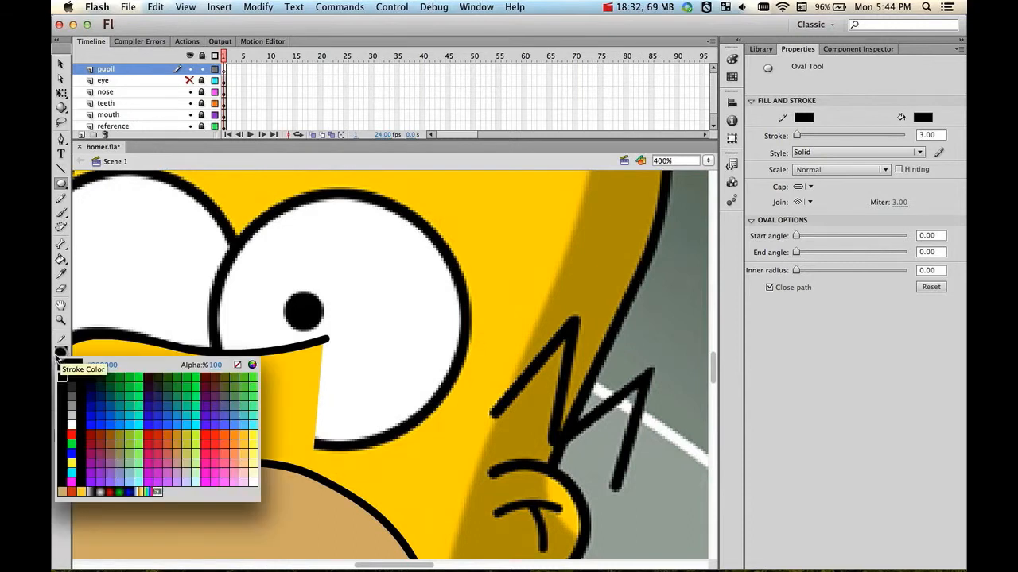
left_click(237, 366)
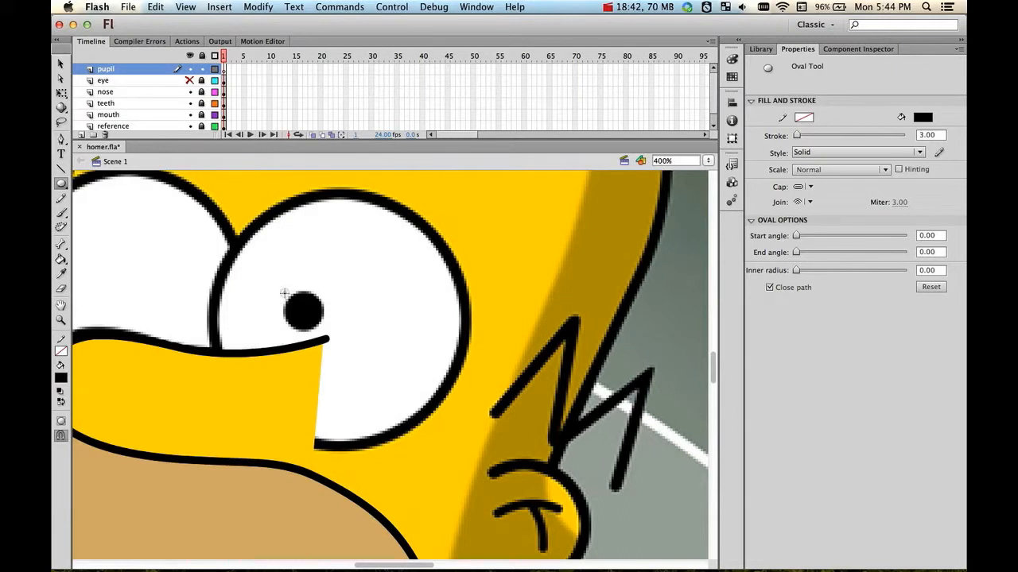
left_click_drag(283, 293, 323, 316)
Nudge the pupil slightly up and left to match the reference, and show the eye layer again
key("v")
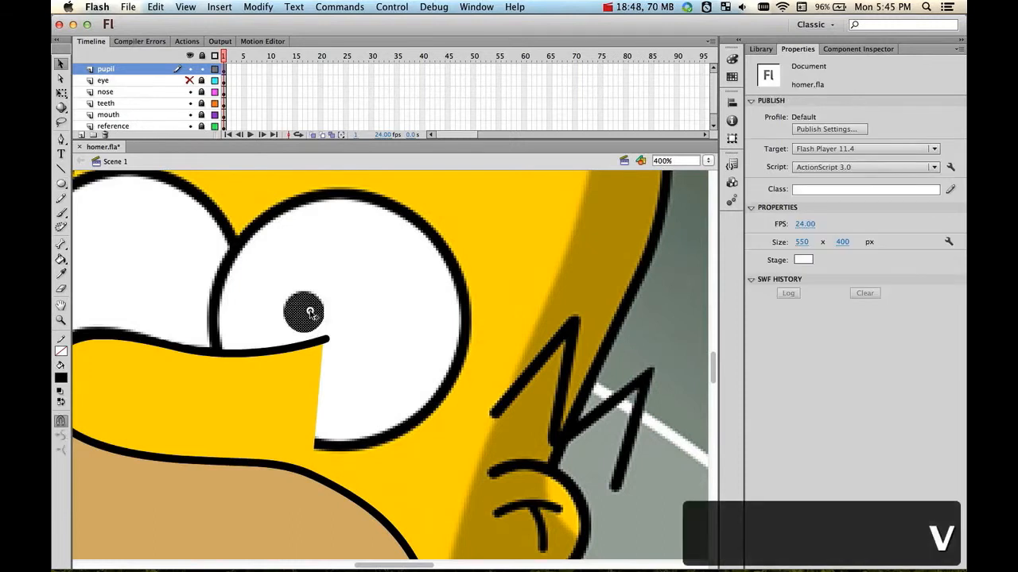
left_click(310, 312)
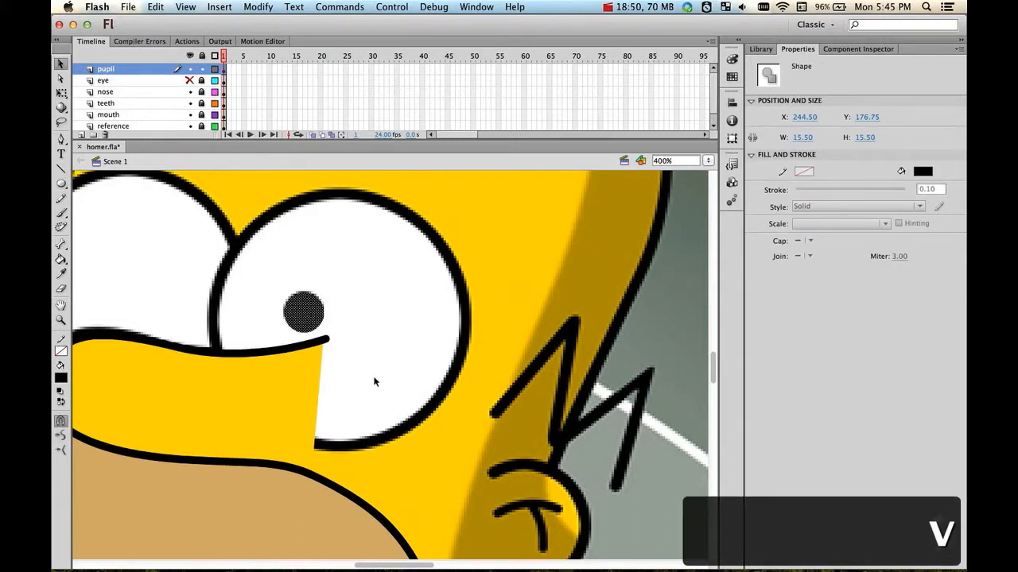
key("Up")
key("Left")
key("Up")
left_click(392, 323)
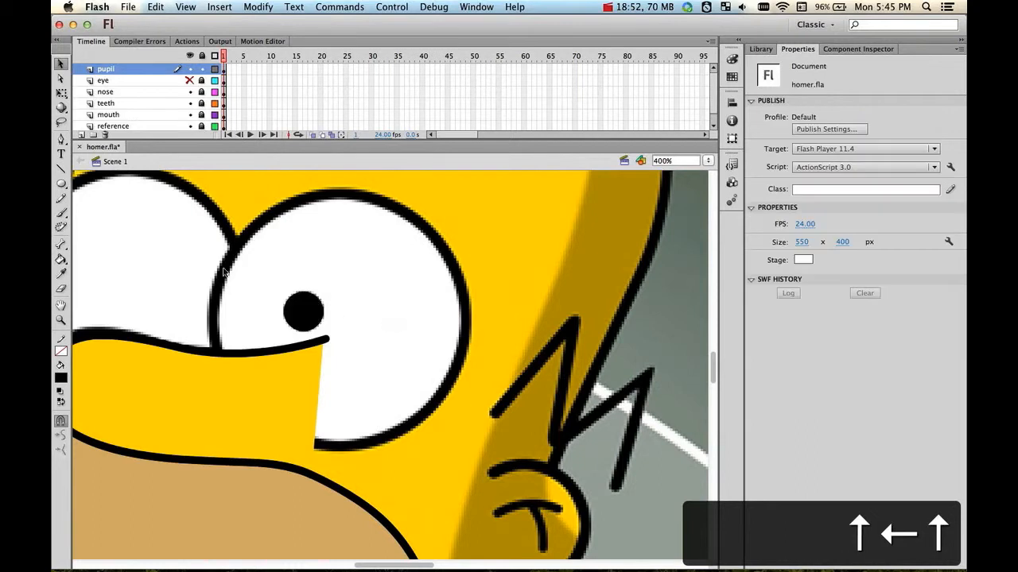
left_click(189, 83)
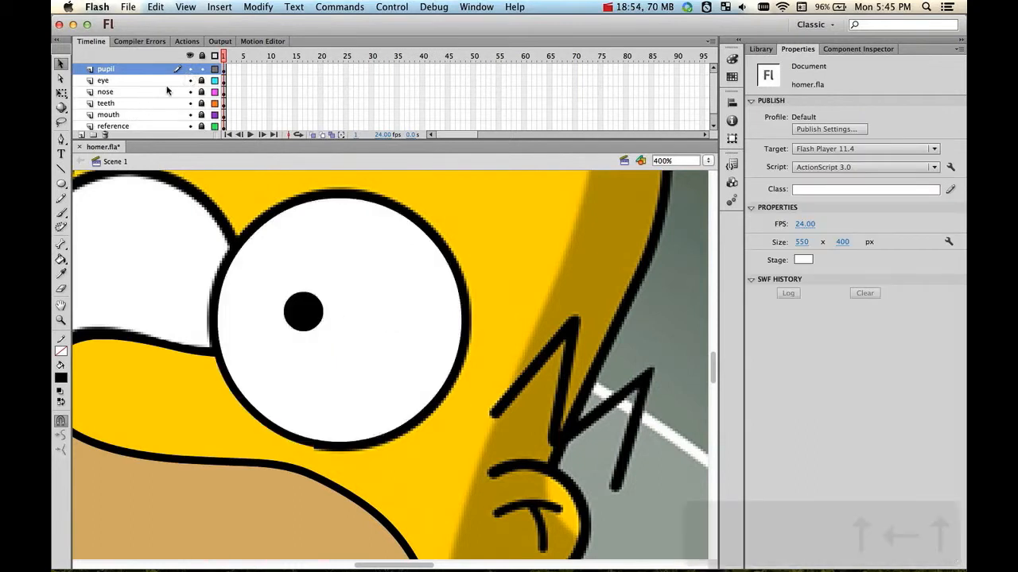
Hide the reference and review the traced eye, pupil, nose and mouth together at 200% zoom
scroll(205, 118, "down", 1)
left_click(190, 114)
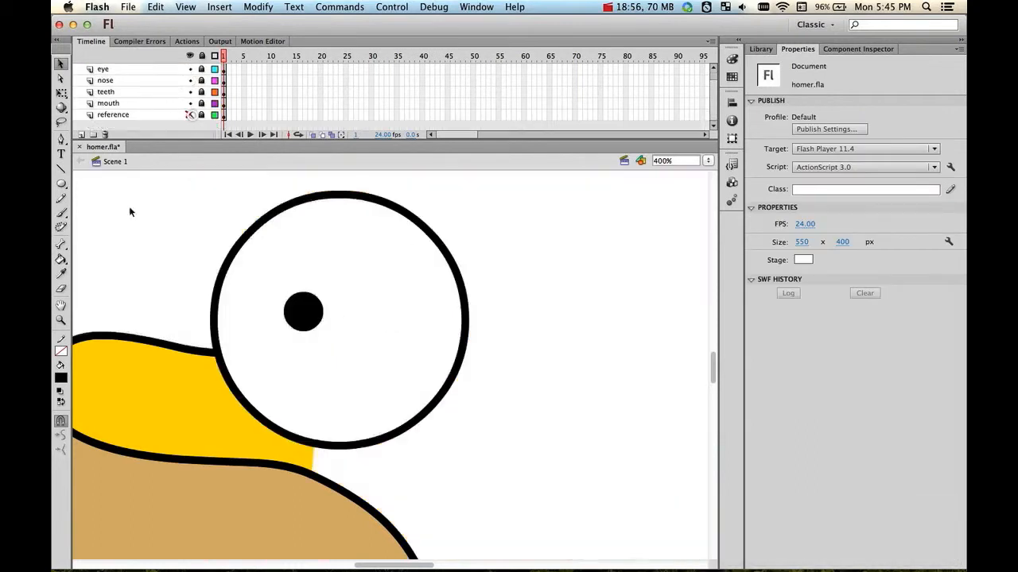
double_click(61, 320)
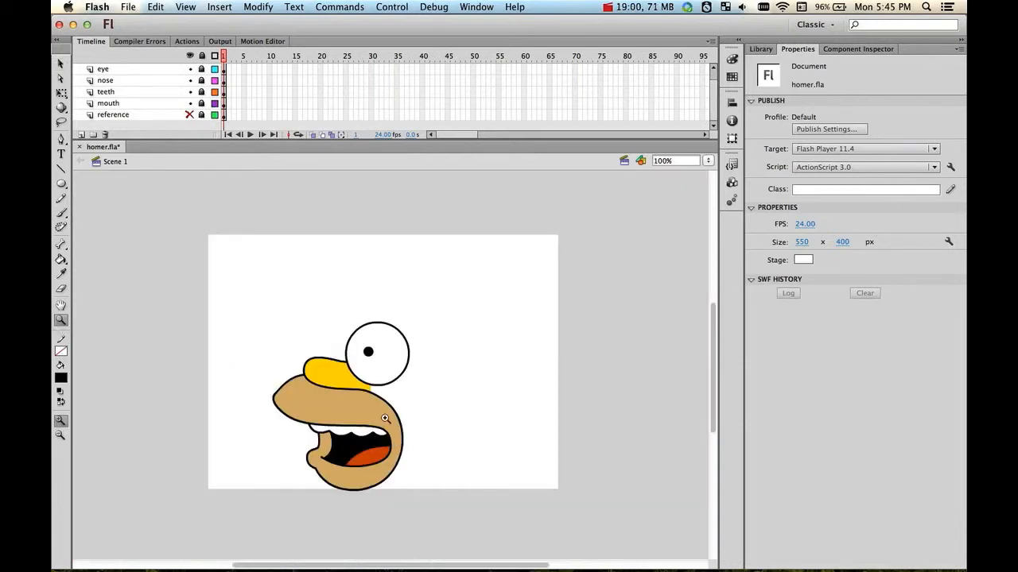
left_click(358, 390)
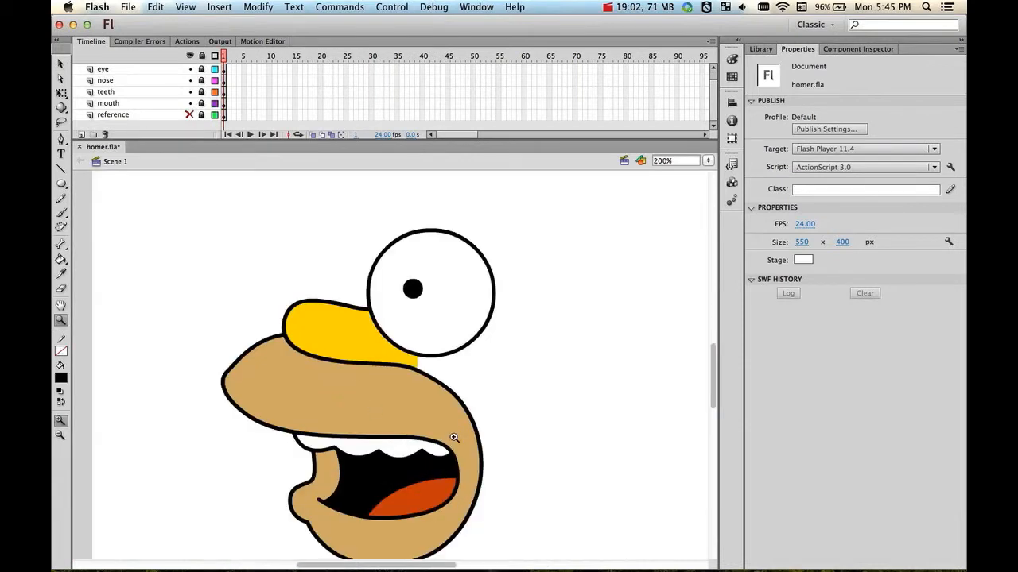
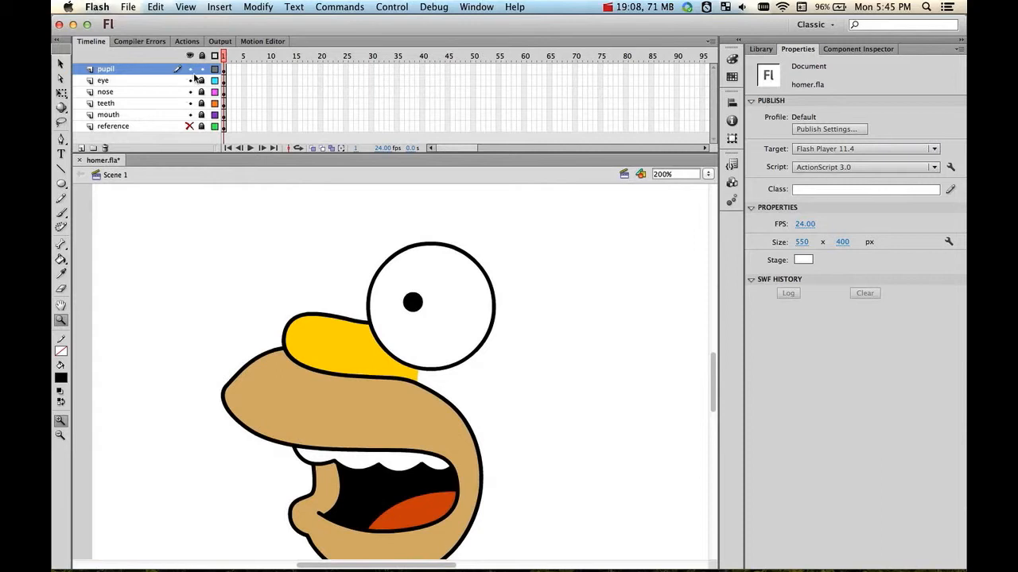
Show the reference, lock the pupil layer, and add a layer named "eye - left" between the nose and teeth layers
left_click(189, 126)
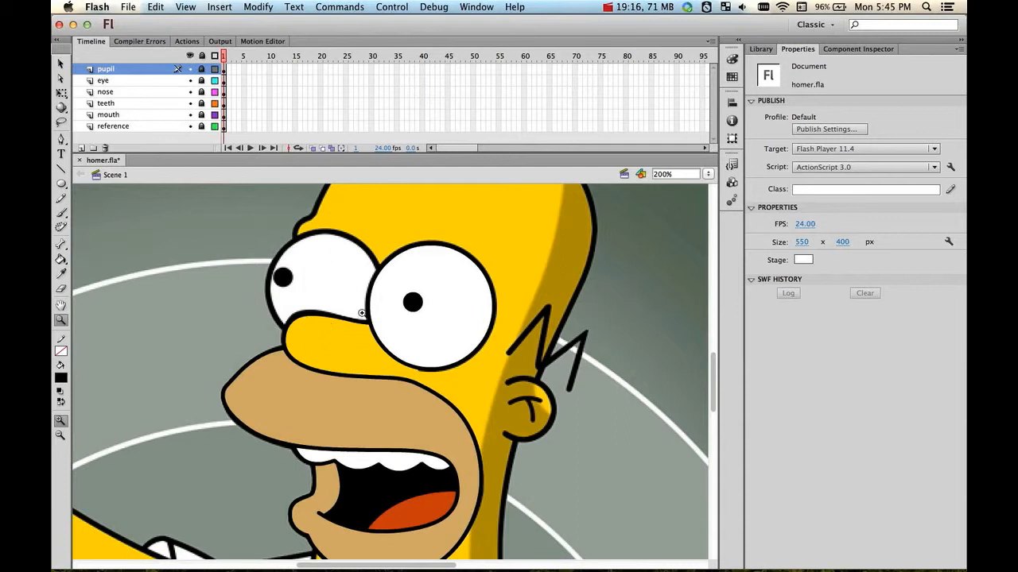
left_click(119, 103)
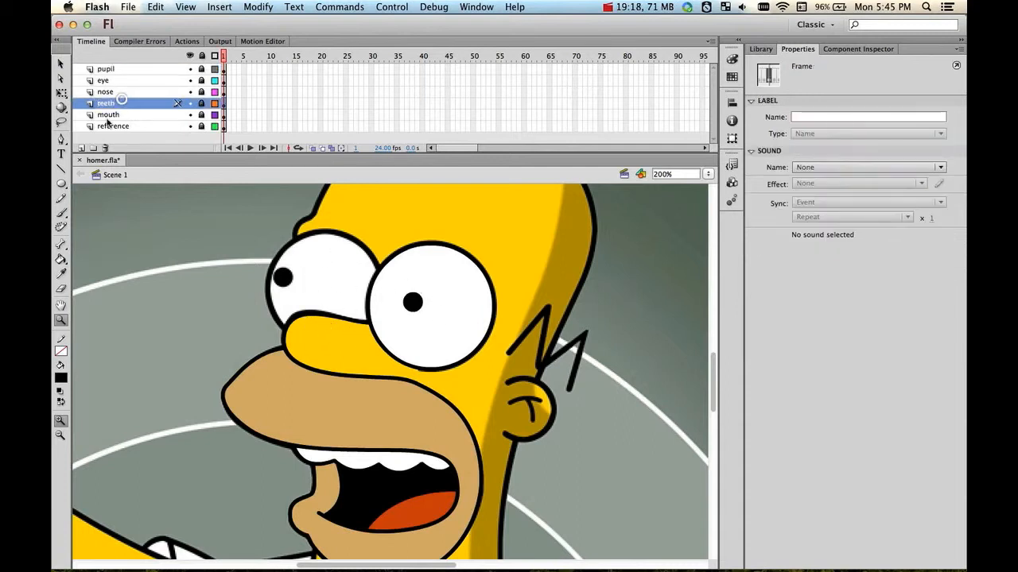
left_click(81, 148)
double_click(112, 103)
mouse_move(114, 104)
left_mouse_down()
mouse_move(114, 87)
mouse_move(121, 113)
left_mouse_up()
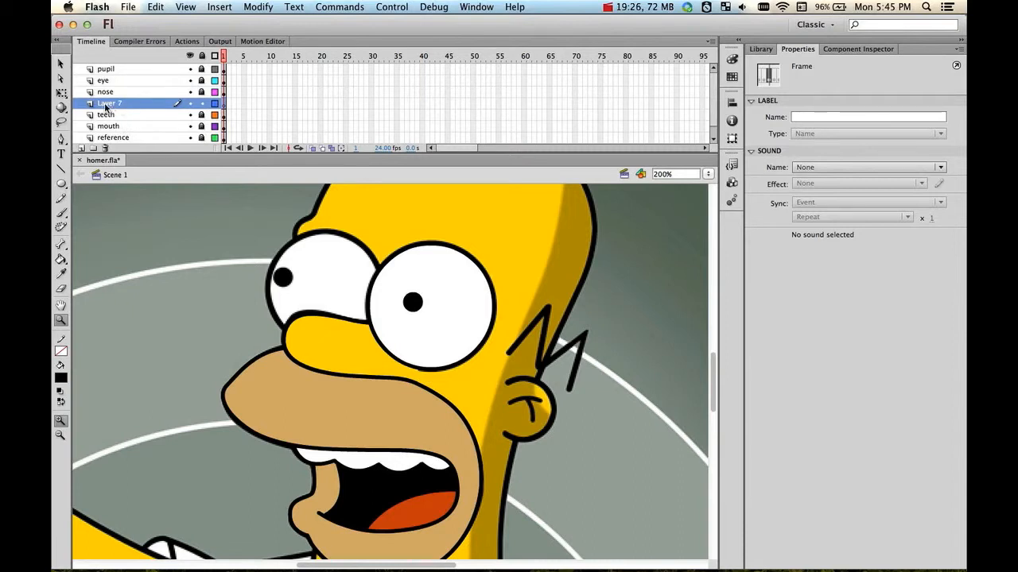
double_click(111, 104)
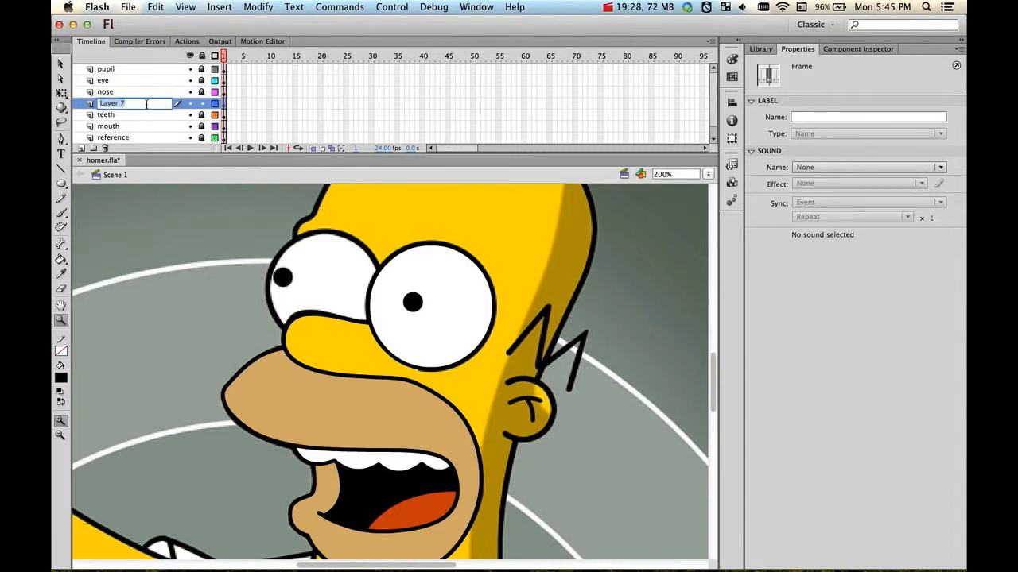
type("eye - ")
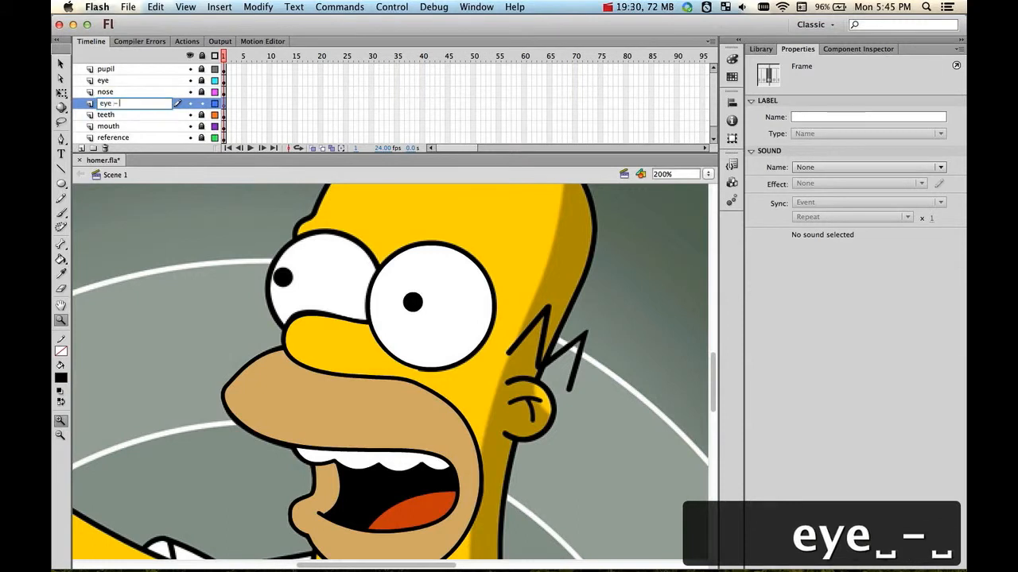
type("left")
key("Return")
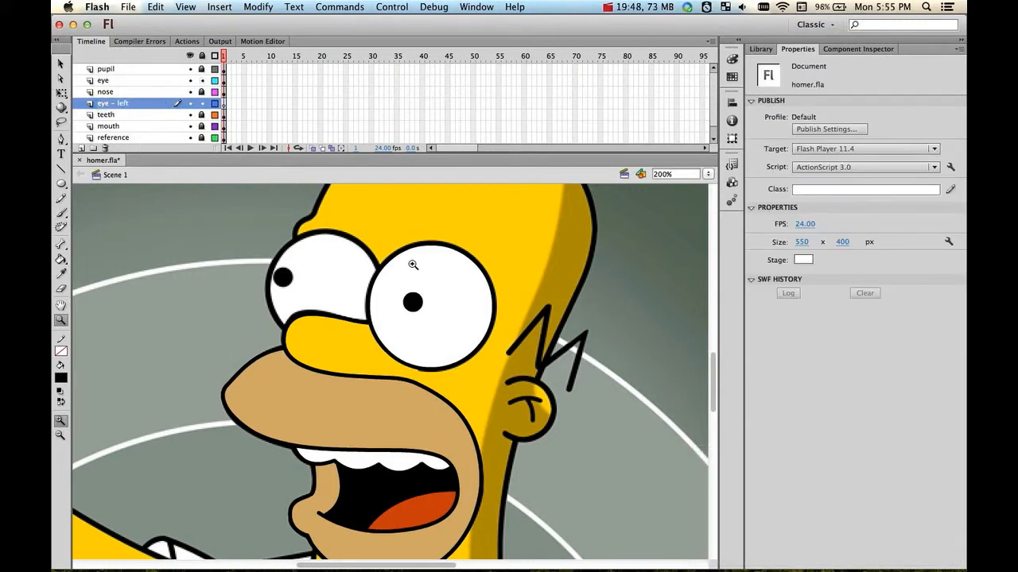
Rename the existing "eye" layer to "eye - right"
key("v")
double_click(123, 82)
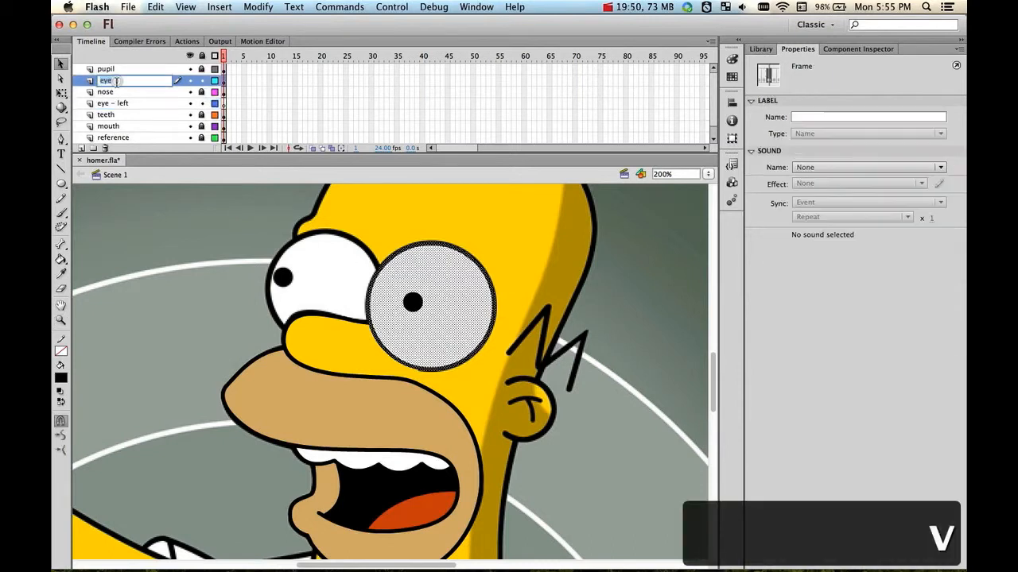
type("- right")
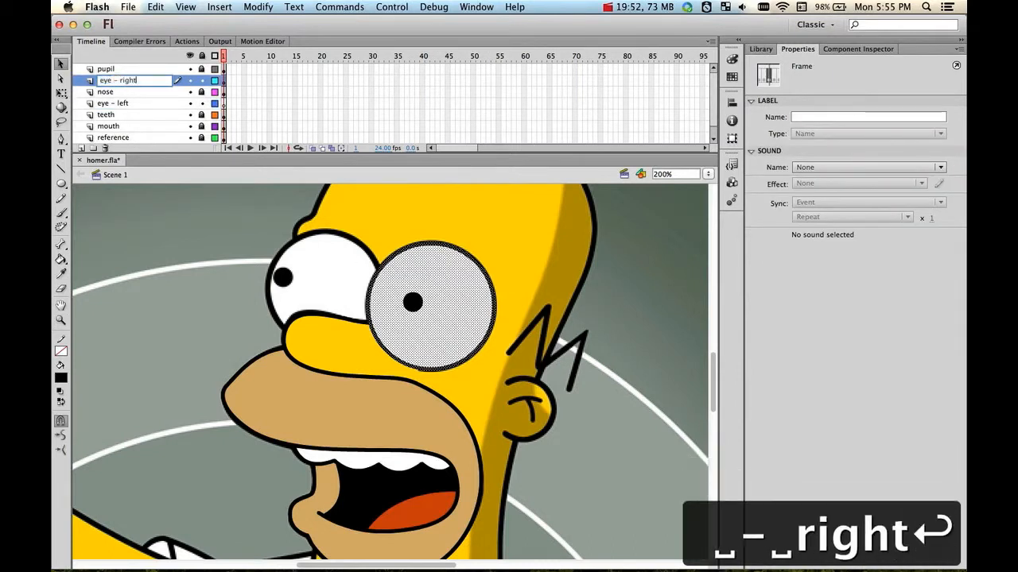
key("Return")
Copy the right eye's circle, lock its layer, and paste the circle in place on the "eye - left" layer
double_click(427, 273)
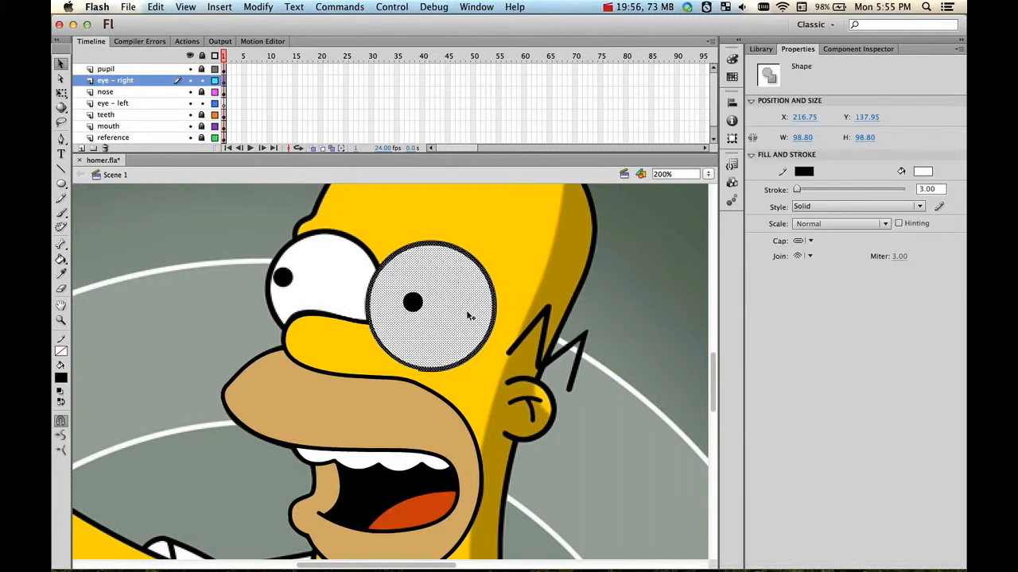
key("super+c")
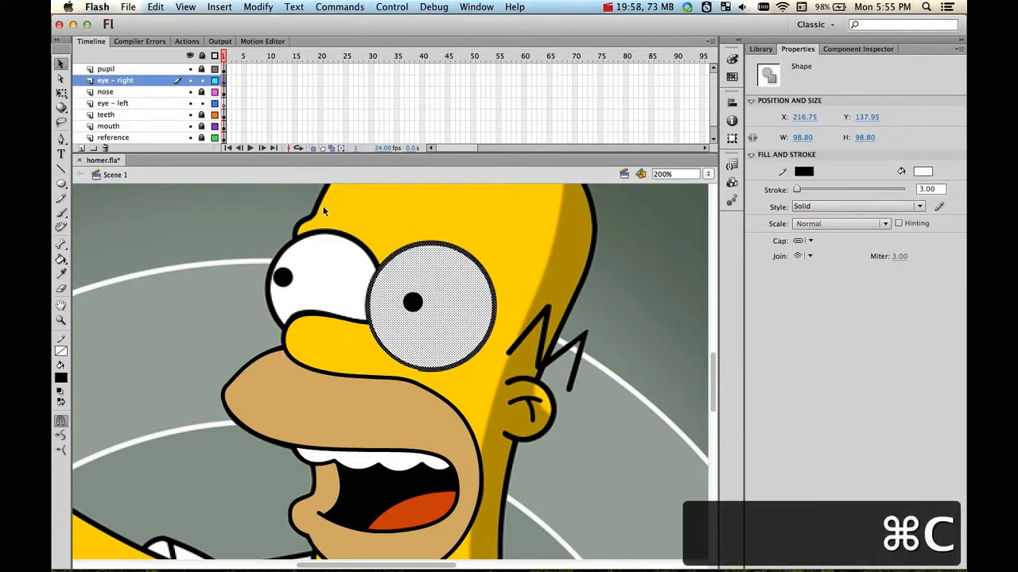
left_click(202, 81)
left_click(139, 103)
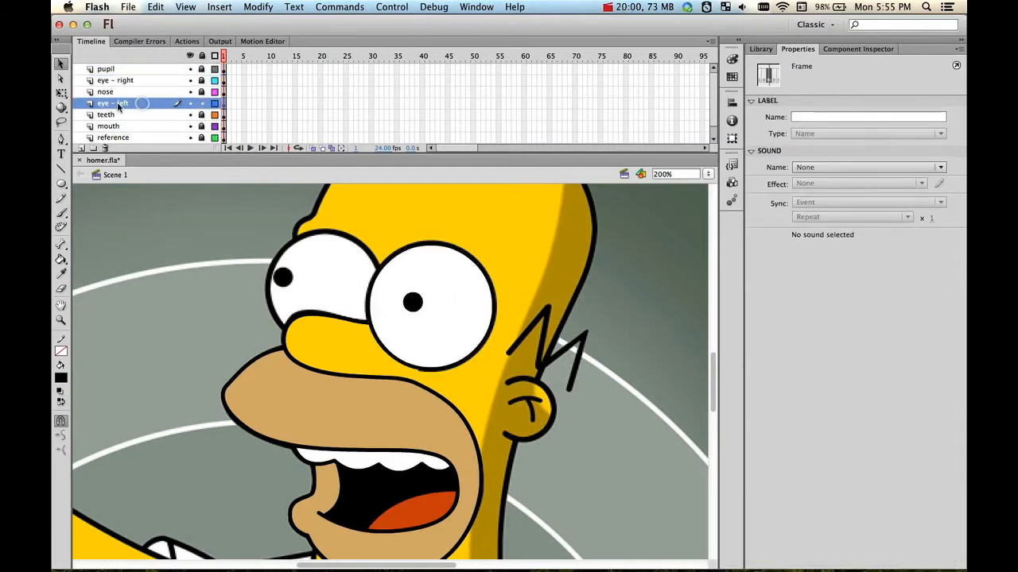
right_click(228, 241)
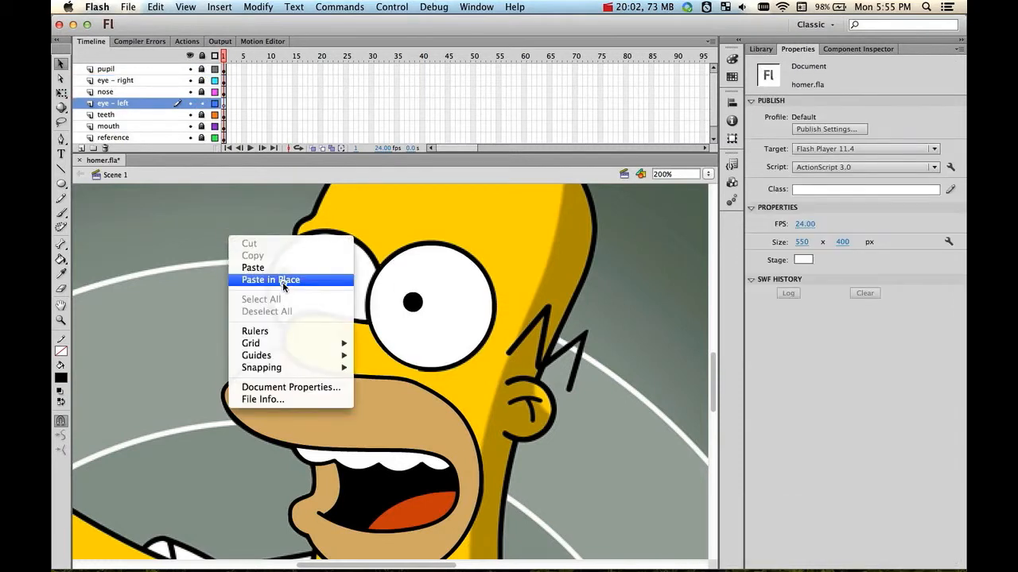
left_click(302, 280)
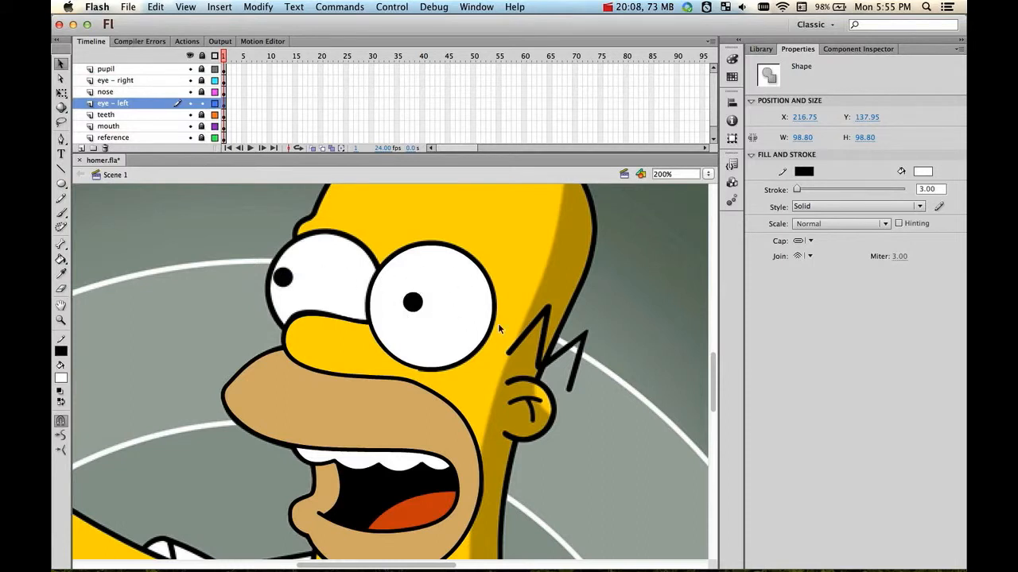
Move the pasted circle on the "eye - left" layer over the reference's left eye, to about X 137.25, Y 126.45
key("shift+Left")
key("shift+Left")
key("shift+Left")
key("shift+Left")
key("shift+Left")
key("shift+Left")
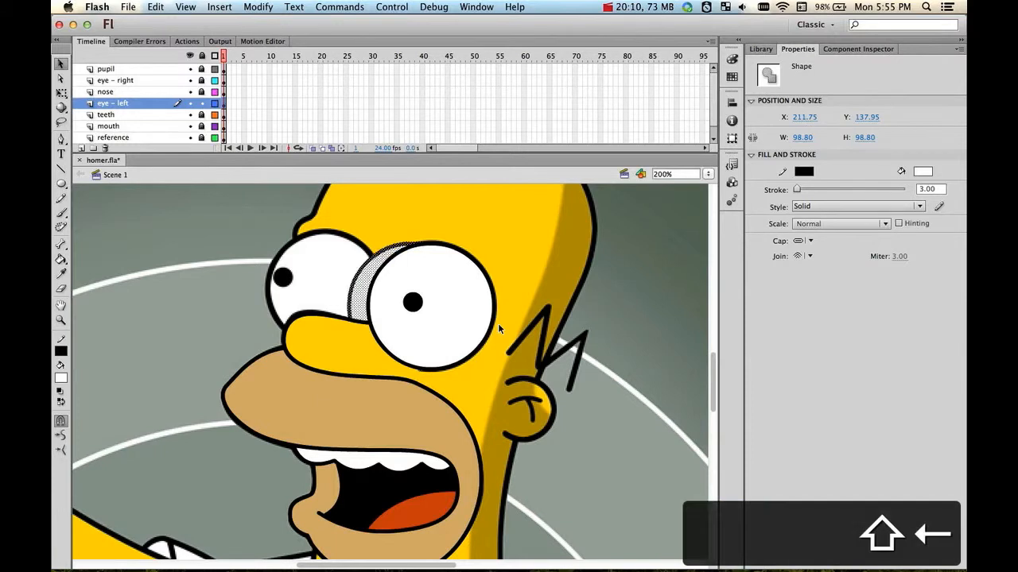
key("shift+Left")
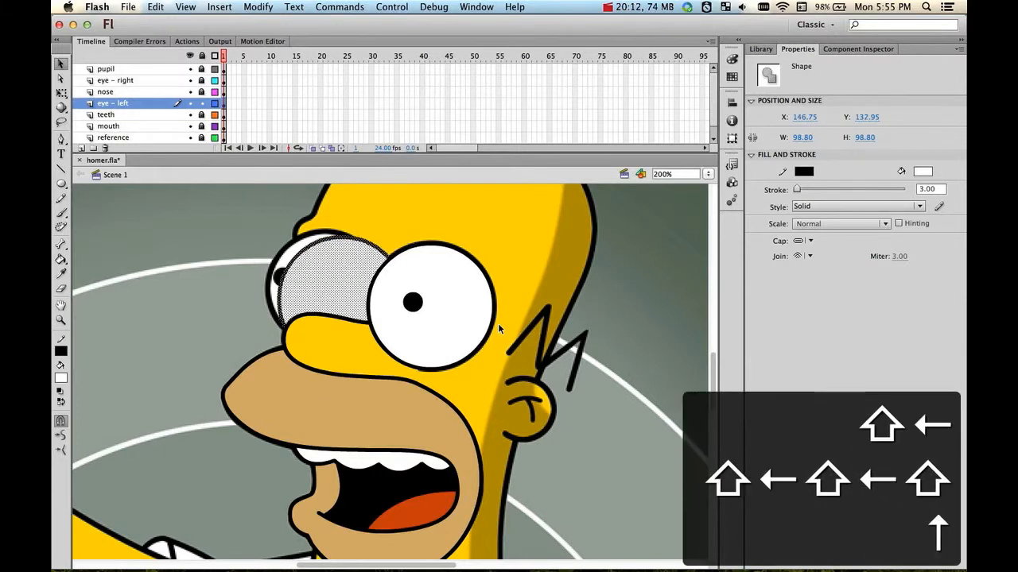
key("shift+Up")
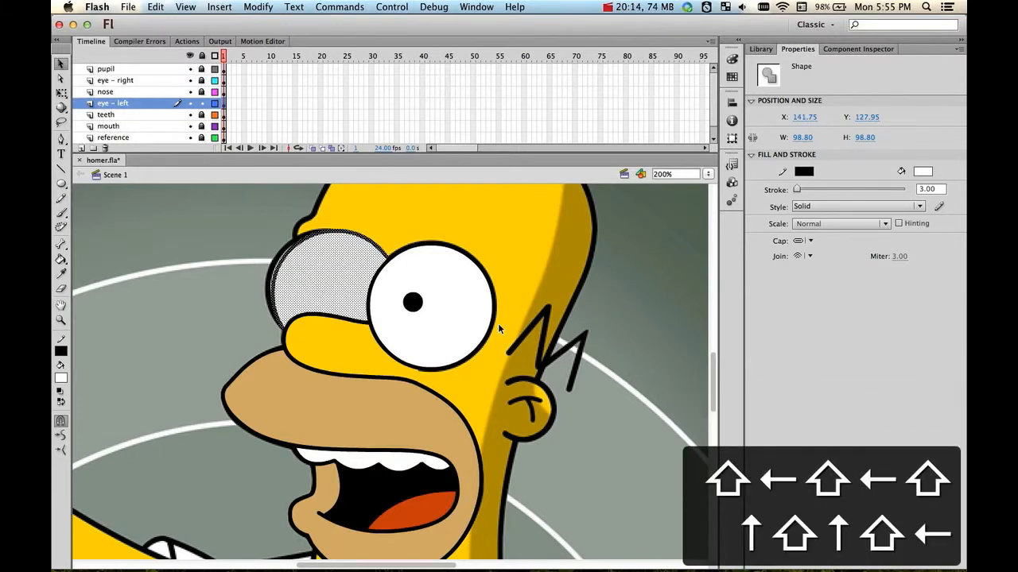
key("Left")
key("Left")
key("Left")
key("Left")
key("Left")
key("Left")
key("Up")
key("Up")
key("Left")
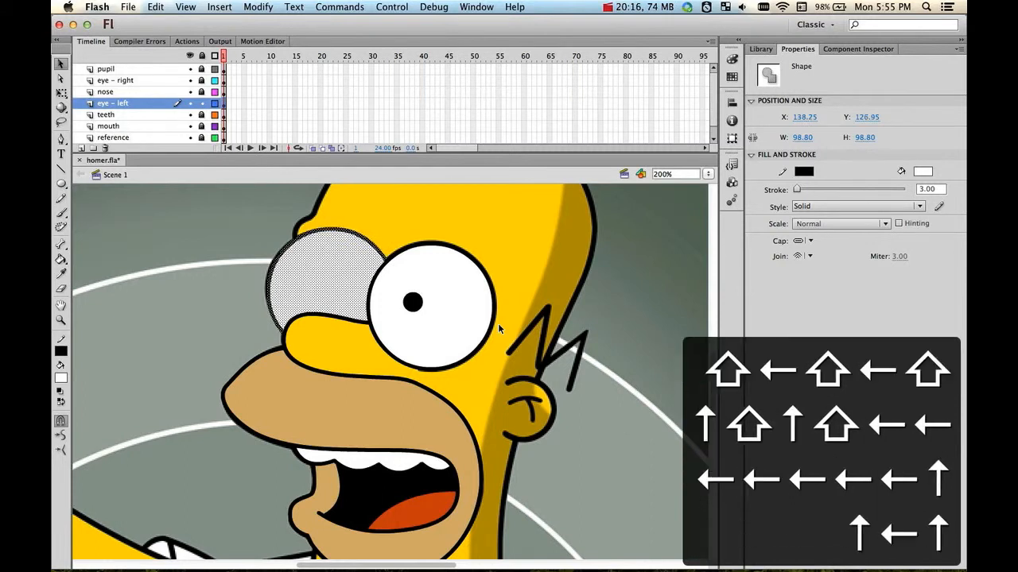
key("Up")
key("Left")
key("Left")
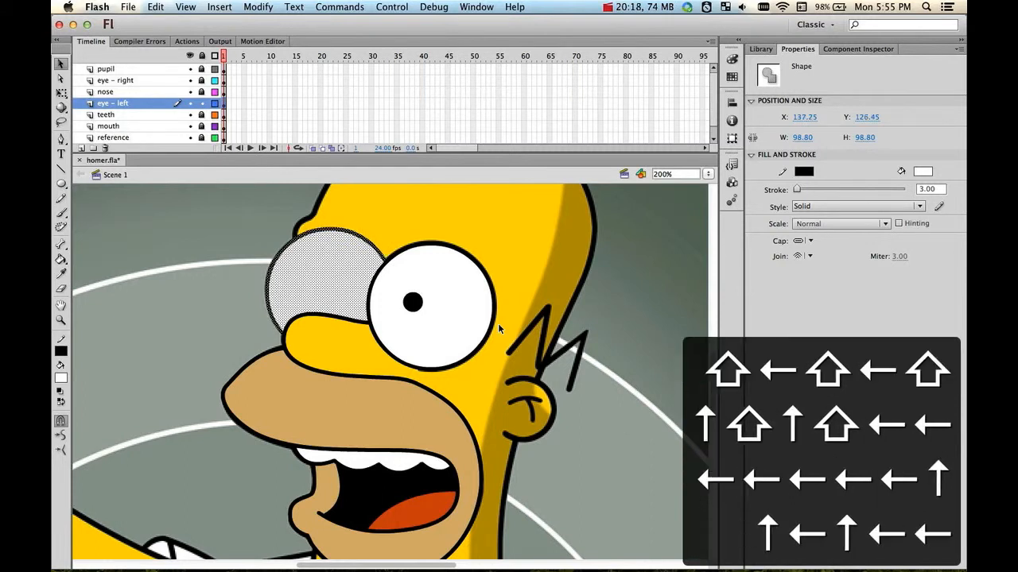
Toggle the "eye - left" layer's visibility to compare the circle's size and position with the reference eye
left_click(190, 104)
left_click(190, 103)
left_click(190, 103)
left_click(190, 103)
left_click(190, 104)
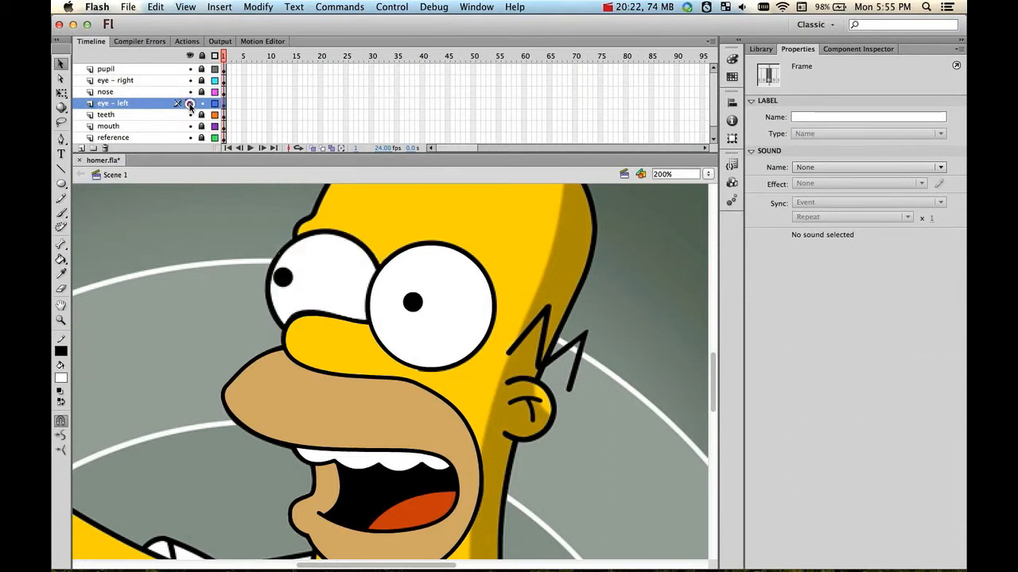
left_click(190, 104)
left_click(190, 103)
left_click(190, 103)
Scale the left eye circle down proportionally to about 95.4 px wide and high
left_click(334, 272)
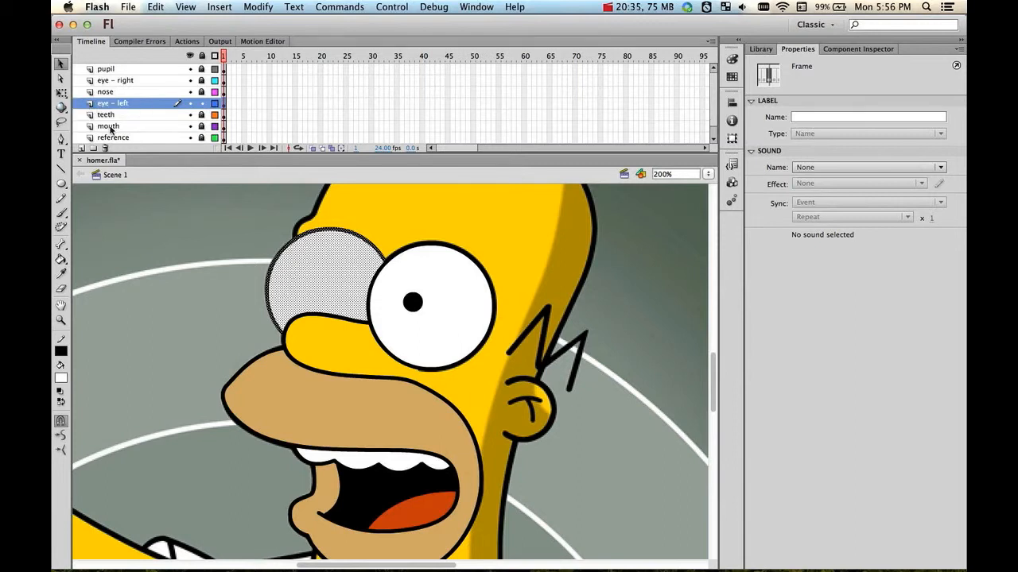
key("q")
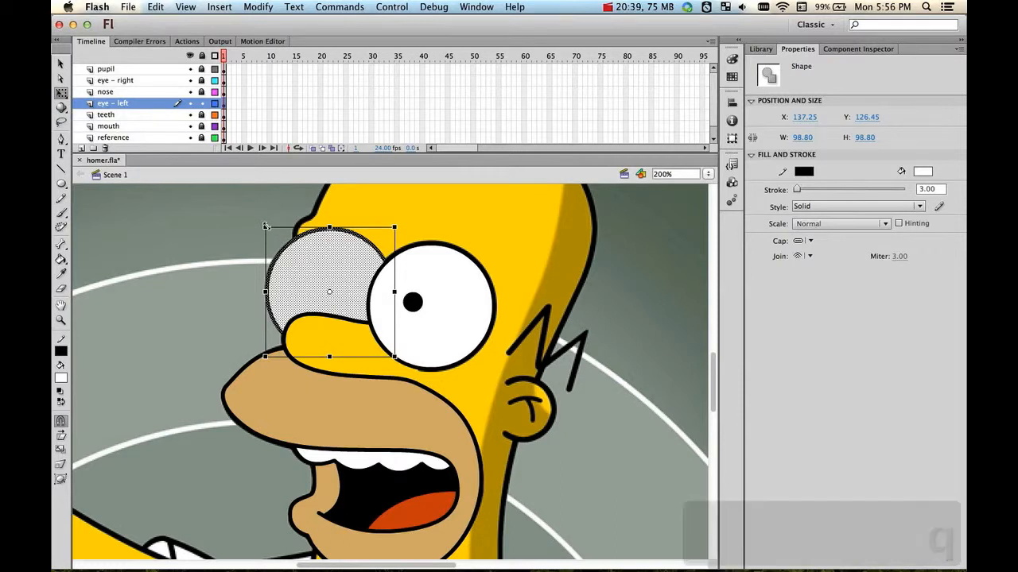
left_click_drag(266, 227, 266, 229)
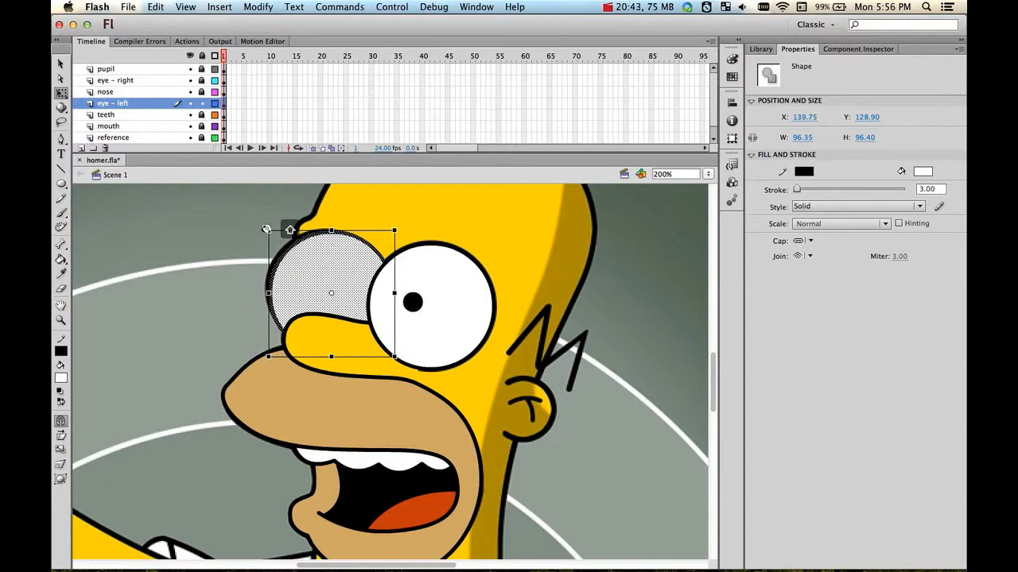
left_click_drag(266, 229, 269, 230)
Nudge the reduced left eye circle up and left to about X 136.2, Y 128.4
key("Up")
key("Up")
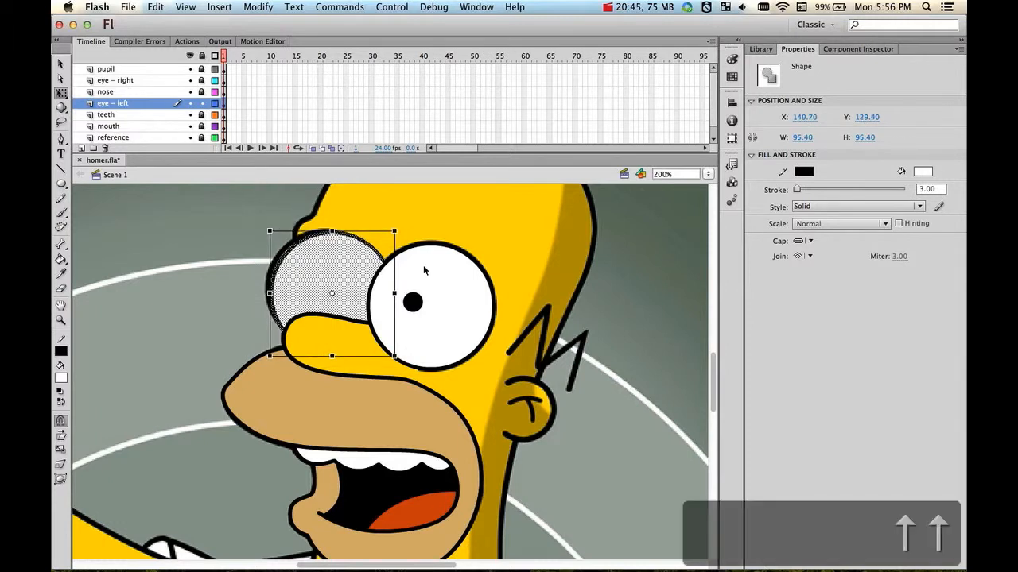
key("Up")
key("Left")
key("Left")
key("Left")
key("Left")
key("Left")
key("Left")
key("Left")
key("Left")
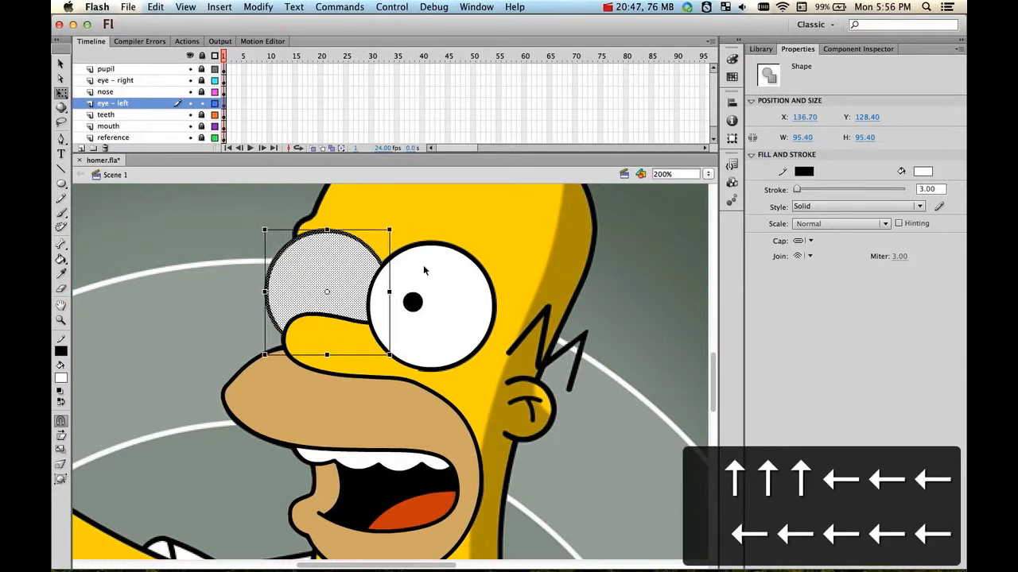
key("Left")
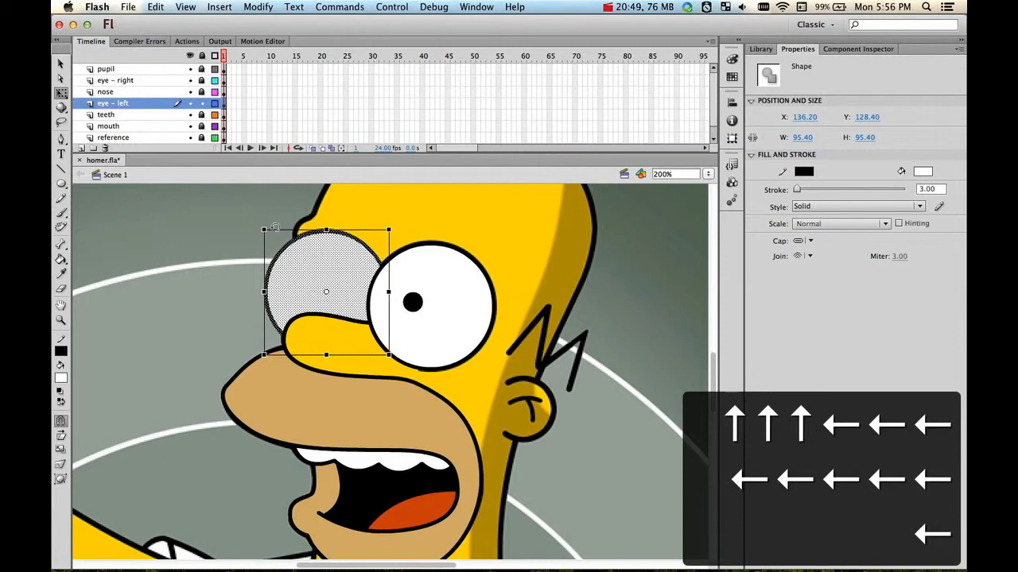
Scale the left eye circle to about 92.5 px, nudge it to about X 137.15, Y 128.35, and deselect it
left_click_drag(387, 230, 385, 233)
key("Up")
key("Up")
key("Up")
key("Up")
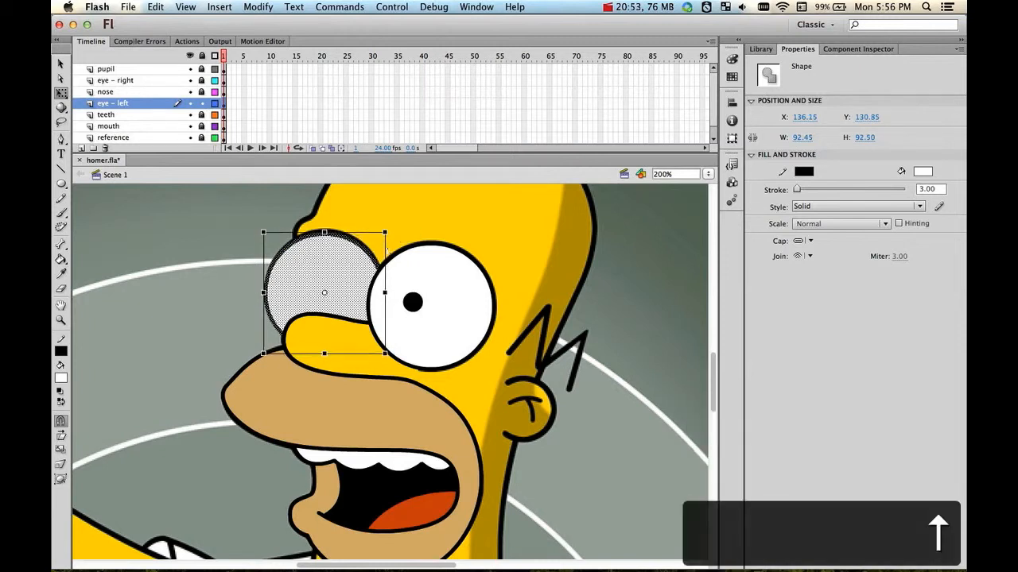
key("Right")
key("Right")
key("Up")
key("Left")
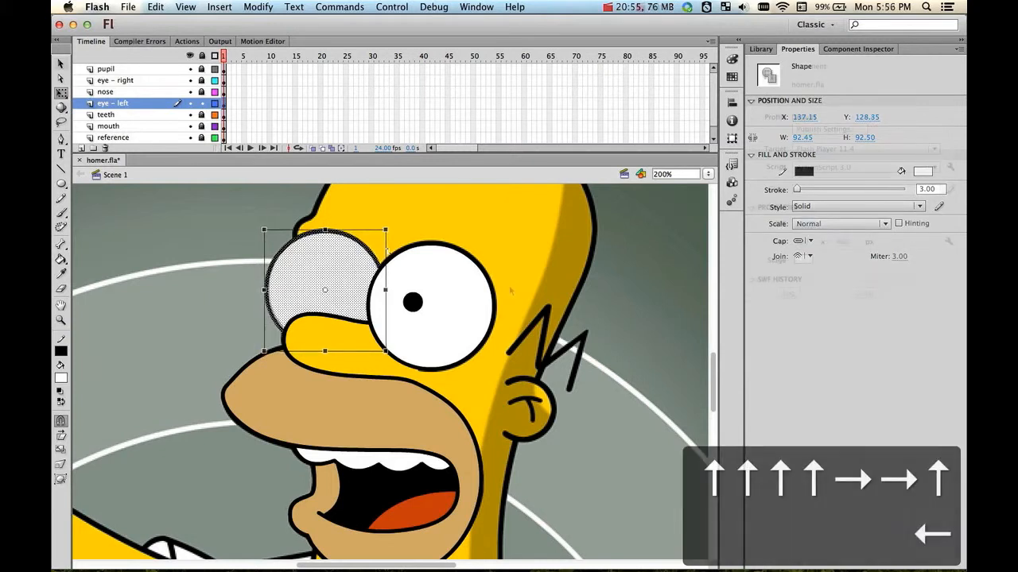
left_click(510, 291)
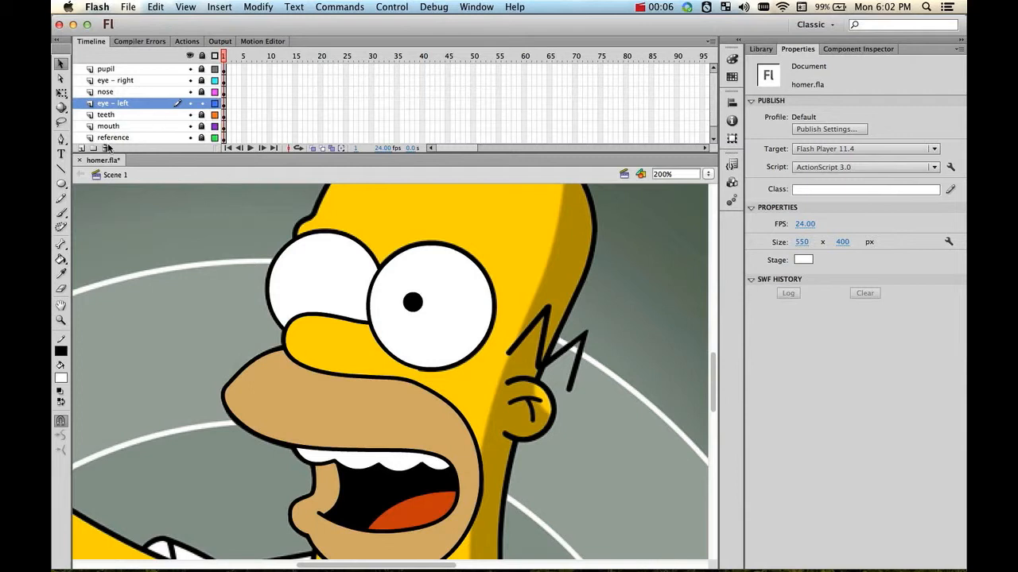
Add a layer named "pupil - left" directly above the "eye - left" layer
left_click(82, 148)
double_click(118, 104)
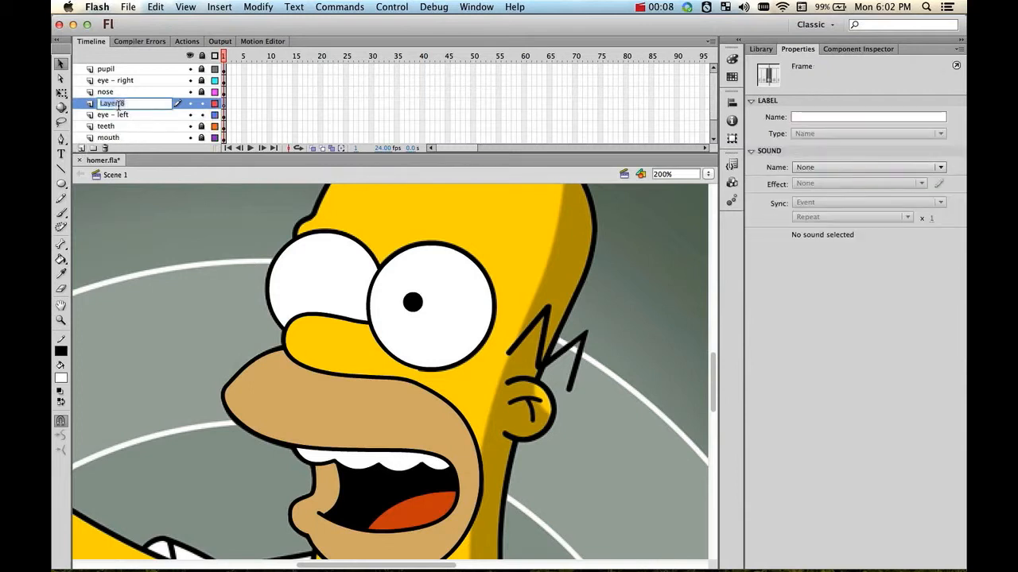
type("pupil - ")
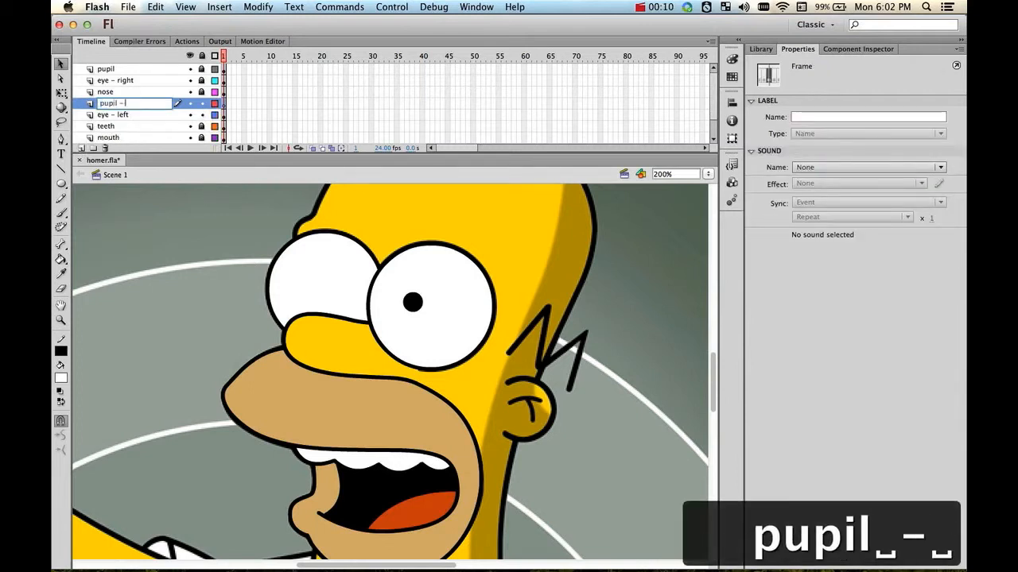
type("left")
key("Return")
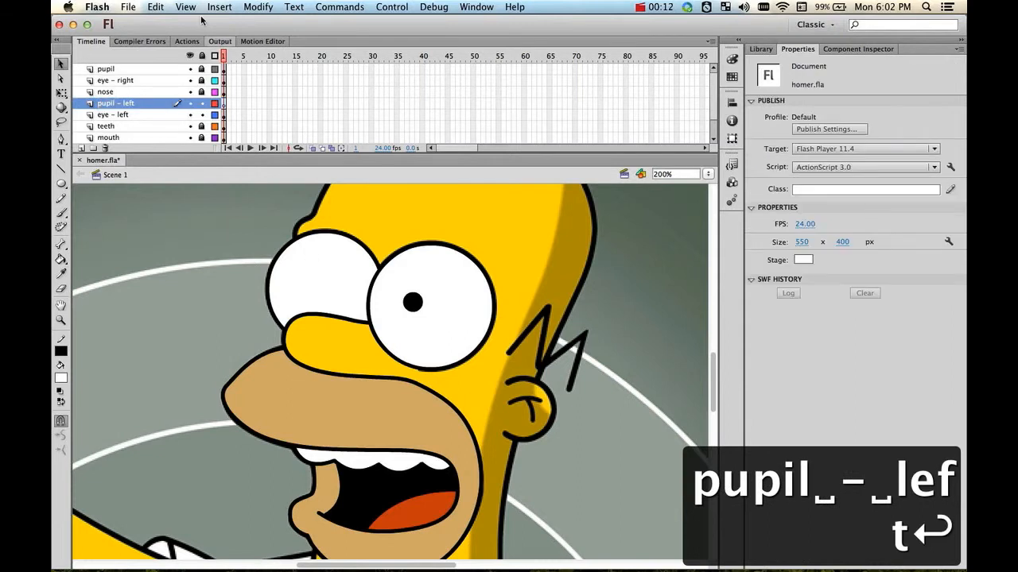
Rename the existing "pupil" layer to "pupil - right"
double_click(123, 70)
type("- right")
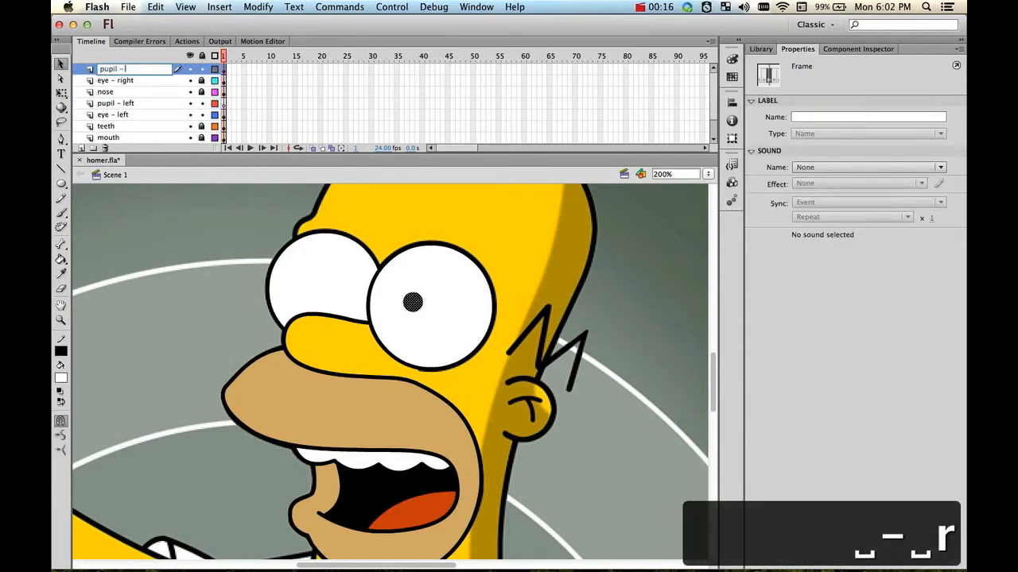
key("Return")
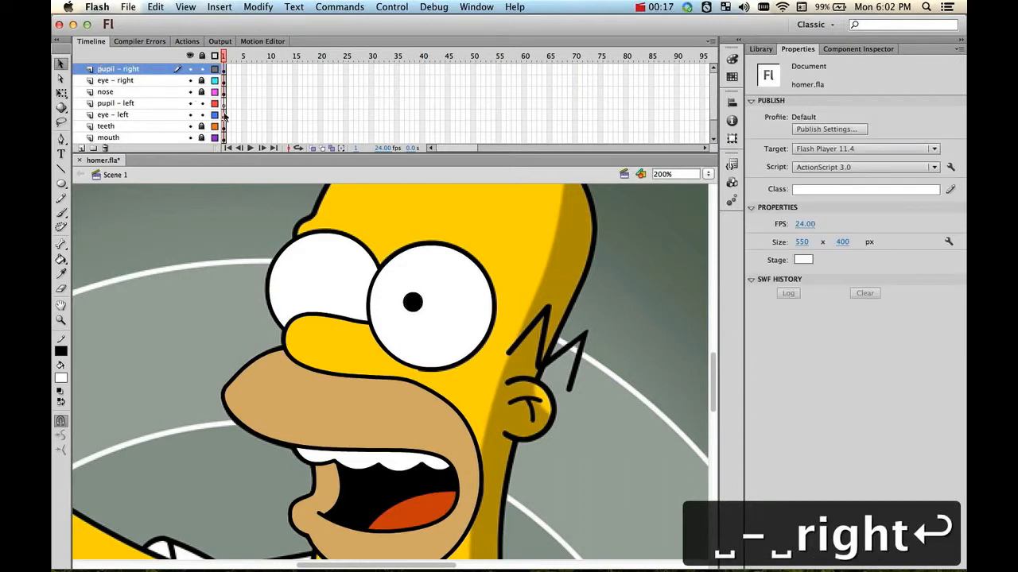
Copy the right eye's pupil and paste it in place on the "pupil - left" layer
left_click(414, 302)
key("super+c")
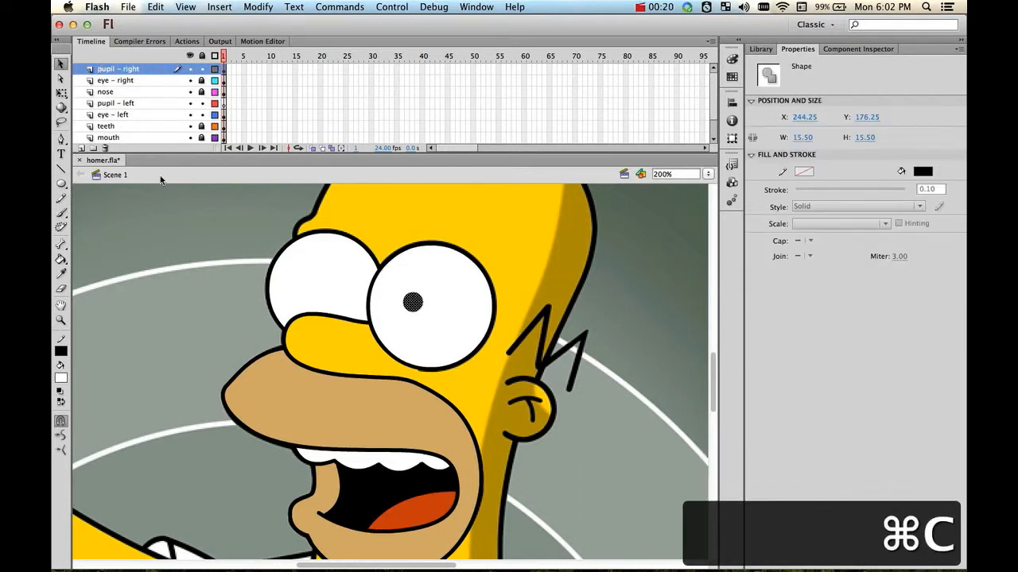
left_click(131, 105)
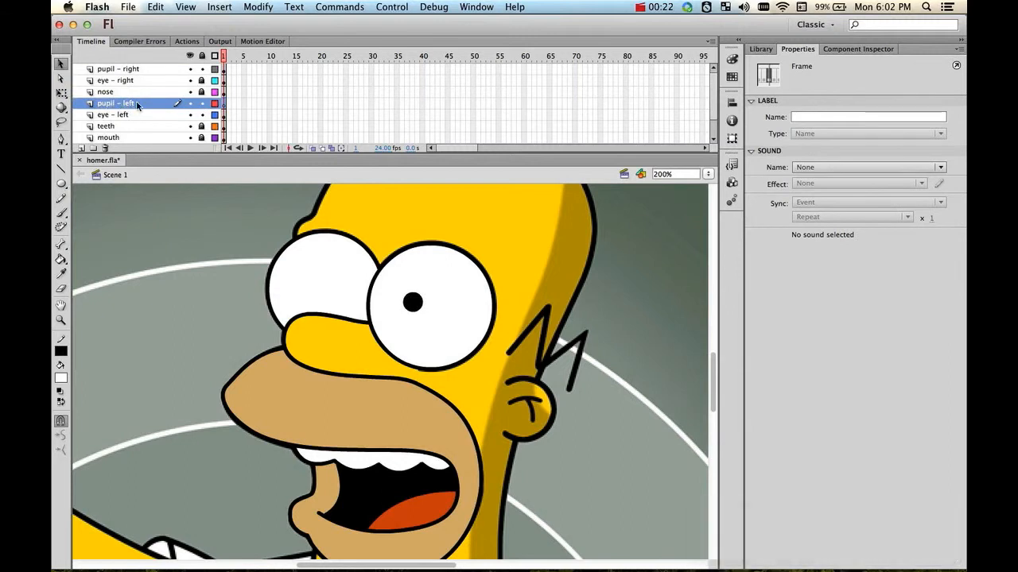
right_click(210, 221)
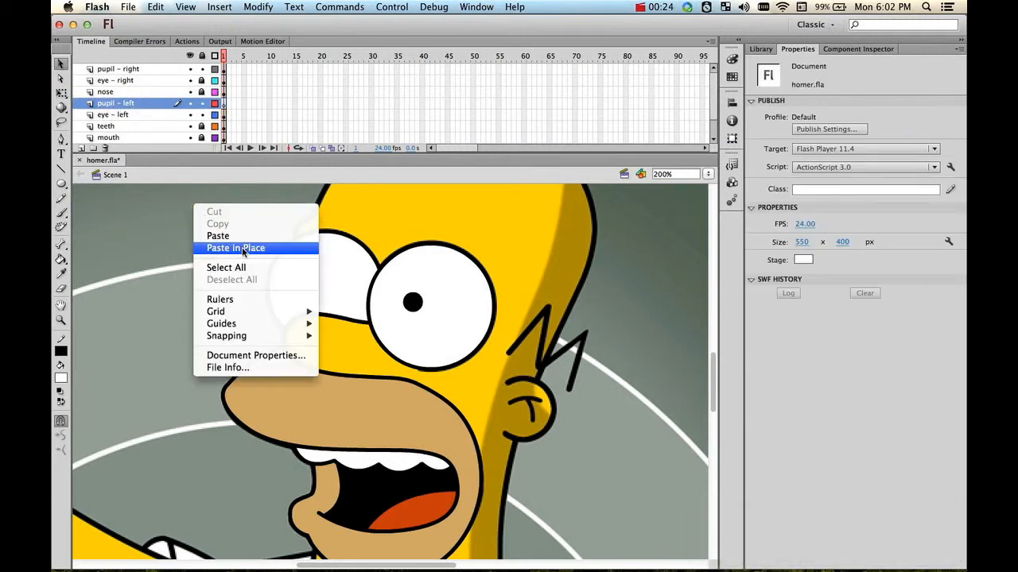
left_click(240, 248)
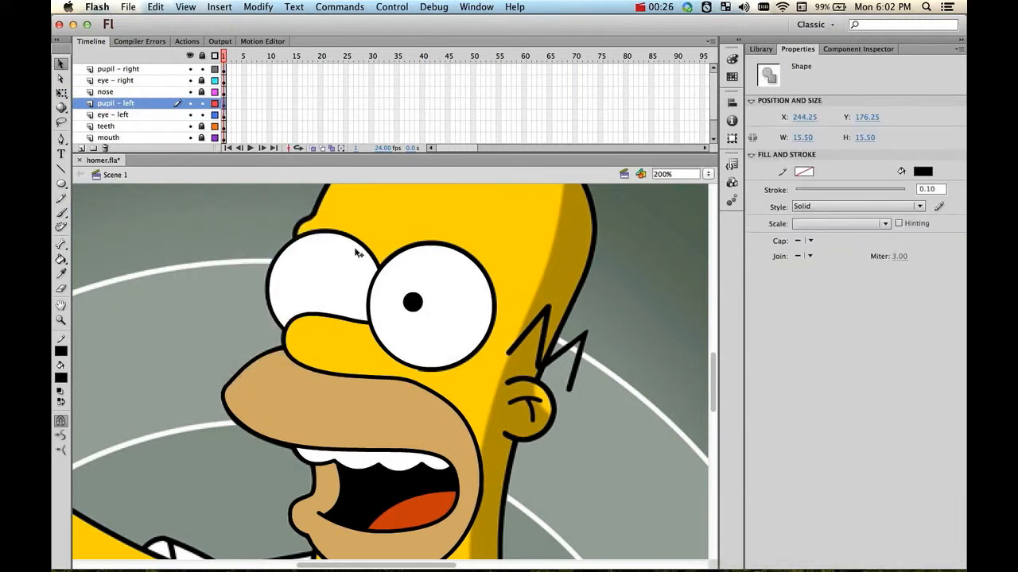
Move the pasted pupil into the left eye at about X 154.25, Y 161.25 and deselect it
key("shift+Left")
key("shift+Left")
key("shift+Left")
key("shift+Left")
key("shift+Left")
key("shift+Left")
key("shift+Left")
key("shift+Left")
key("shift+Left")
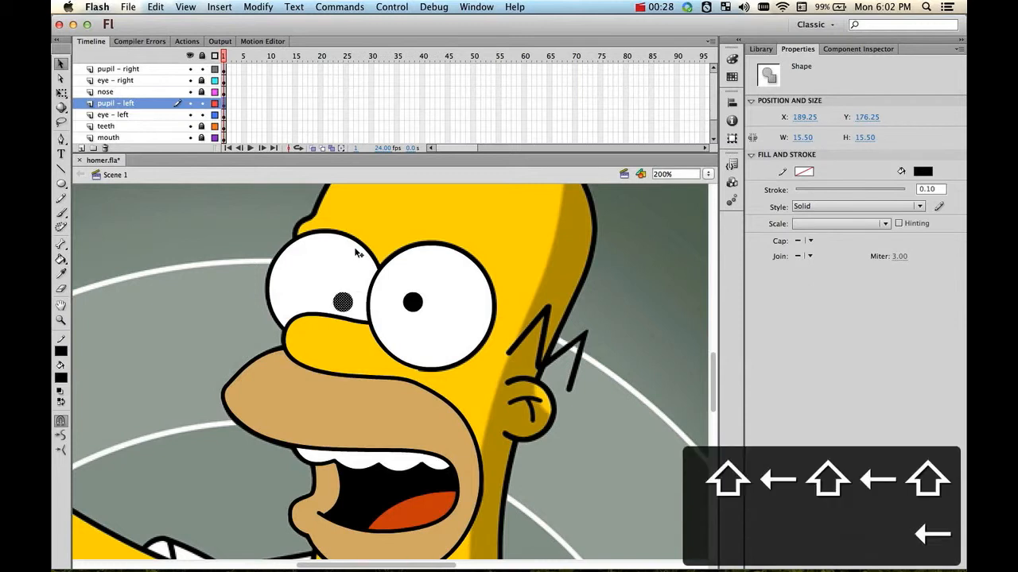
key("shift+Up")
key("shift+Up")
key("shift+Up")
key("shift+Left")
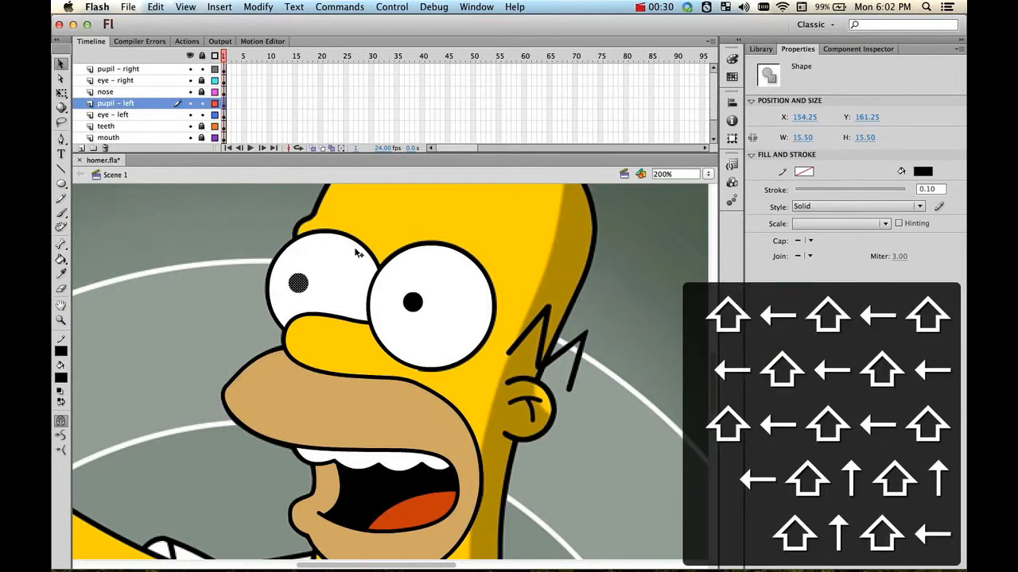
left_click(201, 245)
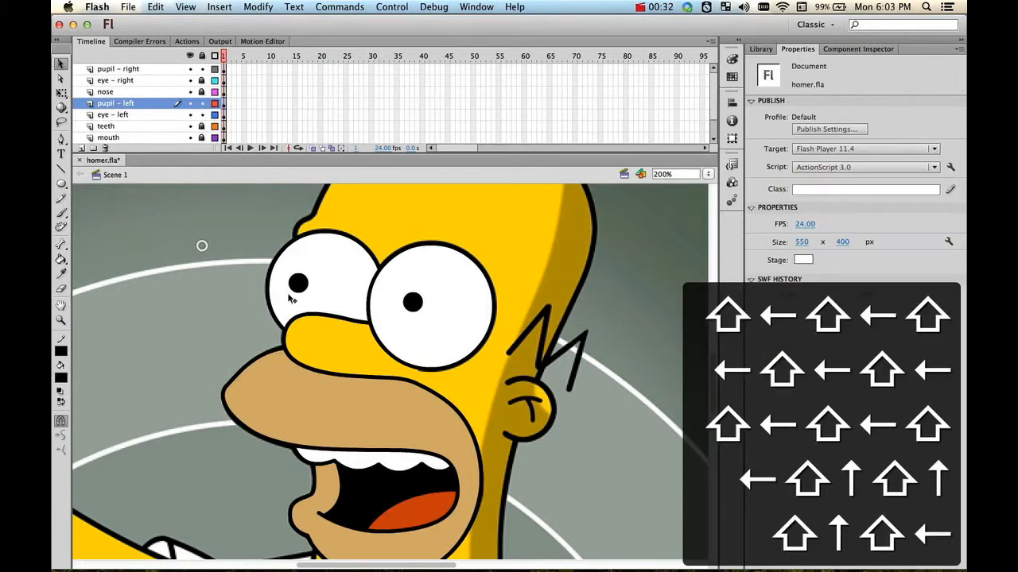
Lock both pupil layers and the "eye - left" layer, and enlarge the timeline area to fit all layers
left_click(200, 104)
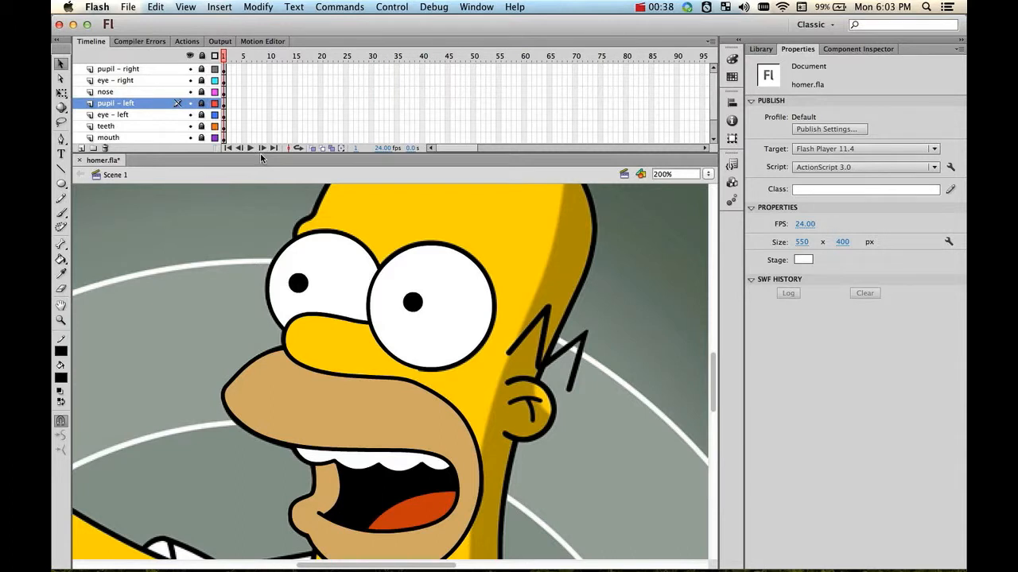
mouse_move(260, 153)
left_mouse_down()
mouse_move(260, 224)
mouse_move(261, 165)
left_mouse_up()
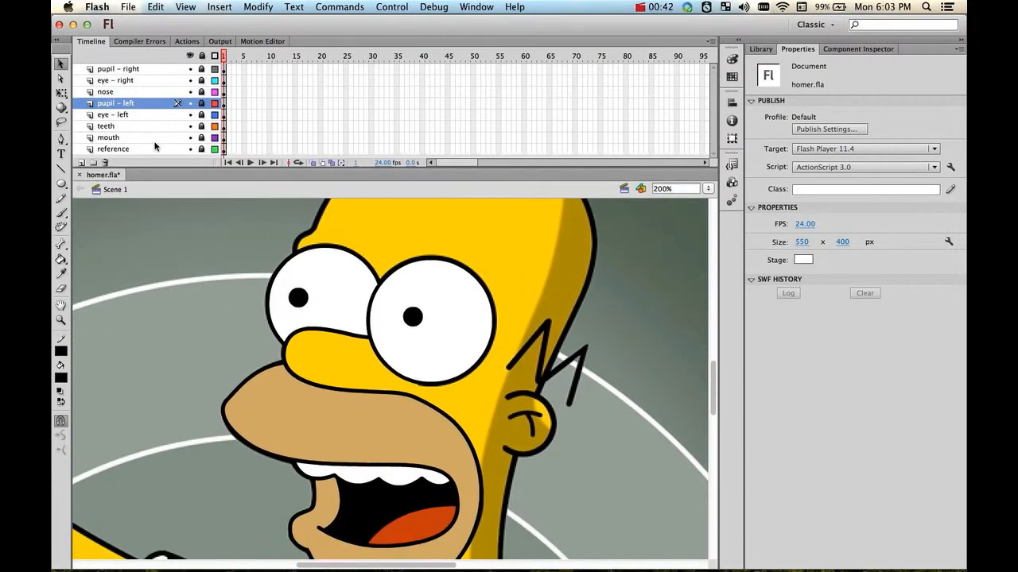
left_click_drag(165, 166, 165, 194)
Add a layer folder named "eyes" above the "pupil - right" layer
left_click(119, 69)
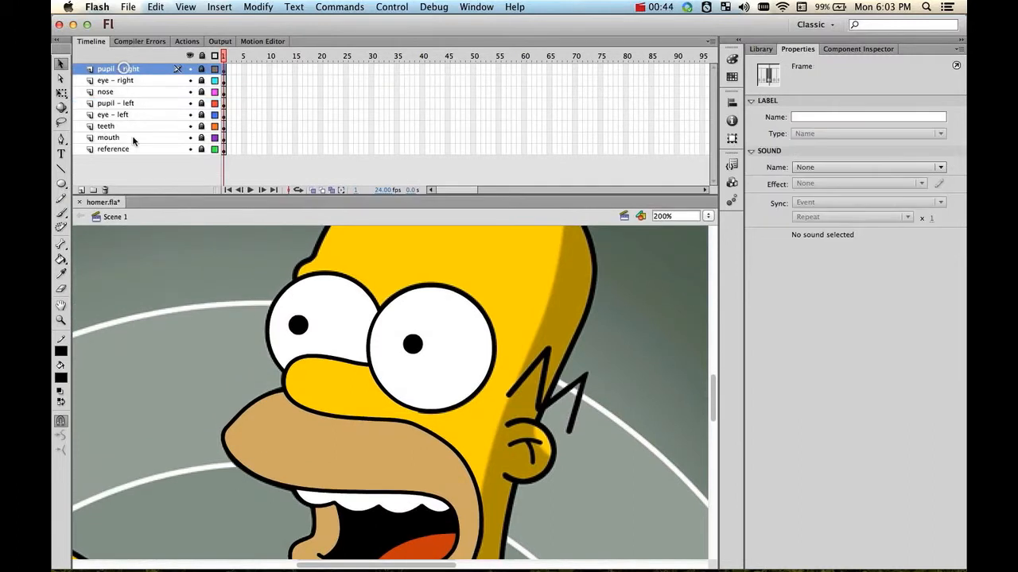
left_click(93, 190)
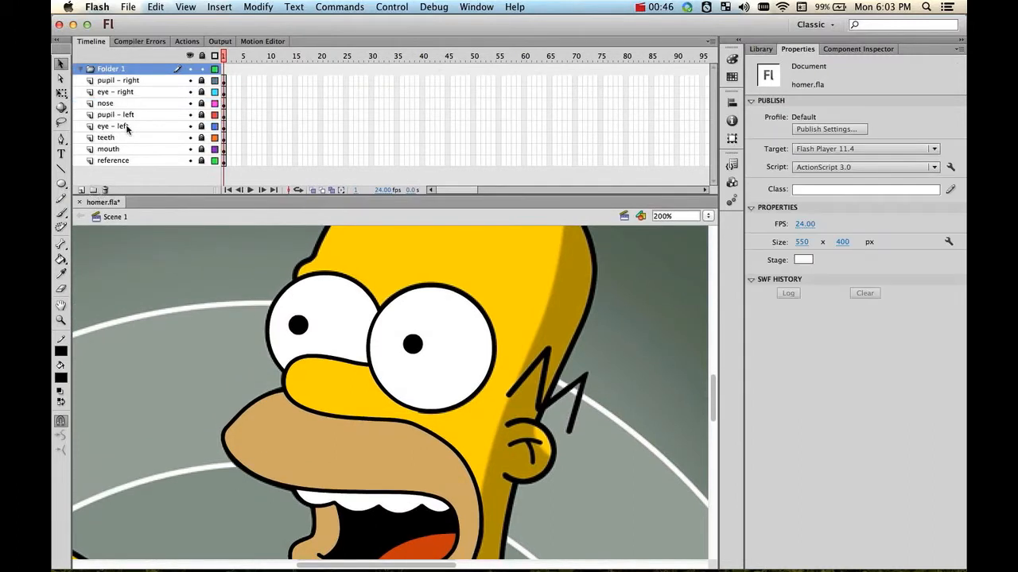
double_click(124, 69)
type("eyes")
key("Return")
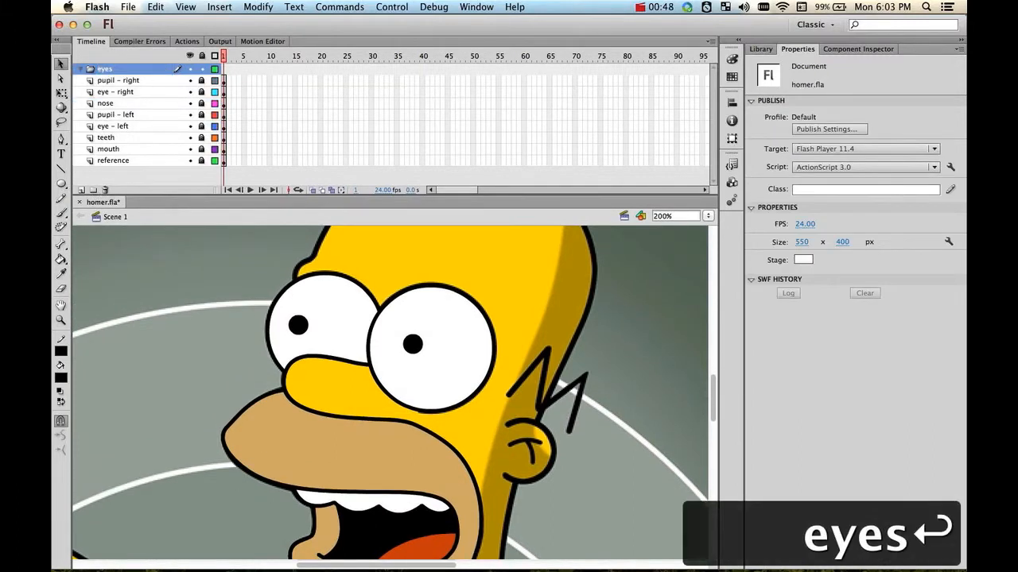
Rename the "eyes" layer folder as "illustration"
left_click(131, 80)
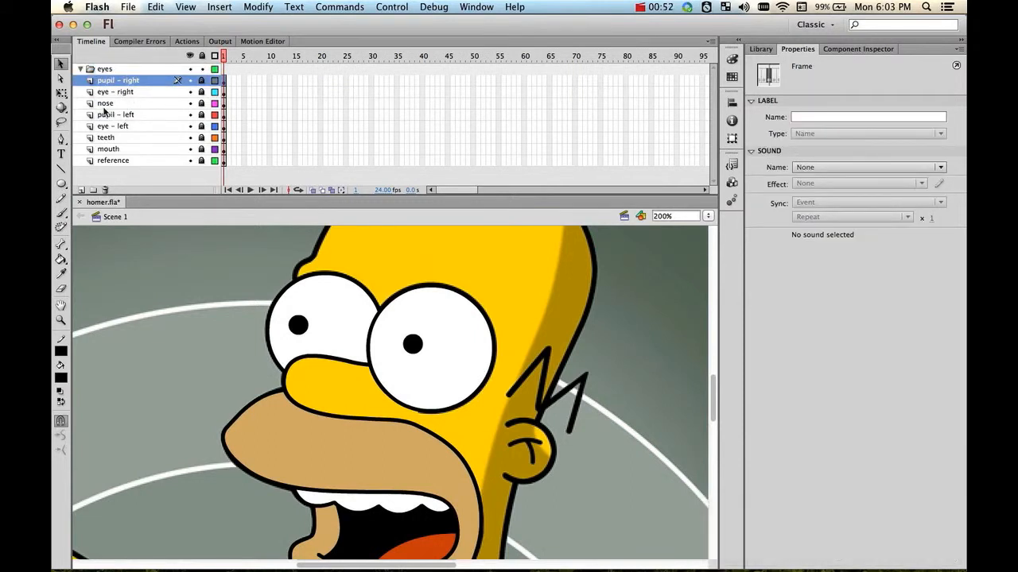
double_click(108, 69)
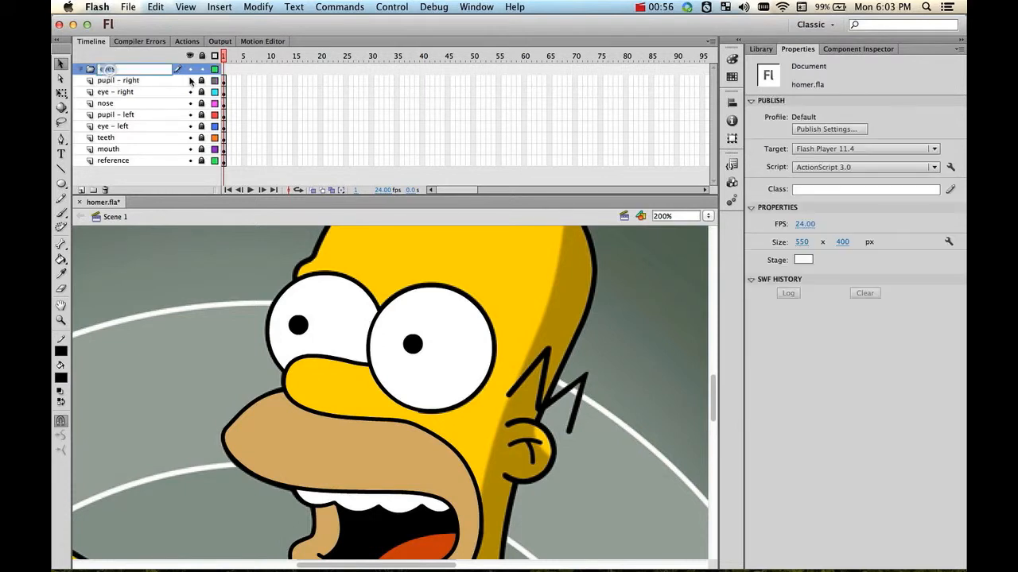
type("u")
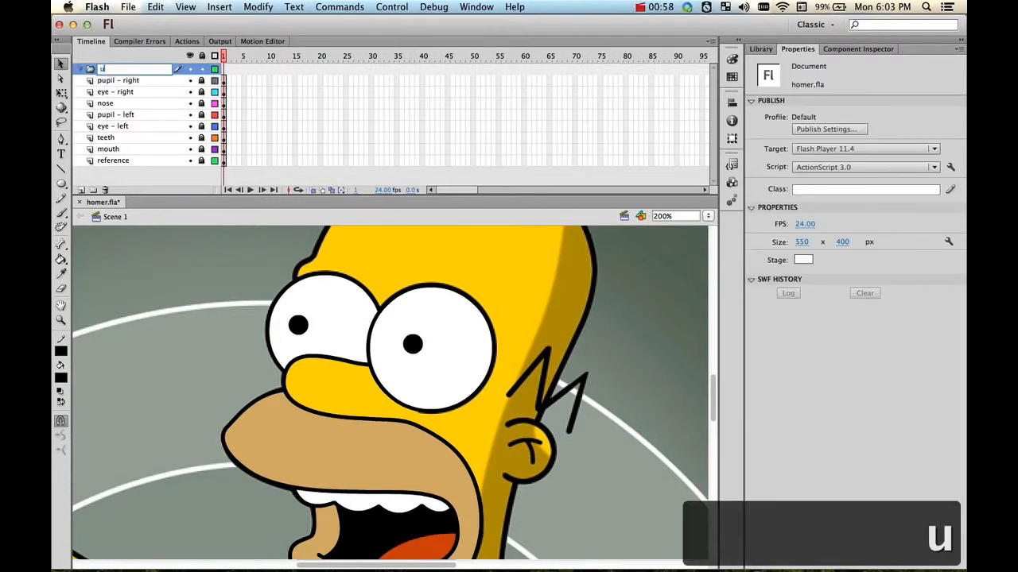
key("BackSpace")
type("illustration")
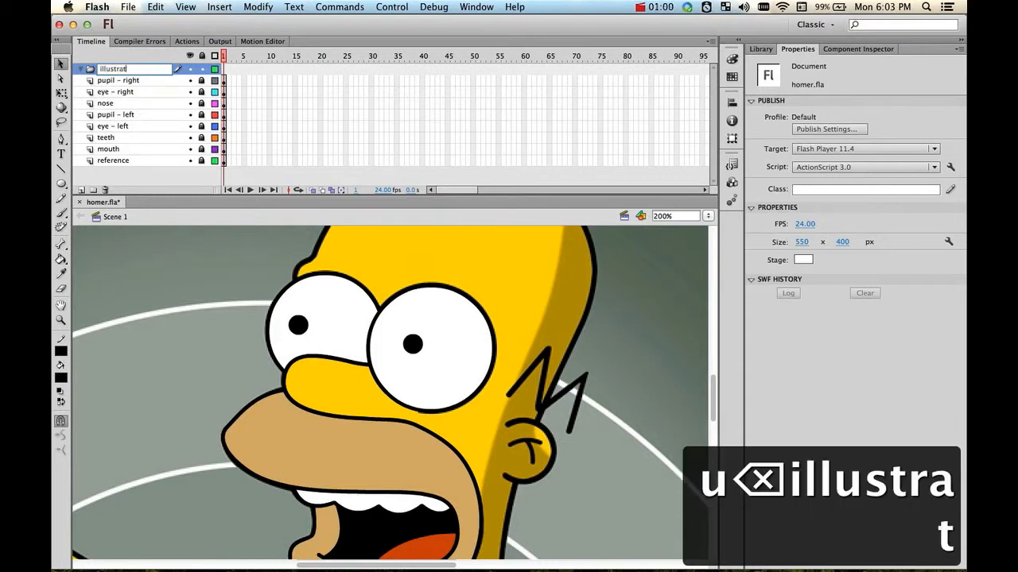
key("Return")
Move the layers from "pupil - right" through "mouth" into the "illustration" folder and collapse the folder
left_click(165, 80)
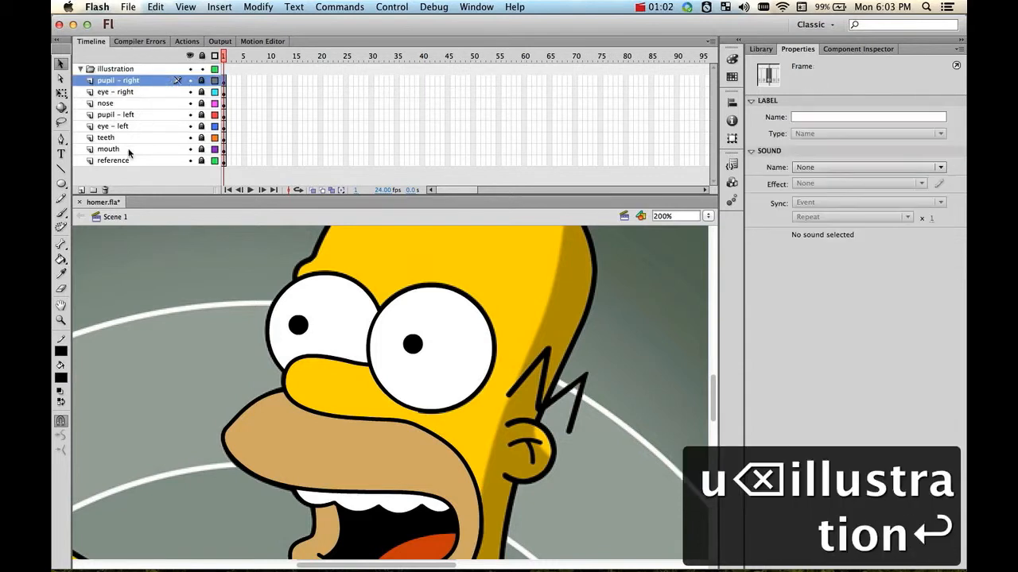
left_click(130, 150, "shift")
left_click_drag(114, 75, 105, 77)
left_click(82, 70)
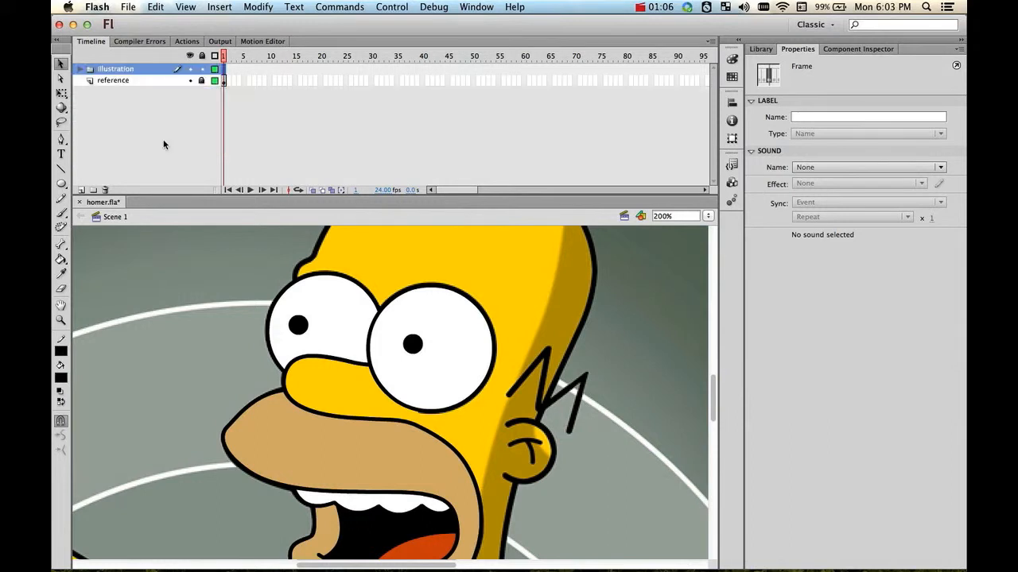
Compare the traced shapes with the reference image by repeatedly hiding and showing the "illustration" folder
left_click(191, 70)
left_click(192, 70)
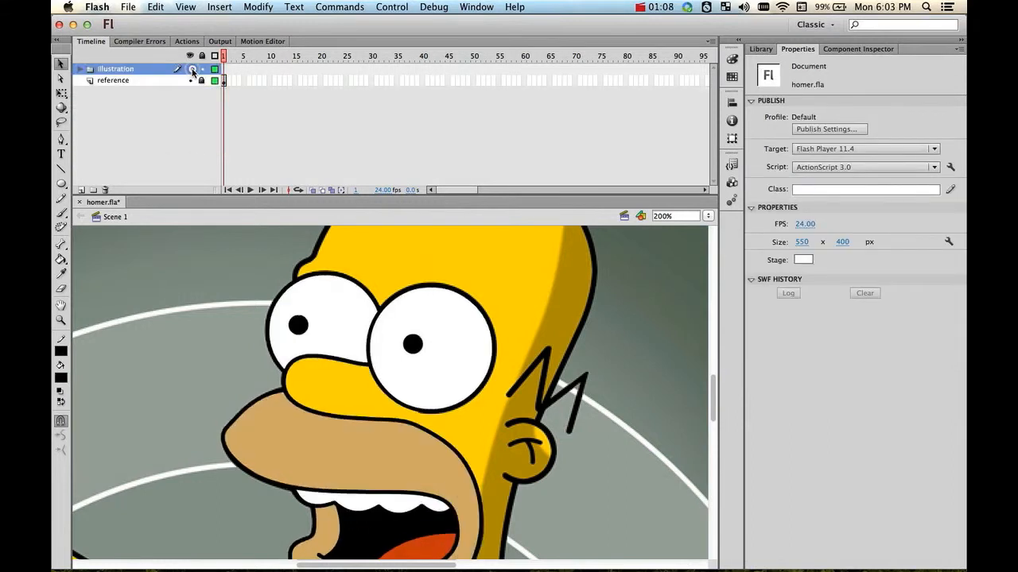
left_click(192, 70)
left_click(193, 70)
left_click(193, 69)
left_click(192, 70)
left_click(192, 70)
left_click(192, 70)
left_click(193, 70)
left_click(191, 70)
left_click(191, 70)
Unlock the "pupil - left" layer in the expanded folder and move the left pupil to about X 146.75, Y 158.75
left_click(82, 69)
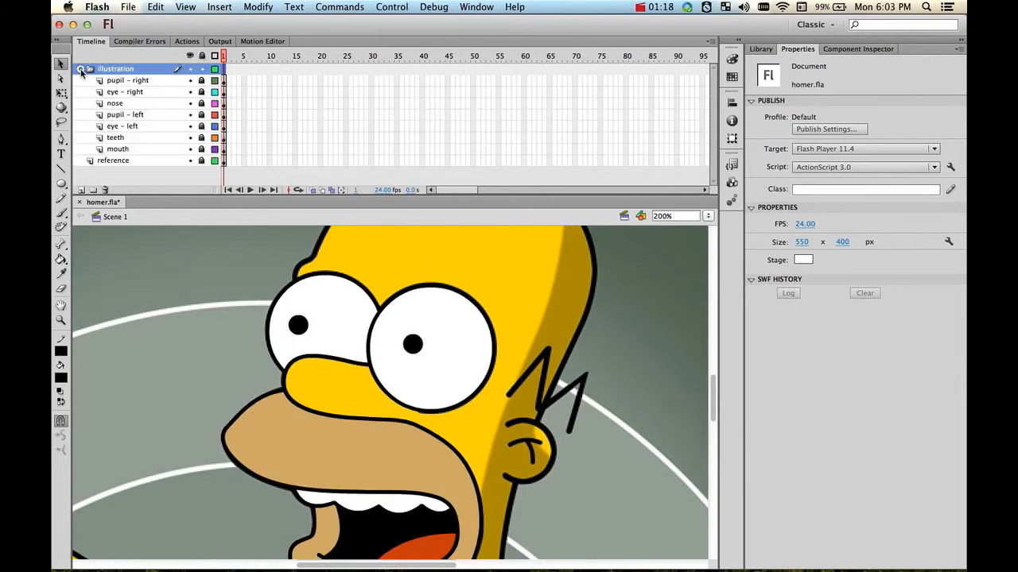
left_click(201, 115)
key("v")
left_click_drag(300, 329, 293, 329)
key("Up")
key("Up")
key("Up")
key("Up")
key("Left")
key("Left")
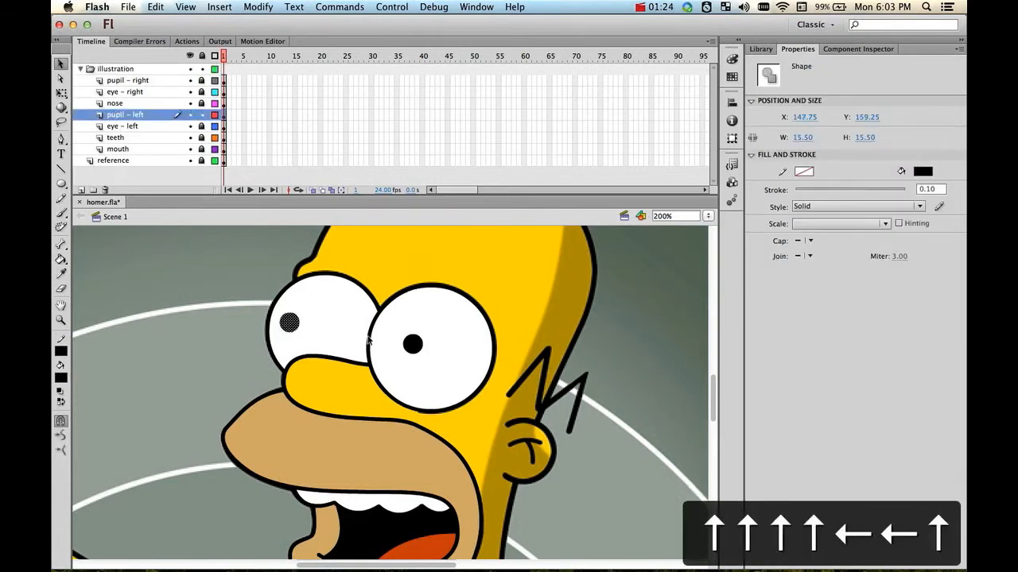
key("Up")
key("Left")
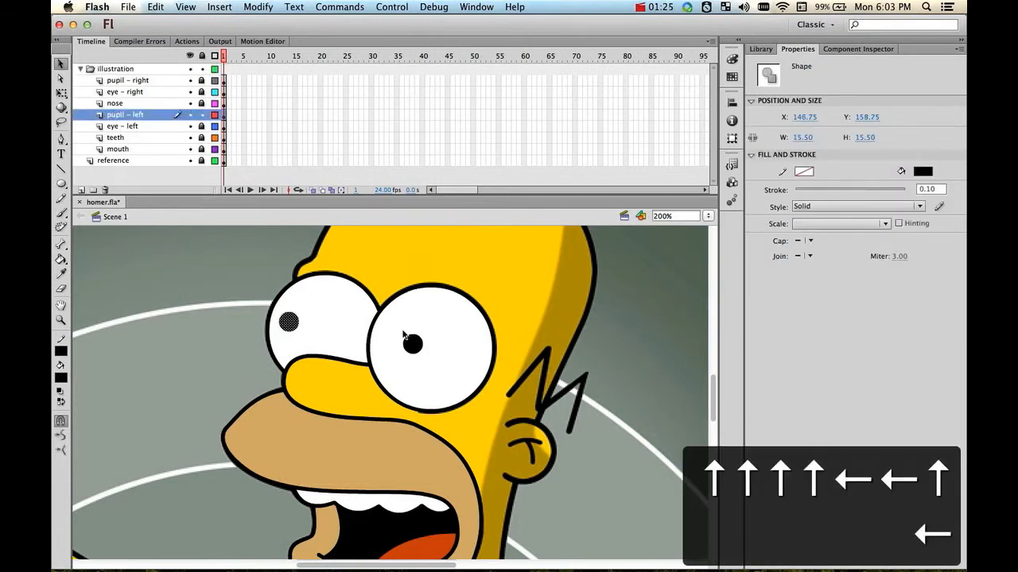
left_click(230, 302)
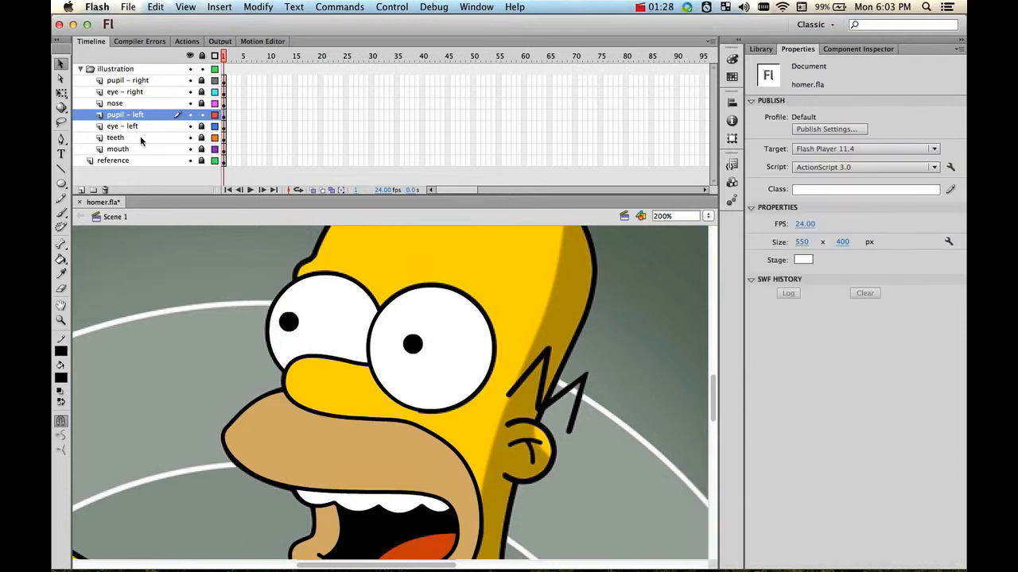
Check the moved pupil against the reference by toggling the "illustration" folder's visibility, and lock the "pupil - left" layer
left_click(190, 69)
left_click(190, 69)
left_click(190, 69)
left_click(190, 69)
double_click(60, 320)
scroll(421, 469, "up", 4)
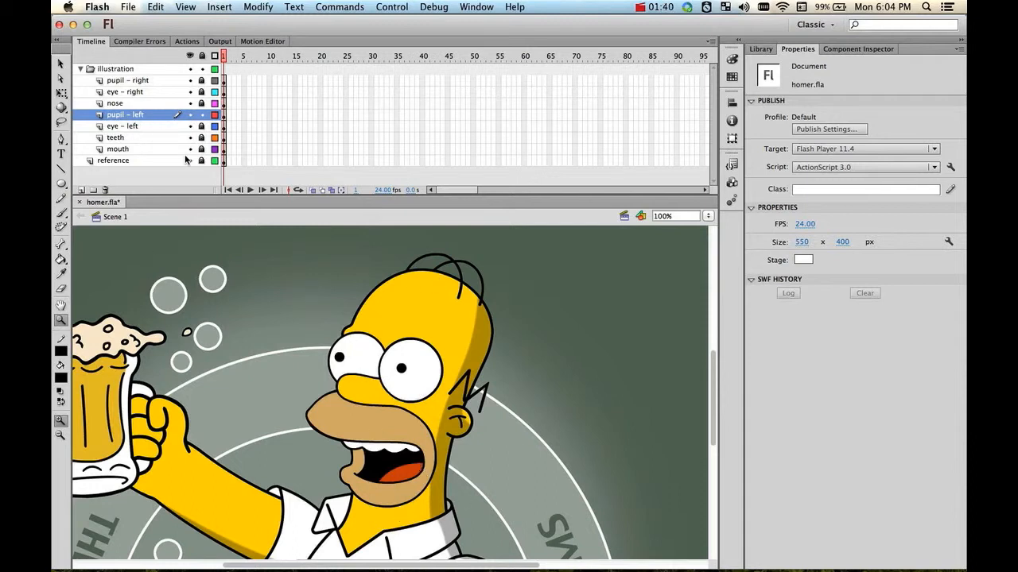
left_click(201, 114)
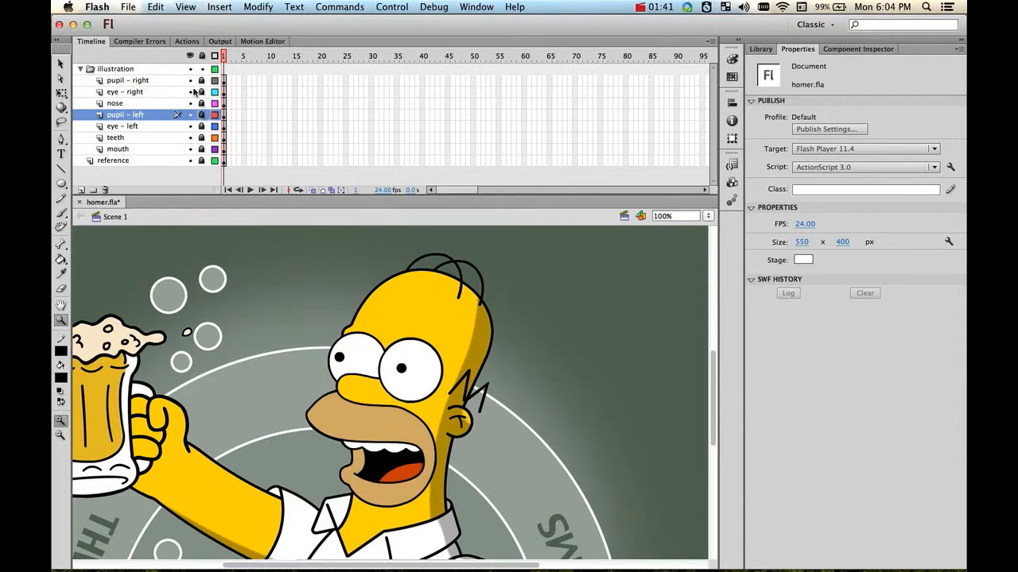
Add a layer named "head" below "mouth" inside the folder and hide all traced layers from "mouth" up to "pupil - right"
left_click(137, 149)
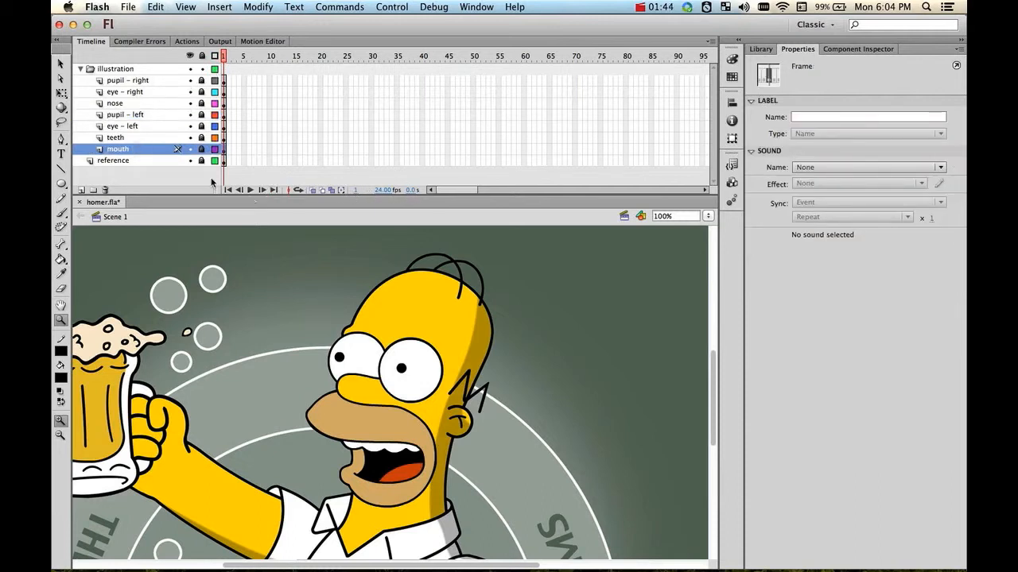
left_click(81, 190)
left_click_drag(136, 150, 133, 164)
double_click(127, 161)
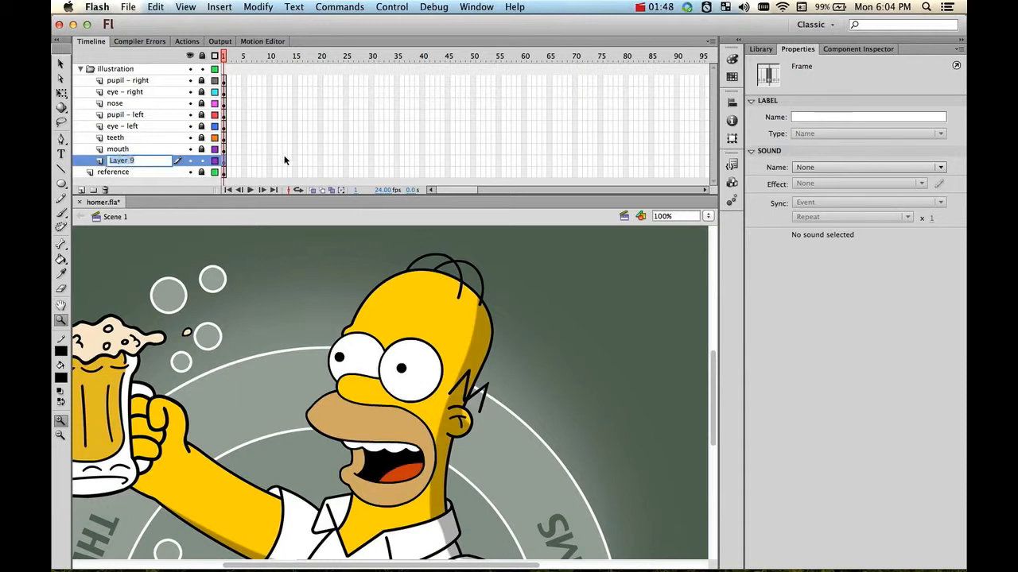
type("head")
key("Return")
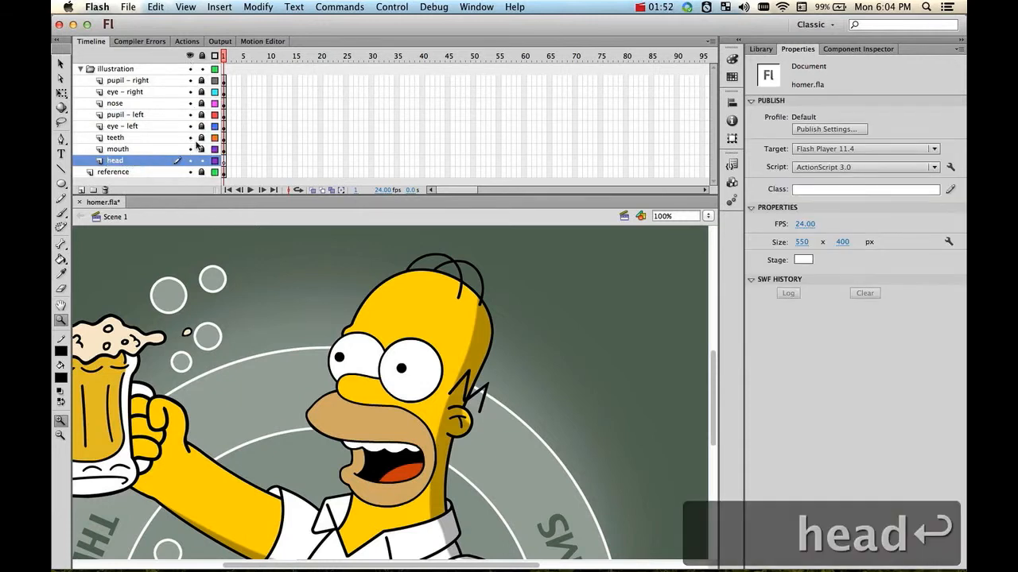
left_click_drag(191, 149, 189, 79)
Draw a closed, straight-edged Pen outline around Homer's head and neck on the "head" layer, and check it with the reference hidden
scroll(516, 410, "down", 3)
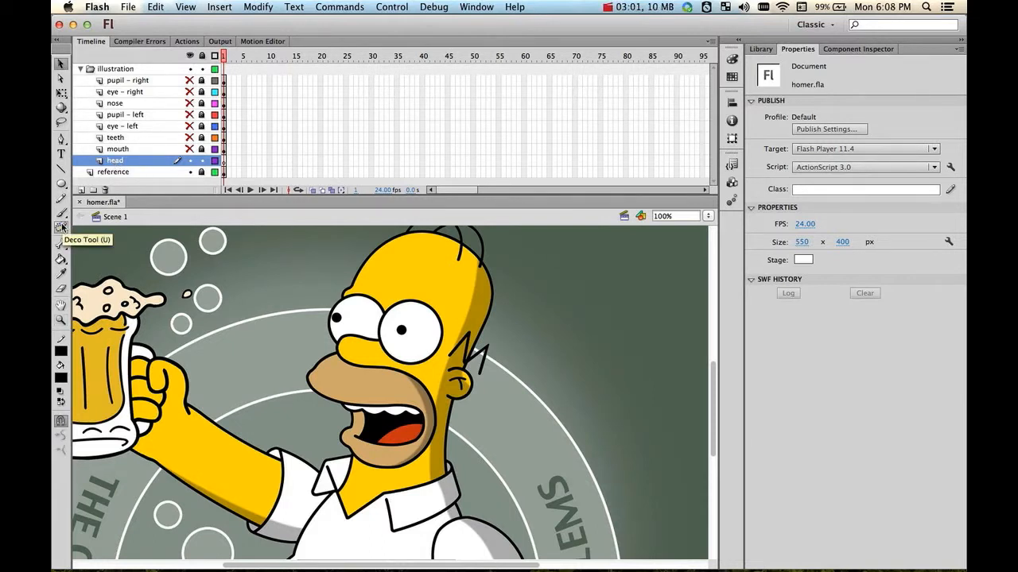
key("p")
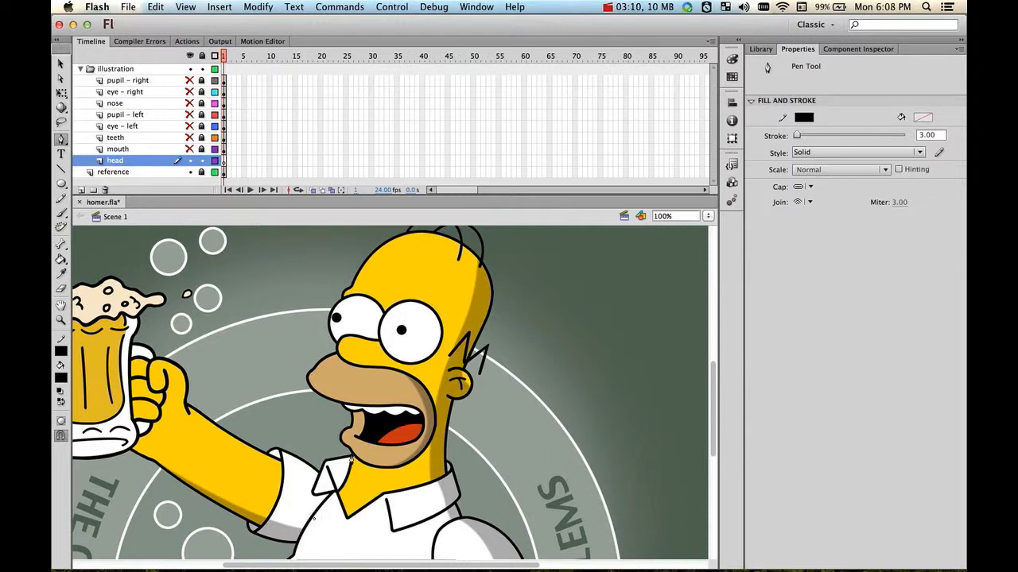
left_click(352, 448)
left_click(343, 299)
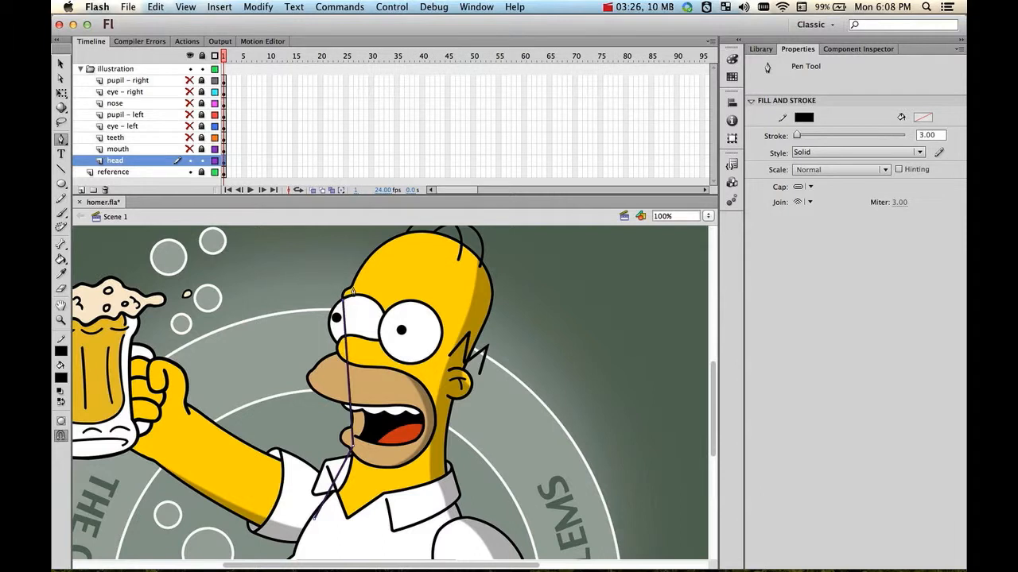
left_click(406, 231)
left_click(492, 292)
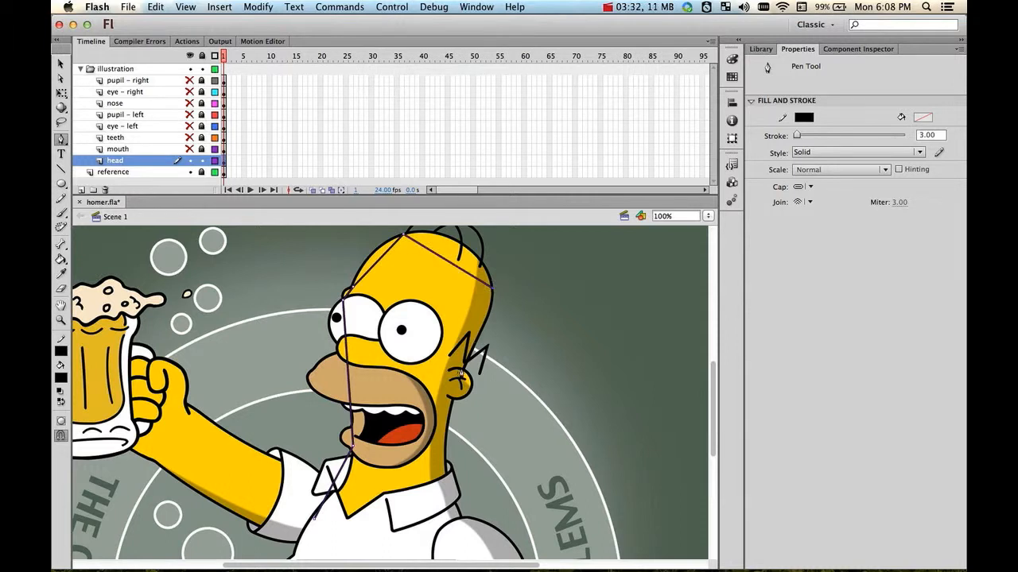
left_click(463, 370)
left_click(453, 504)
left_click(340, 549)
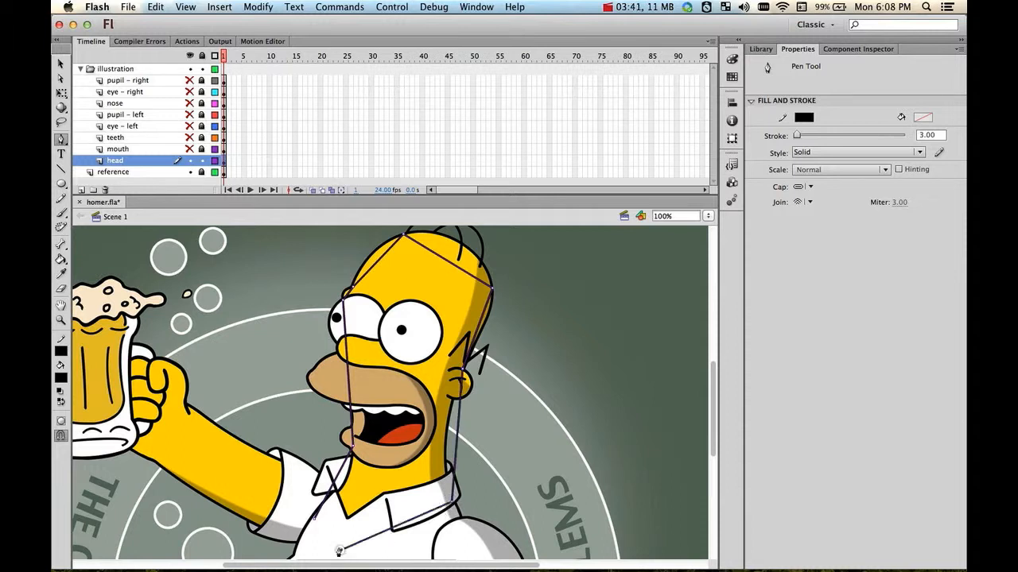
left_click(314, 521)
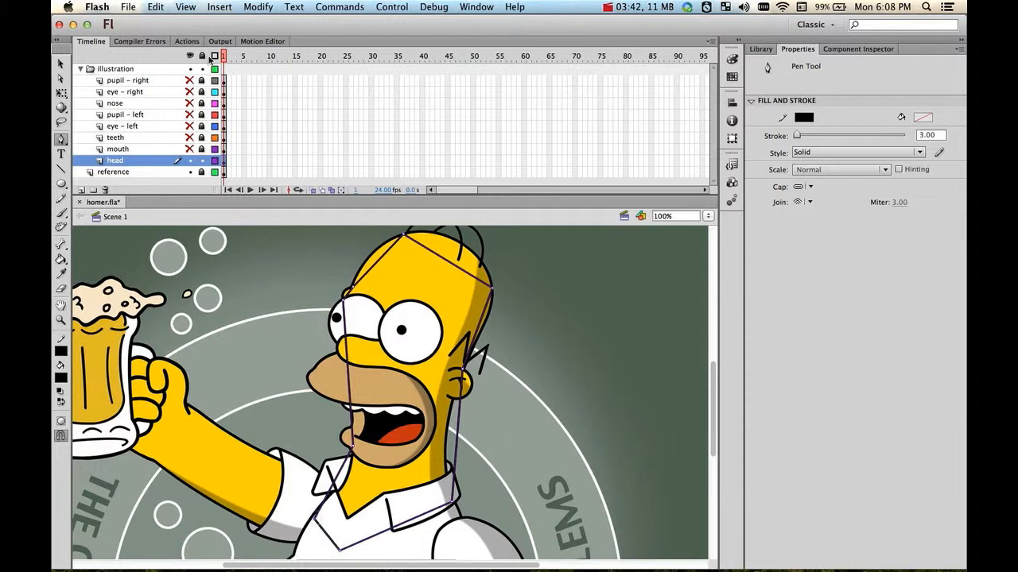
left_click(189, 172)
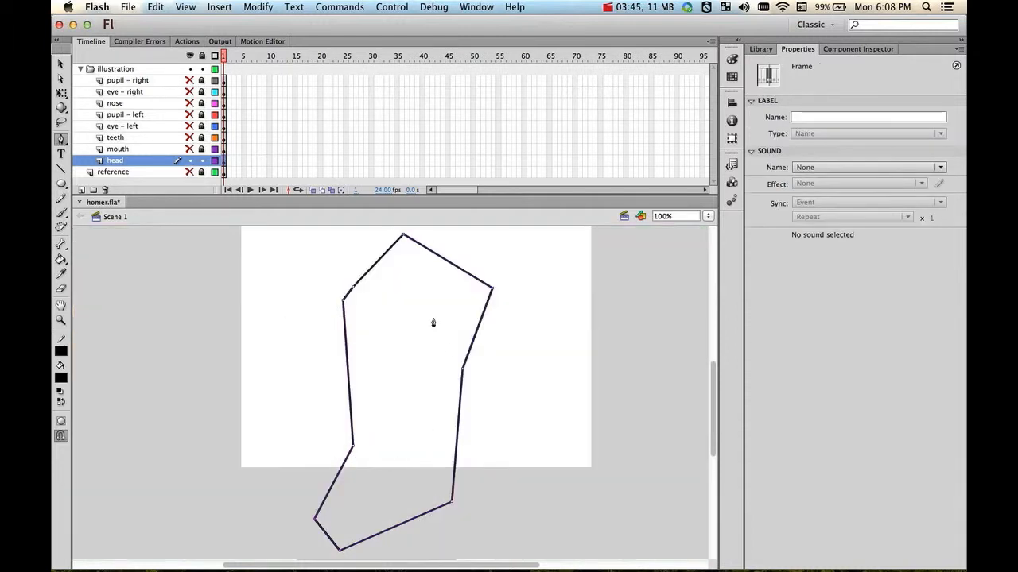
left_click(189, 172)
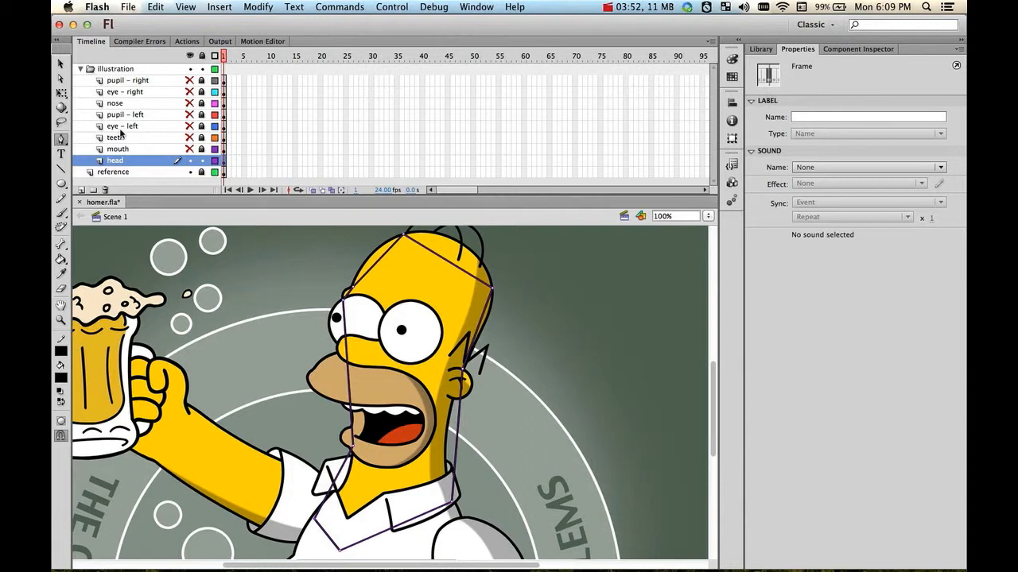
Try to bend the upper edge at the back of the head outline into a curve, and undo the bend
left_click(61, 64)
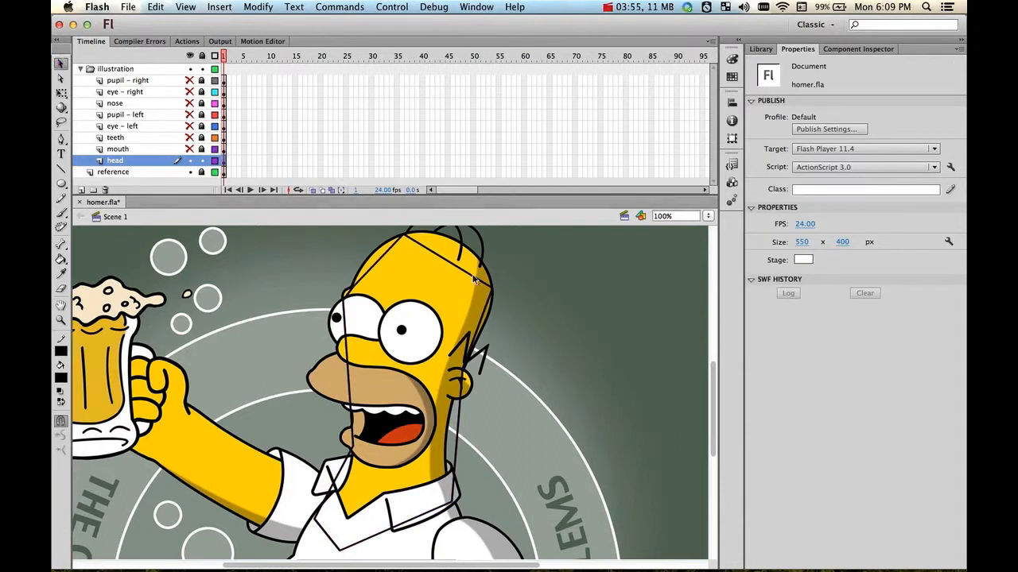
left_click_drag(448, 262, 462, 243)
key("super+z")
Convert the anchor point at the top of the head outline into a smooth curve following the reference
left_click(60, 79)
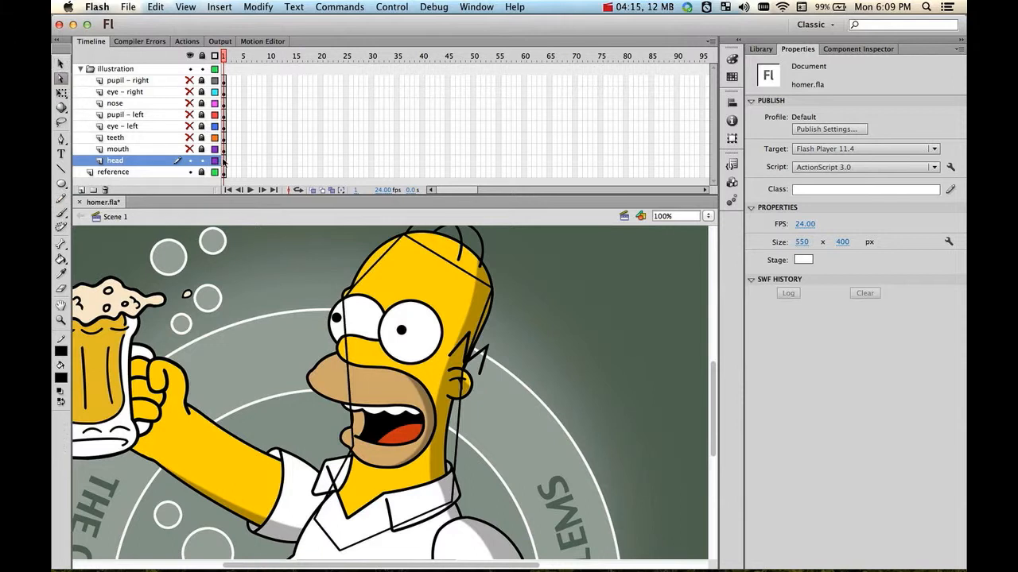
left_click(438, 257)
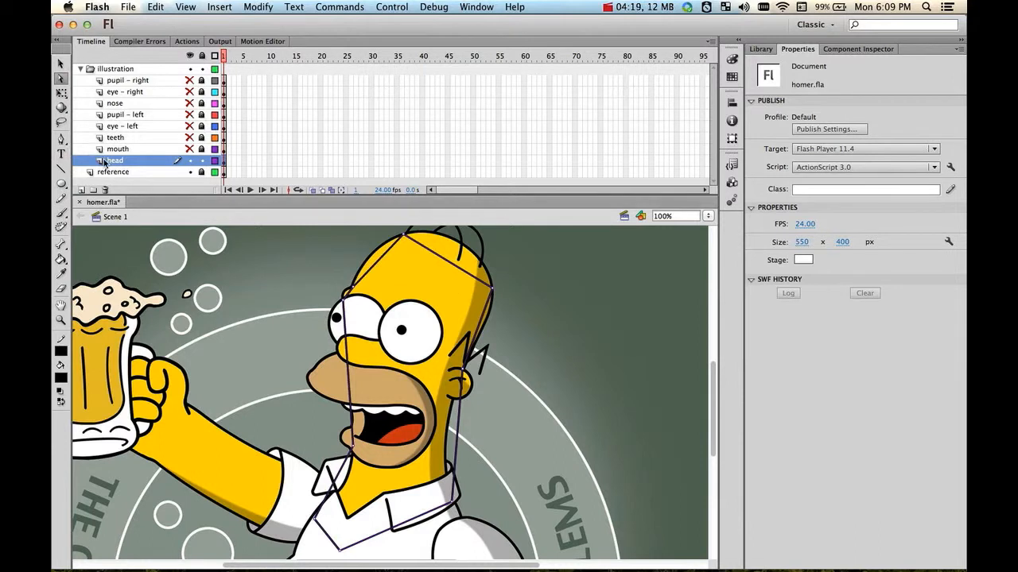
left_click(62, 140)
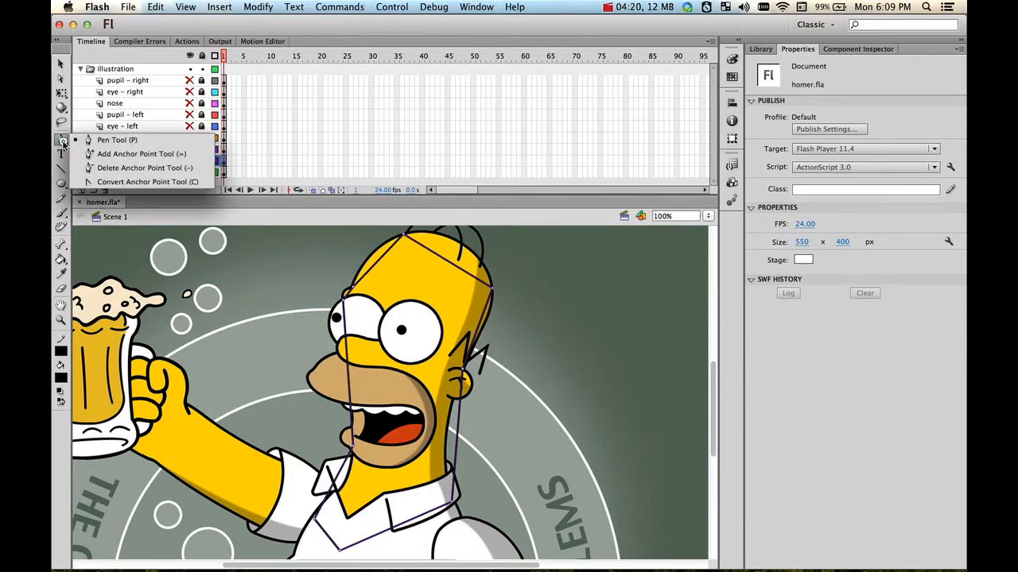
left_click(140, 184)
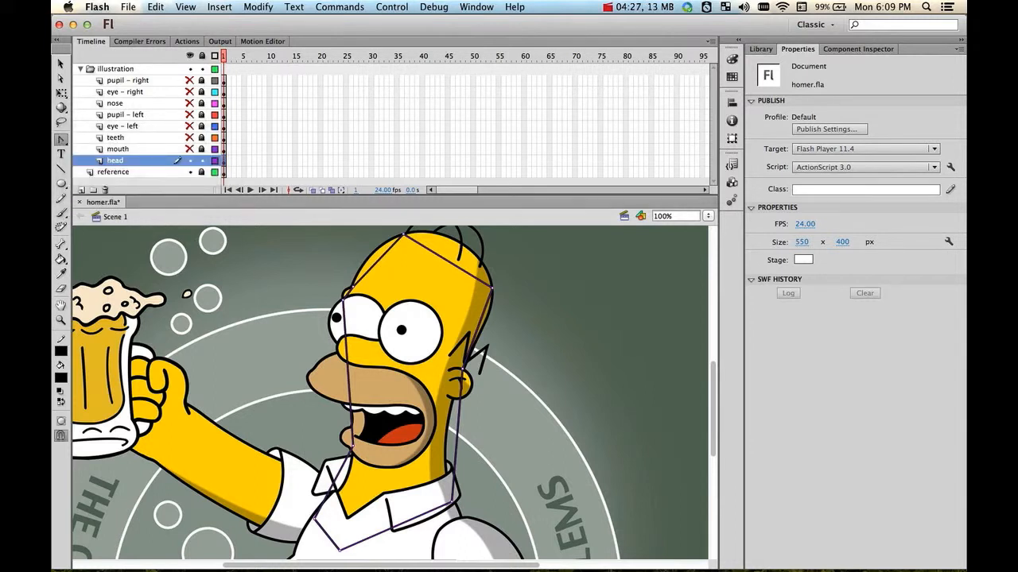
scroll(389, 393, "up", 2)
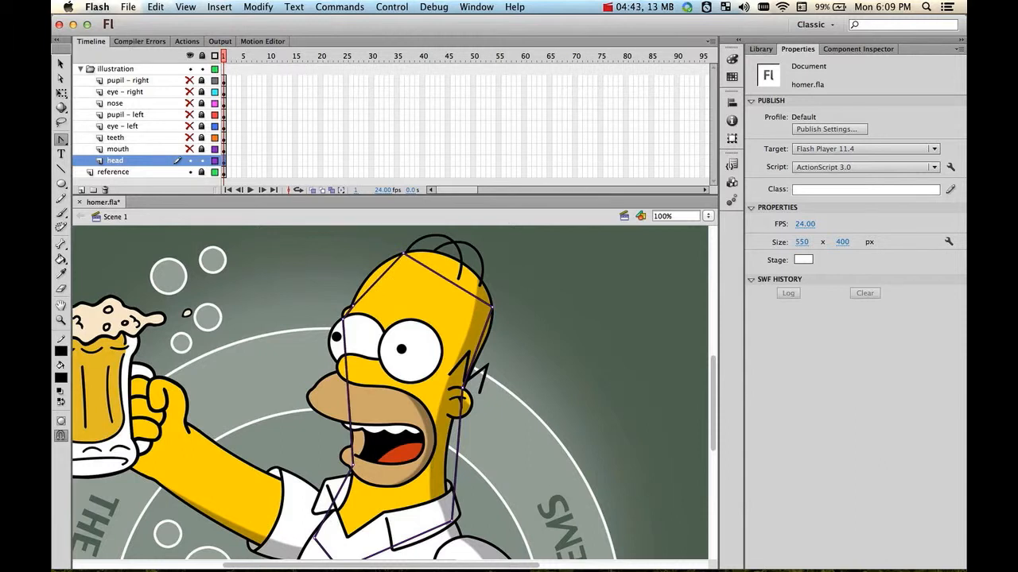
left_click_drag(404, 253, 358, 267)
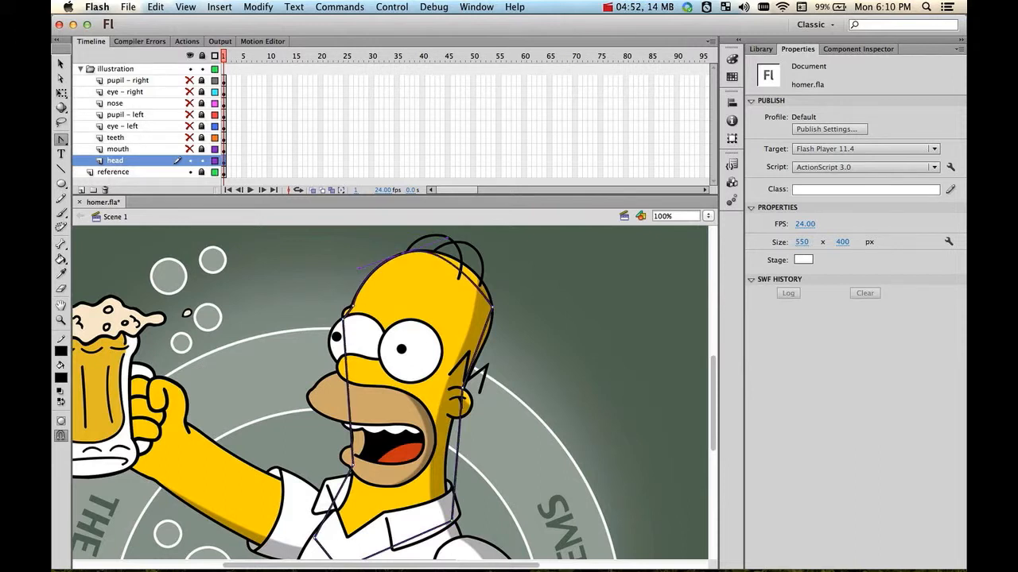
Convert the anchor point at the back of the head into a smooth curve and fine-tune it to the reference outline
left_click_drag(493, 307, 490, 277)
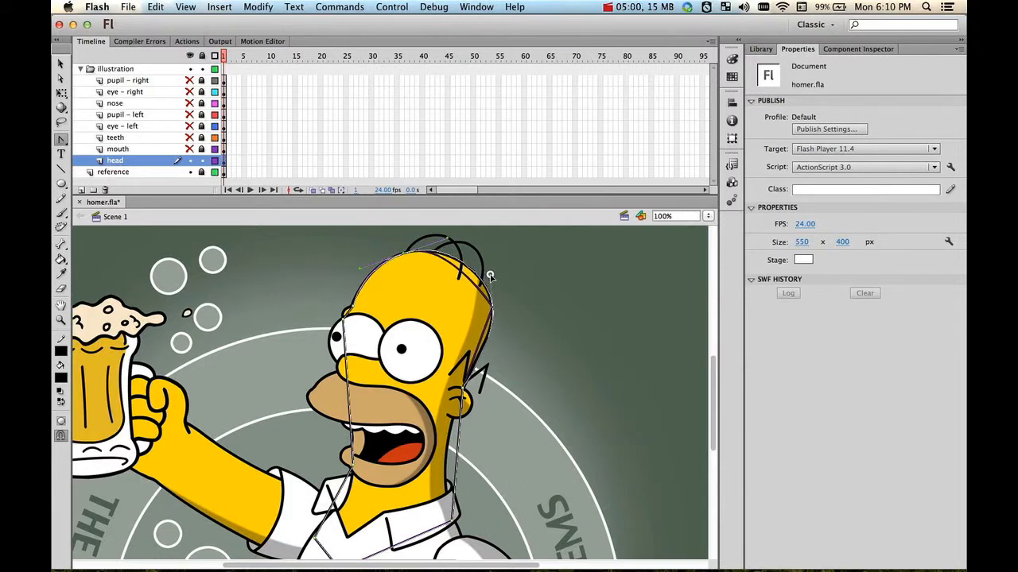
left_click_drag(491, 277, 491, 276)
key("Left")
key("Left")
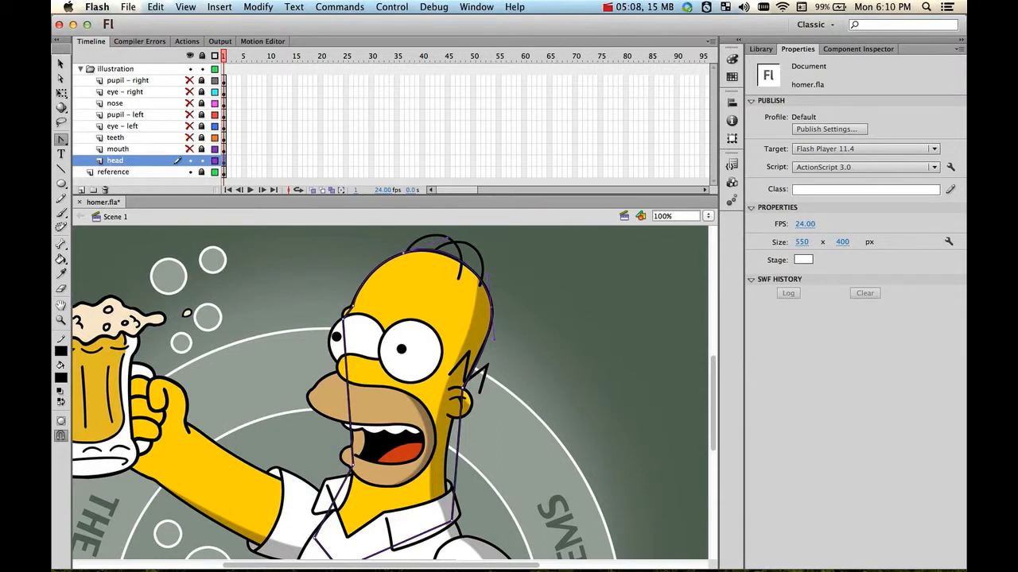
key("a")
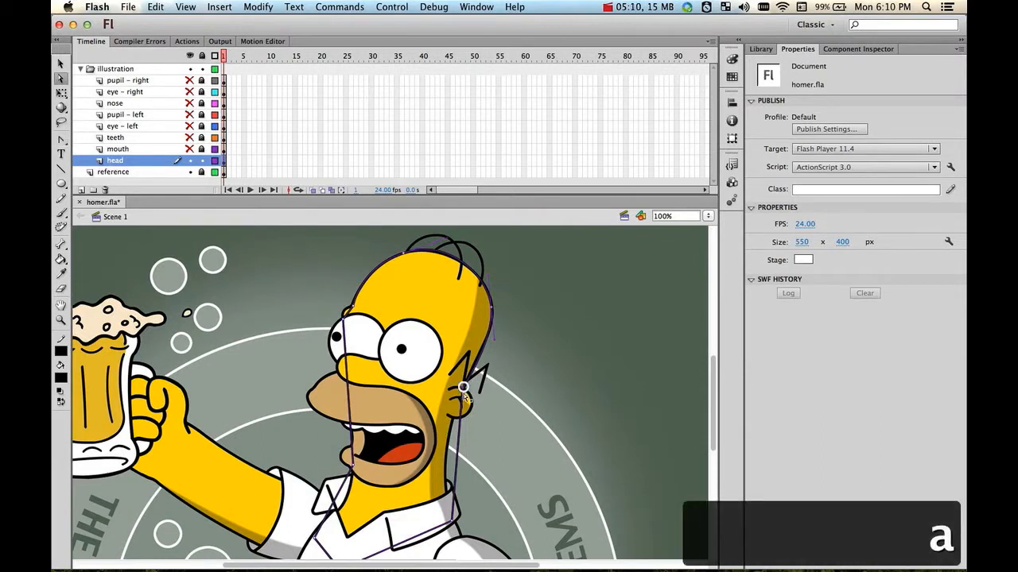
Move the head outline's anchor point at the ear inward and bend the line below it to follow the reference neck
left_click(460, 400)
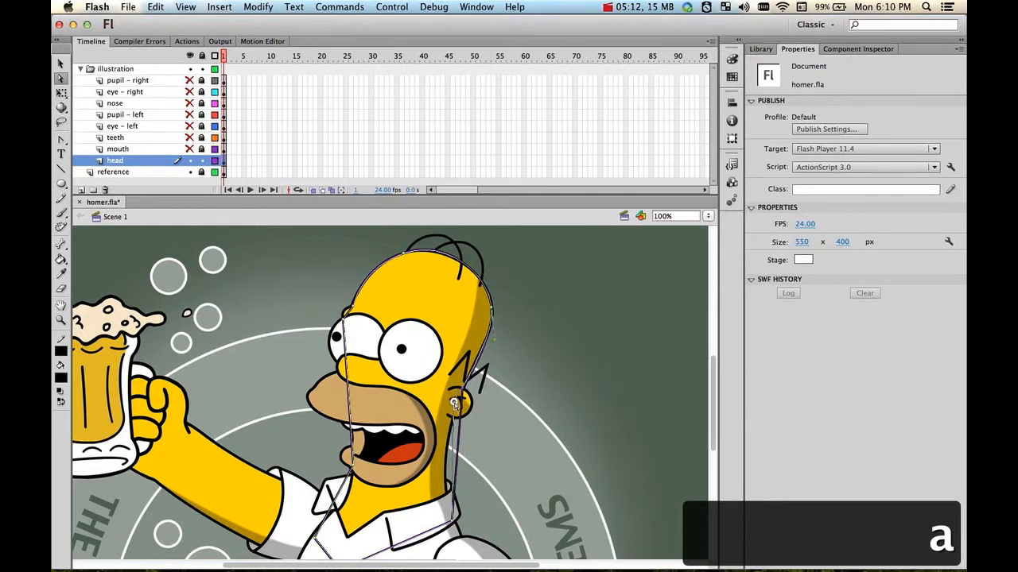
left_click_drag(455, 404, 455, 404)
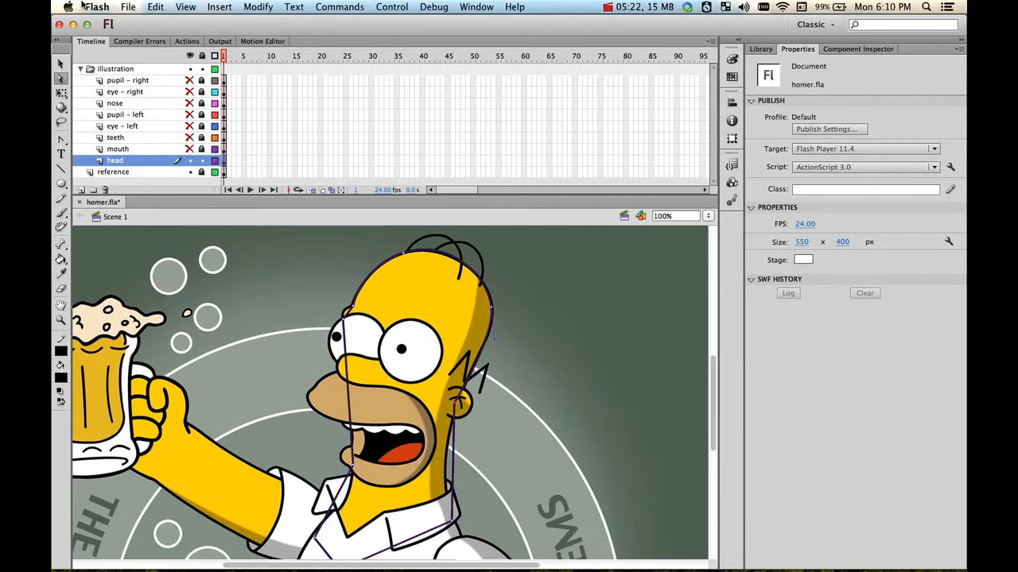
key("v")
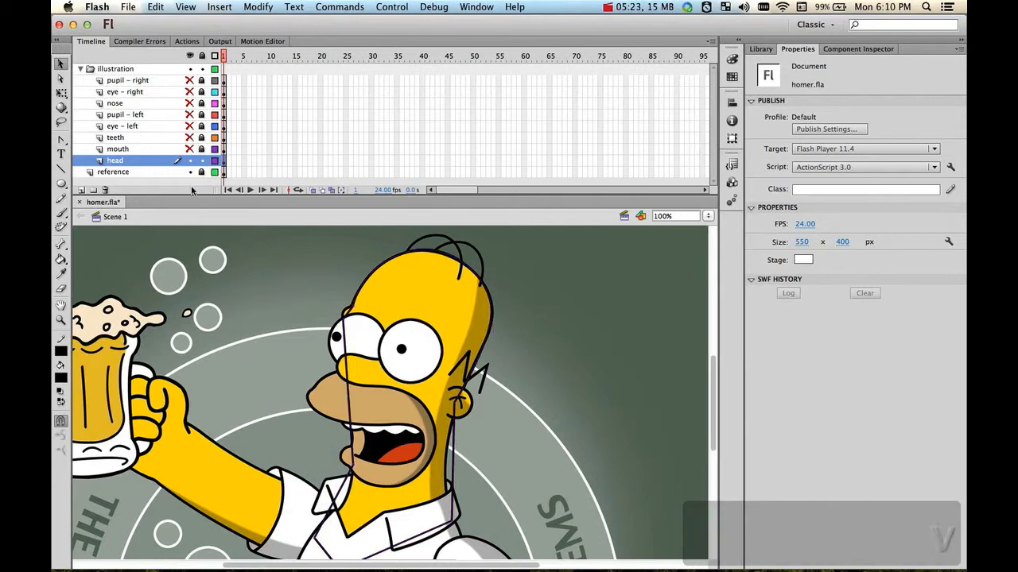
left_click(453, 462)
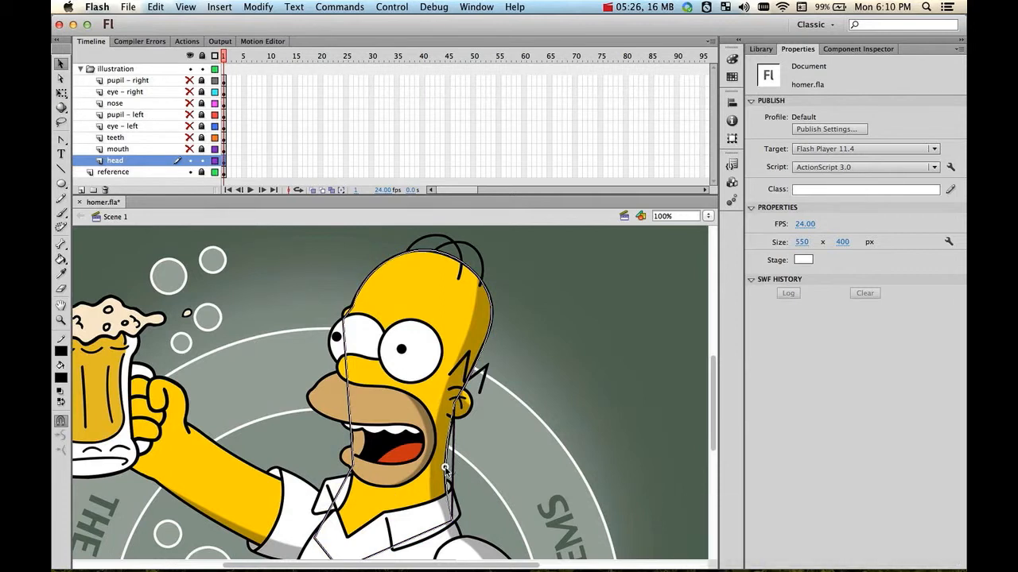
left_click_drag(444, 468, 446, 468)
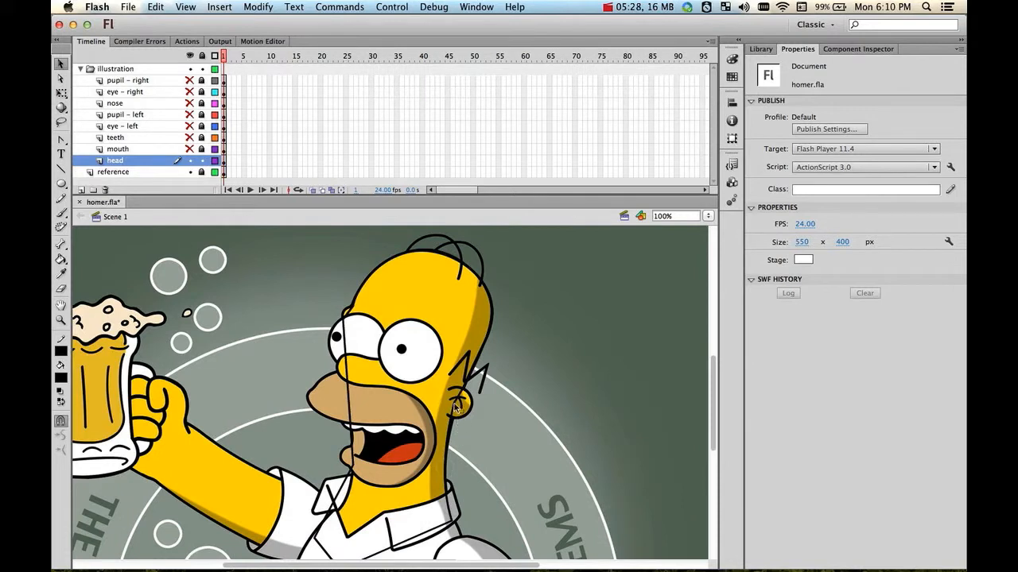
left_click(455, 405)
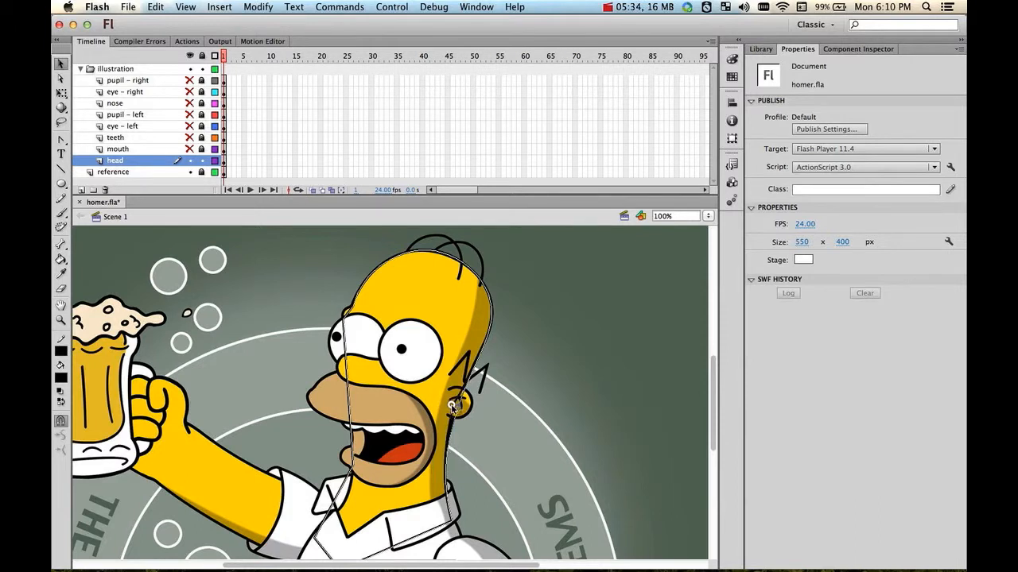
left_click(453, 407)
key("super+z")
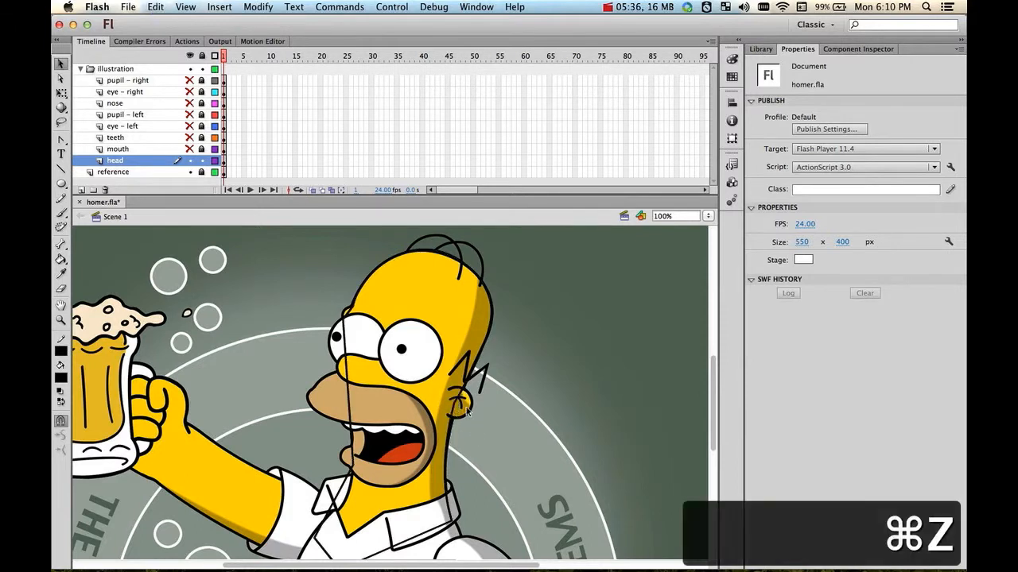
Nudge the head outline's ear anchor point slightly down and to the right with the Subselection tool
key("a")
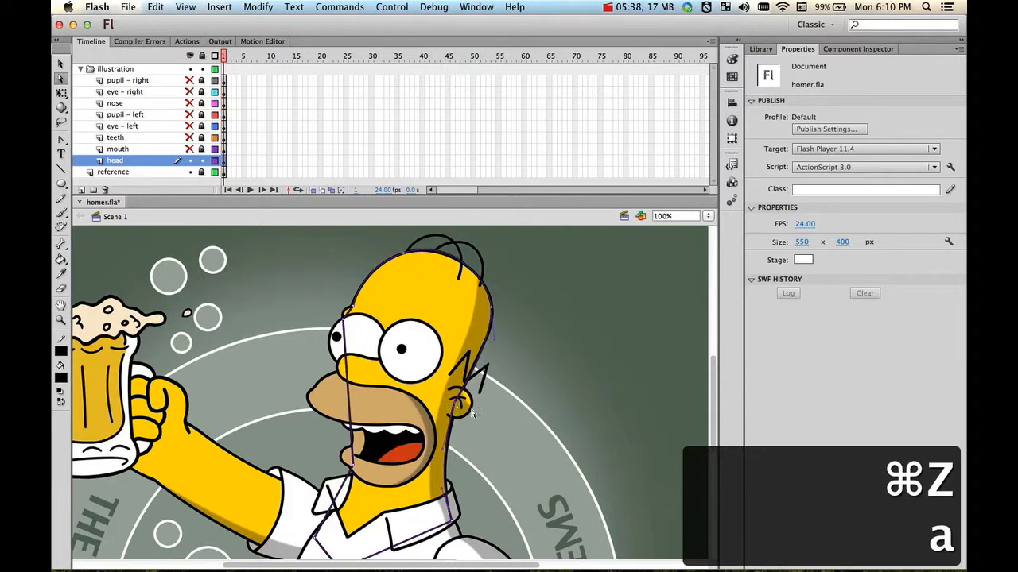
key("Down")
key("Down")
key("Down")
key("Down")
key("Down")
key("Right")
key("Right")
key("Right")
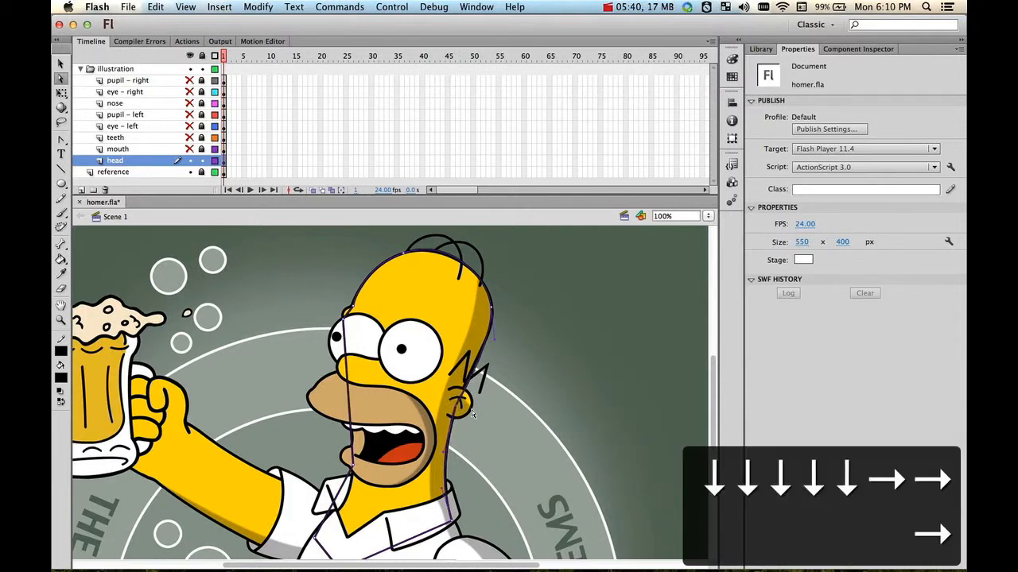
key("Down")
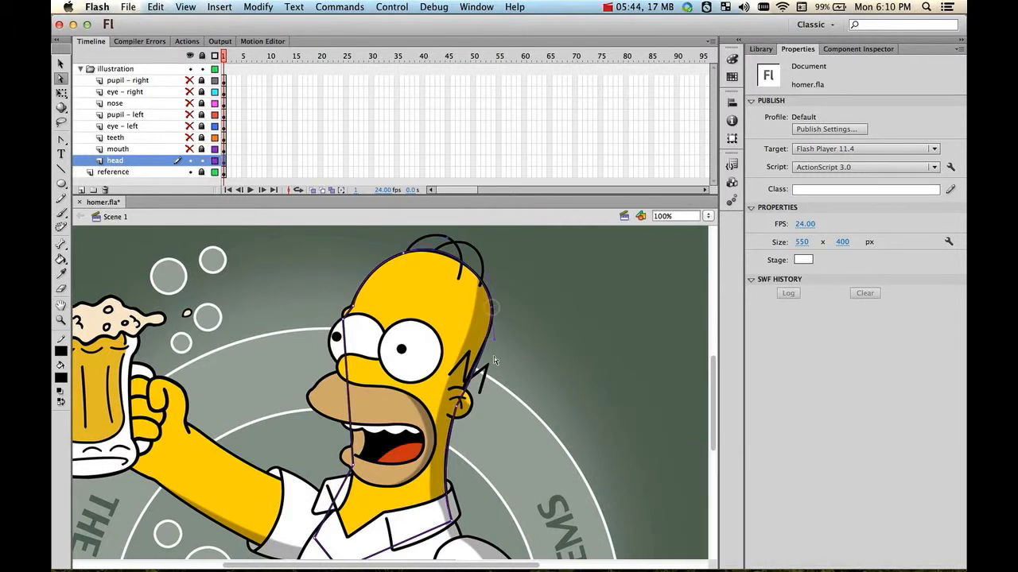
Zoom in on the back of the head and collapse the timeline to enlarge the stage
key("z")
left_click_drag(514, 289, 465, 378)
key("space")
left_click_drag(399, 431, 443, 307)
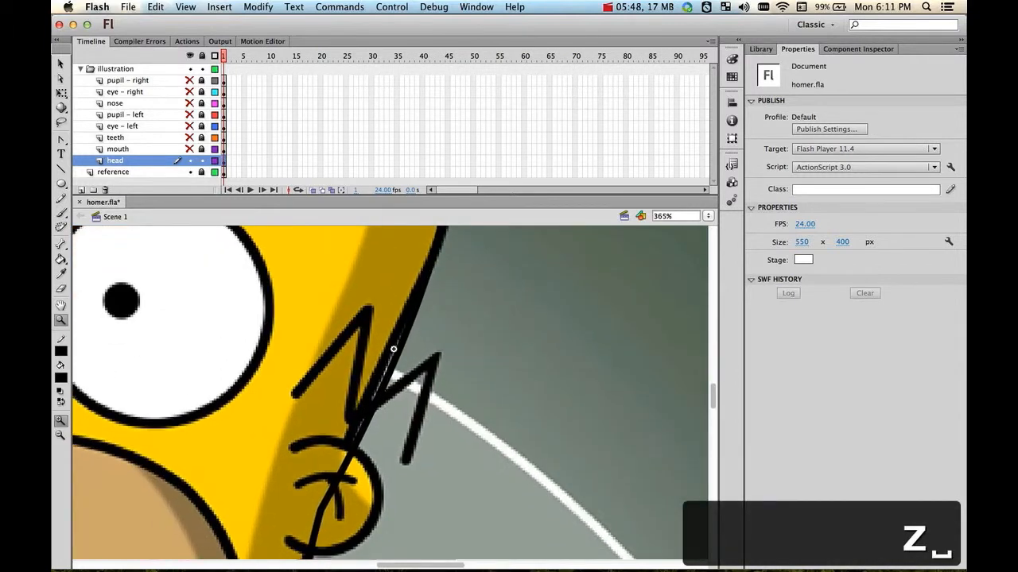
key("space")
left_click_drag(523, 318, 488, 439)
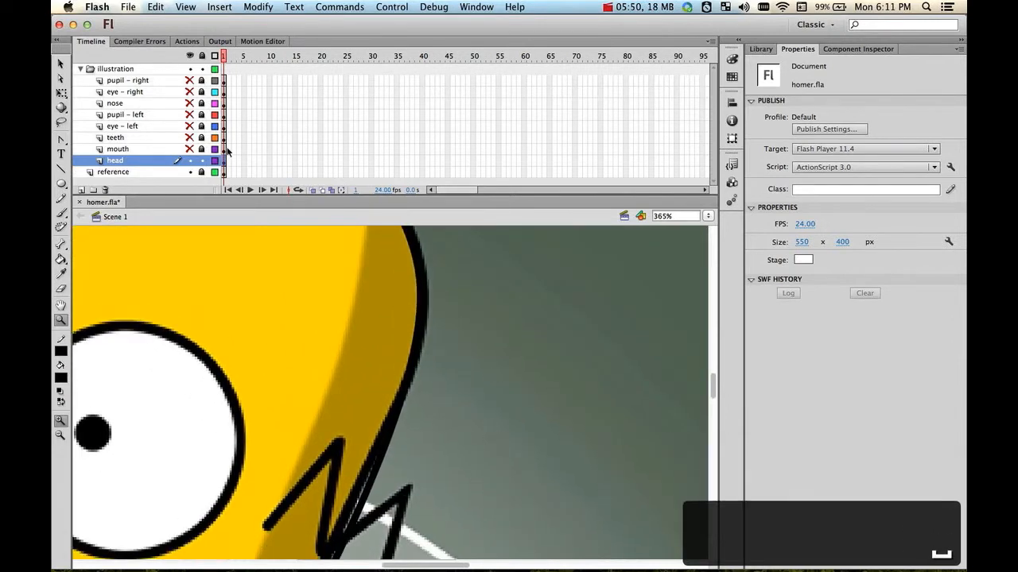
double_click(89, 43)
key("space")
left_click_drag(511, 248, 543, 304)
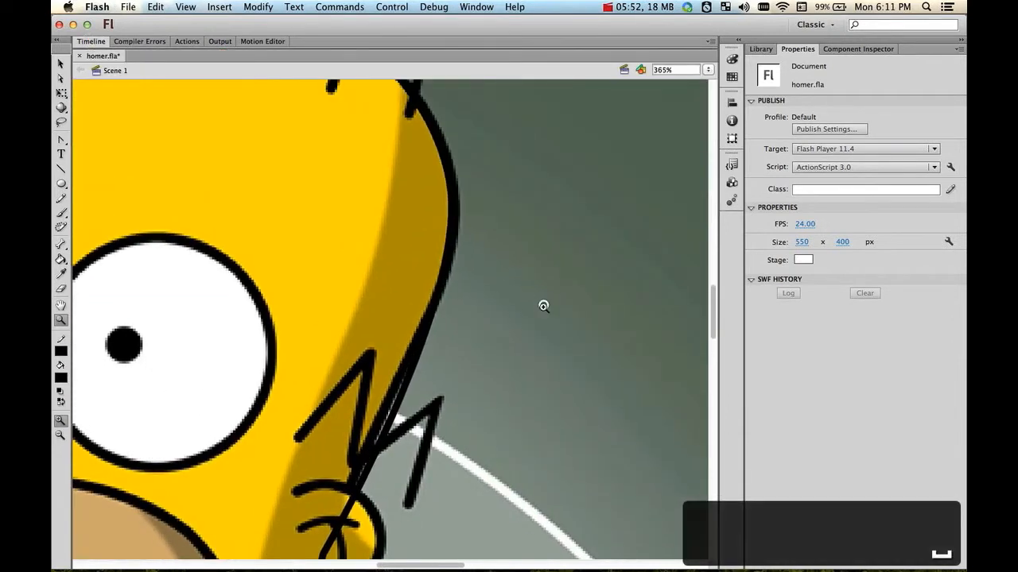
Nudge the anchor point at the back of the head right onto the reference outline and fine-tune its lower curve handle
key("a")
left_click(452, 199)
left_click_drag(451, 199, 452, 203)
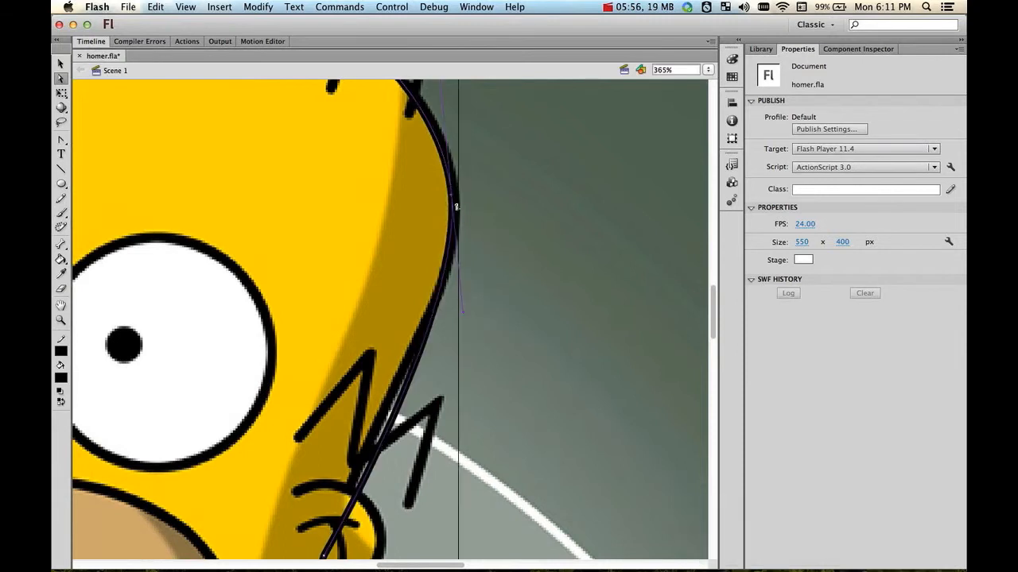
key("super+z")
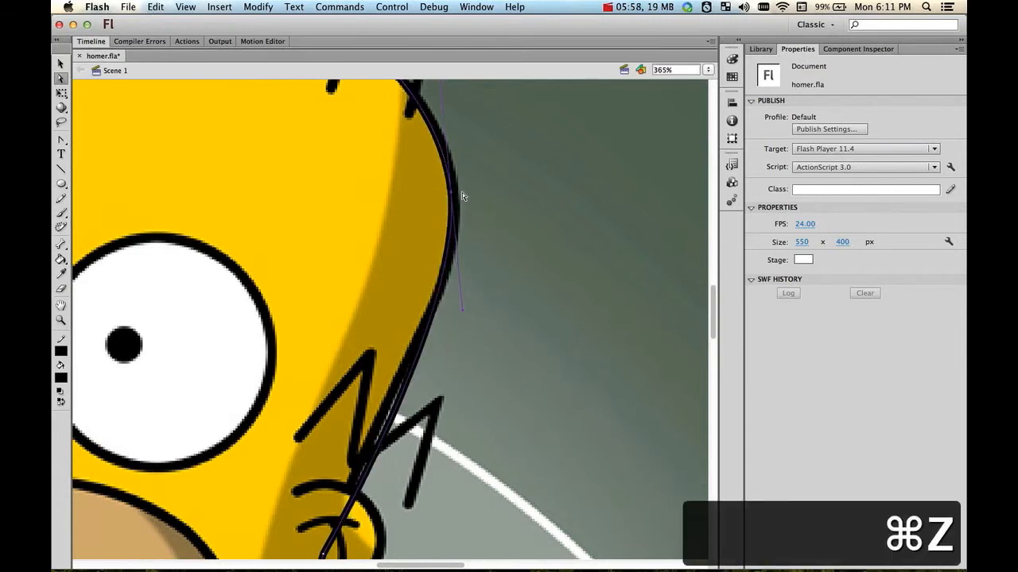
key("Right")
key("Right")
key("Right")
key("Right")
key("Right")
key("Right")
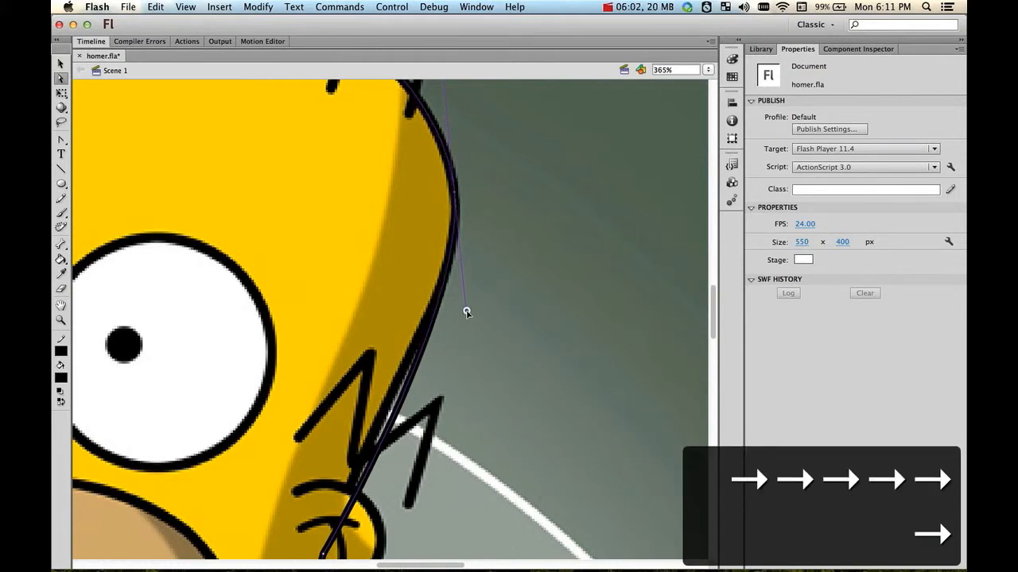
mouse_move(467, 311)
left_mouse_down()
mouse_move(470, 303)
mouse_move(448, 331)
mouse_move(466, 335)
mouse_move(466, 298)
mouse_move(464, 308)
left_mouse_up()
Move the ear anchor point up along the head outline and adjust the curve handle beside the neck
scroll(463, 307, "down", 5)
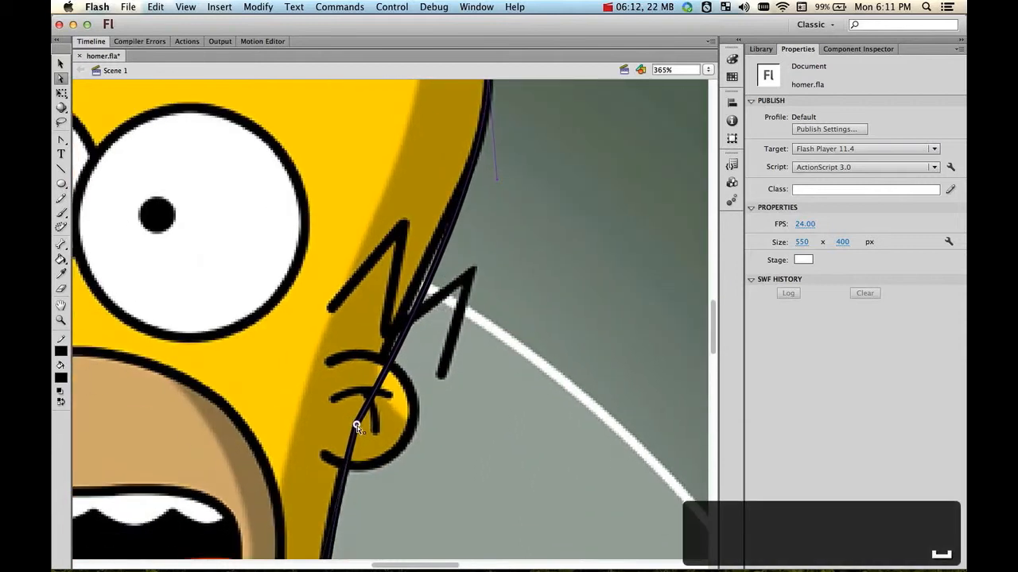
left_click_drag(357, 427, 353, 400)
key("space")
left_click_drag(389, 450, 454, 227)
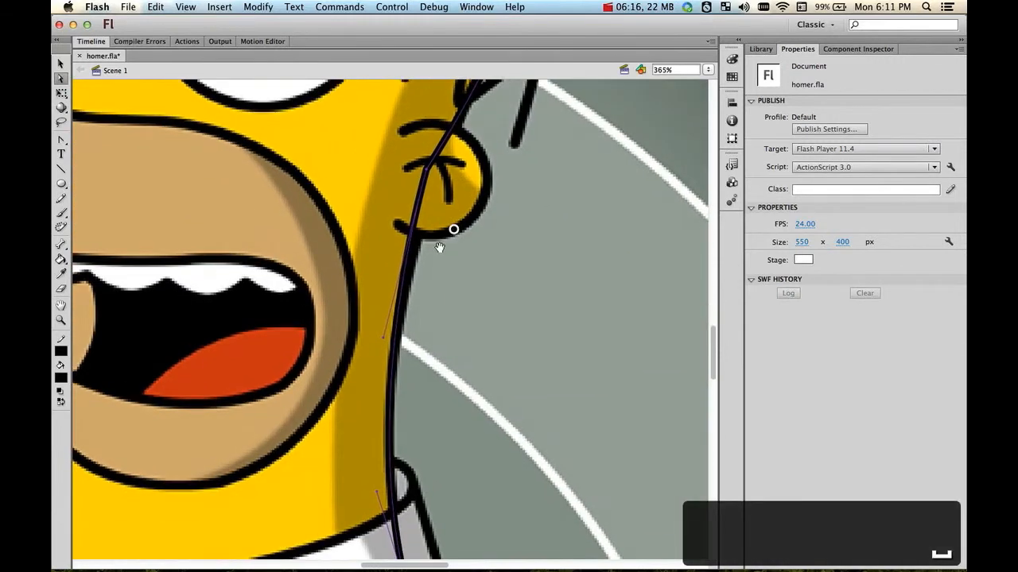
left_click_drag(384, 339, 385, 347)
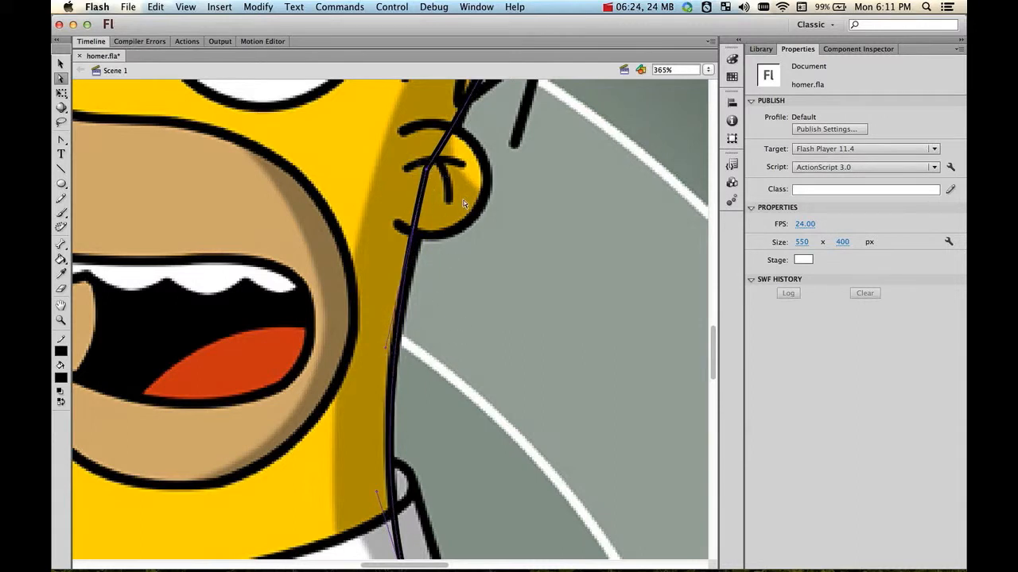
Nudge the ear anchor point down so the line below it follows the reference neck
key("shift+Down")
key("shift+Down")
key("shift+Down")
key("shift+Down")
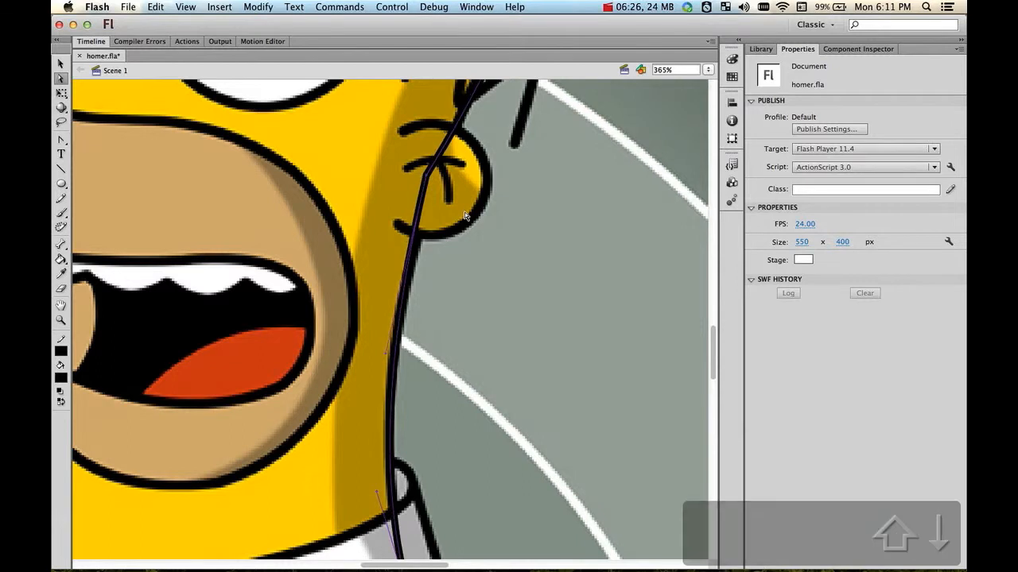
Convert the corner anchor at the ear into a smooth point by pulling curve handles out along the head outline
key("space")
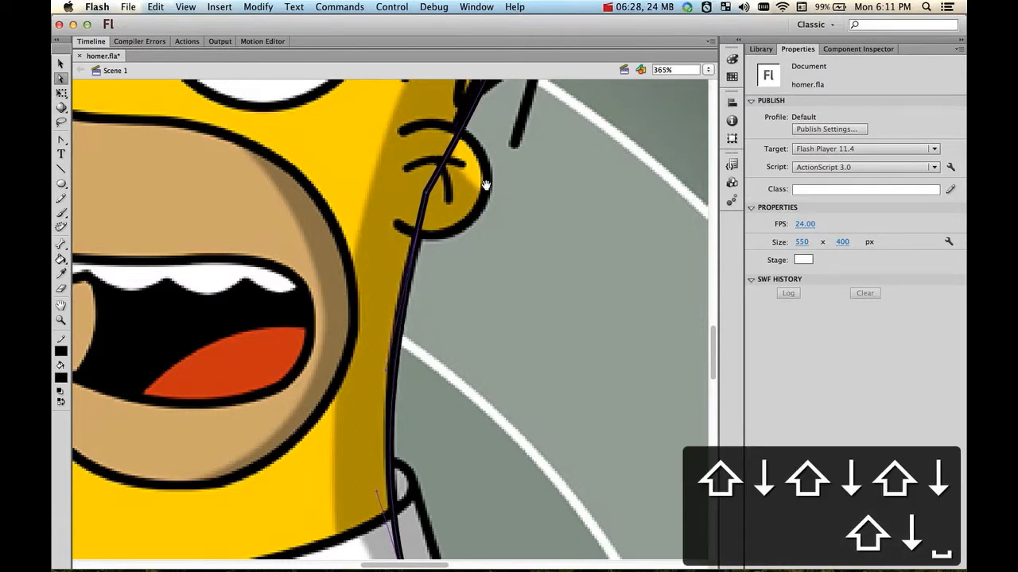
left_click_drag(465, 216, 392, 517)
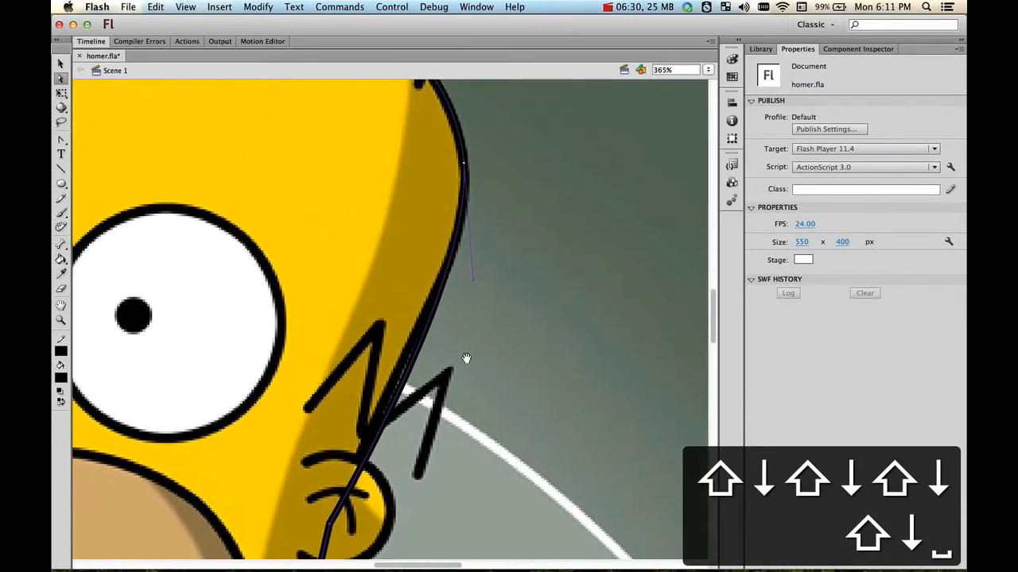
left_click_drag(466, 357, 496, 260)
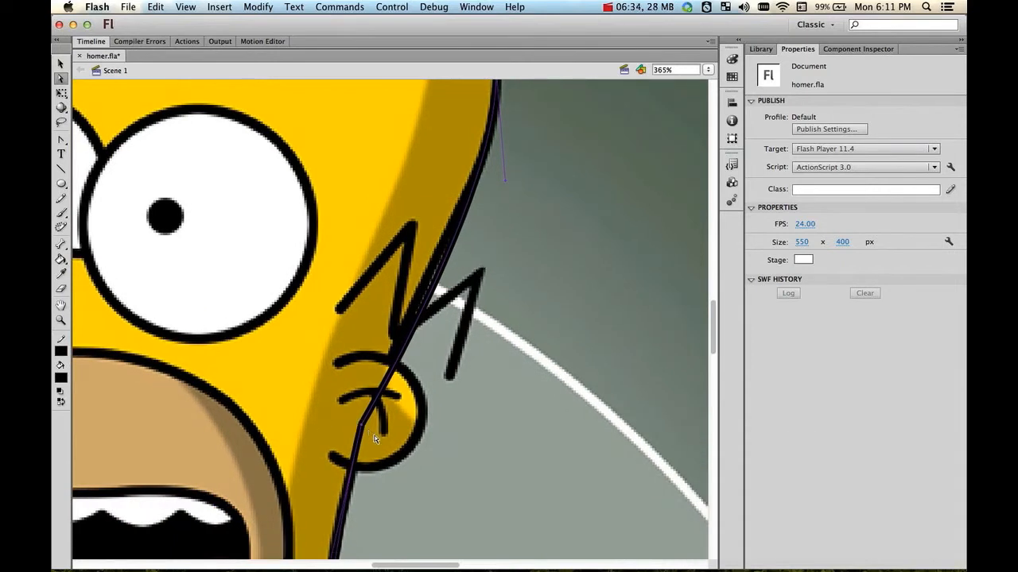
key("c")
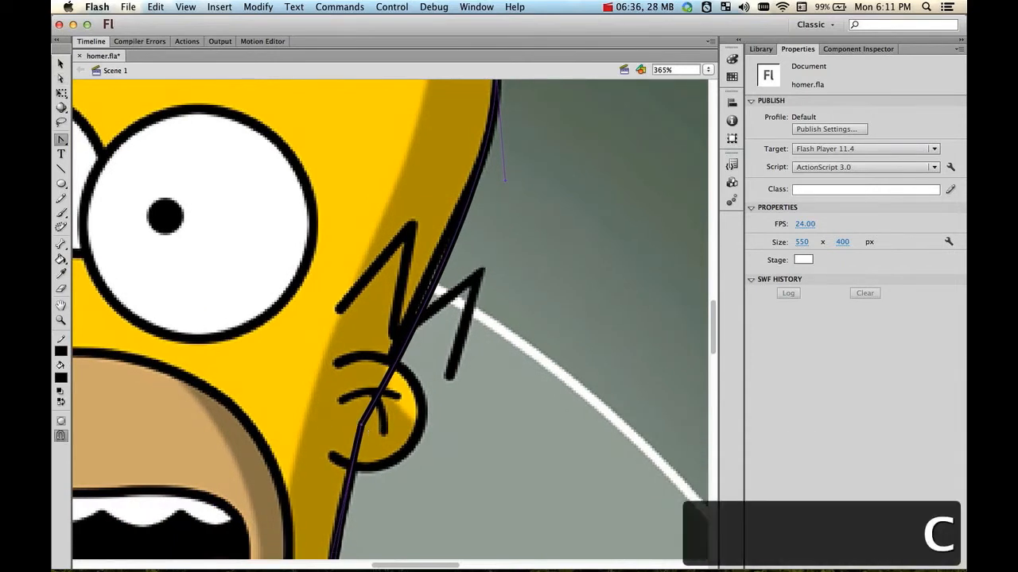
left_click_drag(361, 424, 377, 362)
Pull the curve handle at the bottom of the neck up and outward to fit the neck line to the reference
key("space")
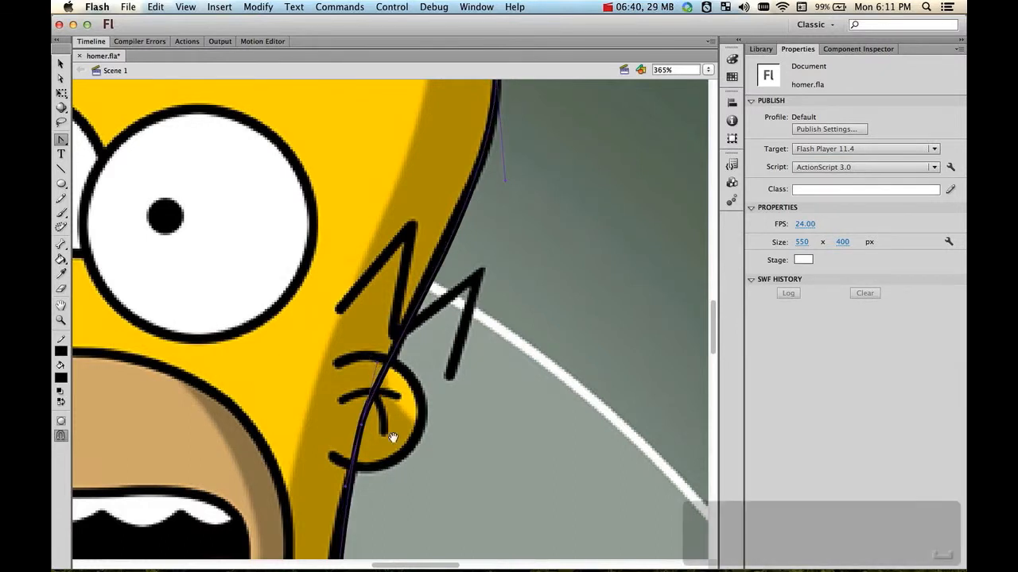
left_click_drag(394, 447, 432, 198)
key("a")
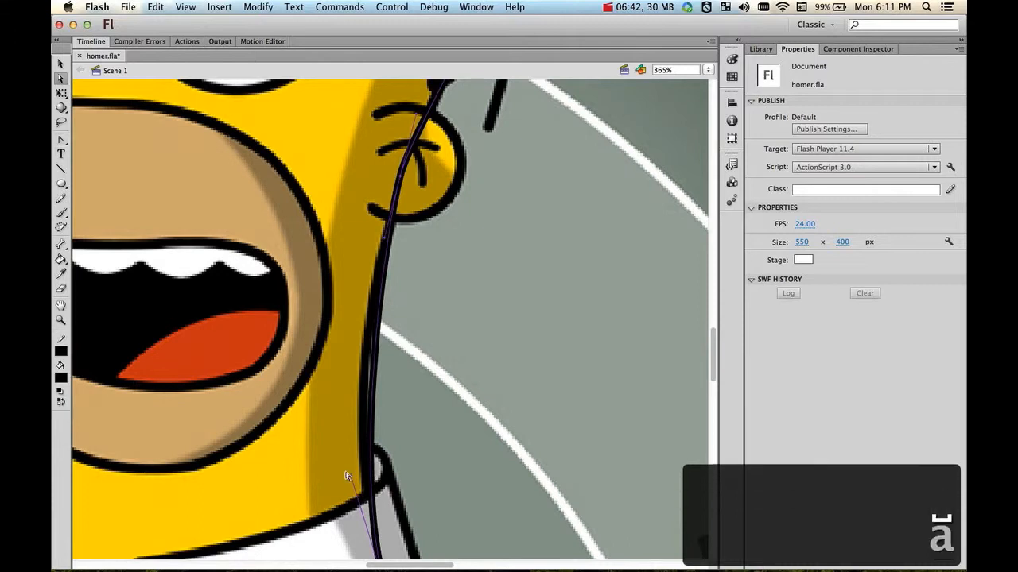
left_click_drag(351, 479, 330, 465)
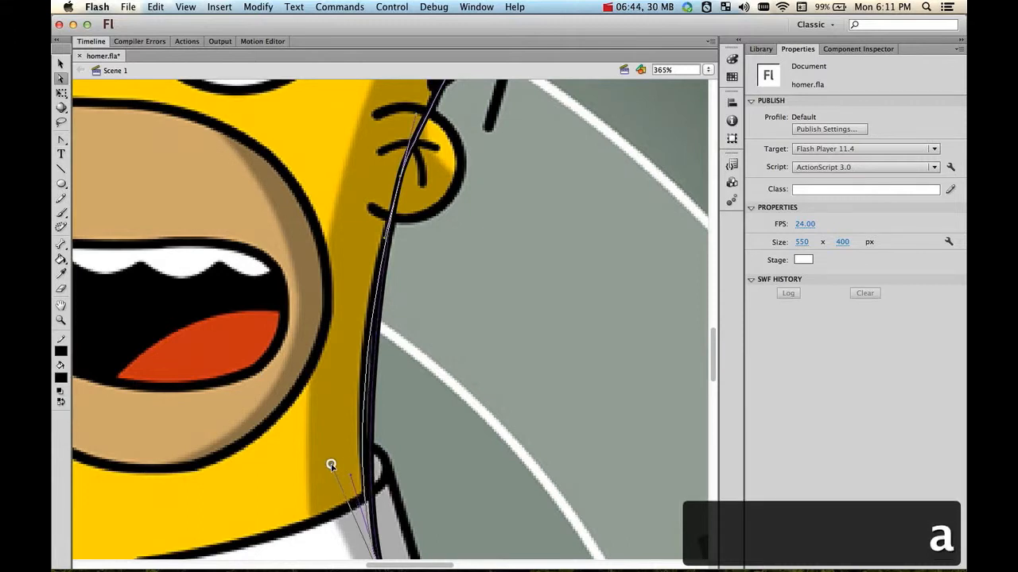
Shift the back-of-head anchor point slightly upward and tilt its upper curve handle inward to match the reference contour
key("space")
left_click_drag(444, 361, 391, 520)
left_click_drag(513, 257, 485, 462)
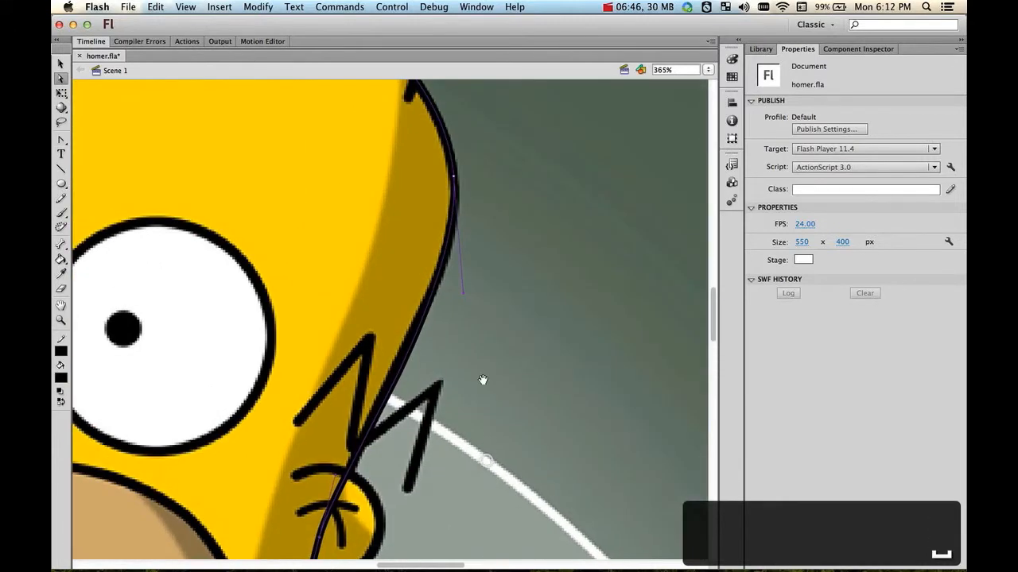
left_click(450, 167)
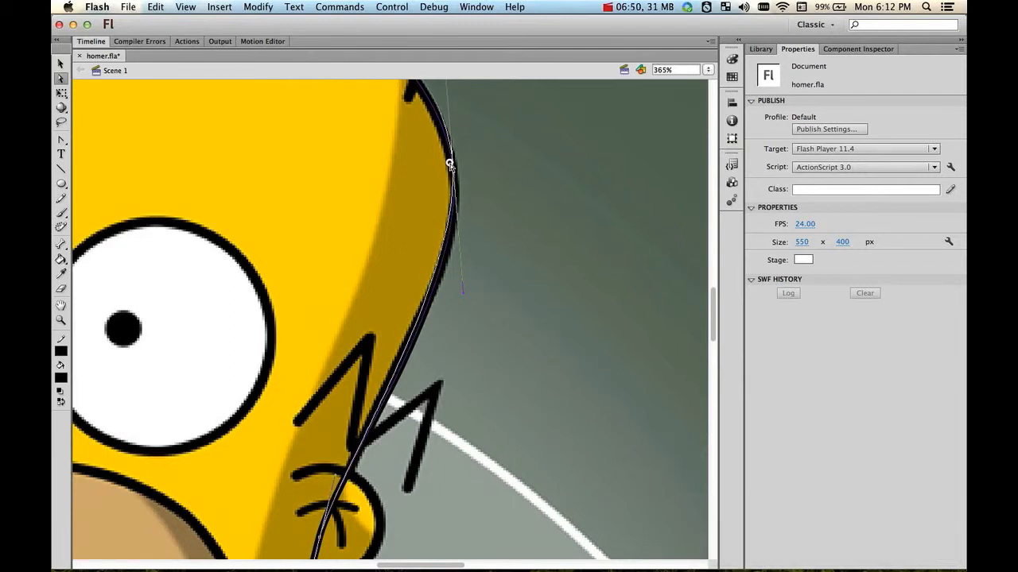
left_click_drag(504, 175, 495, 313)
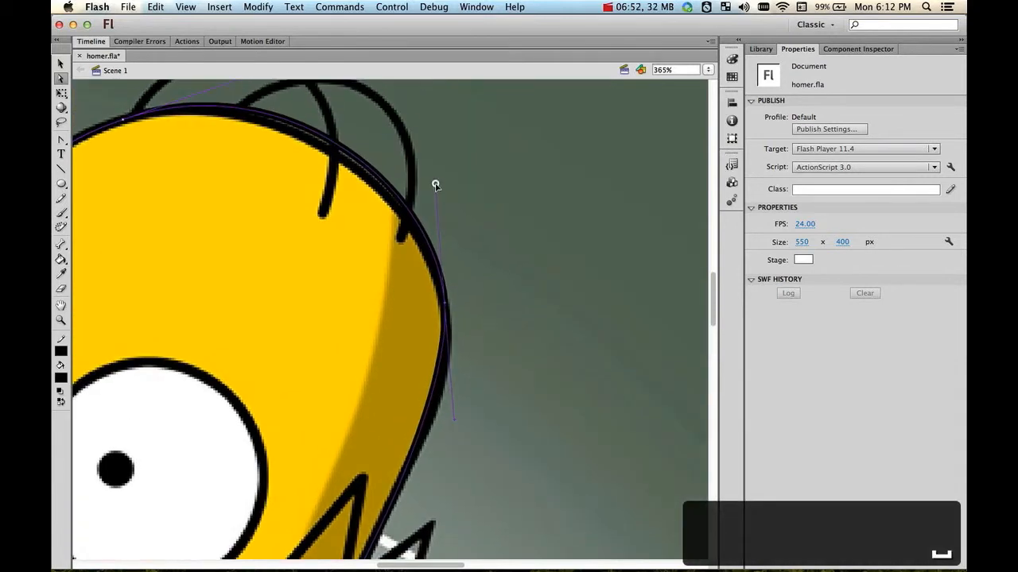
mouse_move(435, 184)
left_mouse_down()
mouse_move(420, 177)
mouse_move(413, 187)
left_mouse_up()
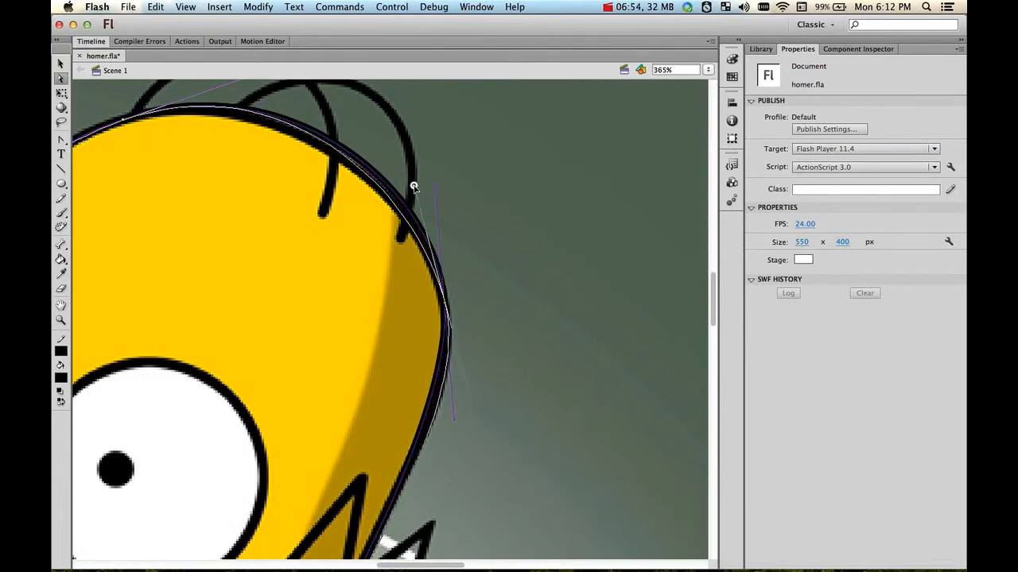
Lengthen the ear anchor's upper curve handle and slightly lower the right-hand handle of the anchor on top of the head
left_click_drag(420, 394, 447, 166)
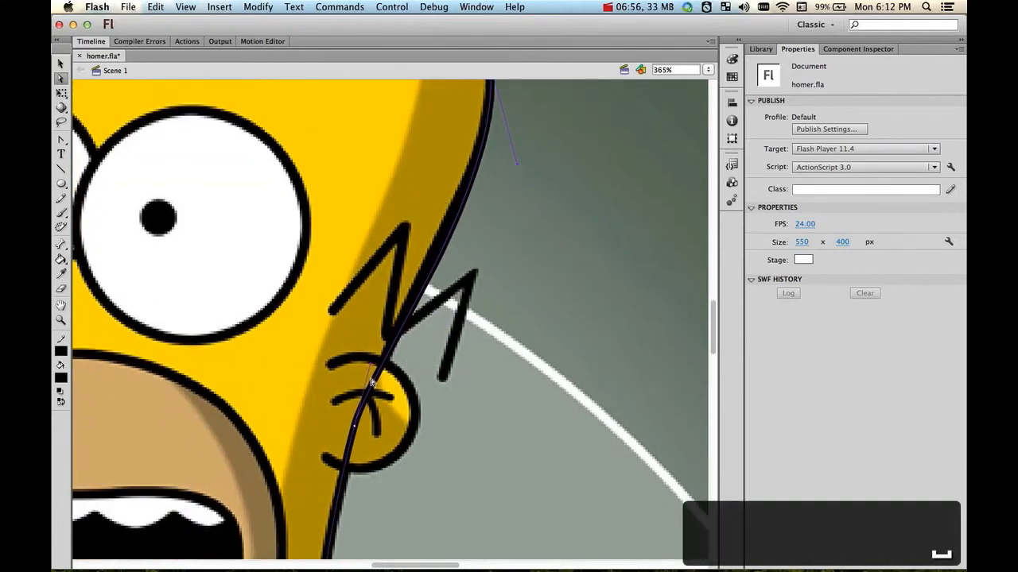
left_click_drag(371, 367, 373, 311)
left_click_drag(495, 242, 509, 454)
left_click_drag(342, 291, 555, 408)
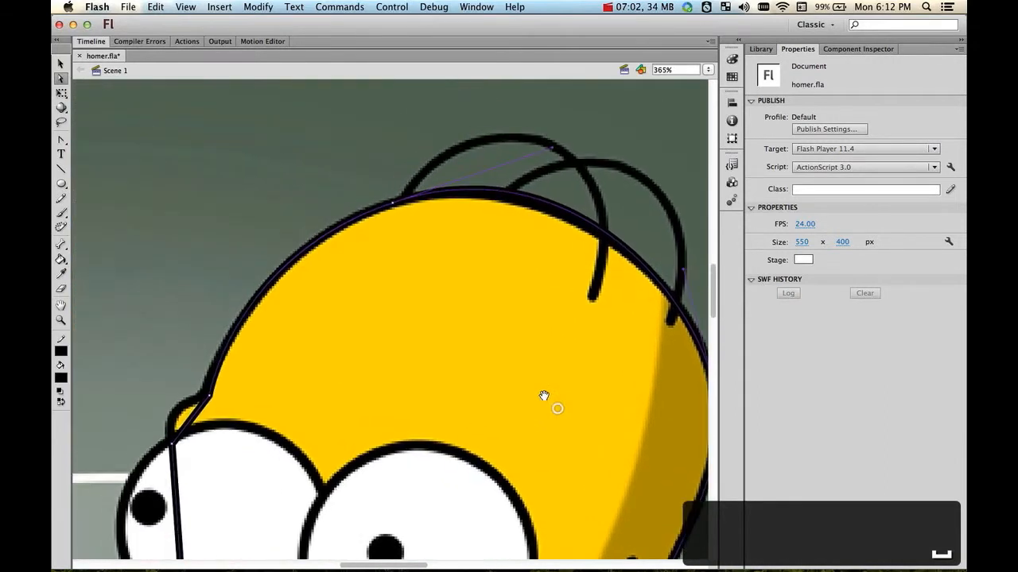
left_click(393, 202)
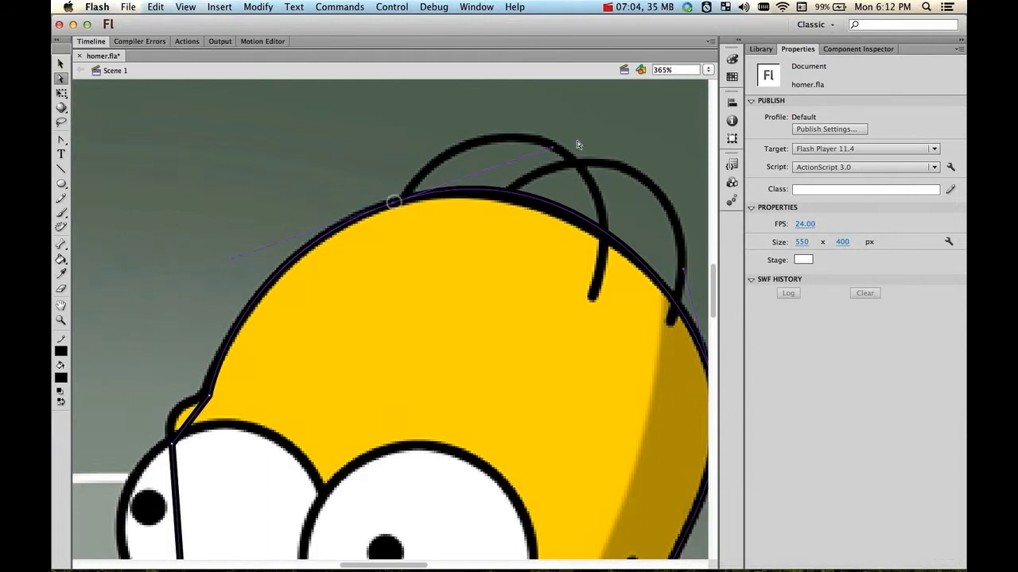
left_click_drag(553, 151, 555, 159)
left_click_drag(283, 329, 430, 219)
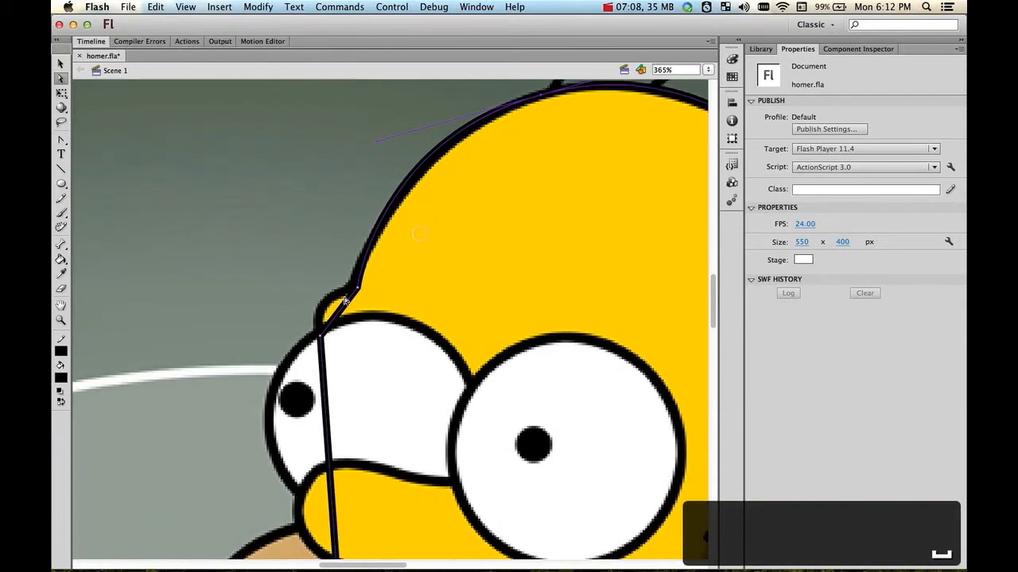
Bend the short segment between the forehead corner and the left eye outward to follow the brow bump, and select the corner anchor
key("v")
left_click_drag(337, 315, 320, 306)
key("c")
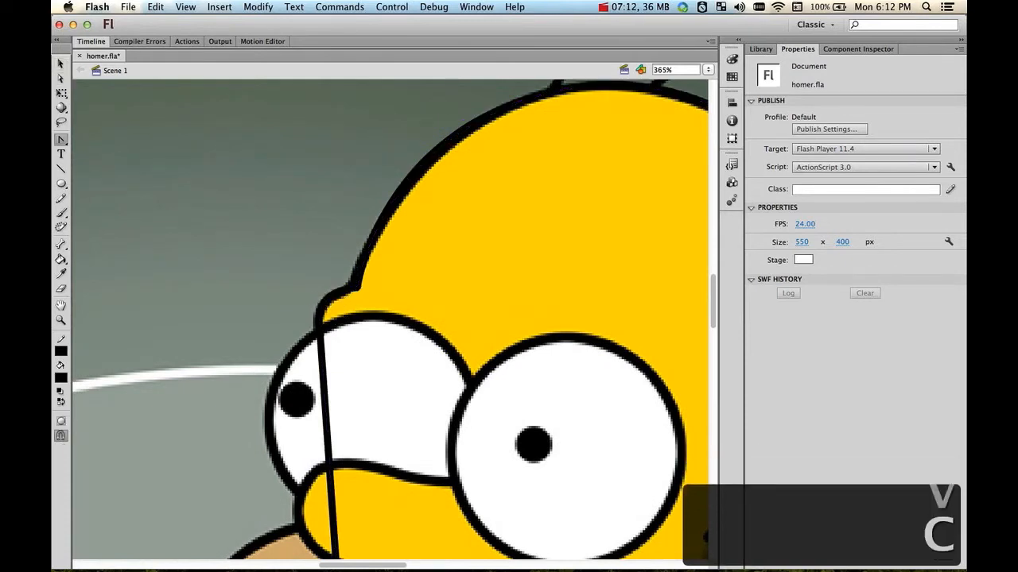
key("a")
left_click(357, 288)
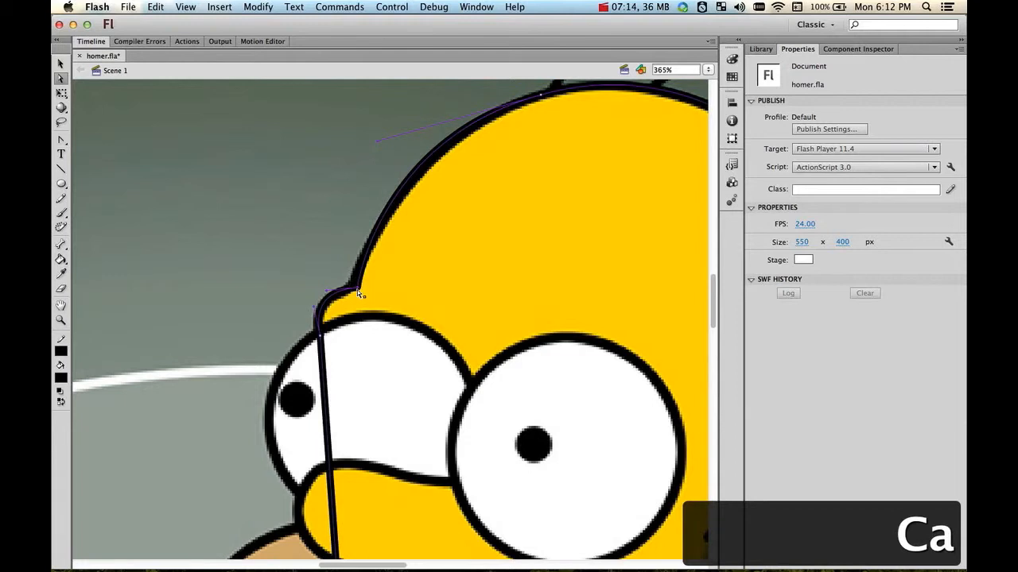
left_click(354, 290)
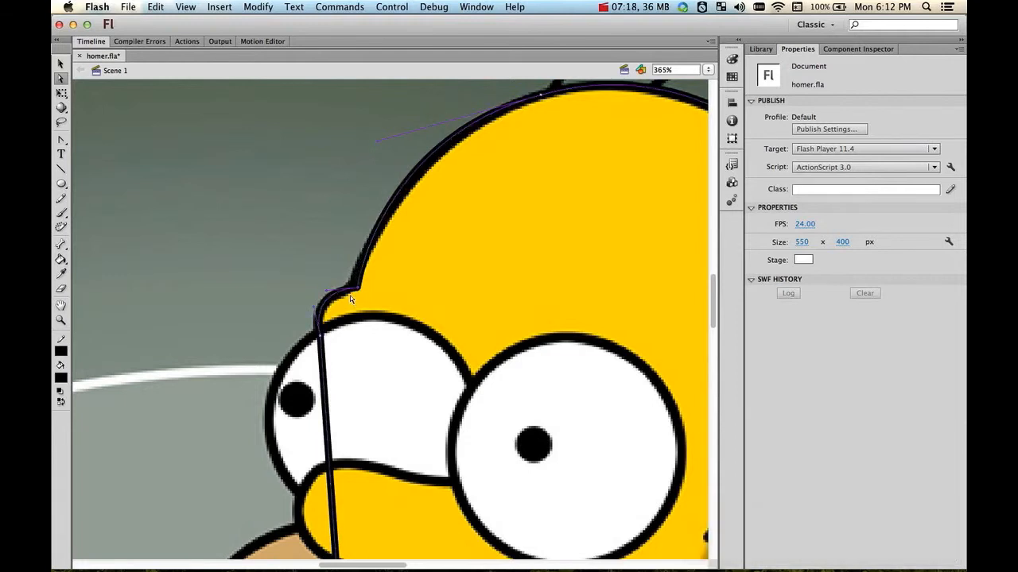
Add an anchor point on the forehead curve just above the brow corner and use the Convert Anchor Point tool on the corner anchor
key("p")
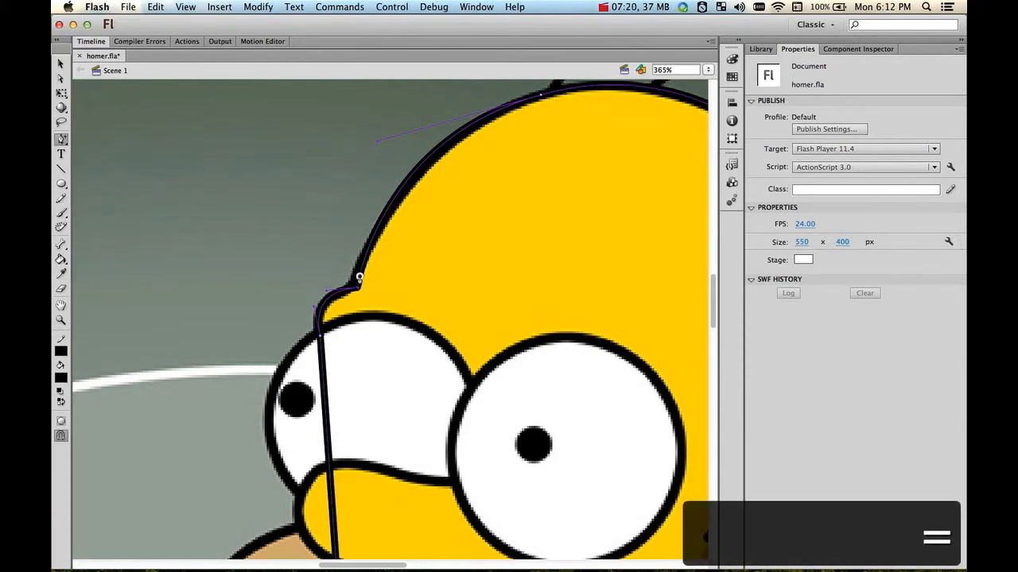
left_click(360, 278)
key("c")
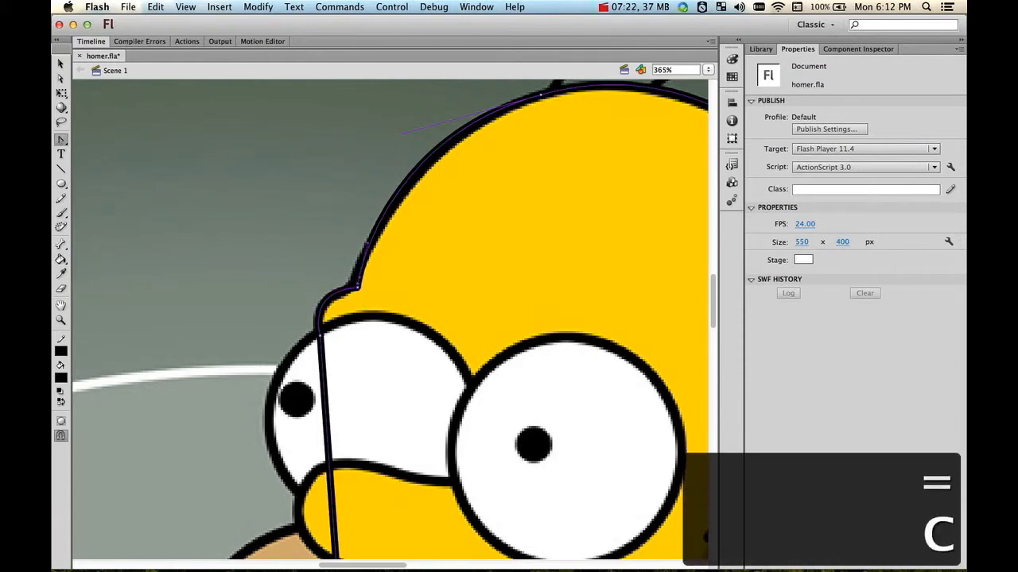
left_click(361, 286)
key("a")
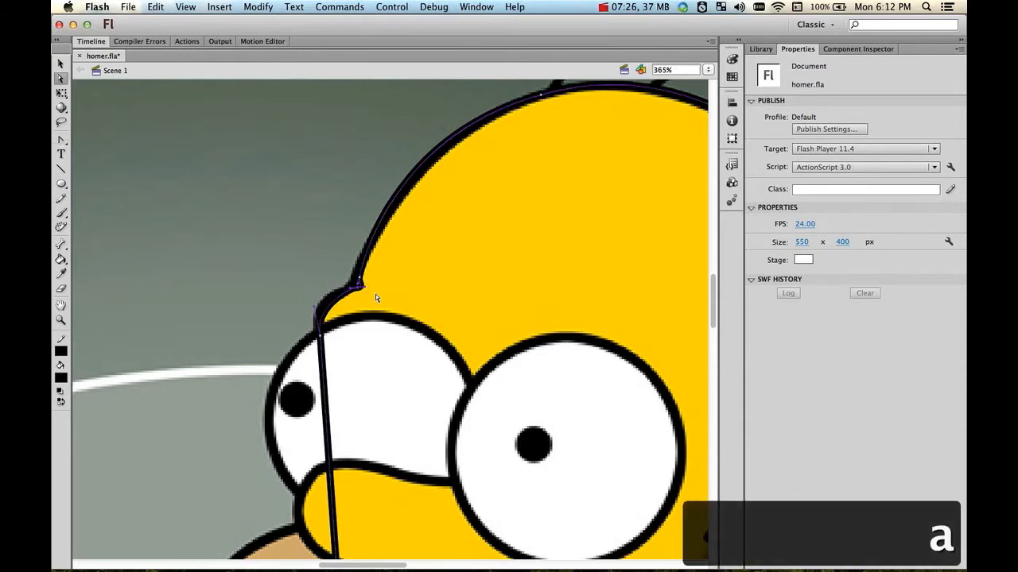
Nudge the brow corner anchor left and slightly down in small increments until the outline matches the reference brow, and deselect the path
key("shift+Left")
key("shift+Left")
key("Down")
key("Left")
key("Left")
key("Down")
key("Left")
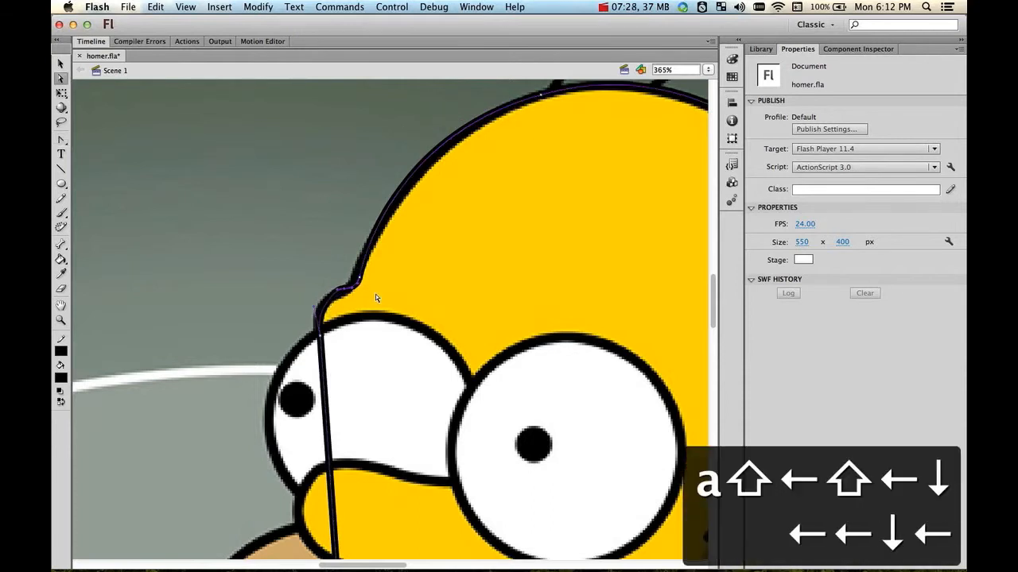
key("Left")
key("Left")
key("Down")
key("Down")
key("Down")
key("Down")
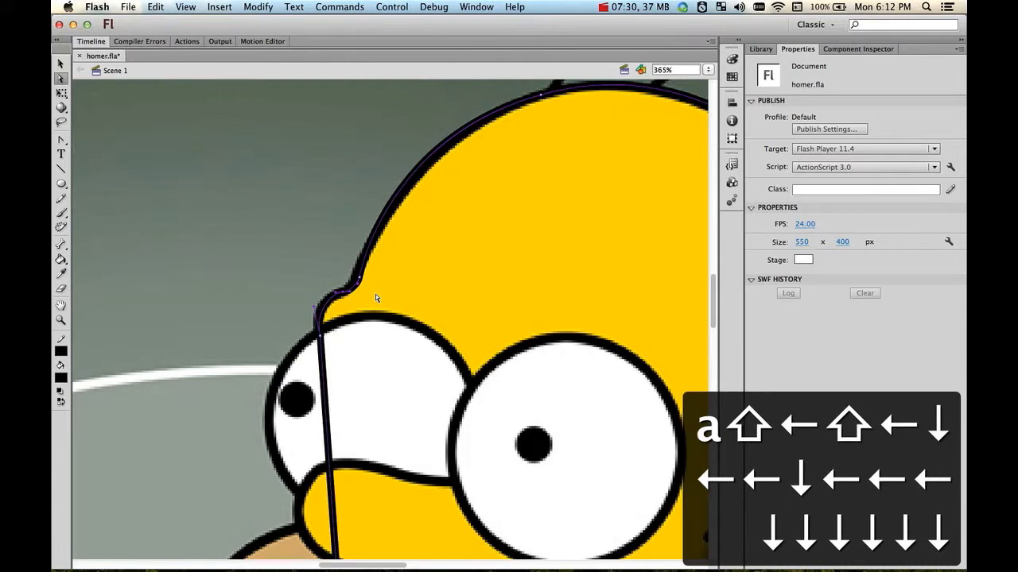
key("Left")
key("Left")
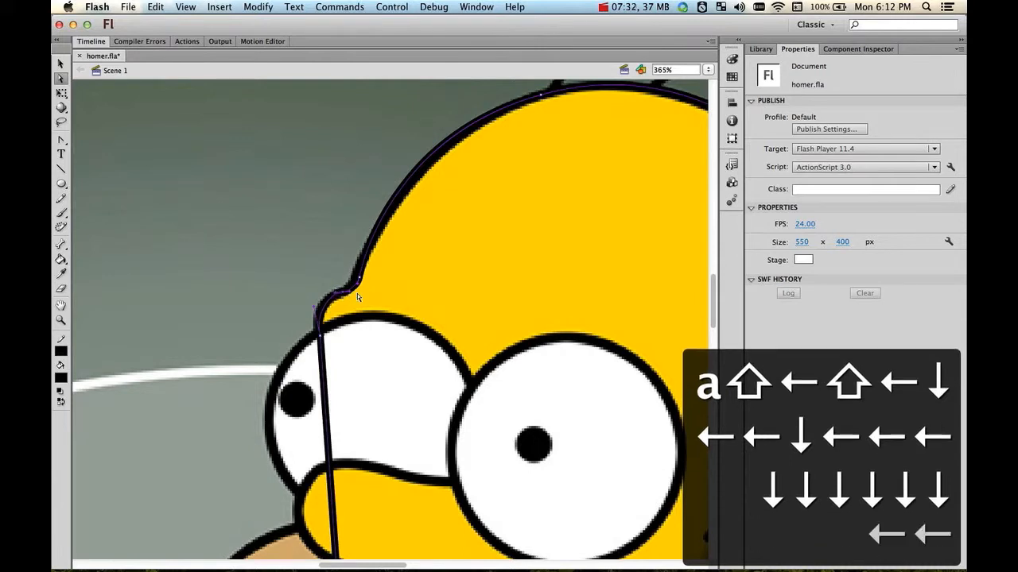
key("Left")
key("Down")
key("Left")
key("Left")
key("Left")
key("Left")
key("Left")
key("Left")
key("Down")
key("Down")
key("Left")
key("Down")
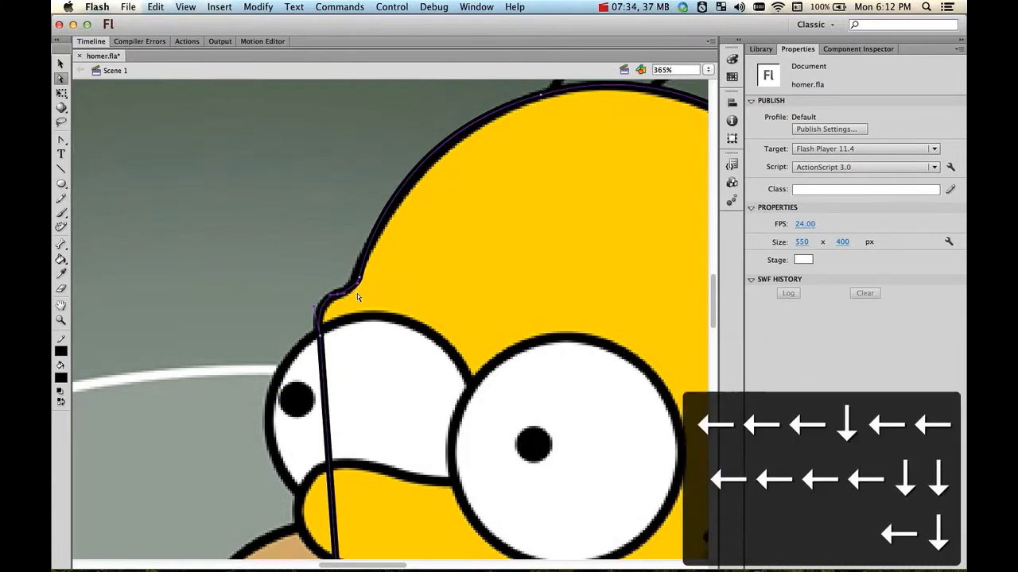
key("Down")
left_click(319, 262)
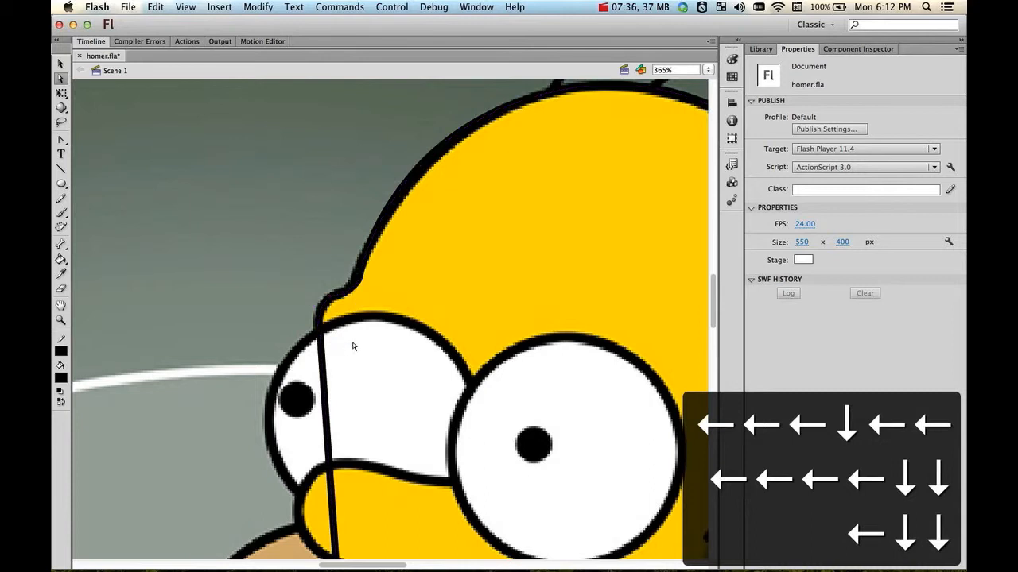
Bend the straight line at the front of the neck to follow the reference, and curve the face line above it across the mouth
key("space")
left_click_drag(289, 450, 268, 150)
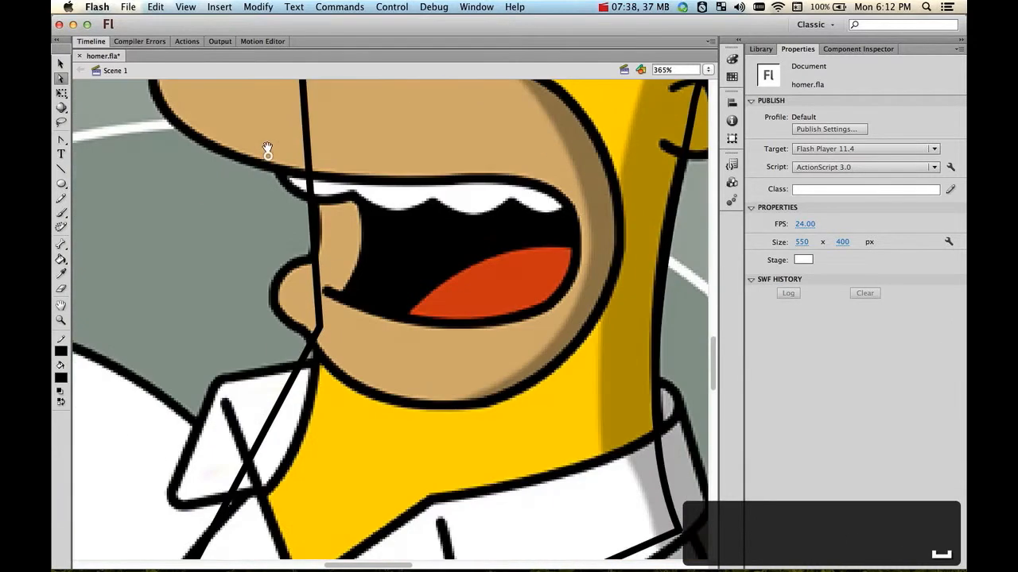
left_click_drag(263, 338, 280, 255)
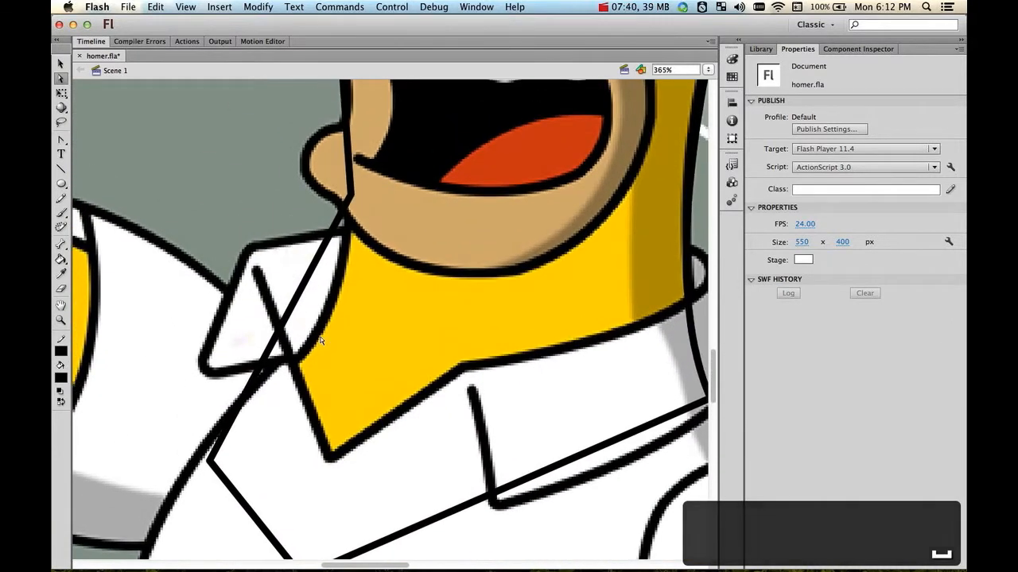
key("v")
mouse_move(303, 291)
left_mouse_down()
mouse_move(325, 323)
mouse_move(341, 300)
left_mouse_up()
key("space")
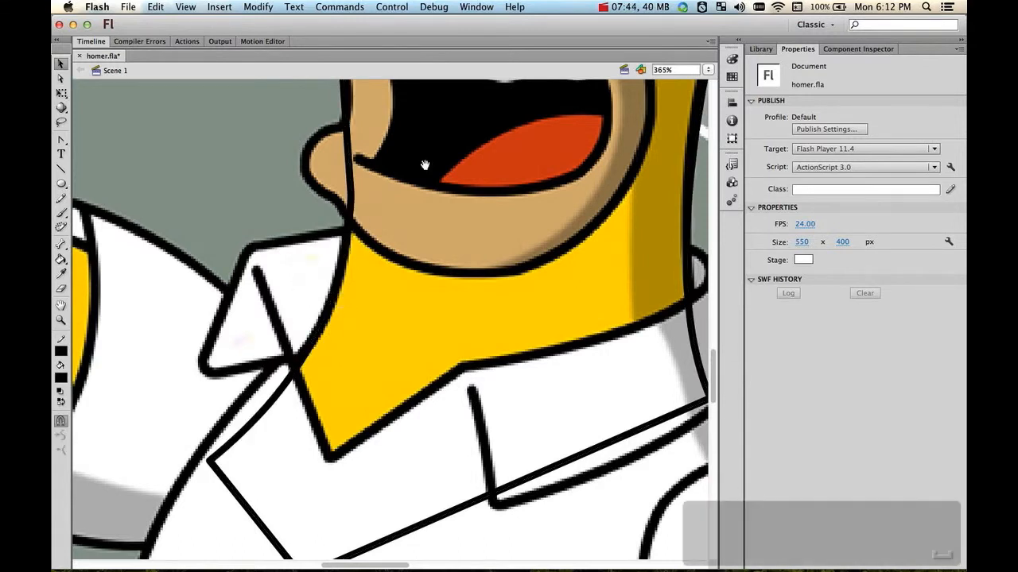
left_click_drag(425, 165, 420, 377)
left_click_drag(341, 284, 373, 278)
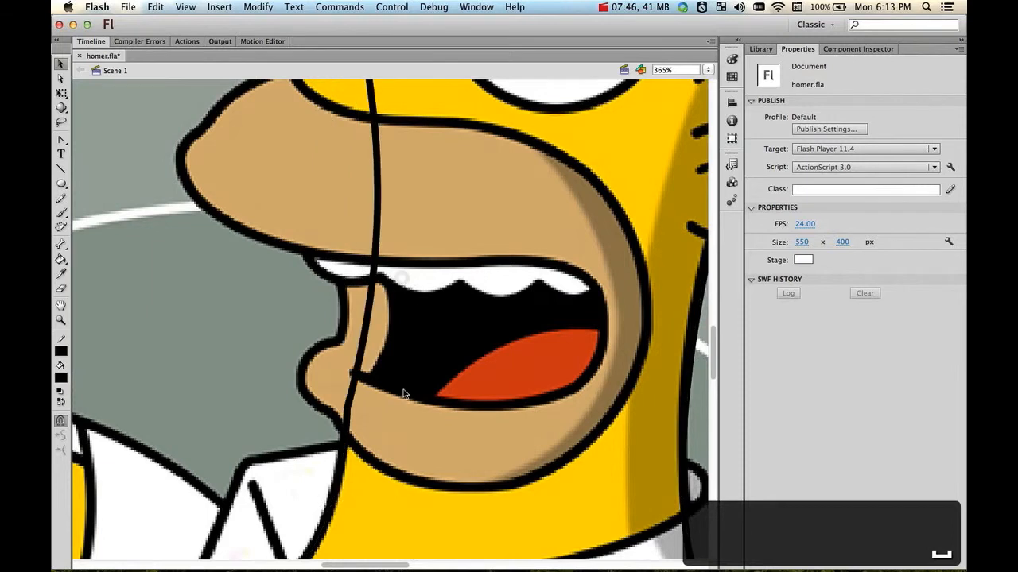
Check the head outline at 100% zoom, then expand the timeline and make the nose layer visible and unlocked
key("space")
left_click_drag(438, 106, 356, 130)
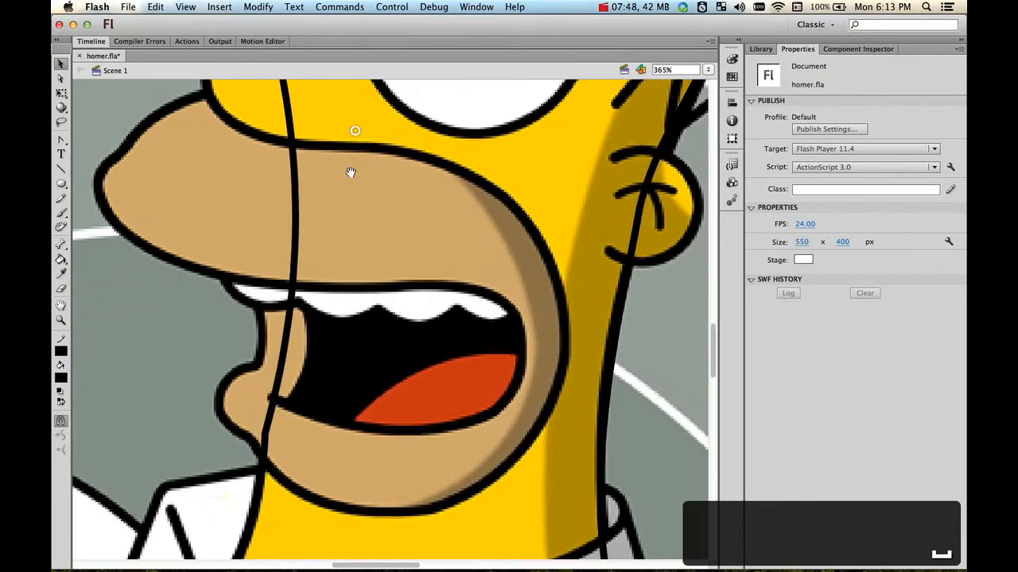
left_click_drag(297, 447, 361, 189)
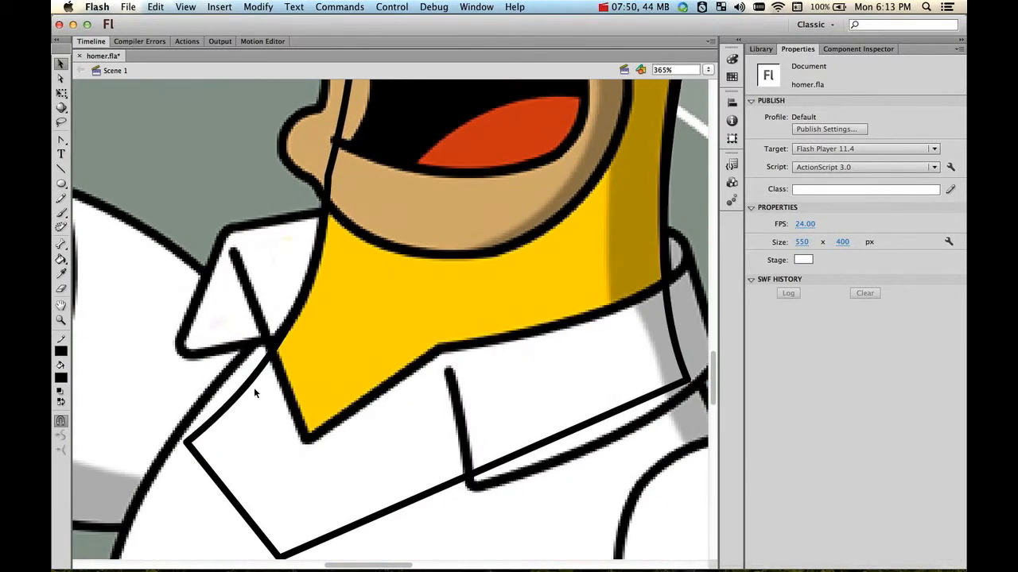
double_click(60, 321)
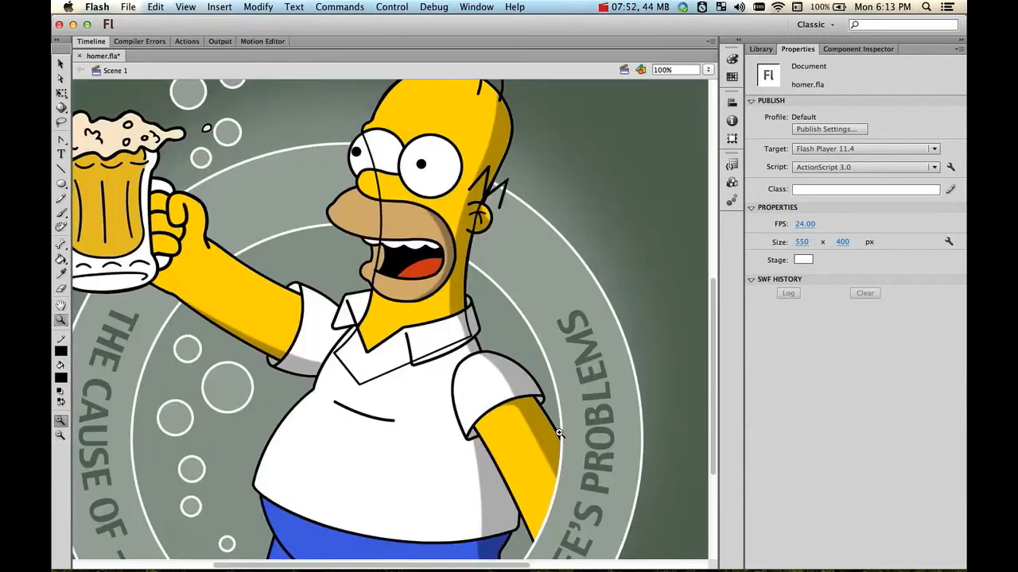
key("space")
left_click_drag(522, 313, 467, 398)
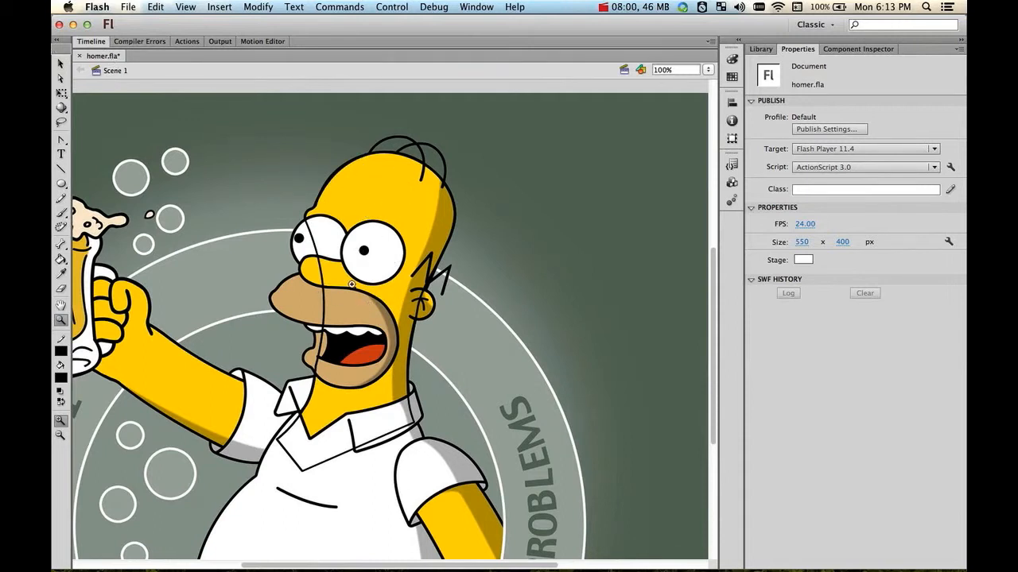
left_click(90, 43)
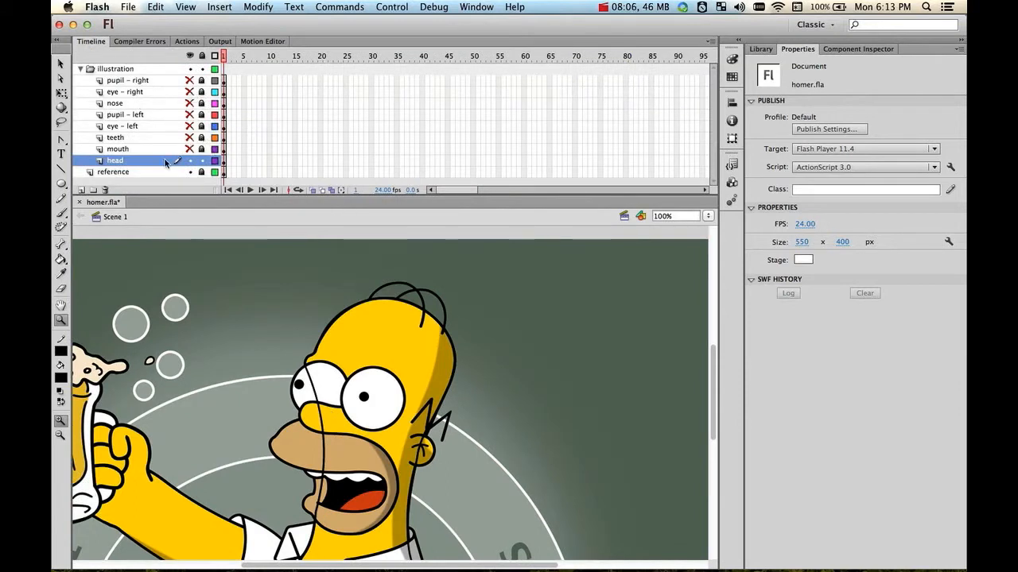
left_click(190, 103)
left_click(189, 103)
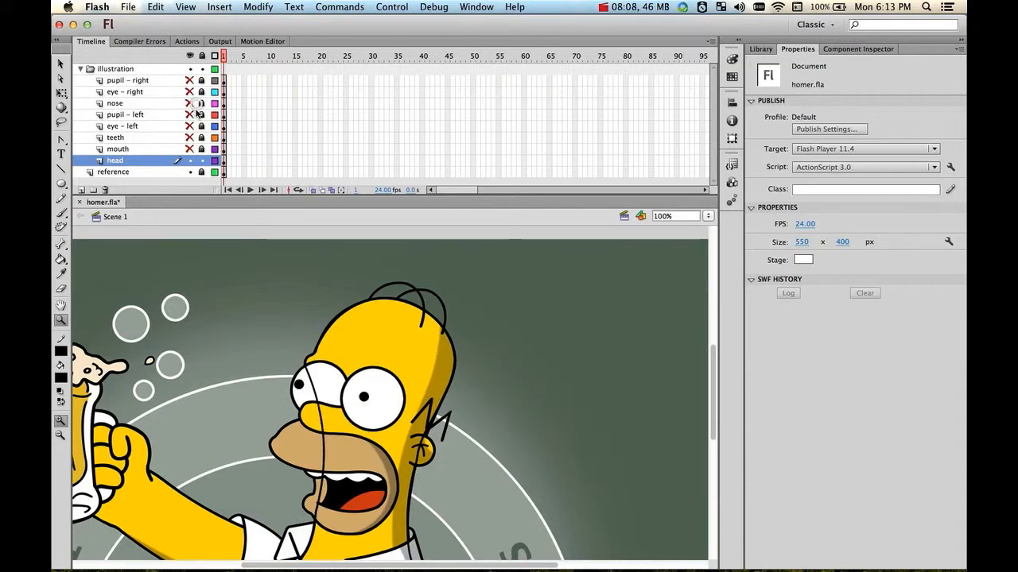
left_click(190, 103)
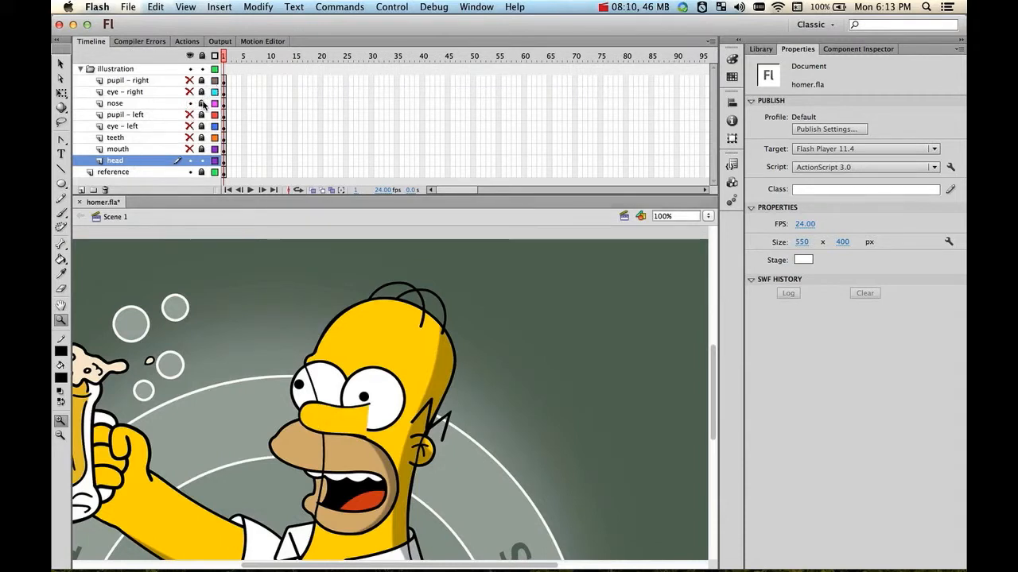
Sample the yellow fill from the nose with the Eyedropper and fill the head shape with it
key("i")
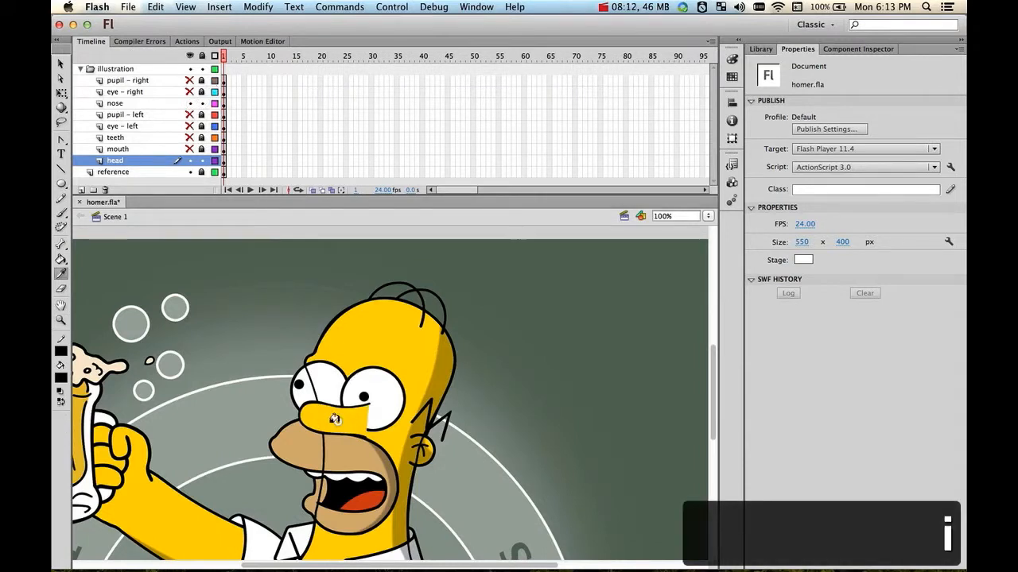
left_click(335, 419)
left_click(380, 335)
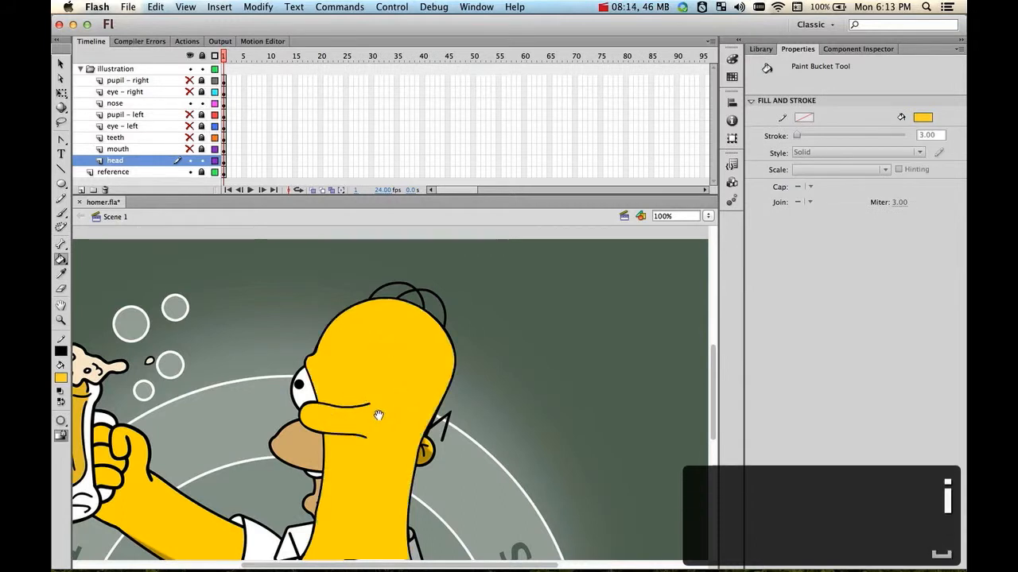
scroll(378, 345, "down", 3)
left_click_drag(377, 348, 303, 357)
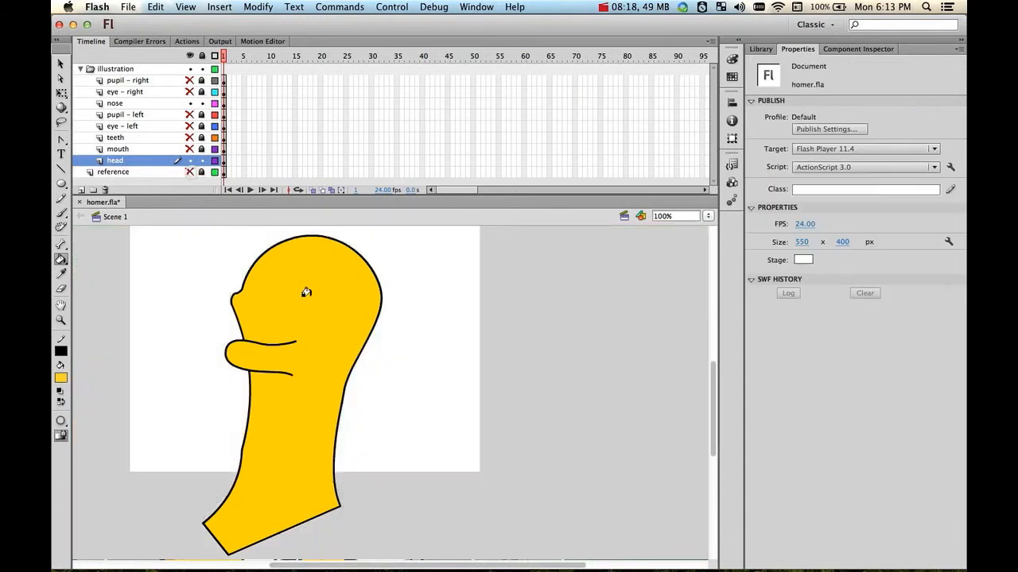
Hide the reference layer and show the layers for both pupils, both eyes, teeth and mouth
left_click(190, 172)
left_click_drag(370, 382, 445, 395)
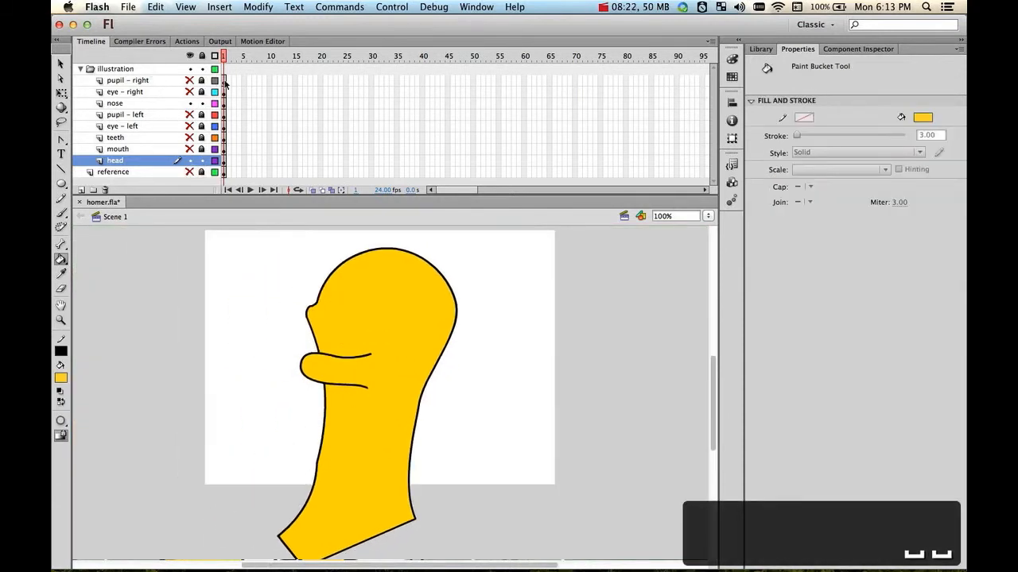
left_click(189, 80)
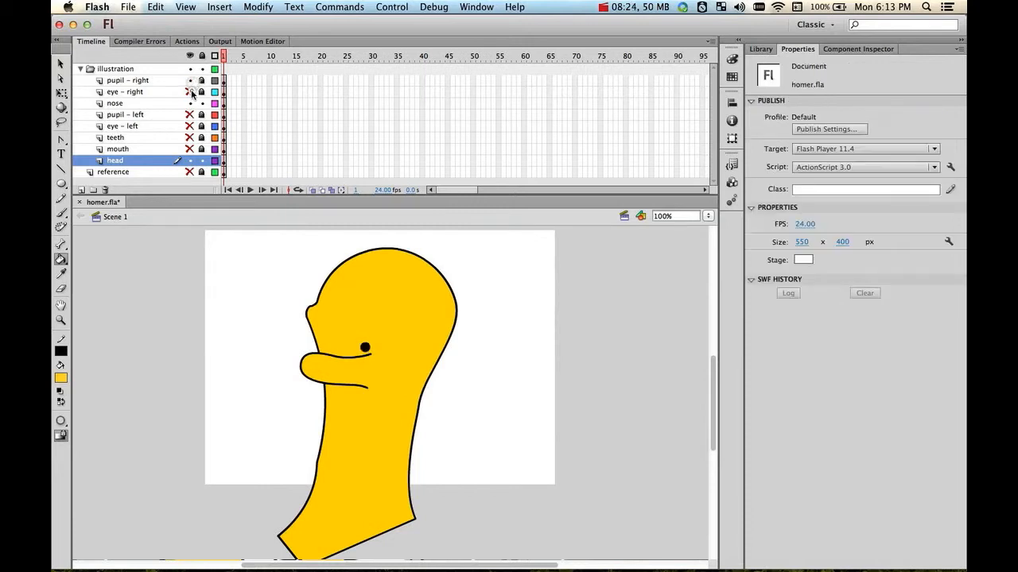
left_click(189, 91)
left_click(189, 115)
left_click(190, 125)
left_click(189, 137)
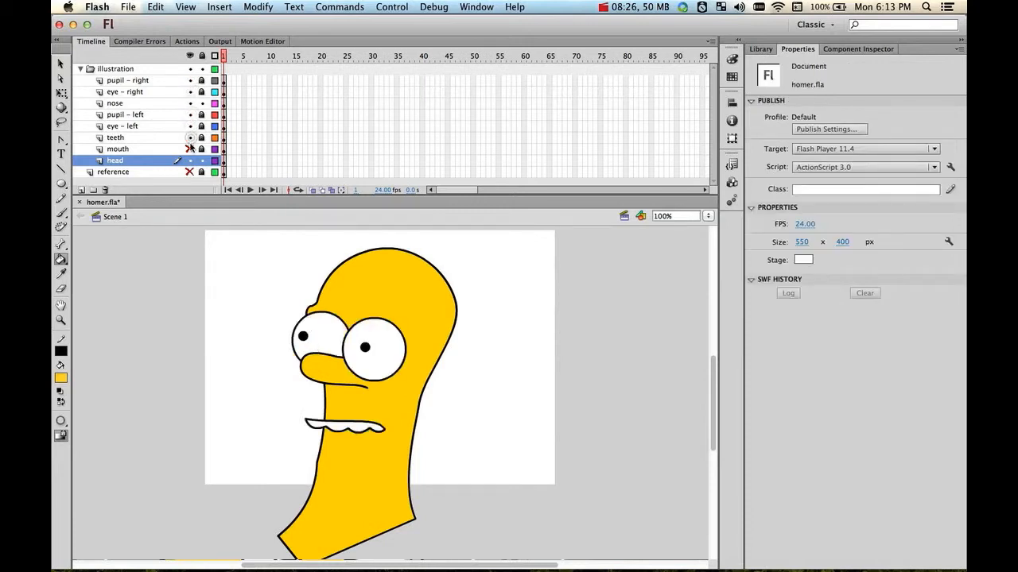
left_click(189, 148)
Lock the nose and head layers and make the reference layer visible again
mouse_move(469, 359)
left_mouse_down()
mouse_move(448, 363)
mouse_move(447, 345)
left_mouse_up()
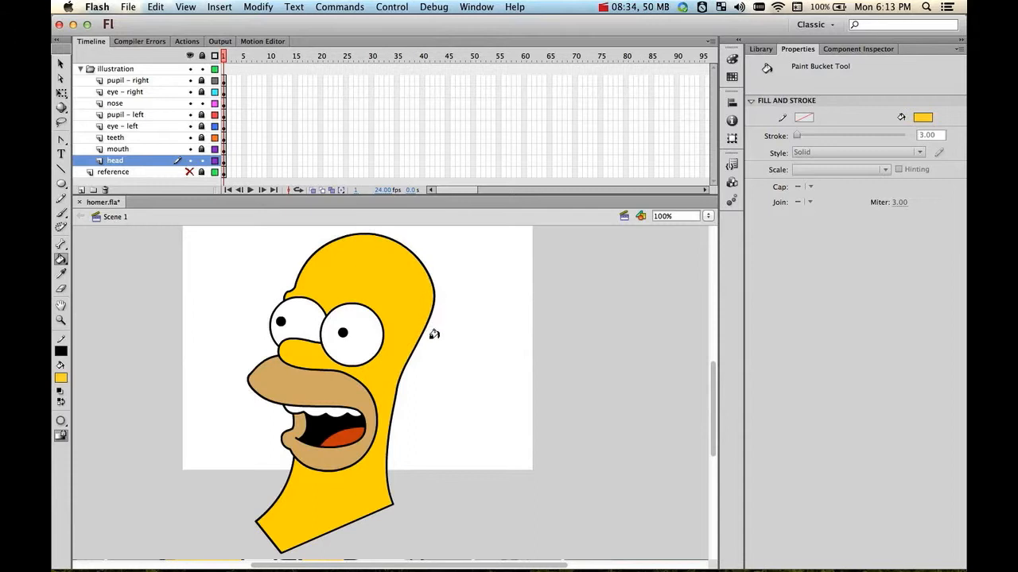
key("space")
mouse_move(441, 306)
left_mouse_down()
mouse_move(440, 333)
mouse_move(438, 318)
left_mouse_up()
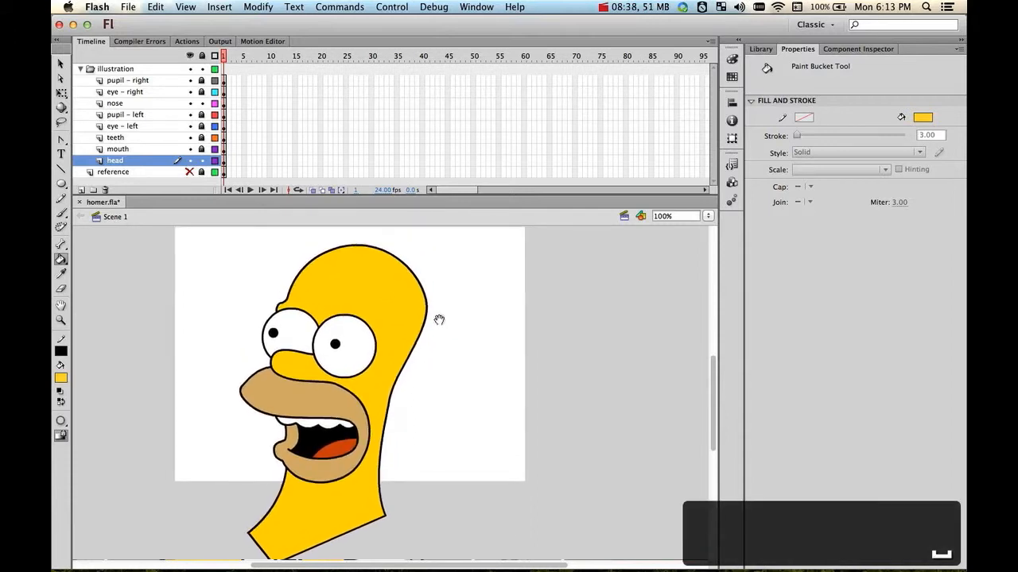
left_click(202, 103)
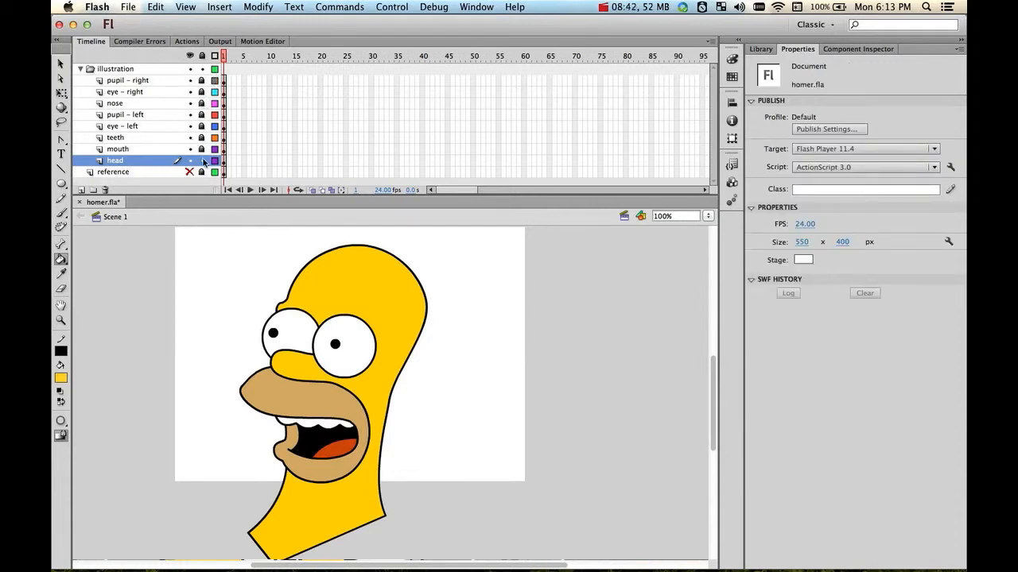
left_click(189, 171)
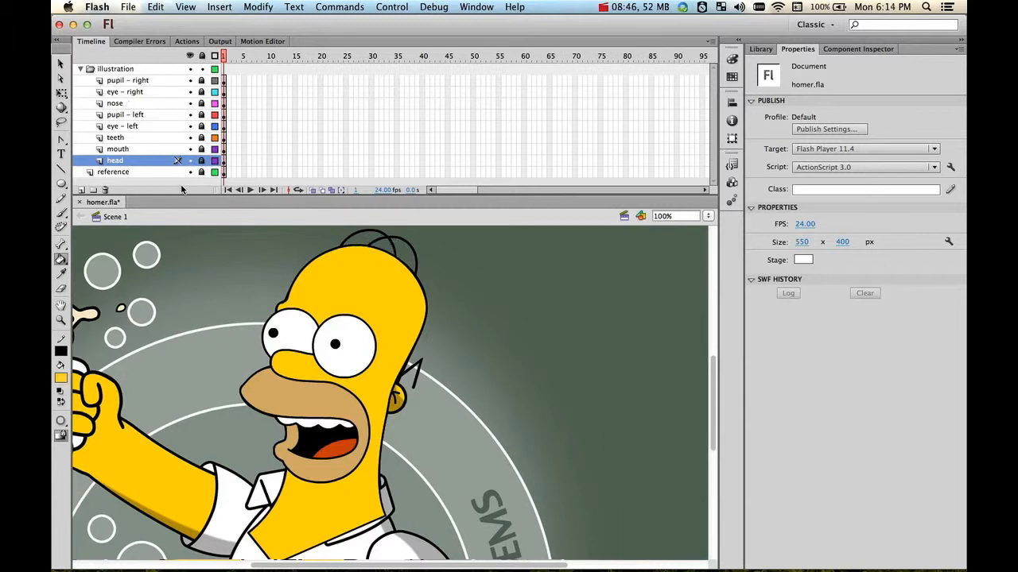
Add a new layer above the pupil - right layer and hide all the other illustration layers from pupil - right down to head
left_click(147, 83)
left_click(81, 190)
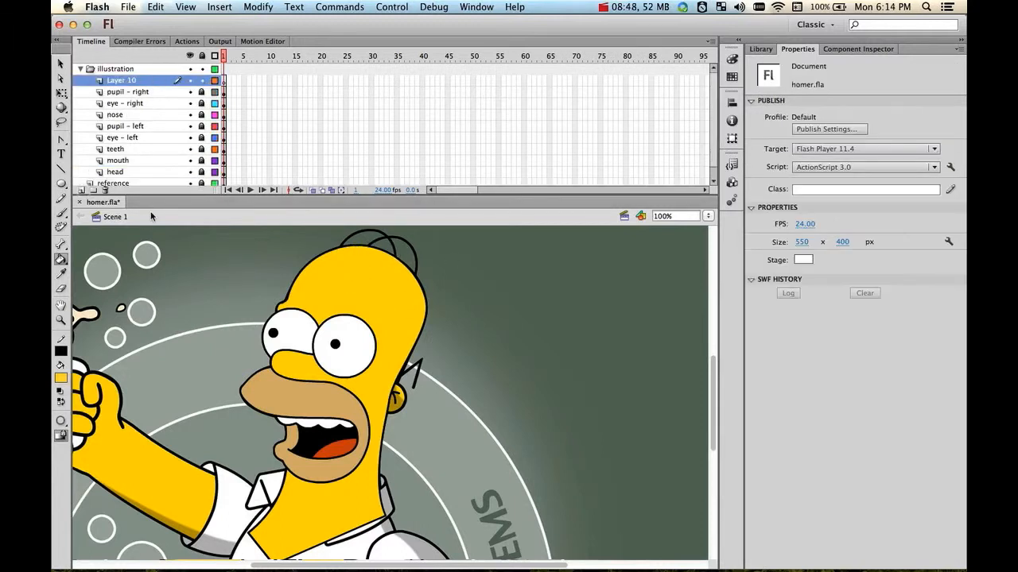
left_click_drag(189, 92, 191, 184)
left_click(190, 182)
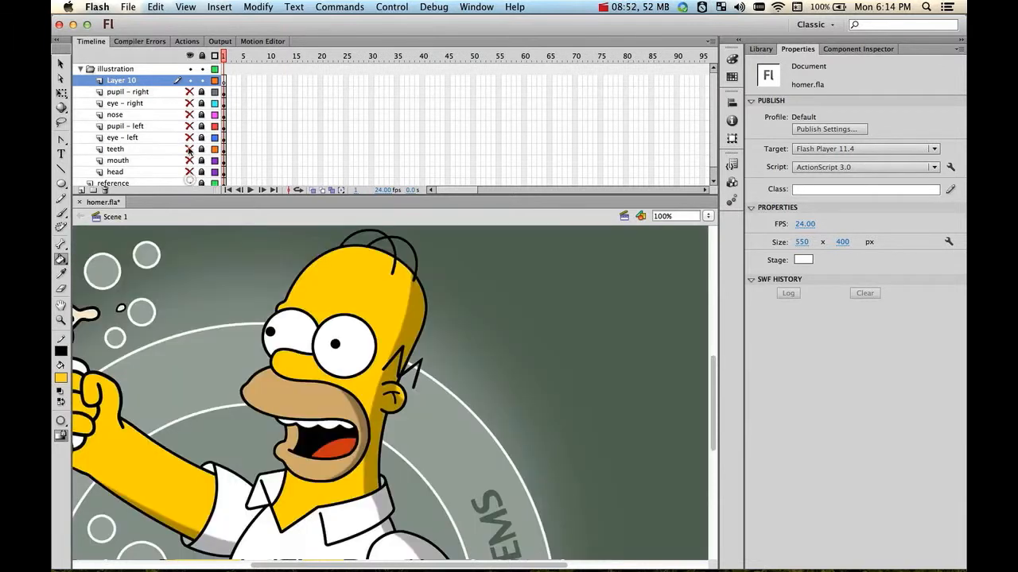
Rename the new layer above pupil - right as hair1
double_click(129, 81)
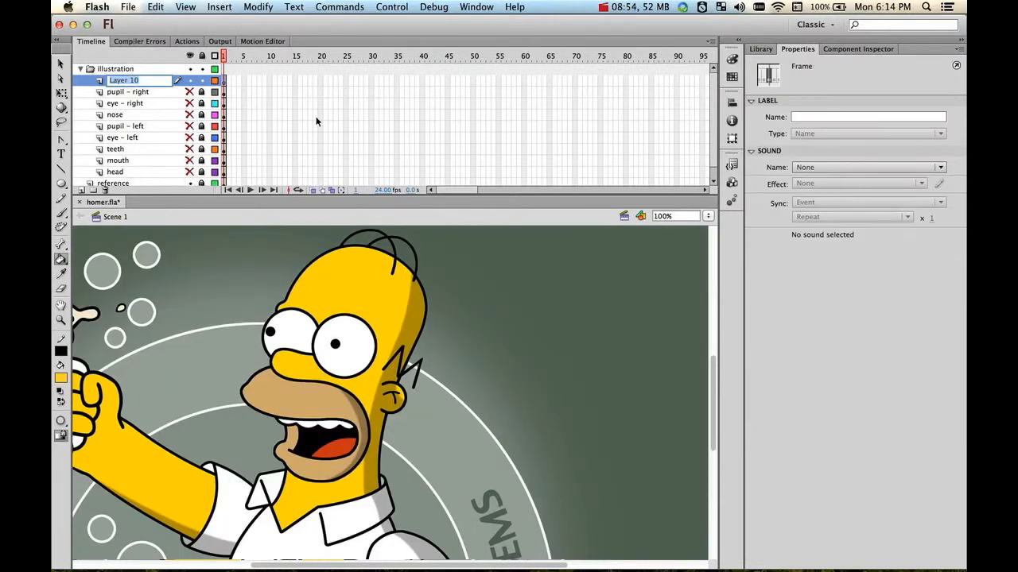
type("hair1")
key("Return")
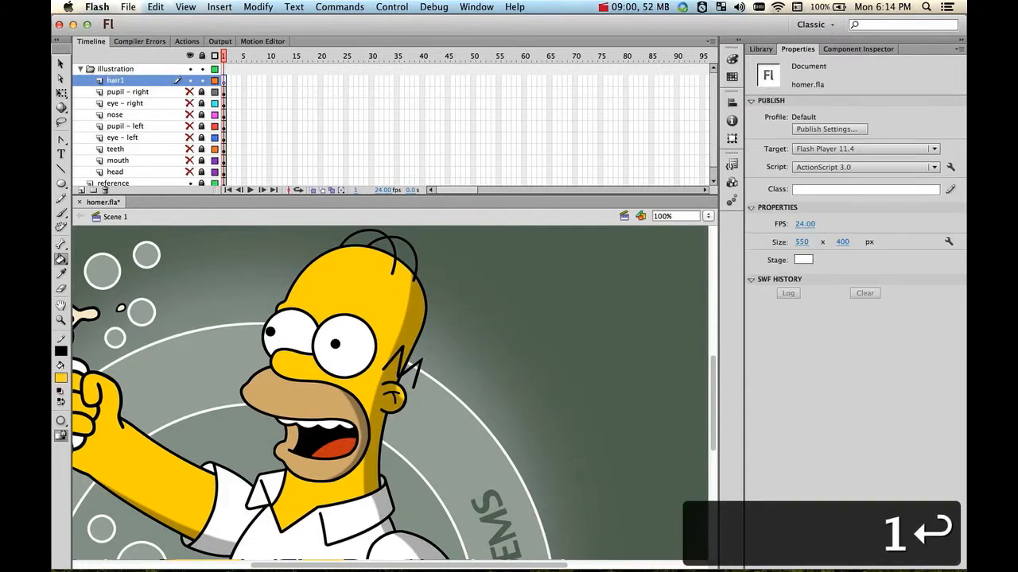
Turn off the fill and draw a black-stroked circle about 83 px wide near the first hair curve on top of the head
left_click(64, 354)
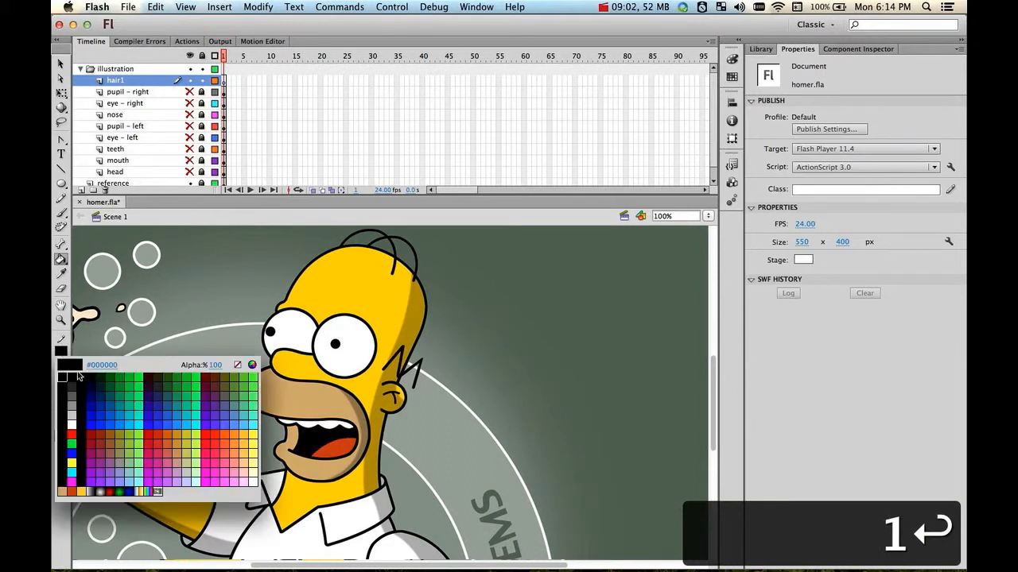
left_click(68, 371)
left_click(61, 378)
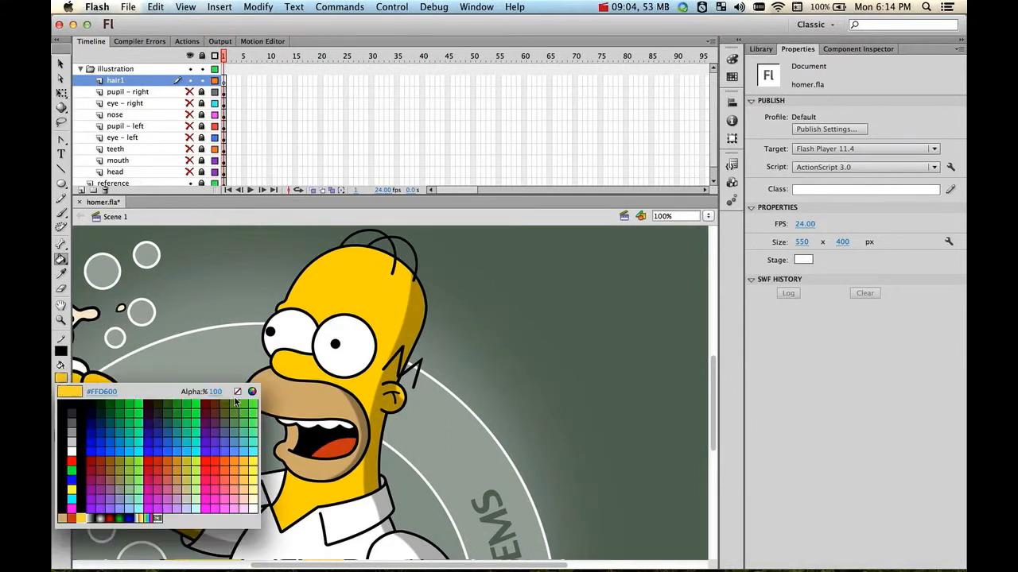
left_click(238, 393)
left_click(61, 184)
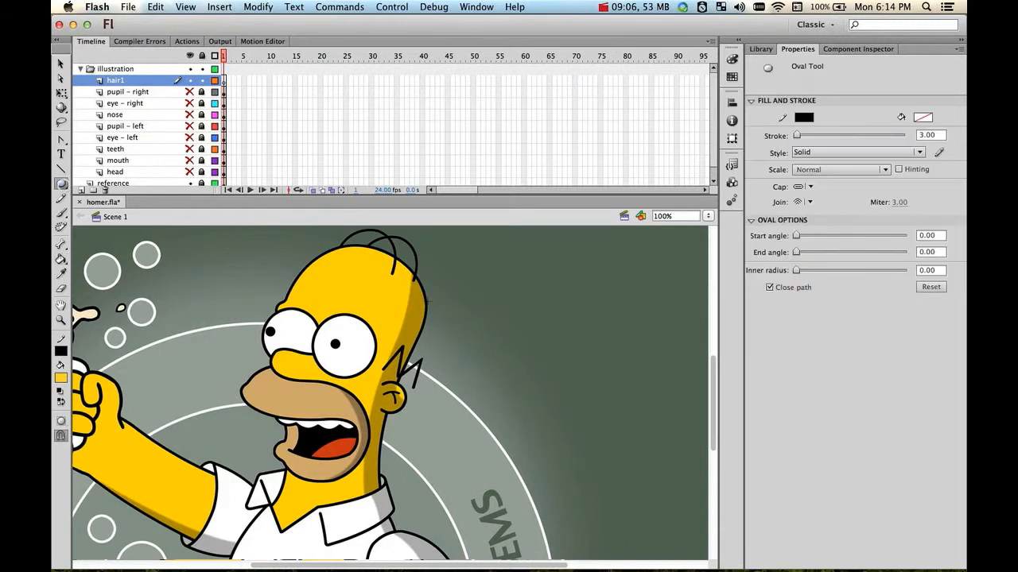
left_click_drag(349, 271, 406, 223)
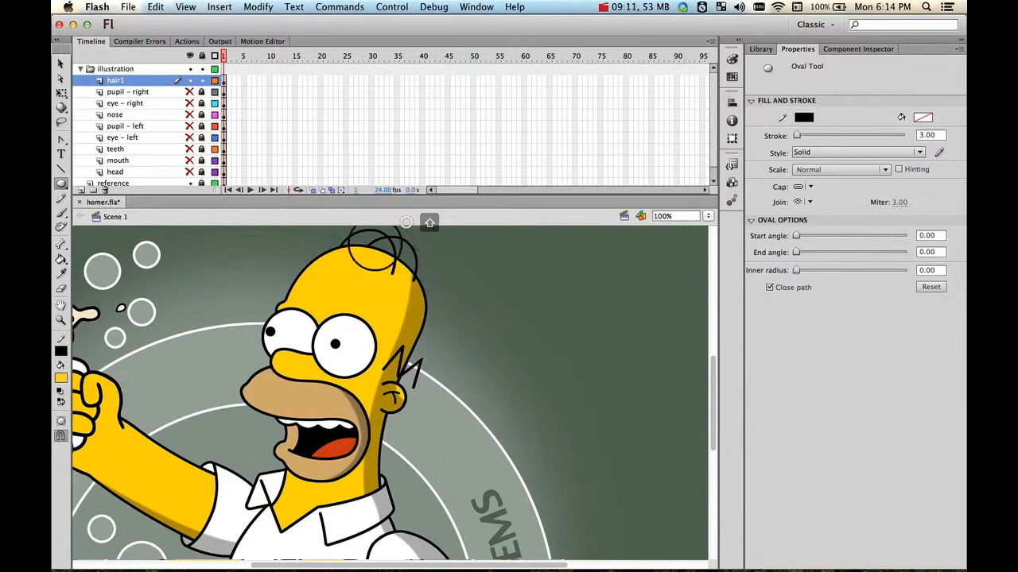
Move the circle onto the first hair curve of the reference, to about X 259.95 and Y 6
key("v")
left_click(380, 272)
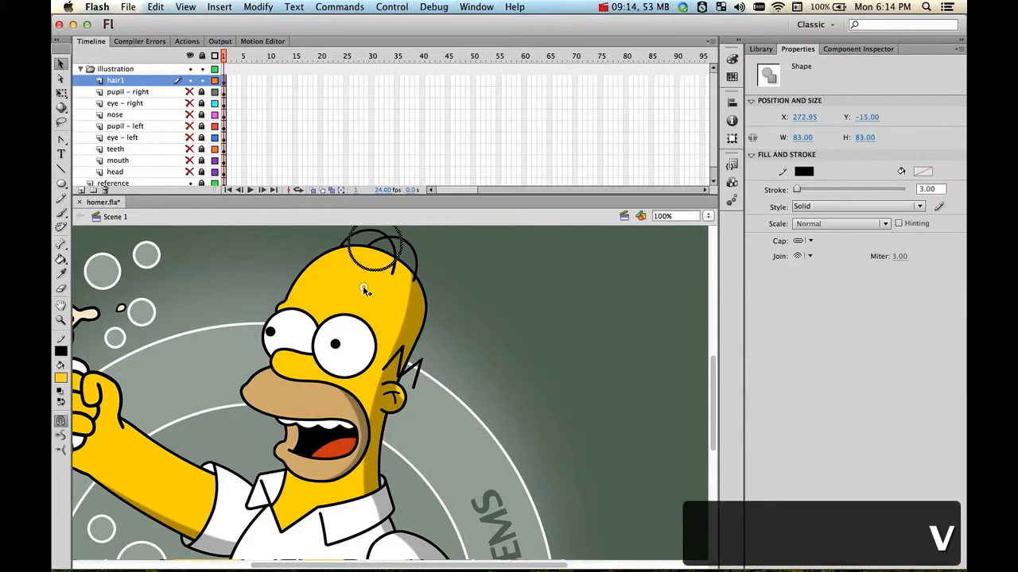
mouse_move(371, 273)
left_mouse_down()
mouse_move(362, 289)
mouse_move(428, 322)
left_mouse_up()
key("space")
key("z")
left_click(402, 318)
left_click(423, 335)
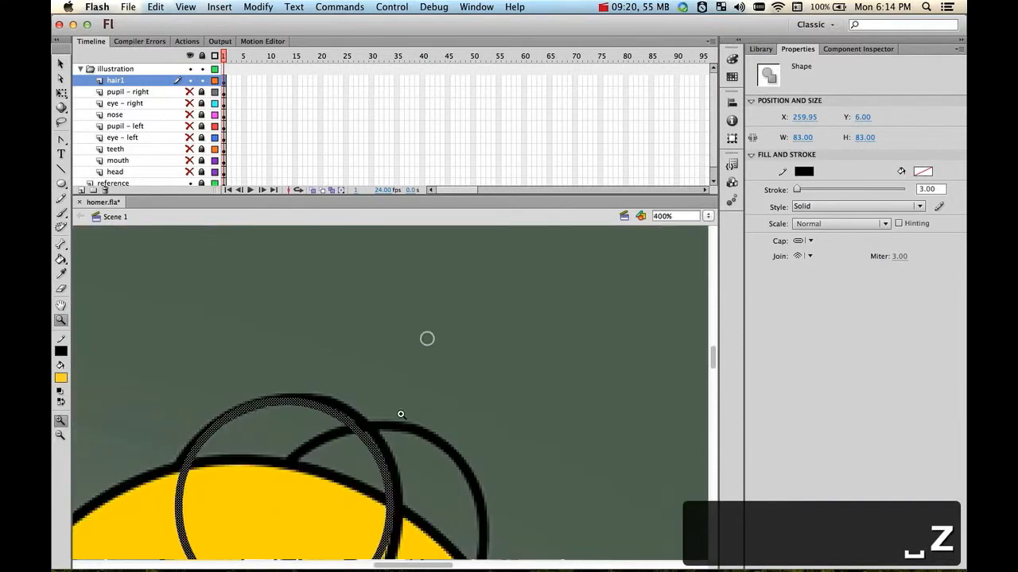
key("space")
left_click_drag(399, 414, 400, 325)
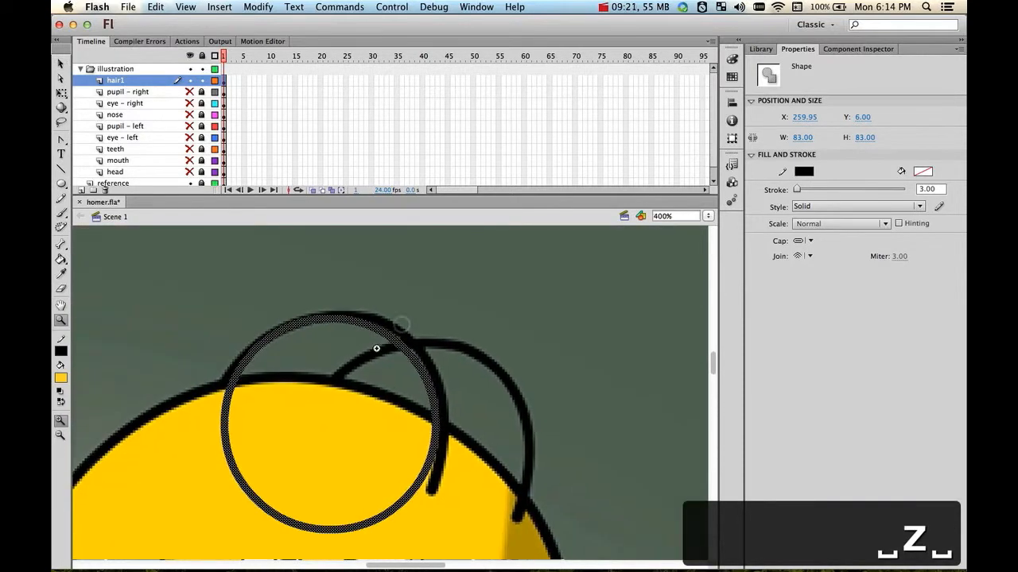
Scale the circle proportionally to about 89.8 px wide so that it follows the reference hair curve
left_click(61, 92)
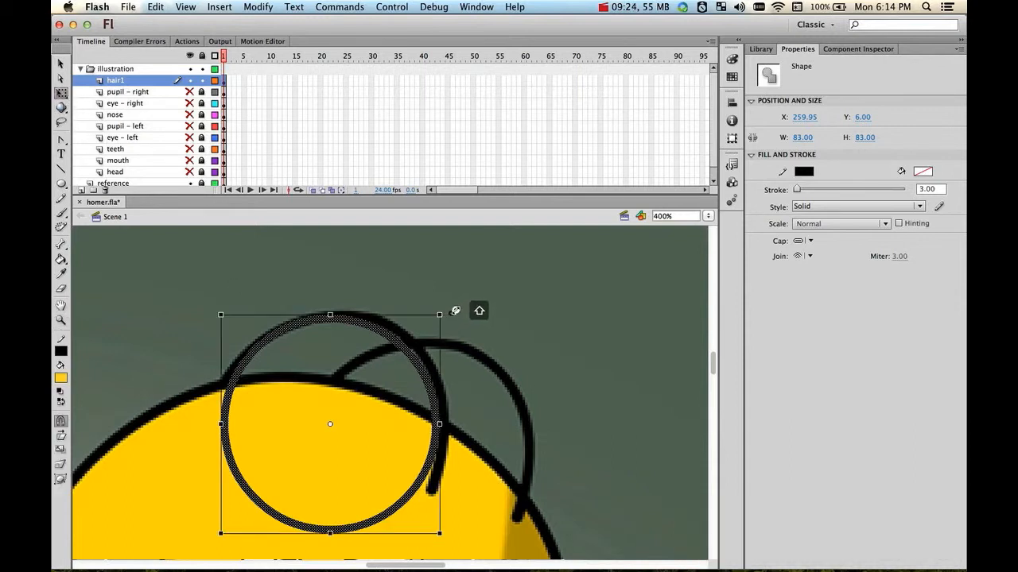
left_click_drag(441, 317, 452, 305)
left_click_drag(401, 329, 392, 337)
key("shift")
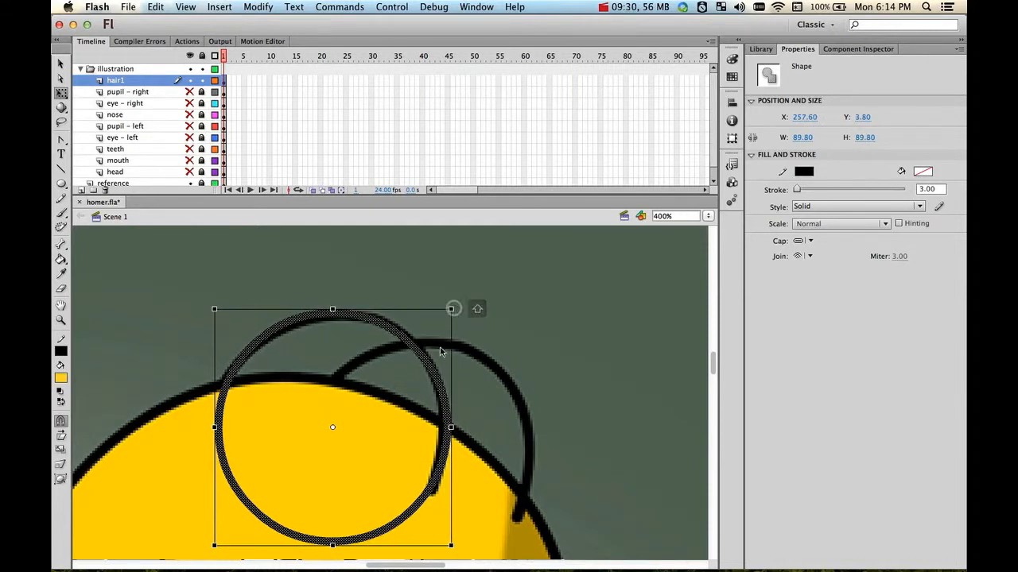
left_click(404, 278)
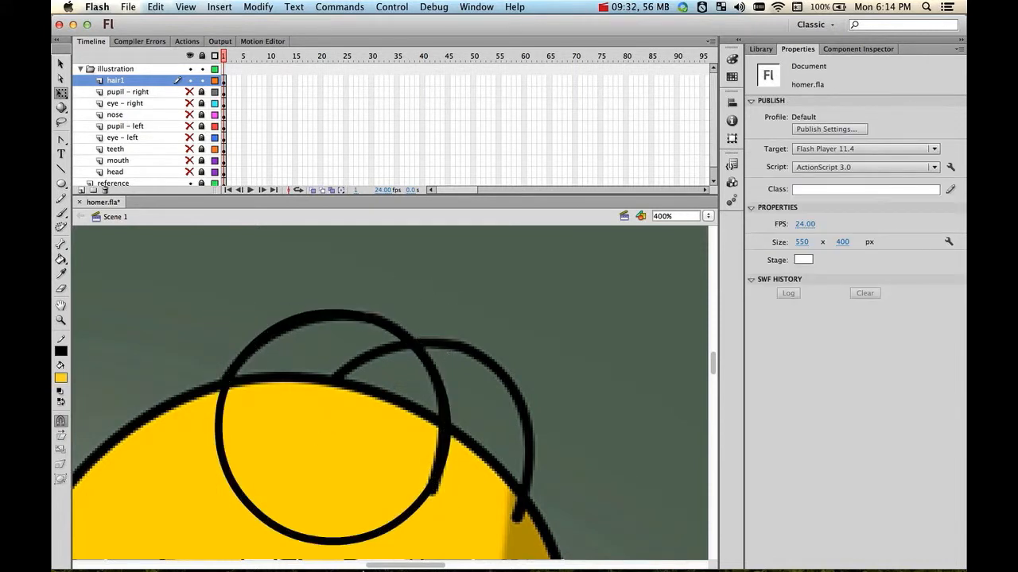
Show the head layer and hide the reference layer to see where the circle crosses the head outline
key("space")
left_click_drag(390, 547, 386, 468)
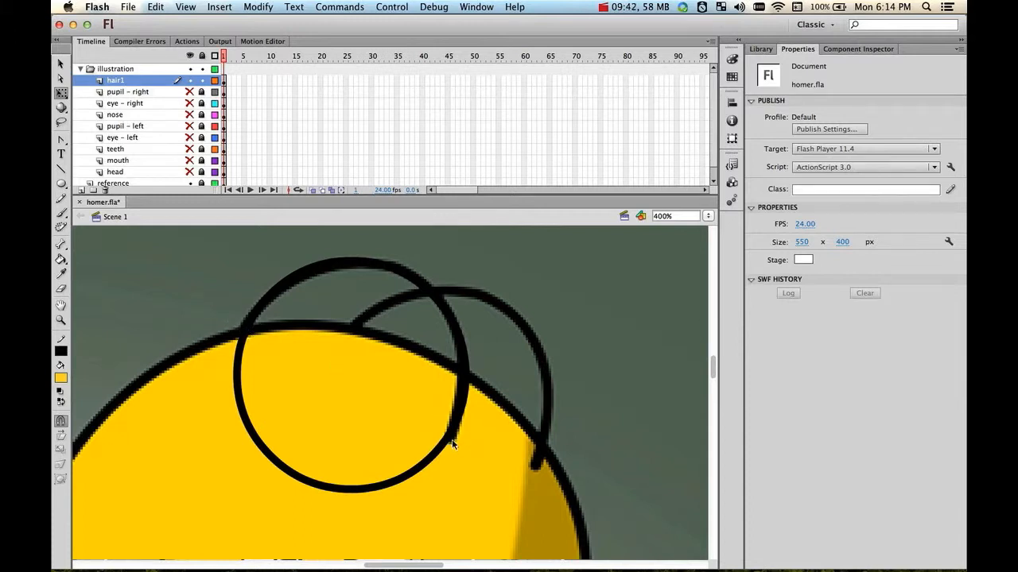
scroll(200, 162, "down", 1)
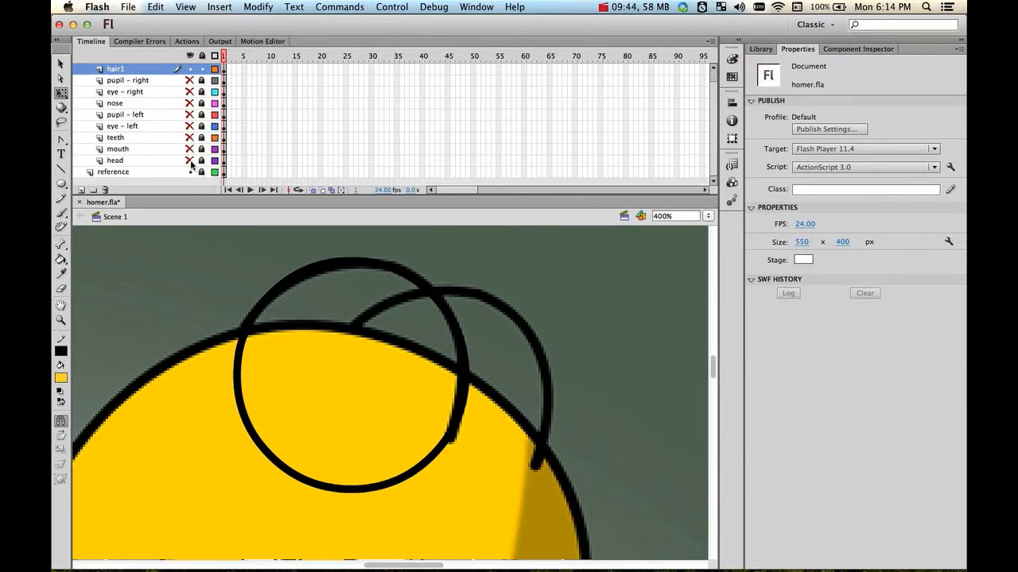
left_click(190, 160)
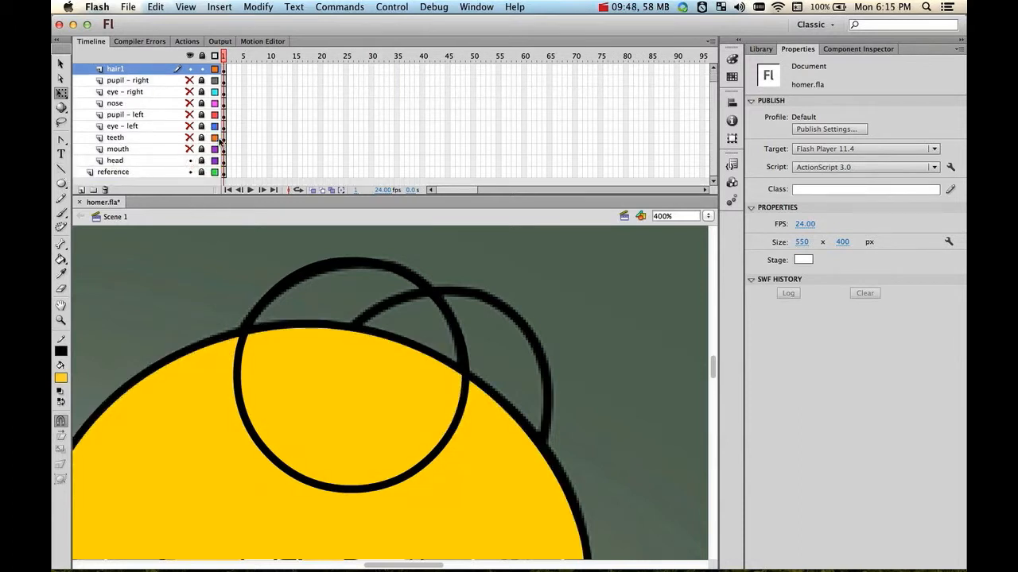
left_click(190, 172)
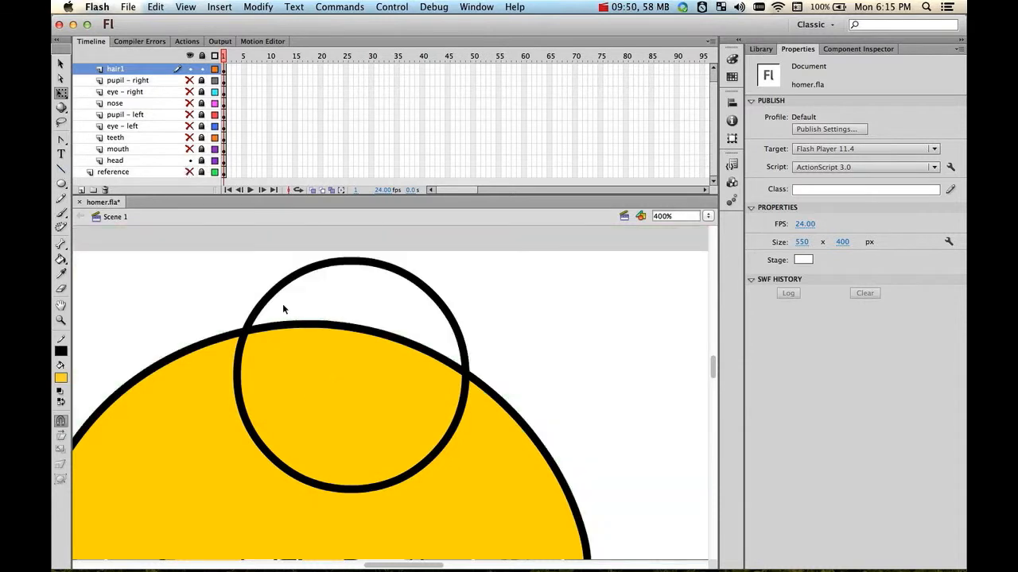
Draw a diagonal cutting line through the circle from its crossing with the head outline, and delete the lower arc and all line pieces
left_click(61, 169)
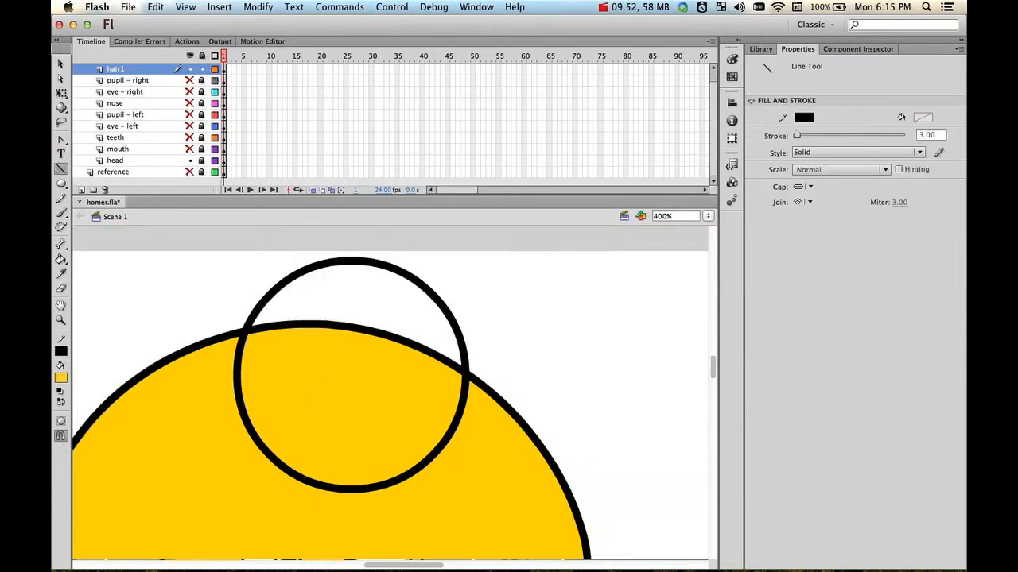
mouse_move(221, 313)
left_mouse_down()
mouse_move(402, 465)
mouse_move(501, 509)
left_mouse_up()
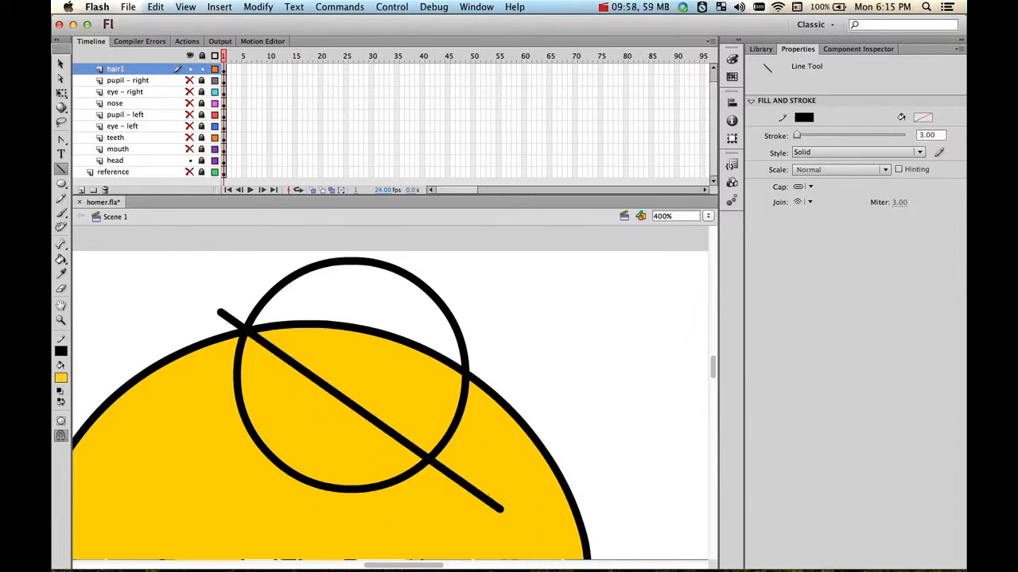
key("v")
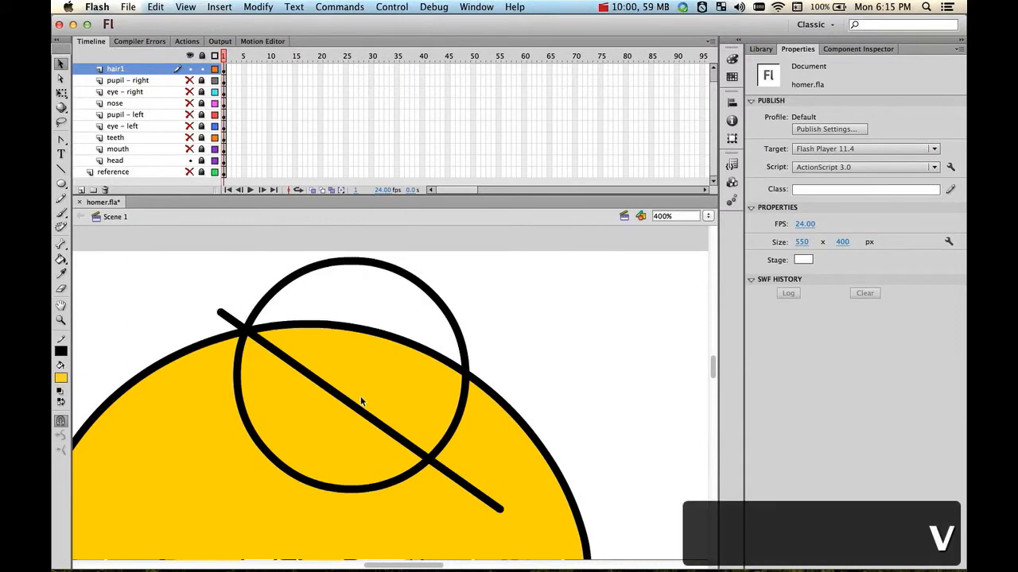
left_click(372, 494)
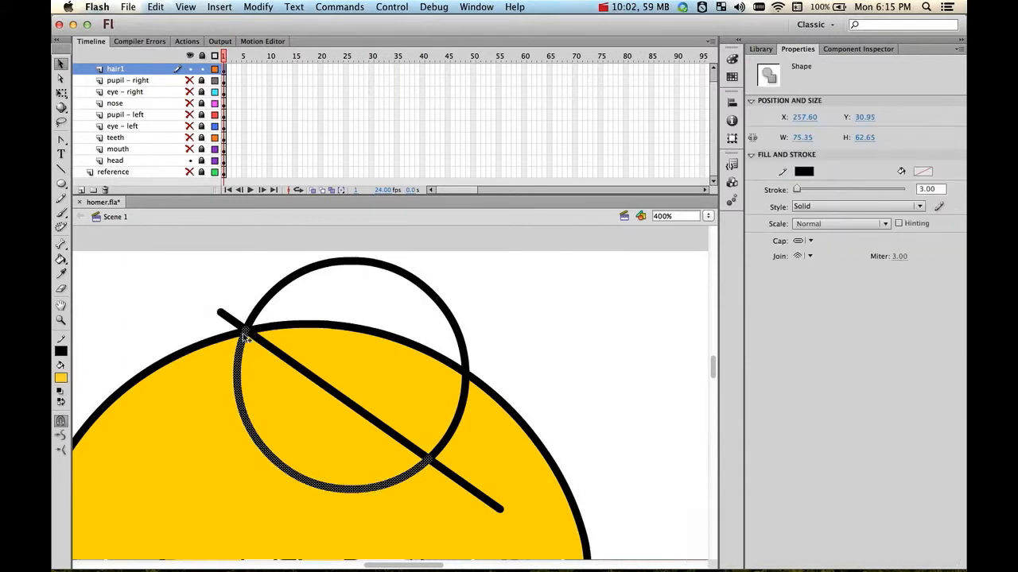
key("BackSpace")
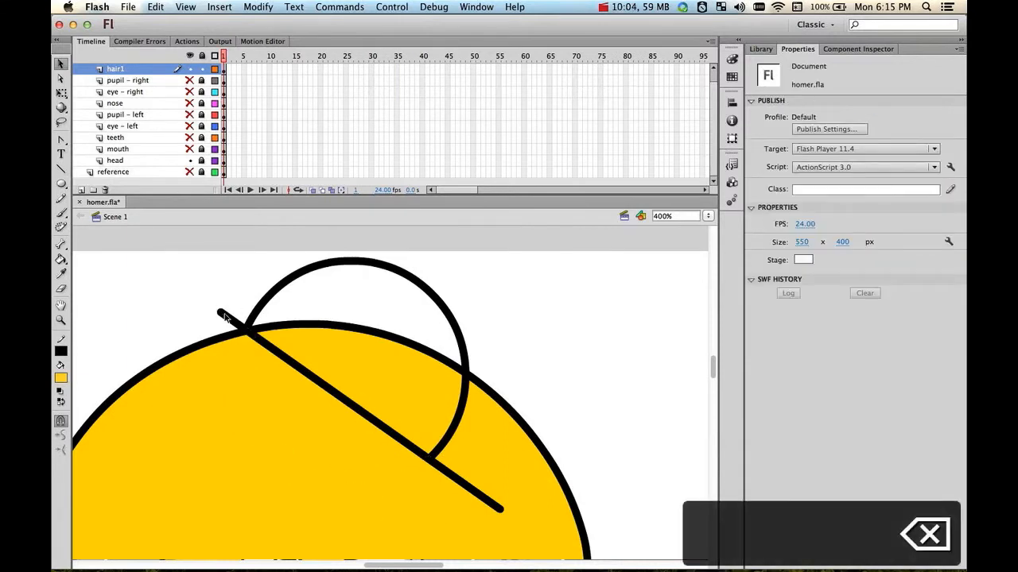
left_click(223, 316)
key("BackSpace")
left_click(286, 362)
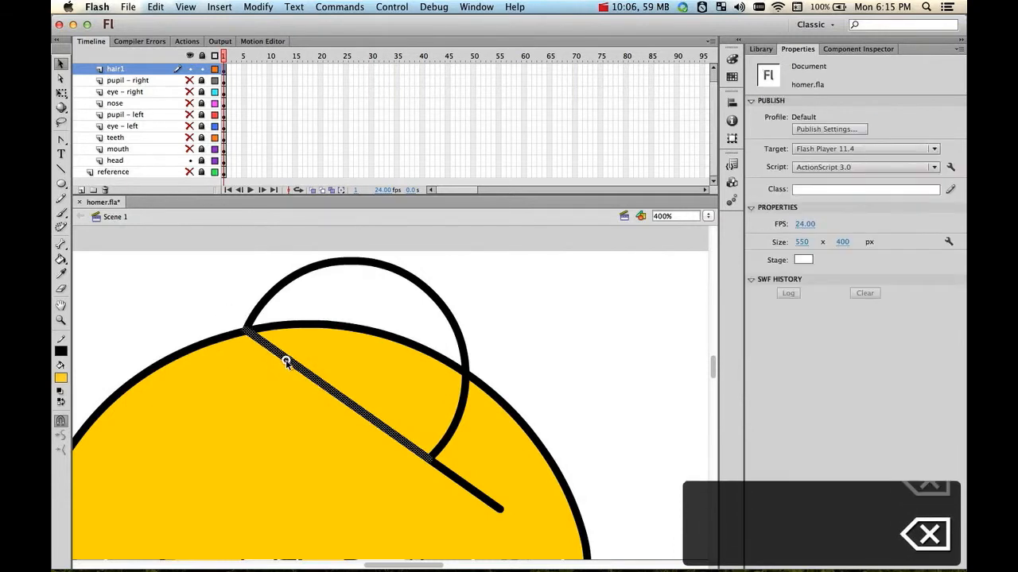
key("BackSpace")
left_click(474, 497)
key("BackSpace")
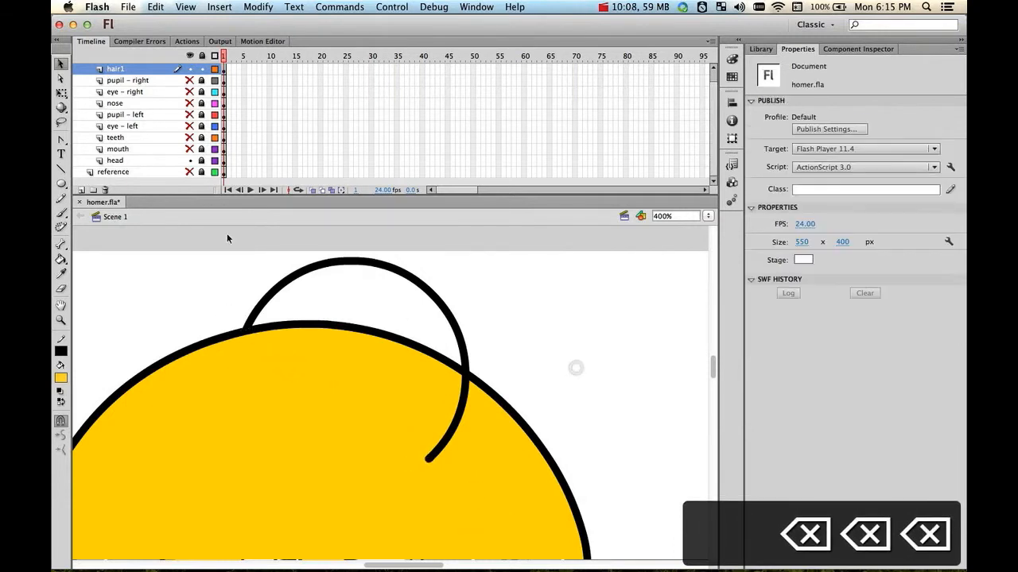
Swap the head layer for the visible reference and delete the arc's lower end that extends past the reference hair
left_click(189, 160)
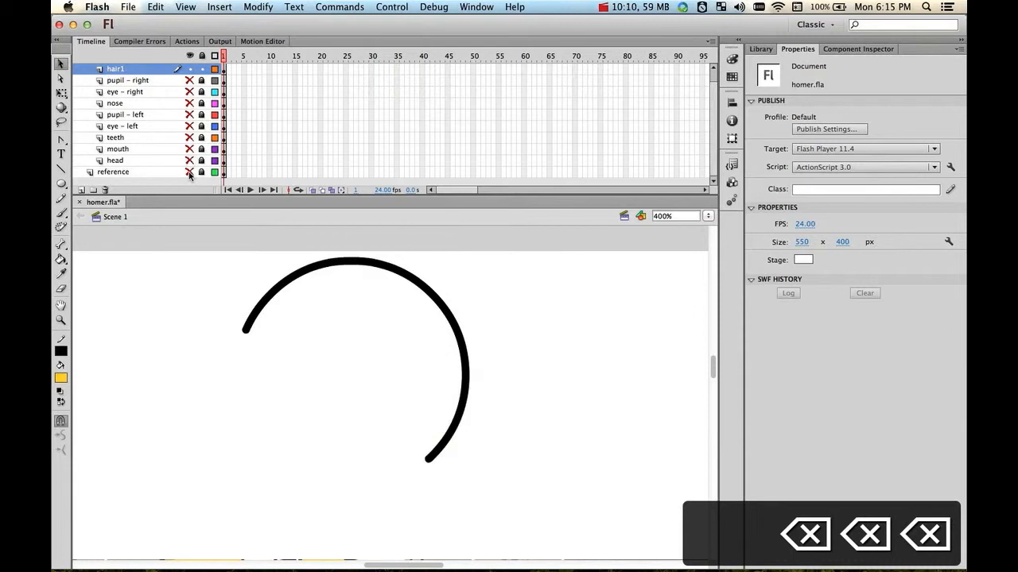
left_click(189, 172)
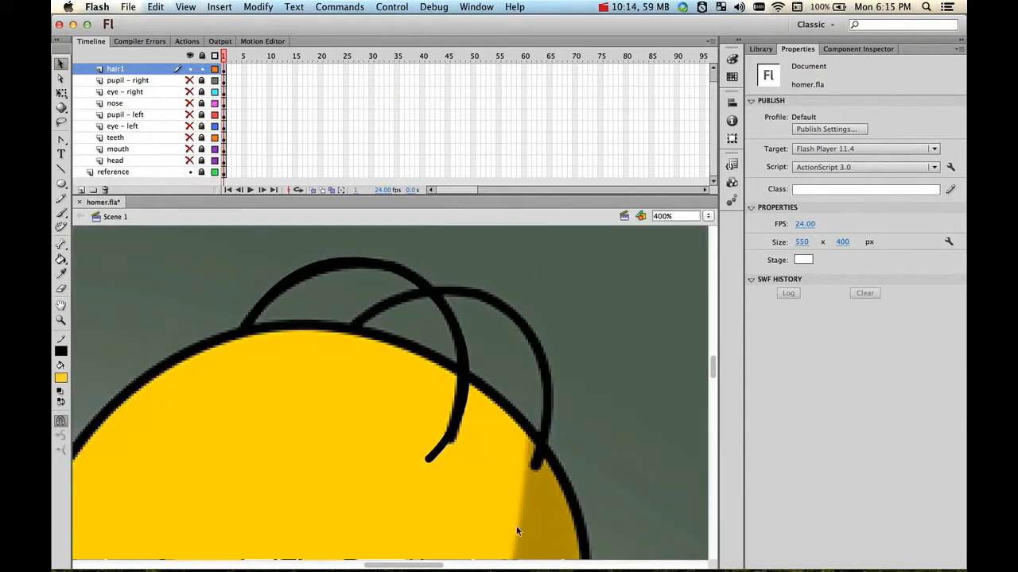
left_click_drag(402, 455, 398, 442)
key("BackSpace")
Check the trimmed arc on its own and against the reference by hiding and showing the reference layer
key("space")
left_click_drag(513, 418, 437, 423)
left_click(190, 172)
key("space")
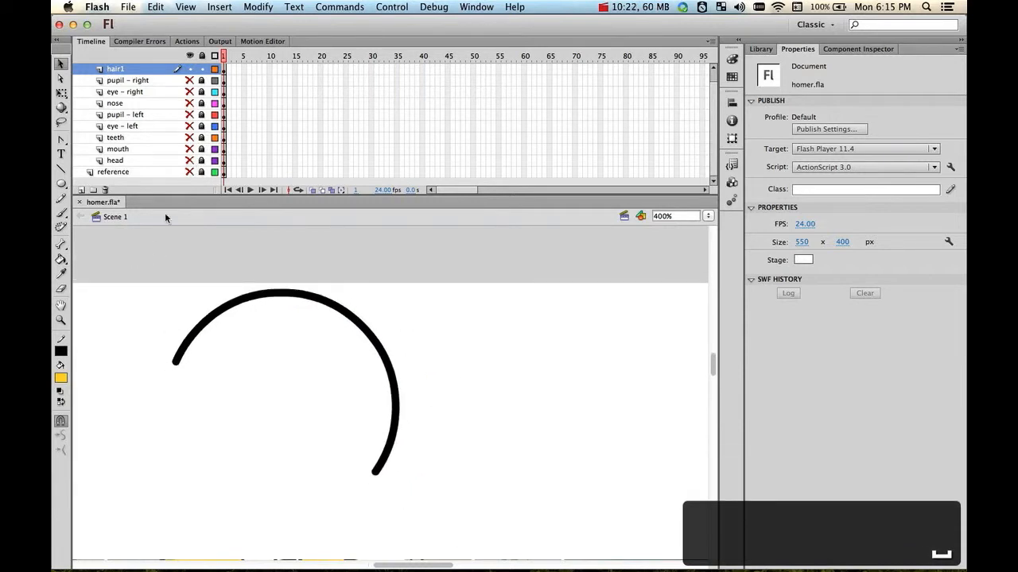
left_click(190, 172)
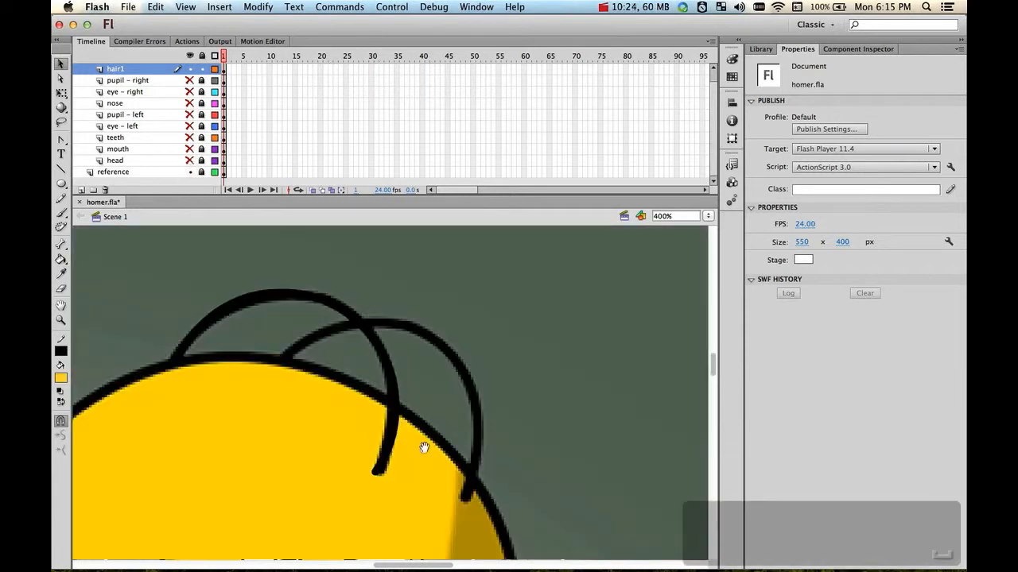
Copy the finished hair arc and add a new layer named hair2 above hair1
key("space")
left_click_drag(420, 447, 384, 413)
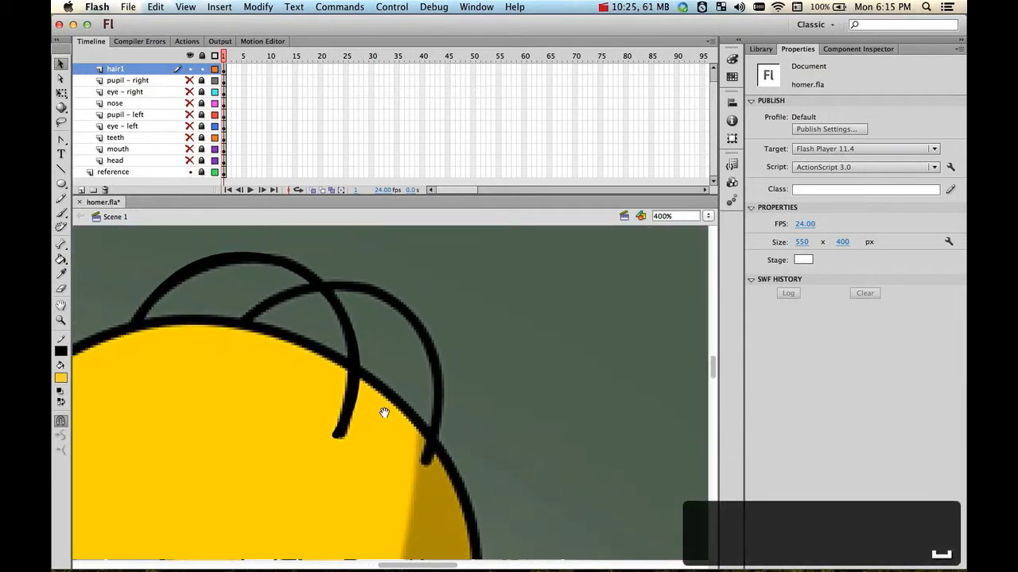
left_click(305, 270)
key("super+c")
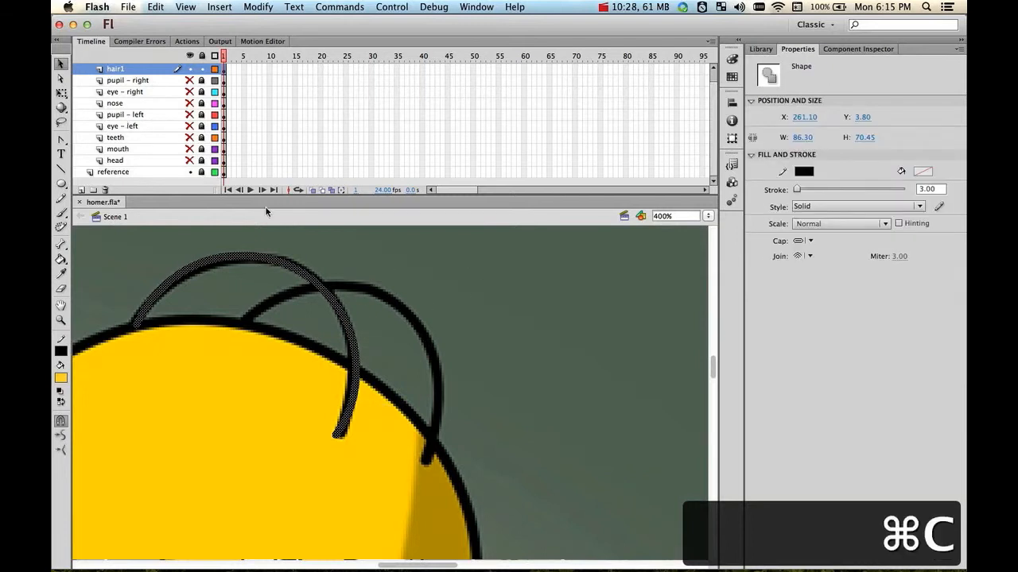
left_click(82, 190)
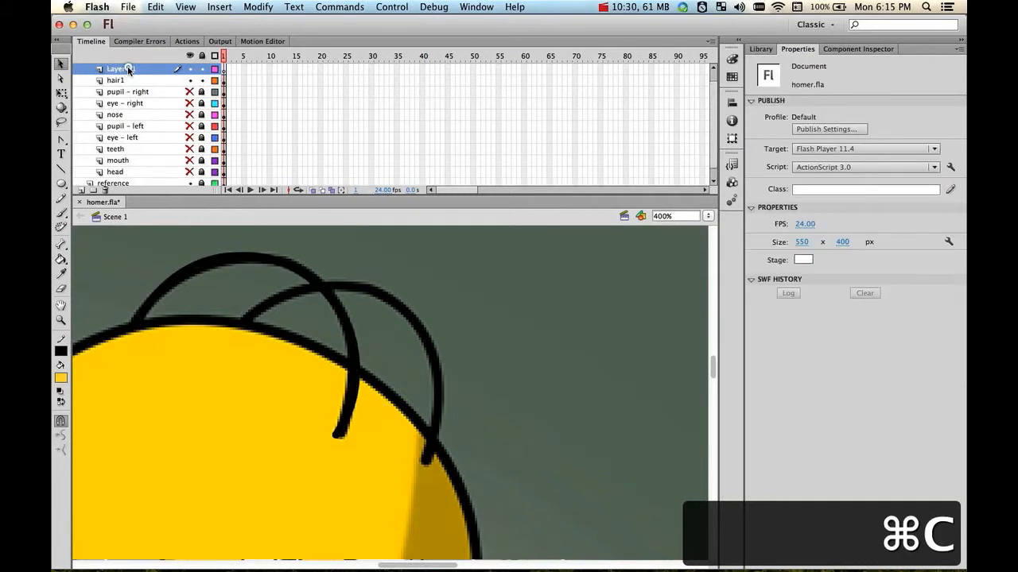
double_click(119, 68)
type("hair2")
key("Return")
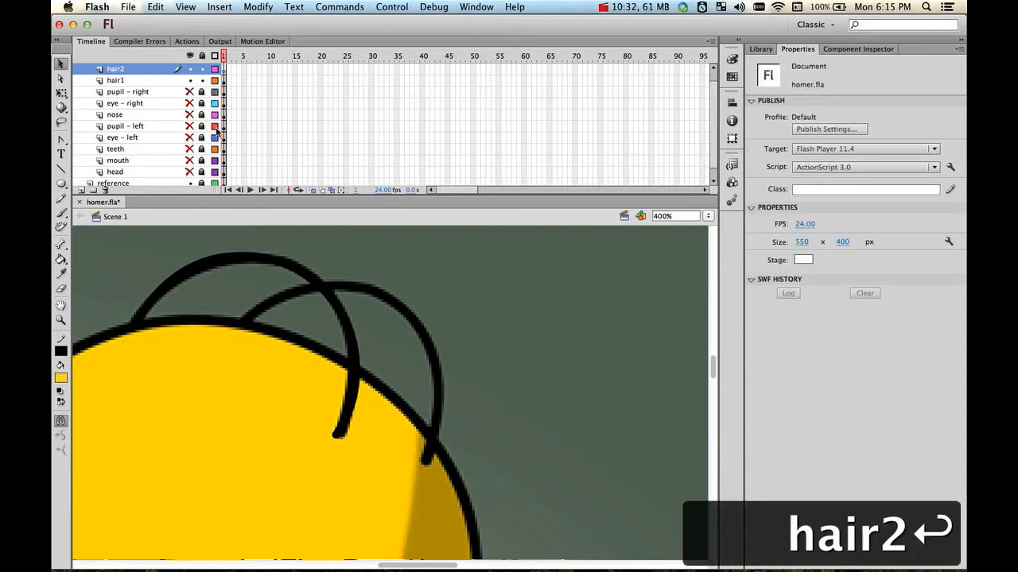
Lock and hide the hair1 layer and make hair2 the active layer
left_click(201, 80)
left_click(190, 80)
left_click(137, 71)
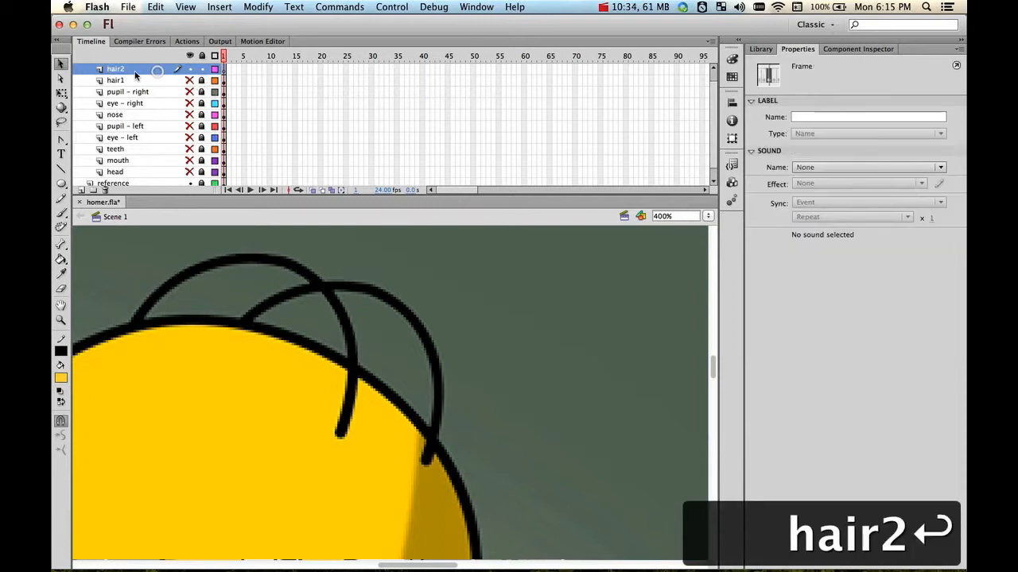
Paste the copied arc in place on hair2 and move it onto the second hair curve, about X 297.1 and Y 14.55
left_click(500, 309)
right_click(500, 310)
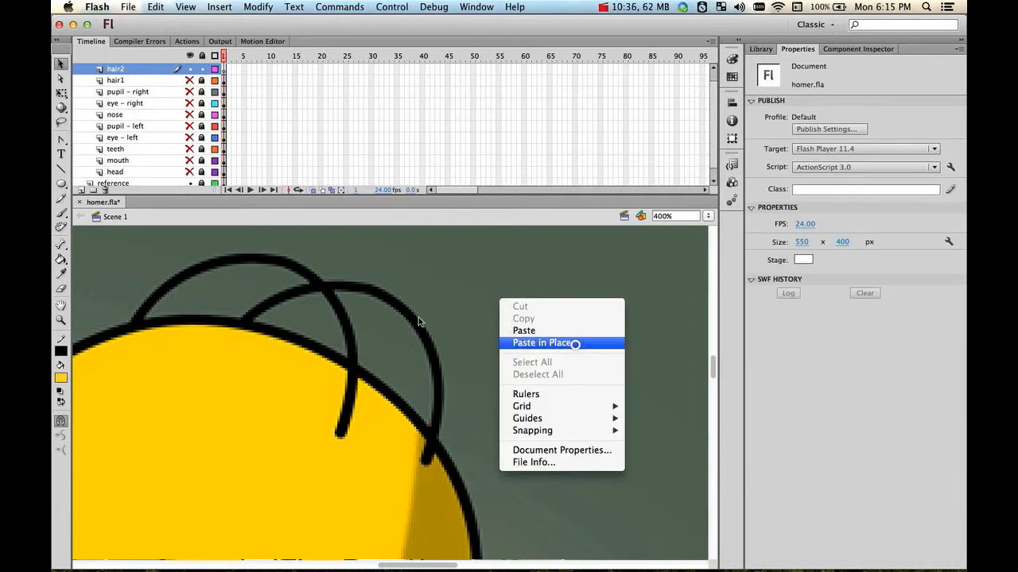
left_click(574, 343)
left_click_drag(283, 262, 376, 290)
Scale the pasted arc with Free Transform to about 83.4 by 68.1 px to fit the second hair curve
key("super+1")
key("q")
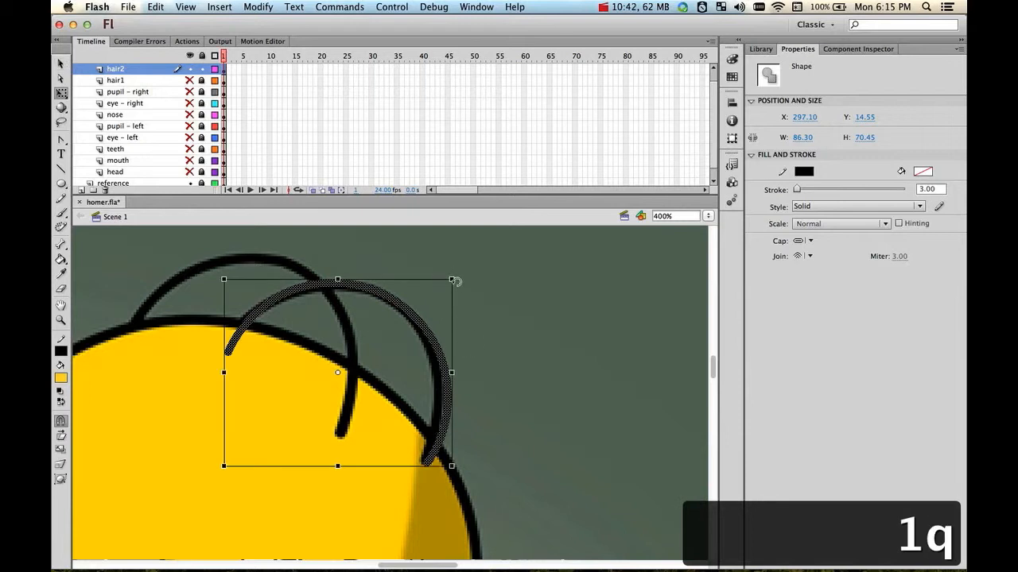
left_click_drag(453, 278, 445, 279)
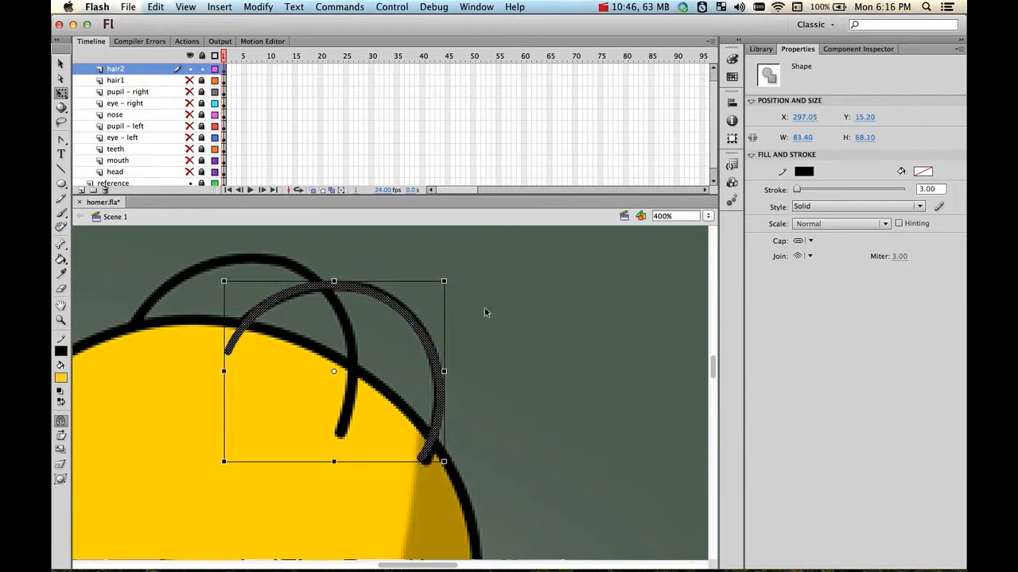
Deselect the second hair arc, show the head layer and hide the reference layer
left_click(499, 299)
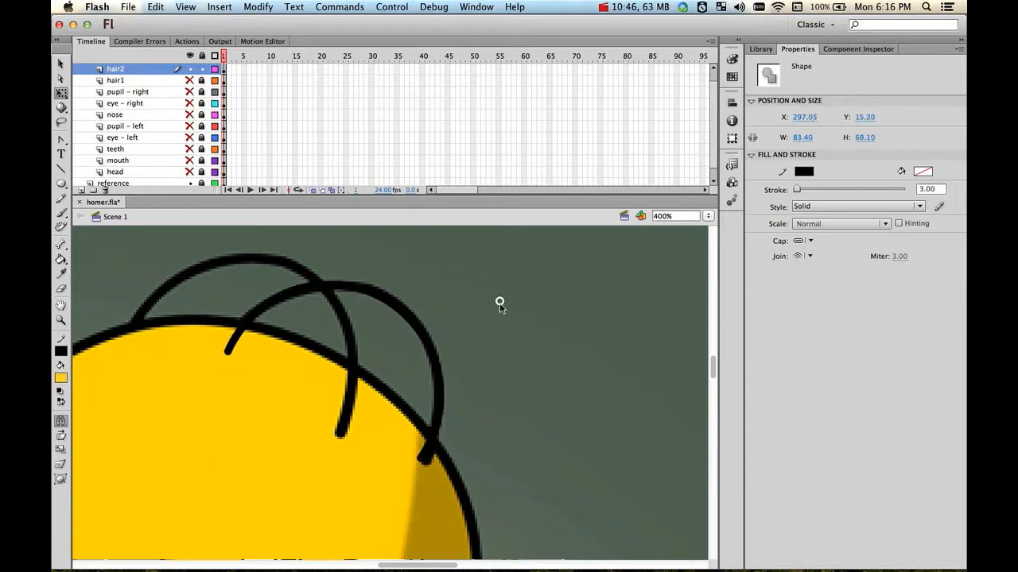
left_click(61, 168)
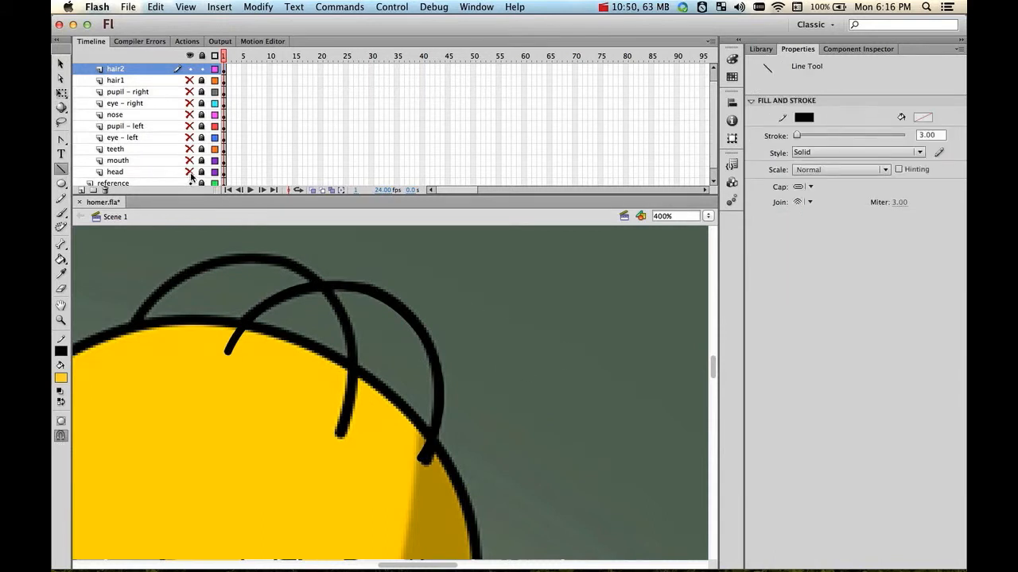
left_click(191, 179)
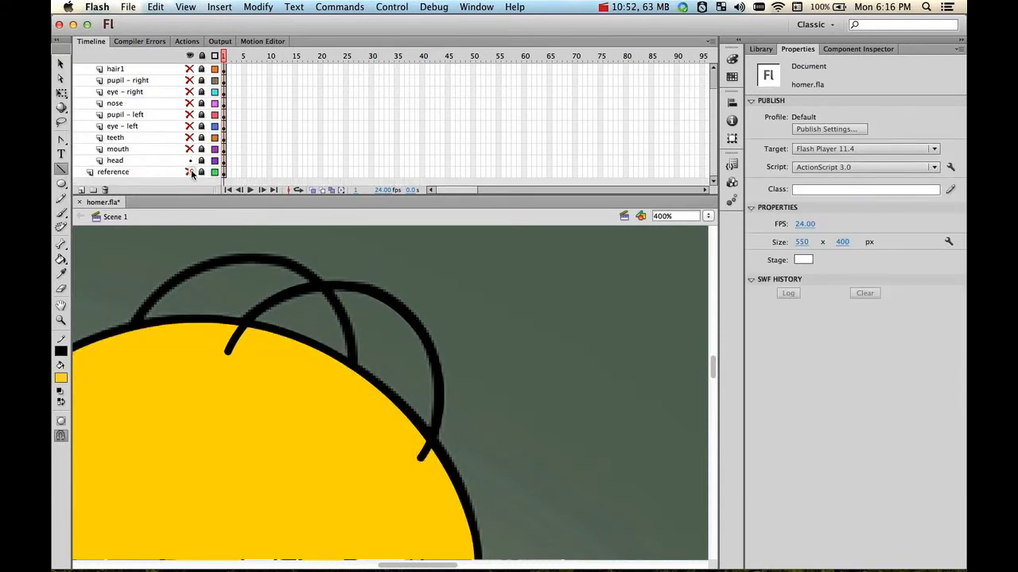
left_click(191, 173)
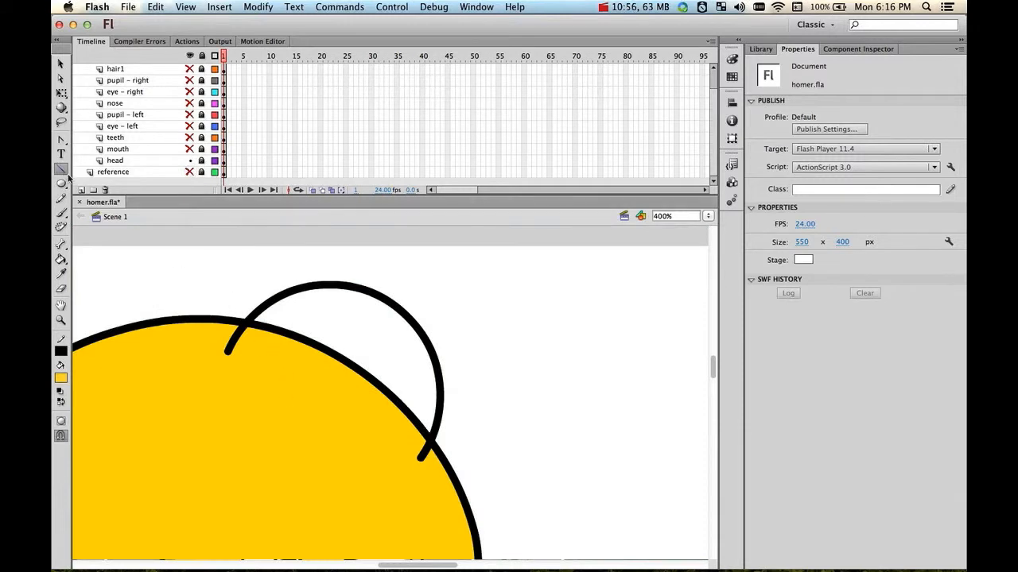
Trim the second hair arc's upper-left end at the head outline using a temporary crossing line, and delete the leftover line pieces
mouse_move(220, 298)
left_mouse_down()
mouse_move(284, 379)
mouse_move(307, 385)
left_mouse_up()
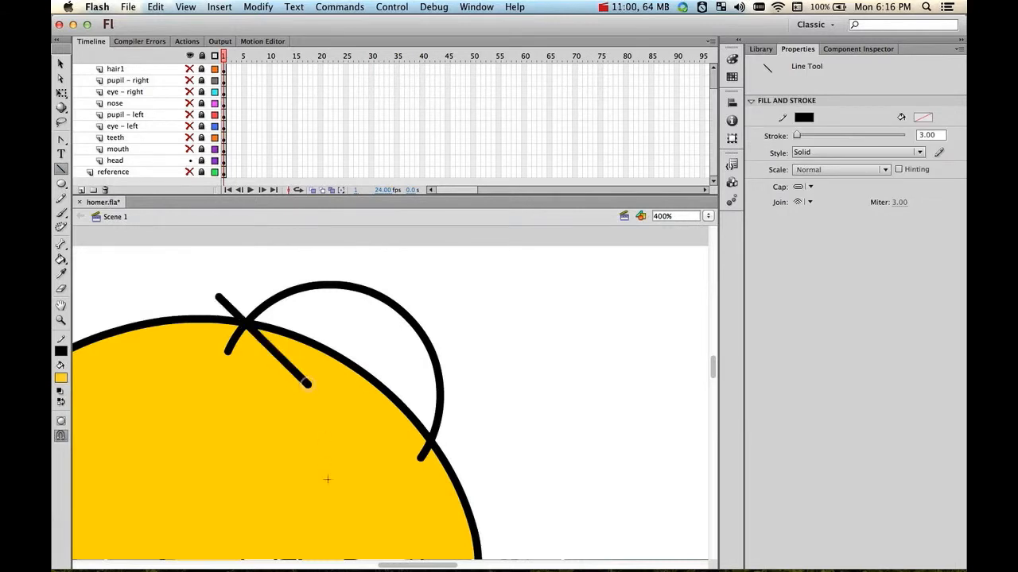
key("v")
left_click(232, 338)
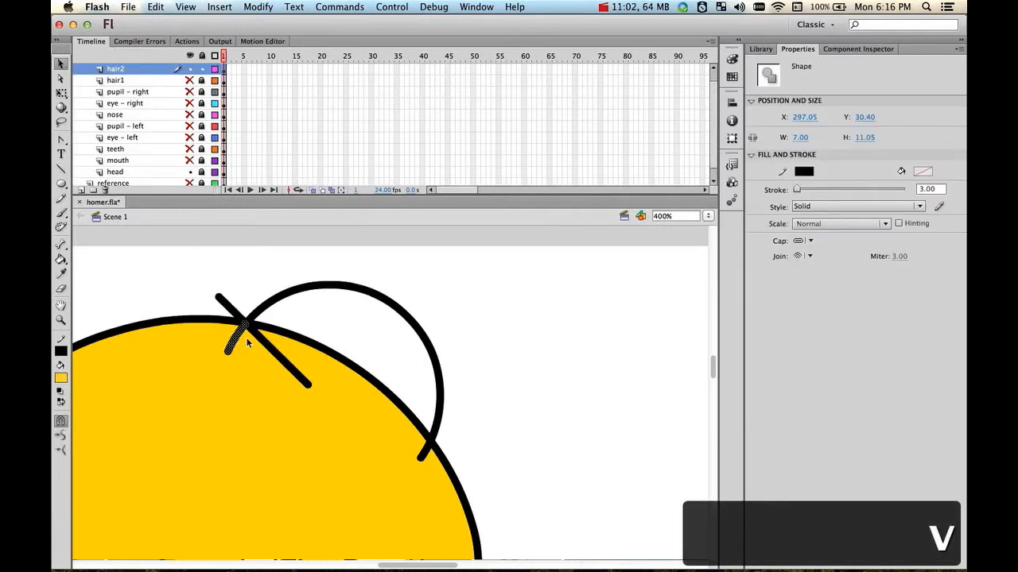
key("BackSpace")
left_click(238, 318)
key("BackSpace")
left_click(265, 345)
key("BackSpace")
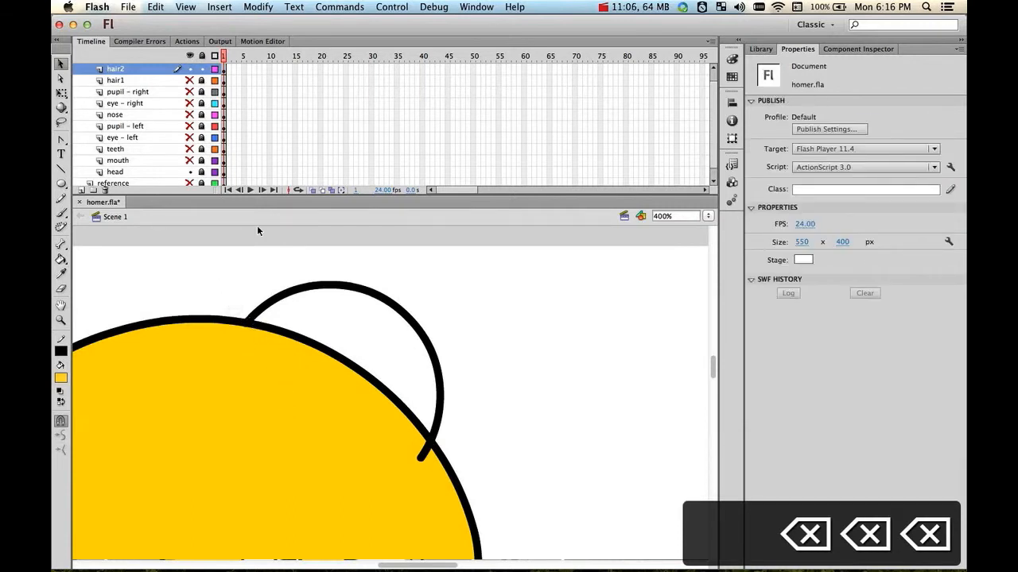
Show the layers from hair1 down to mouth, lock hair2 and look over the whole character at 100% without the reference
double_click(61, 320)
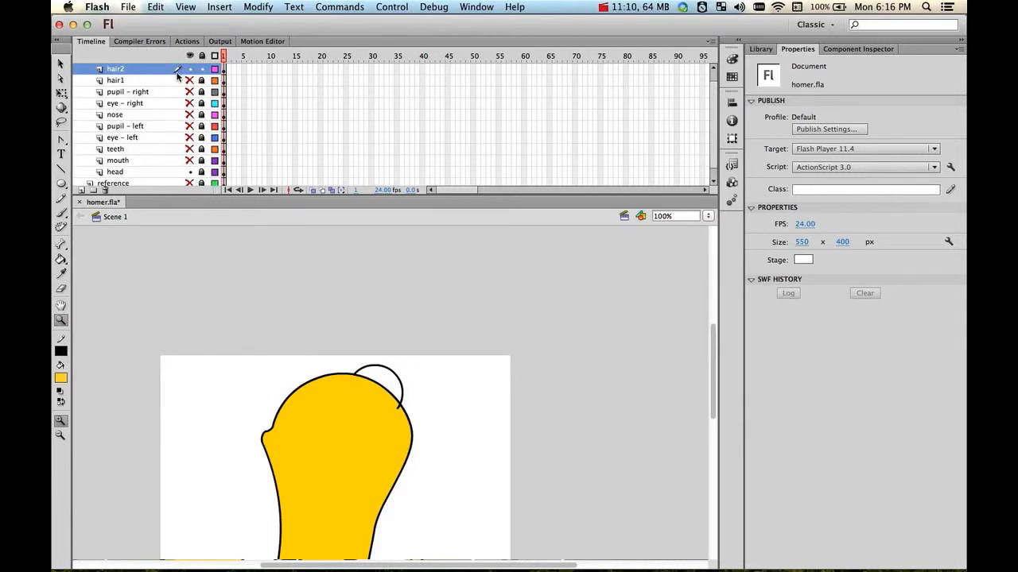
left_click_drag(189, 81, 189, 161)
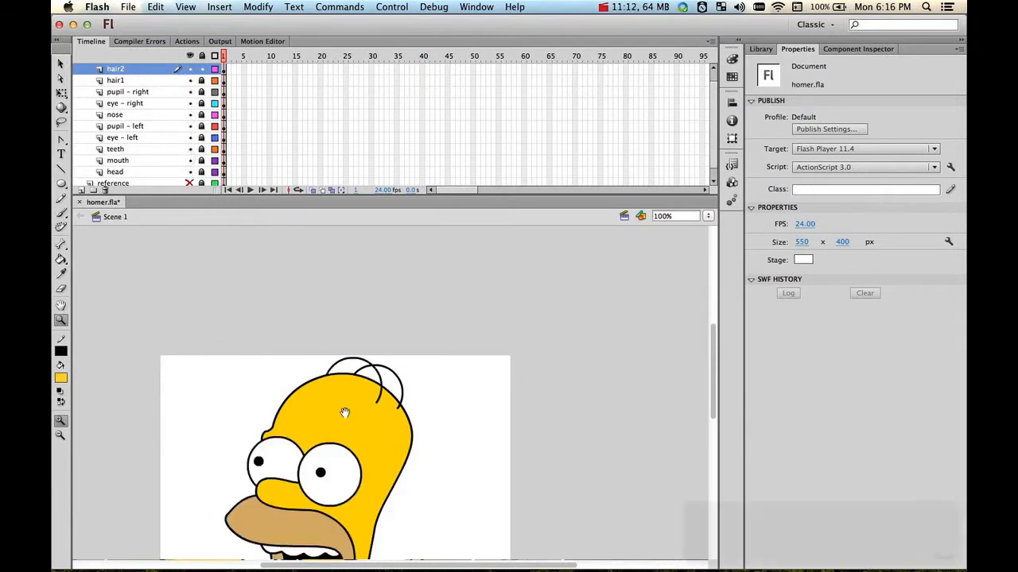
mouse_move(351, 417)
left_mouse_down()
mouse_move(356, 286)
mouse_move(365, 318)
mouse_move(416, 366)
left_mouse_up()
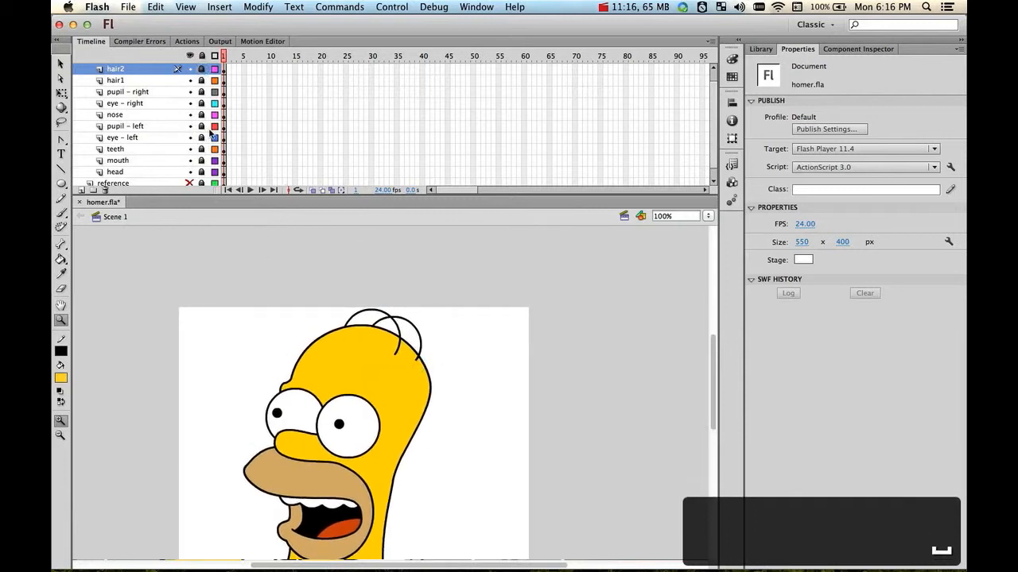
scroll(159, 135, "down", 1)
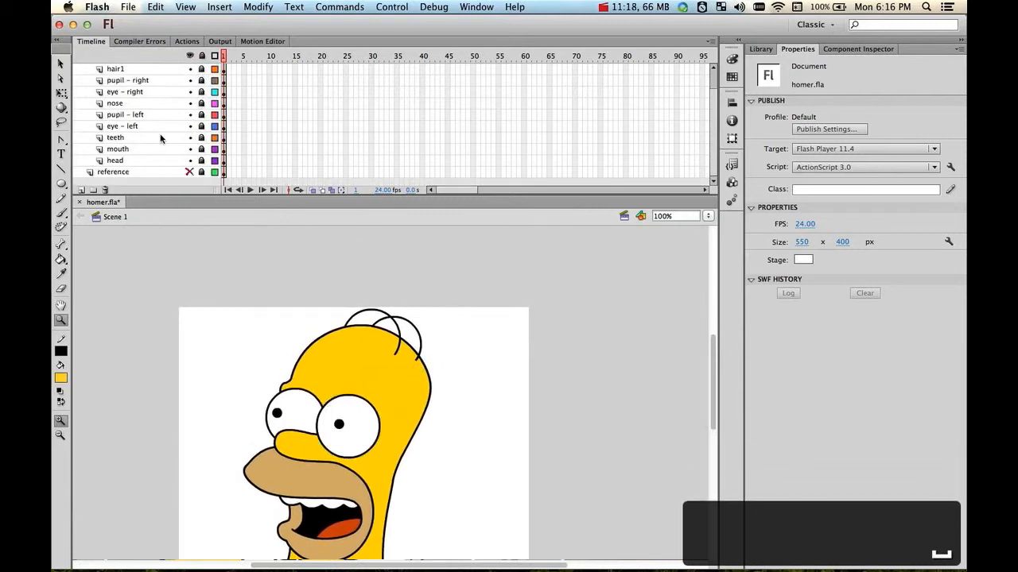
scroll(139, 127, "up", 2)
scroll(116, 120, "down", 2)
left_click_drag(389, 470, 382, 369)
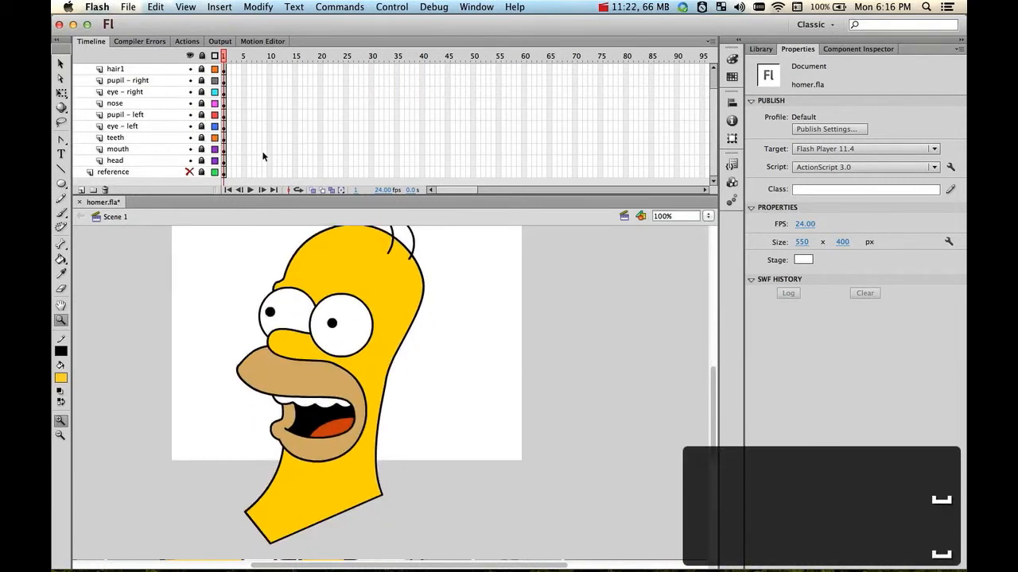
scroll(239, 127, "up", 2)
scroll(237, 170, "down", 2)
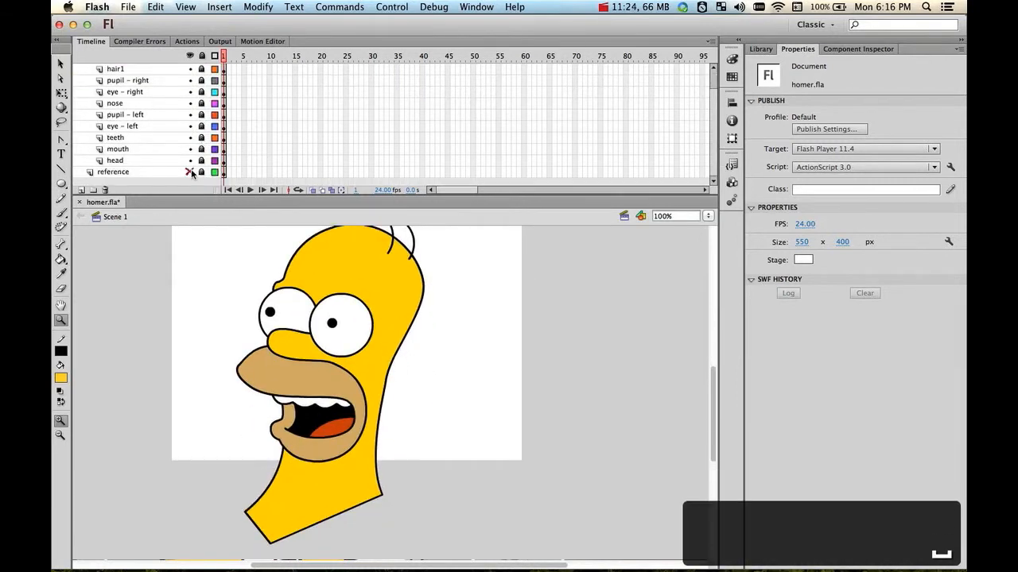
Show the reference layer again and hide every drawn layer from head up to hair2
left_click_drag(191, 174, 190, 70)
scroll(192, 88, "up", 2)
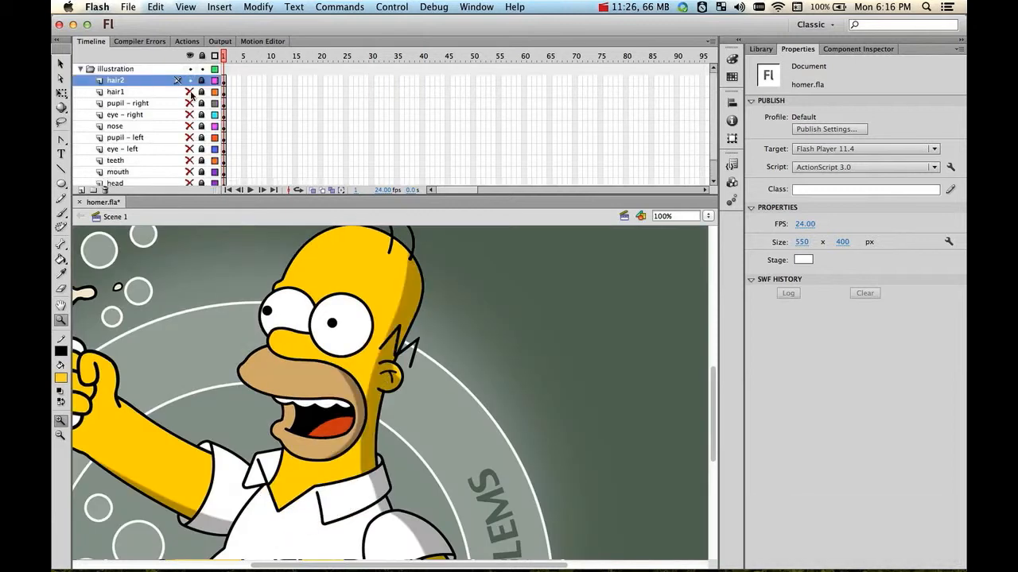
left_click(190, 80)
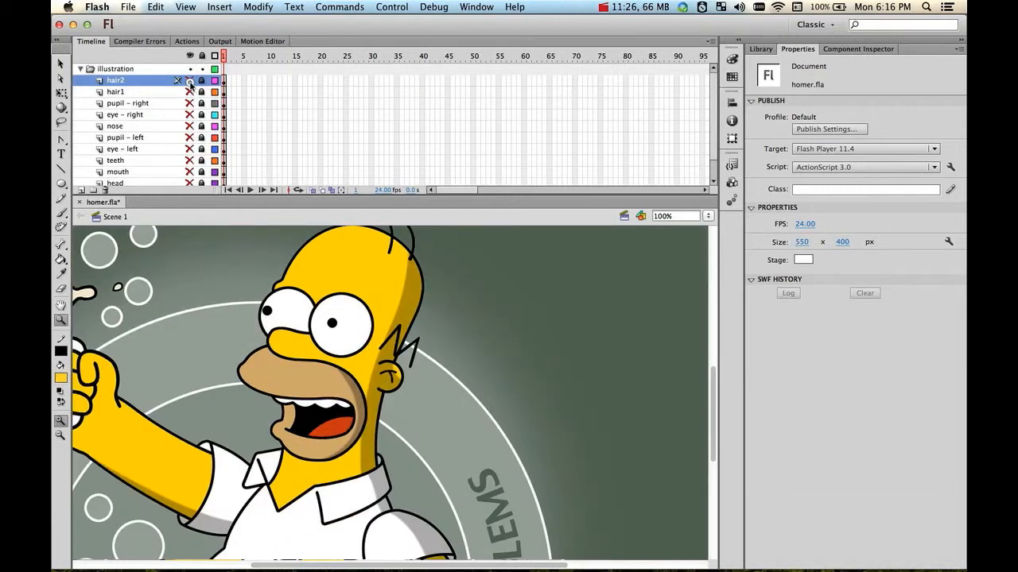
Add a new layer above hair2 and name it sideburn
left_click(85, 192)
double_click(116, 81)
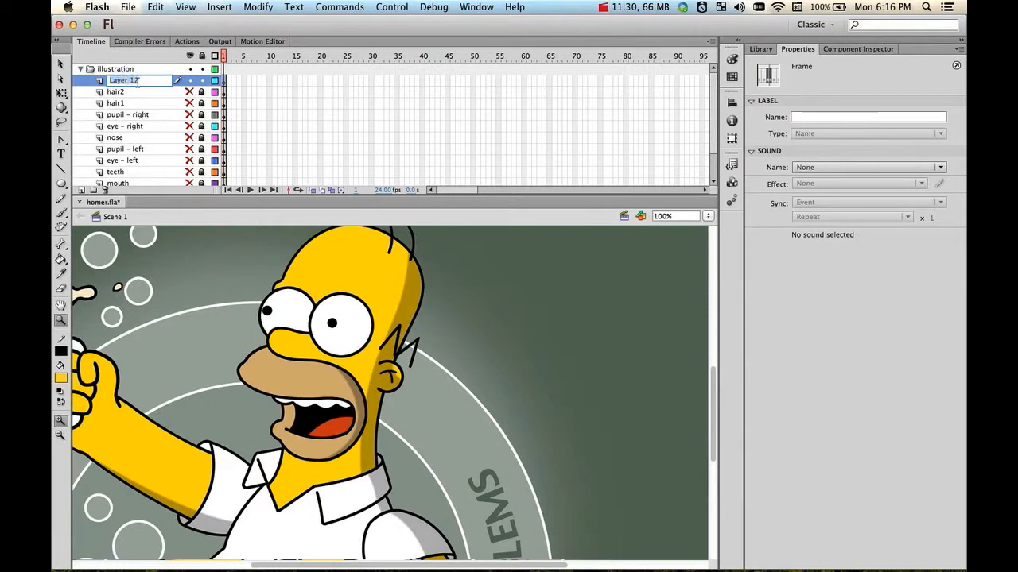
type("sideburn")
key("Return")
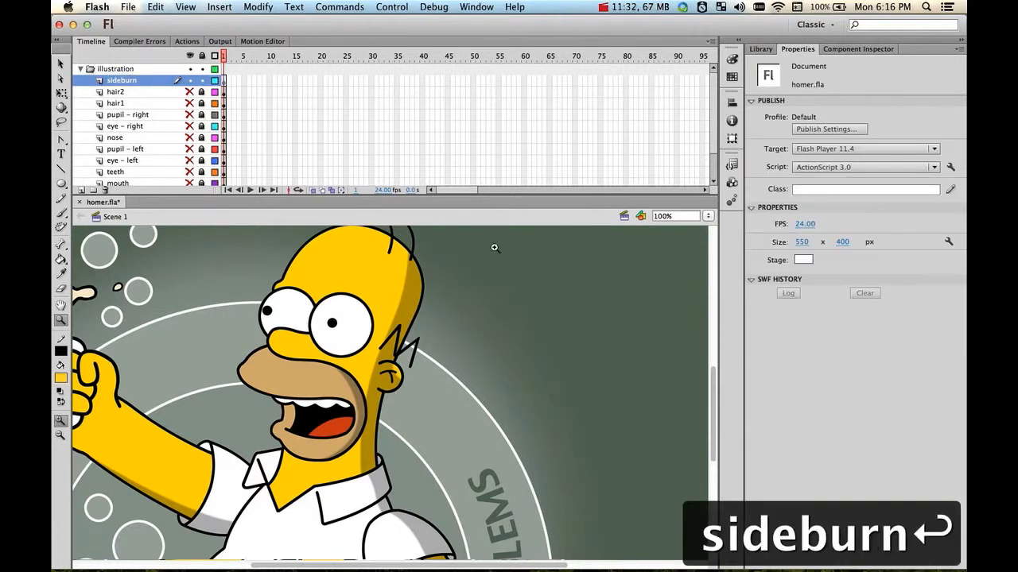
Draw a straight line along the first stroke of the sideburn zigzag, running past its peak, and delete the stray line
left_click(416, 357)
left_click(392, 378)
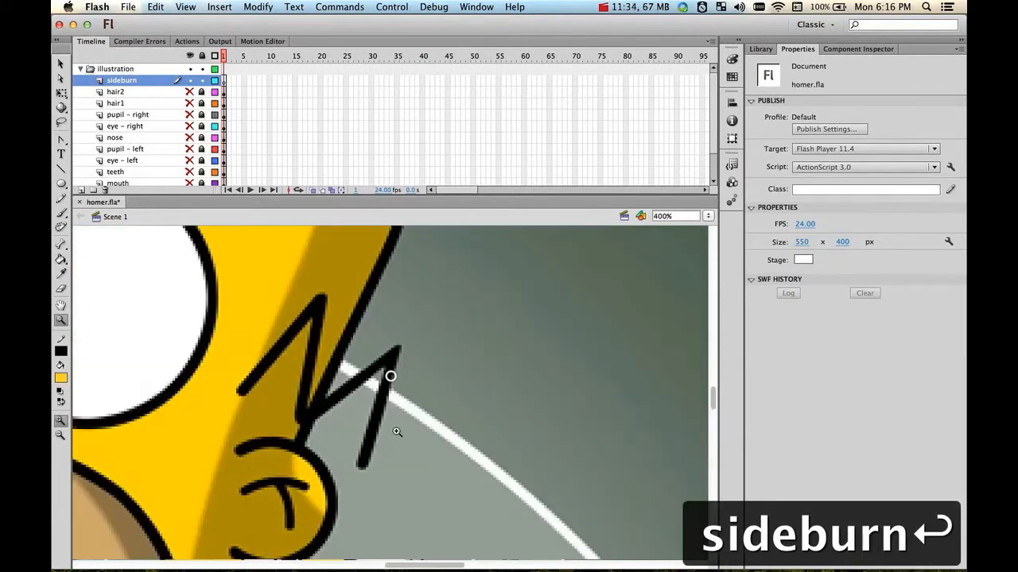
left_click(61, 169)
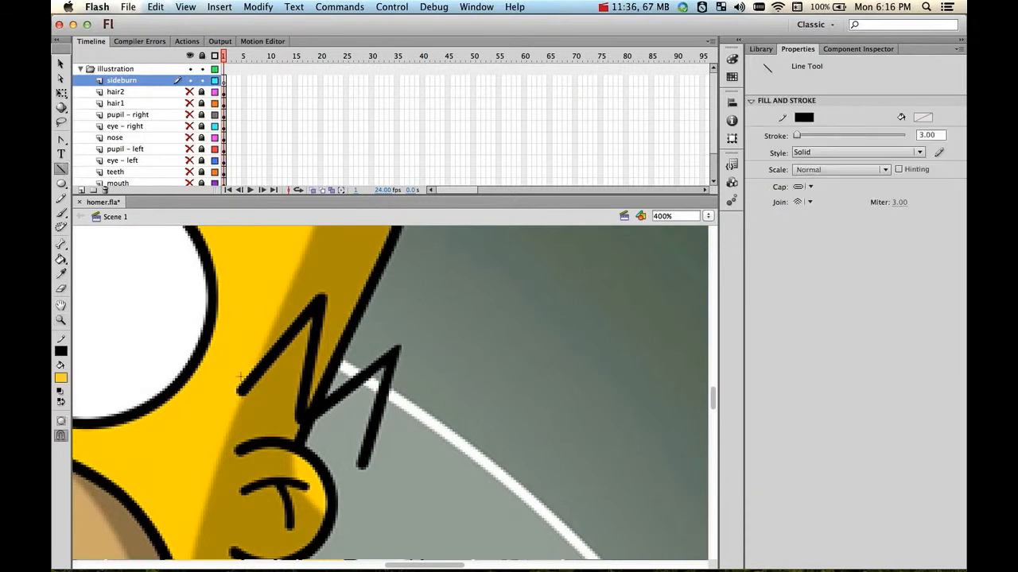
mouse_move(239, 390)
left_mouse_down()
mouse_move(352, 284)
mouse_move(368, 243)
mouse_move(333, 253)
left_mouse_up()
key("v")
left_click(332, 253)
key("BackSpace")
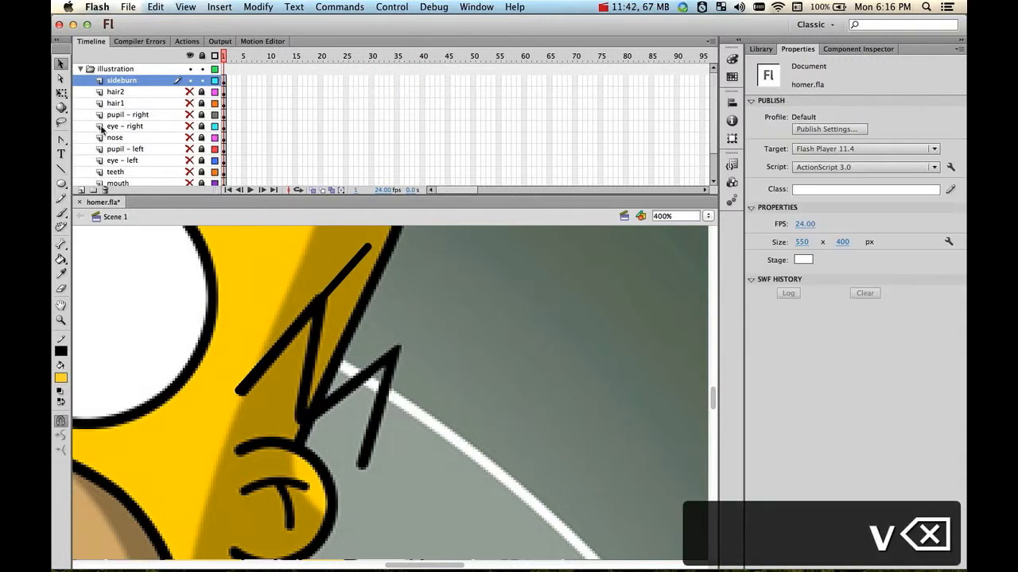
Draw straight lines along the other three strokes of the sideburn zigzag, overshooting the corners so neighbouring lines cross
left_click(60, 168)
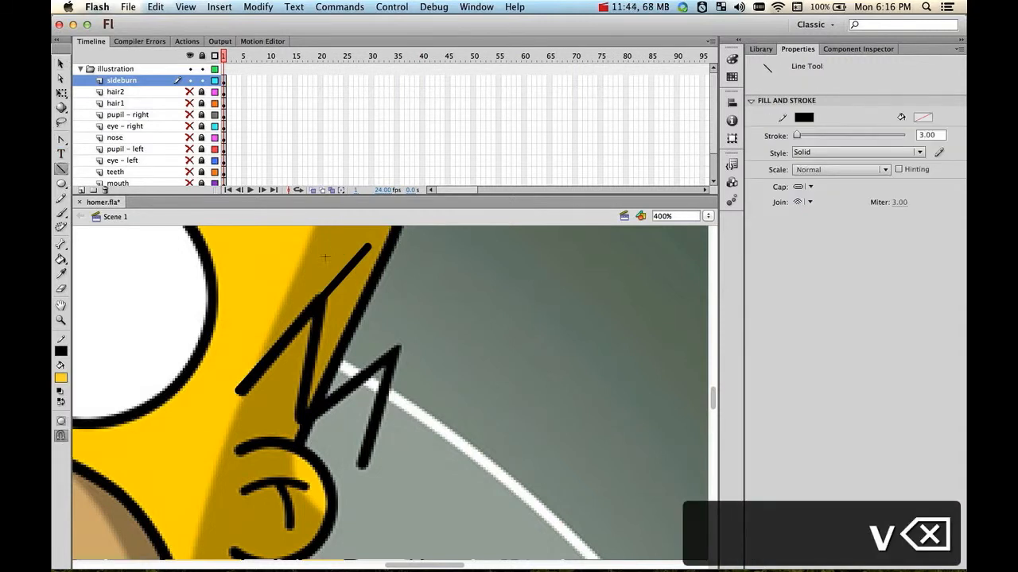
left_click_drag(321, 242, 295, 477)
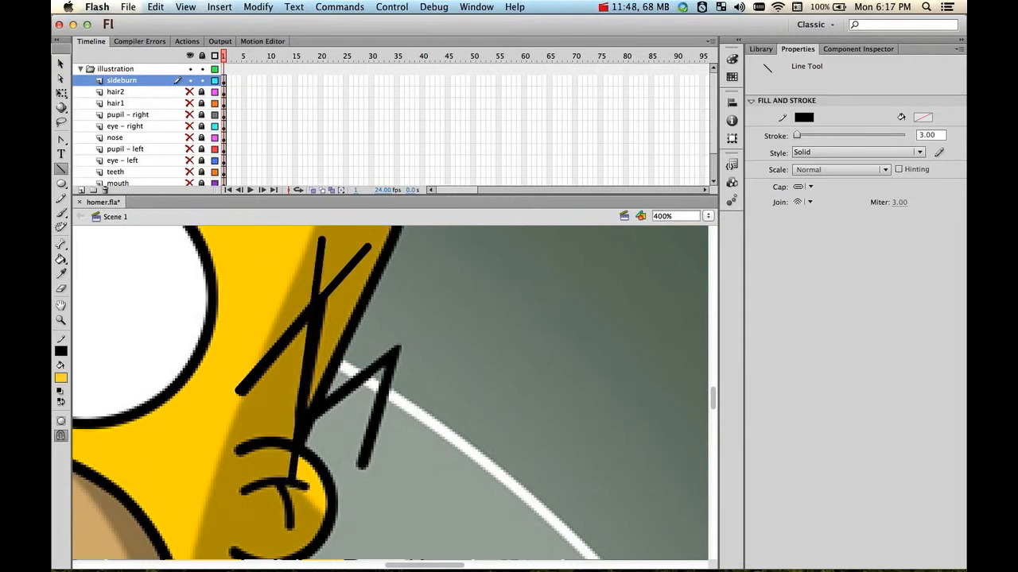
mouse_move(293, 429)
left_mouse_down()
mouse_move(435, 366)
mouse_move(493, 283)
left_mouse_up()
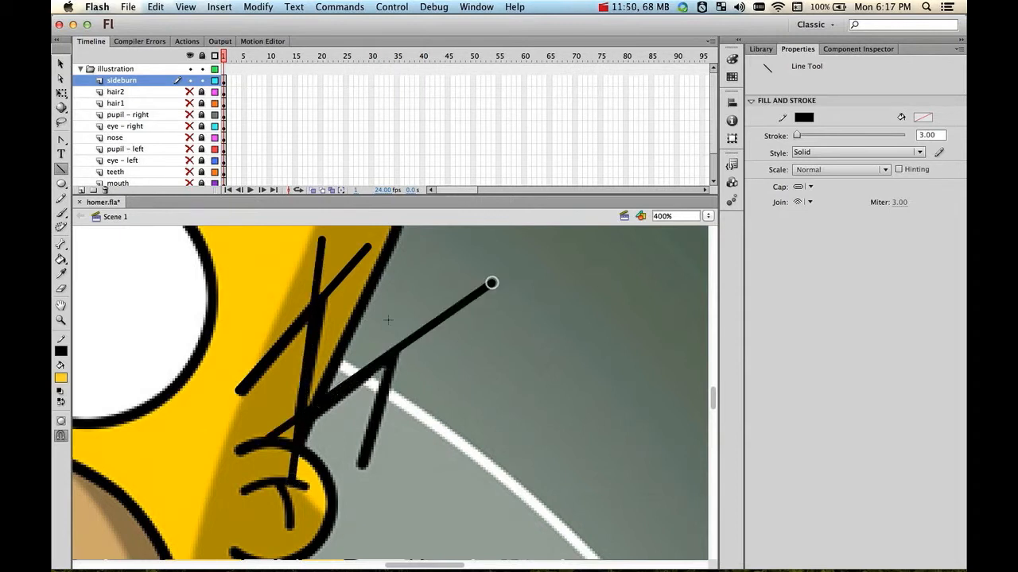
mouse_move(397, 314)
left_mouse_down()
mouse_move(357, 488)
mouse_move(335, 513)
mouse_move(369, 500)
left_mouse_up()
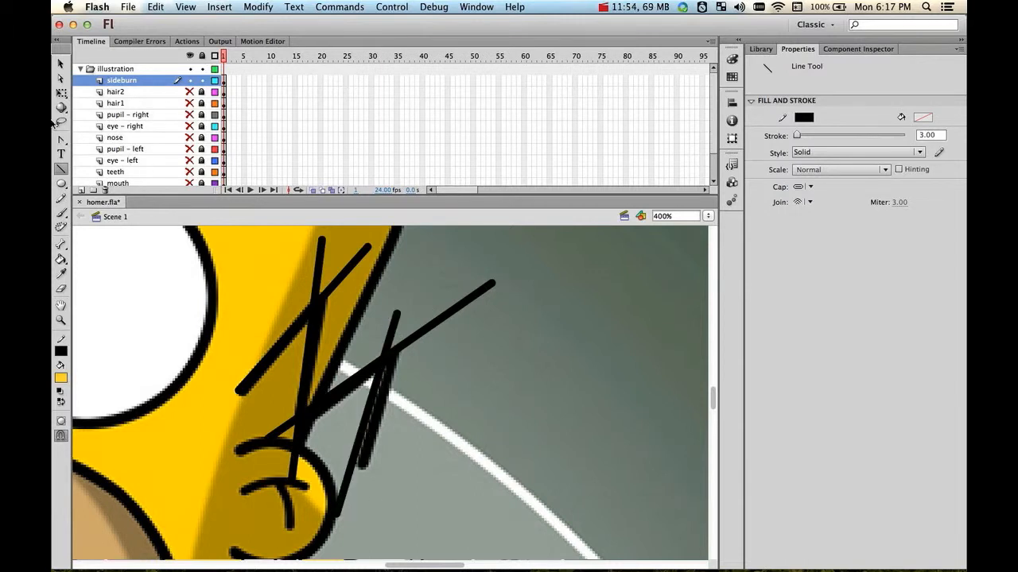
Select all the connected sideburn lines and change their stroke colour to blue
left_click(60, 63)
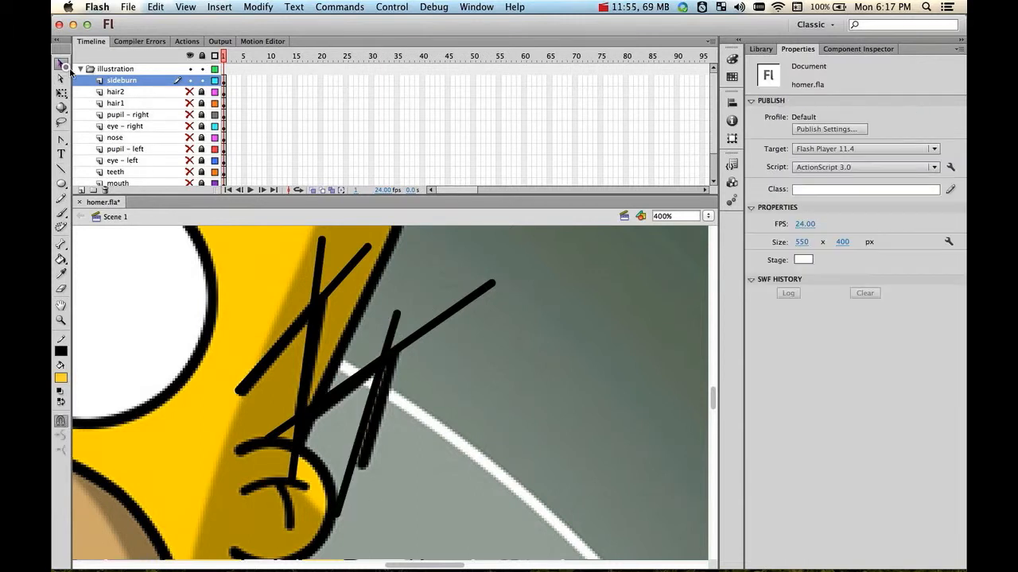
double_click(332, 287)
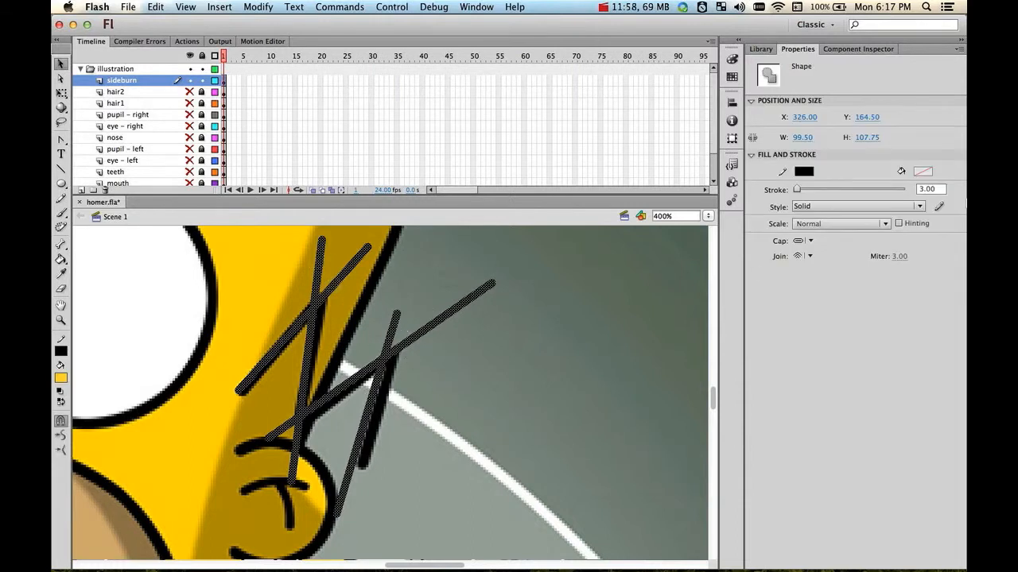
left_click(808, 171)
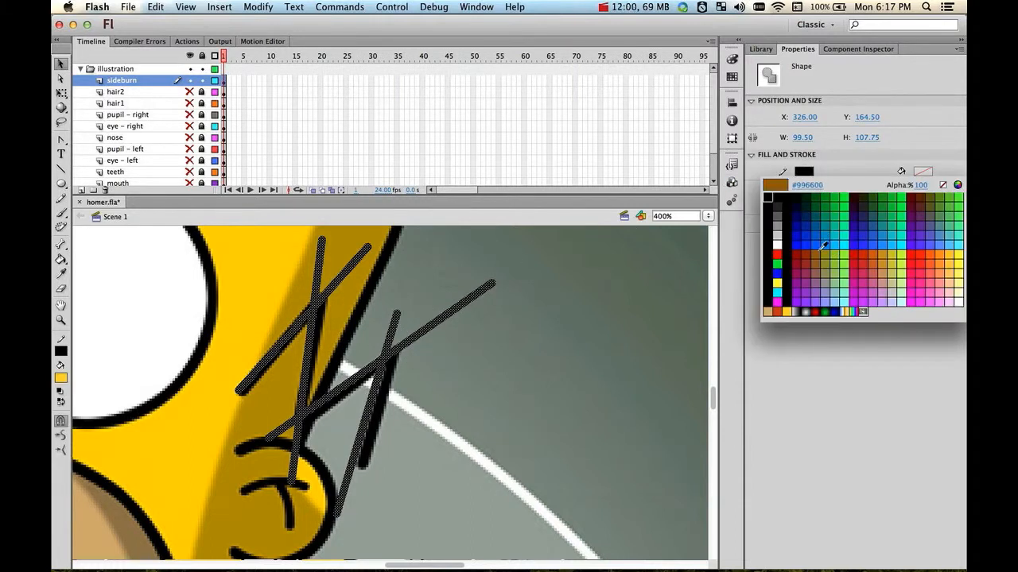
left_click(800, 238)
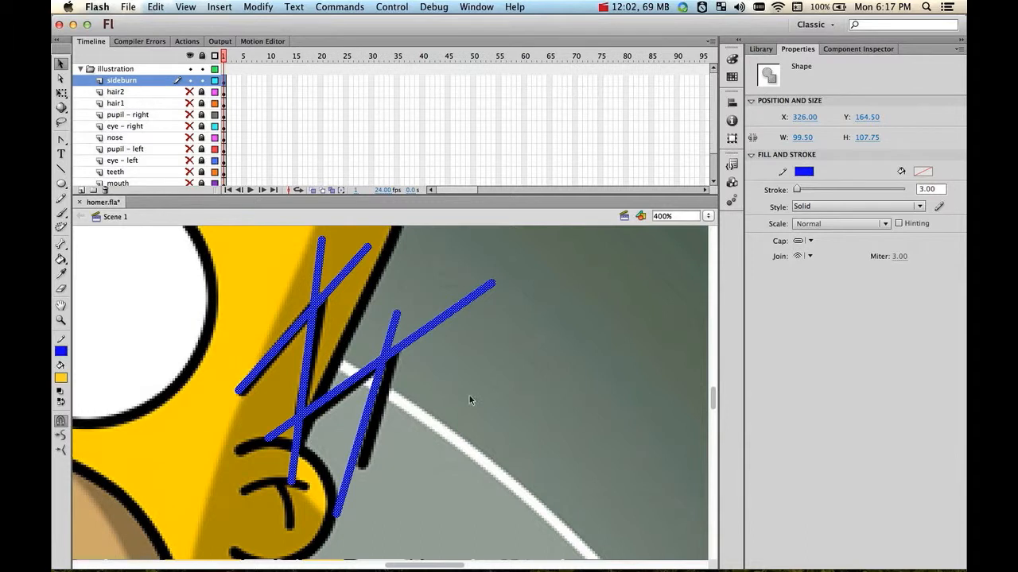
left_click(485, 379)
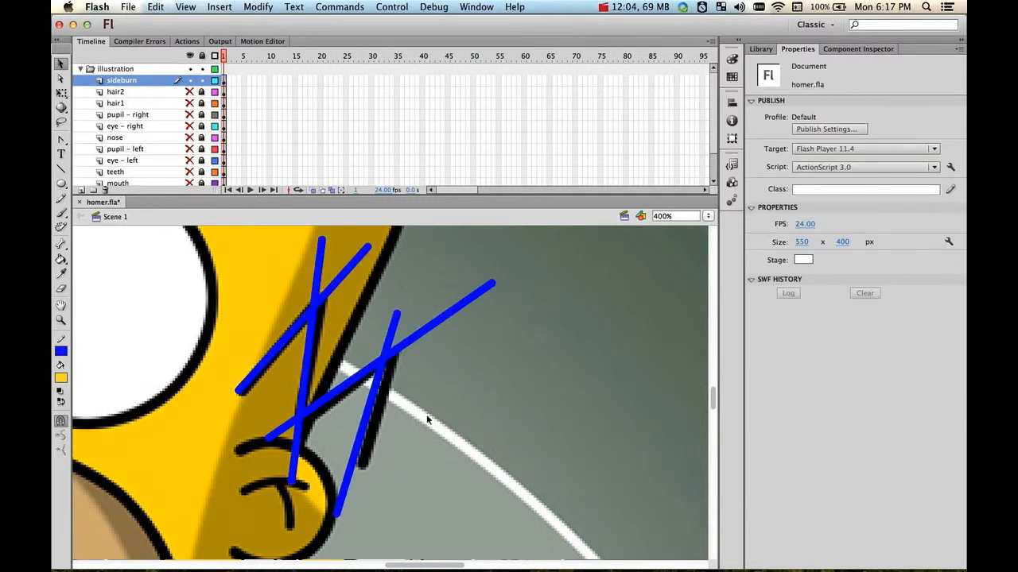
Delete the line overhangs beyond the sideburn's lower middle corner and its first peak
left_click_drag(427, 419, 497, 417)
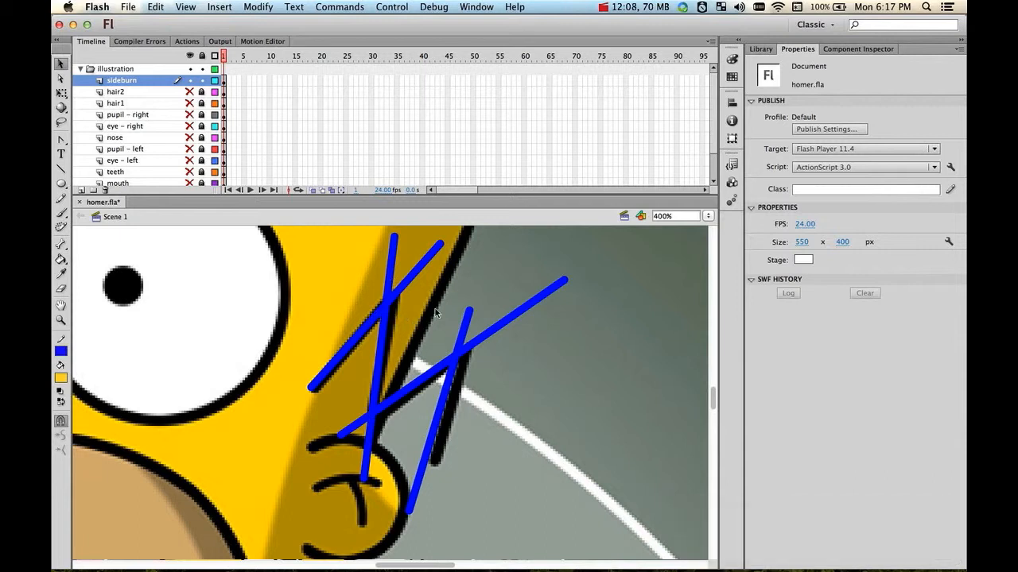
left_click(353, 432)
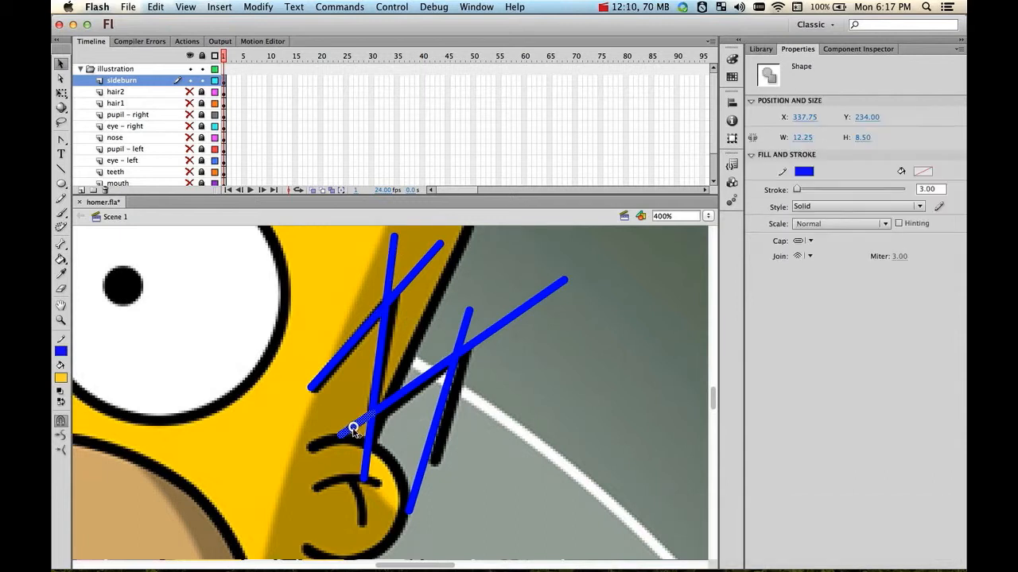
key("BackSpace")
left_click(367, 439)
key("BackSpace")
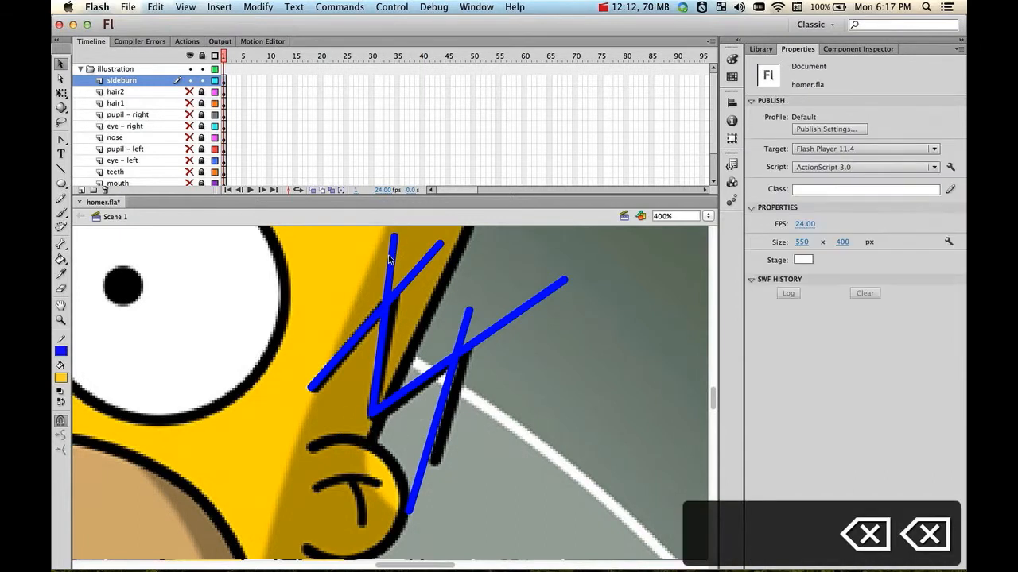
left_click(391, 254)
key("BackSpace")
left_click(419, 272)
key("BackSpace")
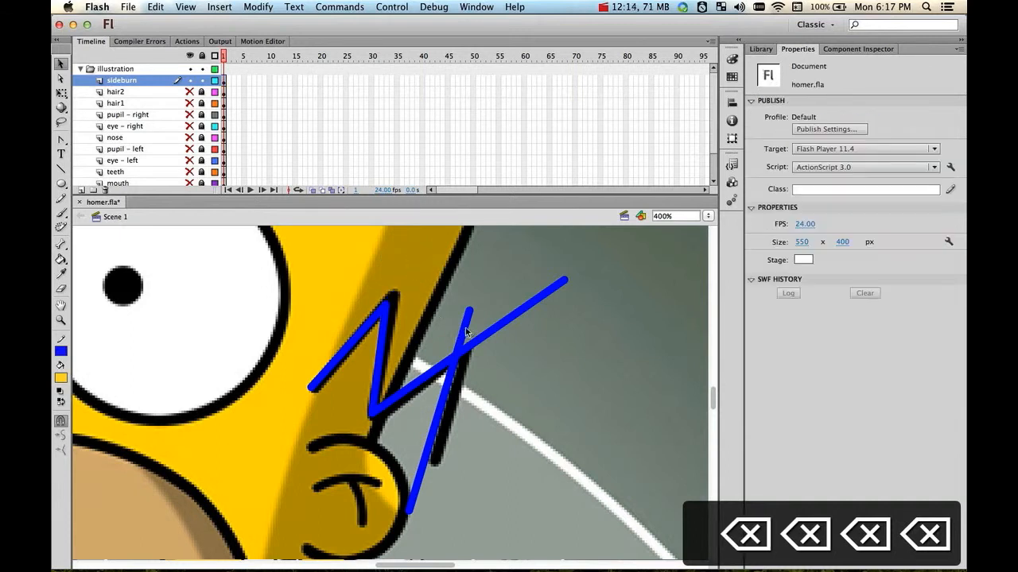
Delete the overhangs beyond the sideburn's second peak and cut the last stroke's lower end to the reference length
left_click(465, 326)
key("BackSpace")
left_click(498, 325)
key("BackSpace")
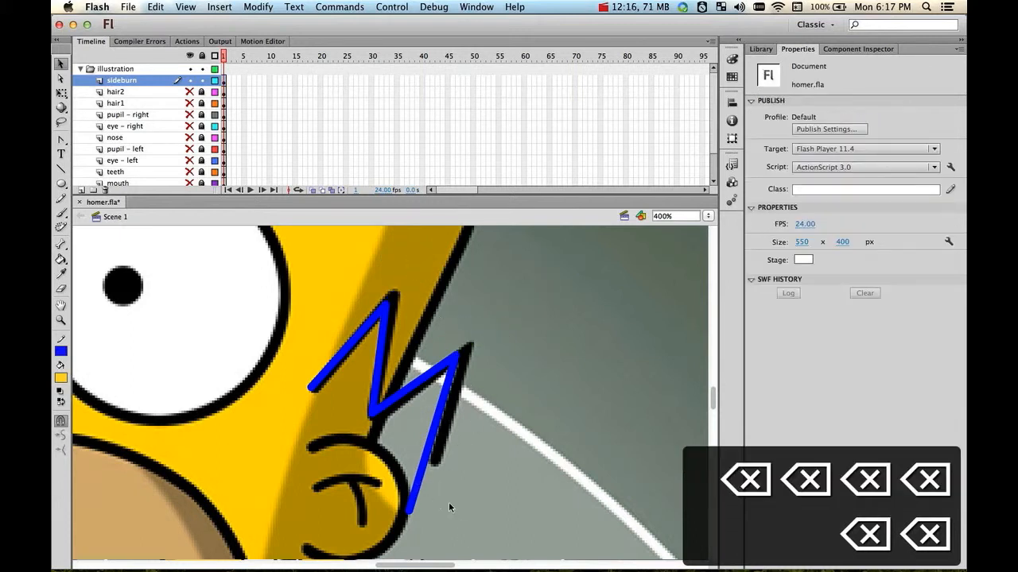
mouse_move(465, 522)
left_mouse_down()
mouse_move(353, 477)
mouse_move(359, 466)
left_mouse_up()
key("BackSpace")
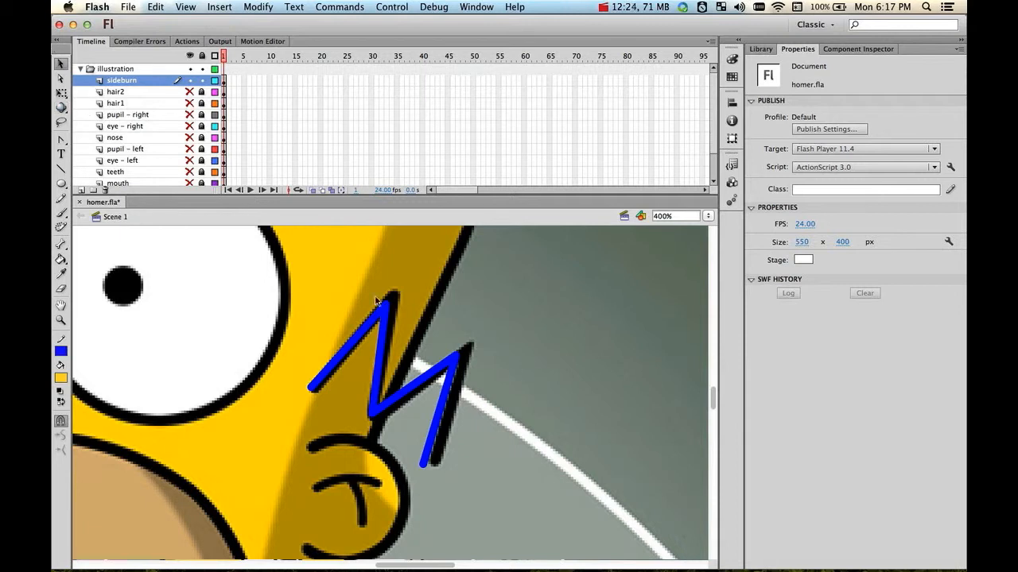
Move the sideburn's two peaks, lower middle corner and last stroke's lower end onto the corners of the reference zigzag
key("a")
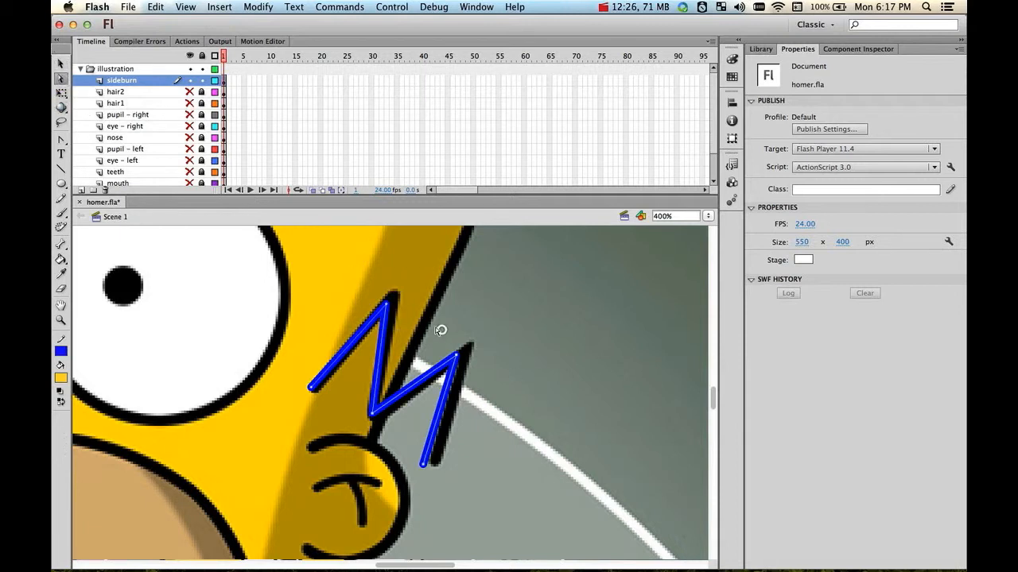
left_click_drag(388, 309, 391, 296)
left_click_drag(459, 360, 470, 347)
left_click_drag(428, 467, 434, 462)
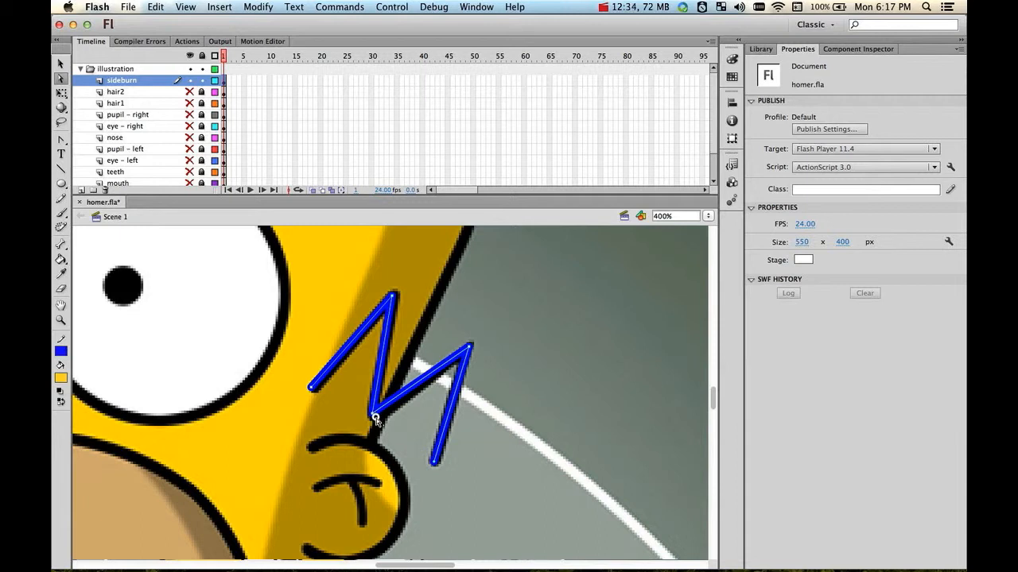
left_click_drag(373, 417, 372, 418)
left_click(540, 399)
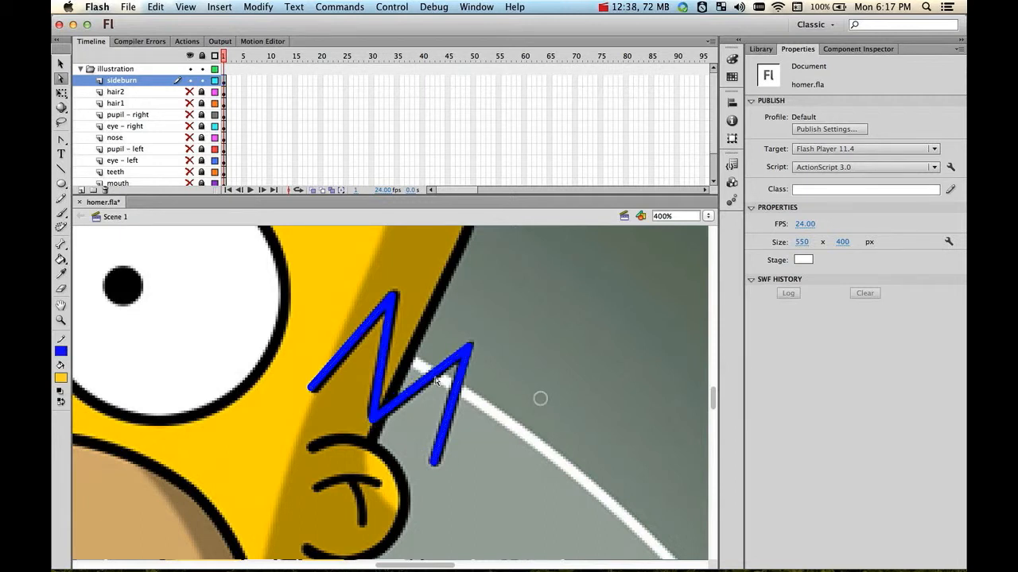
Set the stroke colour of the whole sideburn zigzag to black, #000000
key("v")
left_click(383, 334)
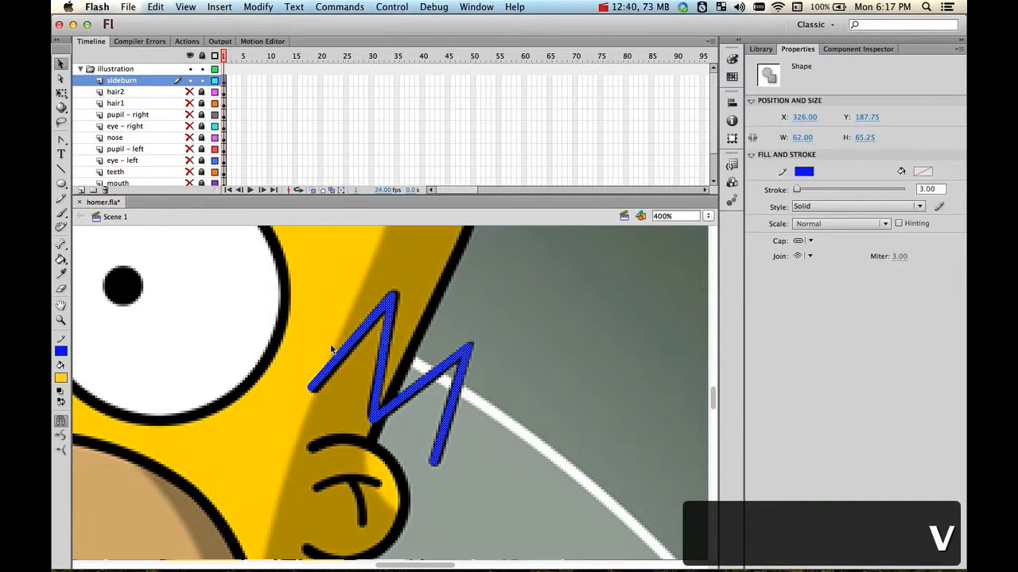
left_click(803, 172)
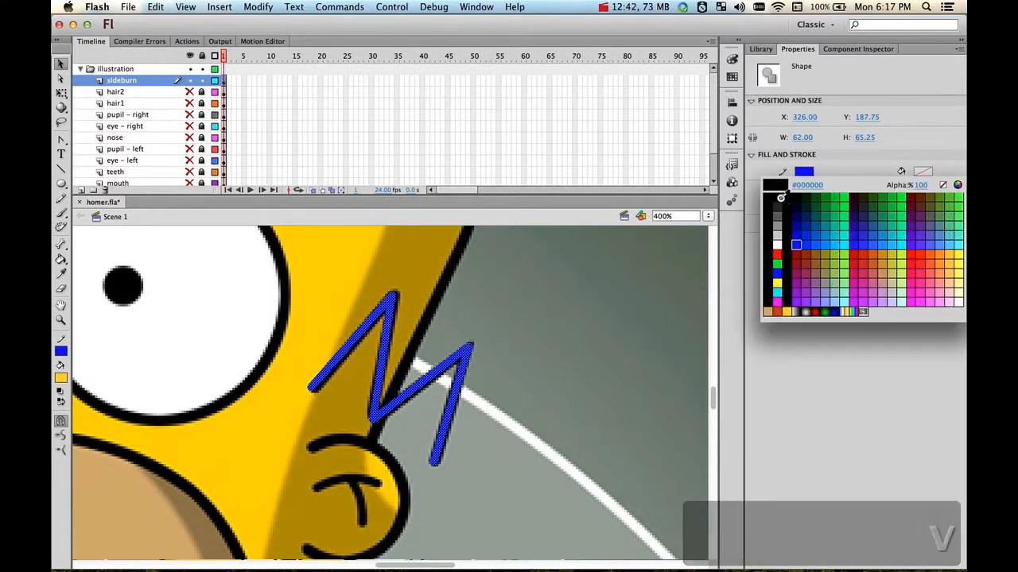
left_click(777, 193)
left_click(615, 293)
Lock the sideburn layer and add a new layer named ear above it
mouse_move(517, 413)
left_mouse_down()
mouse_move(568, 277)
mouse_move(546, 289)
left_mouse_up()
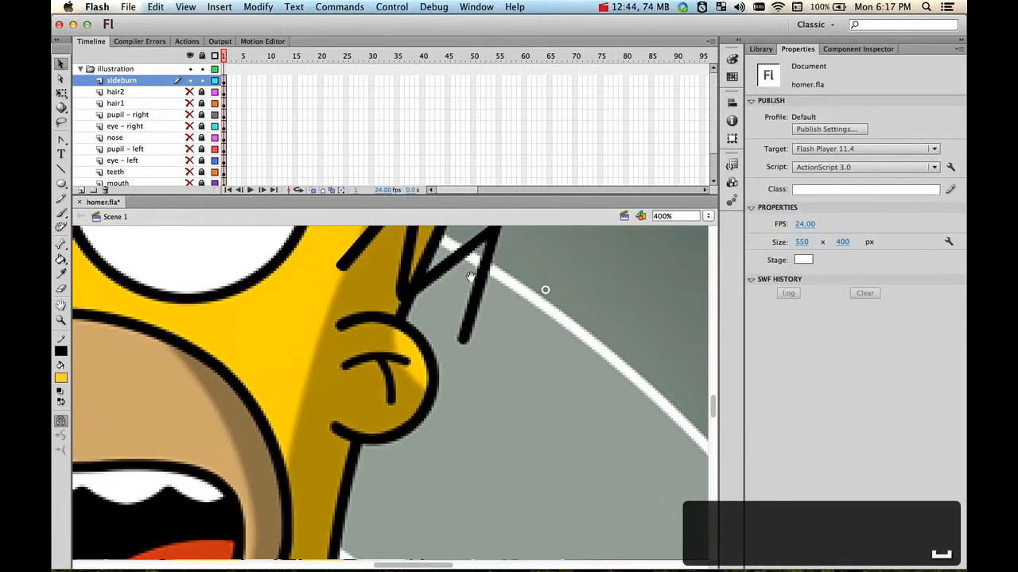
left_click(204, 80)
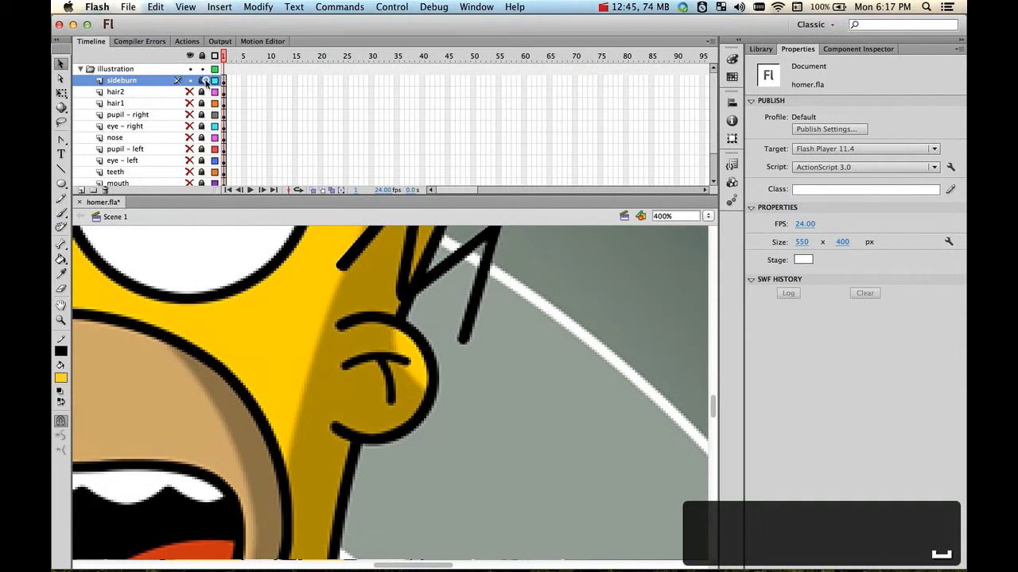
left_click(81, 190)
double_click(127, 80)
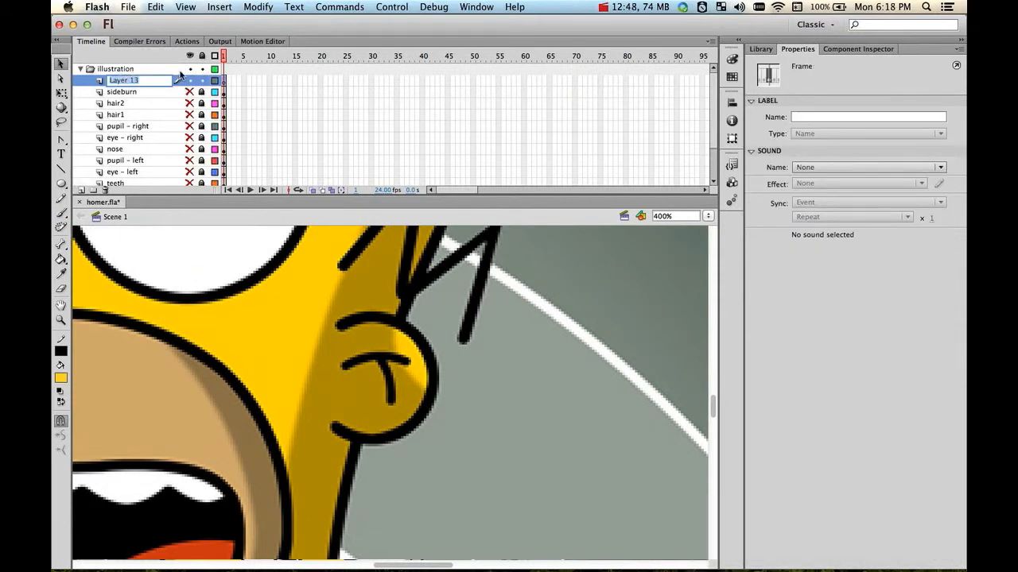
type("ear")
key("Return")
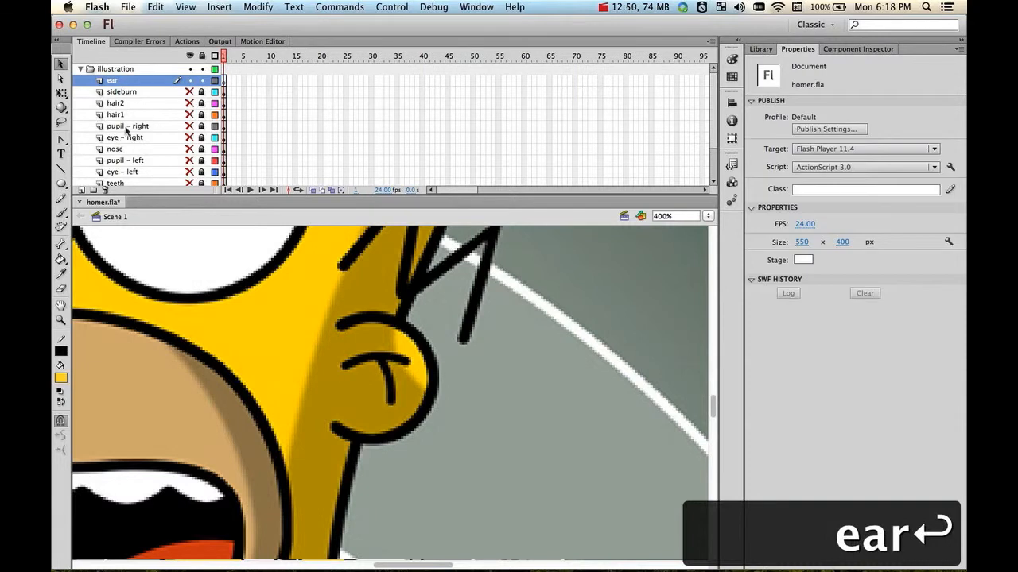
Draw an unfilled black circle about 49 px across over the ear and nudge it onto the reference outline at X 314, Y 243.70
left_click(61, 183)
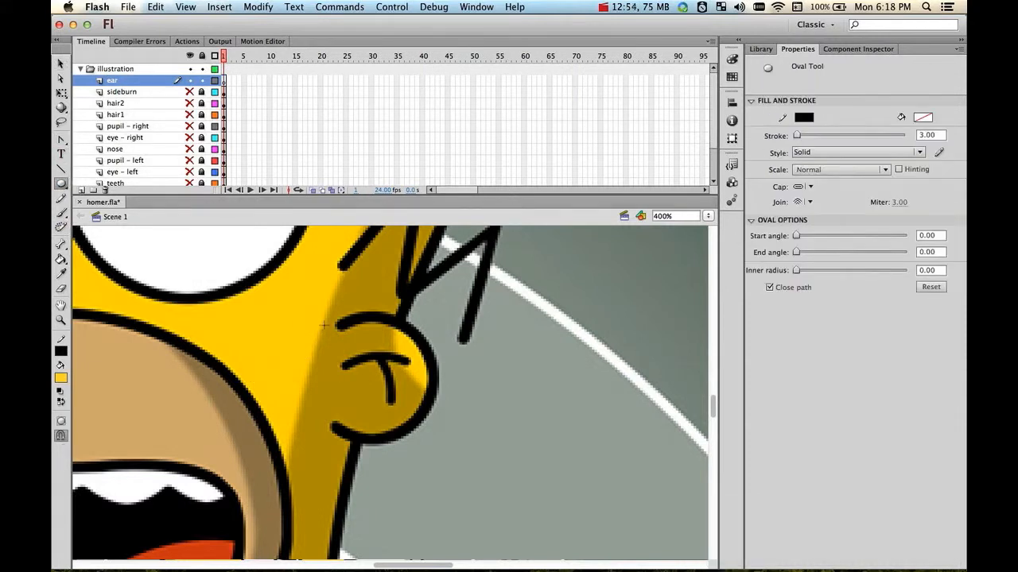
left_click_drag(316, 322, 414, 446)
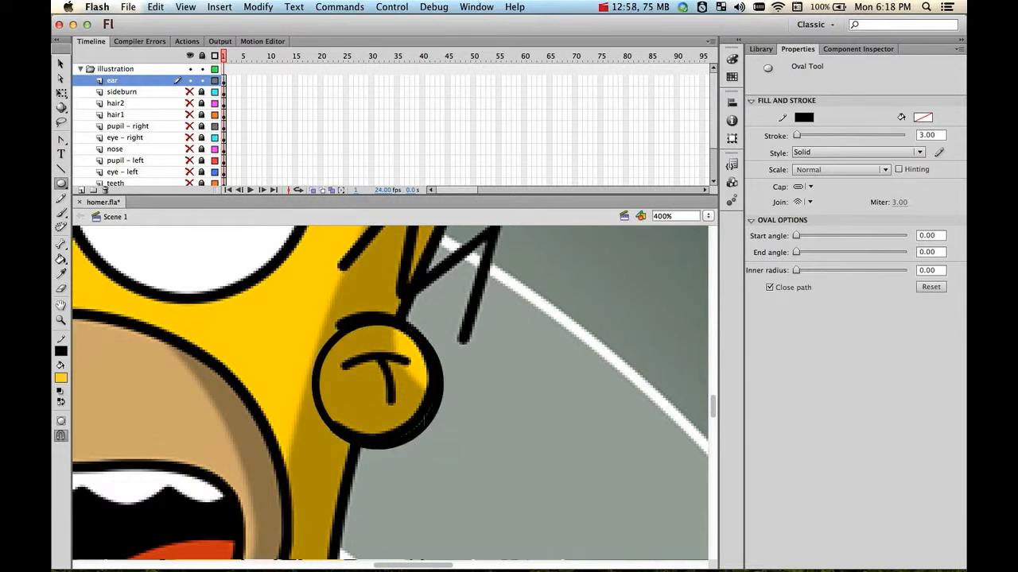
key("v")
left_click(414, 432)
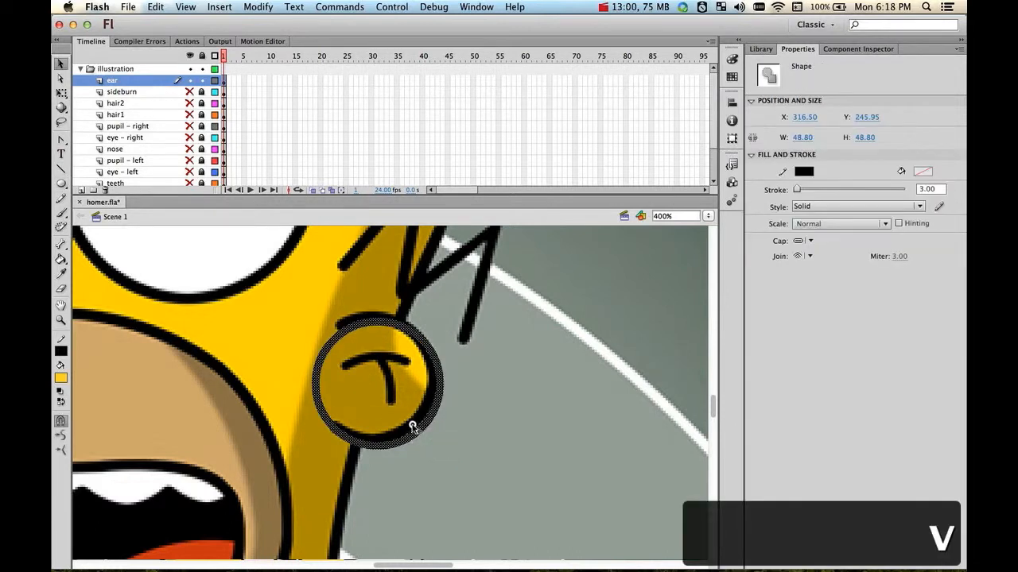
key("shift+Up")
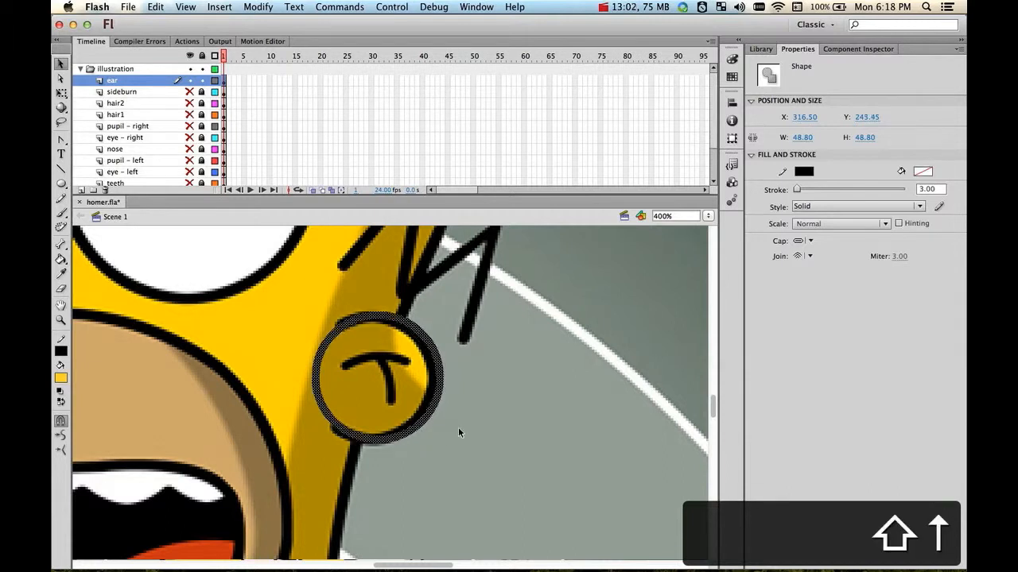
key("shift+Left")
key("Left")
key("Right")
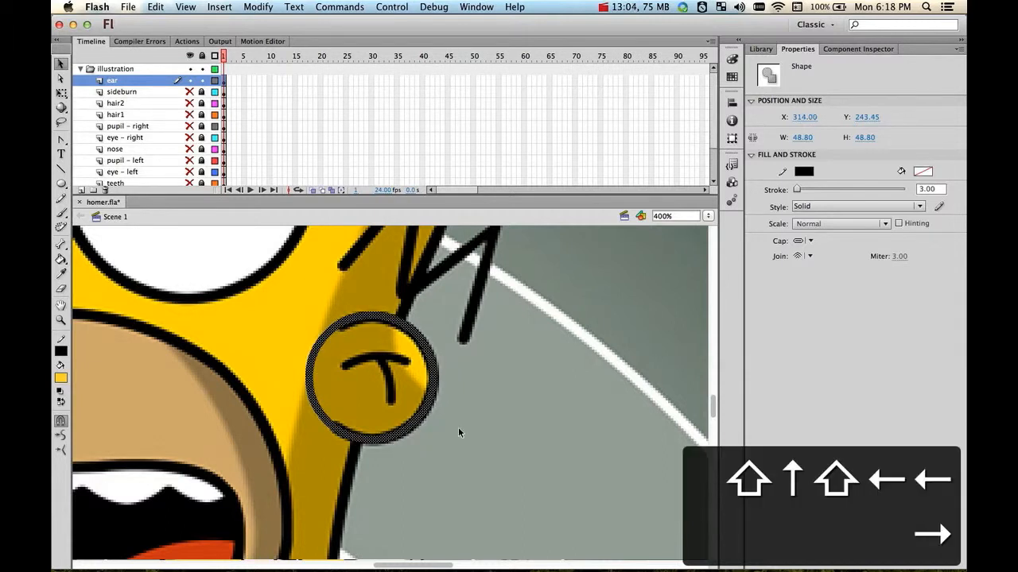
key("Down")
key("Down")
key("Up")
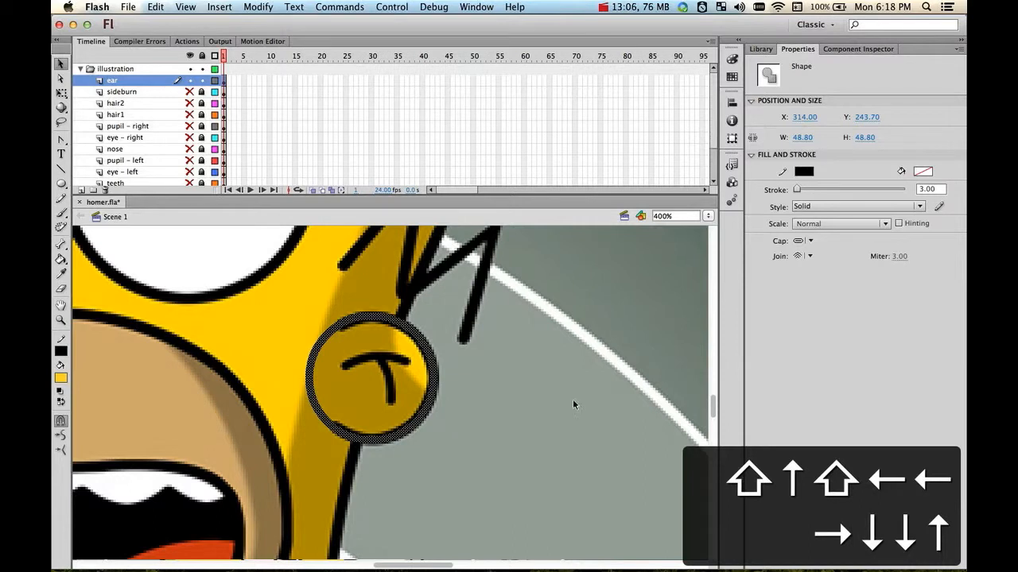
left_click(546, 444)
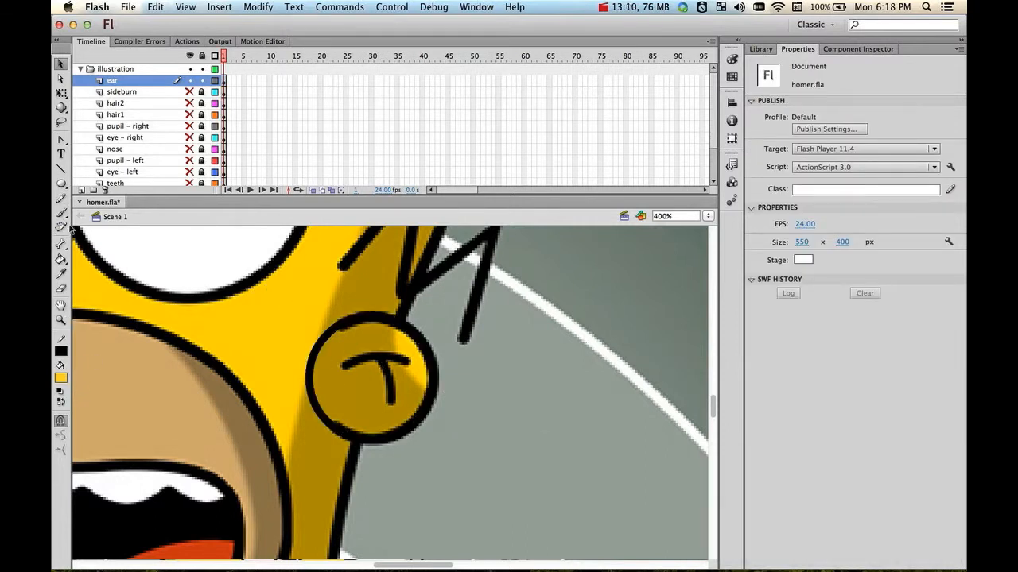
Draw a straight line along the inner ear's upper crease and bend it to follow the reference curve
left_click(60, 259)
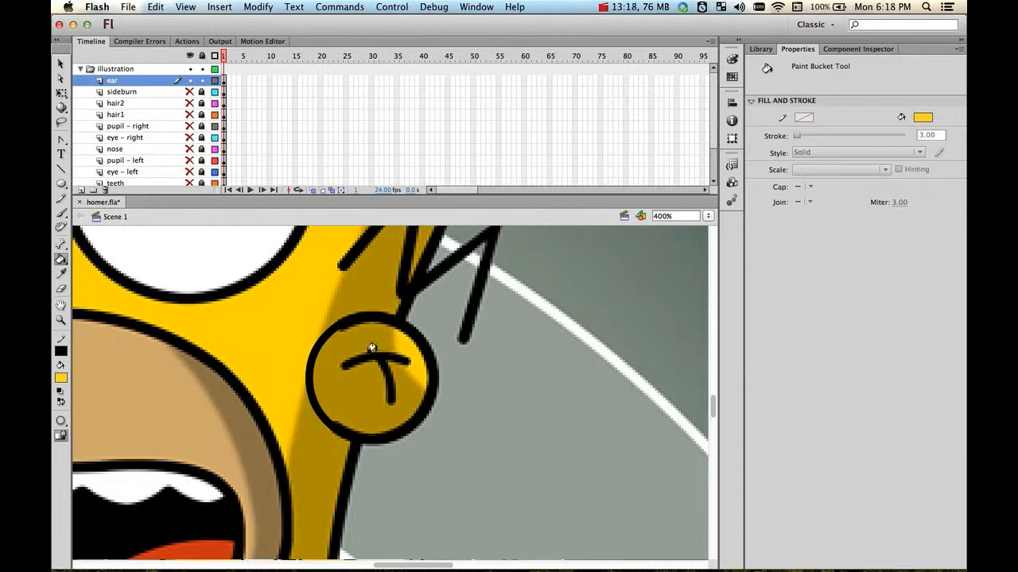
left_click(61, 168)
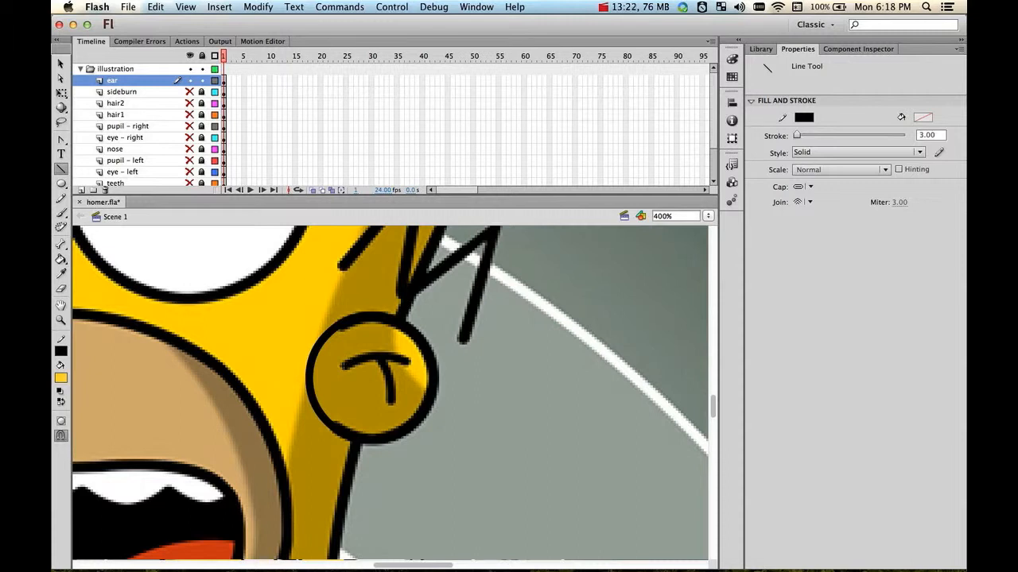
mouse_move(369, 361)
left_mouse_down()
mouse_move(406, 360)
mouse_move(374, 357)
left_mouse_up()
key("v")
Draw the inner ear's downward line across the upper crease, delete its overhang above the crease and bend it to match the reference
key("n")
left_click_drag(372, 336, 391, 412)
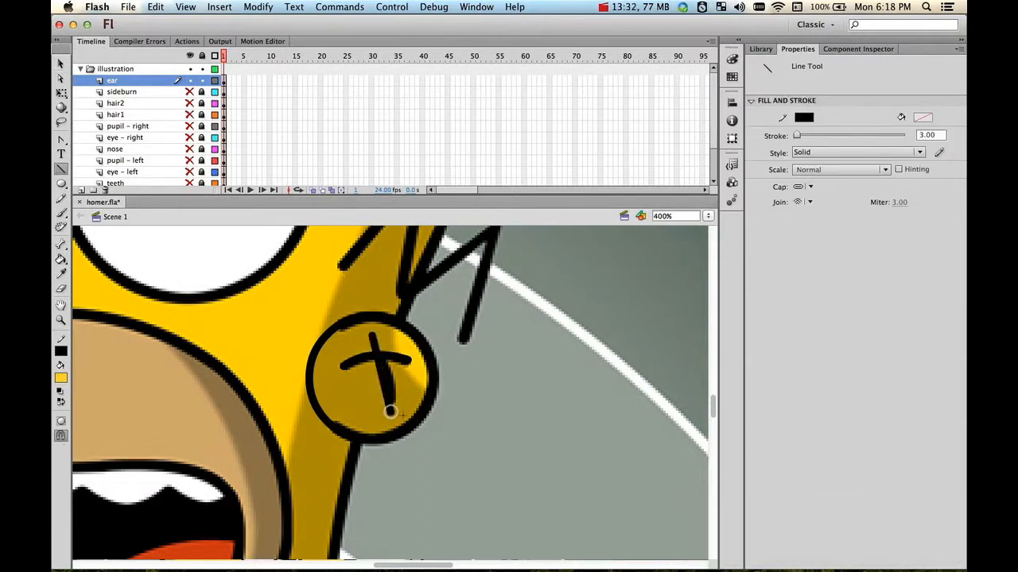
key("v")
left_click(373, 341)
key("BackSpace")
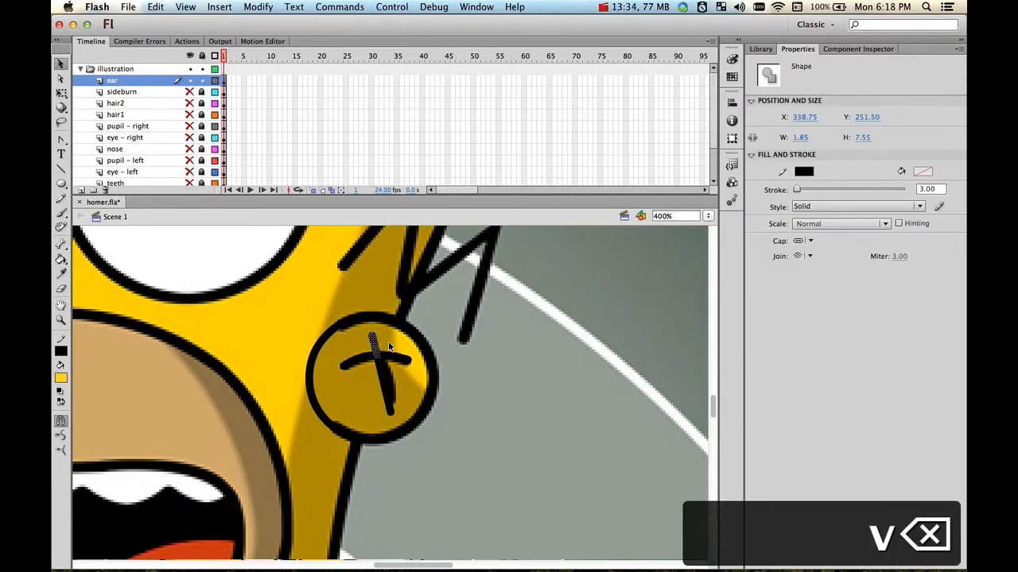
mouse_move(385, 379)
left_mouse_down()
mouse_move(390, 410)
mouse_move(390, 379)
left_mouse_up()
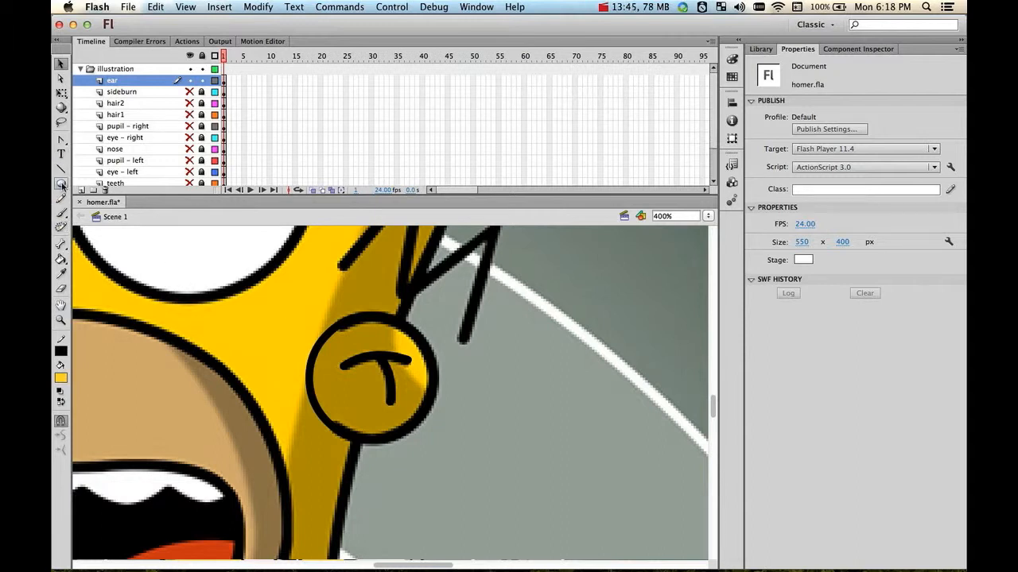
Fill the ear circle with the yellow skin colour
left_click(60, 259)
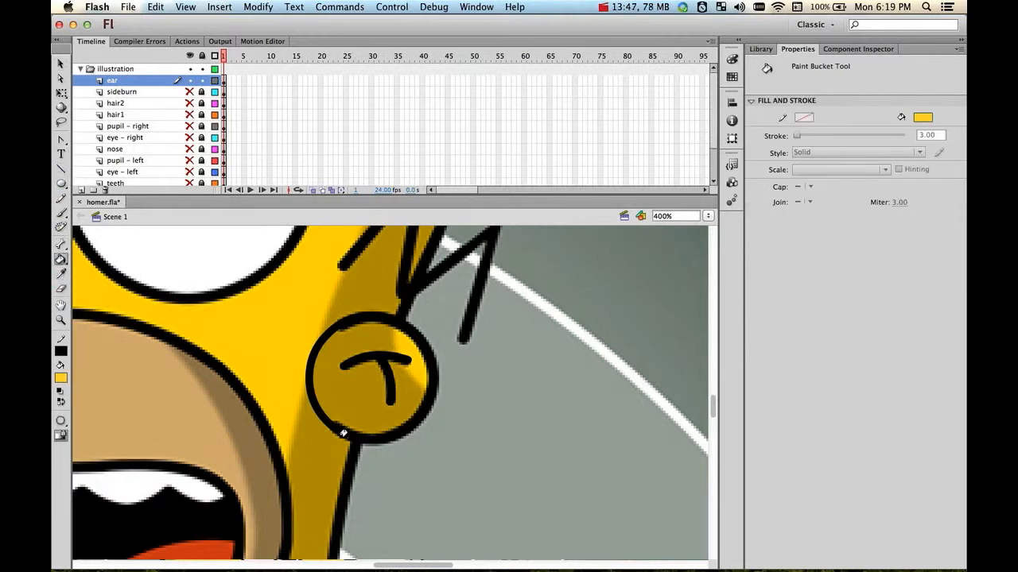
left_click(340, 405)
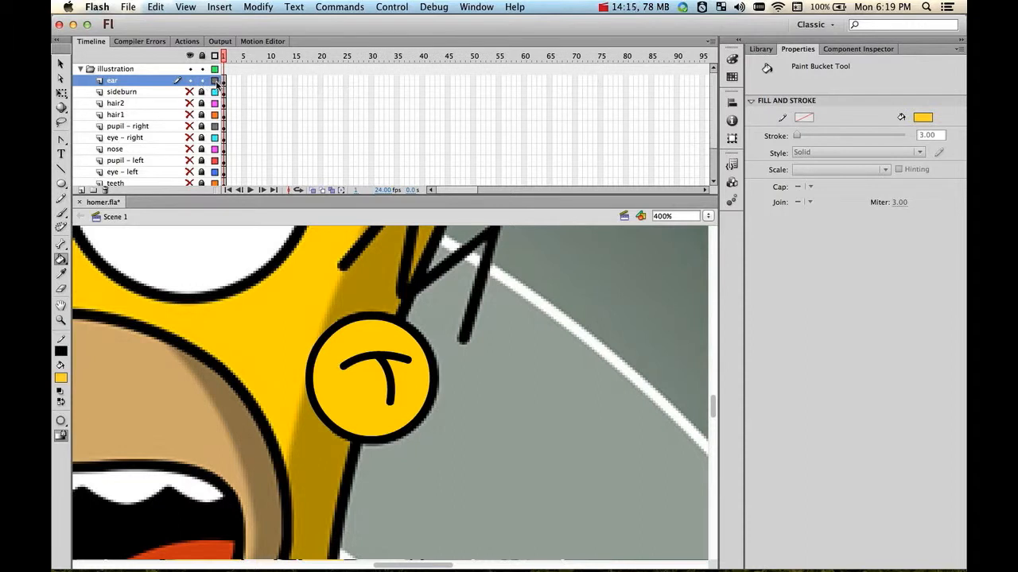
Show the ear layer as outlines, draw a cutting line through both open ends of the reference ear, and restore the normal display
left_click(215, 81)
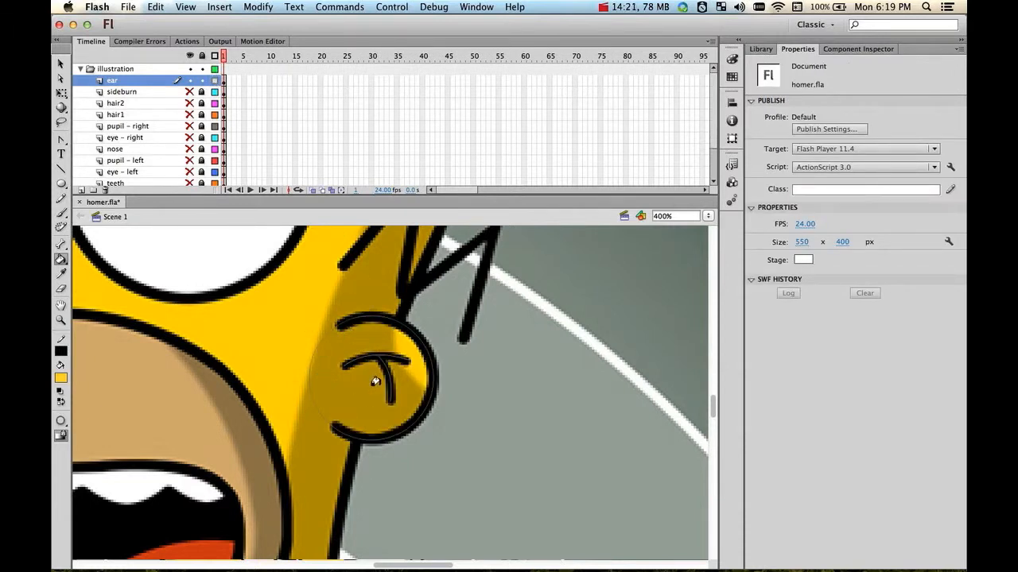
left_click(60, 169)
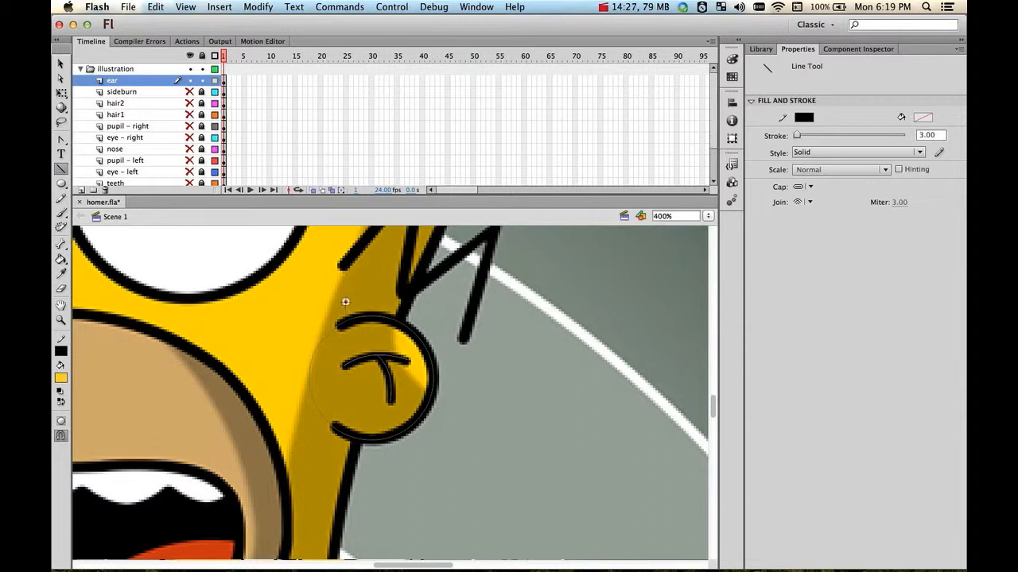
left_click_drag(345, 302, 329, 469)
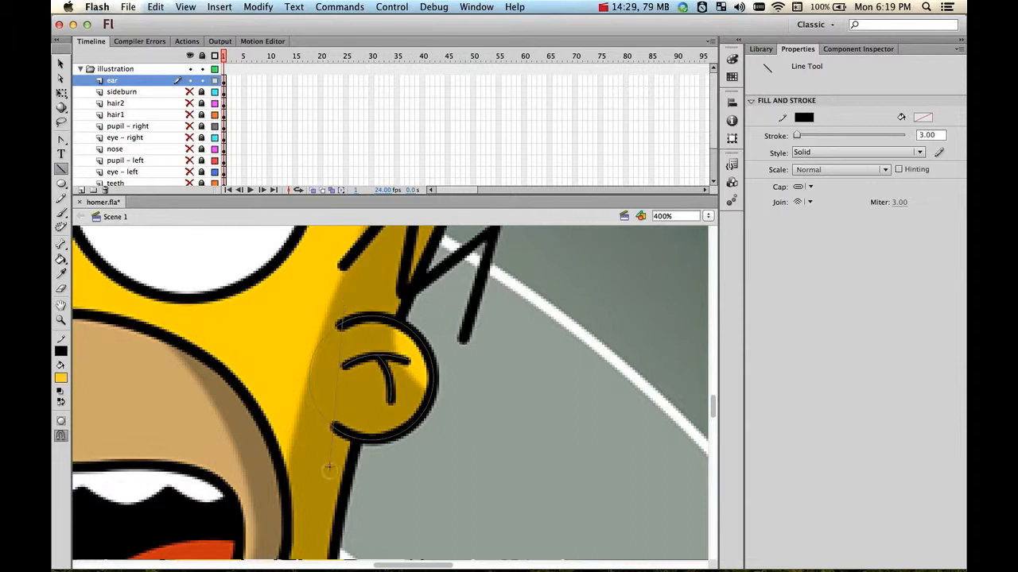
left_click(215, 81)
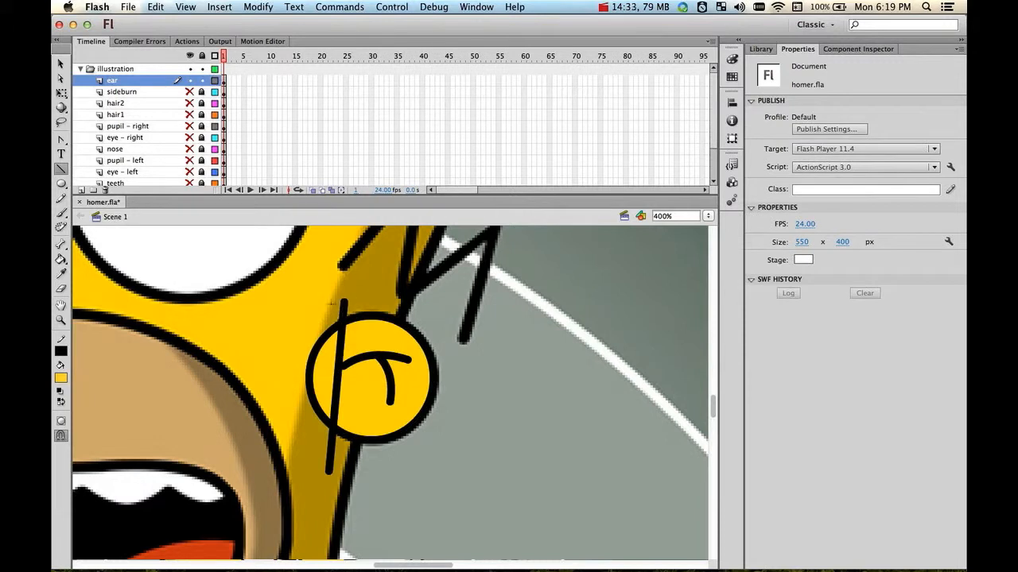
Delete the circle's arc and the yellow fill on the face side of the cutting line
key("v")
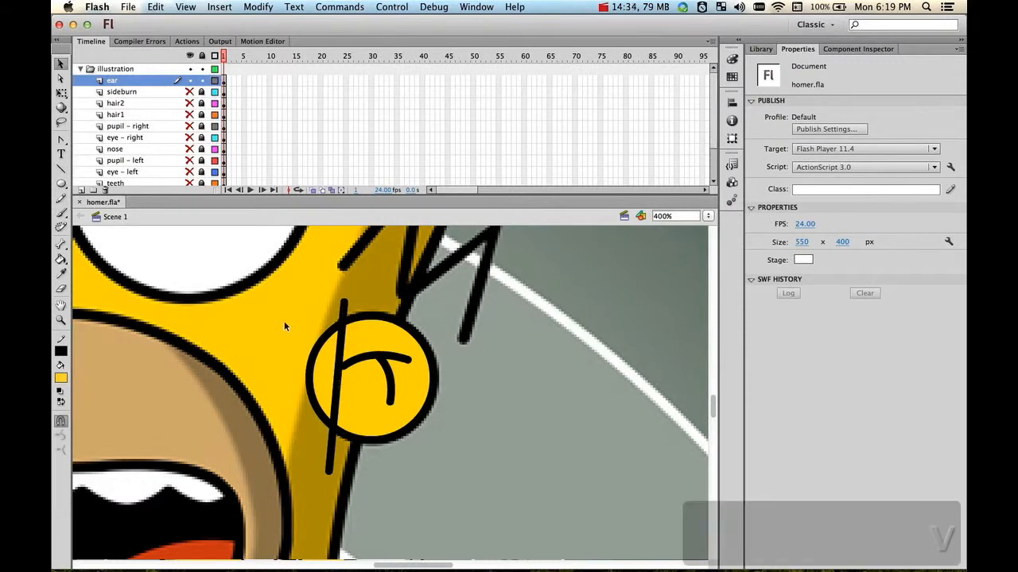
left_click(323, 341)
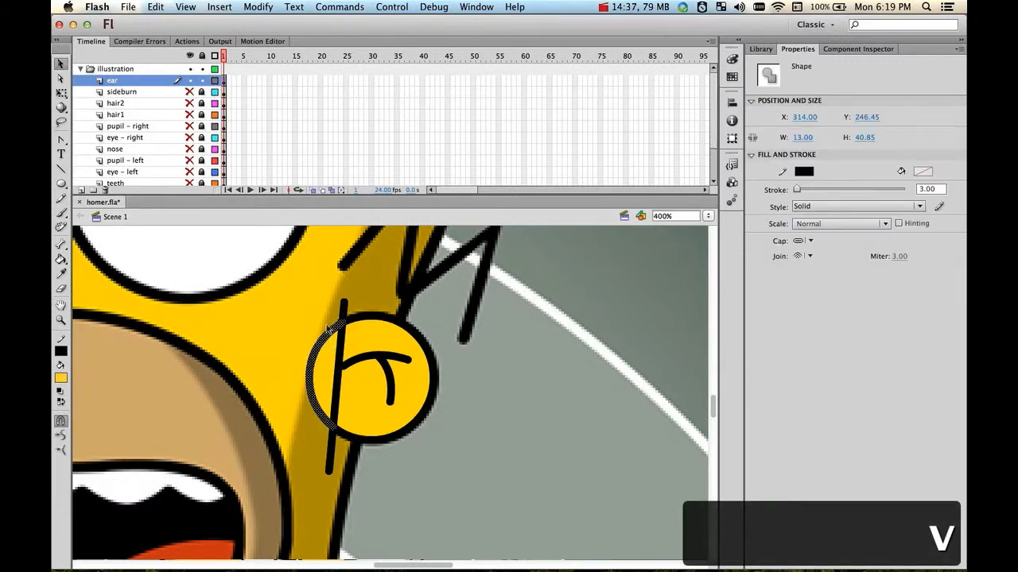
key("BackSpace")
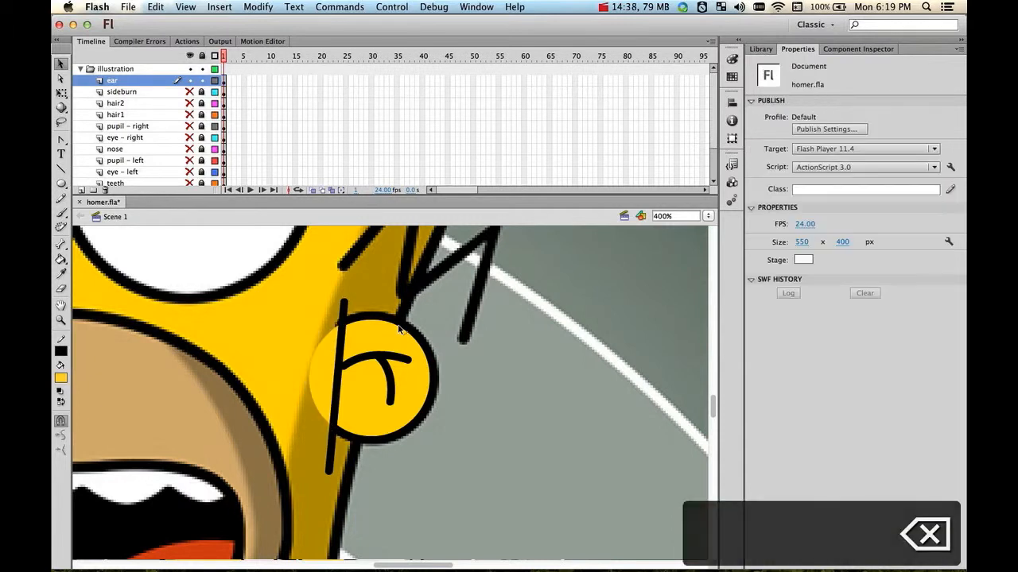
left_click(336, 347)
right_click(334, 353)
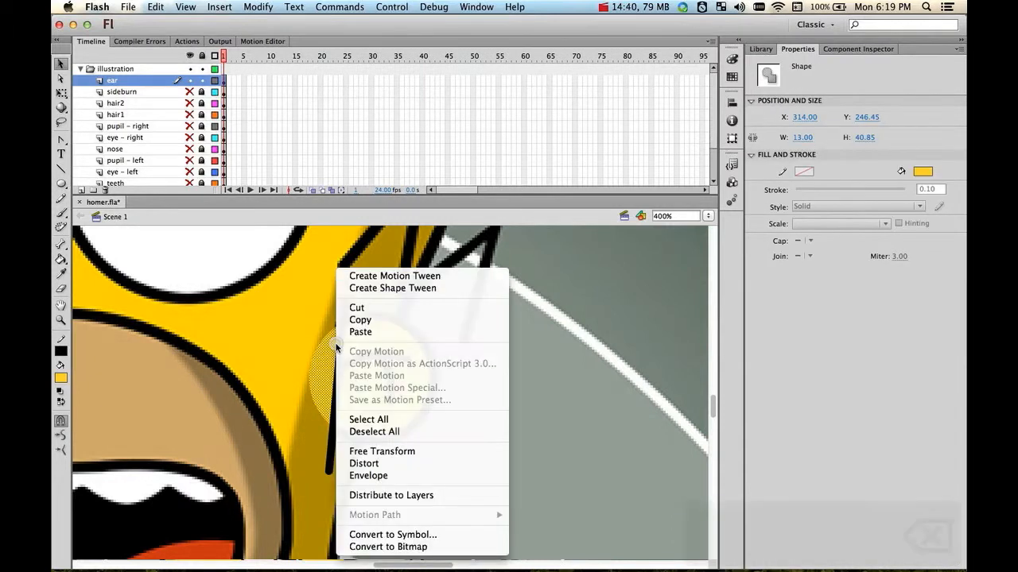
left_click(334, 353)
key("BackSpace")
Delete all the pieces of the cutting line so the ear is left open towards the face
key("BackSpace")
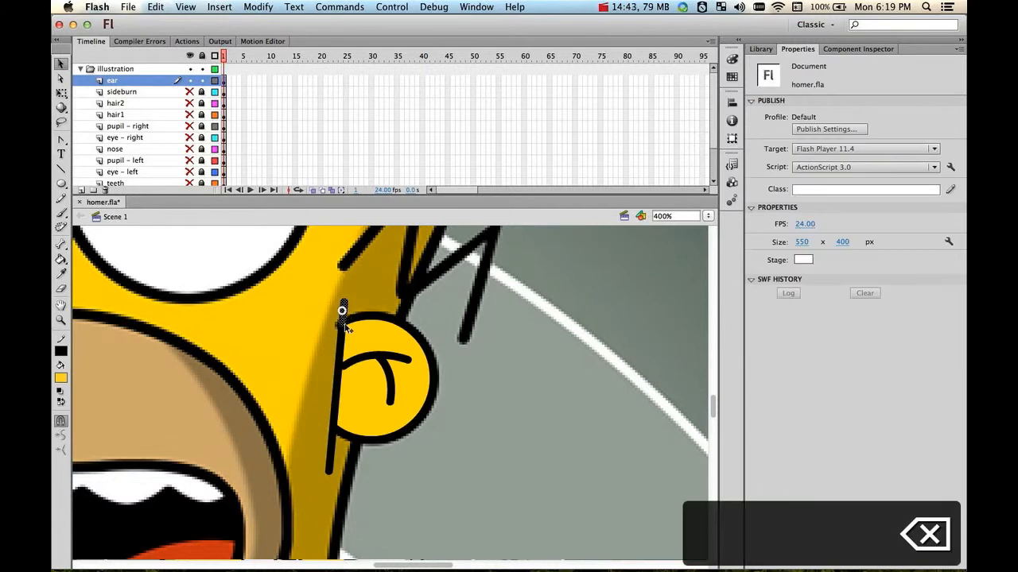
key("BackSpace")
left_click(333, 442)
key("BackSpace")
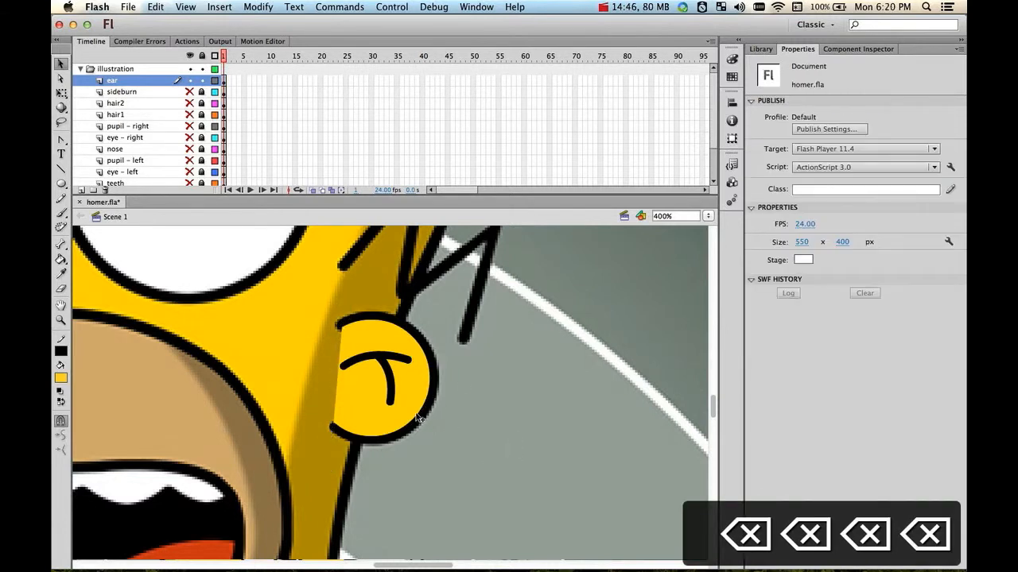
Show all the illustration layers again and hide the reference layer
left_click(190, 80, "alt")
scroll(164, 161, "down", 3)
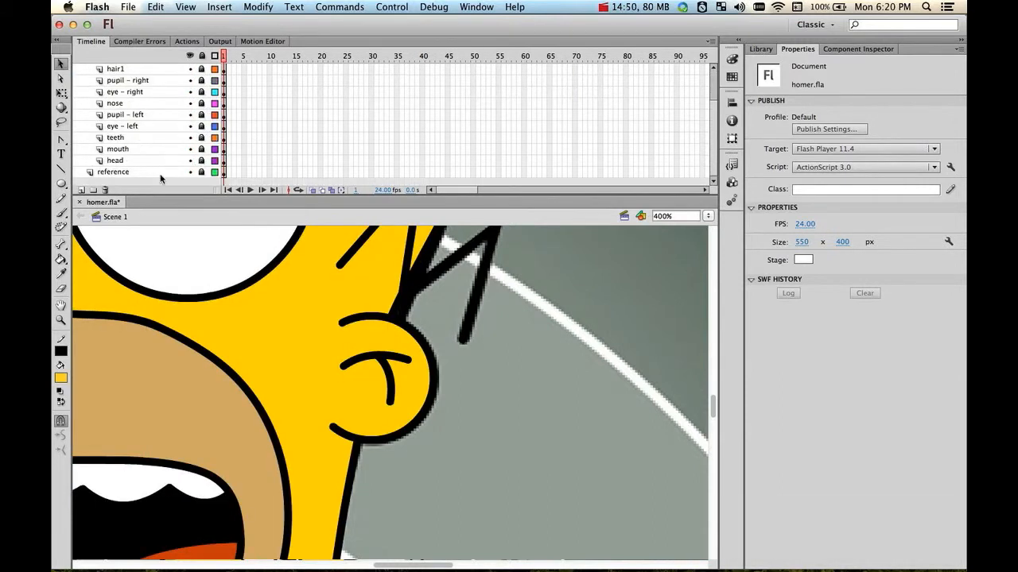
left_click(189, 172)
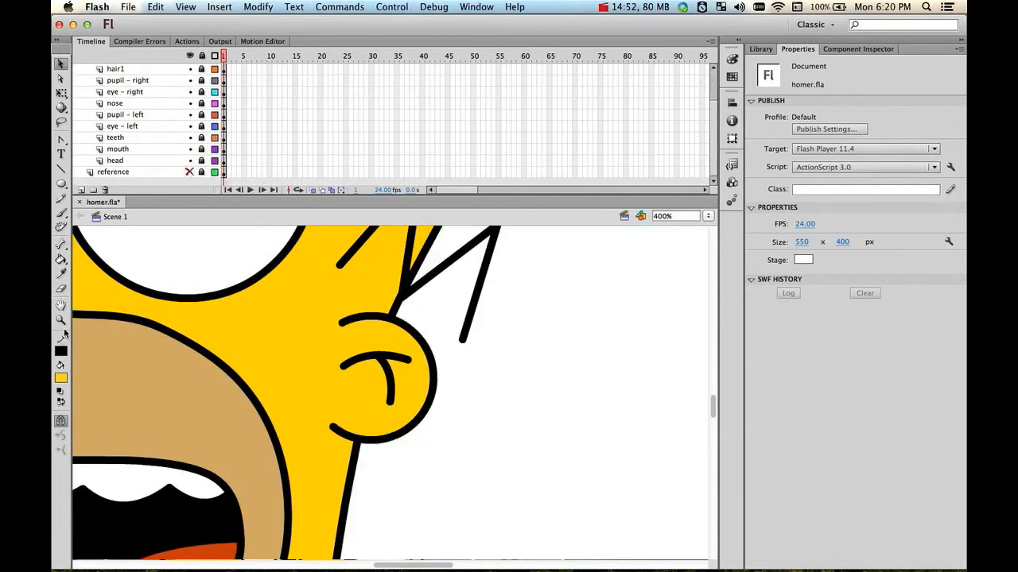
View the whole character drawing at 100% zoom without the reference and lock the ear layer
double_click(61, 319)
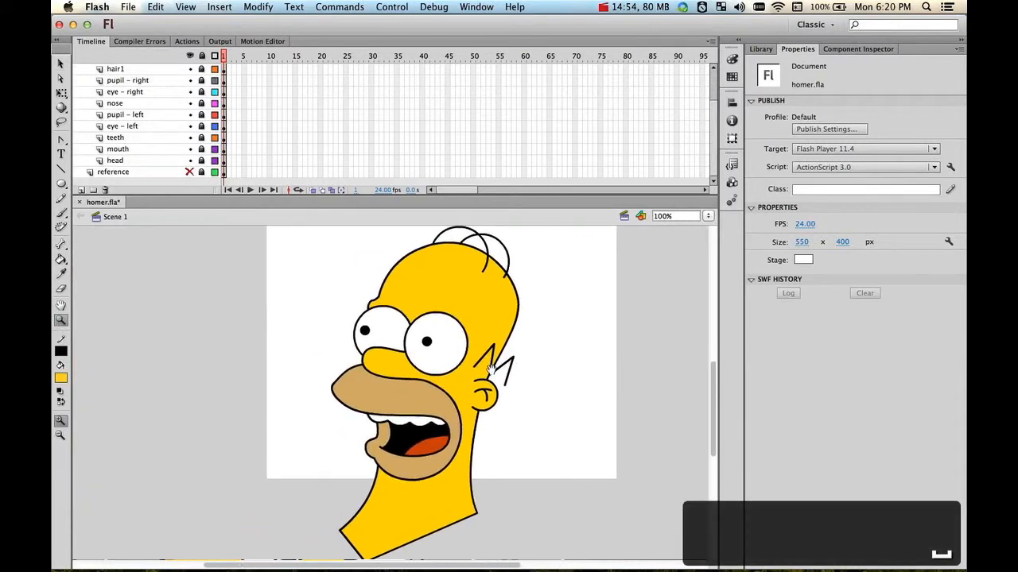
left_click_drag(491, 370, 471, 369)
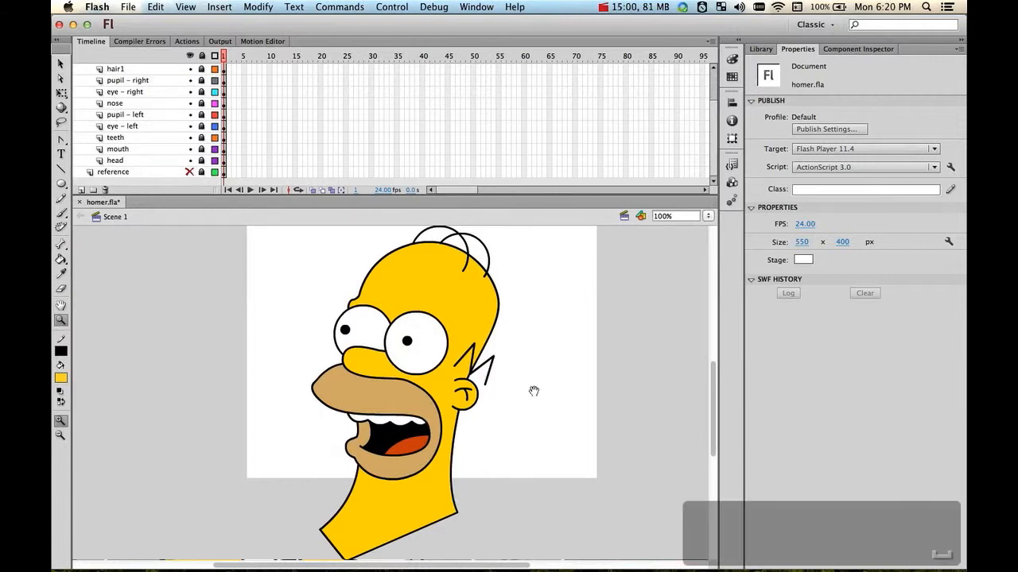
left_click_drag(531, 390, 494, 377)
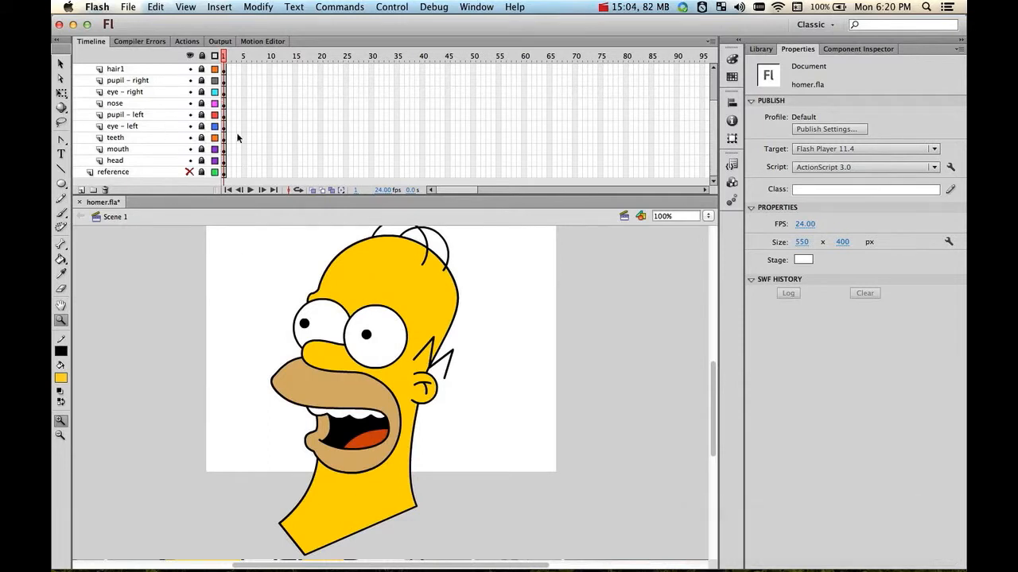
scroll(245, 138, "up", 3)
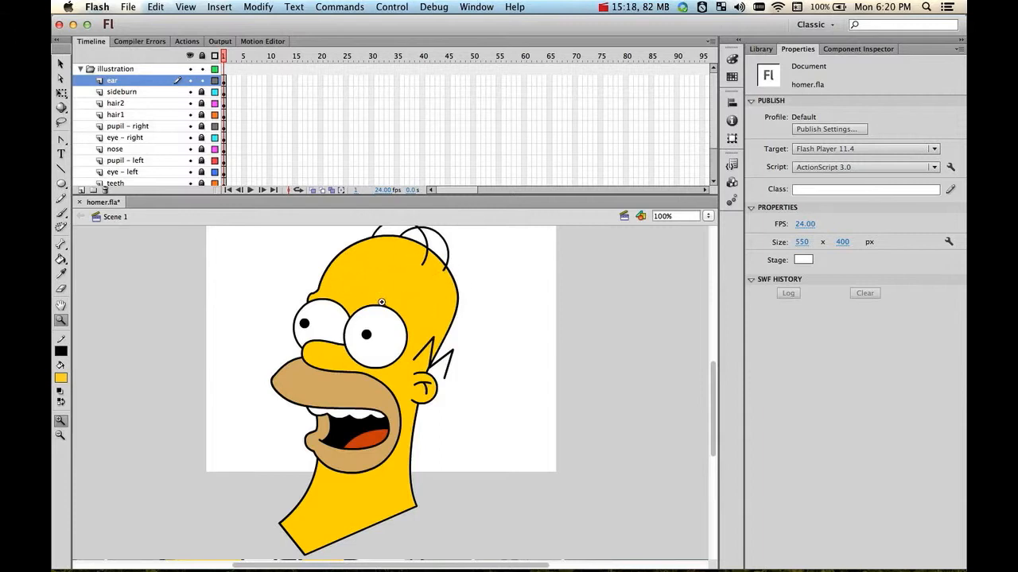
left_click(202, 80)
Hide and collapse the illustration folder, show the reference layer, and examine the shading on the reference head and ear
left_click(189, 69)
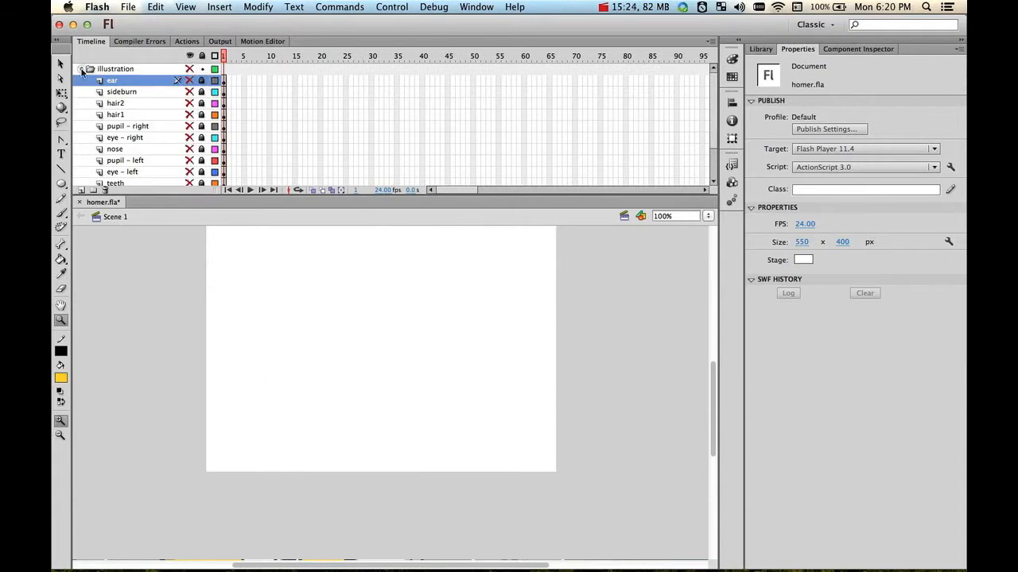
left_click(82, 70)
left_click(190, 80)
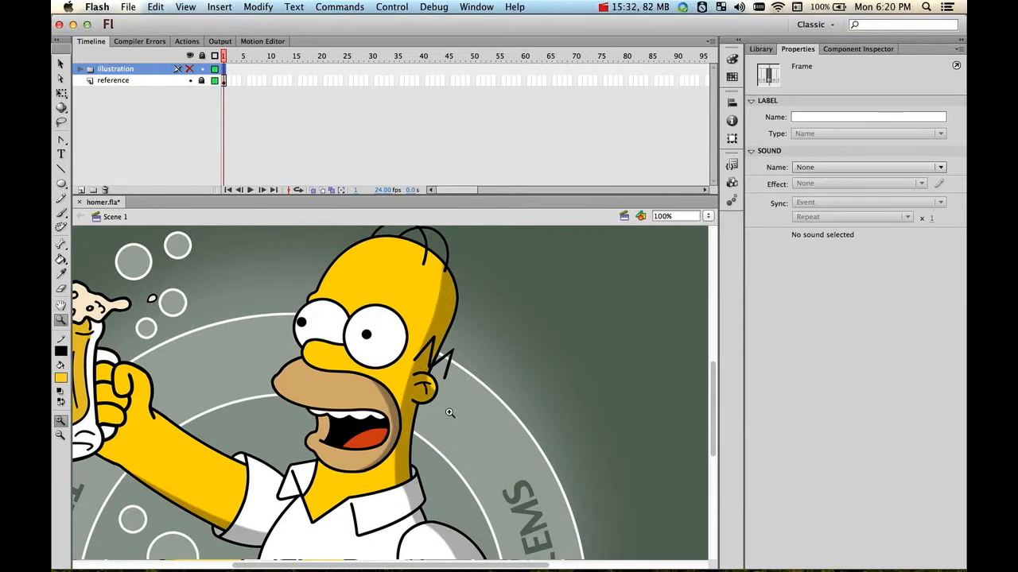
left_click(415, 420)
key("space")
left_click_drag(450, 340, 442, 379)
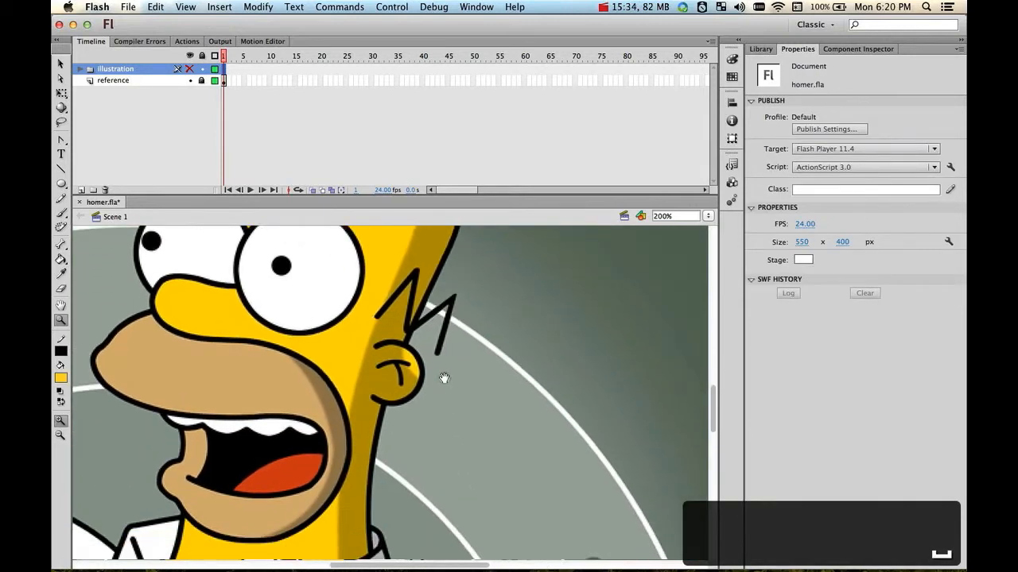
left_click(442, 357, "alt")
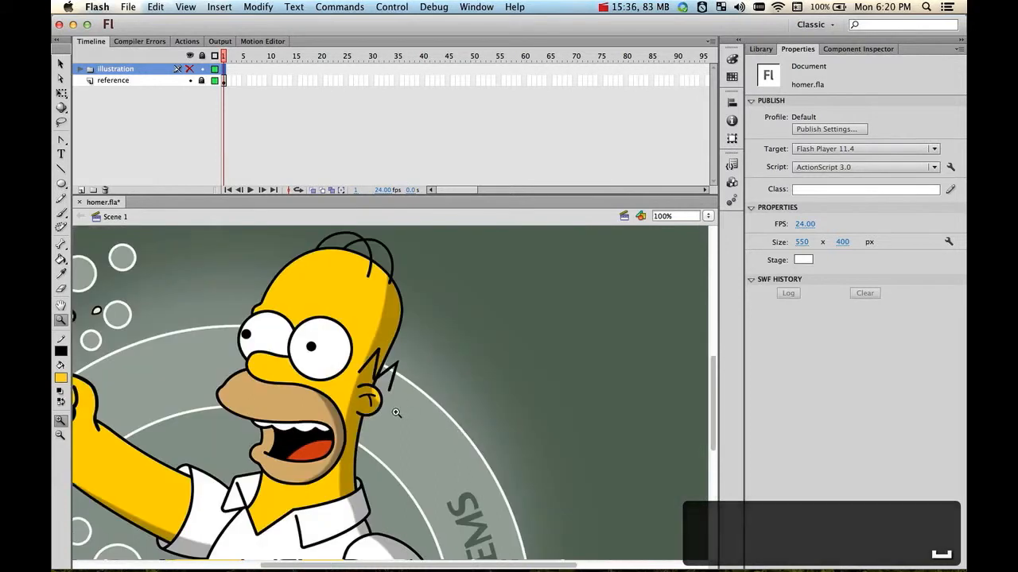
Expand the illustration folder and show all its layers over the reference
left_click(89, 69)
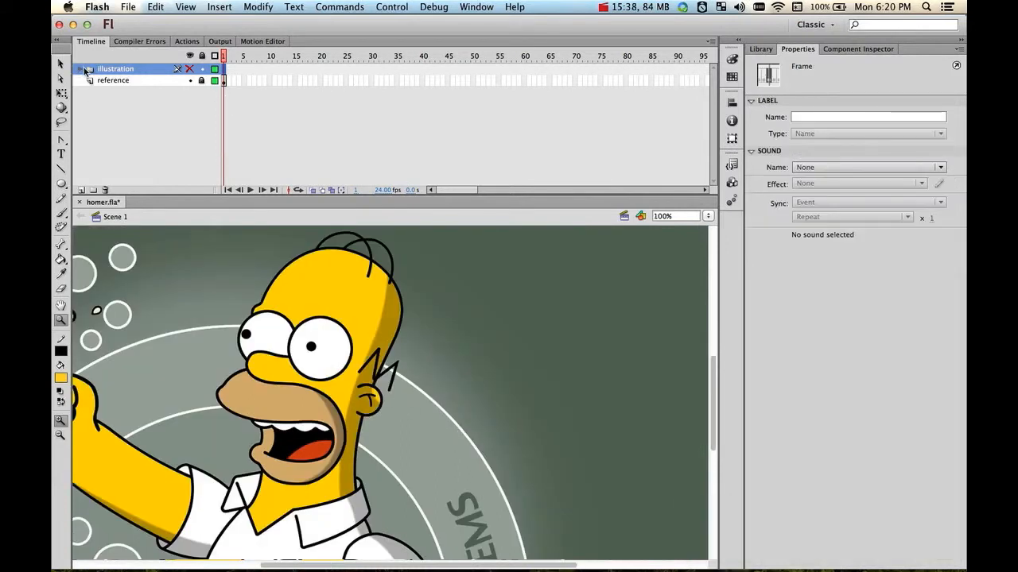
left_click(82, 69)
left_click(191, 70)
scroll(202, 103, "down", 2)
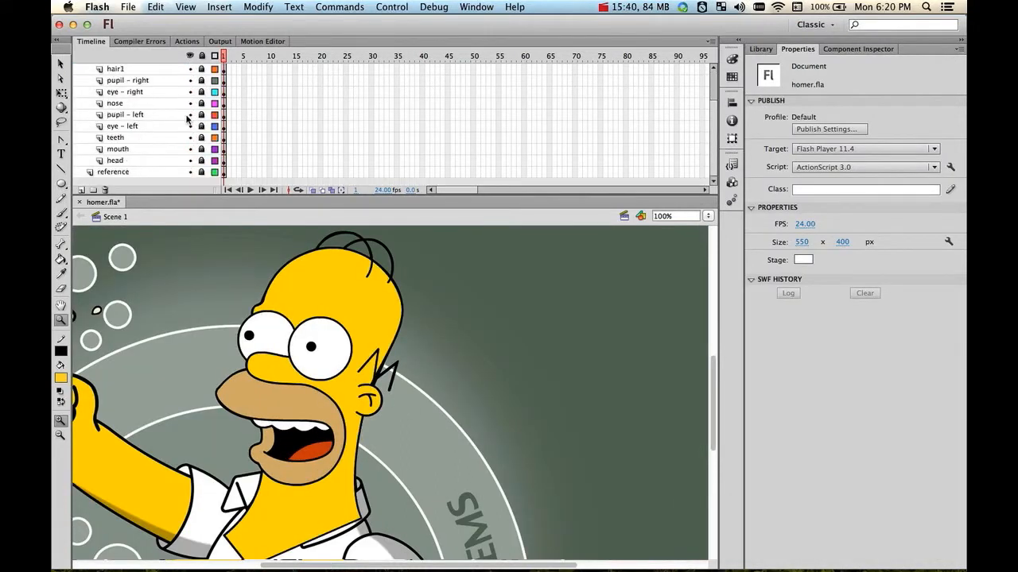
Add a new layer directly above the head layer and name it "head - shadow"
left_click(123, 160)
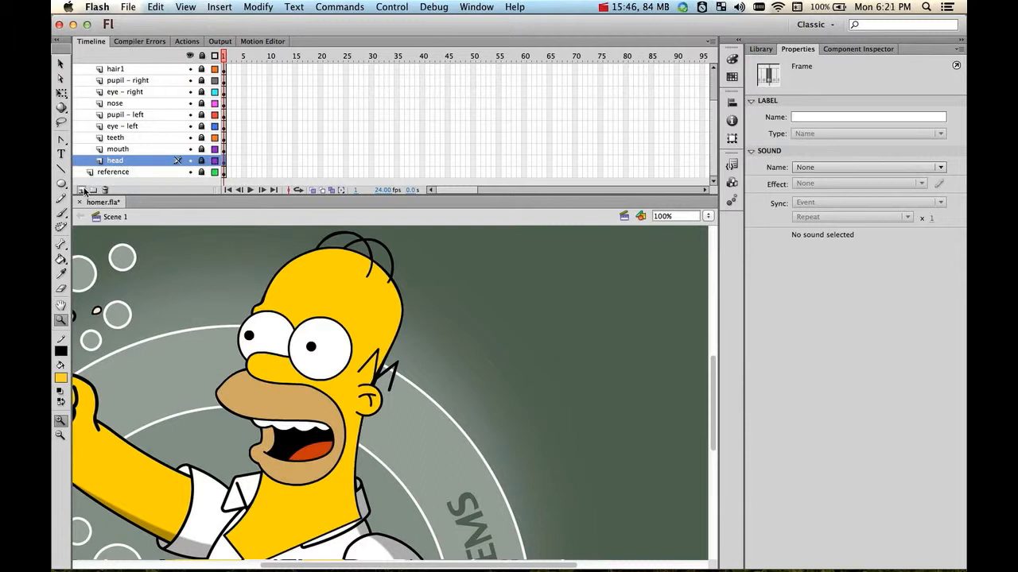
left_click(84, 191)
double_click(123, 161)
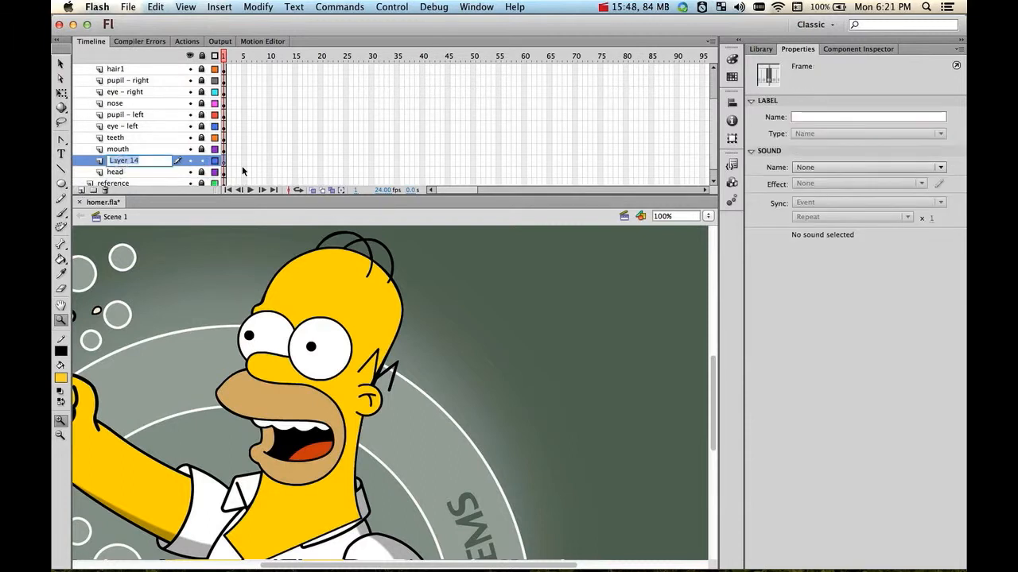
type("head - ")
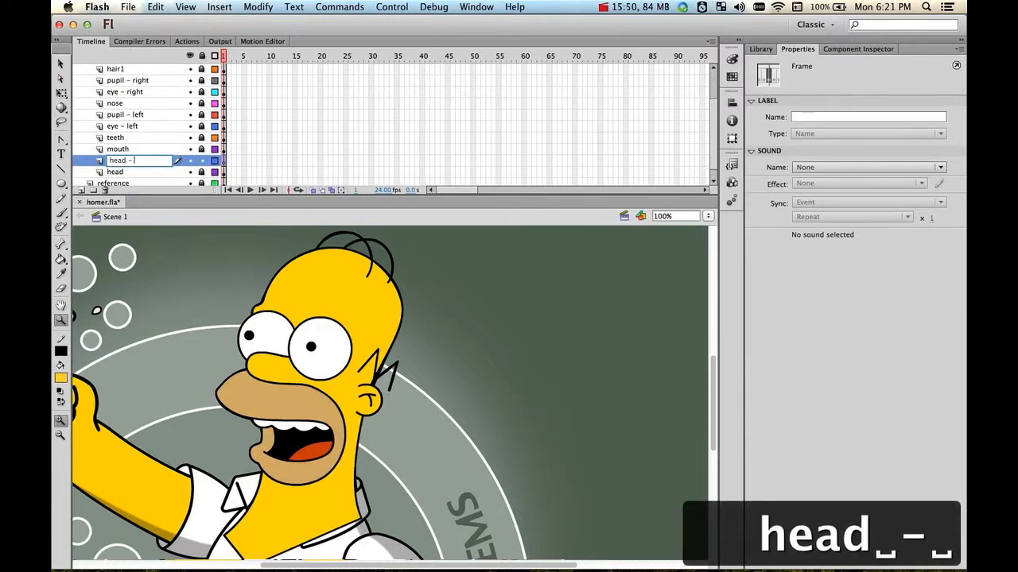
type("shadow")
key("Return")
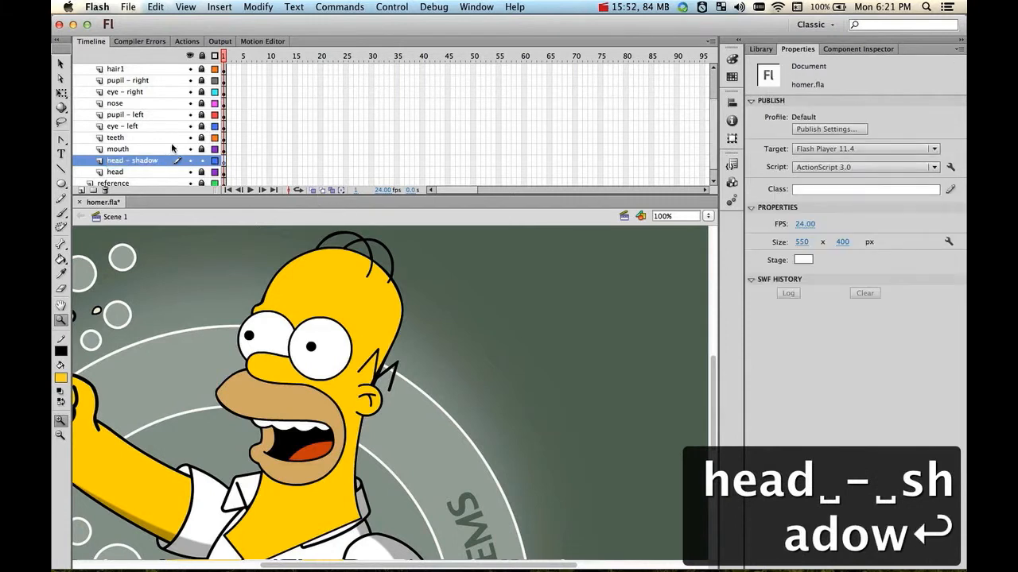
Unlock the head layer and copy only the head's yellow fill, without its outline
left_click(135, 172)
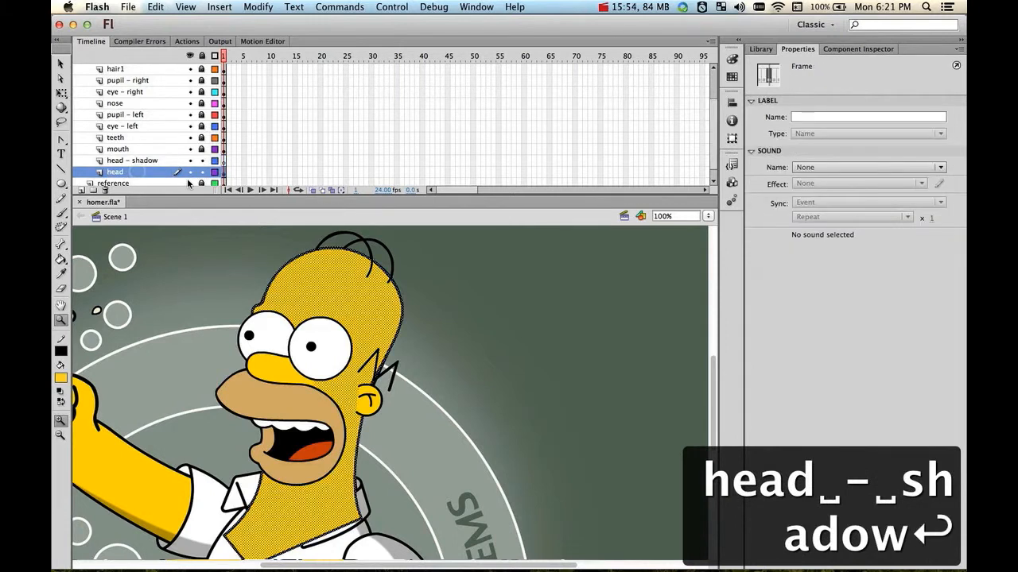
scroll(191, 177, "down", 1)
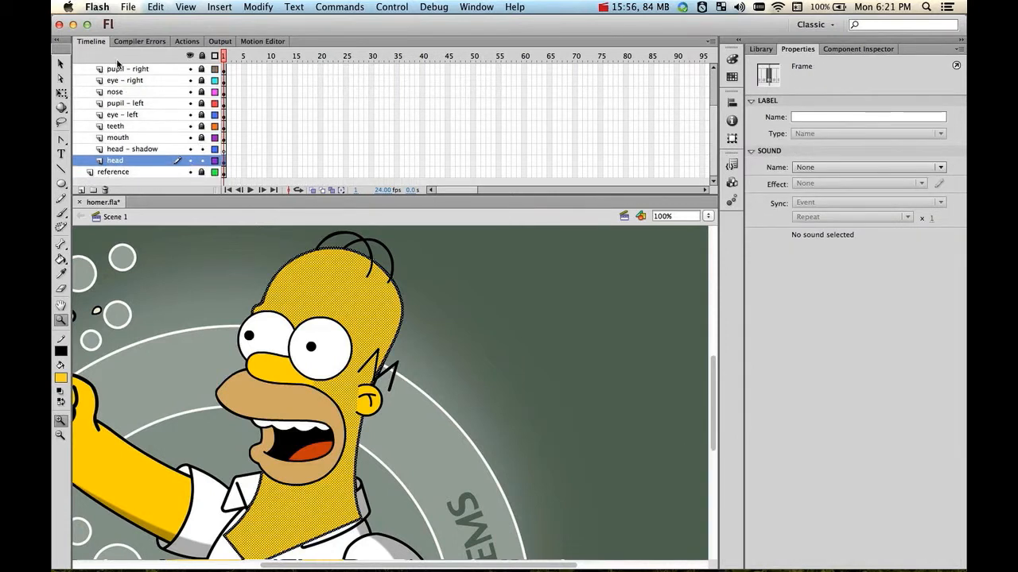
left_click(60, 62)
left_click(525, 303)
left_click(374, 302)
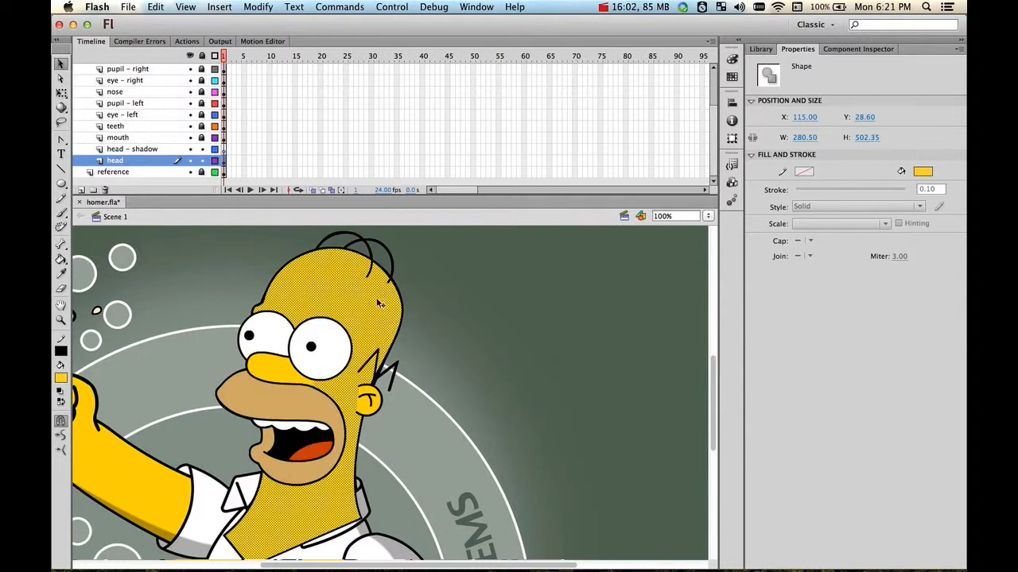
key("super+c")
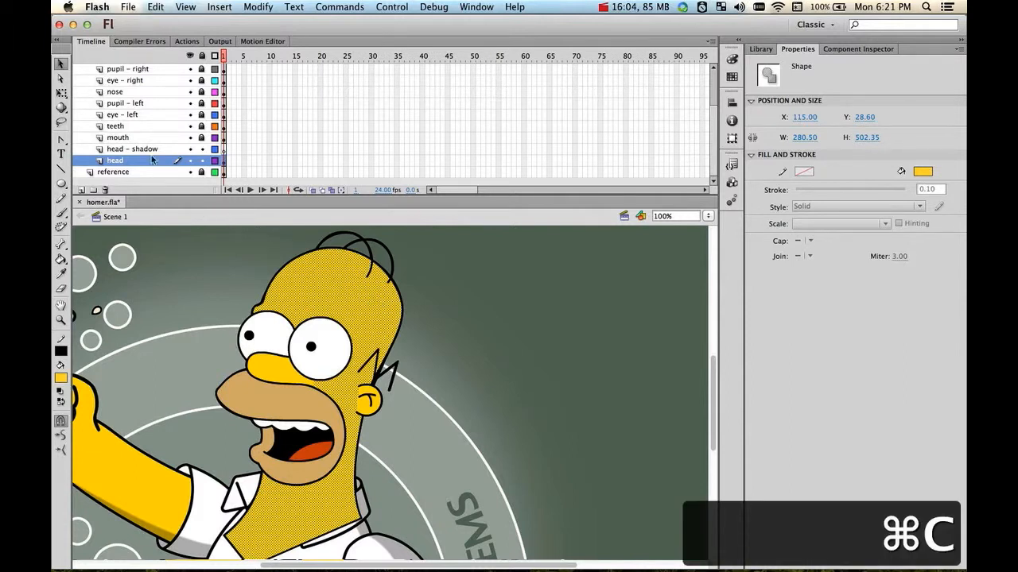
Lock the head layer and paste the copied fill in place on the head - shadow layer
left_click(202, 161)
left_click(145, 149)
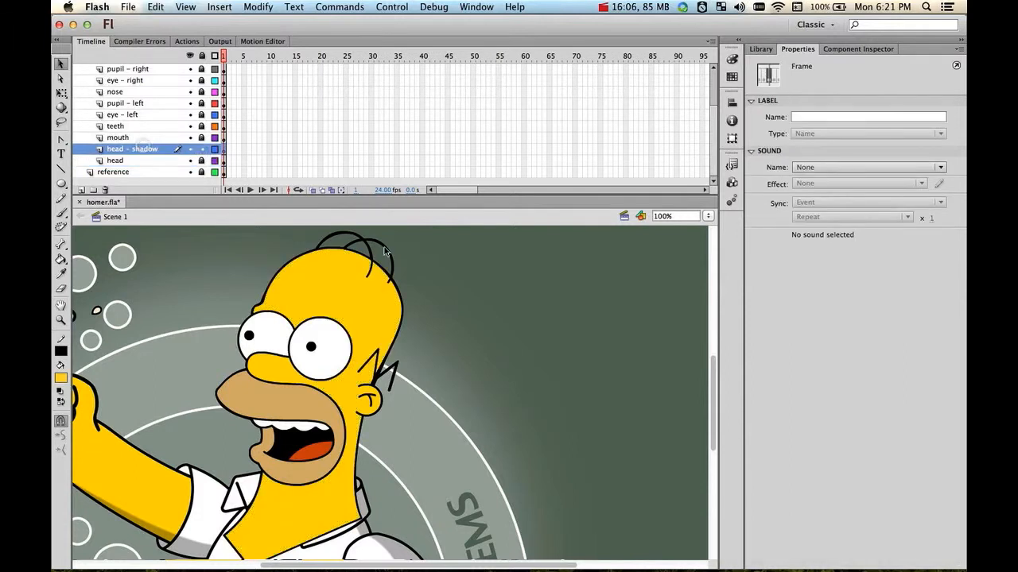
right_click(456, 250)
left_click(499, 293)
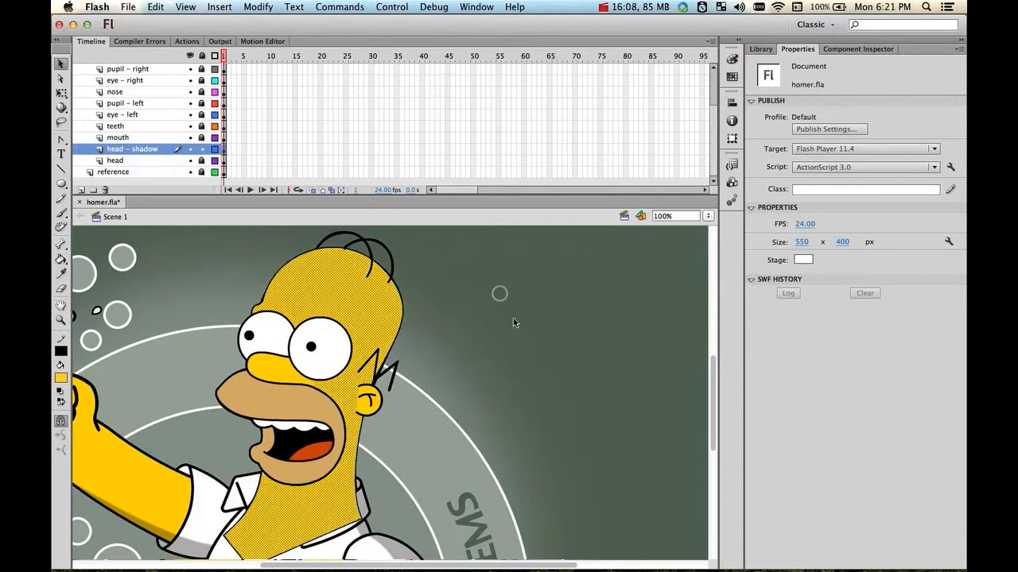
left_click(521, 317)
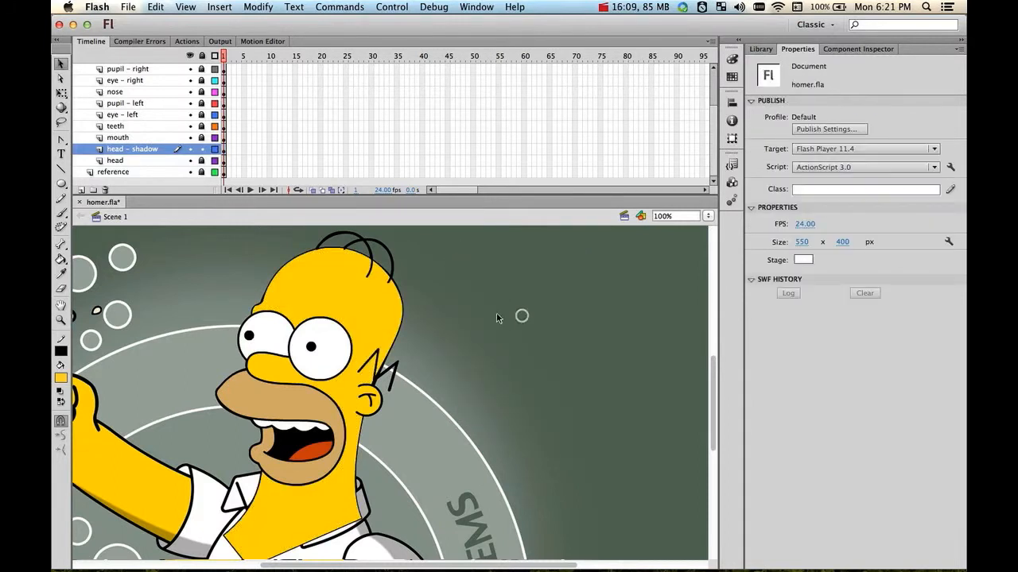
Hide every illustration layer except head - shadow, keeping the reference layer shown behind it
left_click(190, 173)
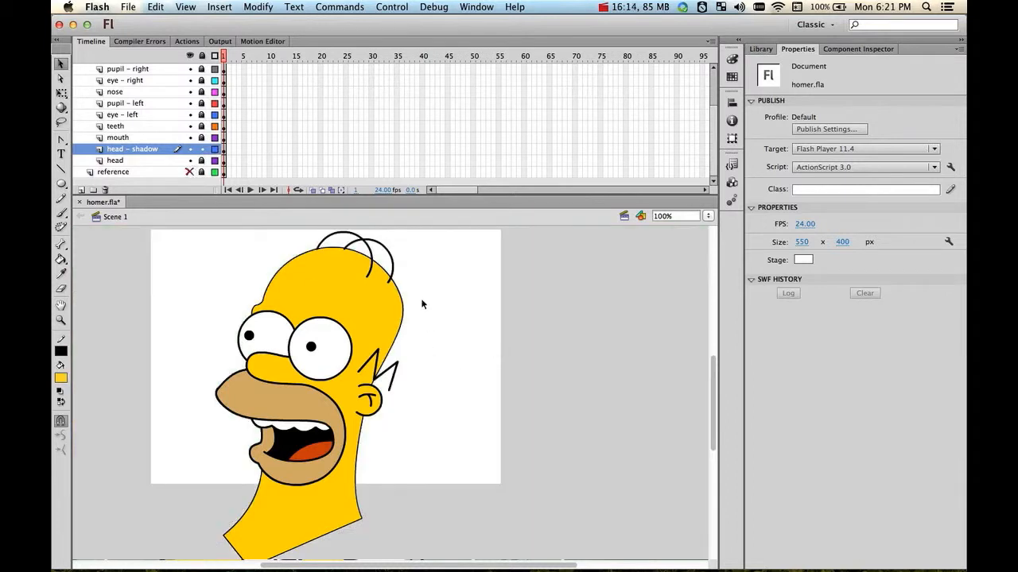
left_click(361, 298)
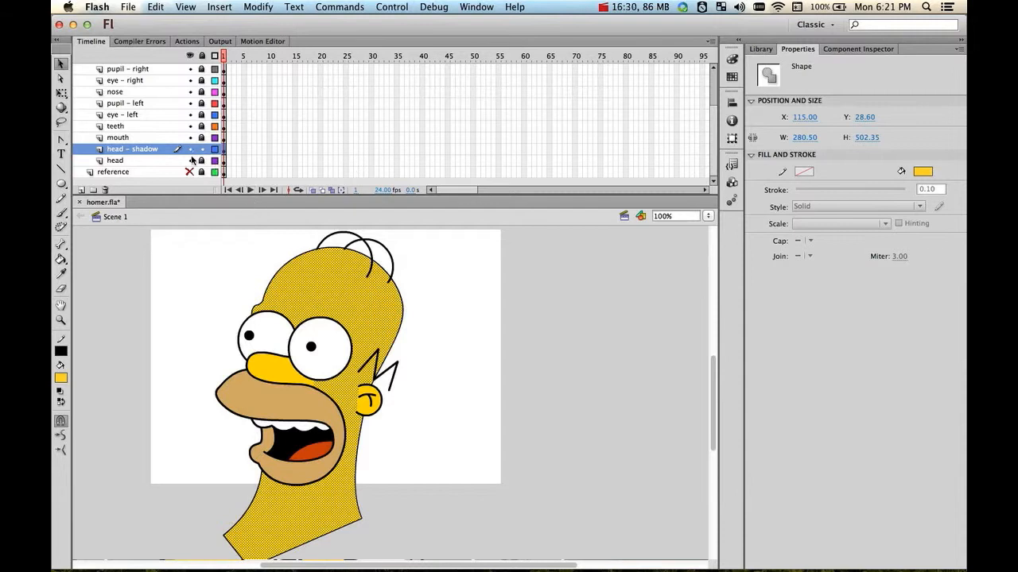
left_click_drag(190, 162, 190, 106)
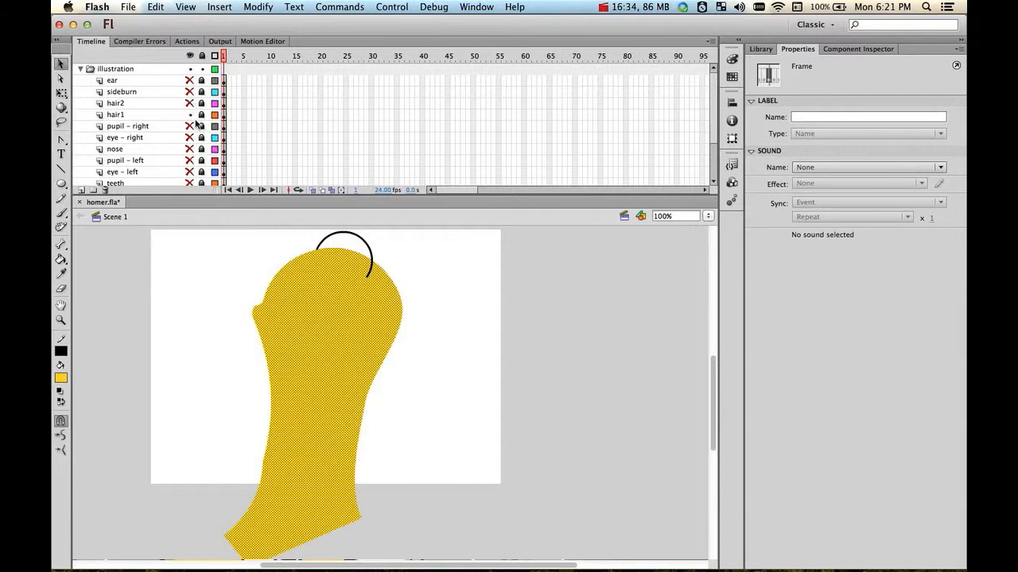
left_click(190, 115)
scroll(453, 320, "down", 3)
scroll(452, 322, "up", 2)
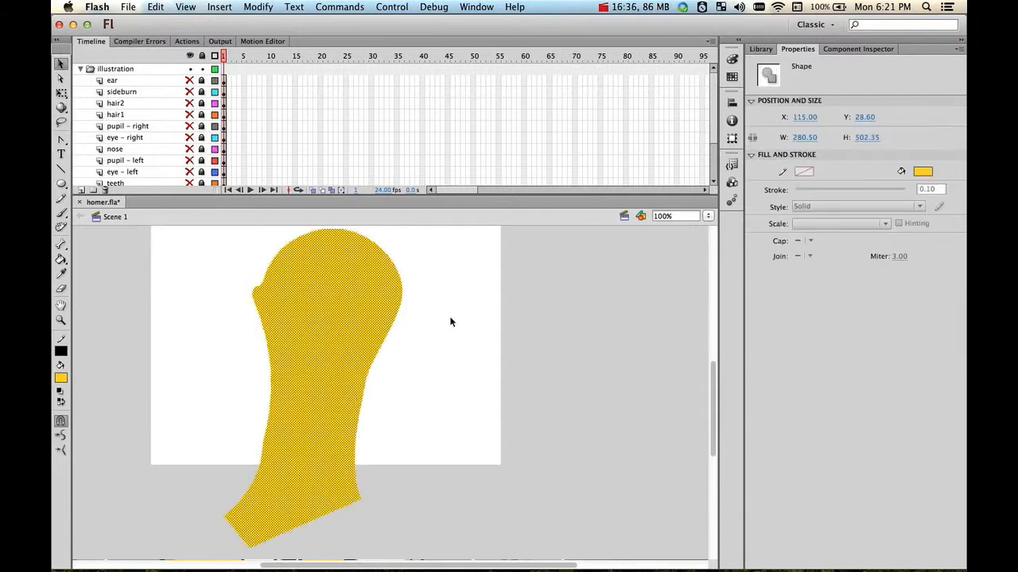
scroll(198, 160, "down", 3)
left_click(190, 172)
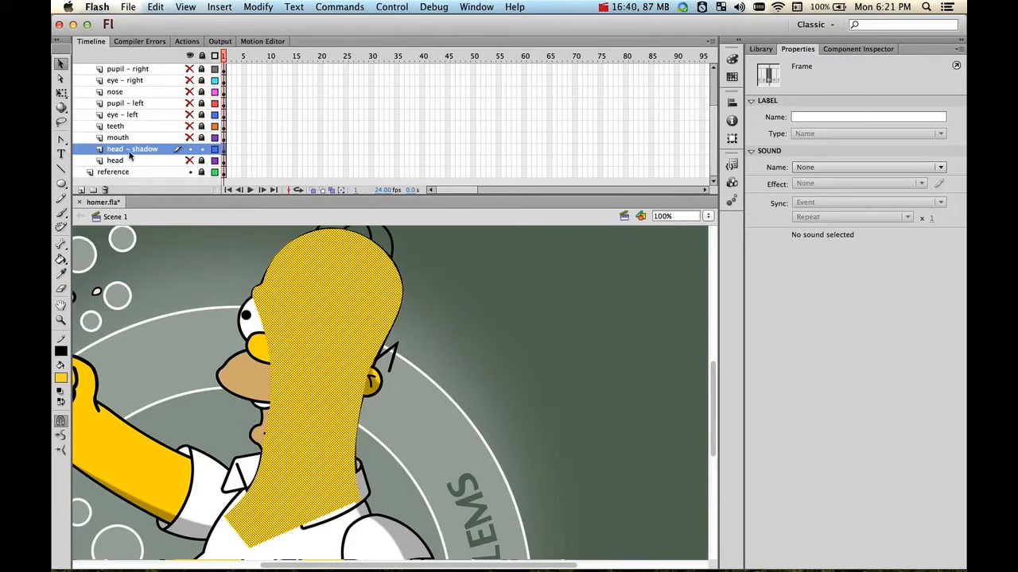
Show head - shadow as outlines, draw a straight cutting line along the reference shadow from the crown past the neck, and restore the normal display
left_click(215, 148)
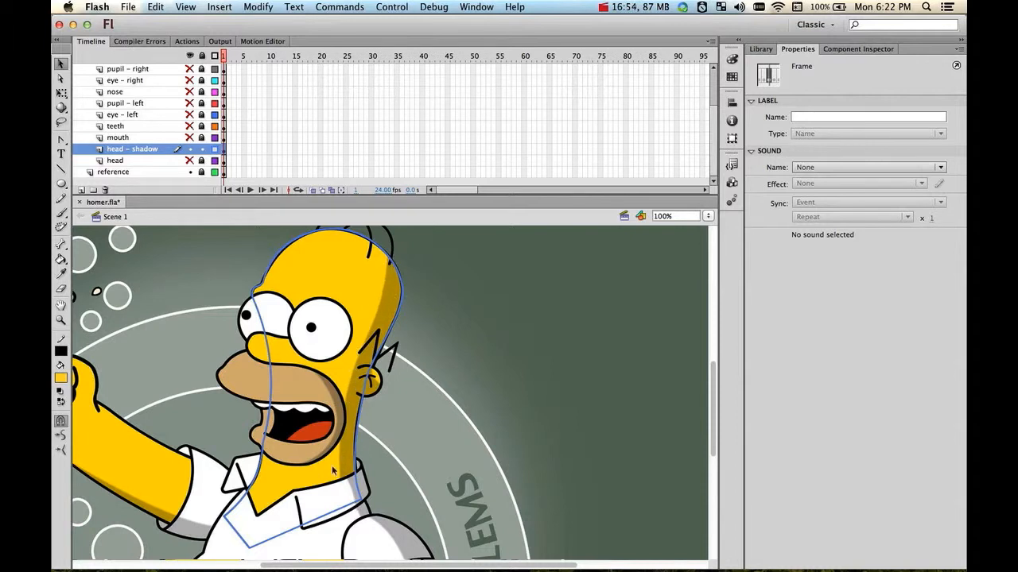
left_click(60, 169)
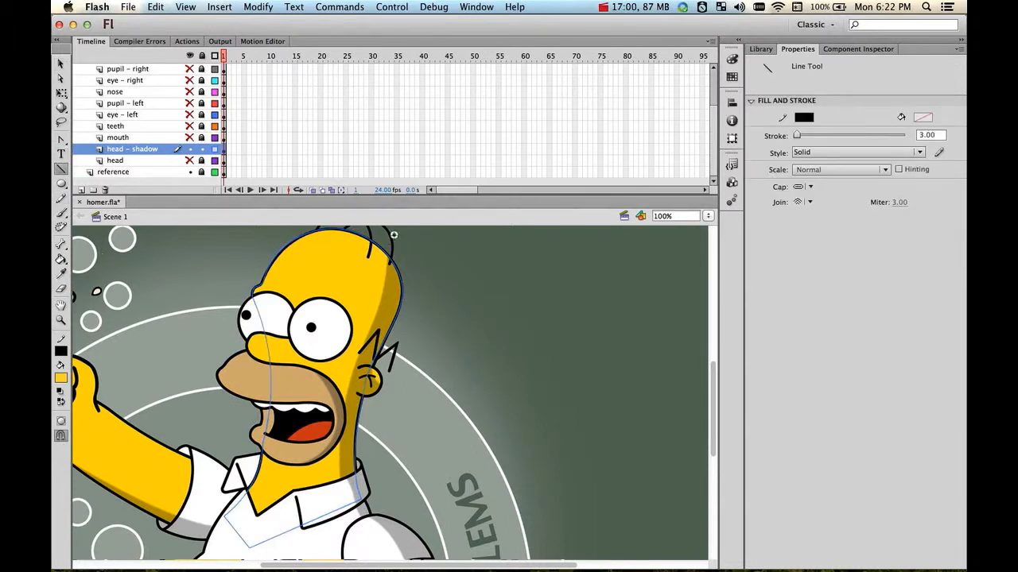
left_click_drag(393, 235, 313, 533)
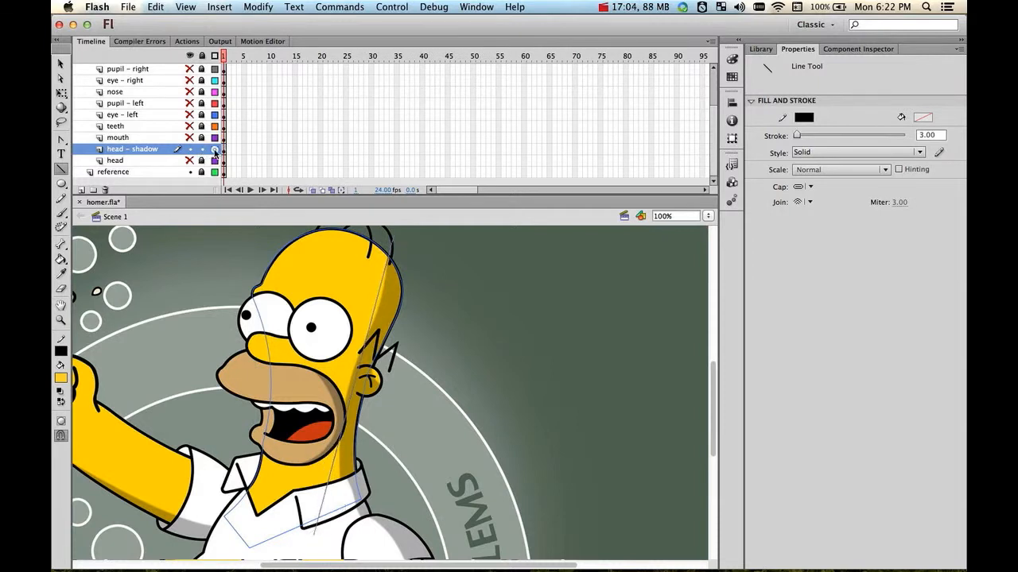
left_click(214, 150)
key("v")
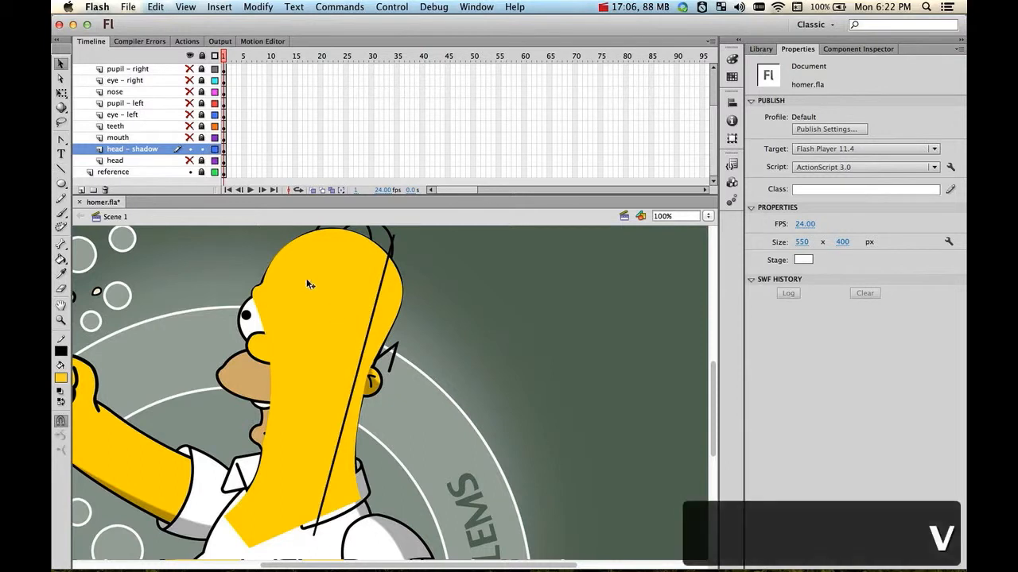
Delete the yellow fill on the face side of the cutting line, and delete the line itself
left_click(305, 278)
key("BackSpace")
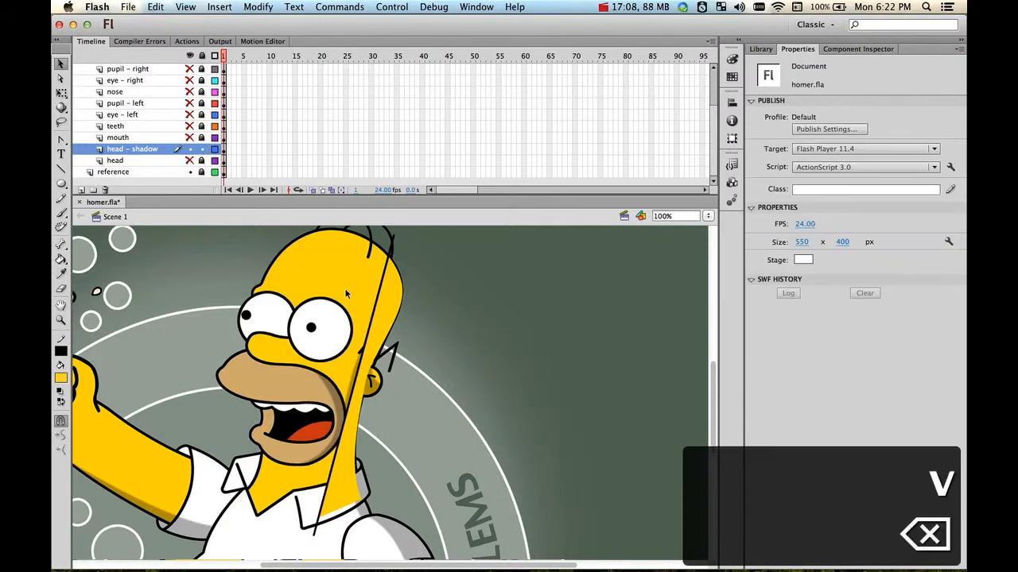
left_click(390, 248)
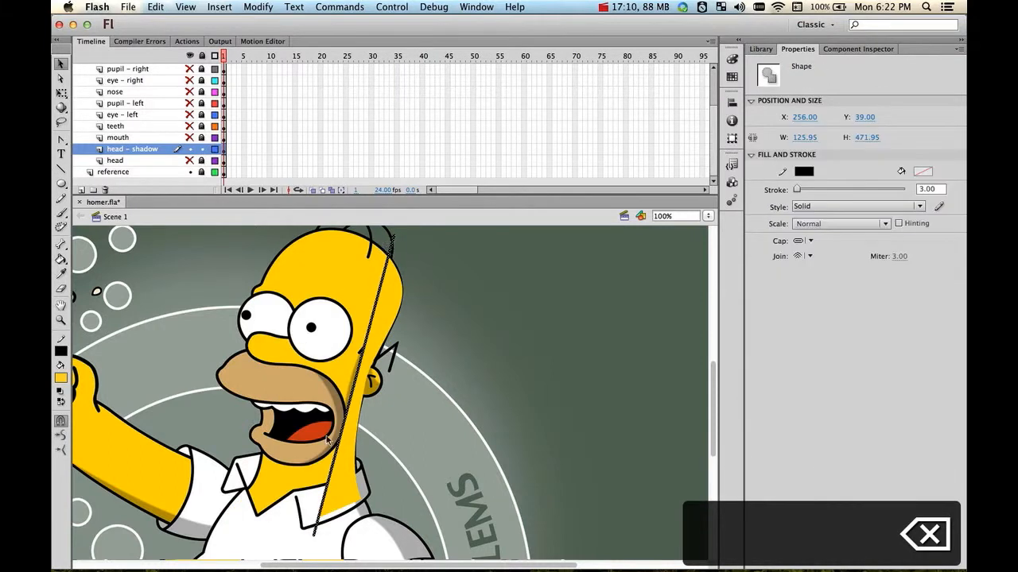
key("BackSpace")
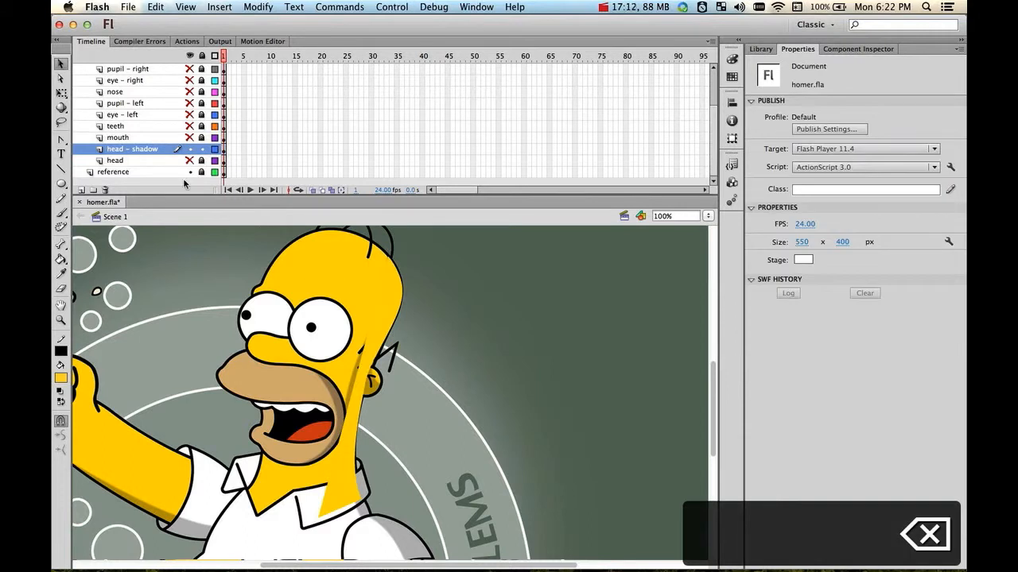
Display the head - shadow layer as outlines and collapse the timeline to enlarge the stage around the head
left_click(215, 150)
key("z")
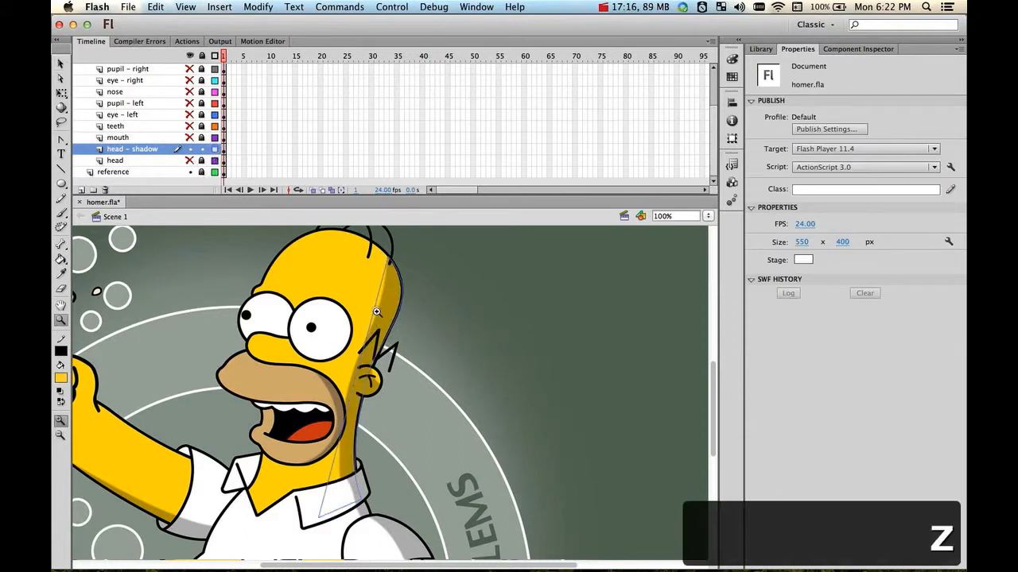
left_click(392, 330)
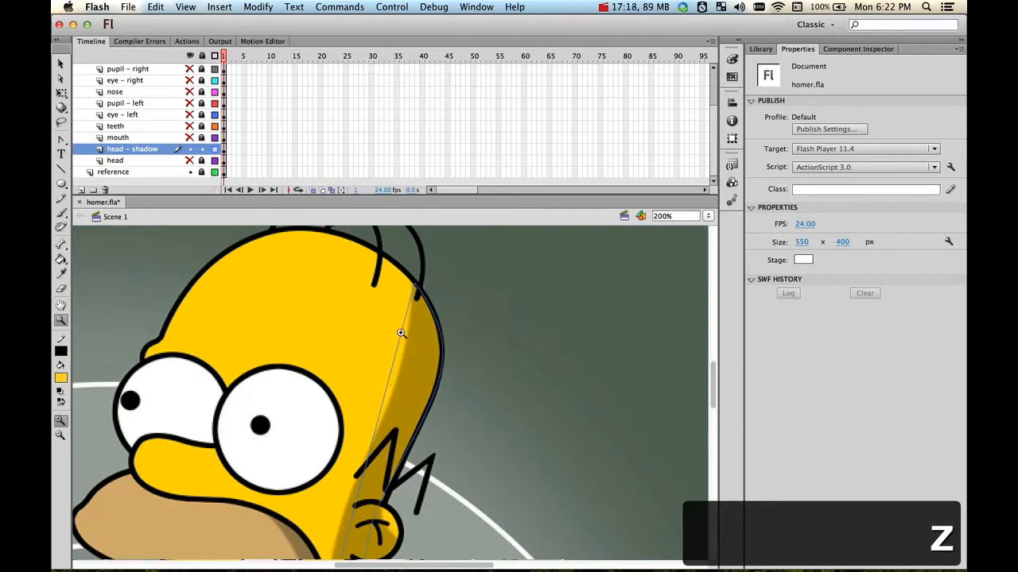
left_click_drag(421, 409, 494, 332)
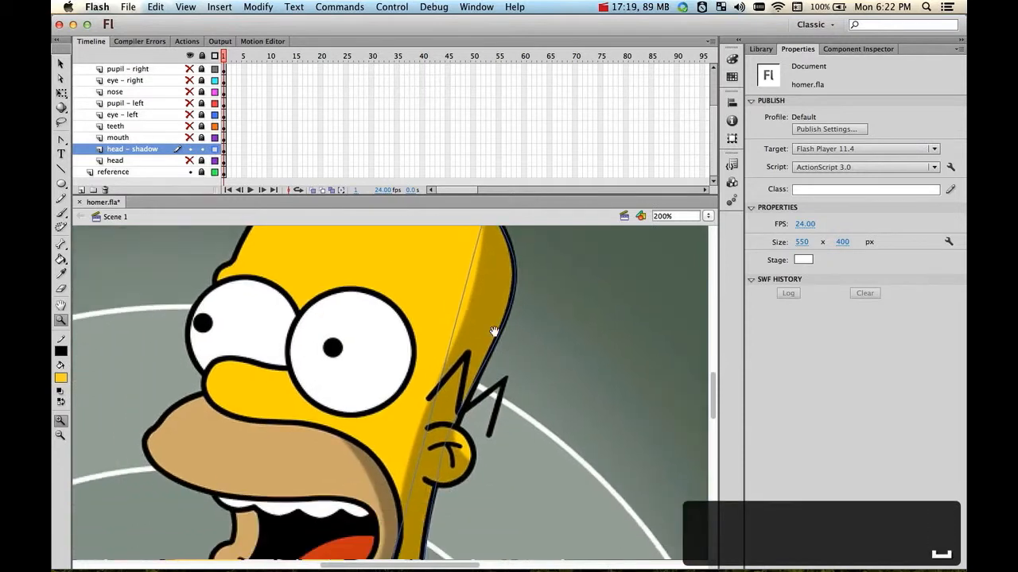
double_click(95, 43)
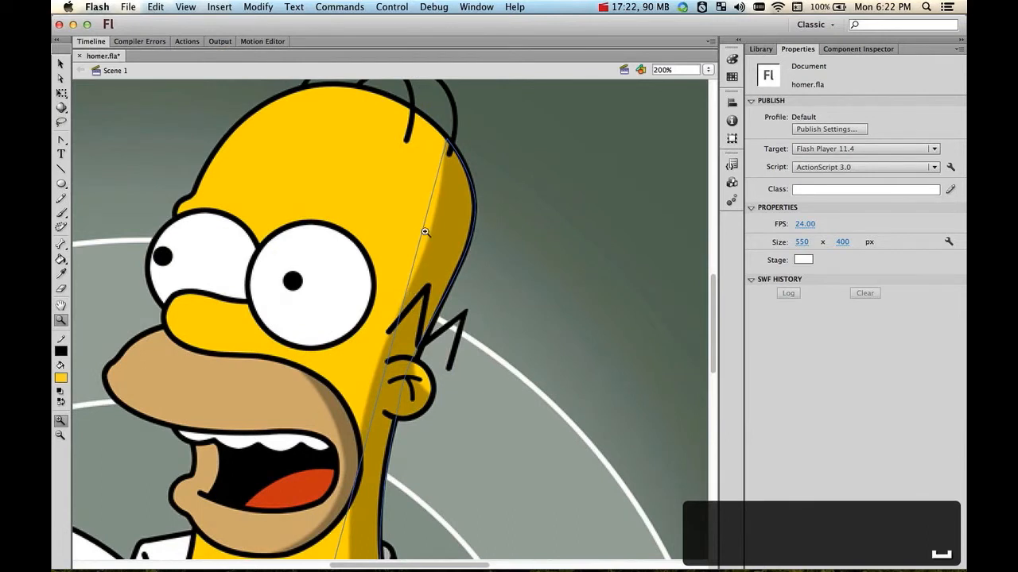
left_click_drag(395, 434, 319, 397)
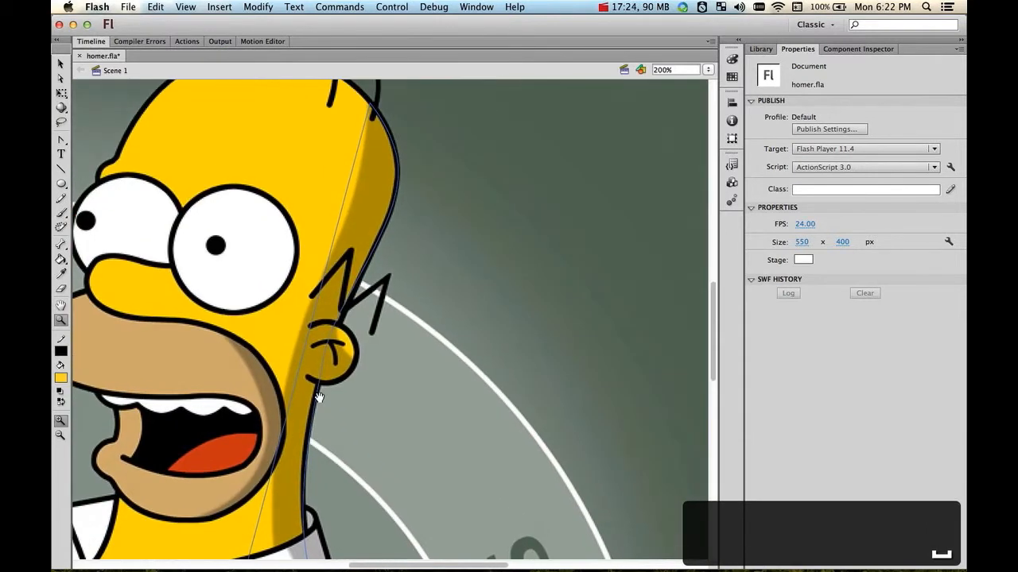
Add anchor points along the straight face-side edge of the shadow shape, where the reference shadow bends
left_click(61, 140)
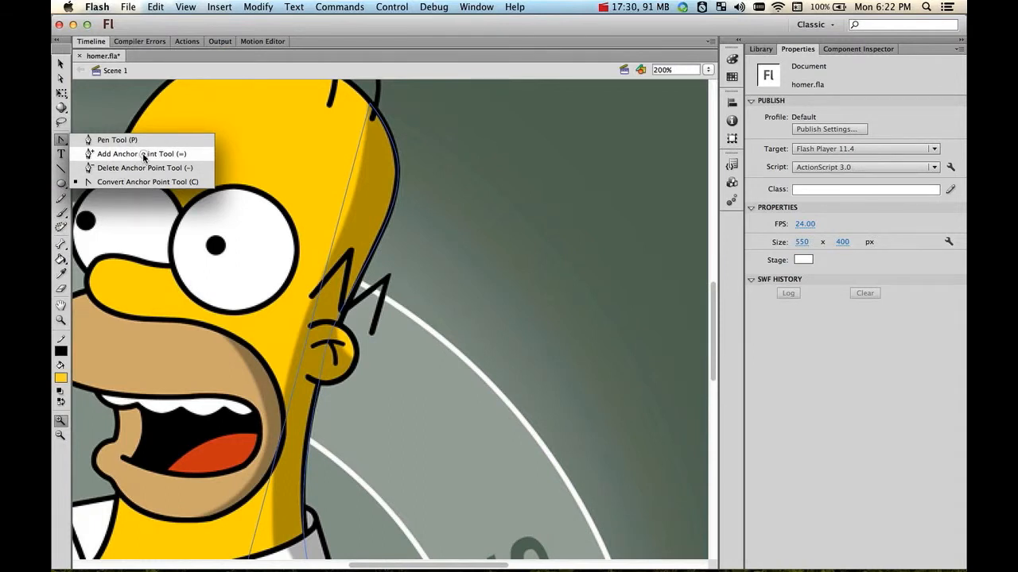
left_click(143, 154)
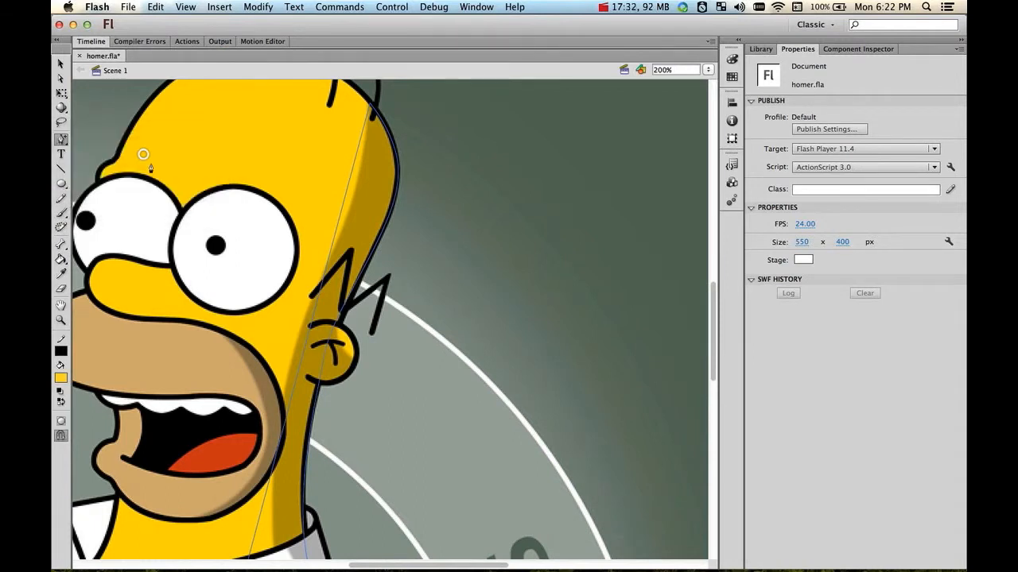
left_click(345, 200)
left_click_drag(324, 425, 310, 306)
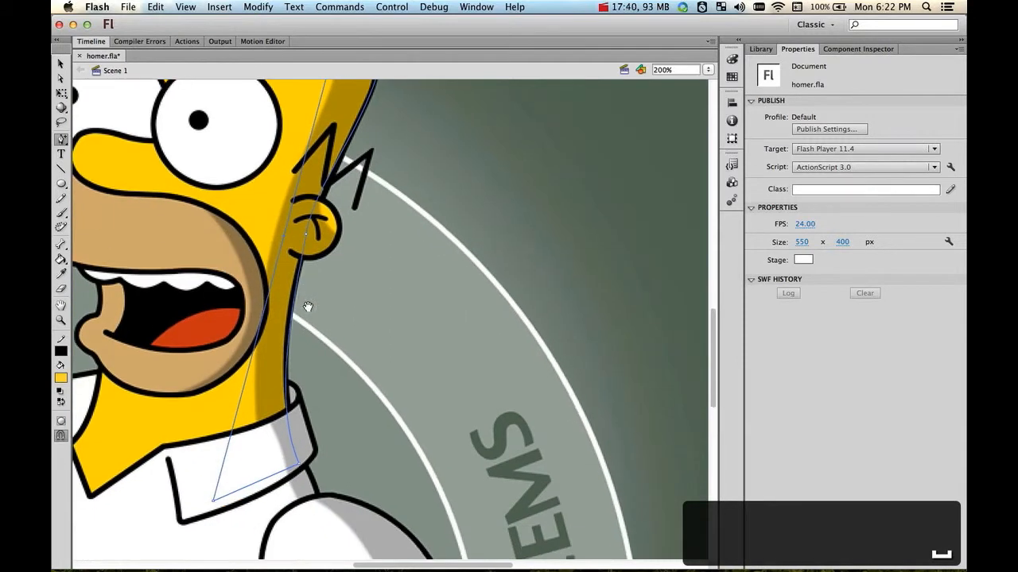
left_click_drag(345, 273, 339, 380)
Move the added anchor points beside the eye and ear onto the reference shadow's edge, undoing the stray change
left_click(62, 78)
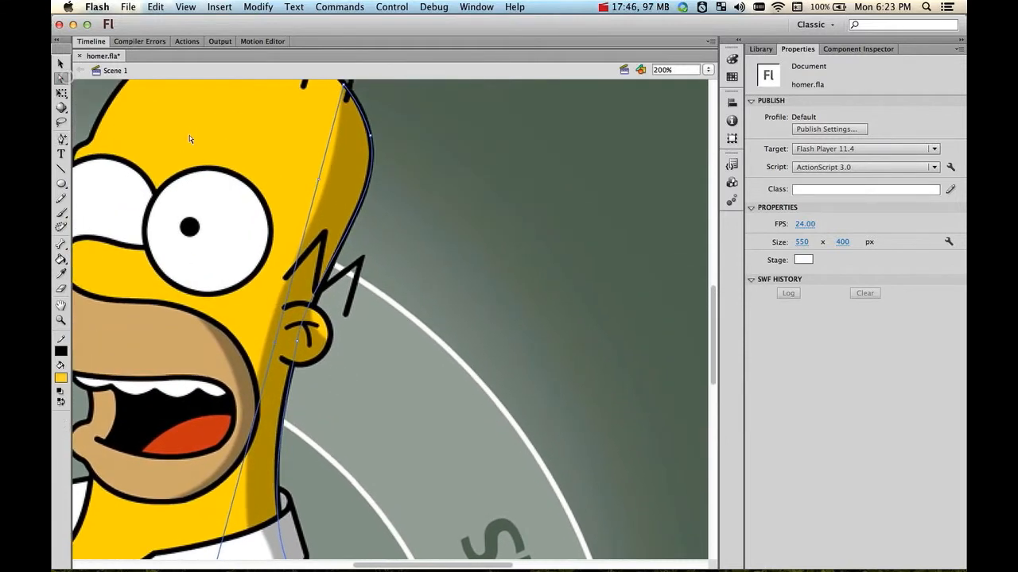
left_click_drag(319, 181, 326, 186)
left_click_drag(278, 341, 259, 368)
key("super+z")
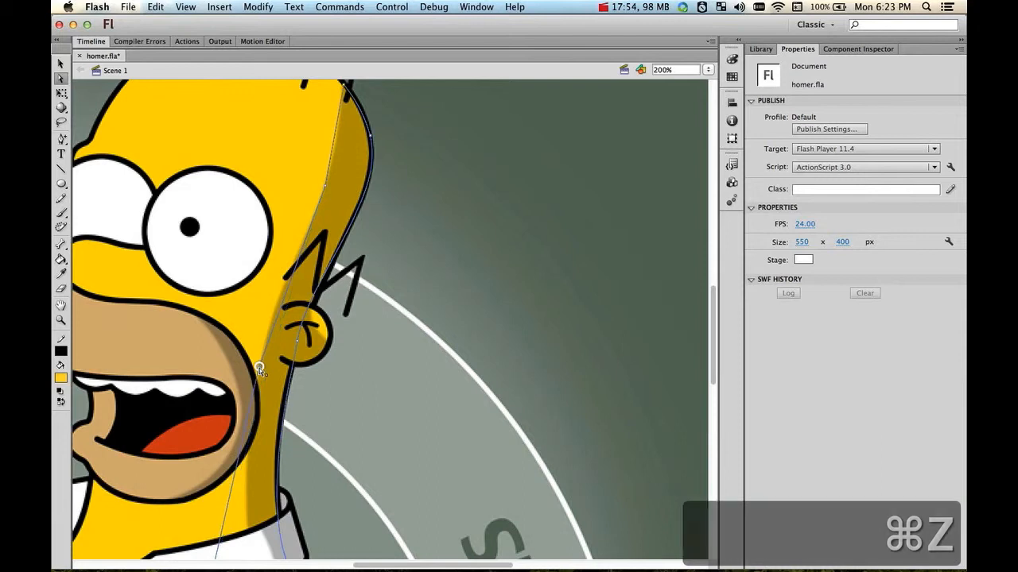
Move the shadow's lower face-side corner to the shadow edge on the collar and adjust the anchor point beside the mouth
key("space")
left_click_drag(277, 437, 304, 243)
left_click_drag(232, 416, 283, 406)
key("space")
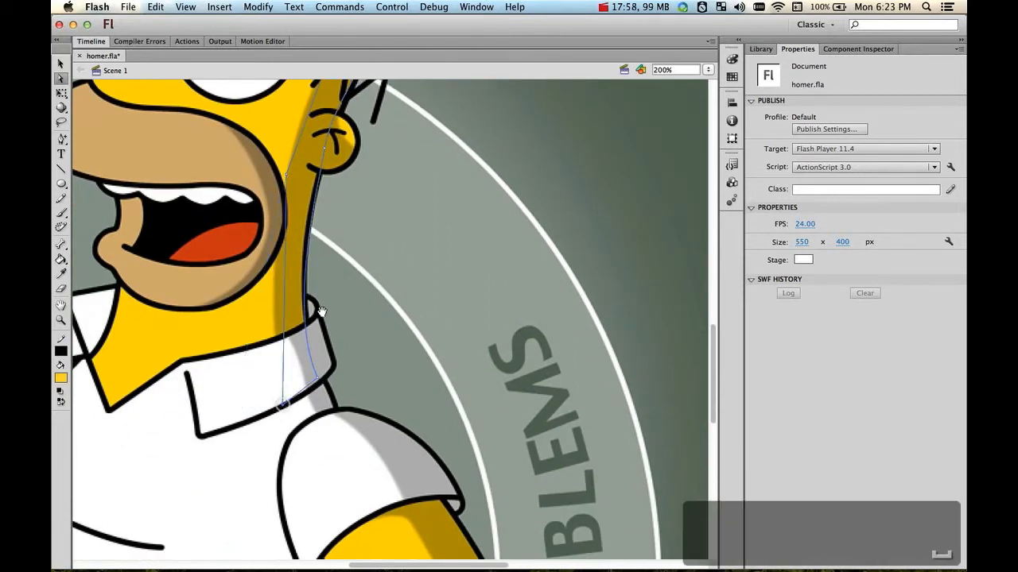
left_click_drag(303, 210, 288, 277)
key("space")
left_click_drag(328, 224, 323, 277)
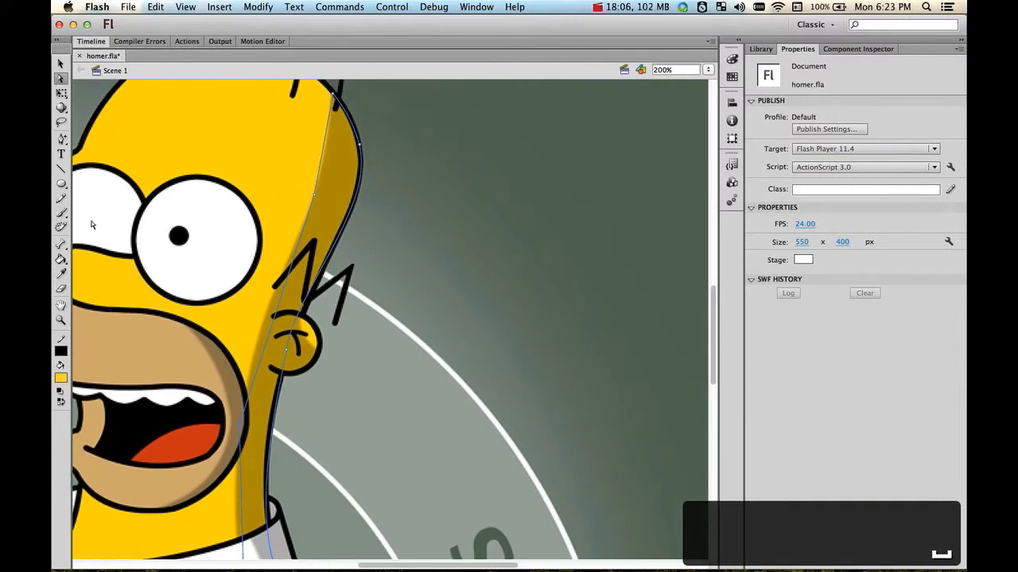
Convert the two added anchor points to smooth curve points so the edge bends along the reference shadow
left_click(60, 138)
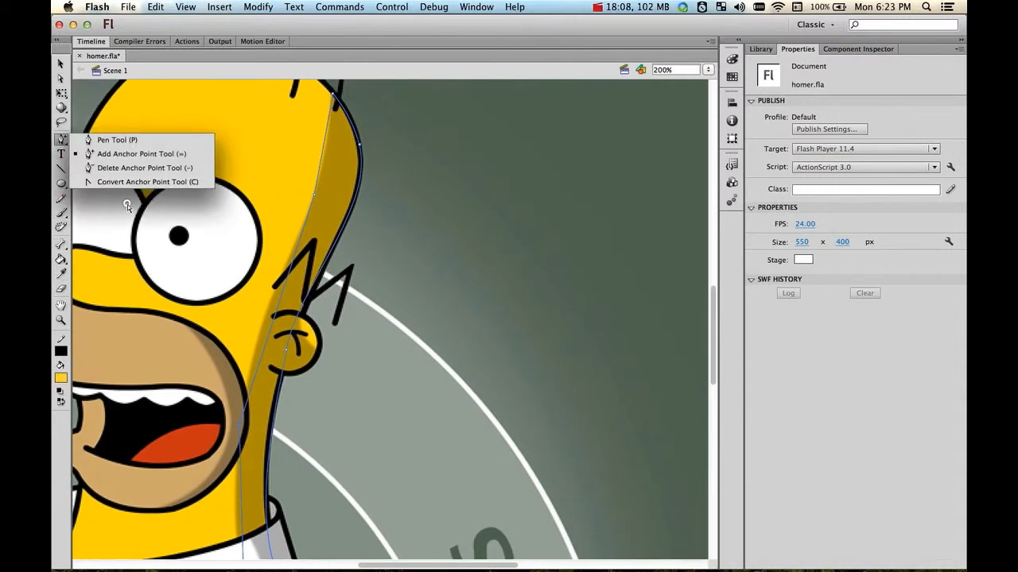
left_click(119, 181)
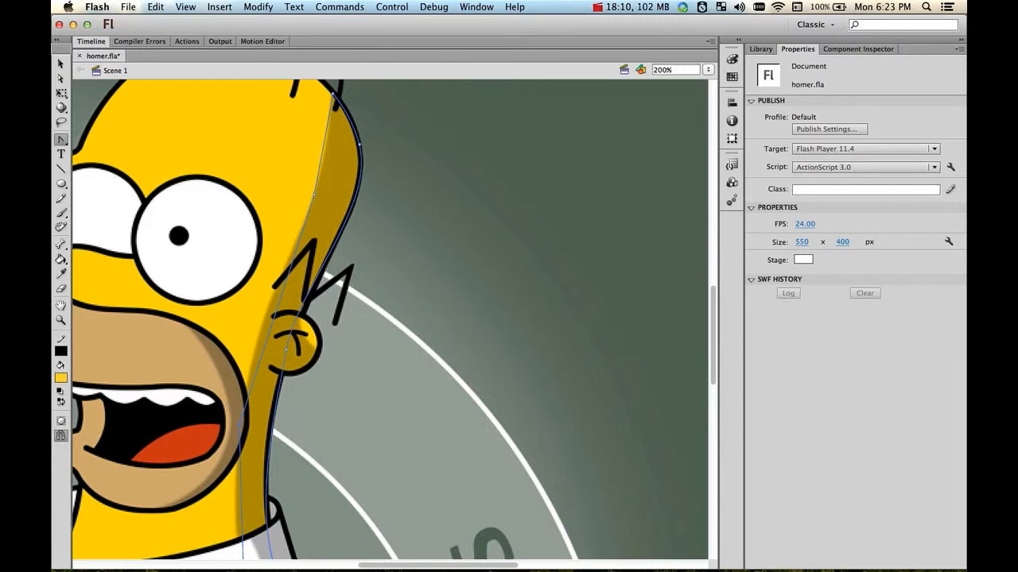
left_click_drag(318, 191, 338, 141)
key("space")
left_click_drag(229, 358, 242, 227)
left_click_drag(253, 291, 267, 210)
key("space")
left_click_drag(363, 208, 321, 371)
Nudge the upper curve point down and left and adjust its handle to match the reference shadow's edge
key("a")
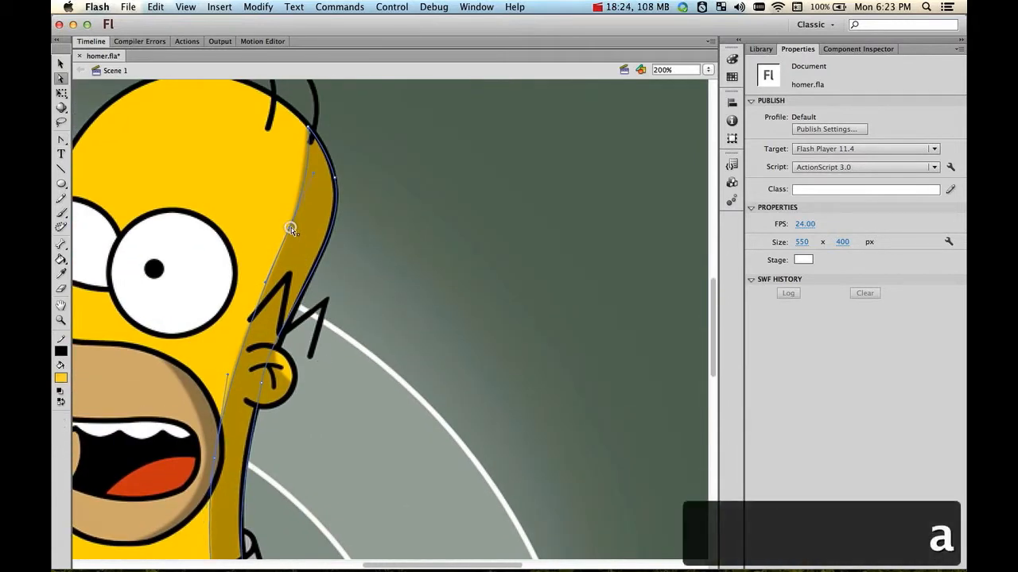
key("shift+Down")
key("shift+Down")
key("shift+Down")
key("shift+Left")
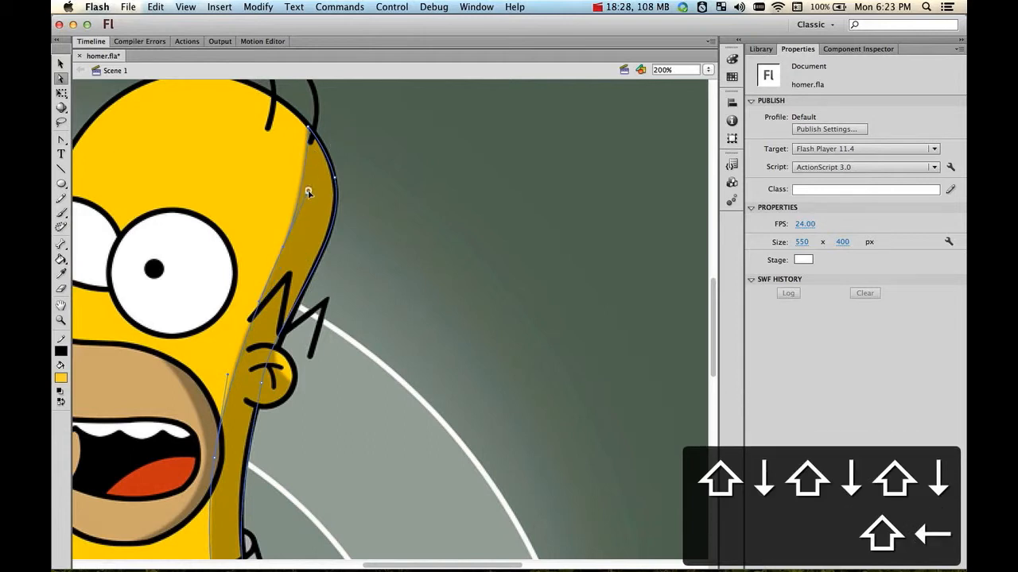
left_click_drag(309, 190, 305, 186)
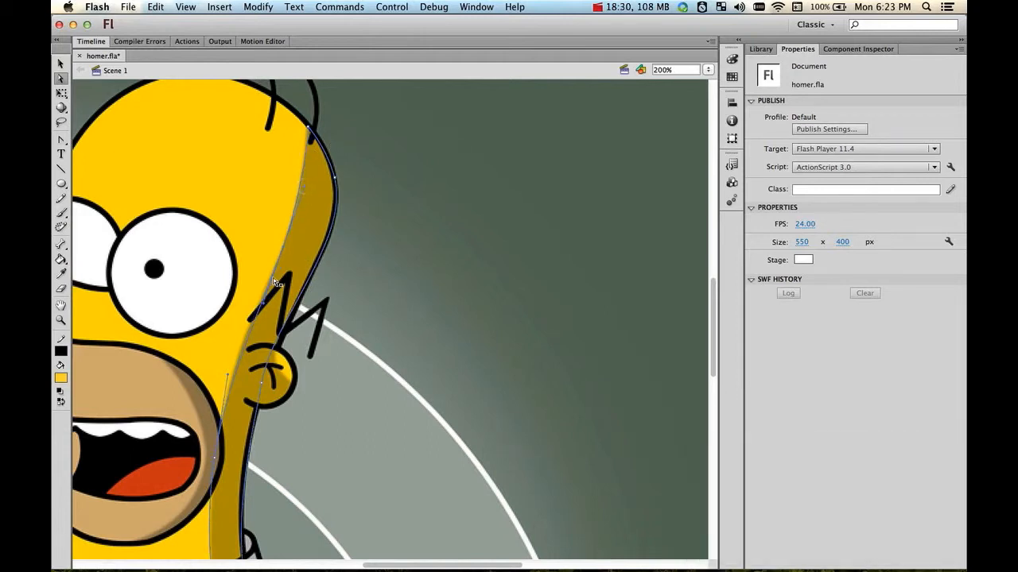
key("space")
left_click_drag(254, 314, 282, 182)
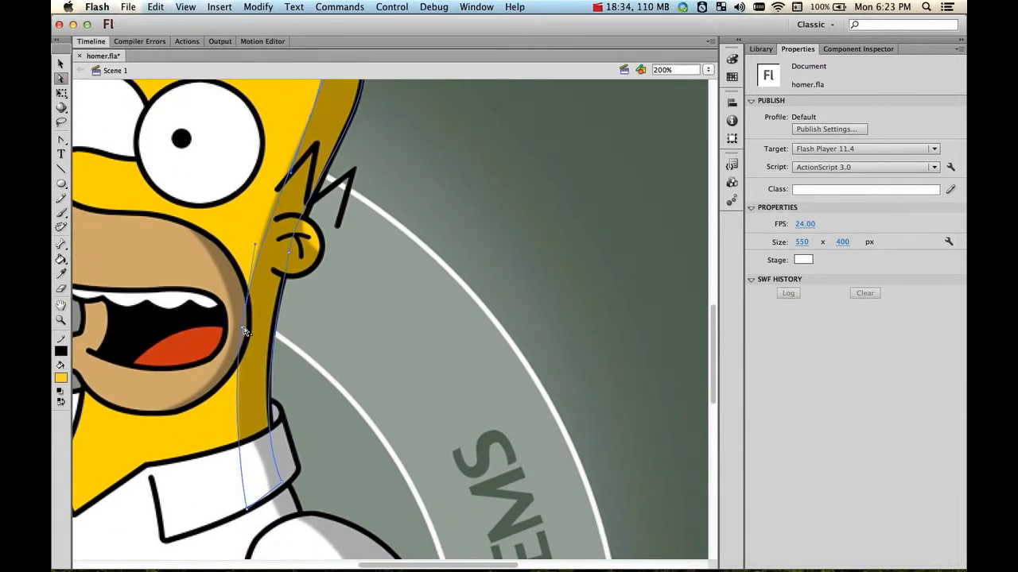
key("space")
left_click_drag(387, 221, 448, 235)
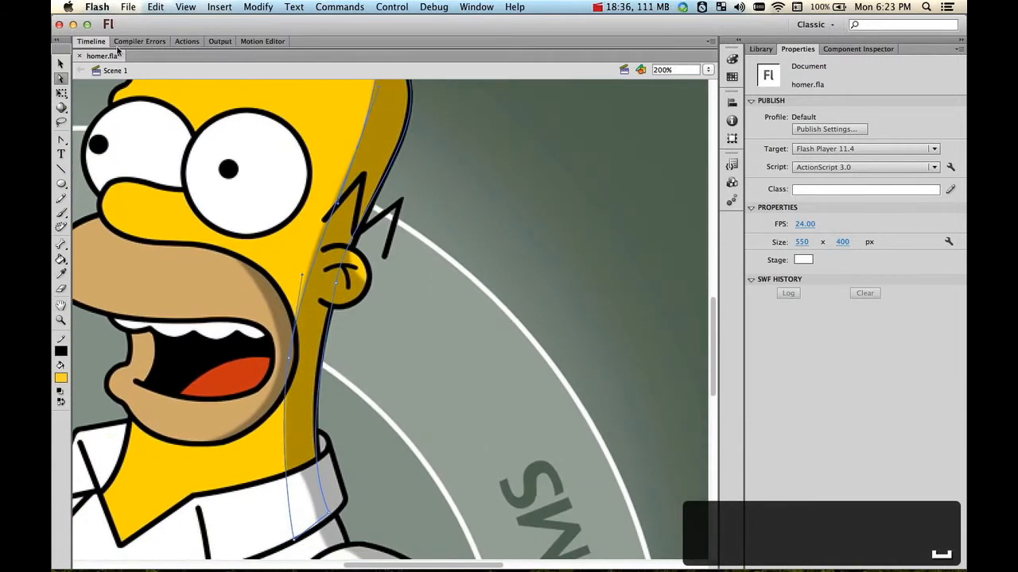
Expand the timeline, restore the normal filled display of head - shadow, and reduce the timeline's height
left_click(90, 42)
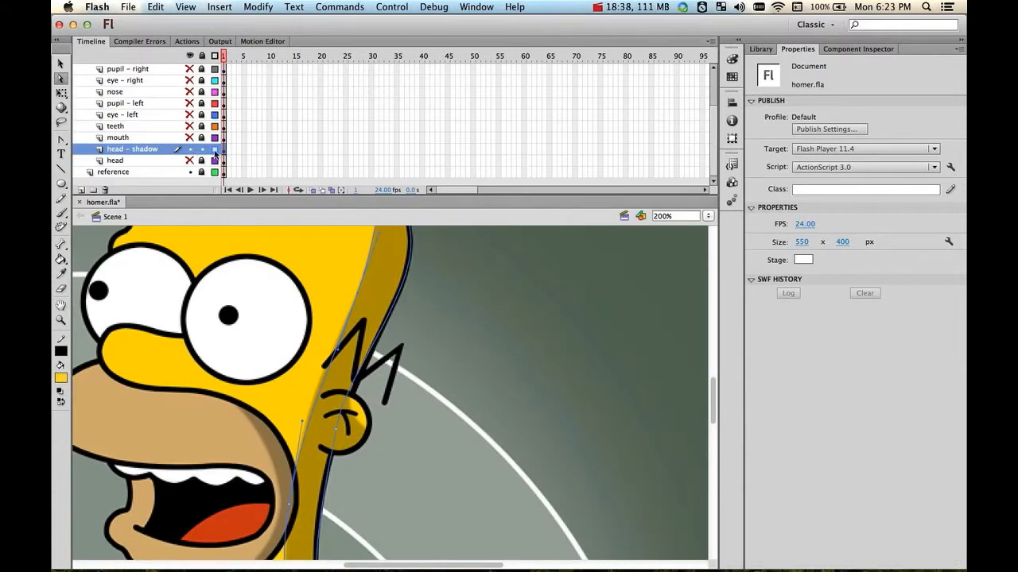
left_click(215, 149)
key("space")
mouse_move(424, 406)
left_mouse_down()
mouse_move(445, 236)
mouse_move(421, 305)
mouse_move(408, 412)
left_mouse_up()
left_click_drag(450, 364, 441, 393)
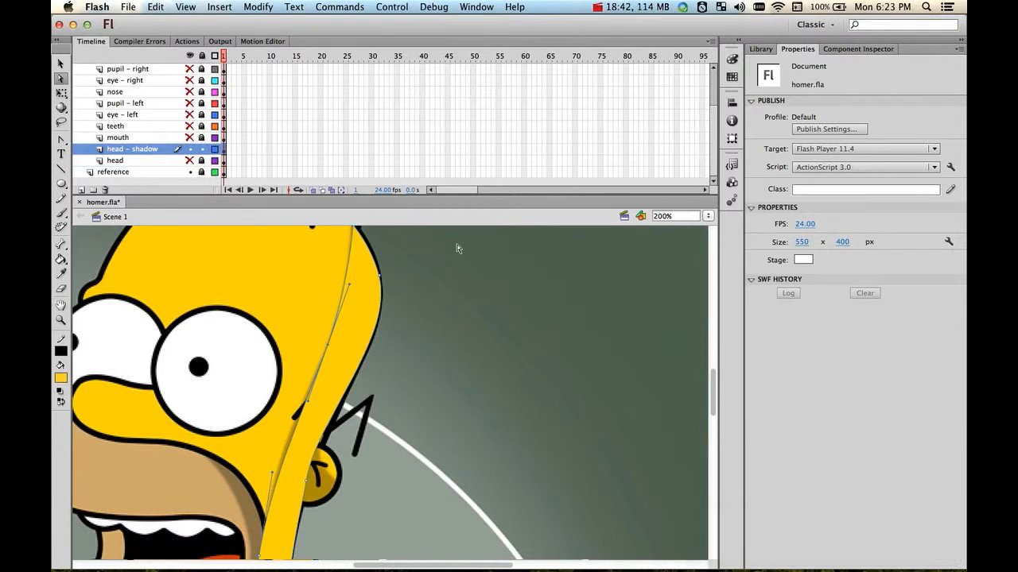
left_click_drag(443, 195, 426, 77)
key("space")
left_click_drag(372, 319, 399, 314)
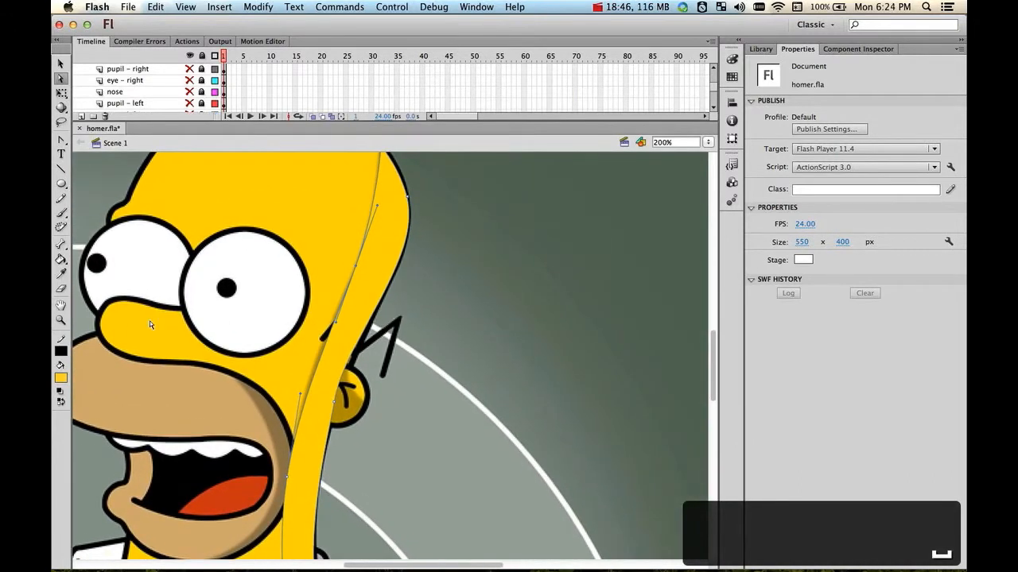
Set the fill color of the head's shadow shape to black (#000000) and deselect it
left_click(61, 379)
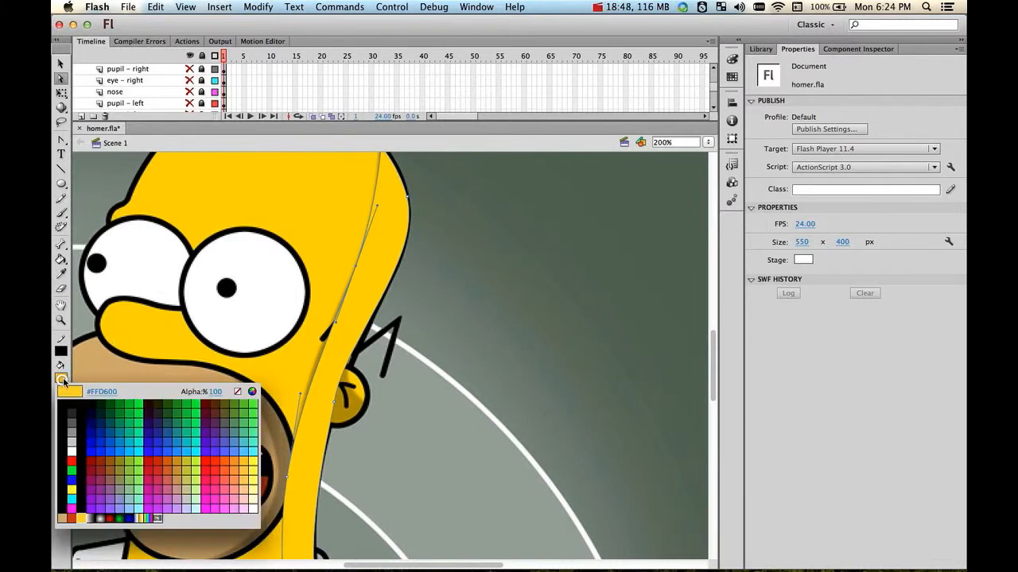
left_click(64, 404)
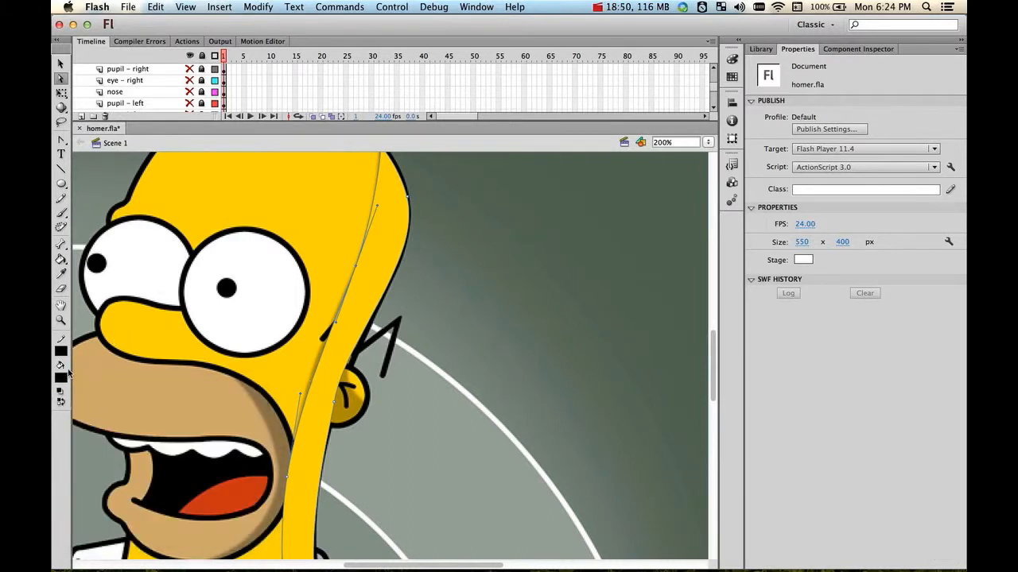
left_click(61, 63)
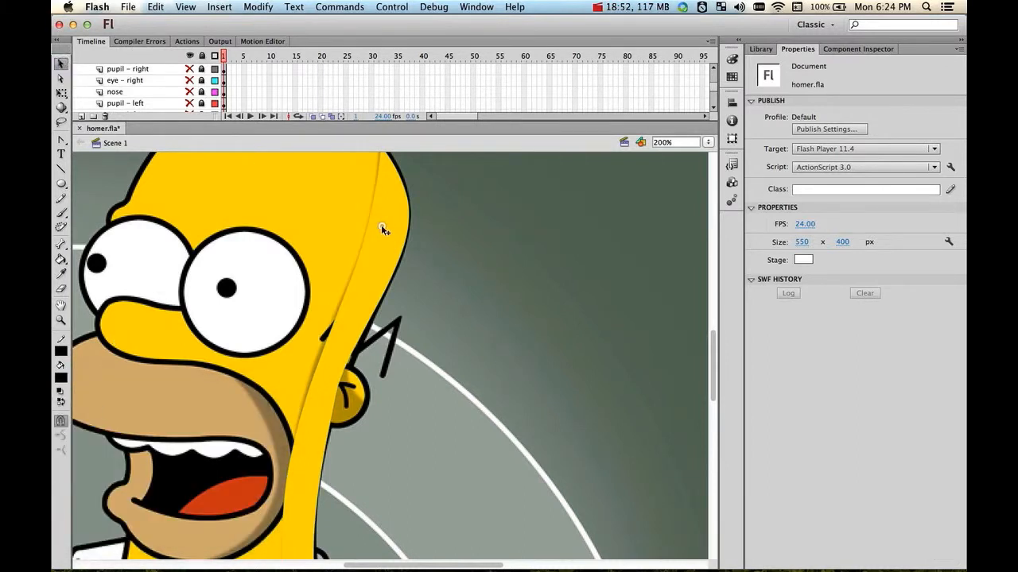
left_click(380, 224)
left_click(64, 378)
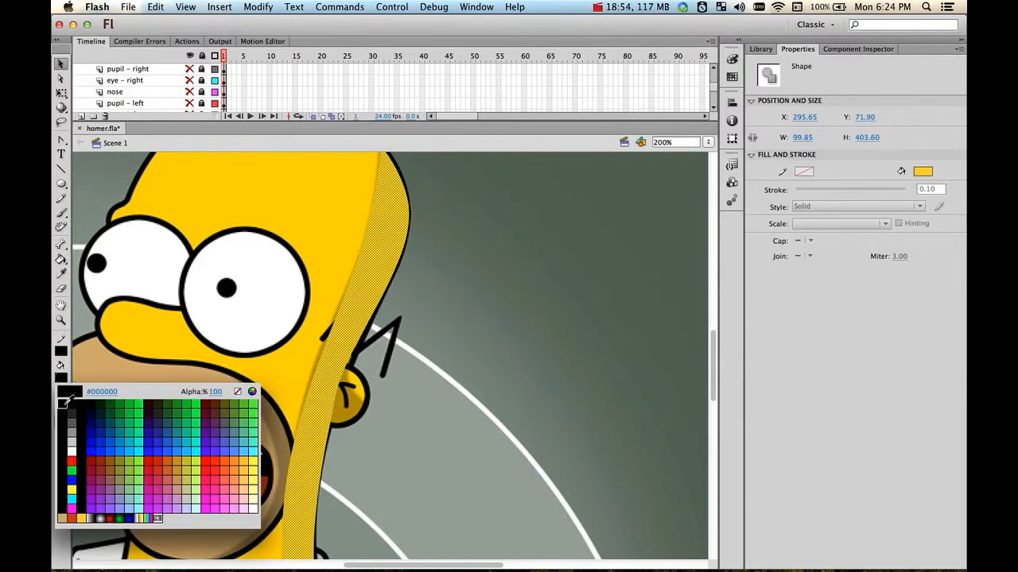
left_click(65, 404)
left_click(426, 362)
key("space")
mouse_move(475, 396)
left_mouse_down()
mouse_move(484, 220)
mouse_move(450, 396)
mouse_move(465, 425)
mouse_move(476, 393)
left_mouse_up()
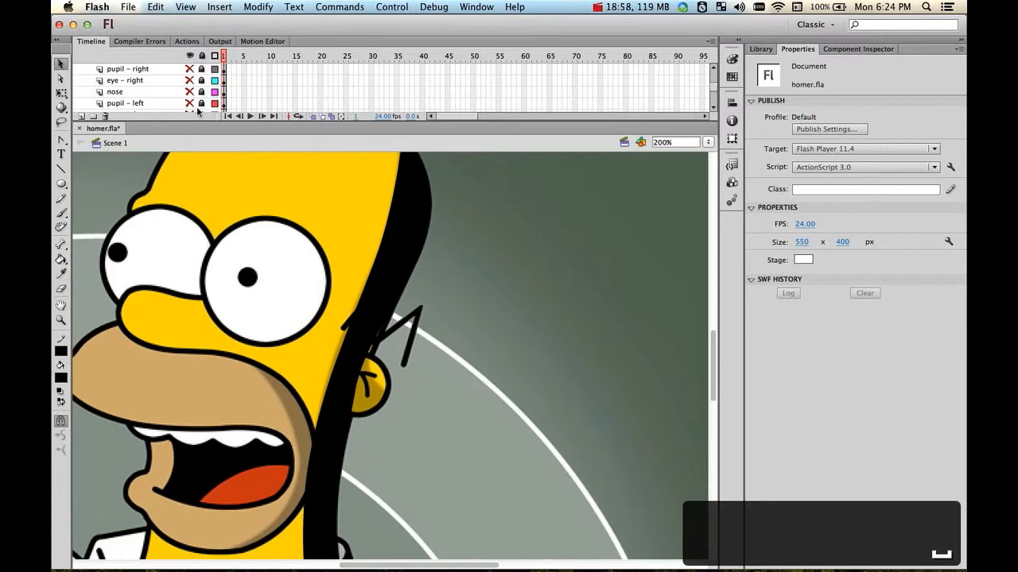
Show the head layer and all other illustration layers again, and hide the reference layer
mouse_move(225, 119)
left_mouse_down()
mouse_move(225, 234)
mouse_move(224, 121)
left_mouse_up()
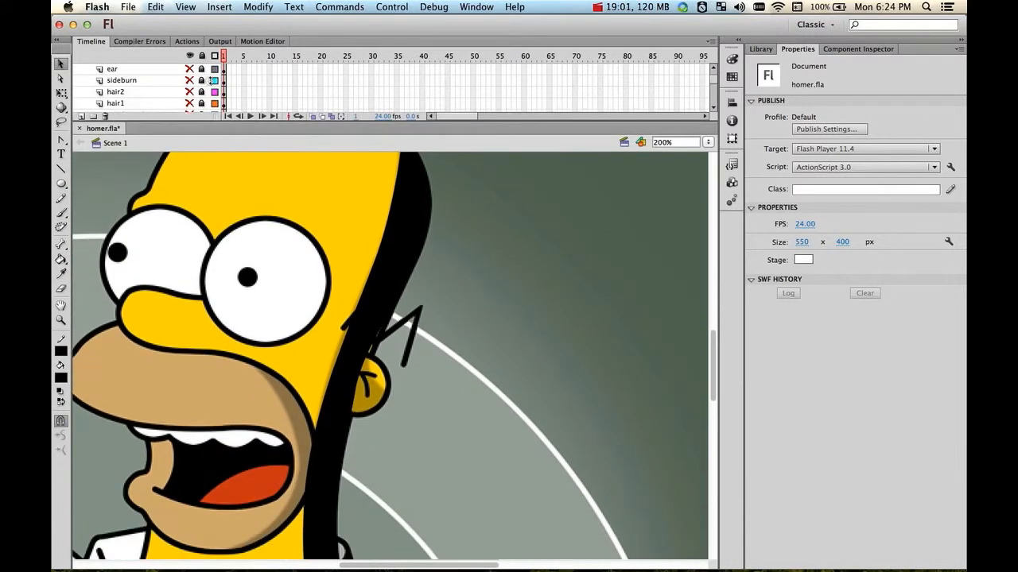
left_click(391, 271)
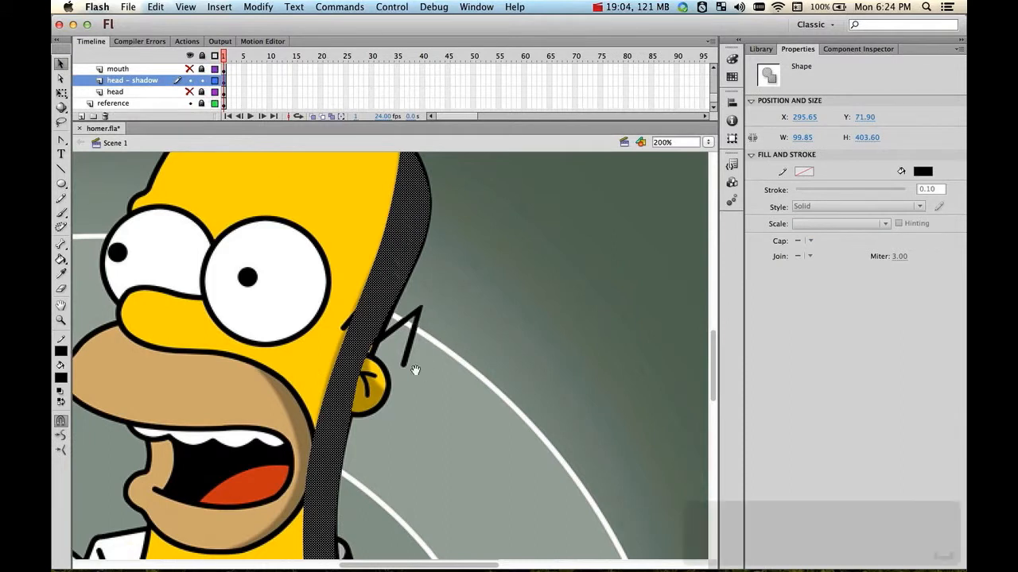
left_click_drag(414, 370, 405, 395)
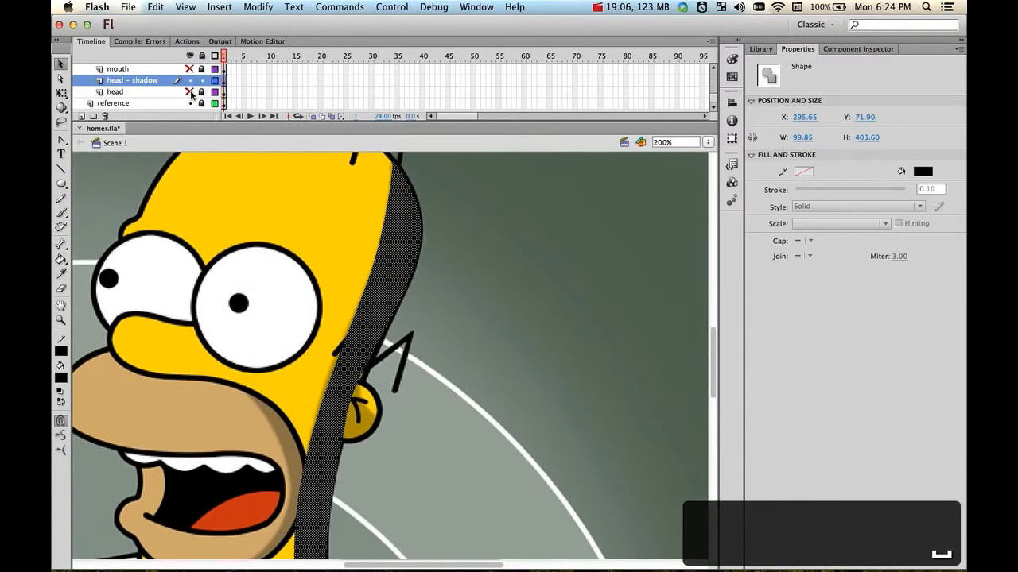
left_click(190, 92)
left_click(190, 103)
scroll(190, 100, "up", 5)
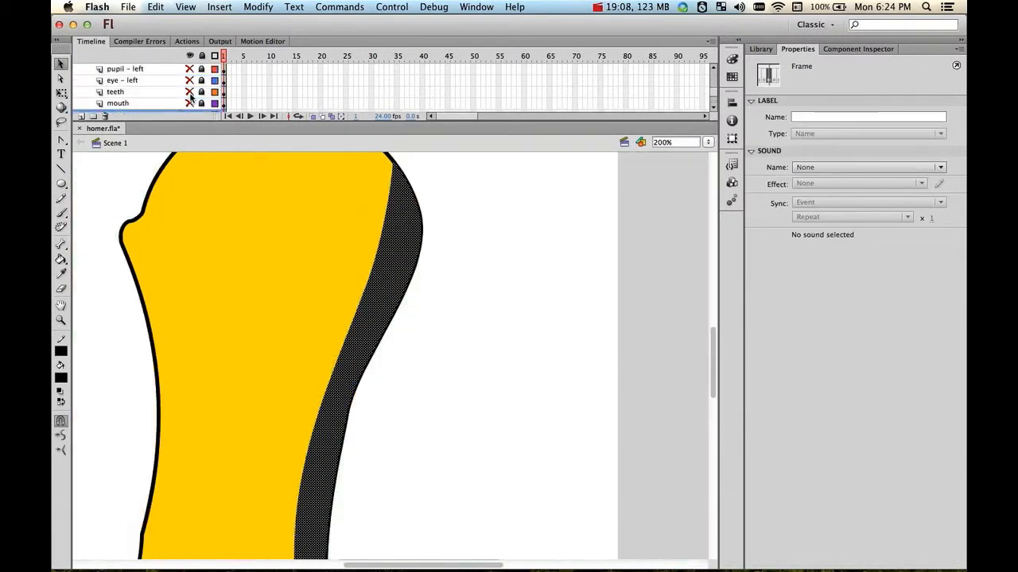
scroll(190, 80, "up", 3)
left_click(190, 69)
left_click(190, 69)
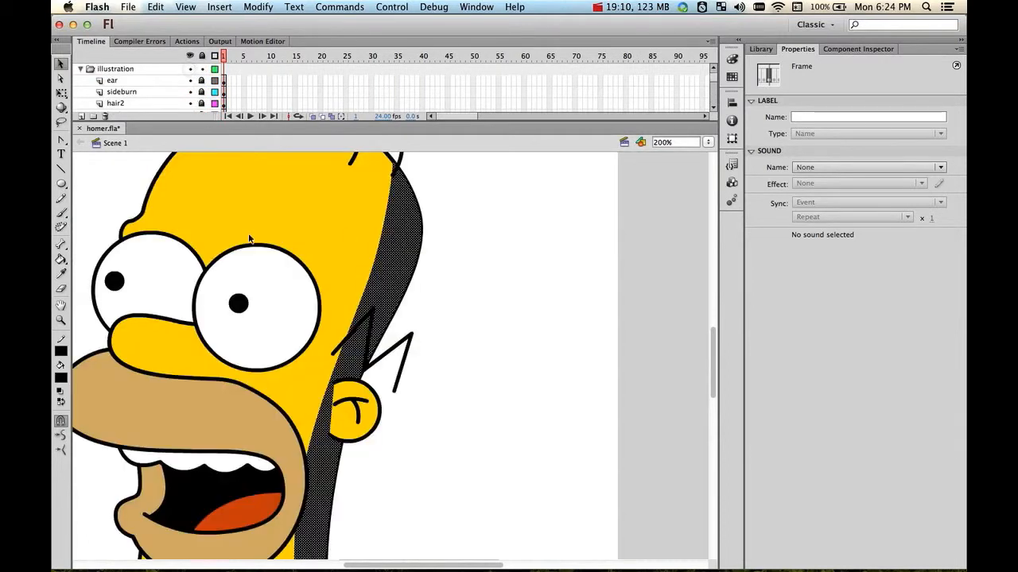
Lower the alpha of the head shadow's black fill to about 31% and deselect the shape
left_click(461, 337)
key("space")
left_click_drag(485, 465, 525, 289)
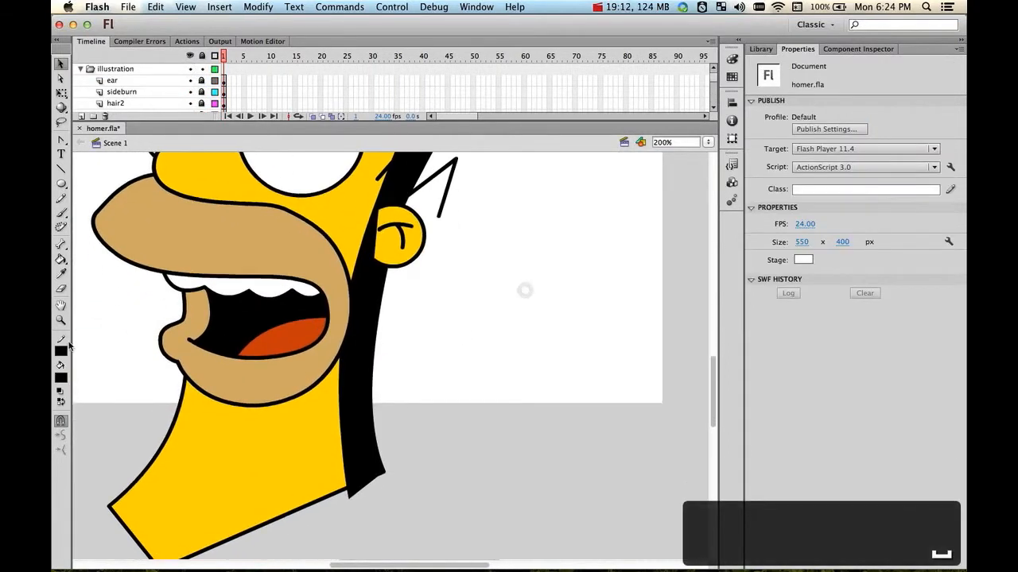
double_click(61, 321)
key("space")
left_click_drag(504, 325, 452, 390)
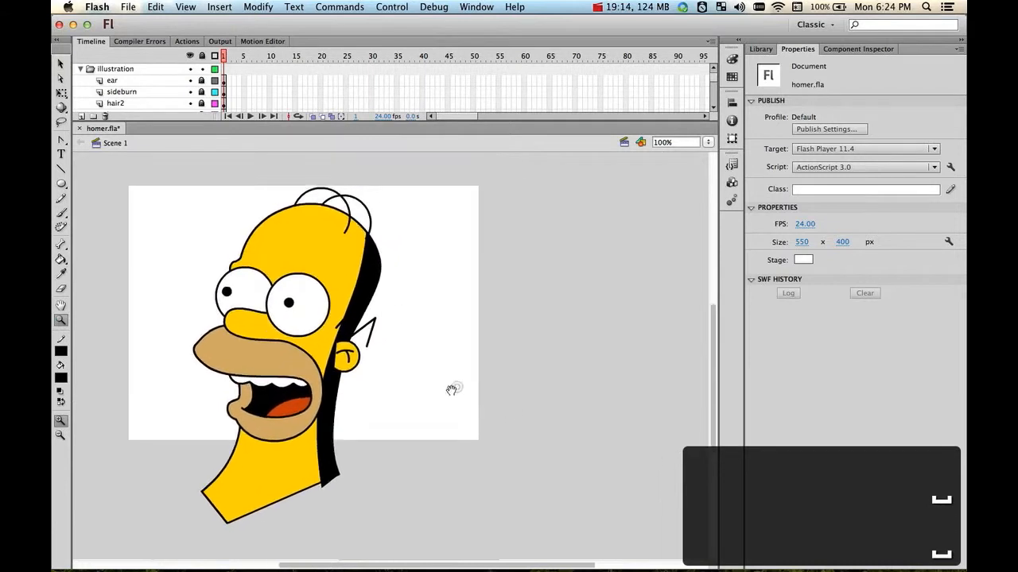
key("v")
left_click(366, 283)
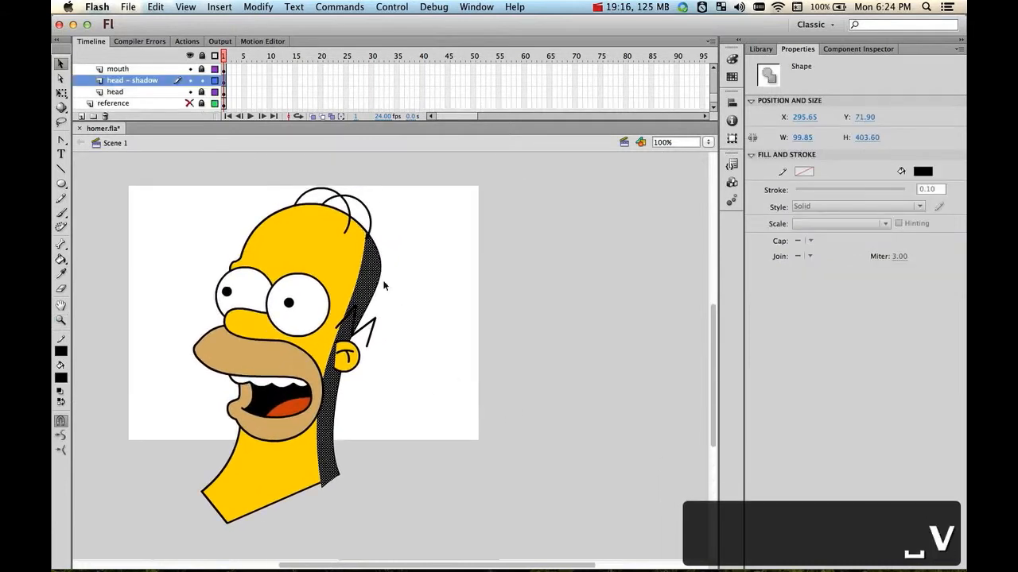
left_click(732, 59)
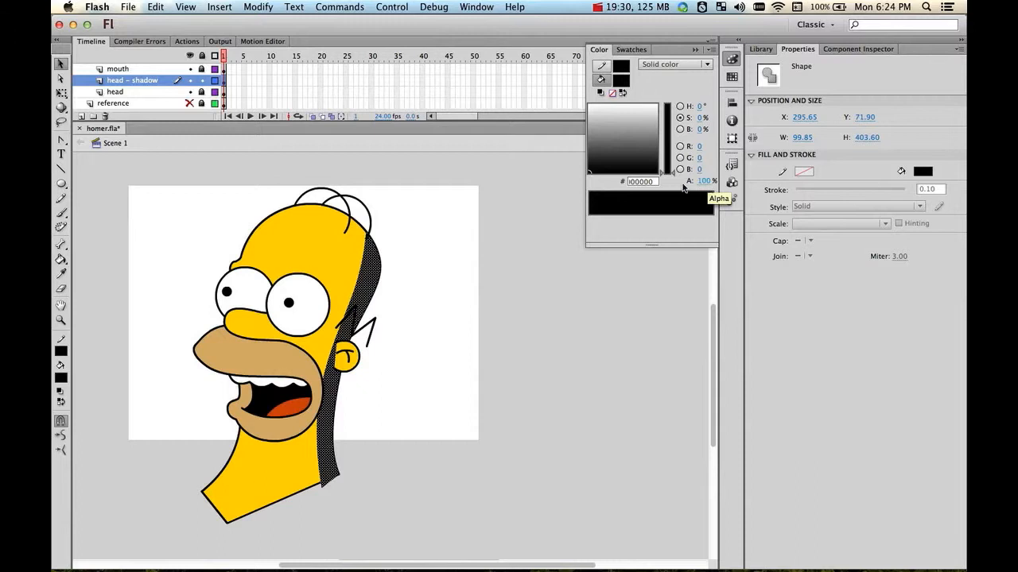
left_click_drag(706, 184, 671, 191)
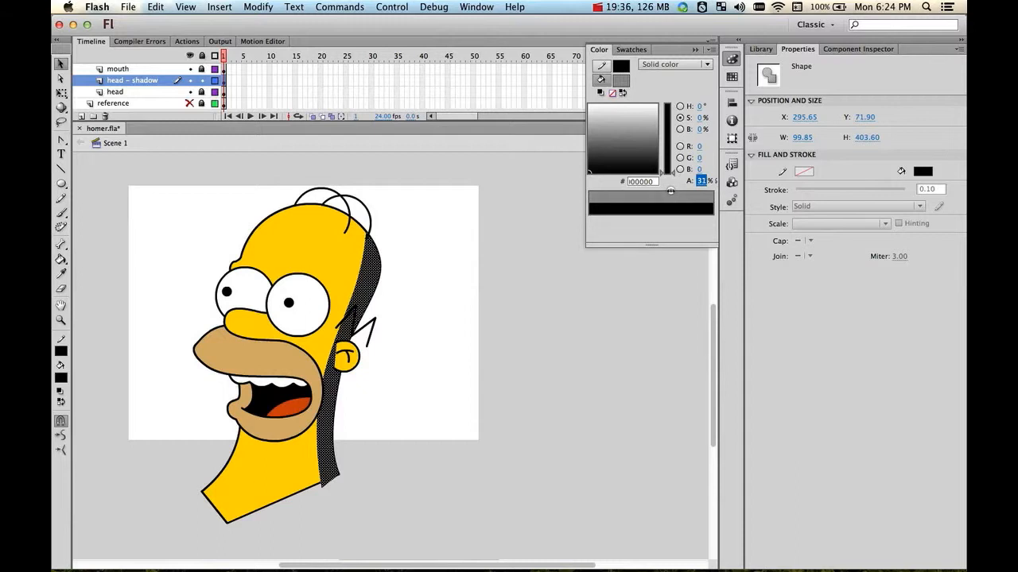
left_click(633, 284)
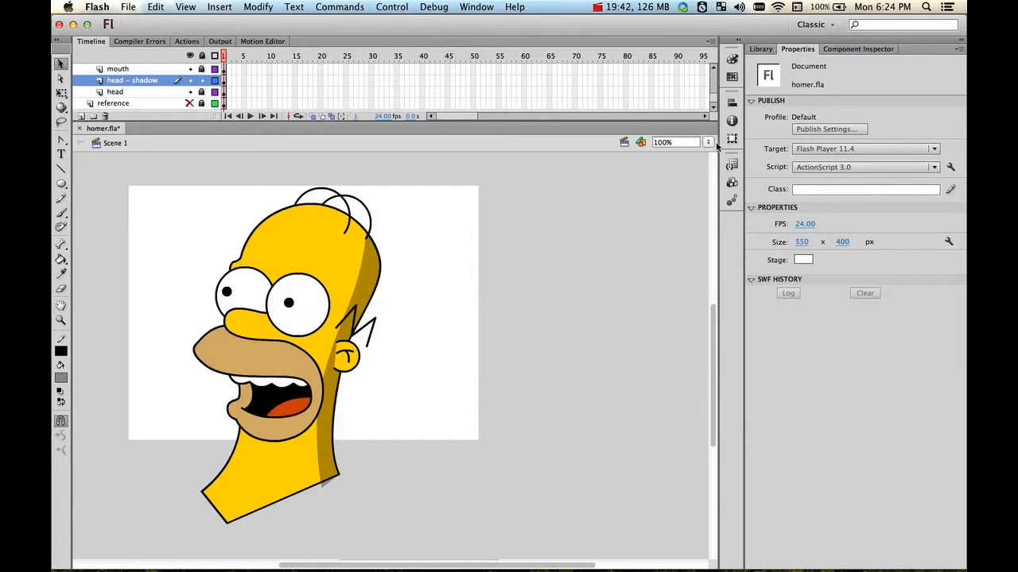
Set the alpha of the head shadow's fill to 20% and deselect the shape
left_click(364, 276)
left_click(731, 58)
left_click(703, 181)
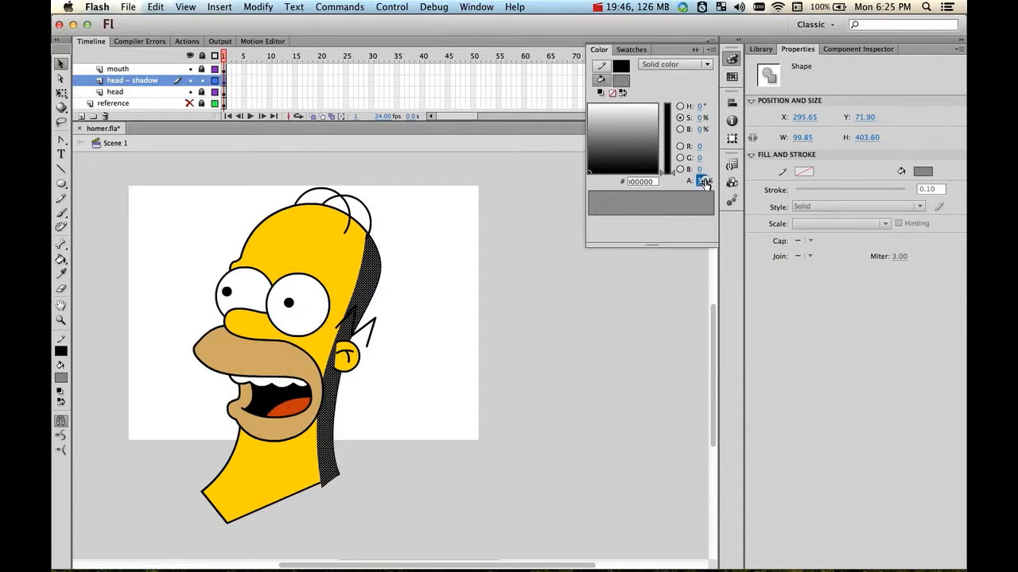
type("20")
key("Return")
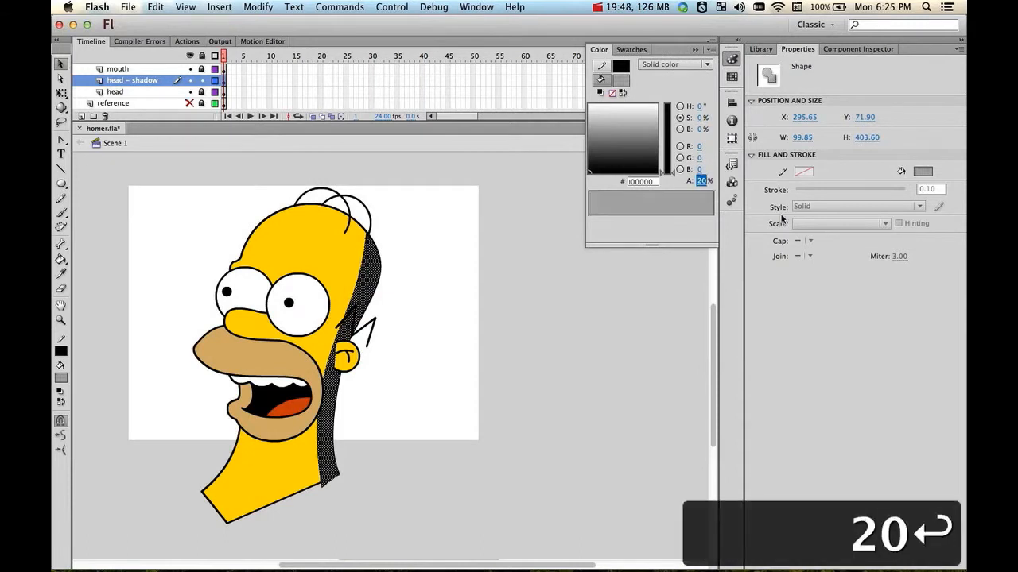
left_click(568, 369)
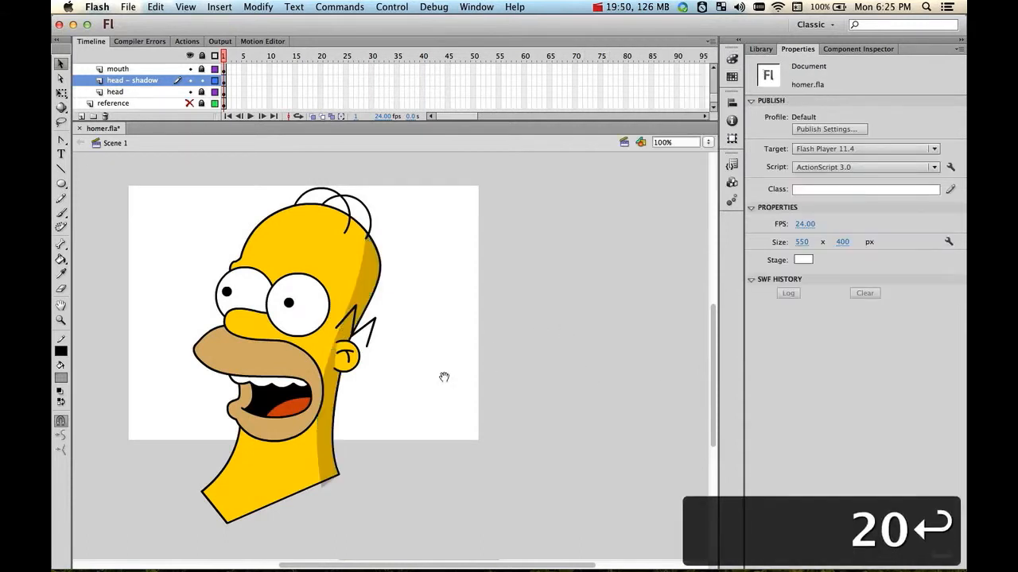
Lock the head - shadow layer and add a new layer named "ear - shadow" directly above the ear layer
left_click_drag(442, 377, 462, 370)
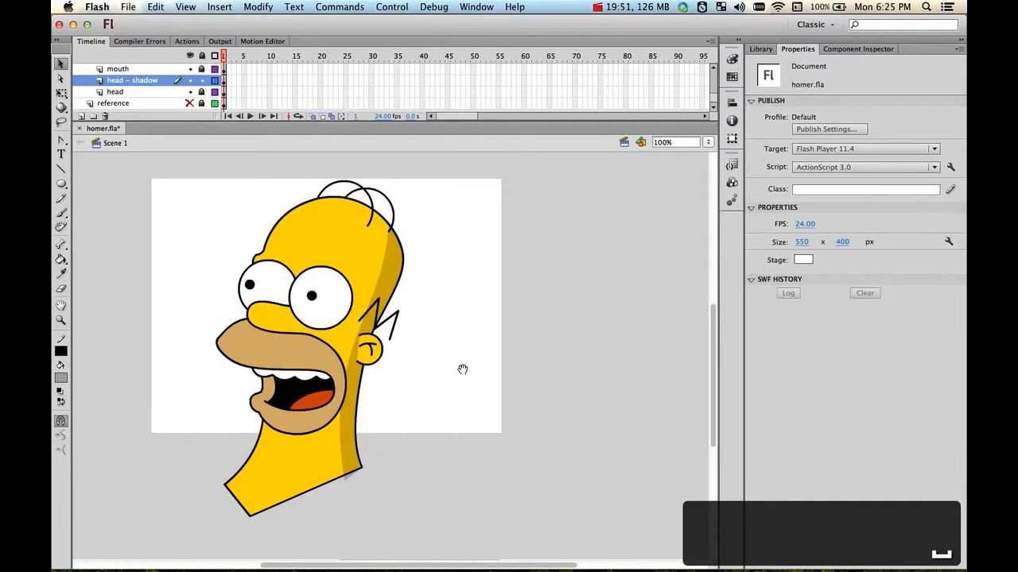
key("z")
left_click(371, 359)
left_click(401, 352)
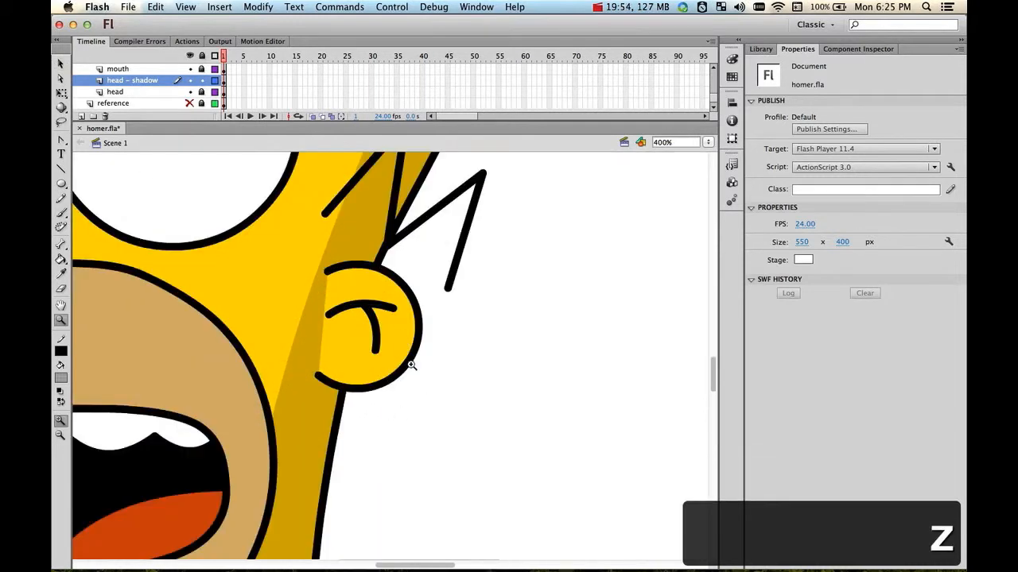
key("space")
left_click_drag(413, 367, 409, 434)
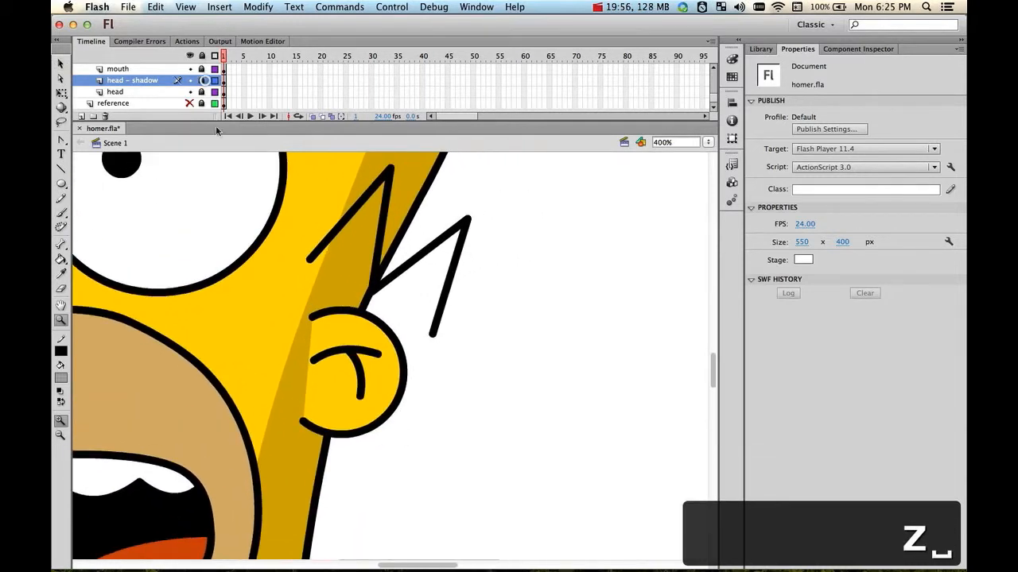
scroll(141, 93, "up", 5)
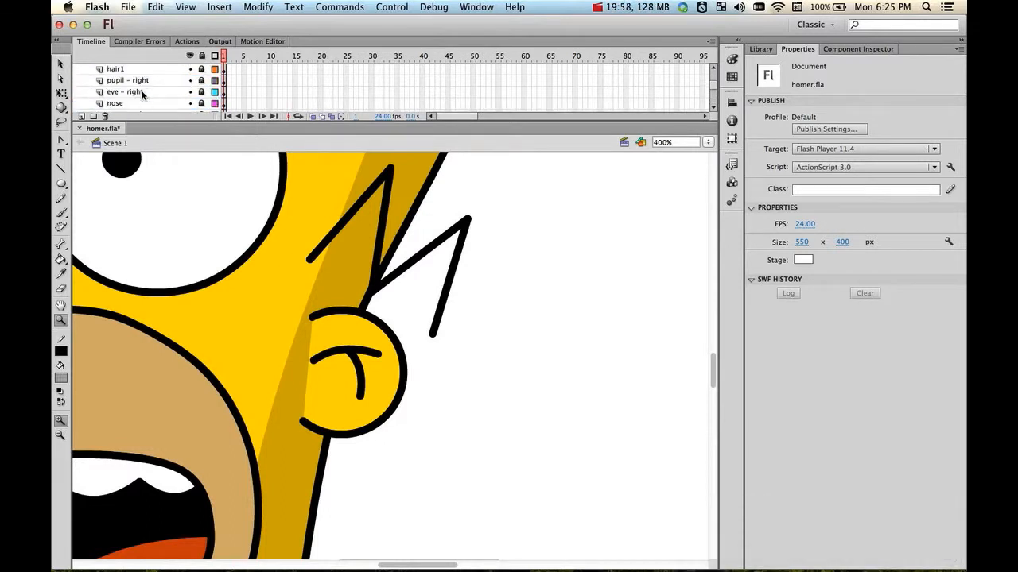
scroll(142, 94, "up", 3)
left_click(148, 80)
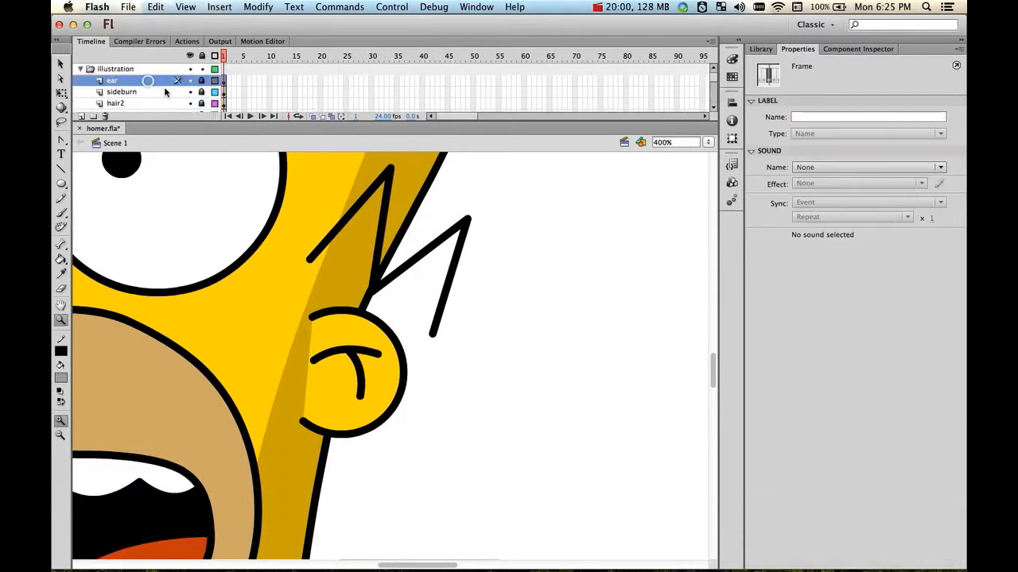
left_click(80, 116)
double_click(127, 80)
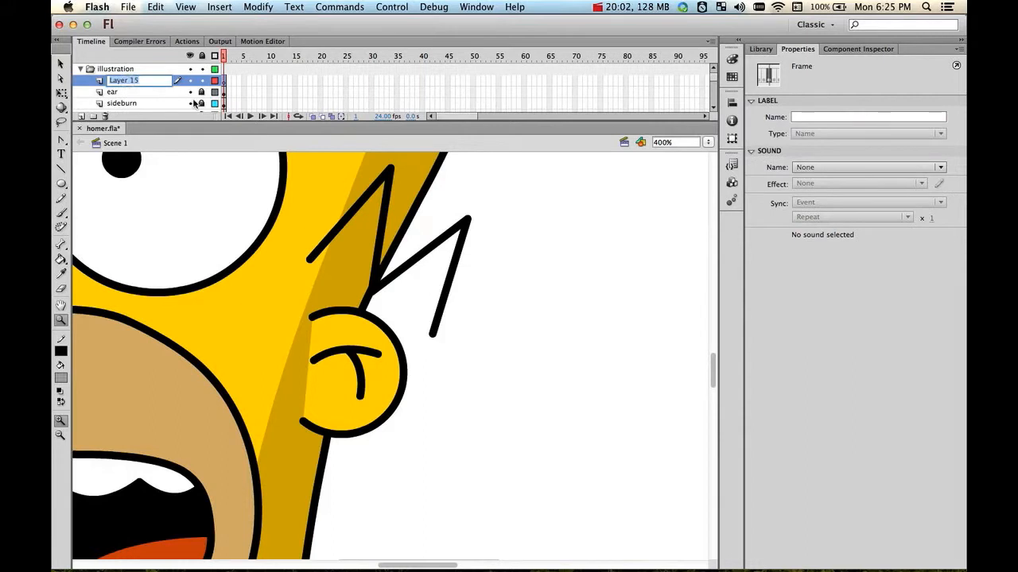
type("ear - shadow")
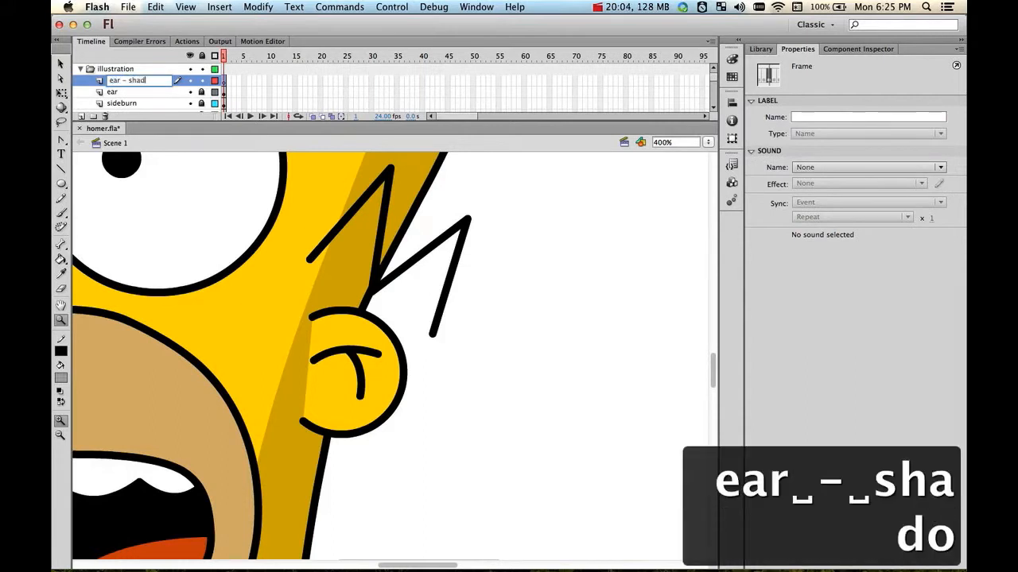
key("Return")
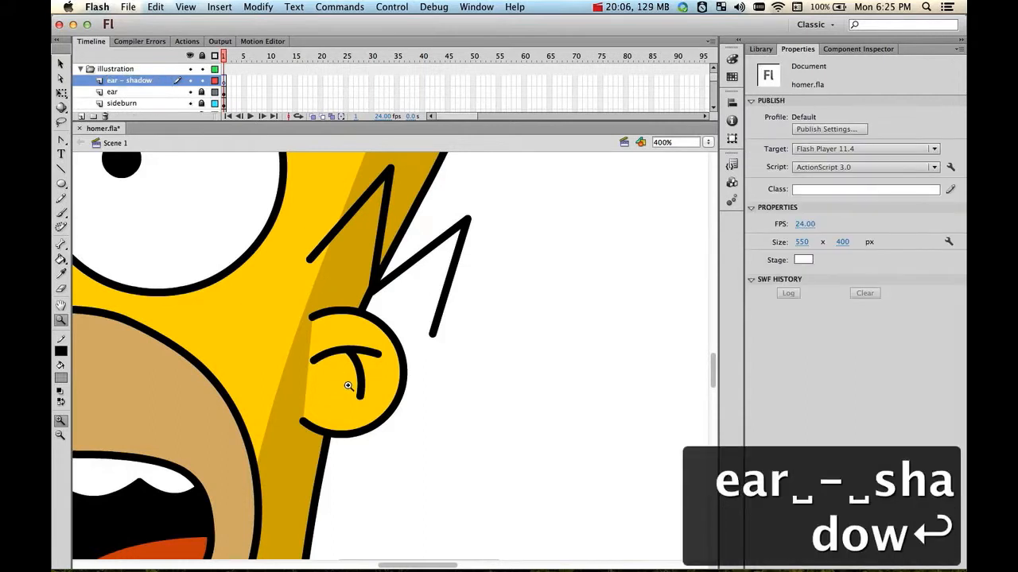
Unlock the ear layer, copy the ear's yellow fill, and paste it in place on the ear - shadow layer
key("v")
left_click(201, 92)
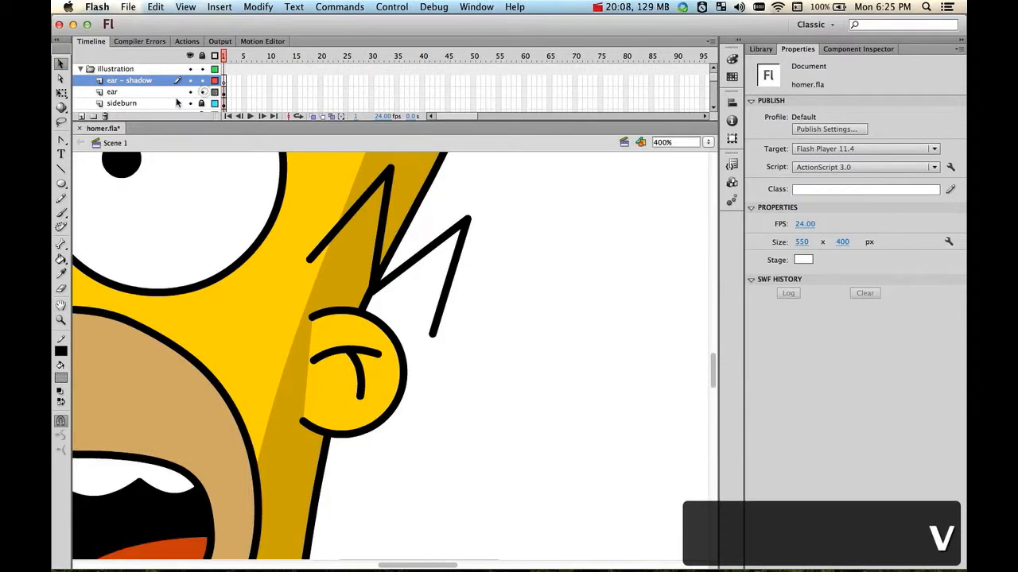
left_click(352, 374)
key("super+c")
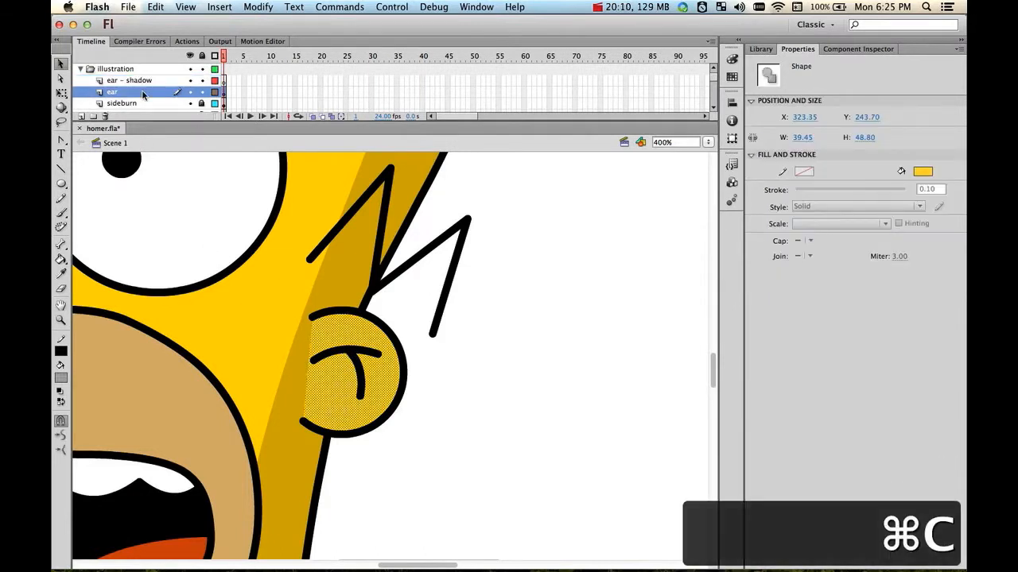
left_click(141, 80)
right_click(502, 351)
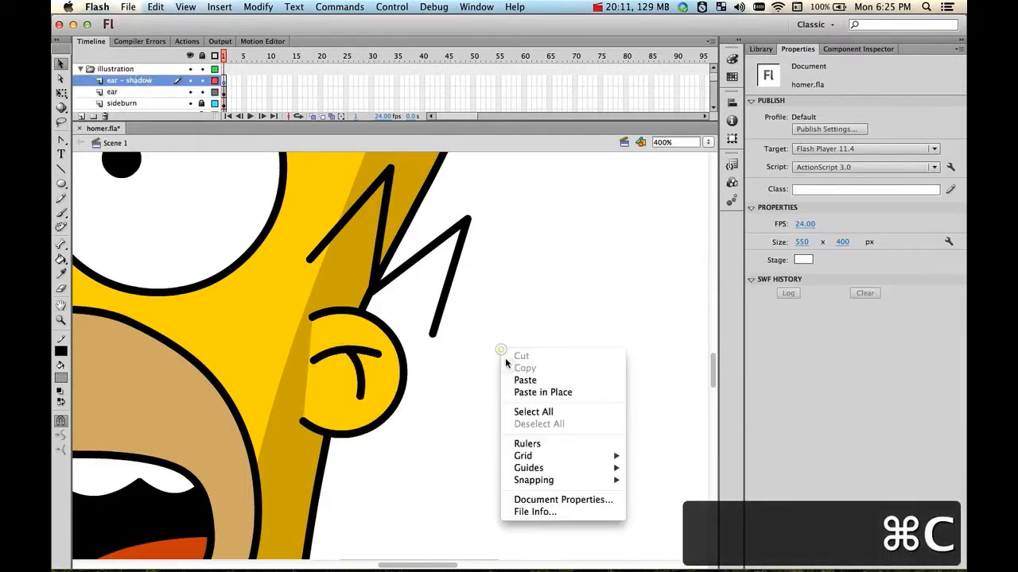
left_click(542, 392)
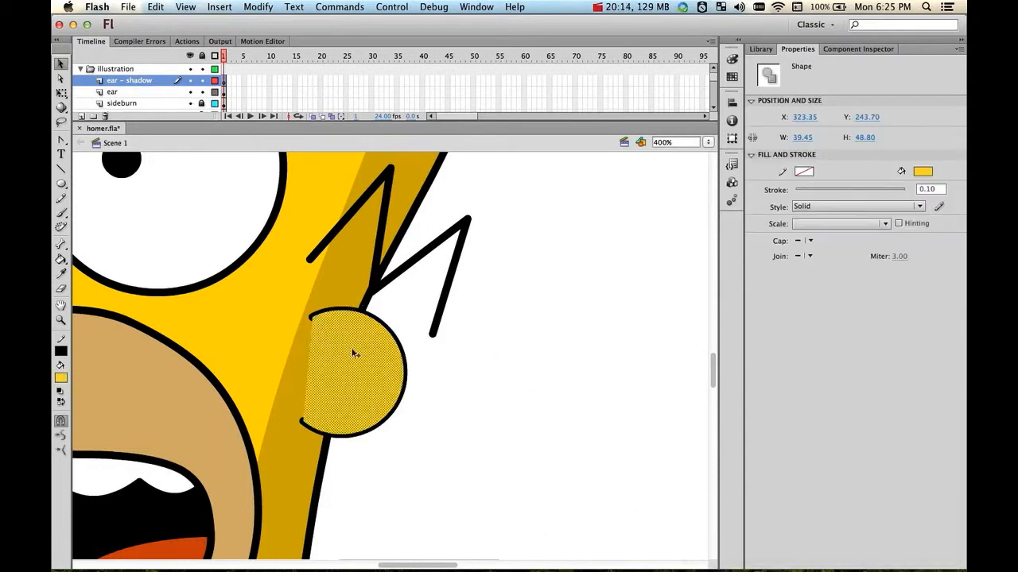
Set the fill color of the pasted ear shape to black (#000000) and deselect it
left_click(61, 378)
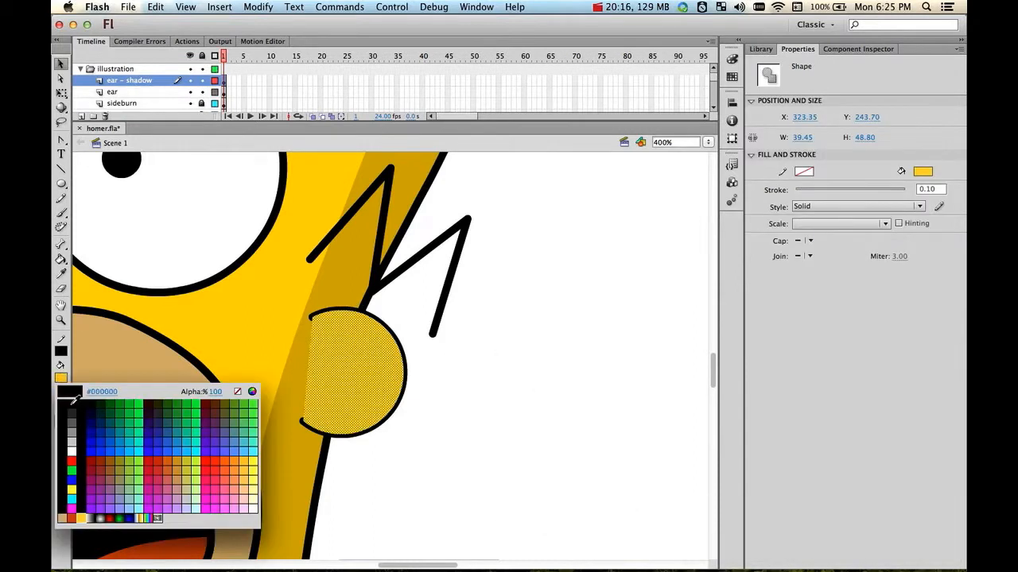
left_click(72, 402)
left_click(438, 367)
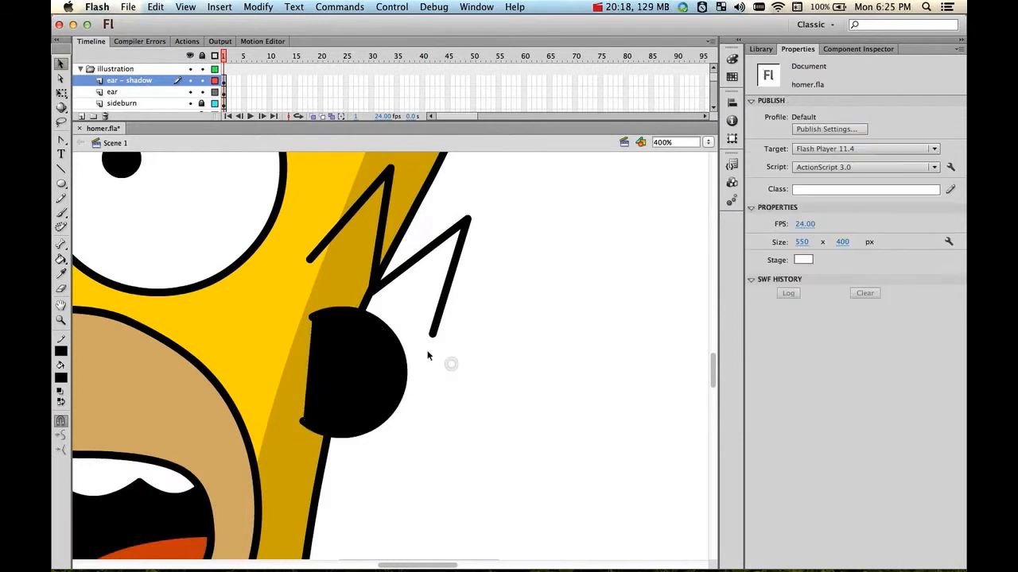
Hide and collapse the illustration folder, and show the reference layer
left_click(190, 71)
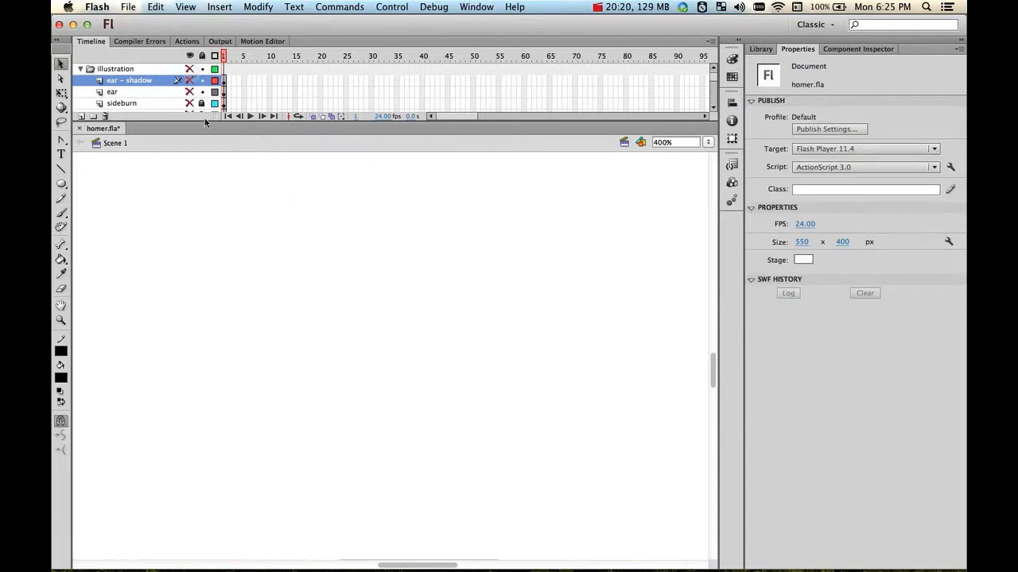
left_click(86, 70)
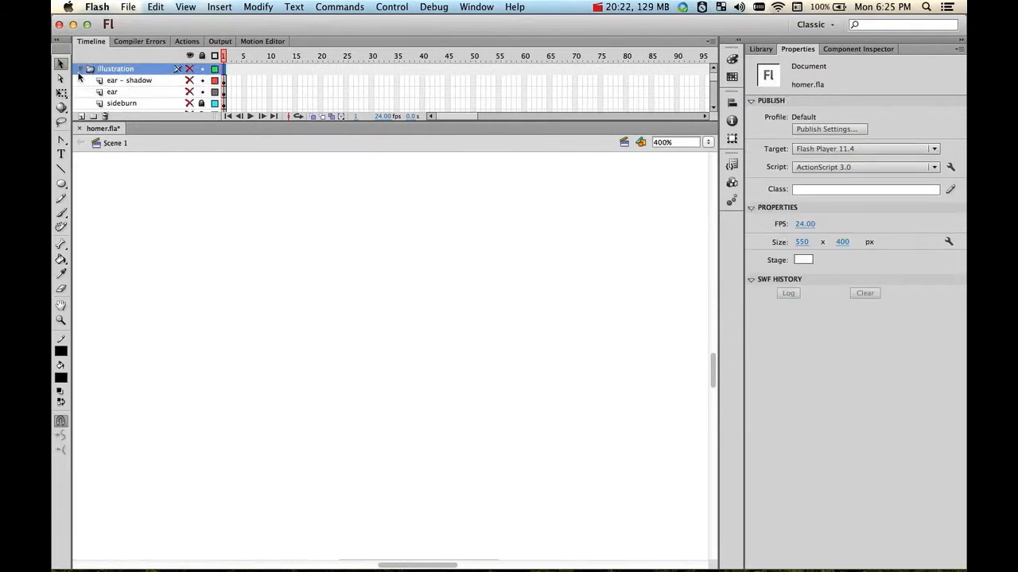
left_click(80, 69)
left_click(189, 80)
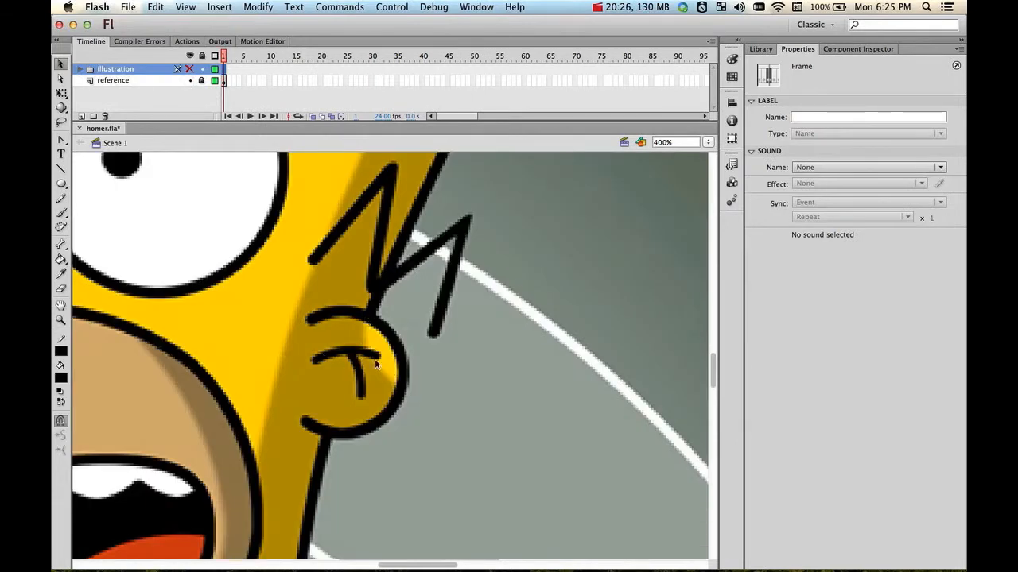
Expand the illustration folder, show only its ear - shadow layer, and display that layer's shape as an outline
left_click(82, 70)
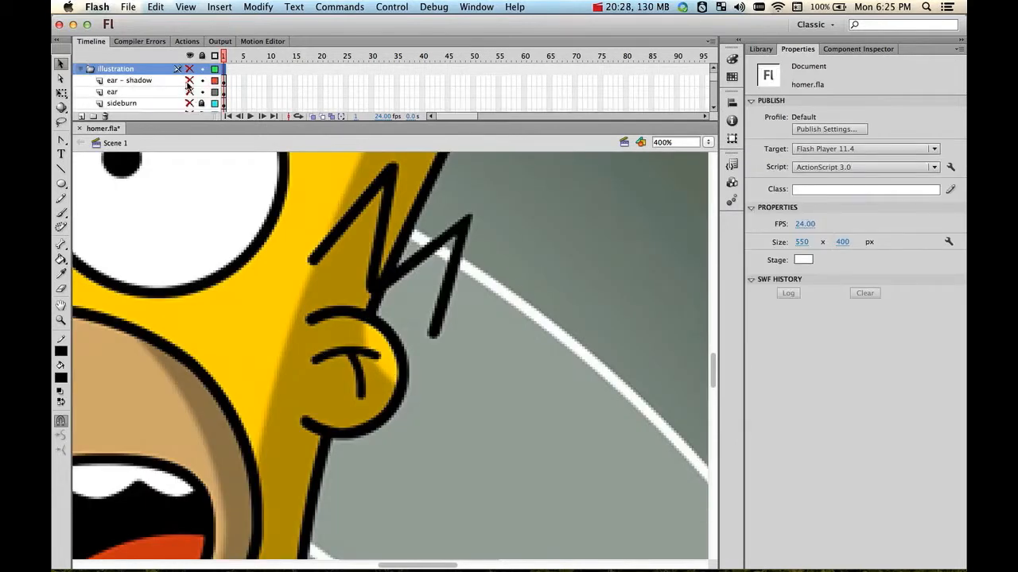
left_click(188, 81)
left_click(360, 358)
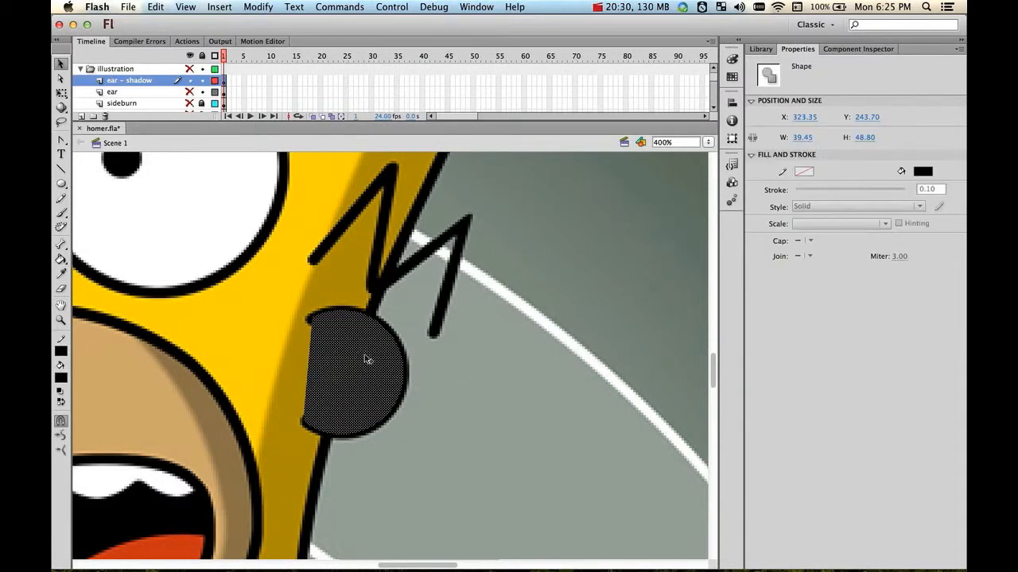
left_click(215, 80)
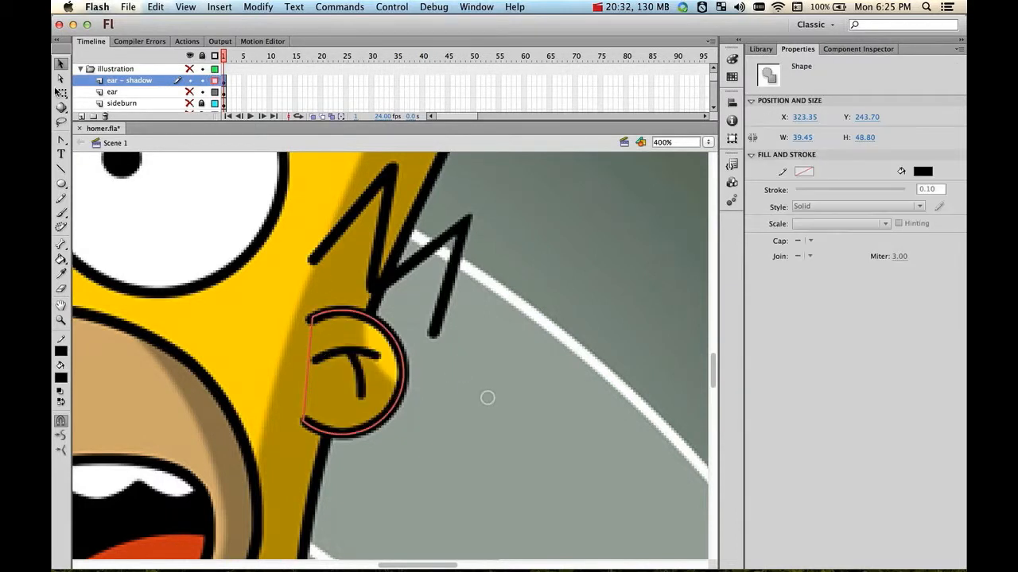
Draw a straight diagonal line about 24 px wide and 50.5 px tall across the ear shape, roughly along the reference shadow's edge
left_click(62, 183)
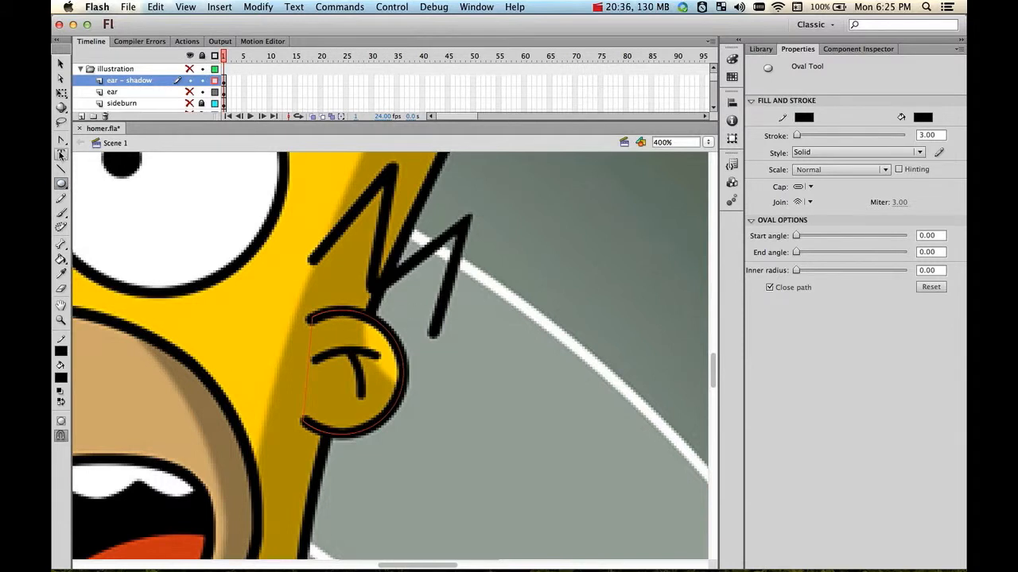
key("n")
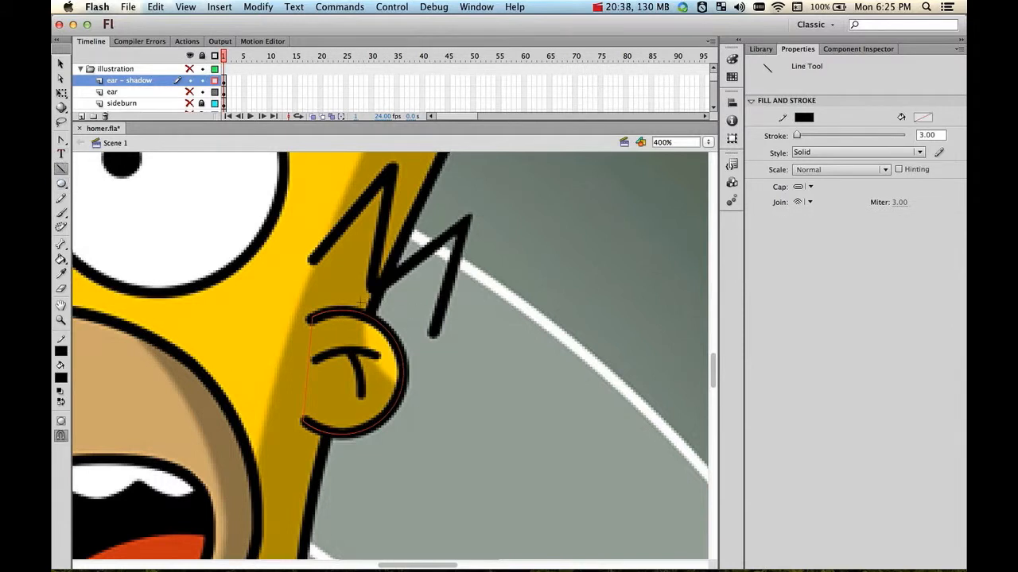
left_click_drag(365, 309, 419, 426)
Restore the filled display of ear - shadow and set the diagonal line's stroke color to blue
left_click(215, 81)
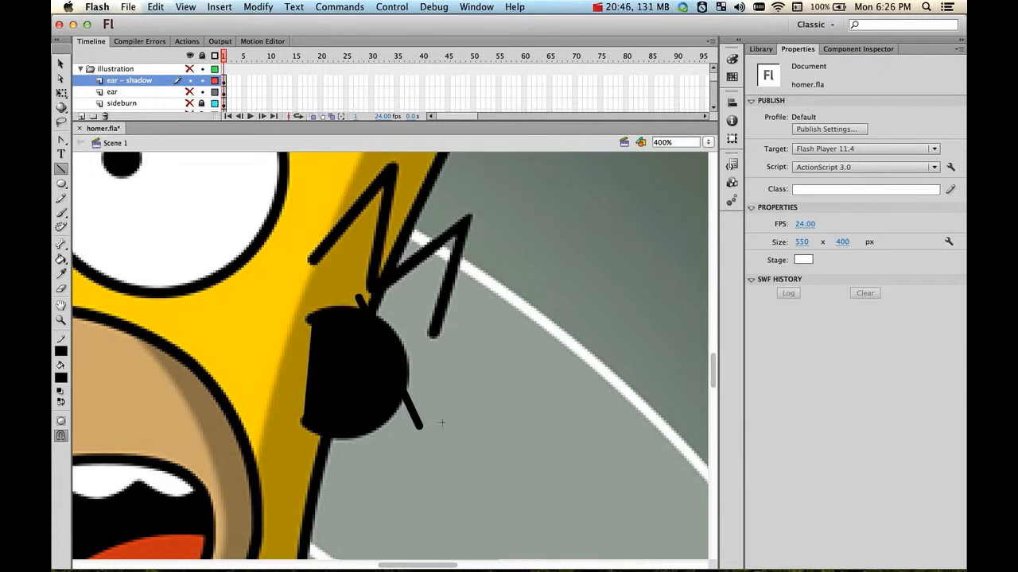
key("v")
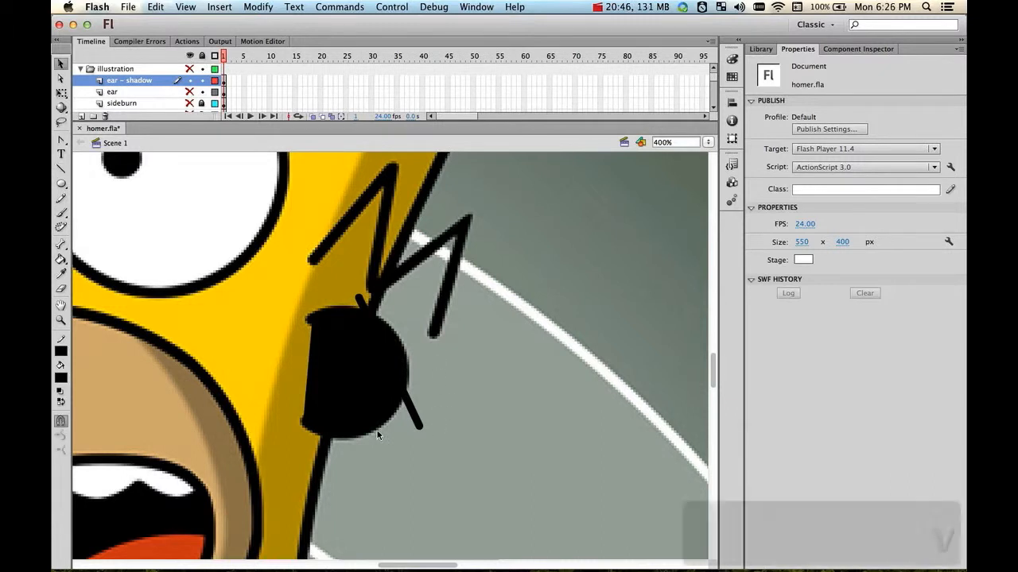
left_click(363, 357)
left_click(386, 353)
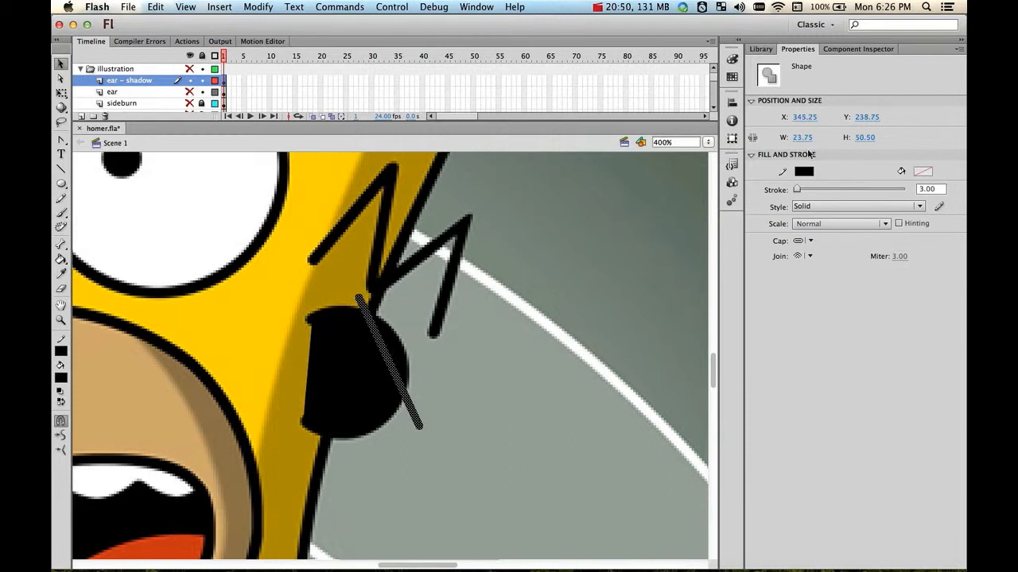
left_click(803, 171)
left_click(802, 243)
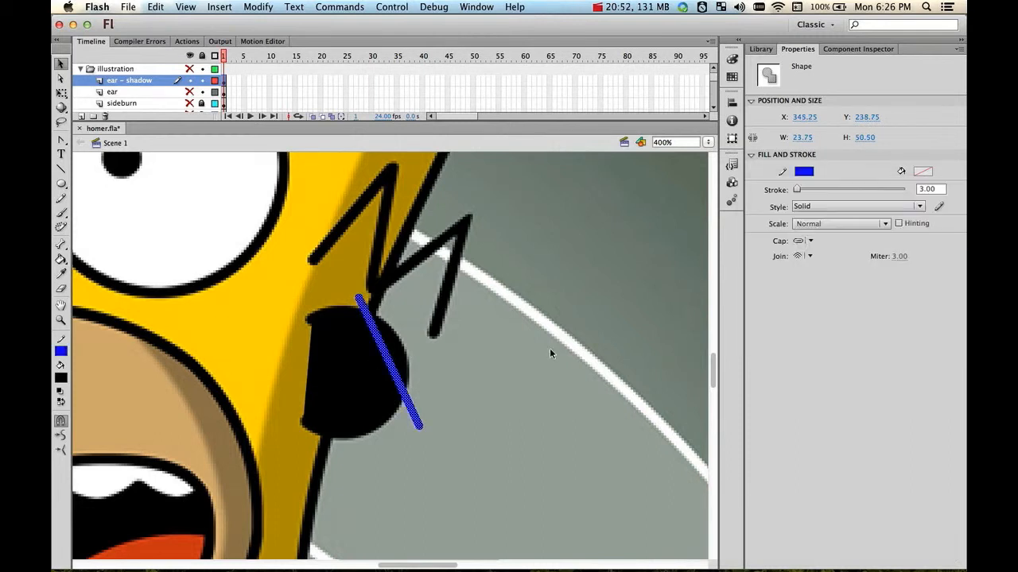
Display ear - shadow as an outline, bend its diagonal line along the reference shadow's edge, and restore the filled display
left_click(215, 81)
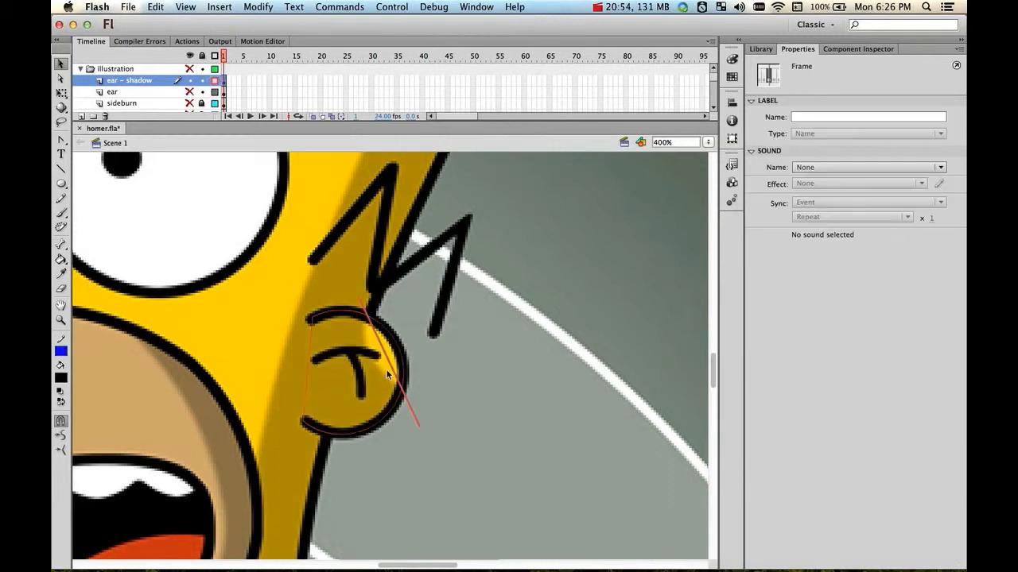
left_click(447, 361)
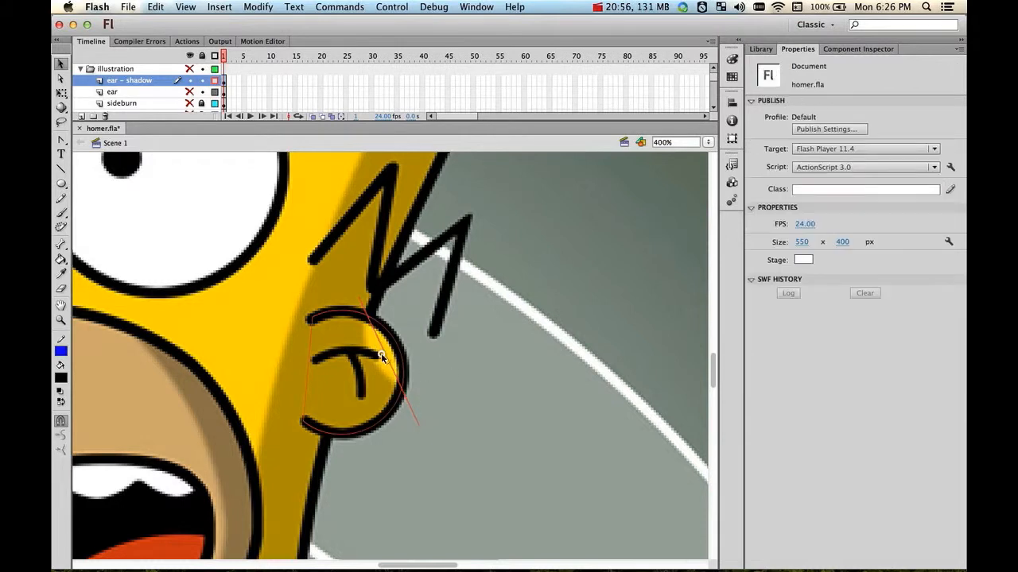
left_click_drag(382, 352, 370, 357)
left_click(215, 81)
Delete the black fill on the lit side of the curve, along with the blue dividing line
left_click(390, 347)
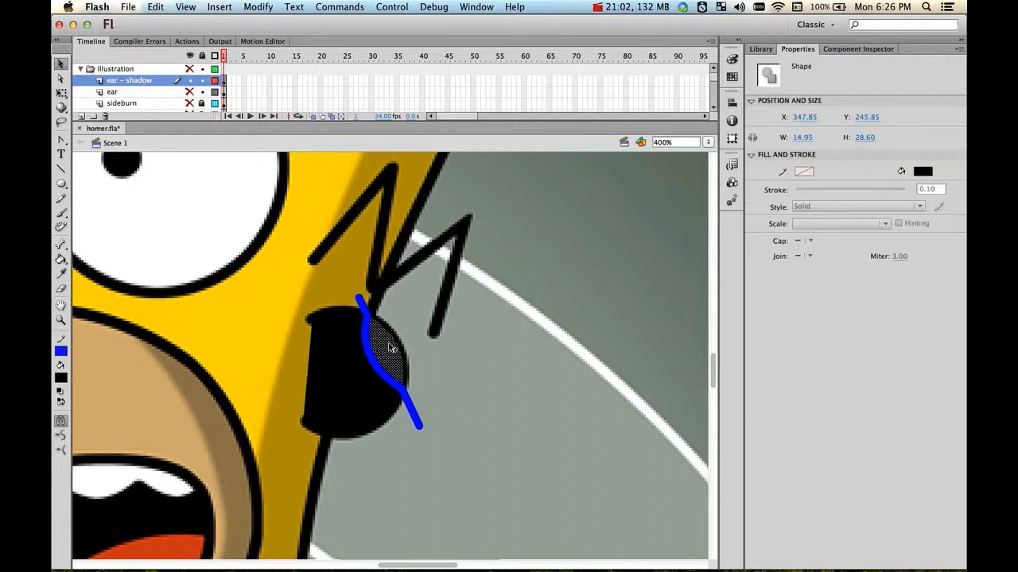
key("BackSpace")
left_click(366, 307)
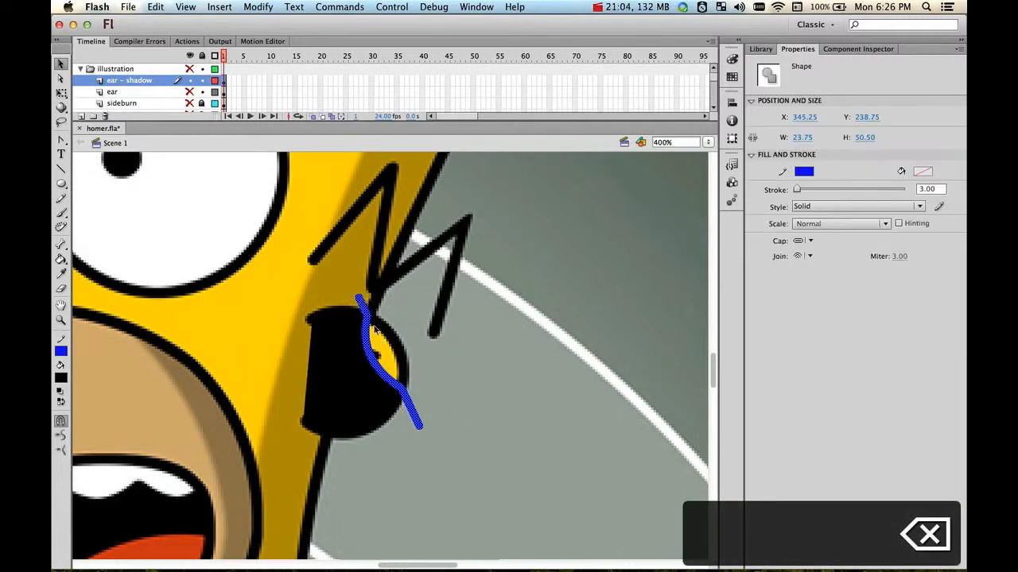
key("BackSpace")
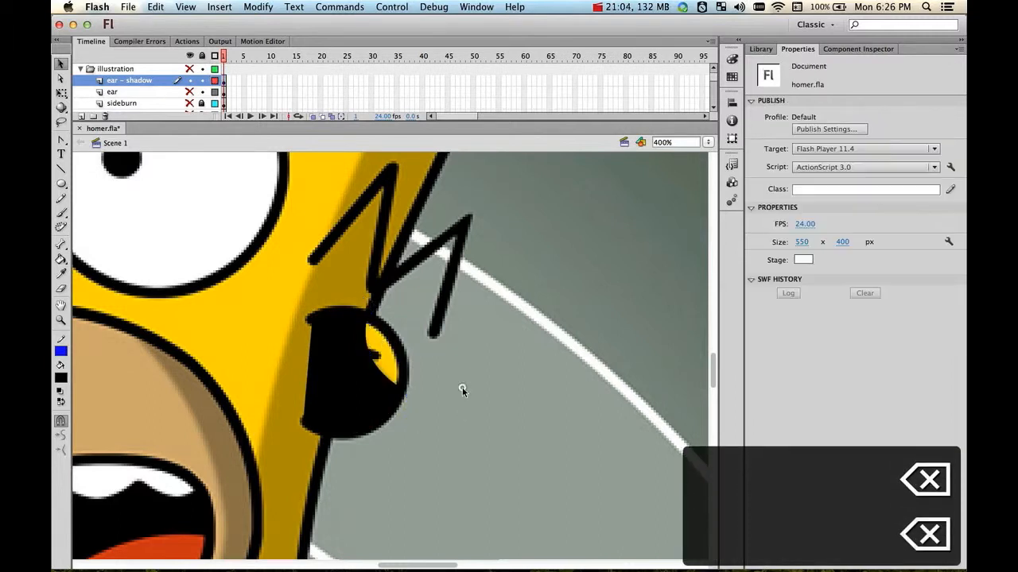
Show all layers and set the ear shadow's black fill to 20% alpha
left_click(189, 81)
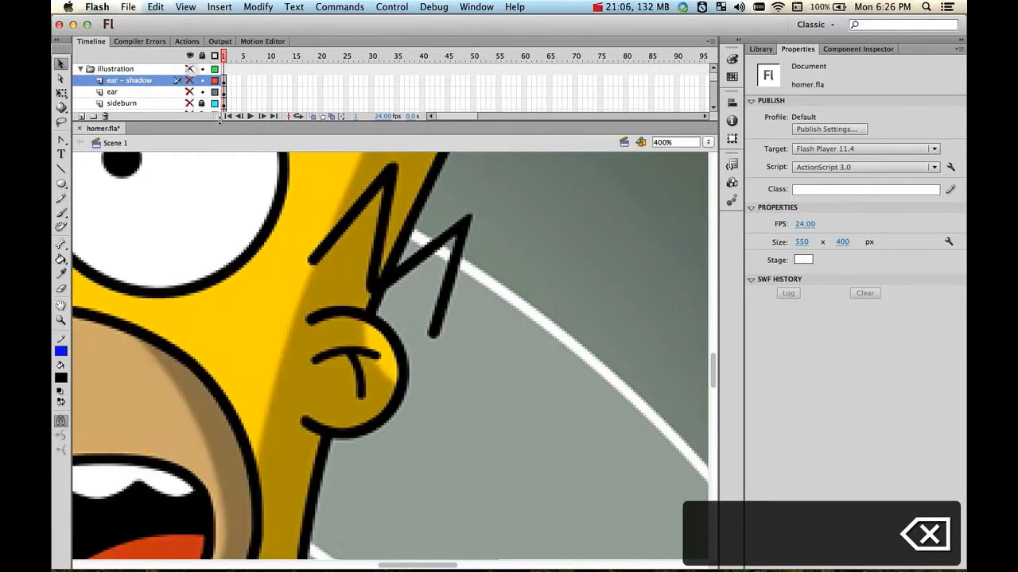
left_click(189, 56)
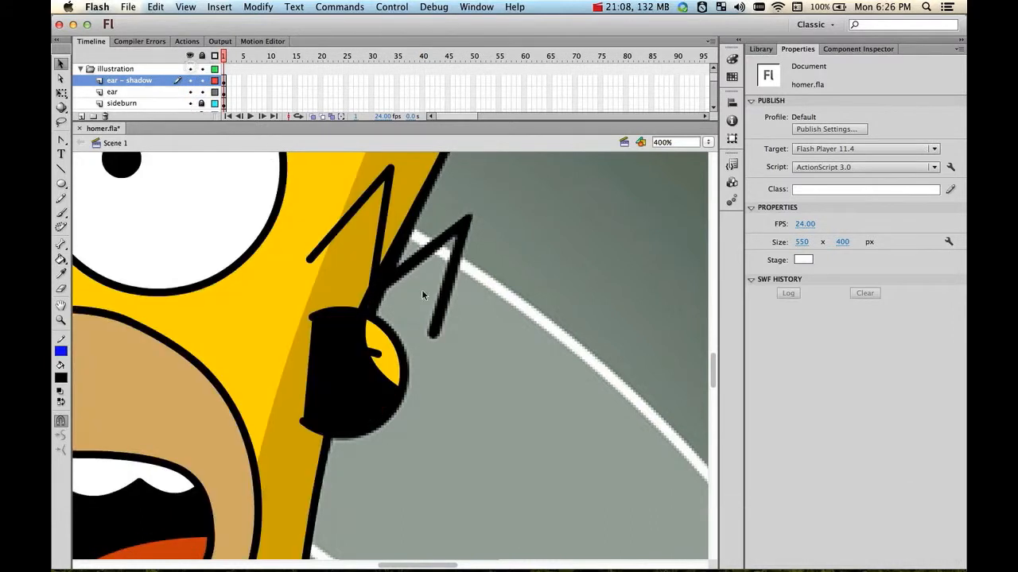
left_click(332, 344)
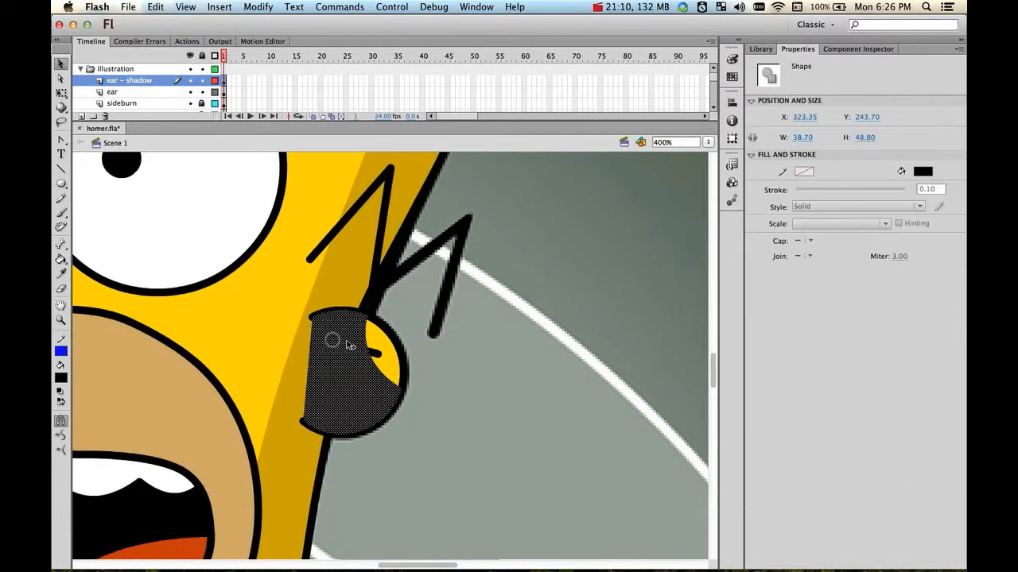
left_click(732, 59)
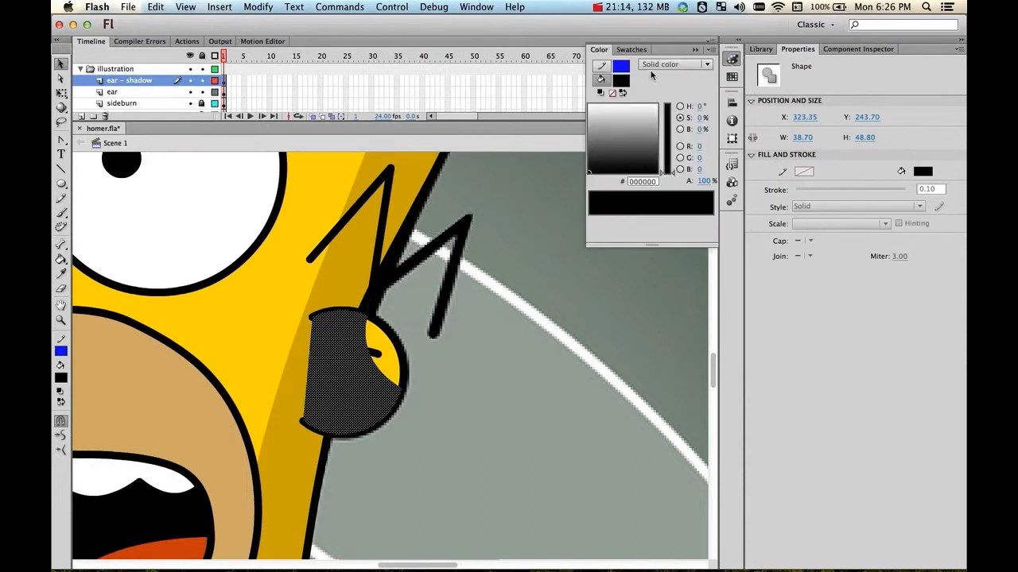
left_click(705, 181)
type("20")
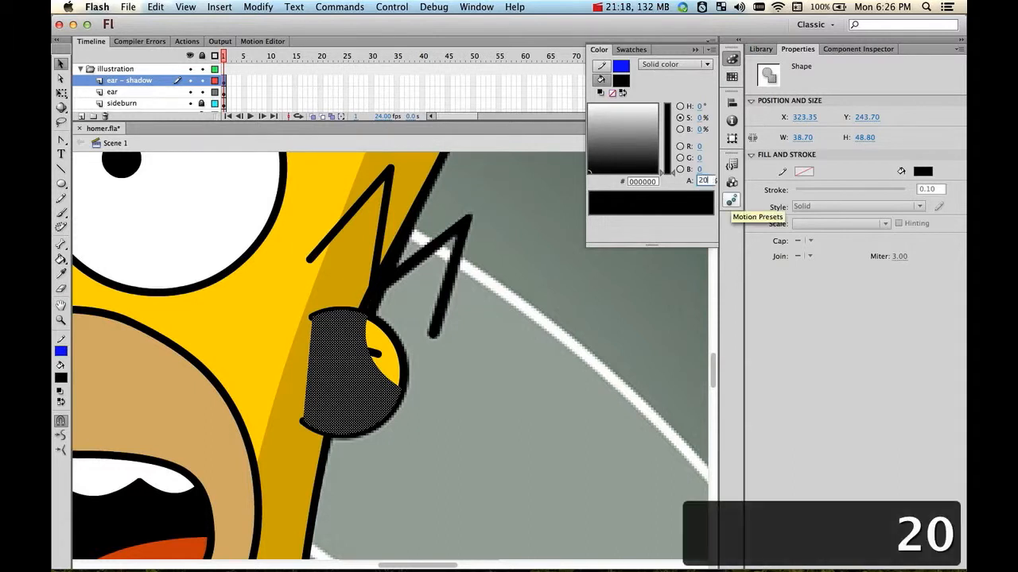
key("Return")
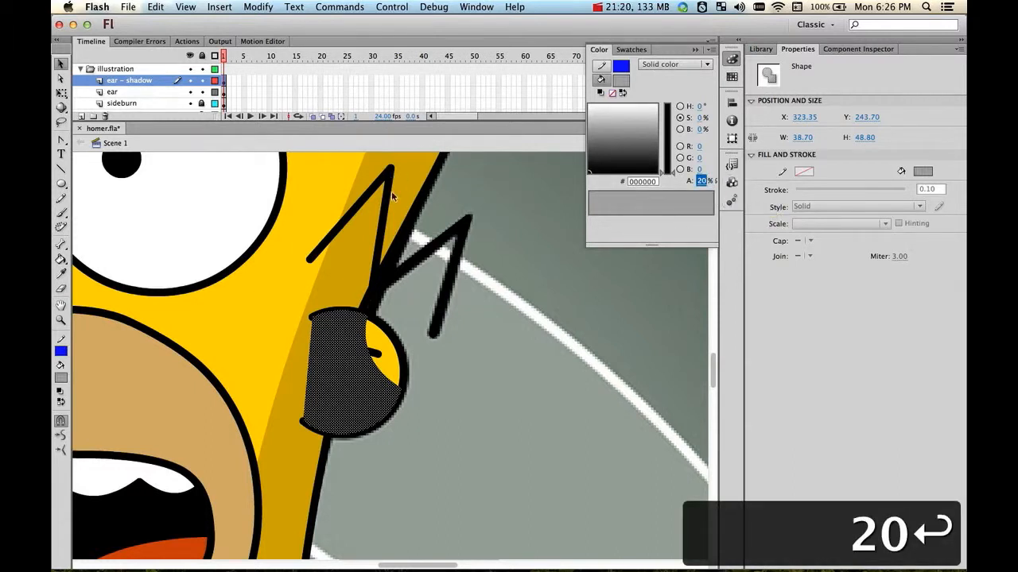
left_click(490, 410)
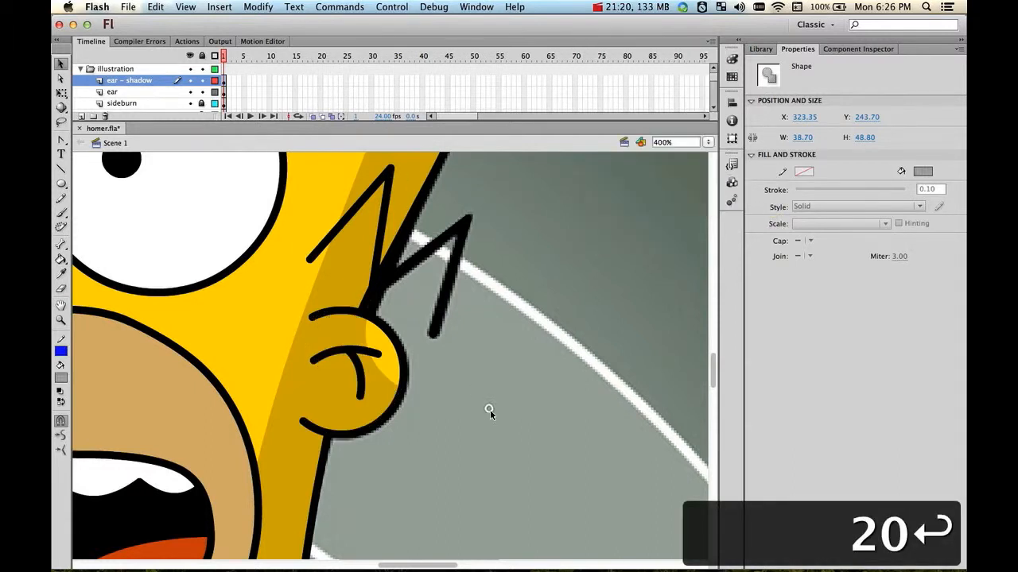
Compare the illustration with the reference image by toggling its folder's visibility, and lock the ear - shadow and ear layers
double_click(60, 320)
left_click_drag(453, 404, 491, 388)
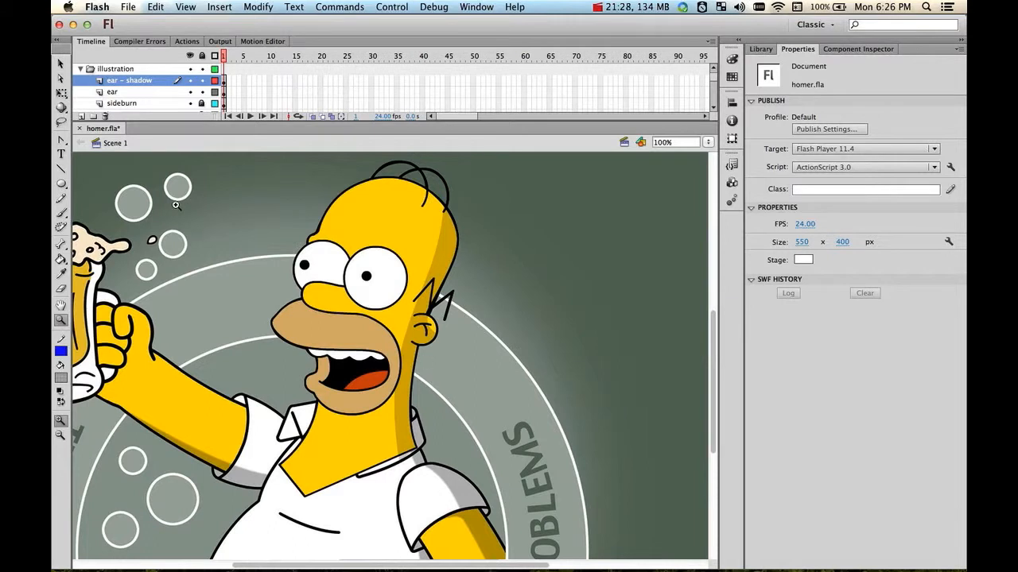
left_click(191, 69)
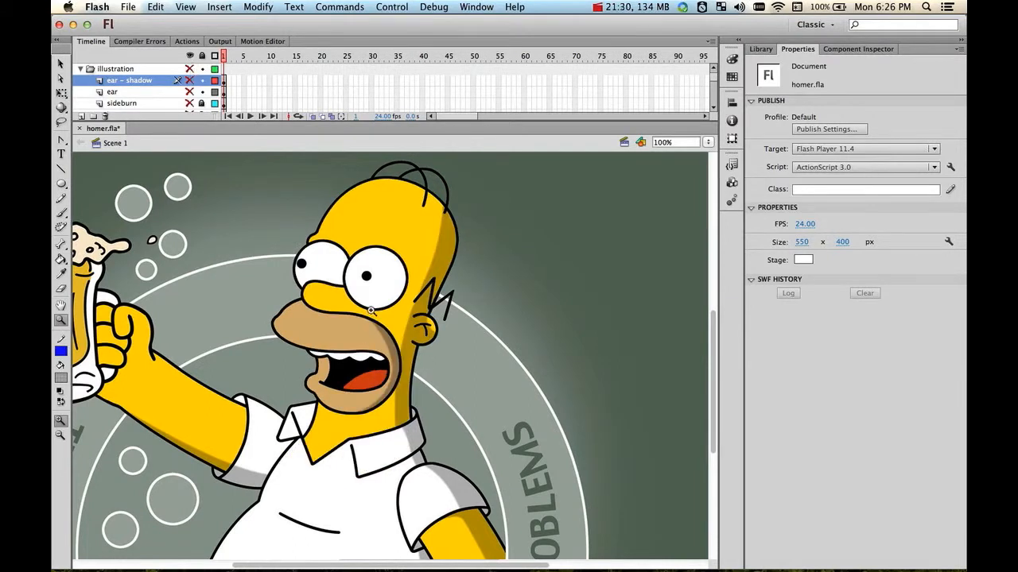
left_click(190, 69)
left_click(202, 80)
left_click(202, 92)
Enlarge the timeline and add a layer named mouth - shadow directly above the mouth layer
scroll(174, 87, "down", 10)
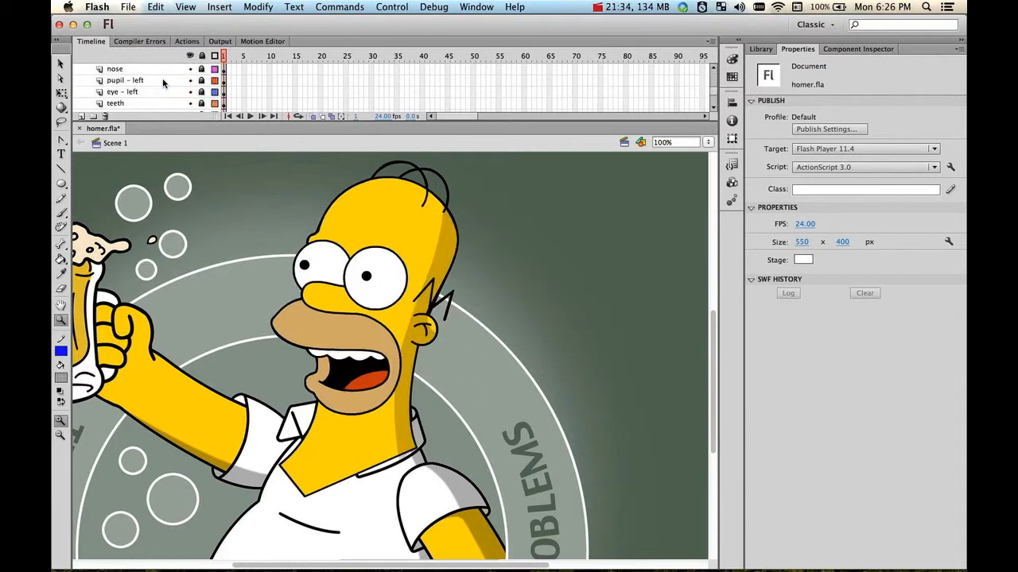
scroll(184, 112, "up", 4)
left_click_drag(502, 121, 501, 163)
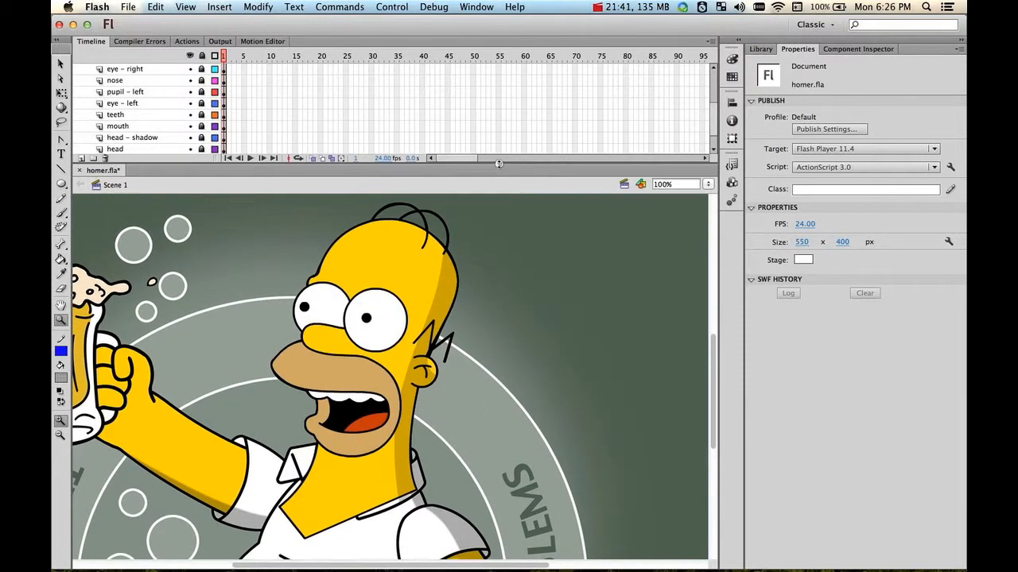
left_click(121, 128)
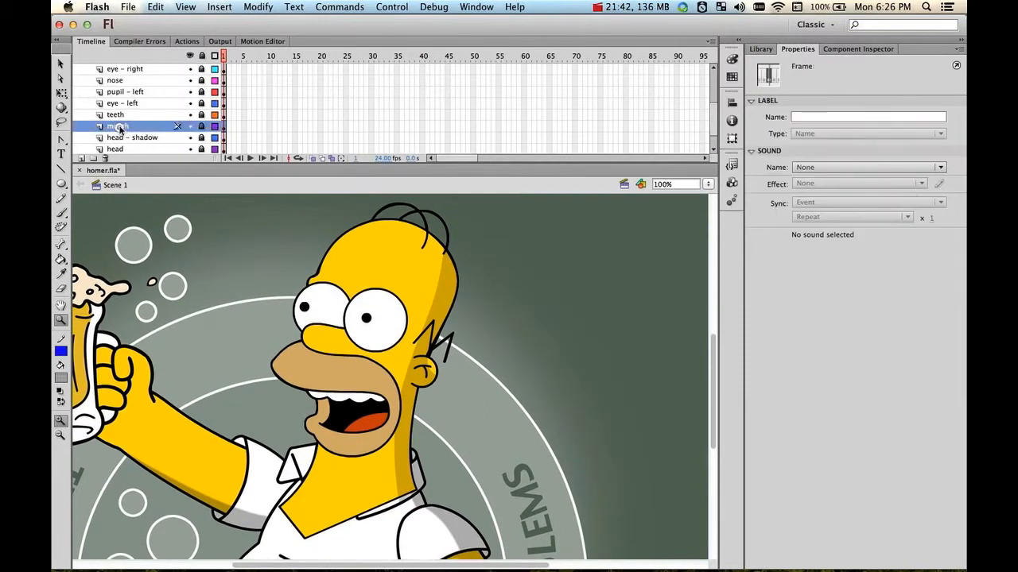
left_click(82, 158)
double_click(121, 126)
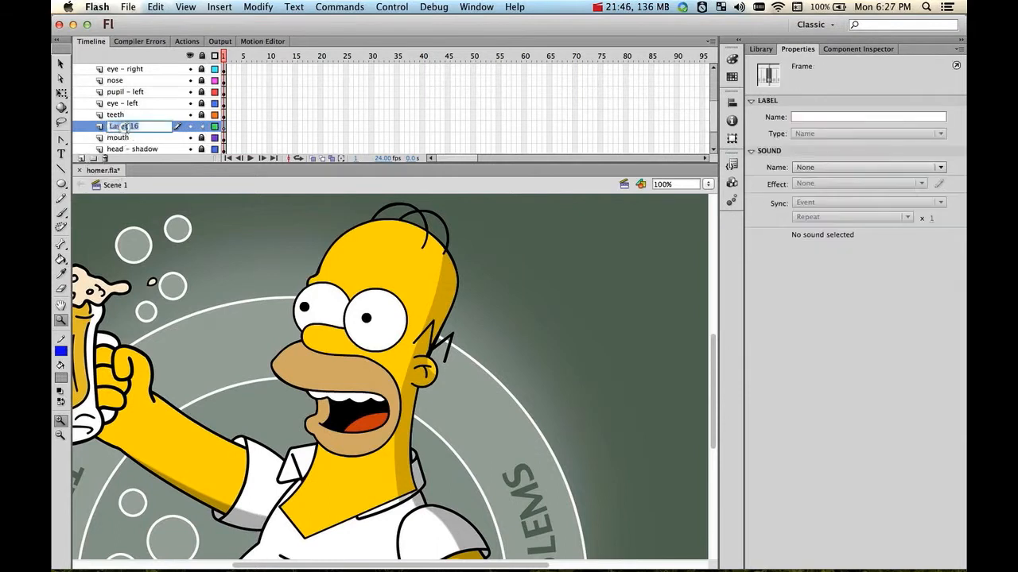
type("mouth - shadow")
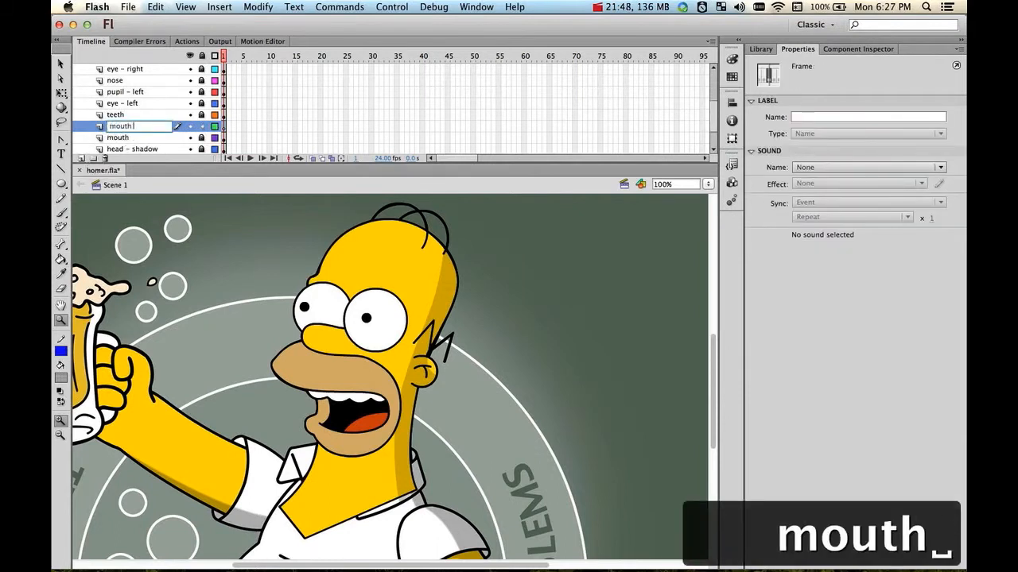
key("Return")
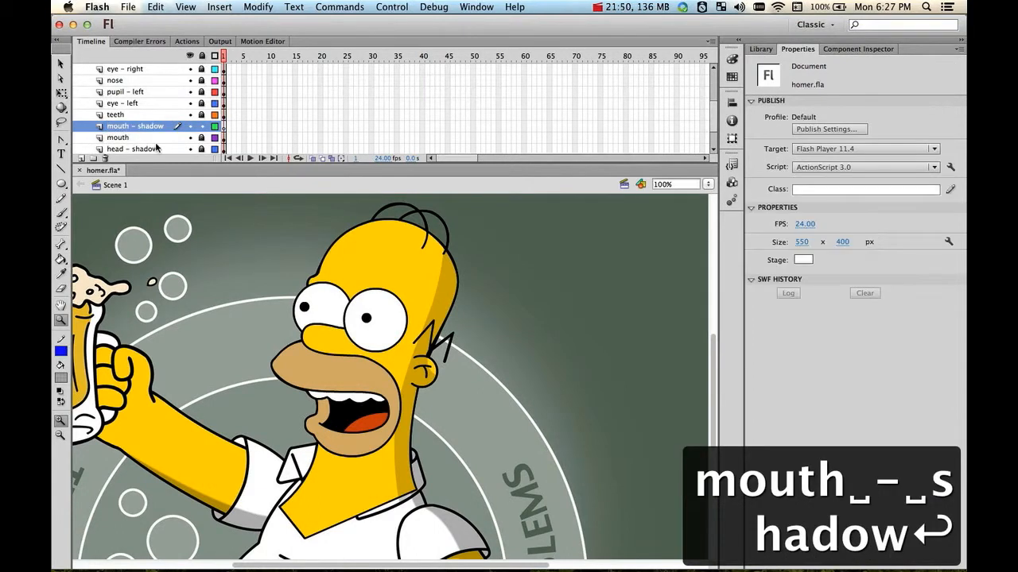
Copy the tan fill from the mouth layer, relock that layer, and paste the fill in place on mouth - shadow
left_click(201, 138)
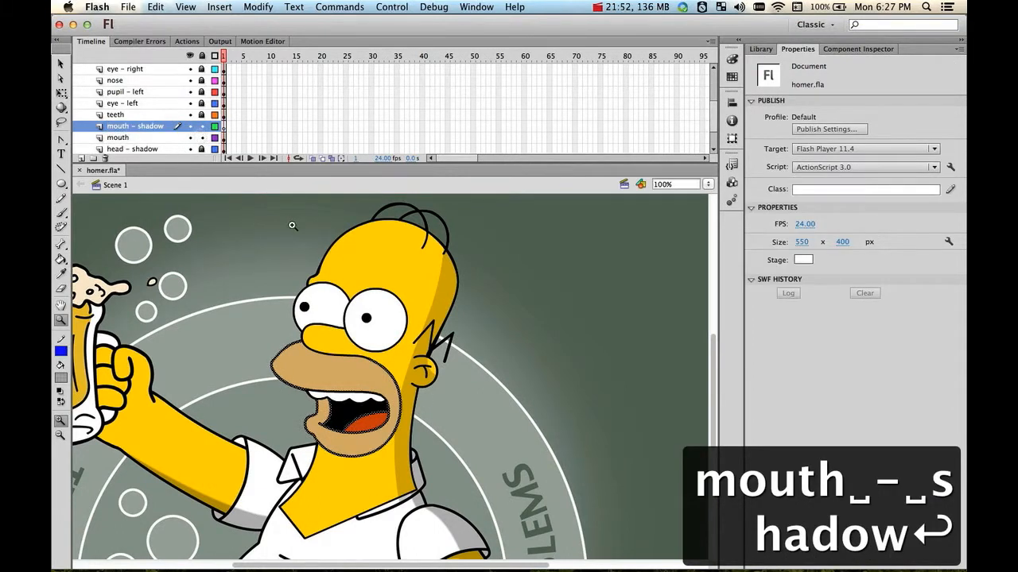
left_click(60, 64)
left_click(347, 373)
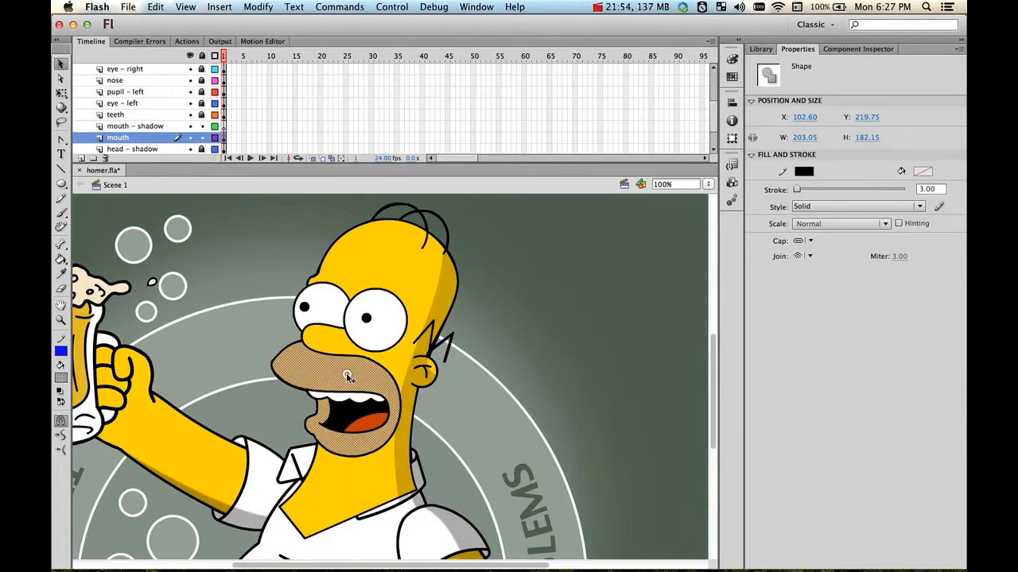
key("super+c")
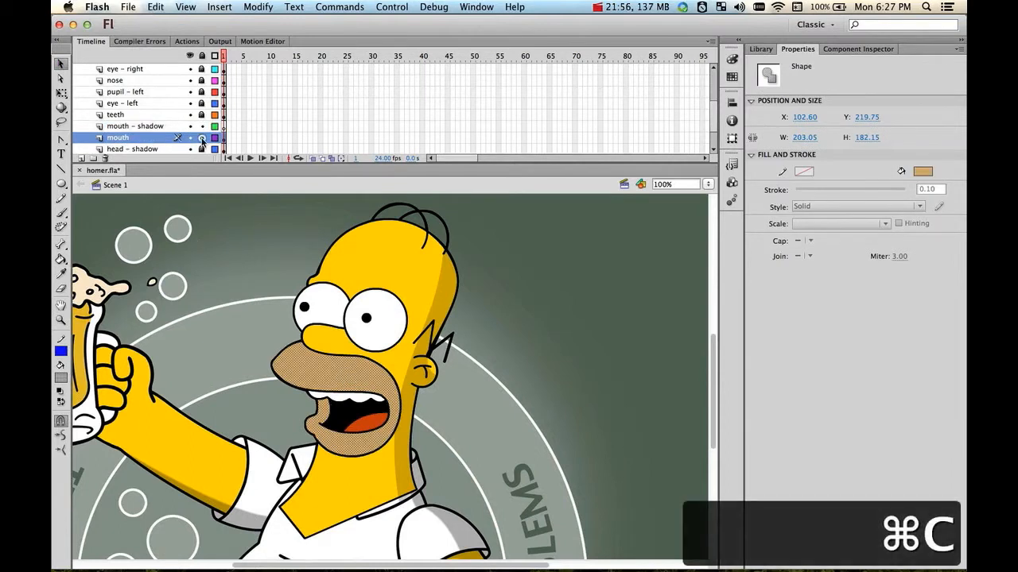
left_click(202, 138)
left_click(137, 125)
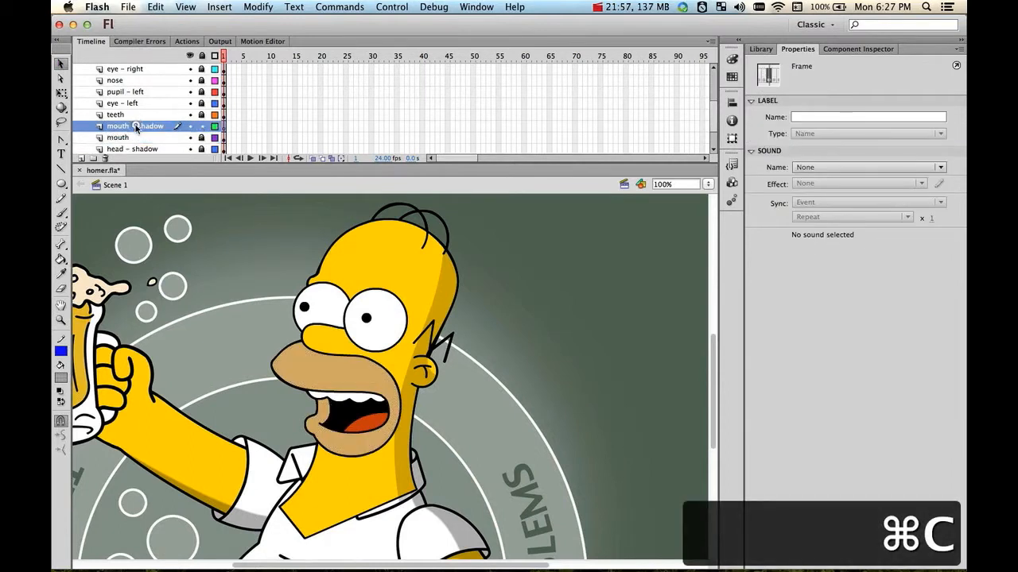
right_click(504, 304)
left_click(545, 345)
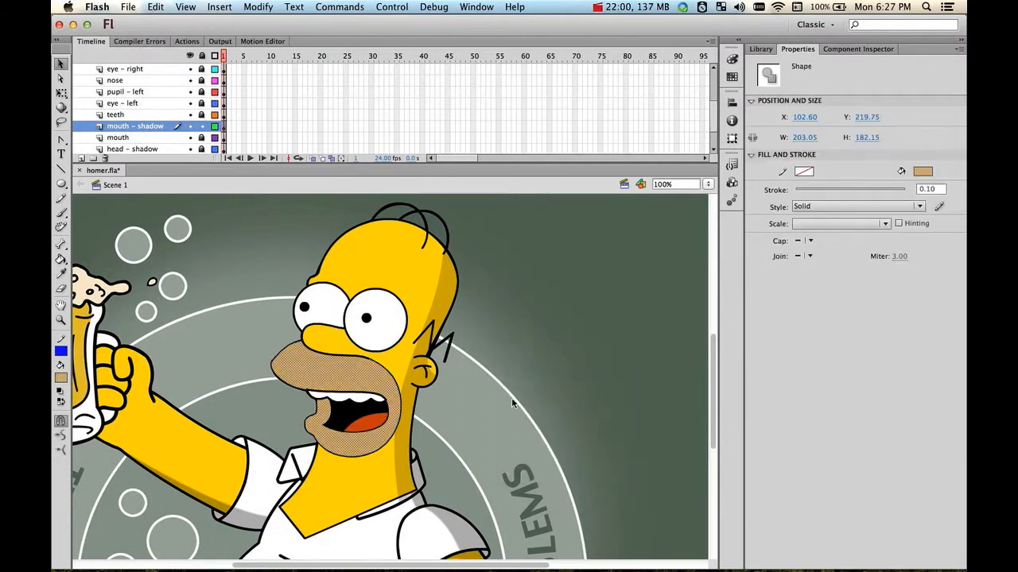
left_click(511, 398)
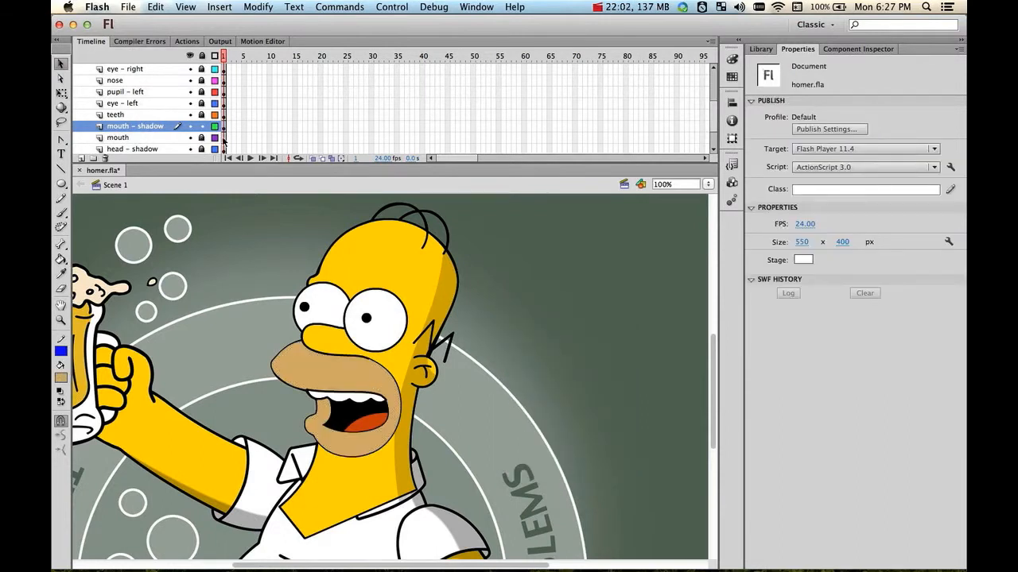
Hide every illustration layer except mouth - shadow, and display that layer's shape as an outline over the reference mouth
scroll(211, 127, "up", 3)
left_click(190, 69)
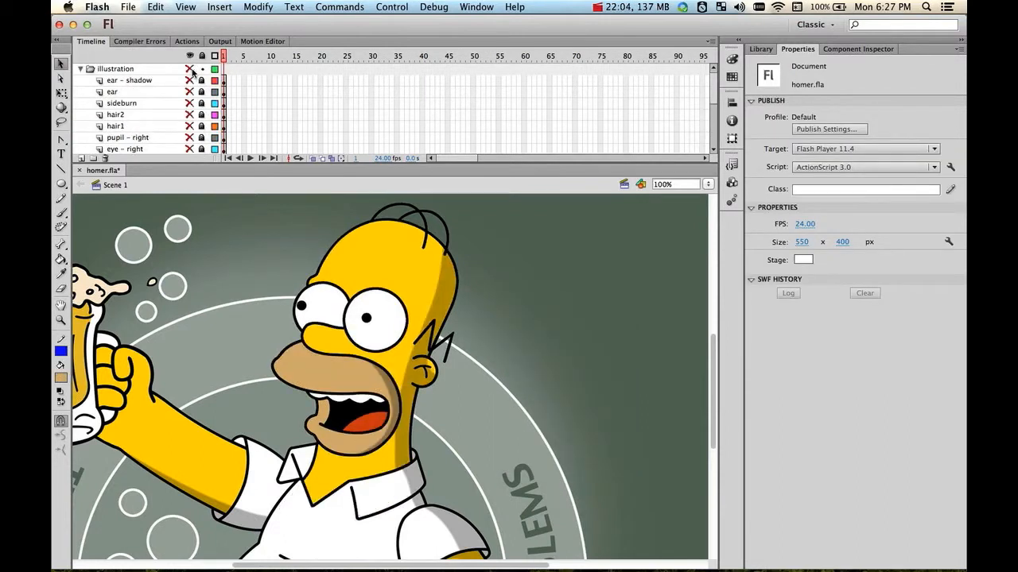
scroll(205, 110, "down", 4)
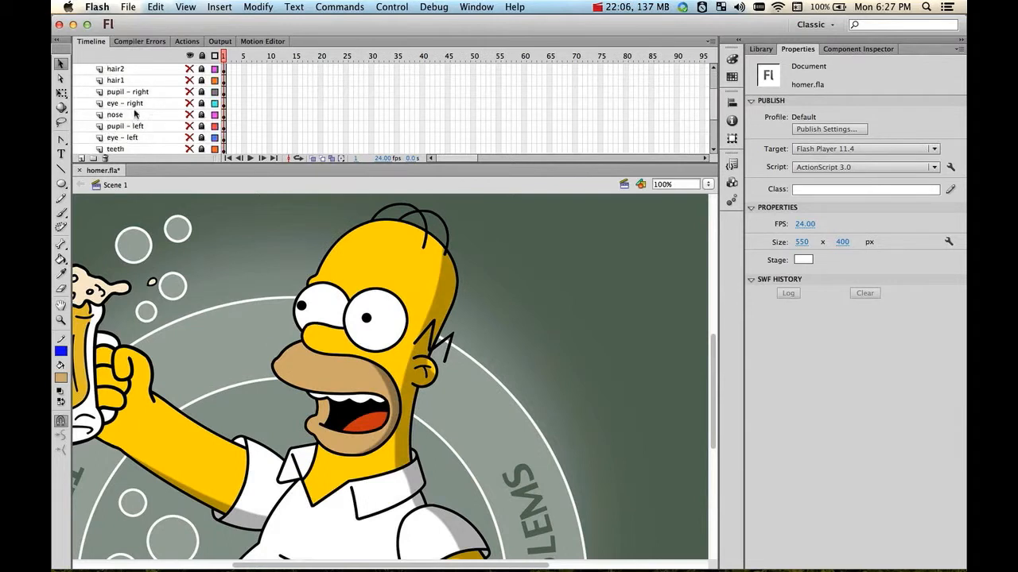
scroll(138, 121, "down", 2)
left_click(189, 115)
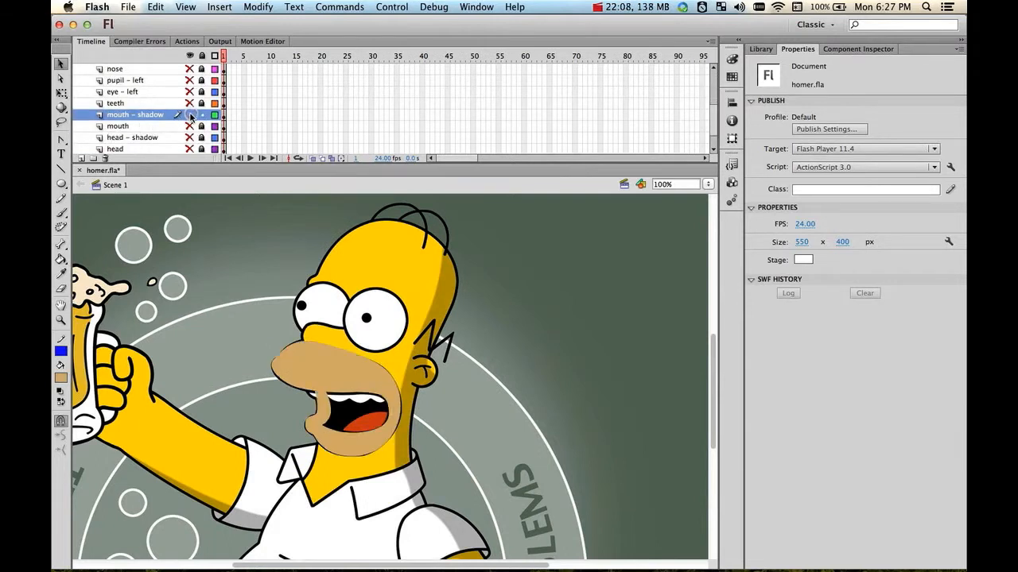
left_click(215, 115)
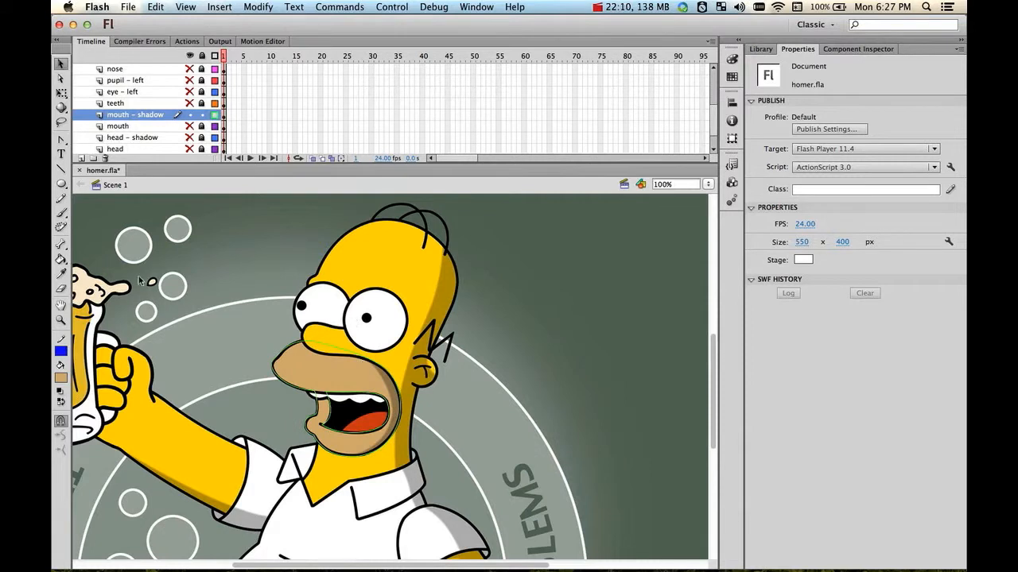
key("z")
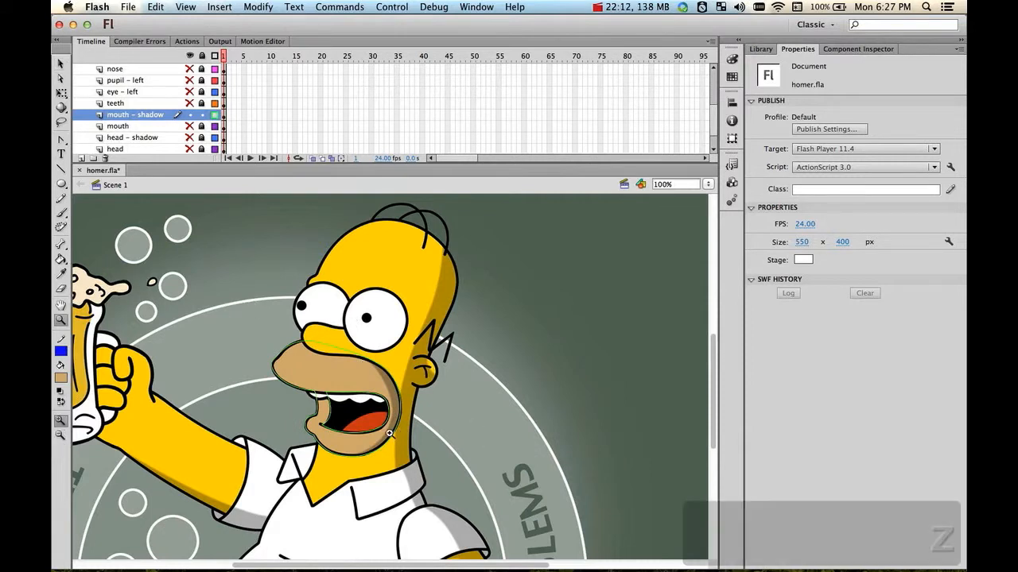
left_click(385, 435)
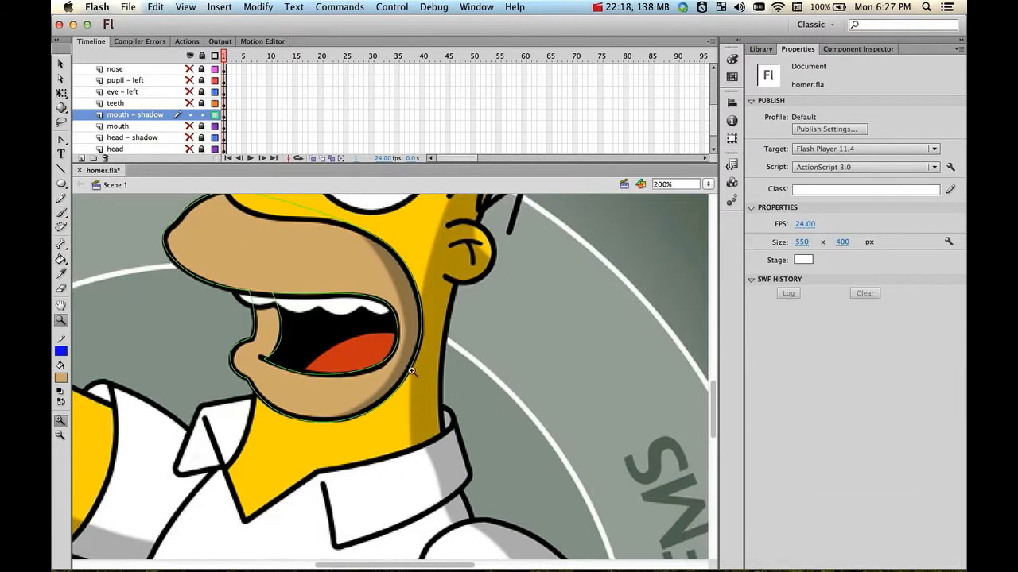
Restore the filled display of mouth - shadow
key("v")
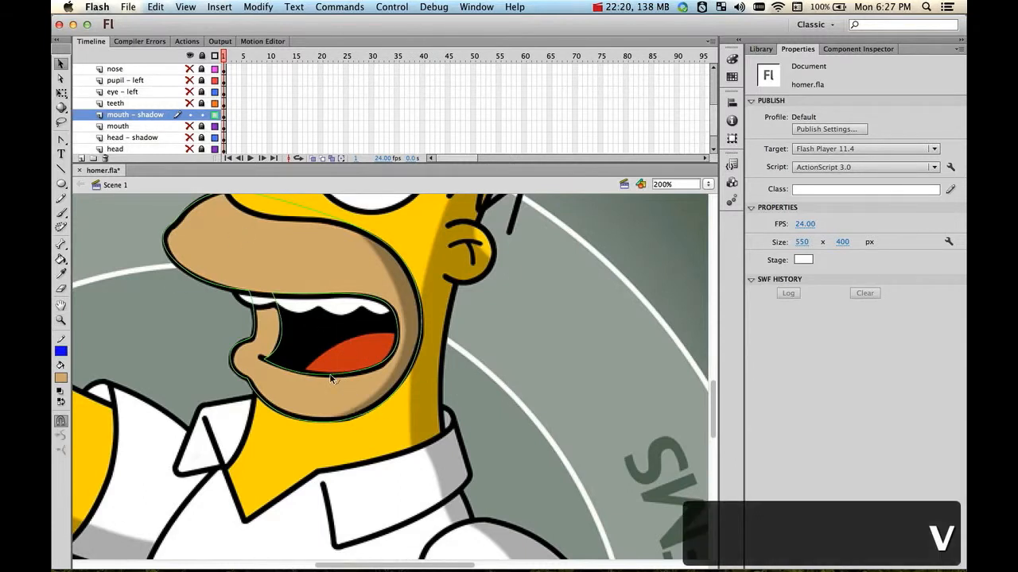
left_click(329, 375)
left_click(529, 339)
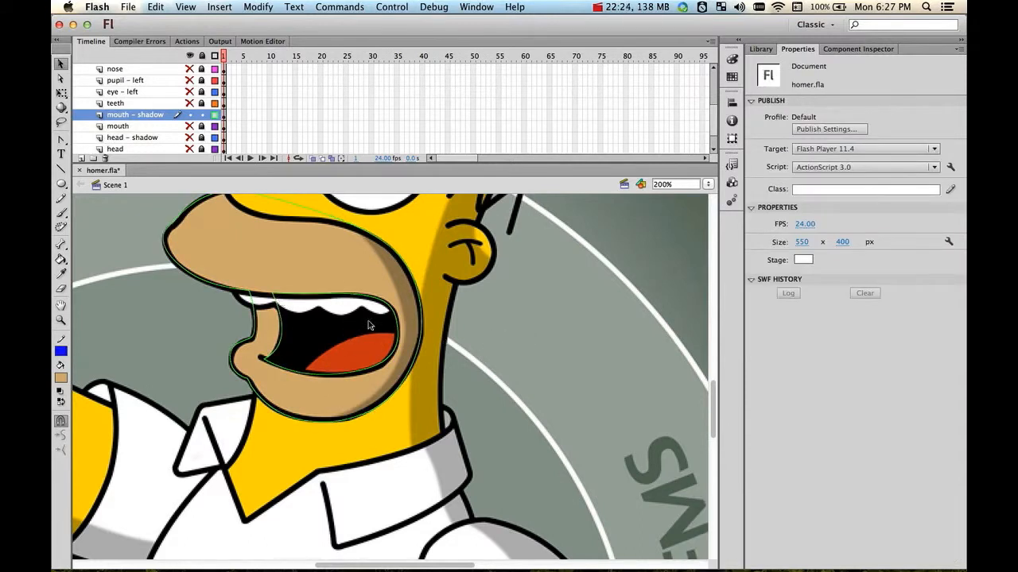
left_click(215, 115)
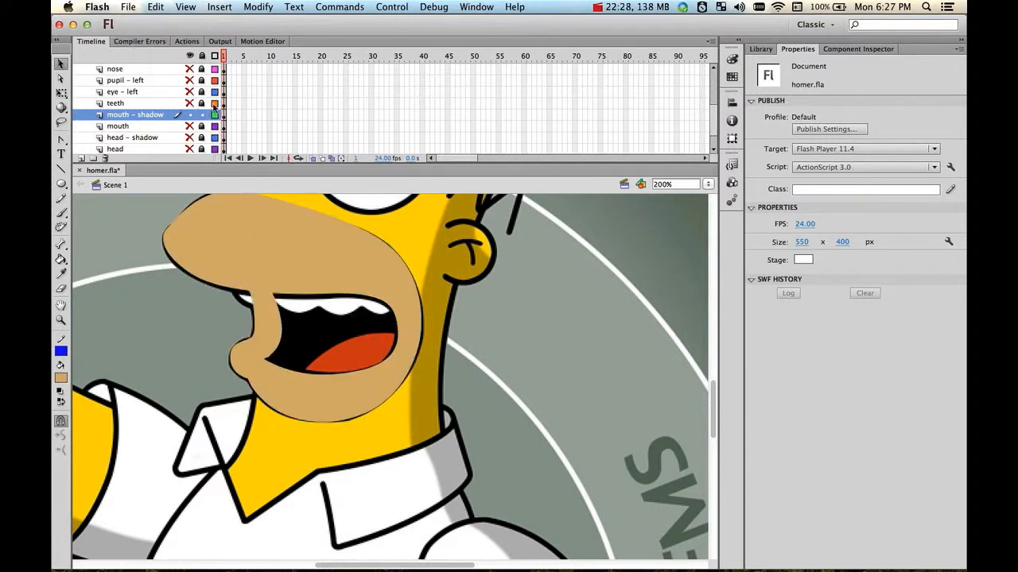
Hide the reference layer and fill the mouth opening on mouth - shadow with the tan sampled from its shape
scroll(189, 121, "down", 1)
left_click(189, 138)
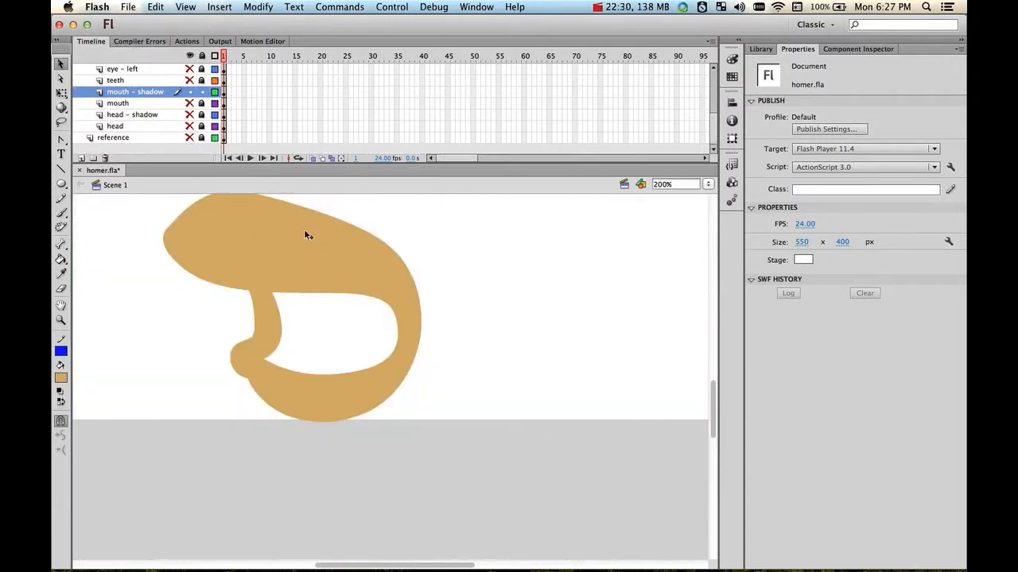
key("i")
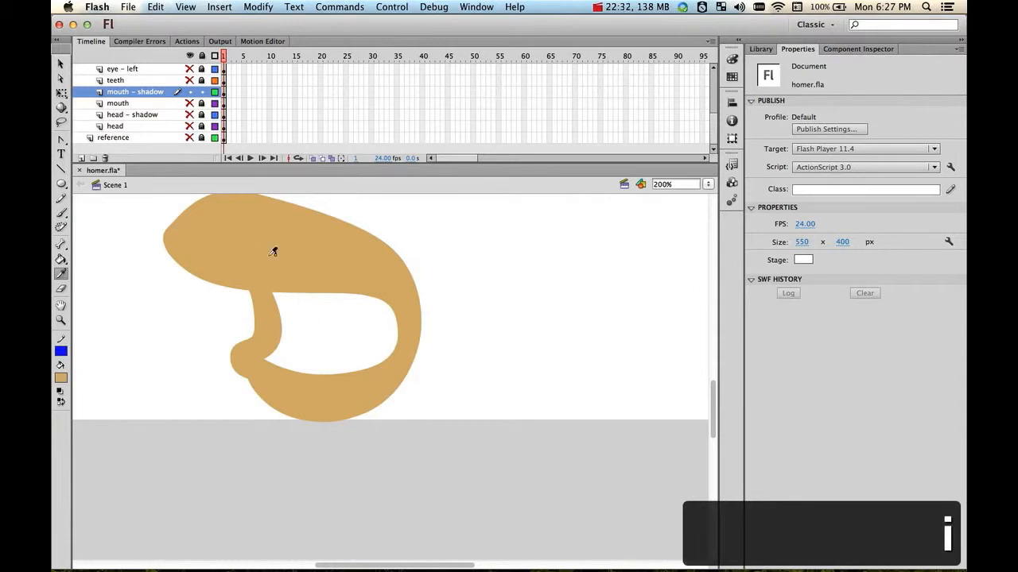
left_click(271, 245)
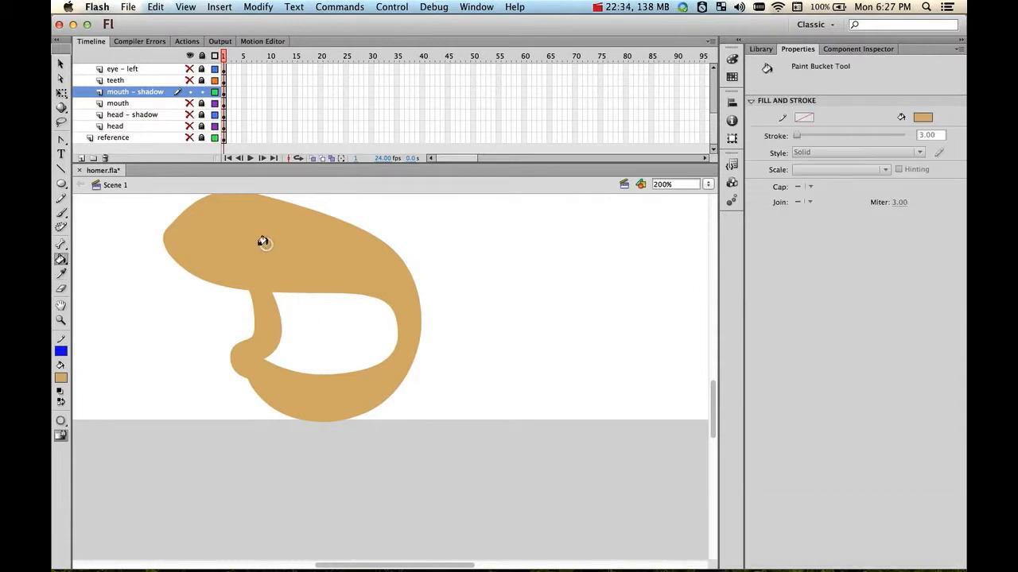
left_click(313, 318)
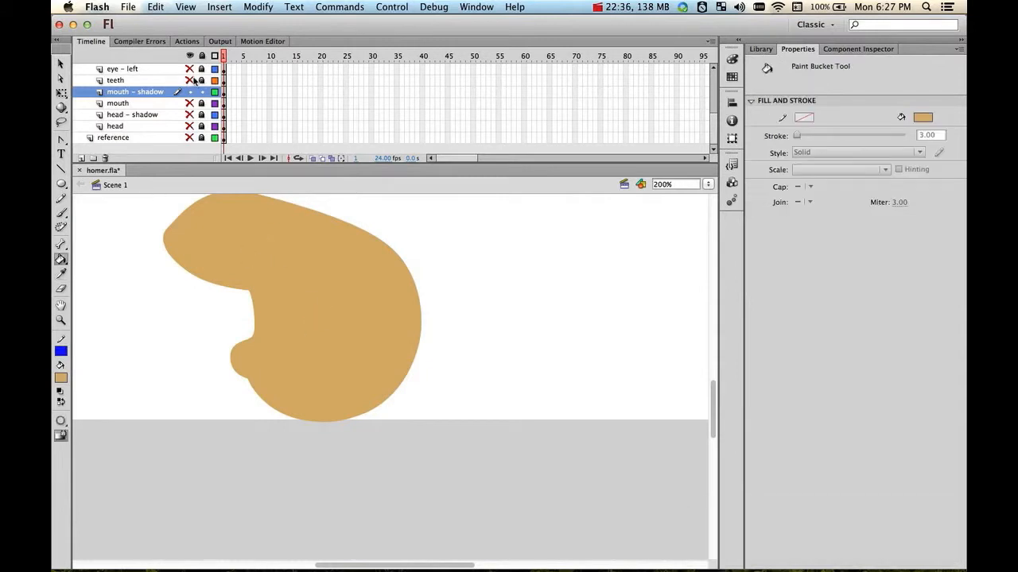
Over the reference, outline the mouth - shadow shape and draw a line across it, curved to follow the shadow's inner edge
left_click(189, 137)
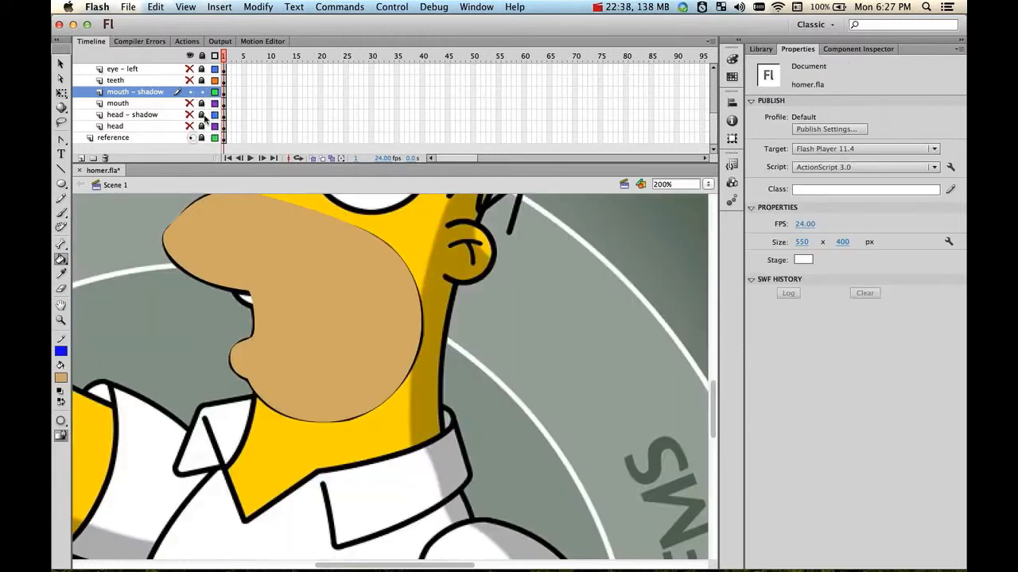
left_click(215, 91)
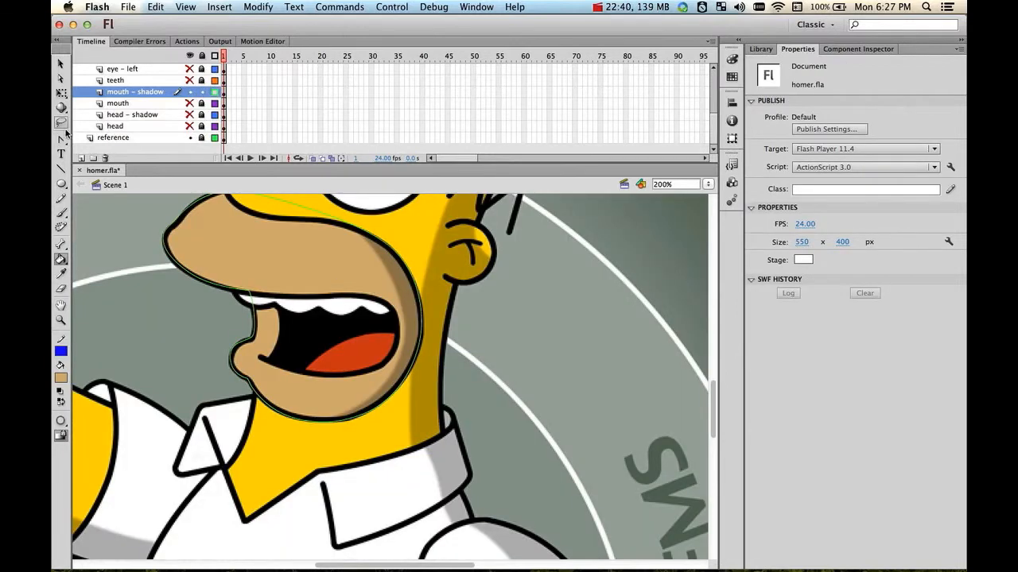
left_click(61, 169)
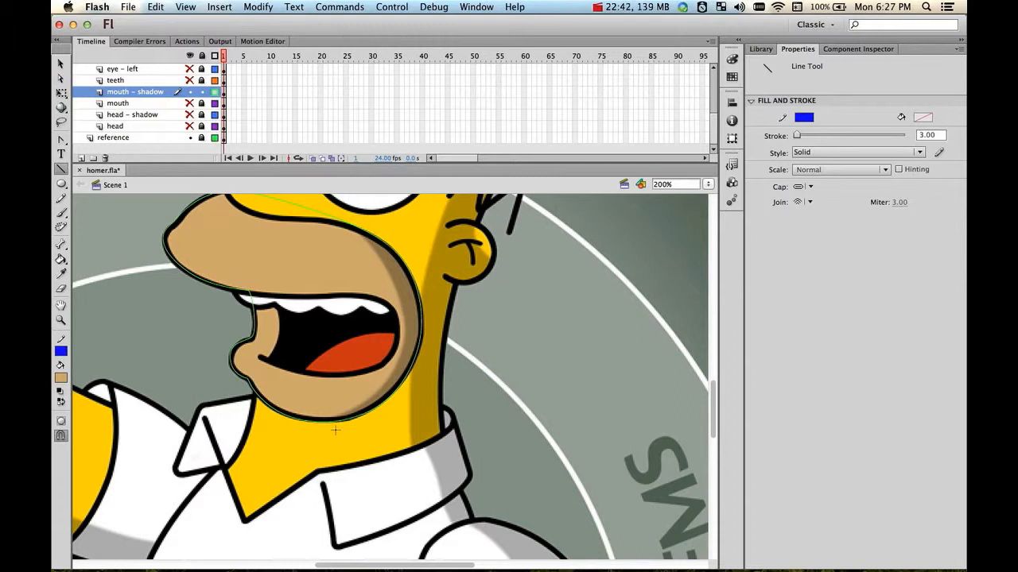
mouse_move(335, 430)
left_mouse_down()
mouse_move(398, 230)
mouse_move(361, 205)
left_mouse_up()
key("v")
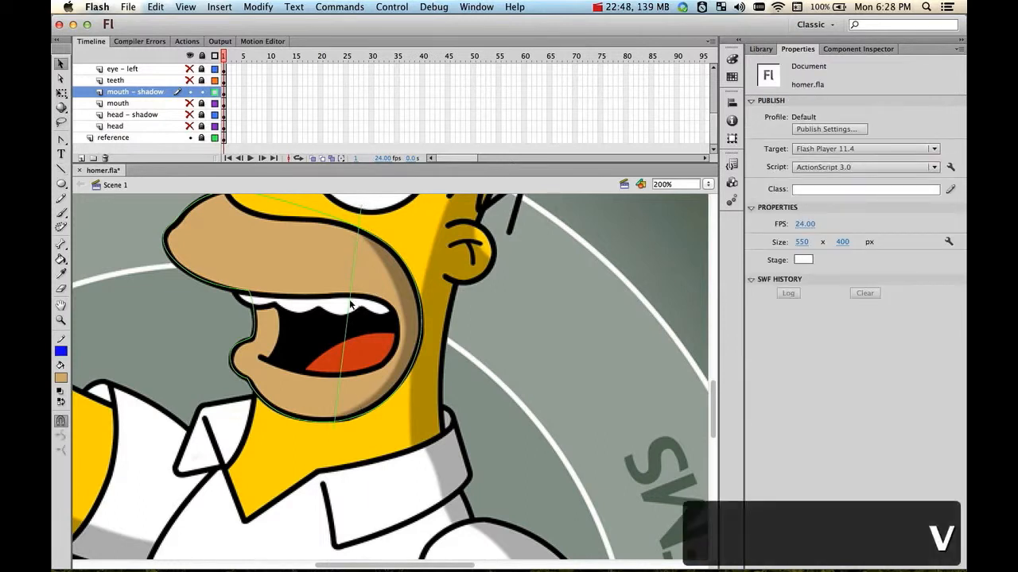
left_click_drag(350, 313, 409, 325)
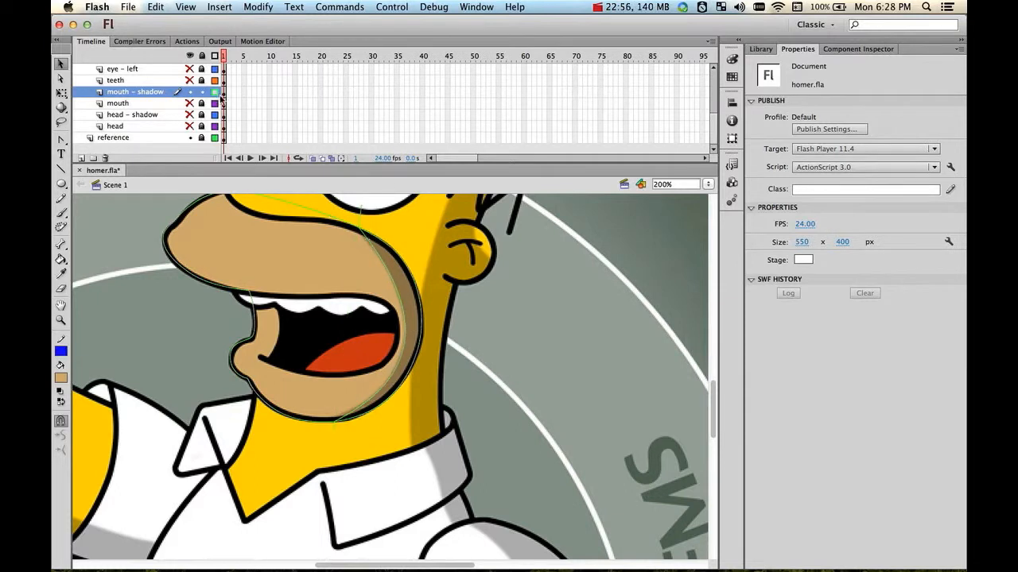
Restore the filled display of mouth - shadow and delete the unshaded tan area and the blue dividing line, leaving only the shadow crescent
left_click(215, 92)
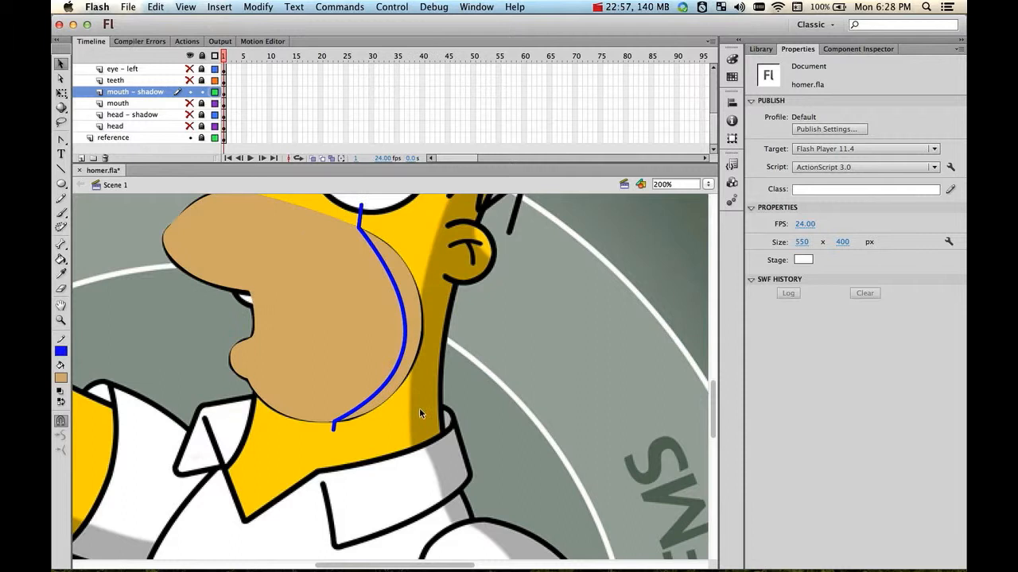
left_click(302, 316)
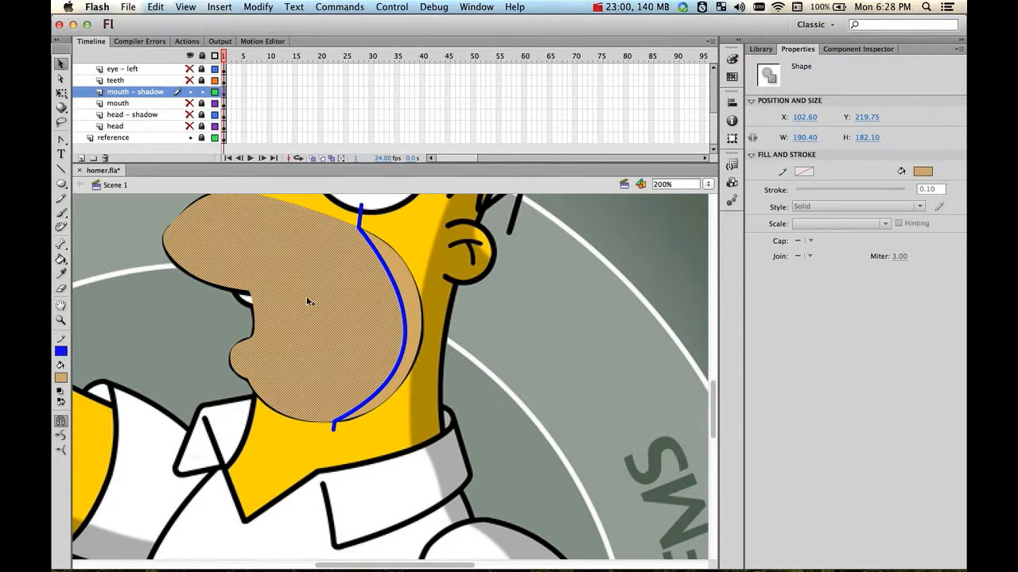
key("BackSpace")
left_click(360, 216)
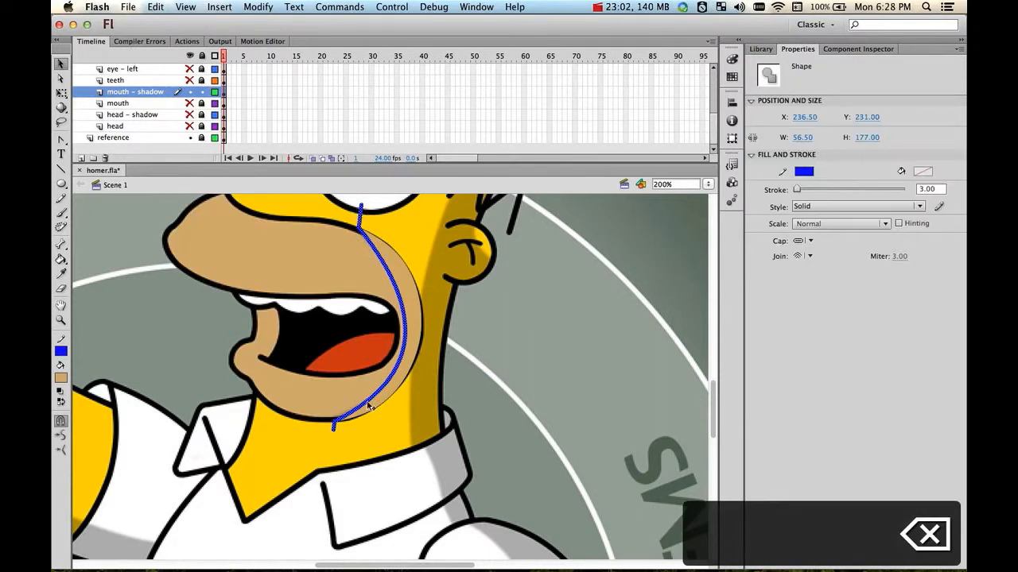
key("BackSpace")
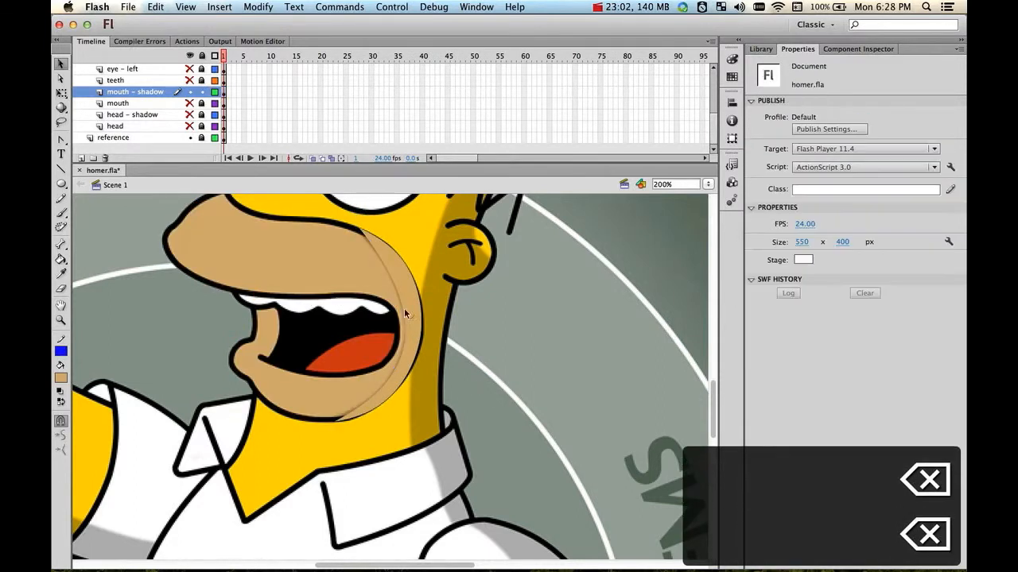
Recolor the shadow crescent on mouth - shadow to black with 20% alpha
left_click(395, 266)
left_click(61, 379)
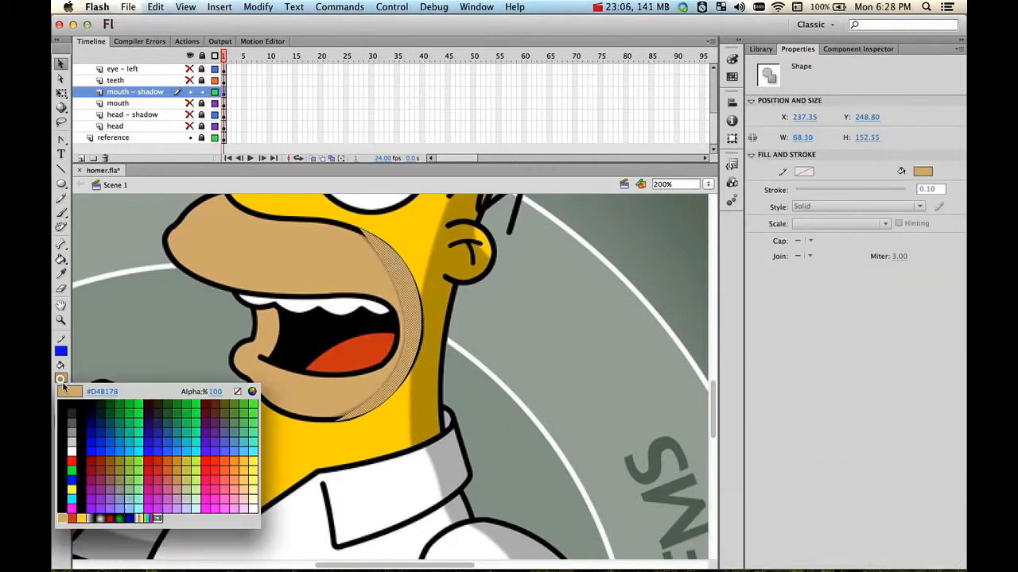
left_click(71, 408)
left_click(732, 60)
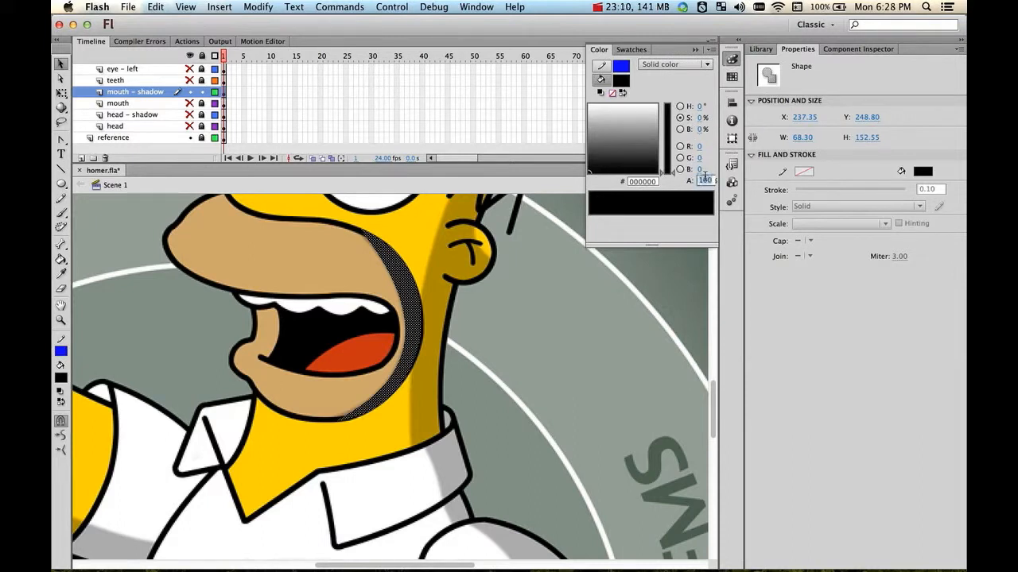
type("20")
key("Return")
left_click(562, 395)
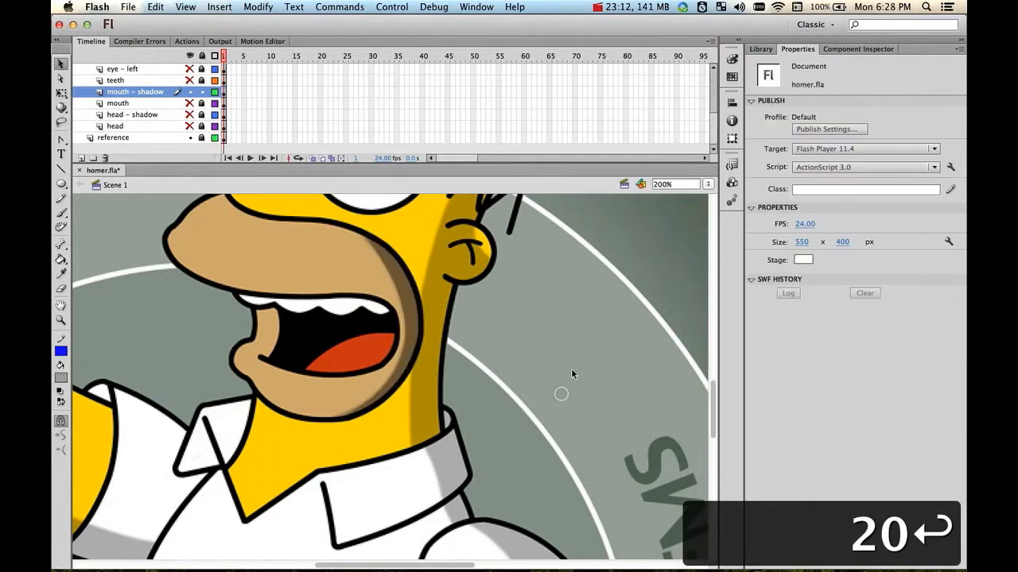
Hide the reference layer, show all illustration layers, and lock and collapse the illustration folder
left_click(189, 91)
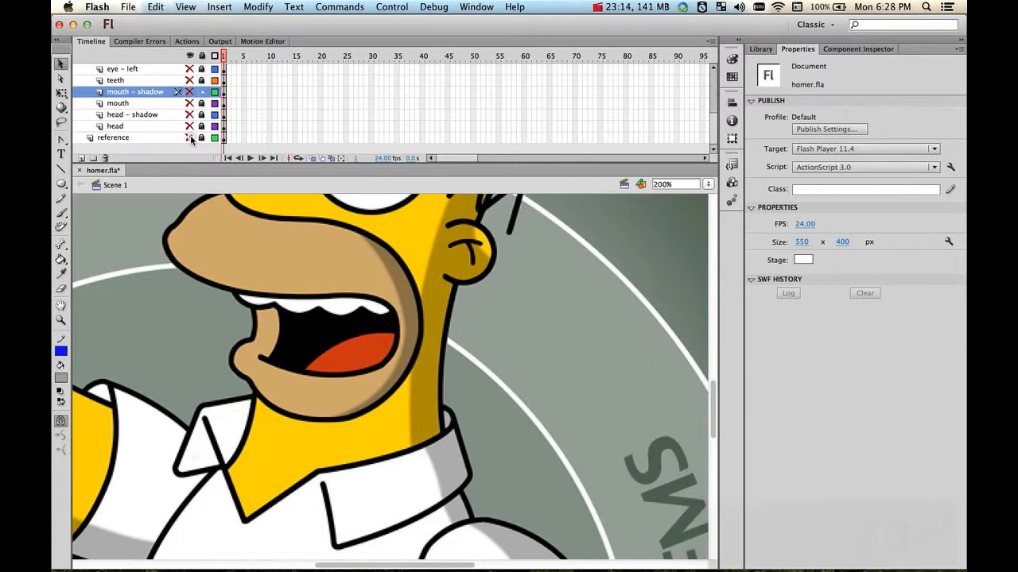
left_click(189, 138)
scroll(177, 107, "up", 5)
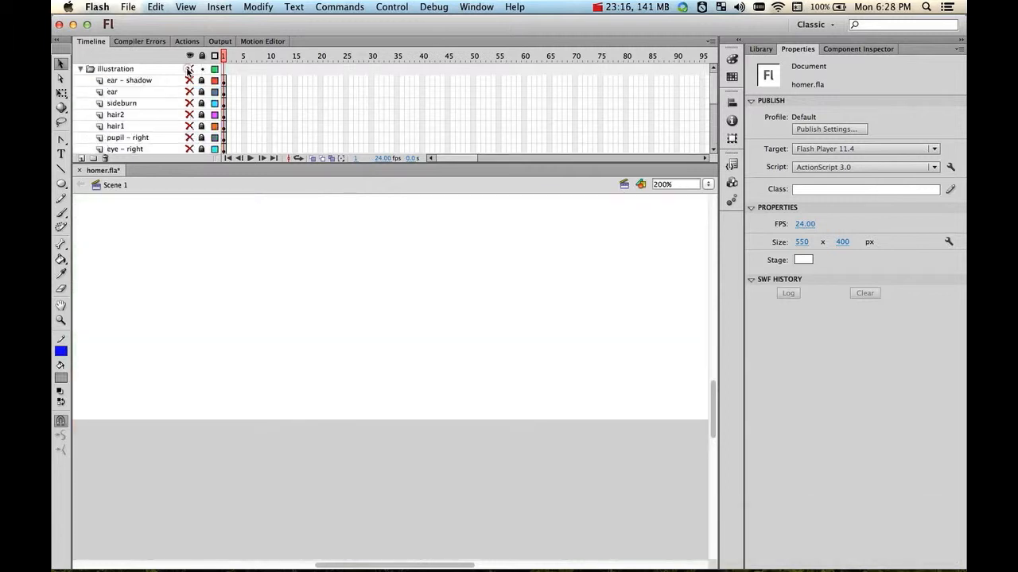
left_click(189, 68)
left_click(90, 70)
left_click(99, 243)
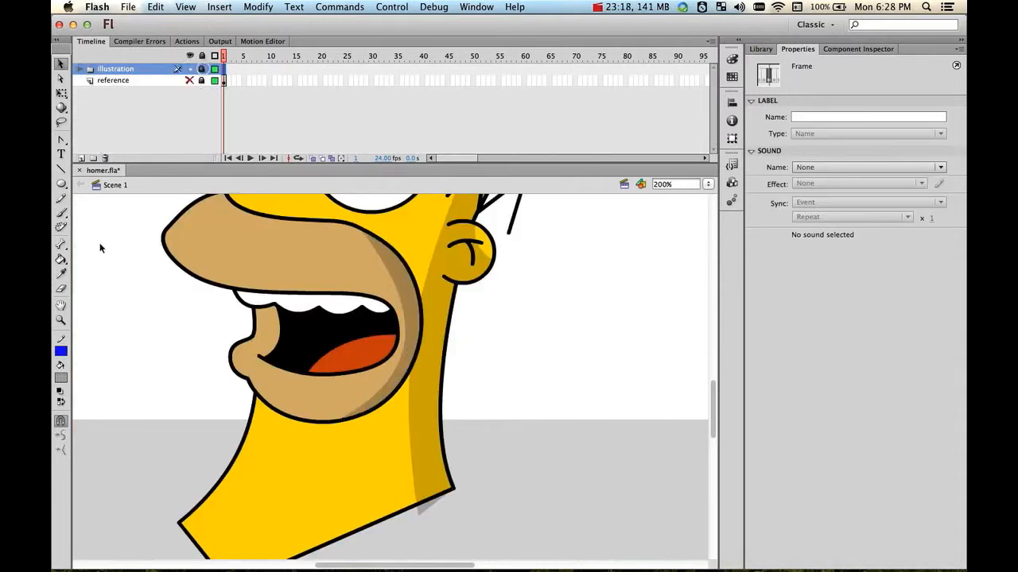
Examine the whole shaded head at 100% magnification, centered in the view
double_click(61, 321)
key("space")
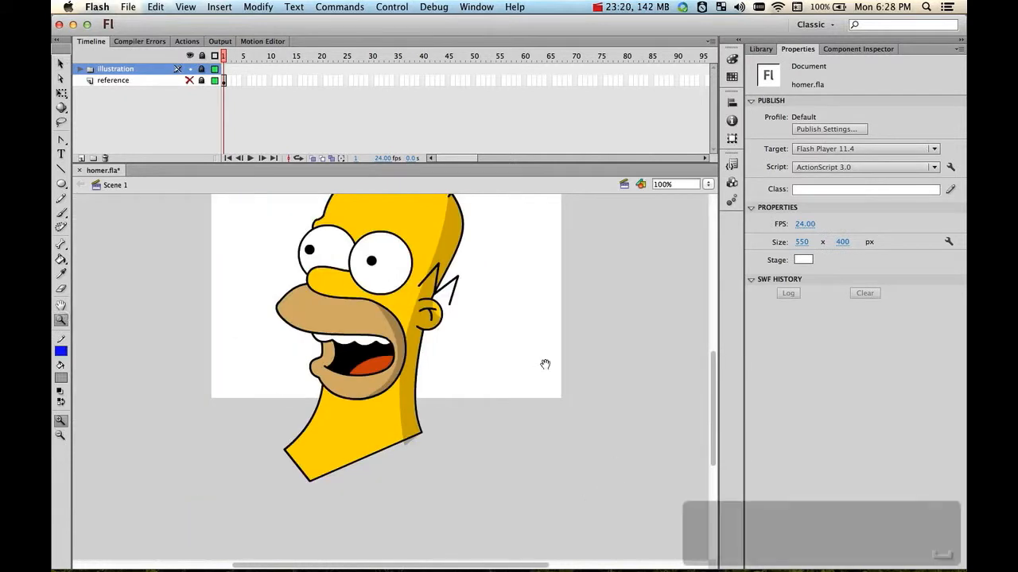
left_click_drag(546, 364, 512, 422)
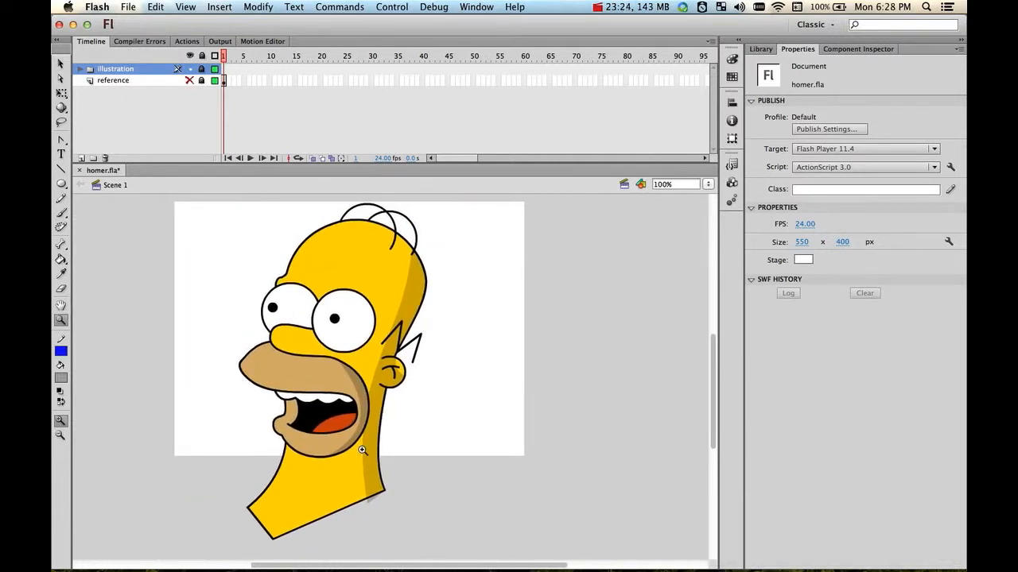
scroll(334, 338, "up", 2)
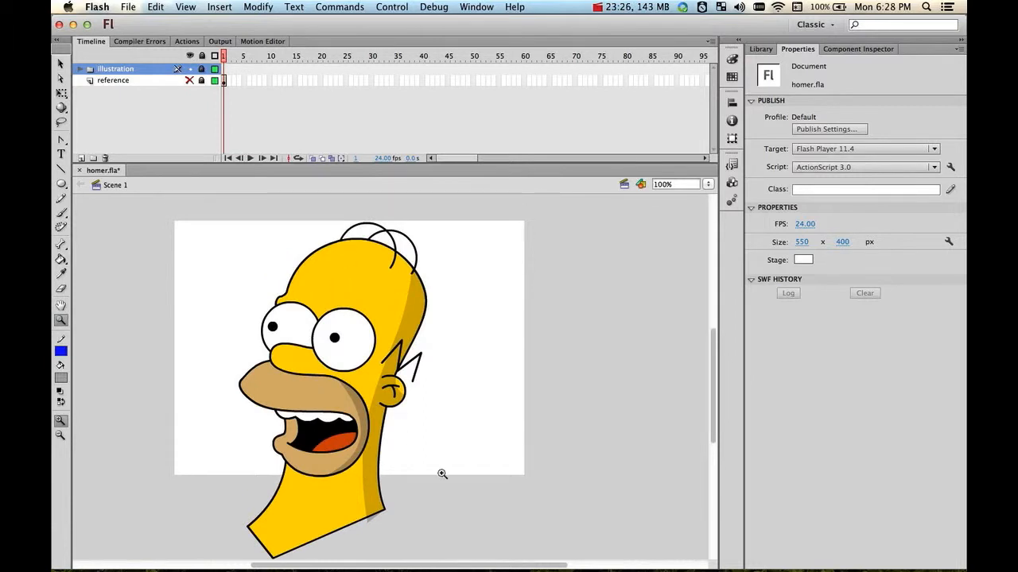
key("space")
left_click_drag(408, 416, 481, 405)
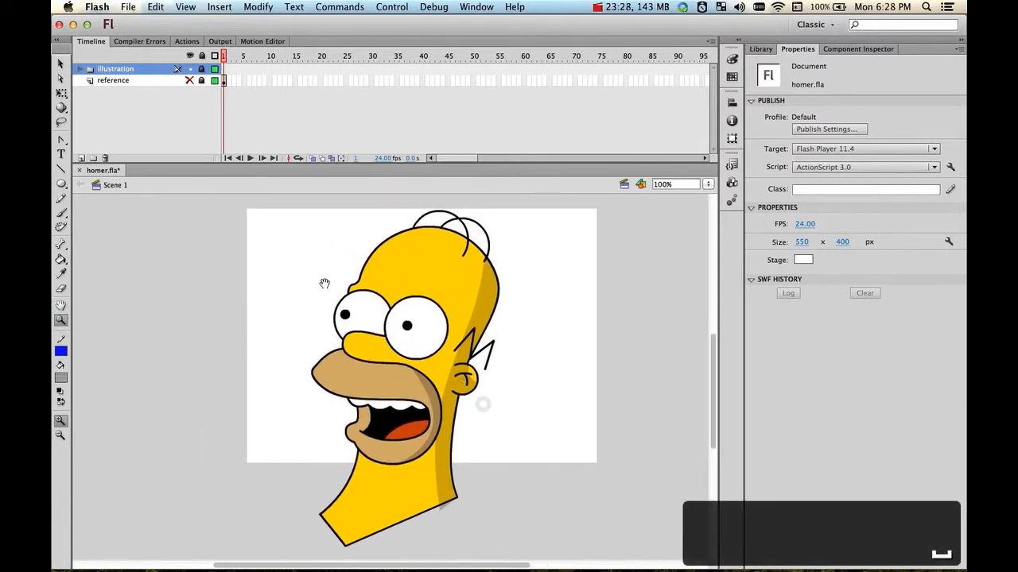